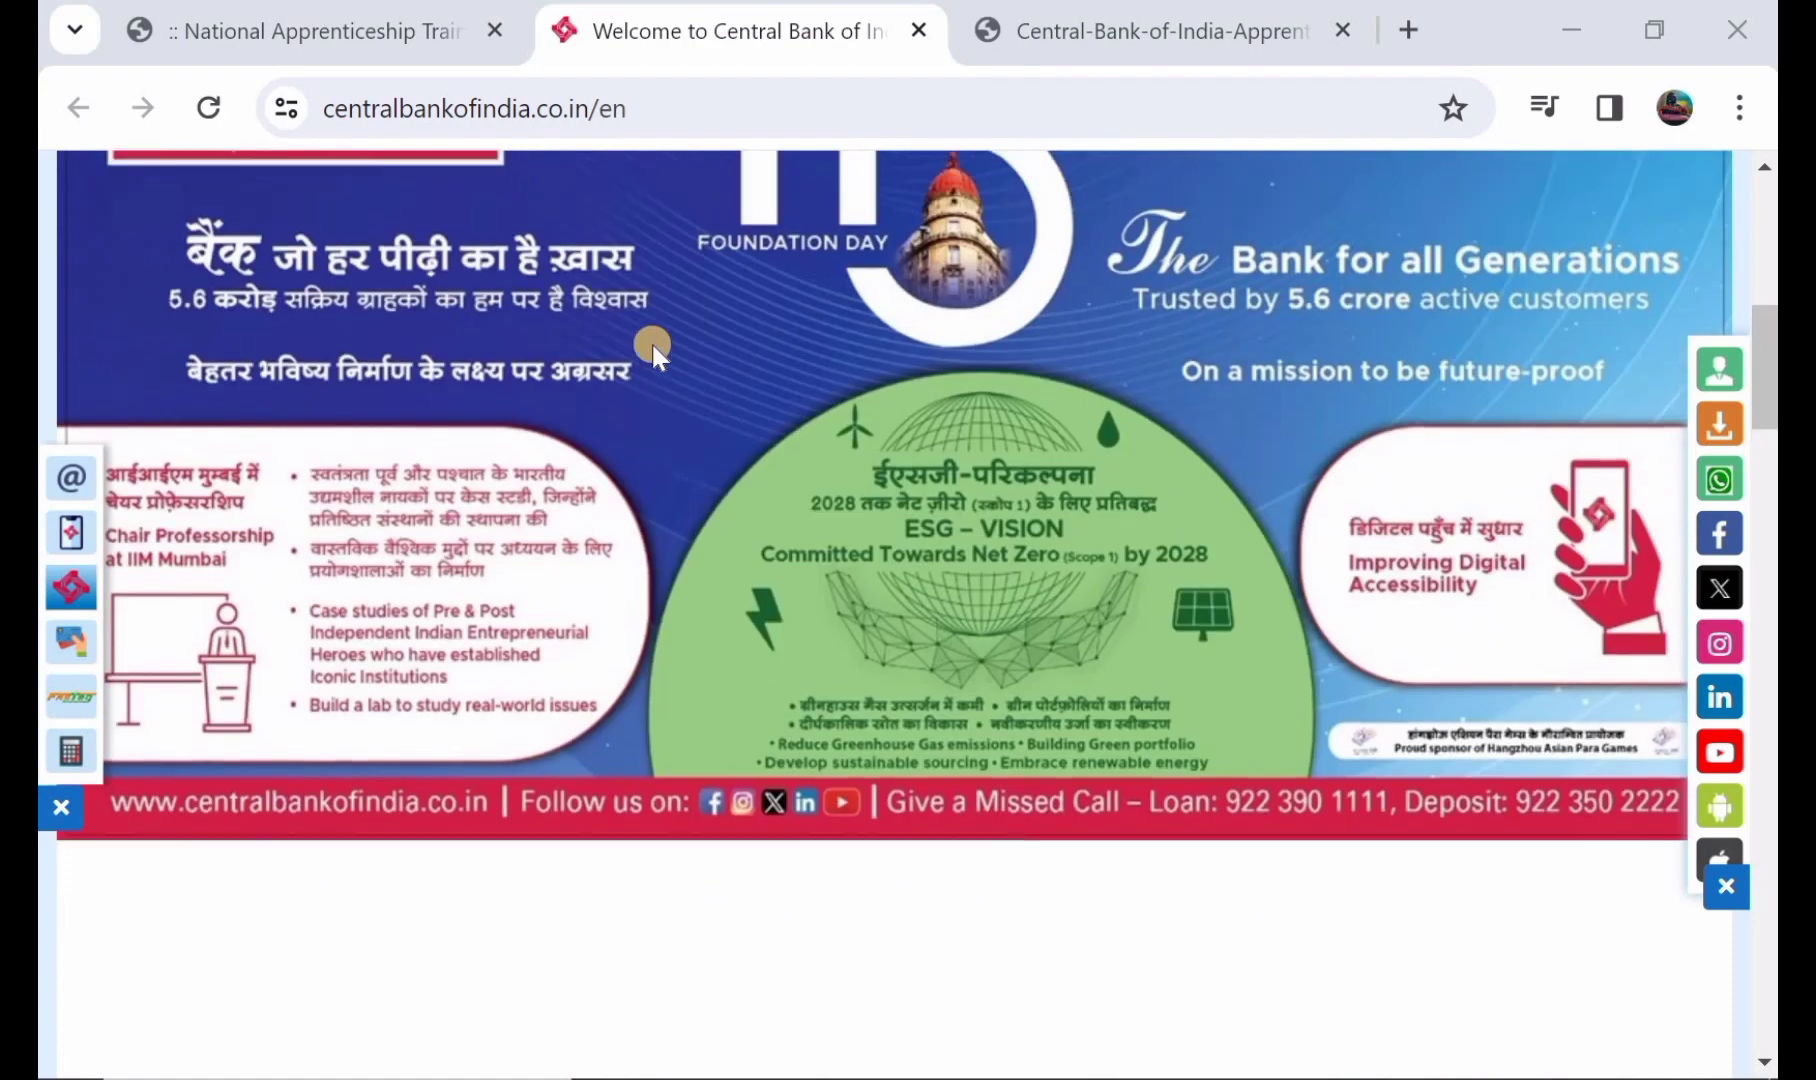
- Look over the Central Bank of India homepage banner, then switch to the 27-page apprentice notification PDF
scroll(653, 343, down, 4)
scroll(658, 354, down, 3)
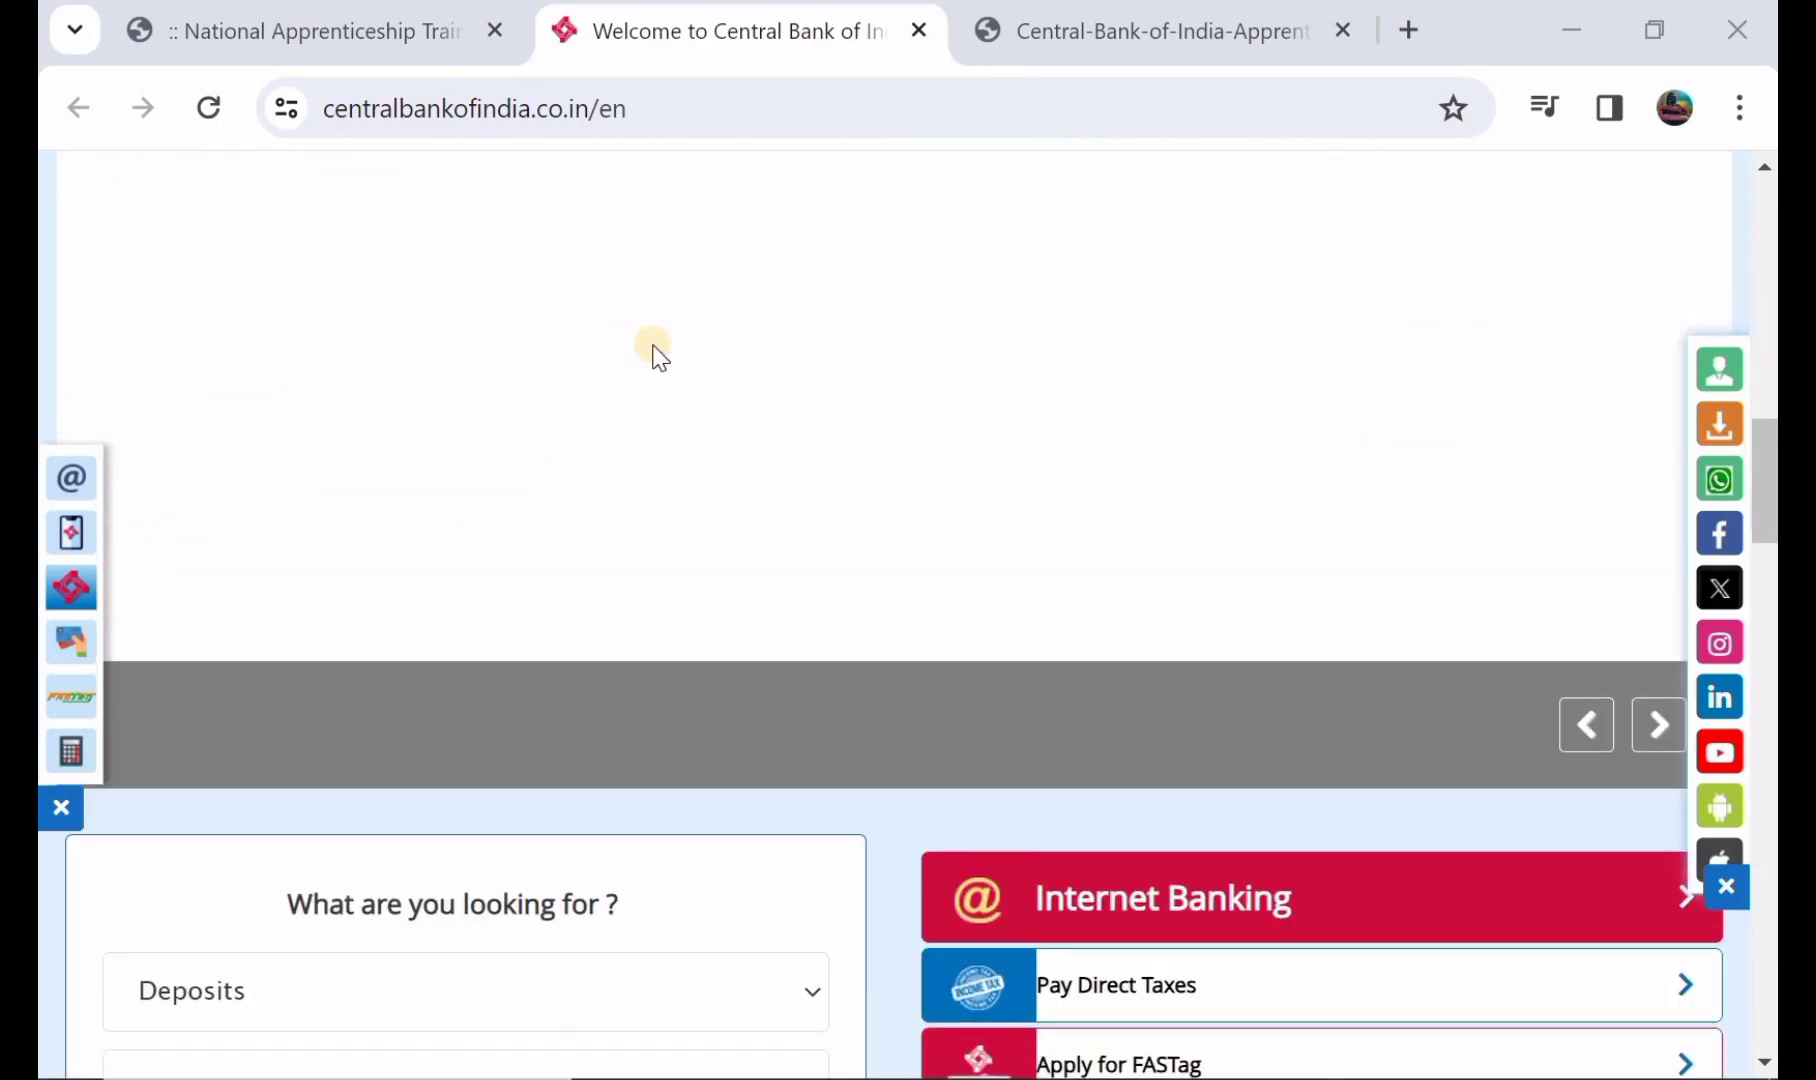
scroll(655, 348, up, 6)
scroll(653, 343, up, 3)
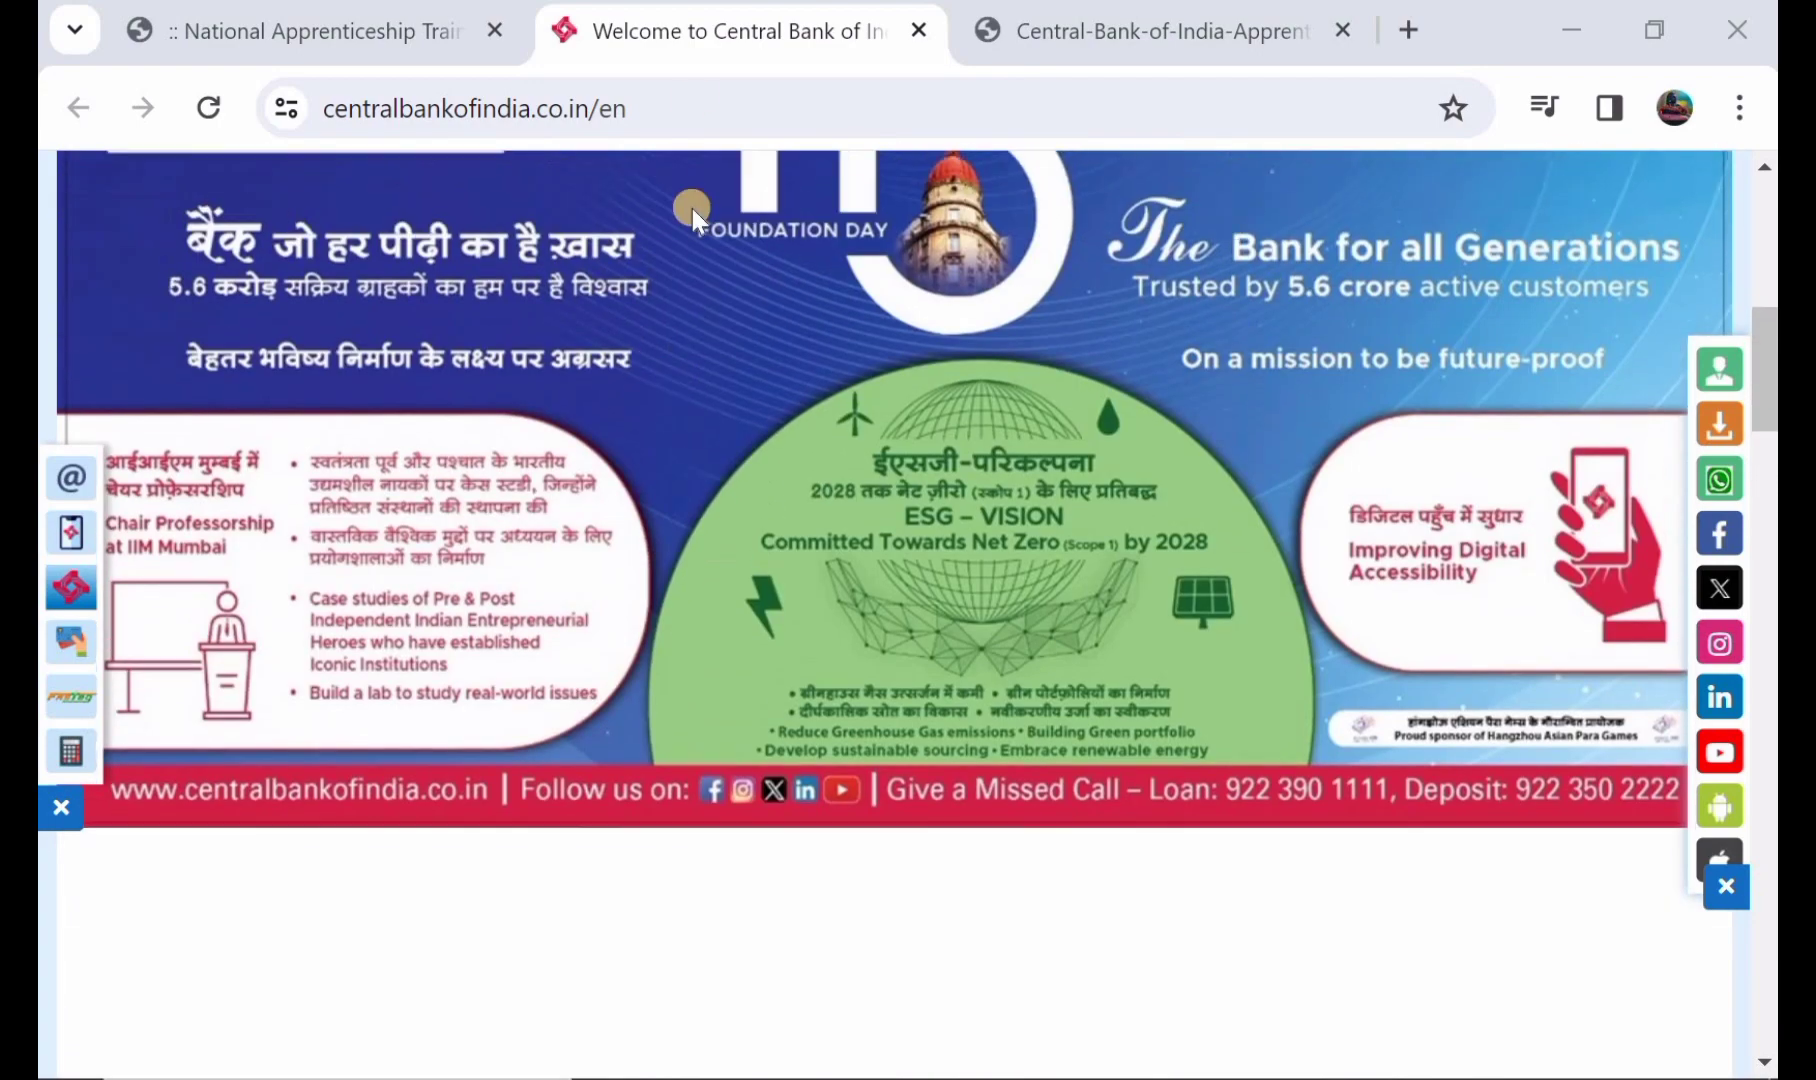
click(1102, 28)
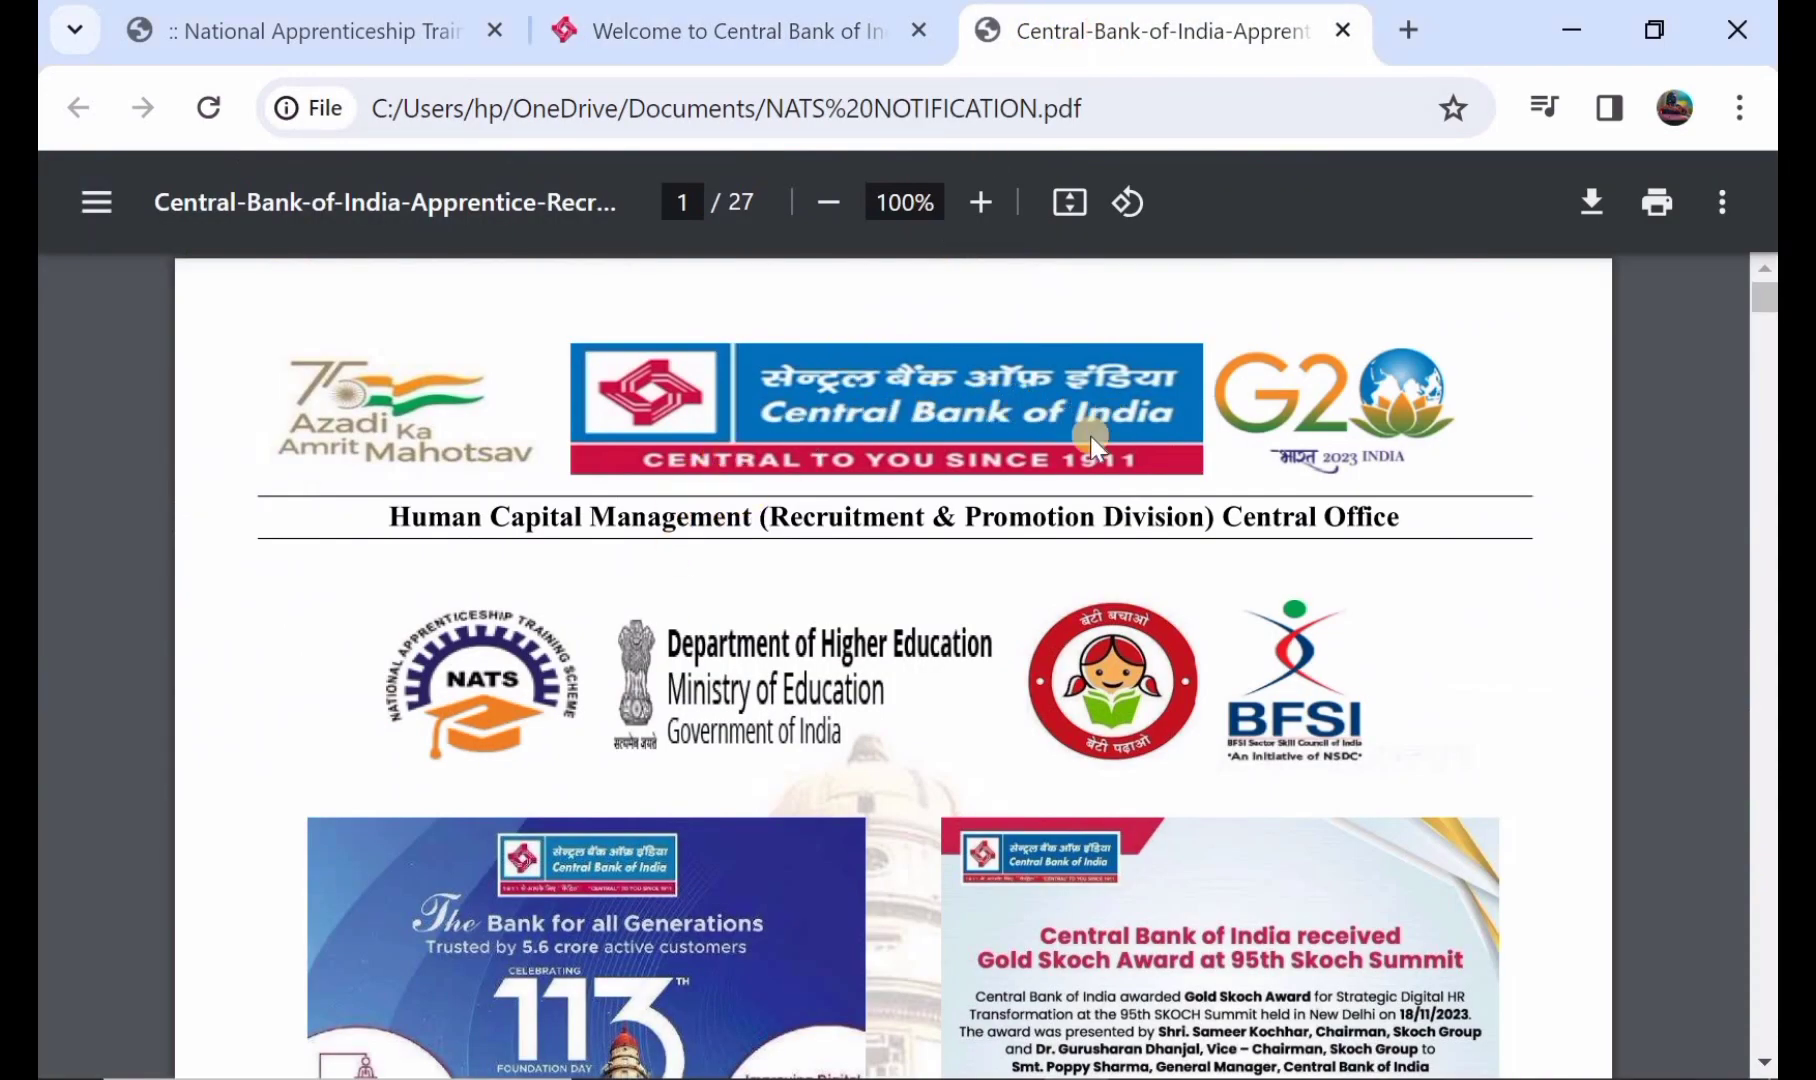
- Read page 1's vacancy and registration dates through to page 2's 3000-vacancy details
scroll(866, 596, down, 8)
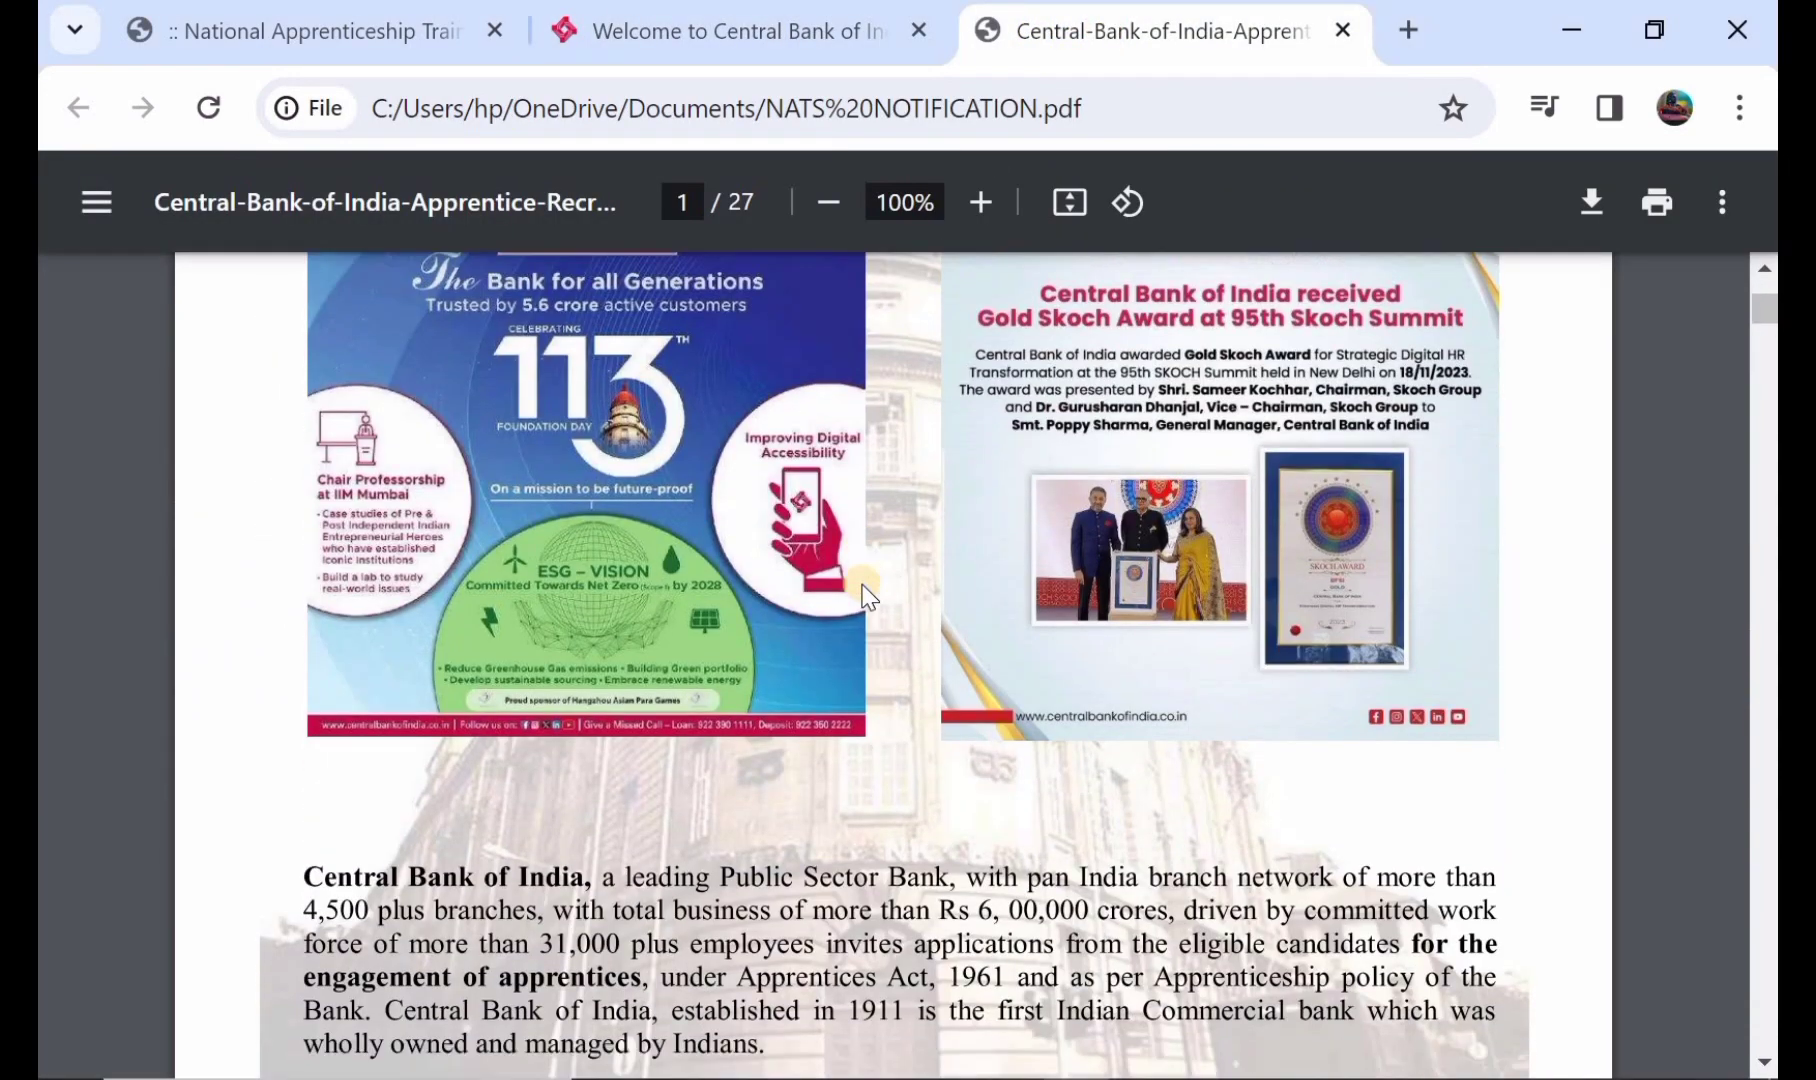
scroll(866, 596, down, 1)
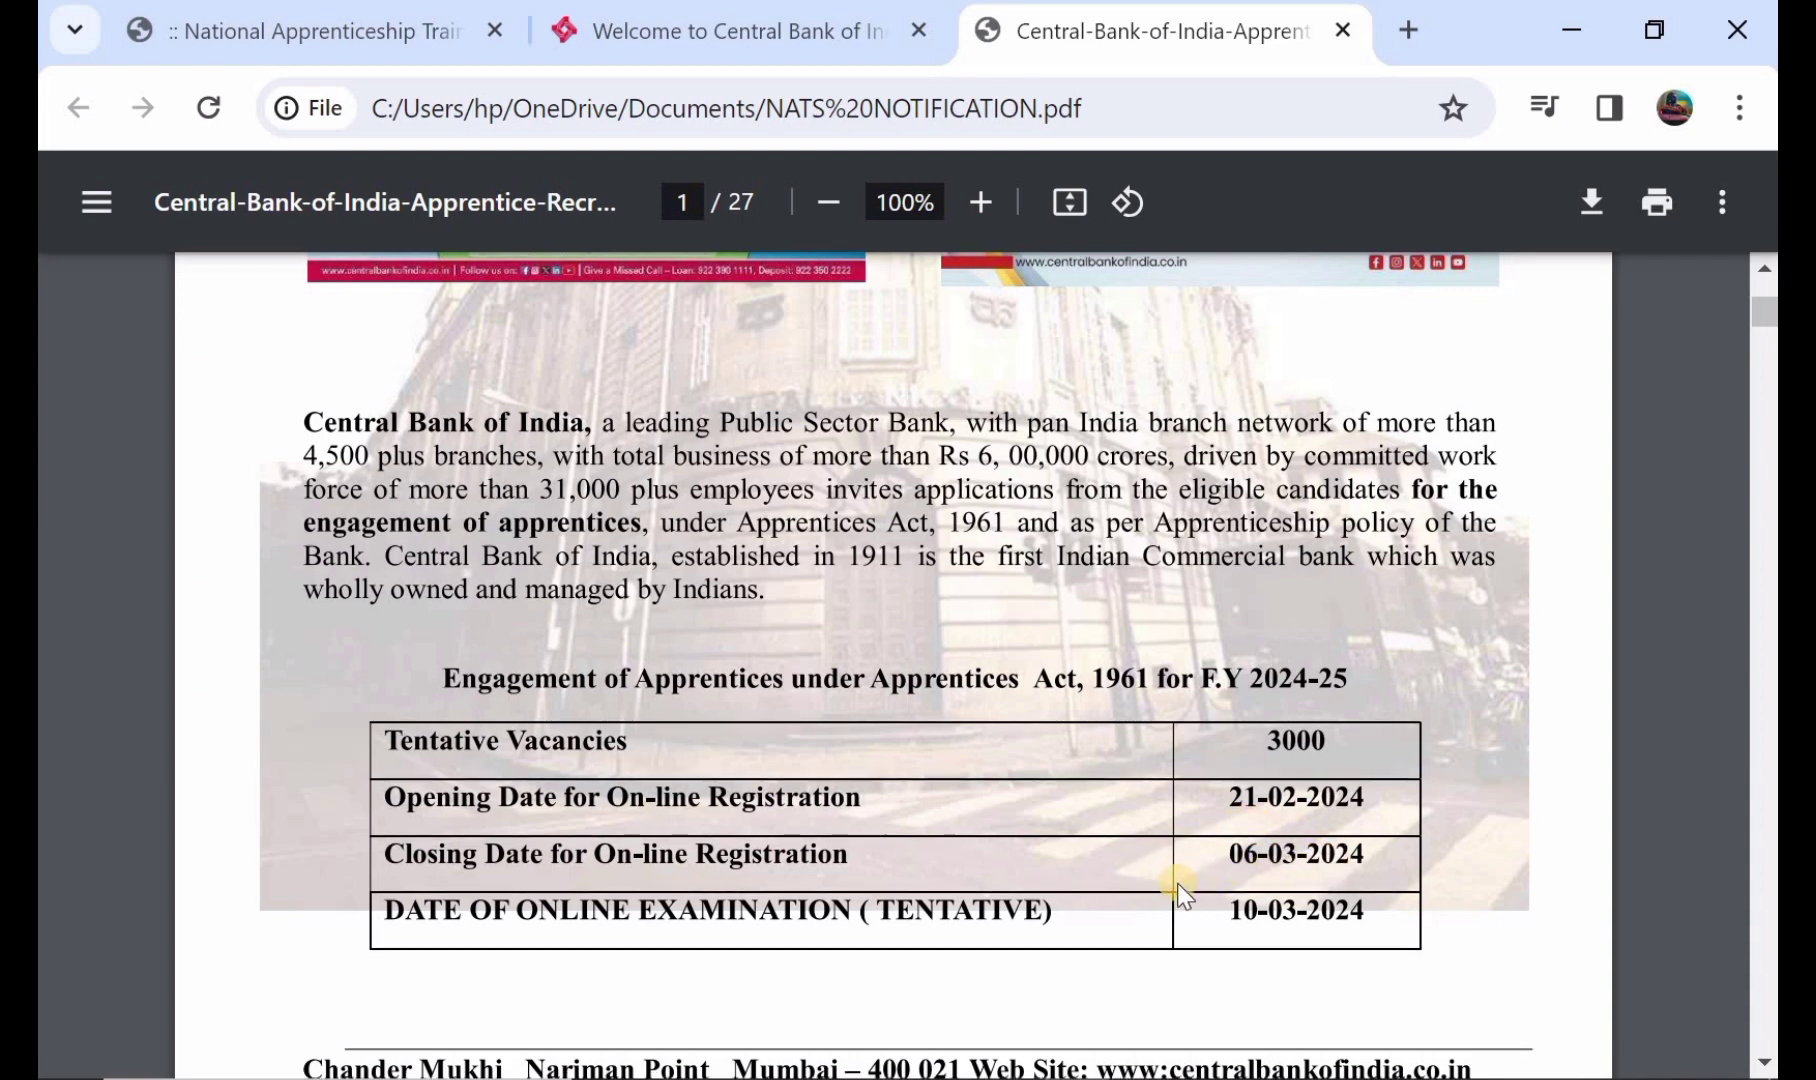
scroll(1178, 882, down, 1)
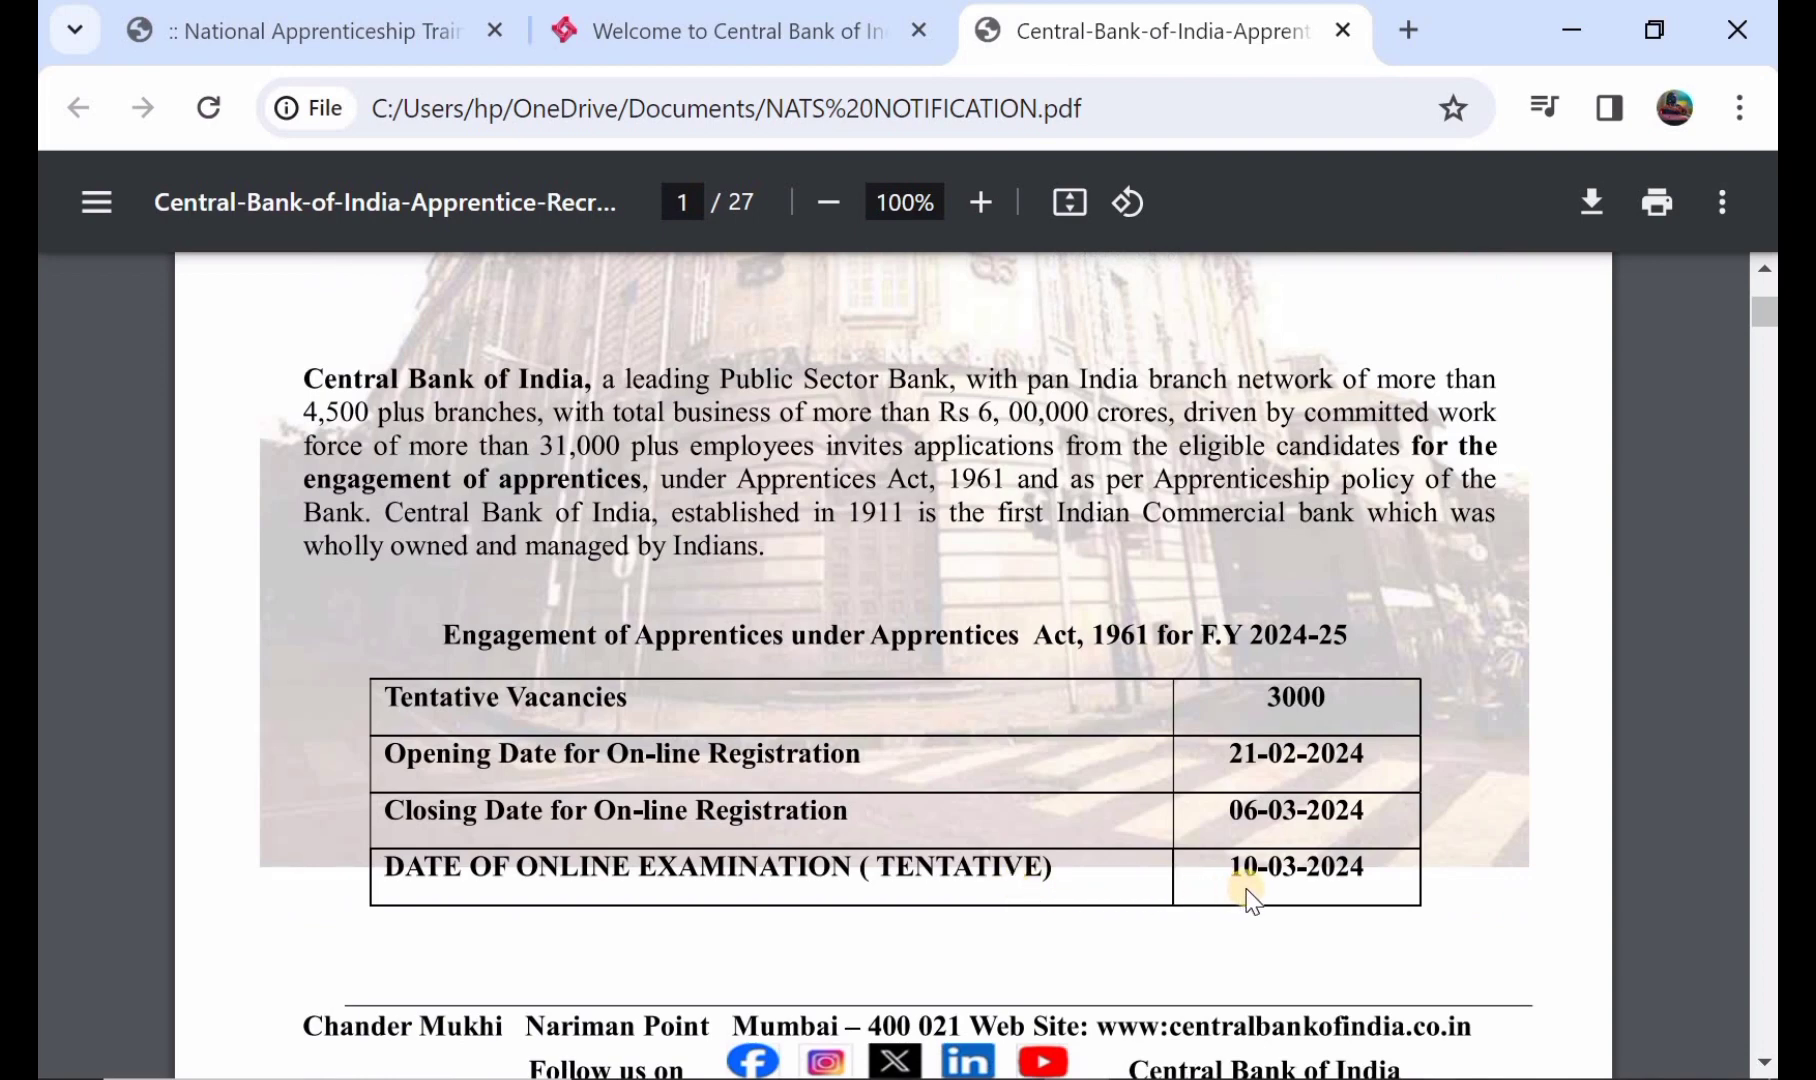
scroll(1250, 895, down, 3)
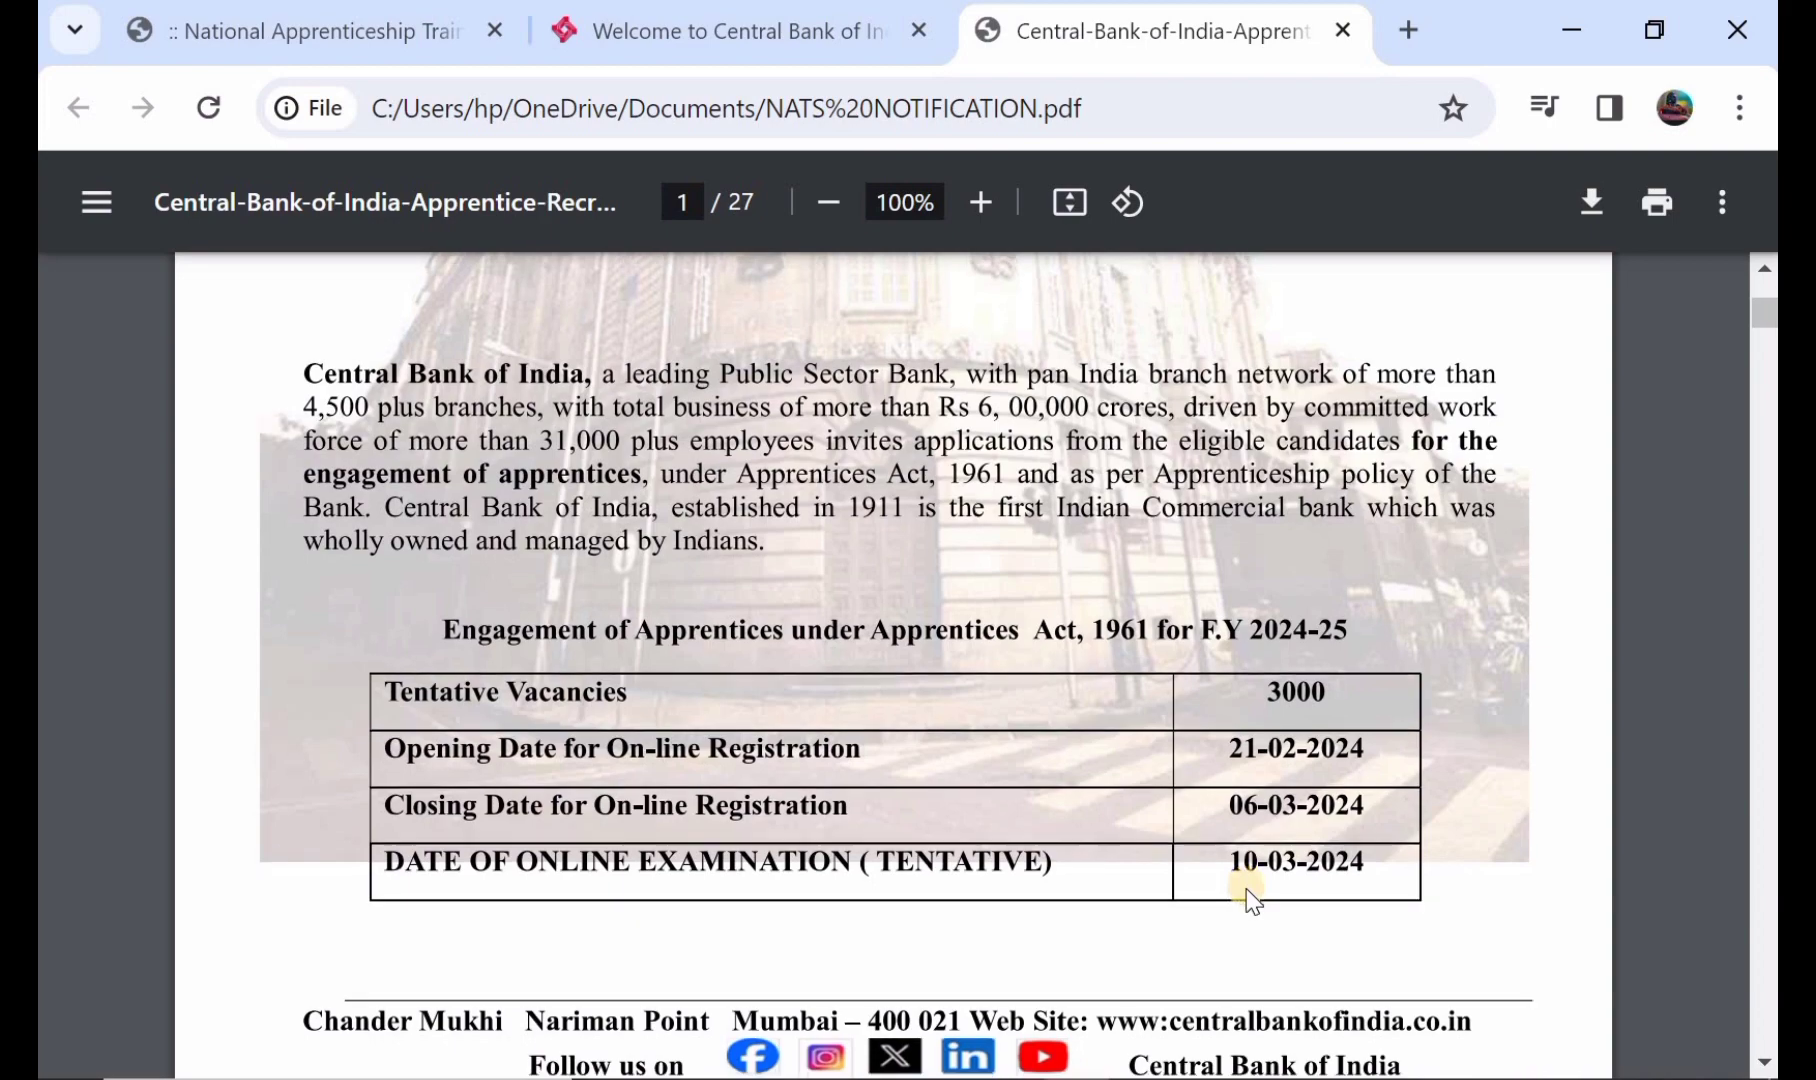
scroll(1250, 895, down, 8)
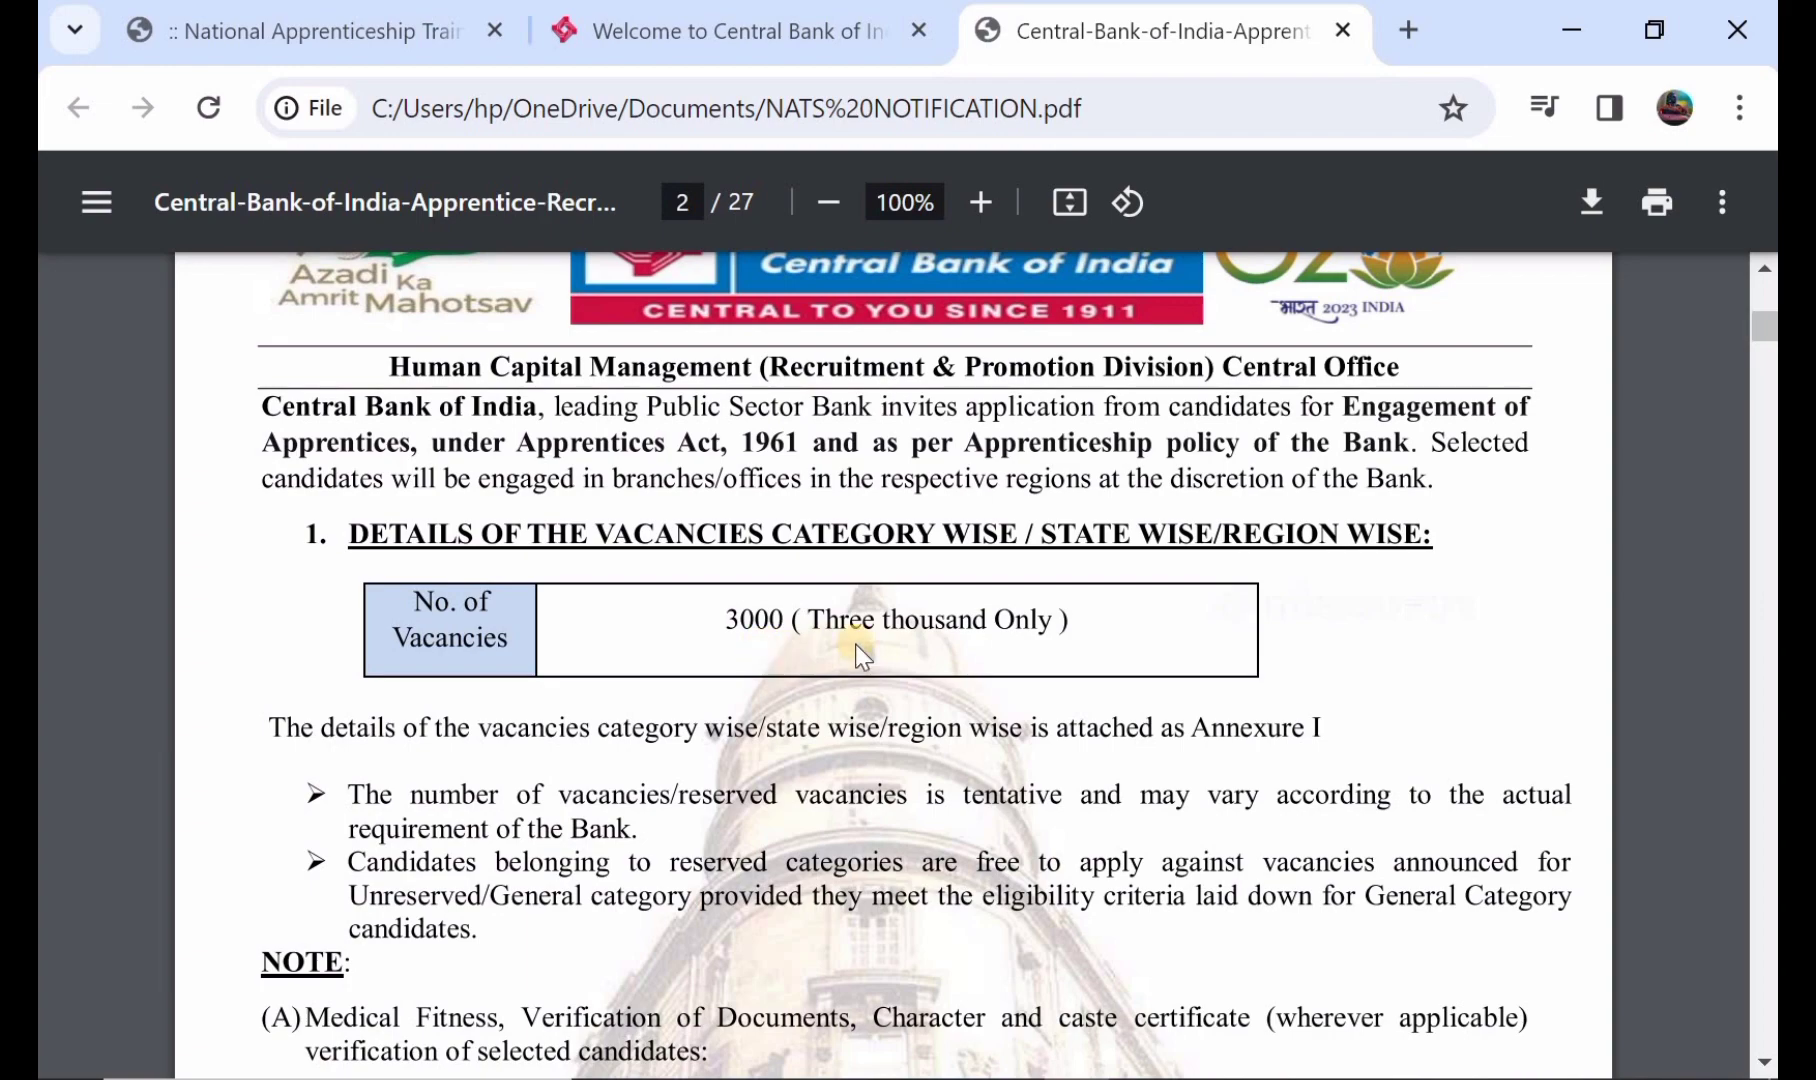
- Read the page 2 notes and eligibility criteria down to page 3's age and qualification table
scroll(862, 655, down, 2)
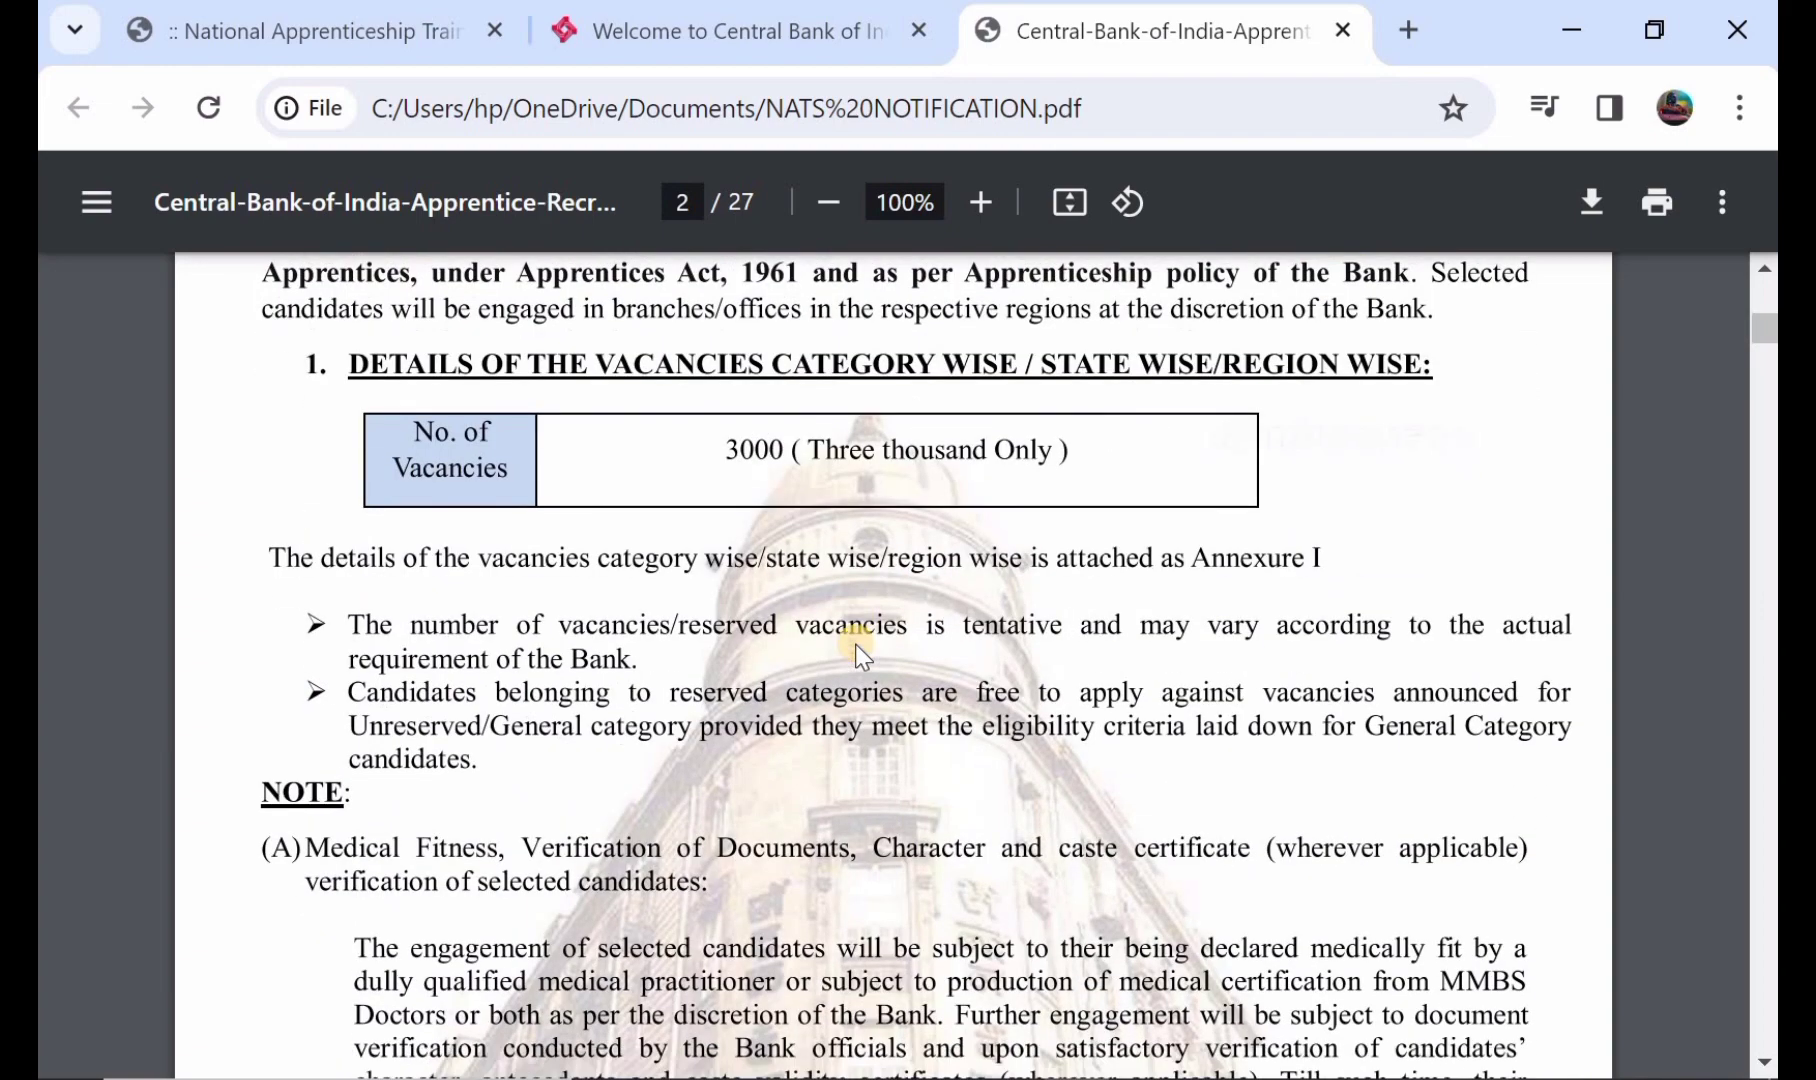
scroll(862, 655, down, 5)
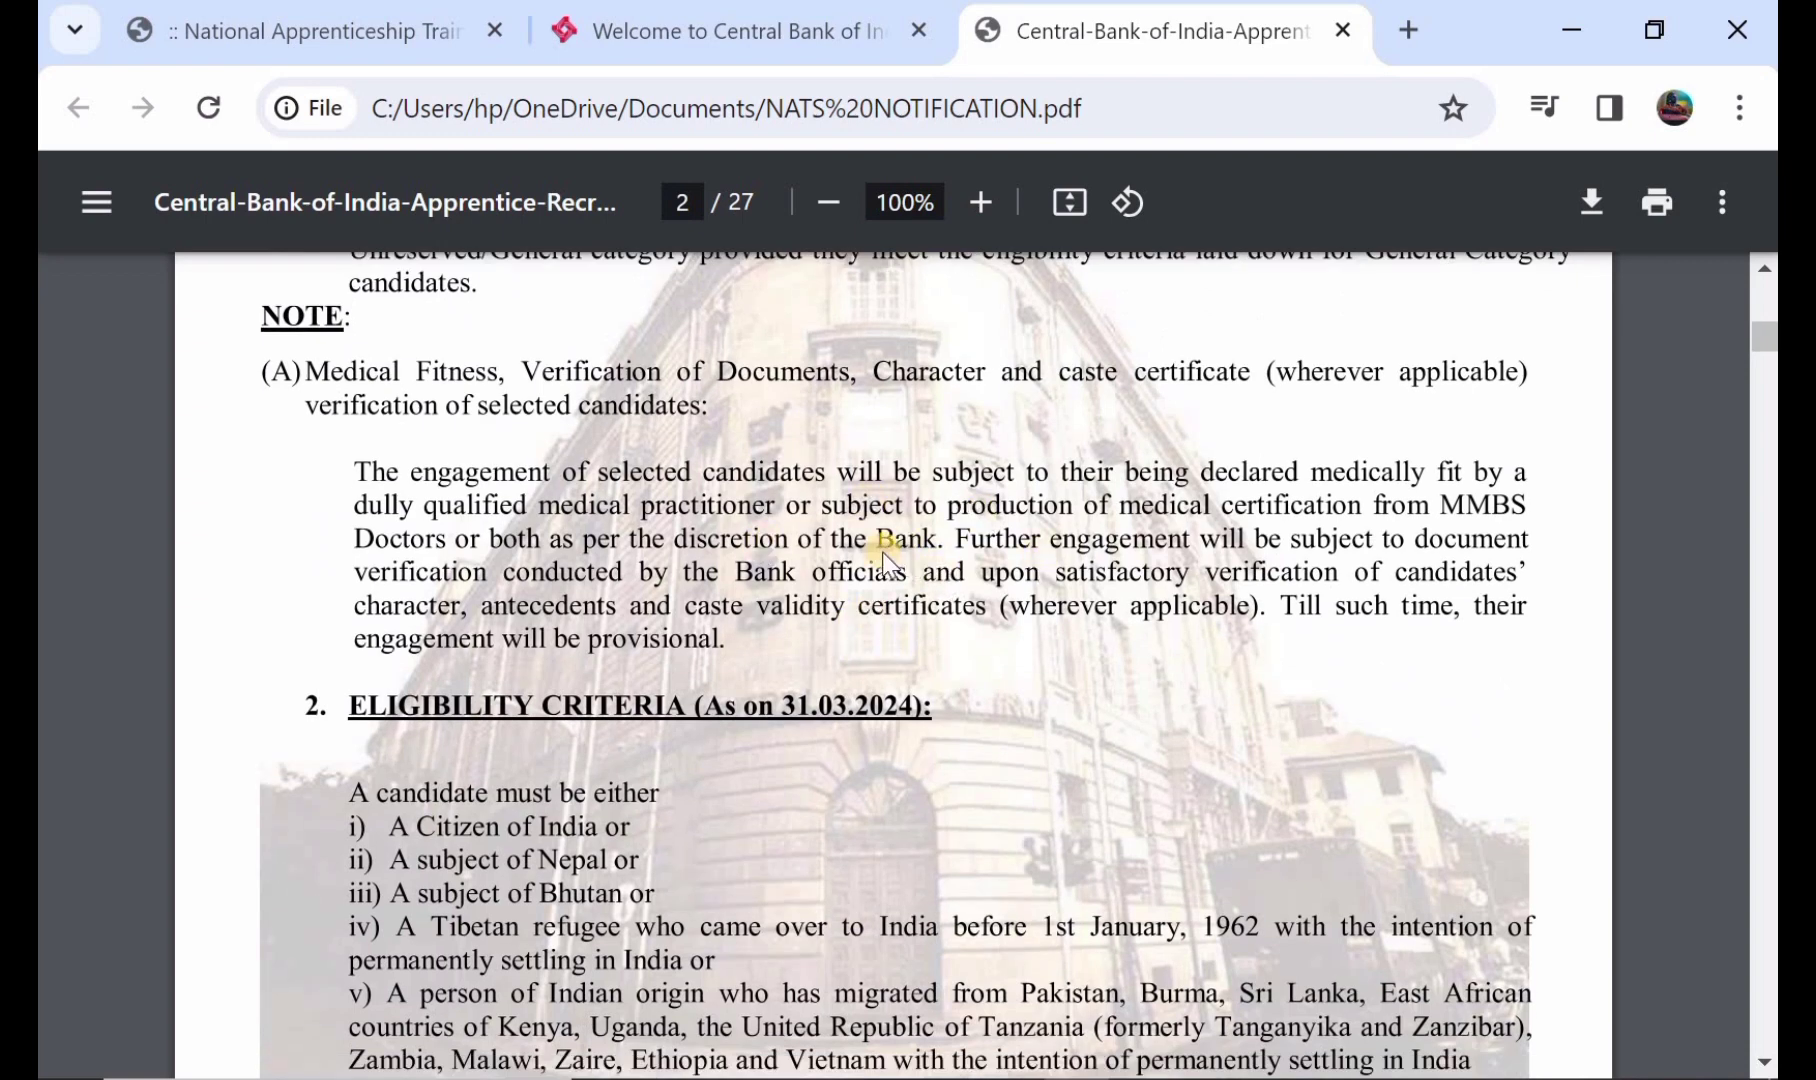
scroll(886, 560, down, 2)
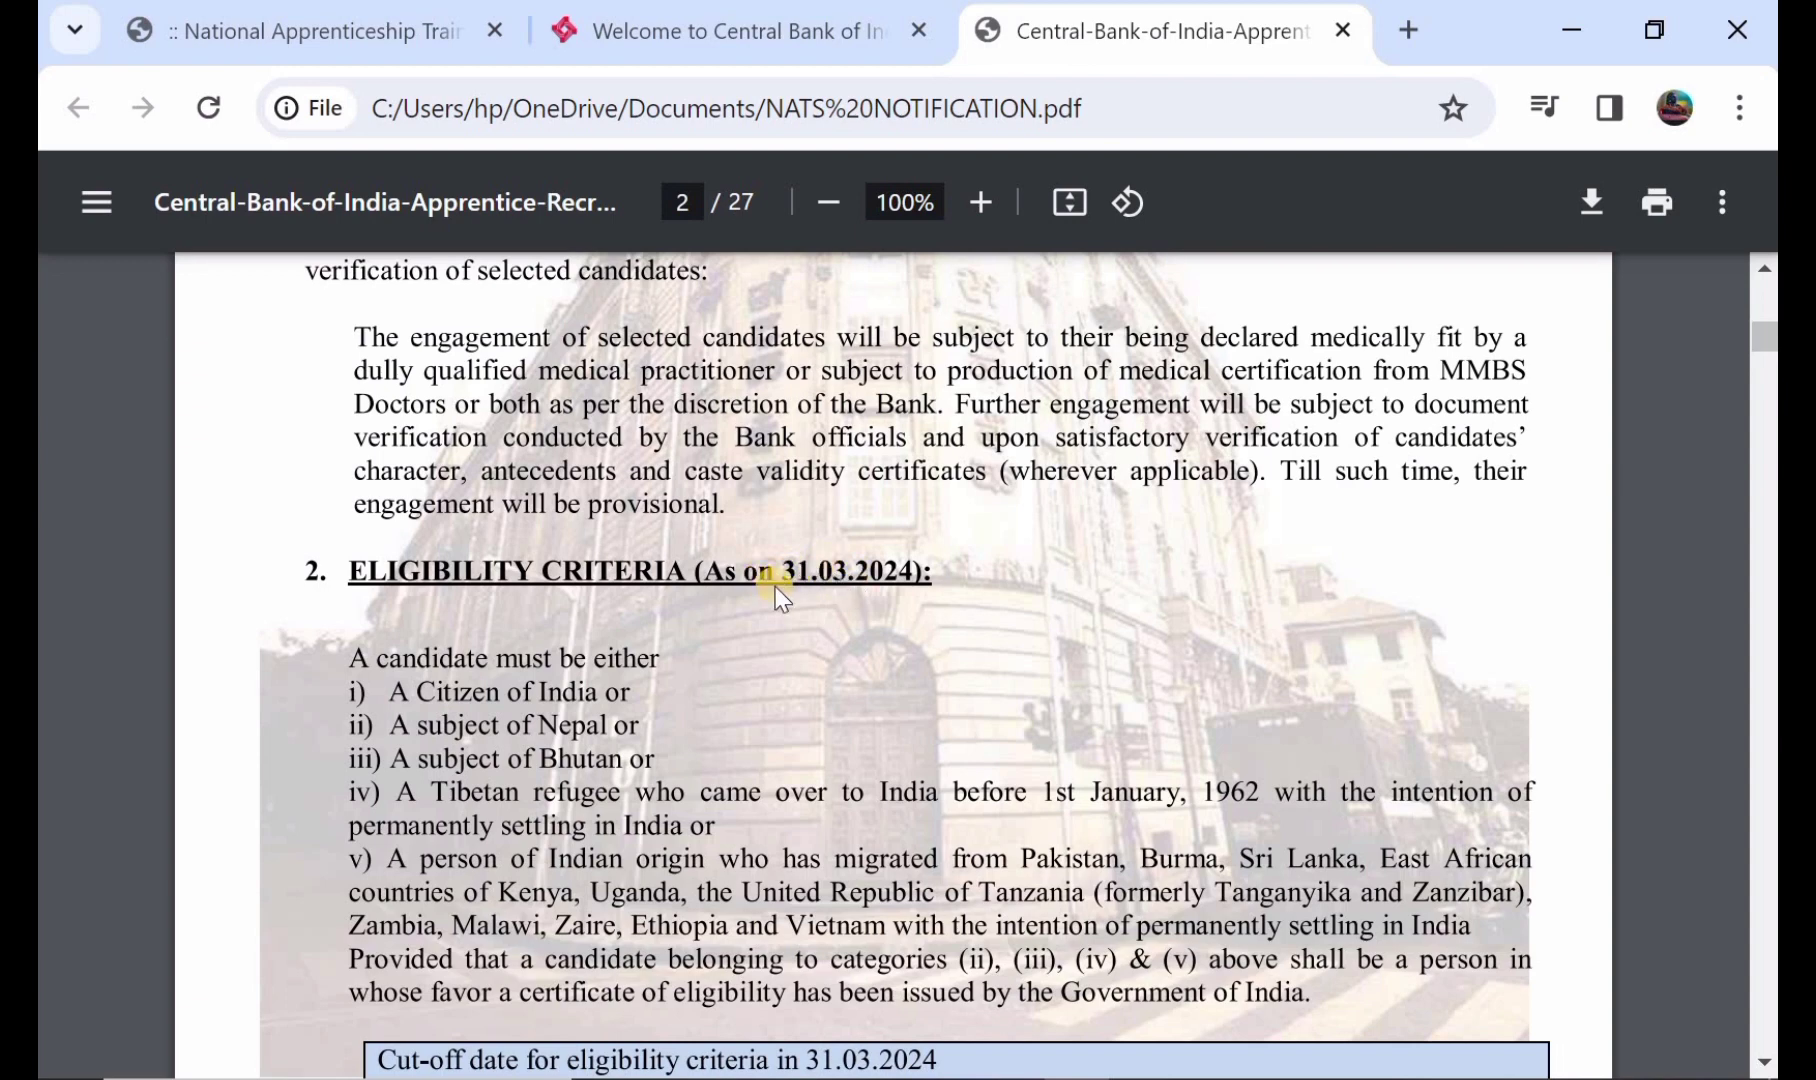
scroll(779, 594, down, 4)
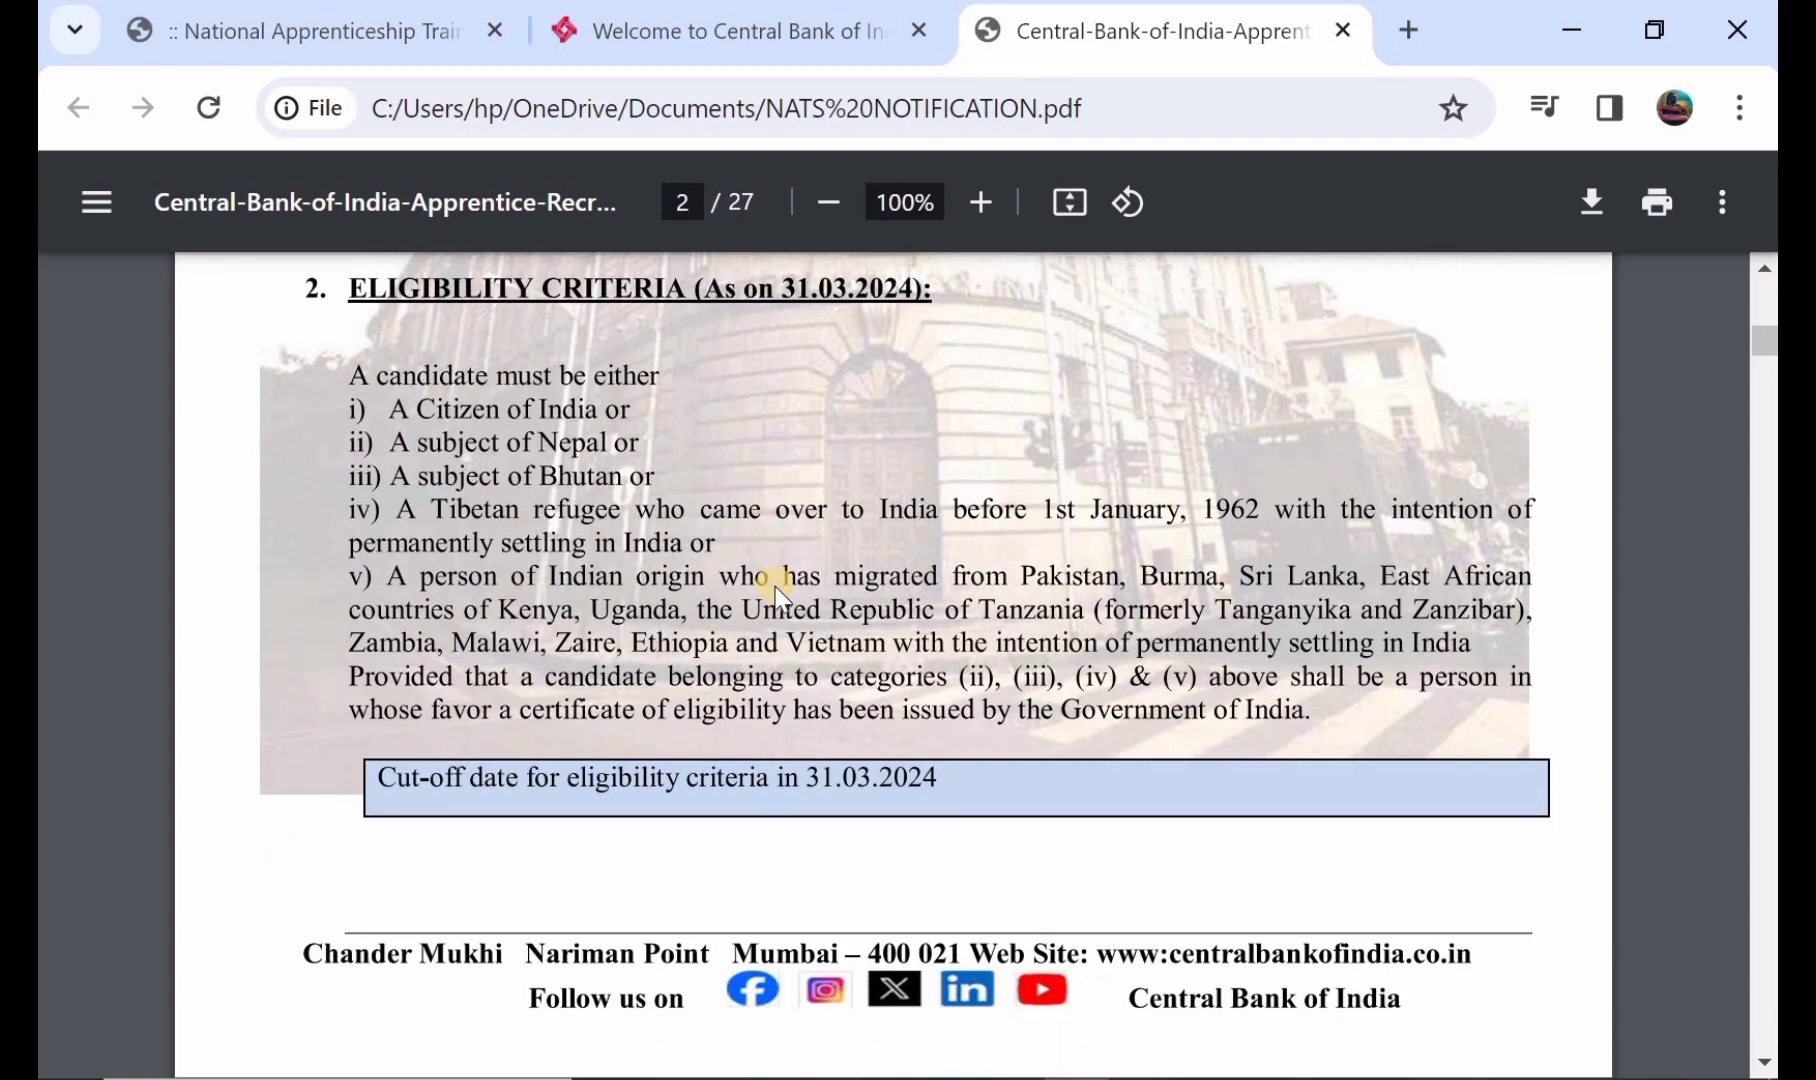
scroll(737, 790, down, 1)
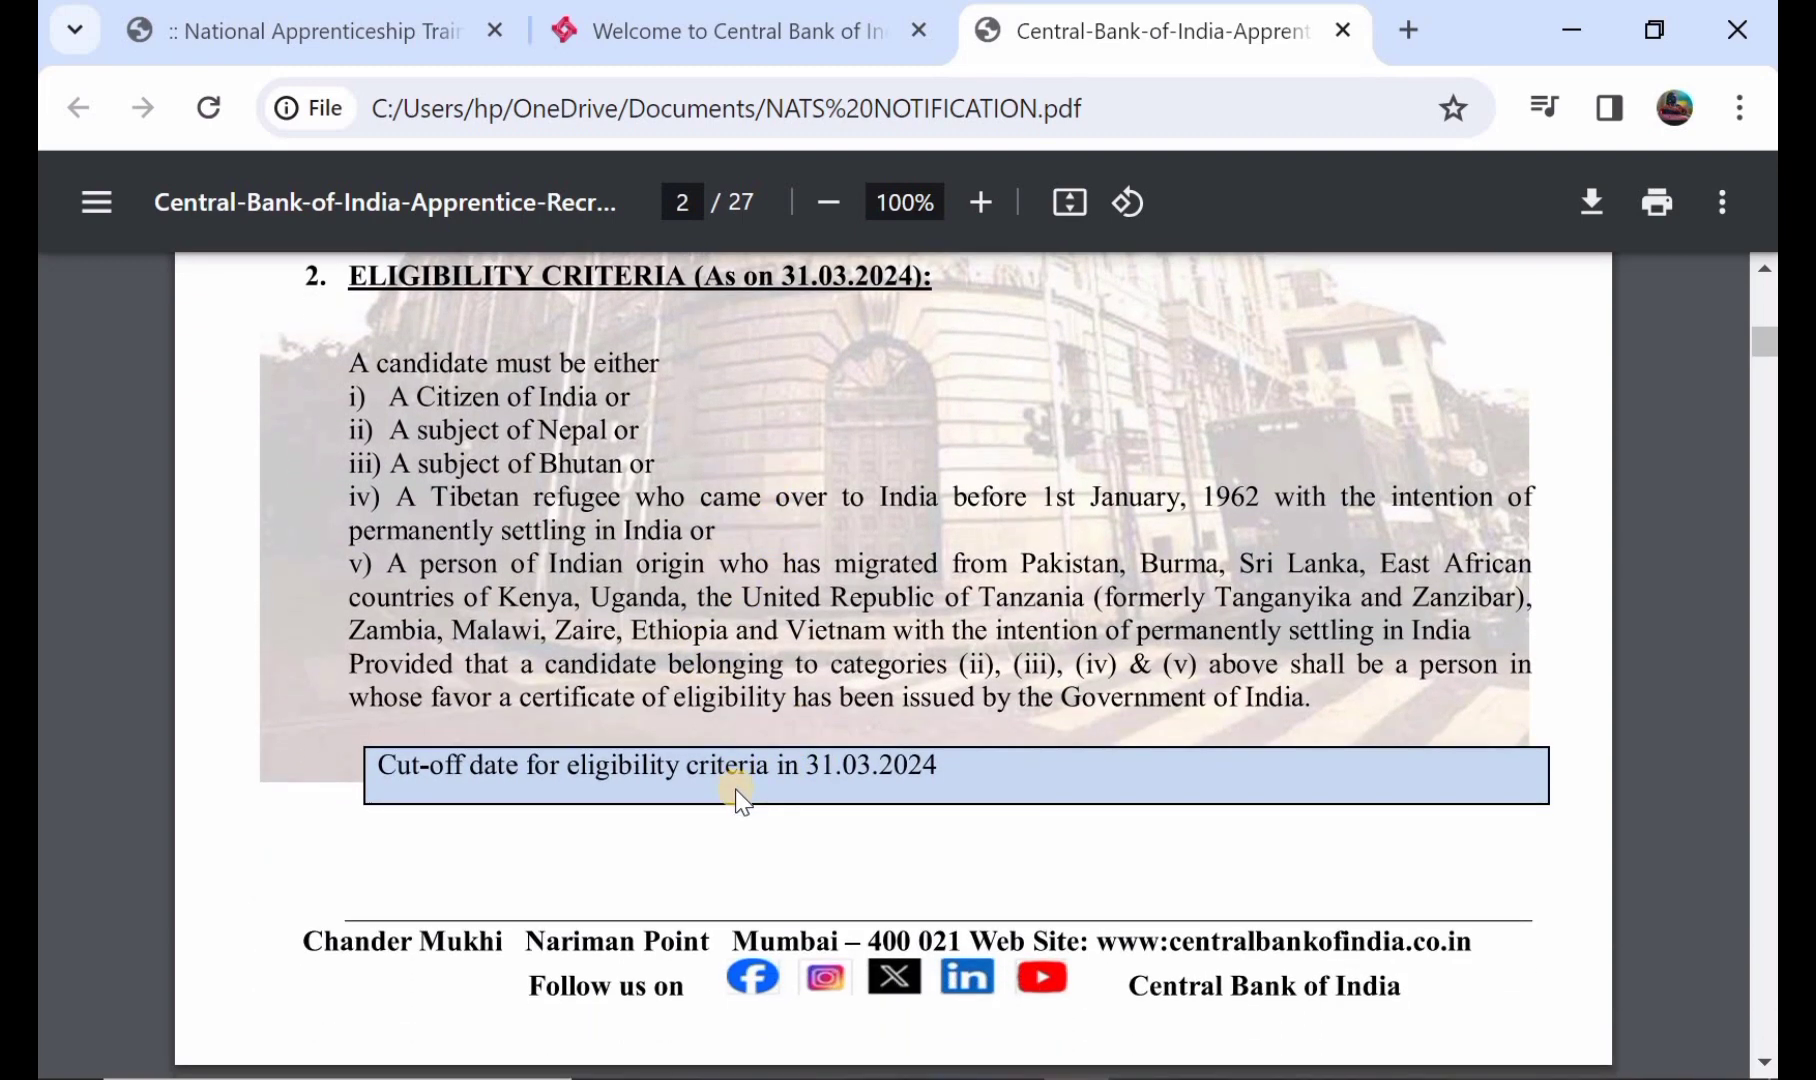
scroll(840, 762, down, 4)
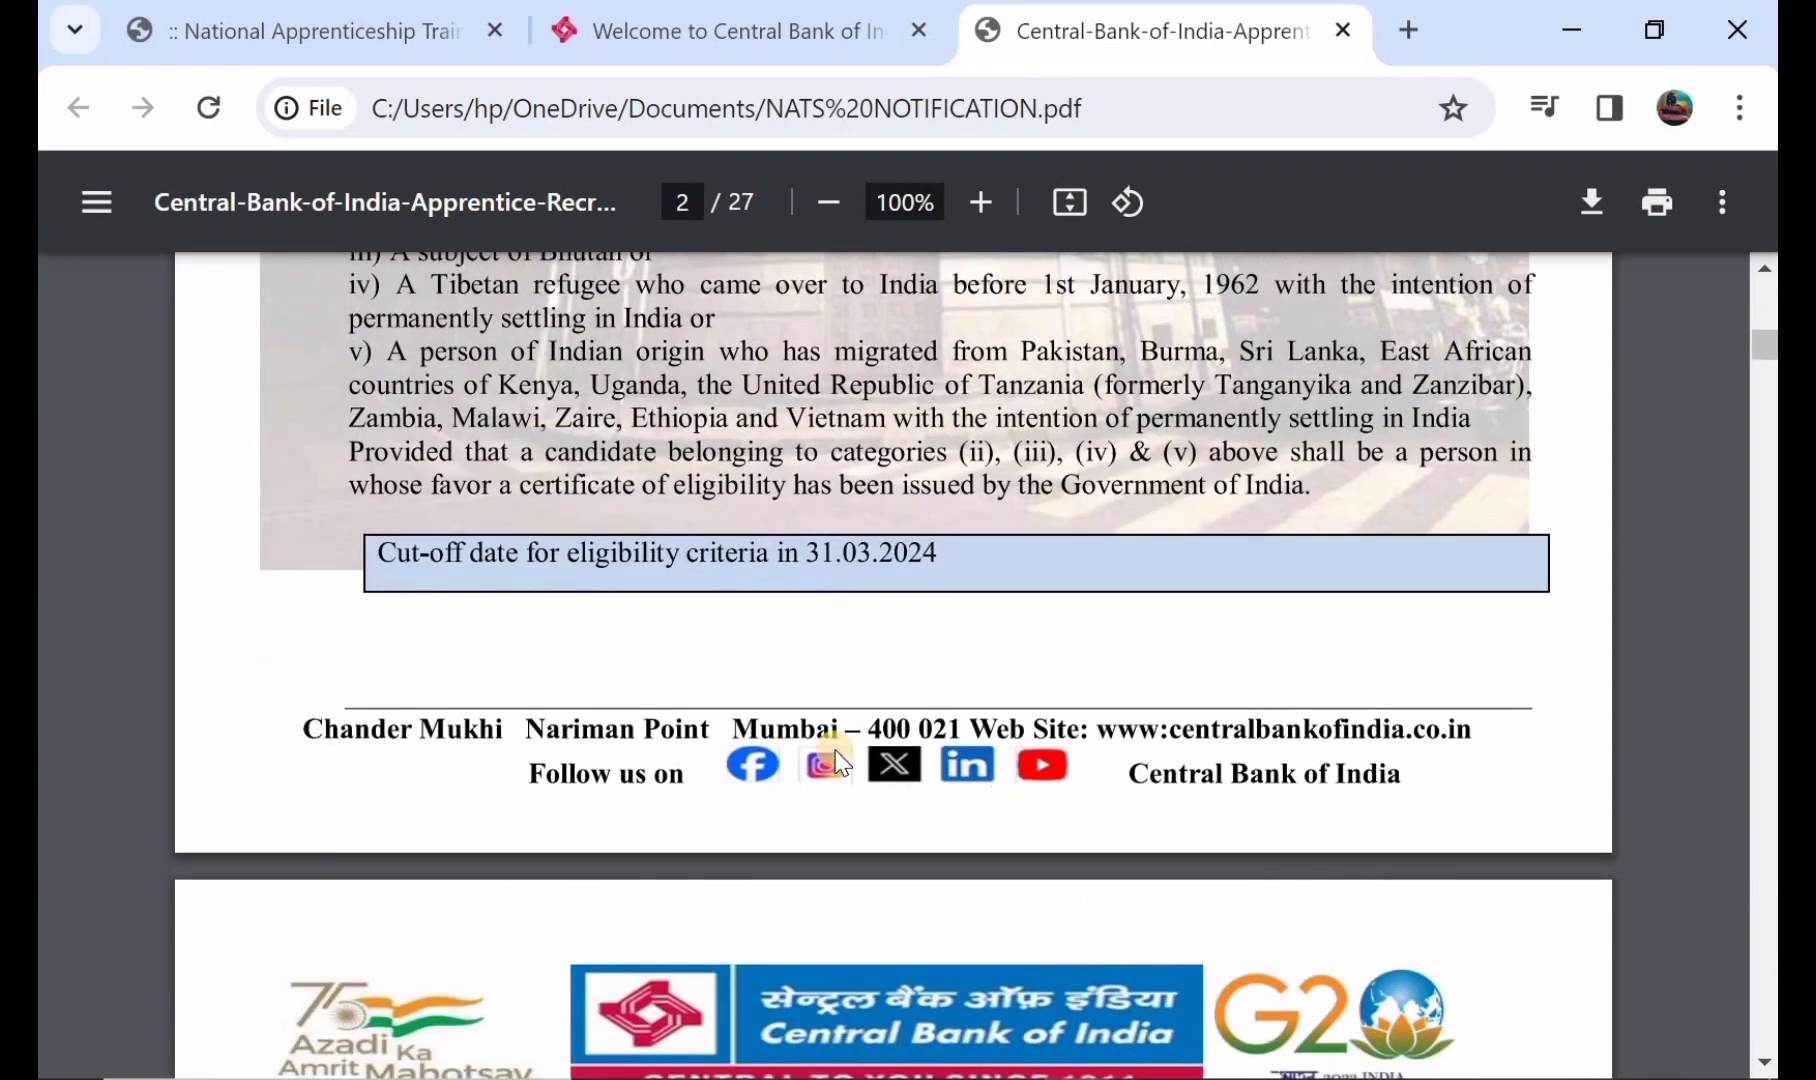
scroll(838, 762, down, 3)
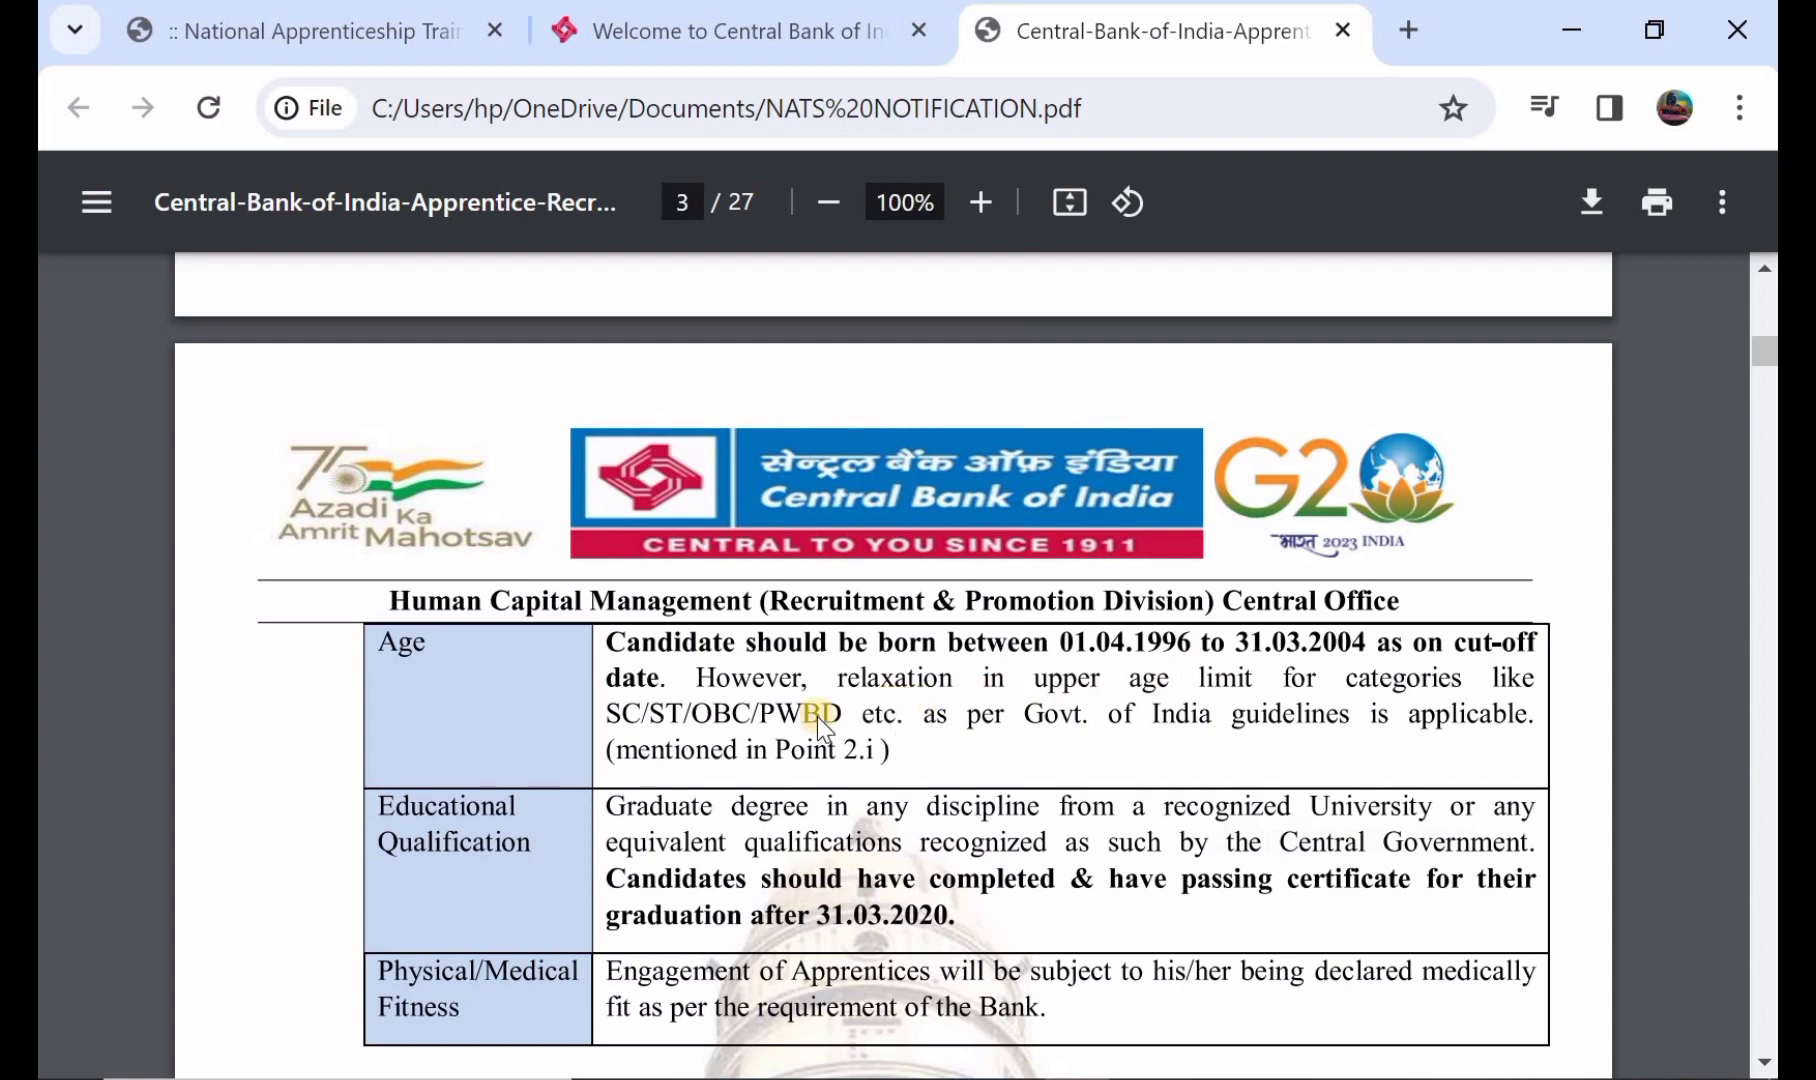
- Read pages 3–4 on registration, selection, reservation and the twelve-month engagement period
scroll(840, 714, down, 1)
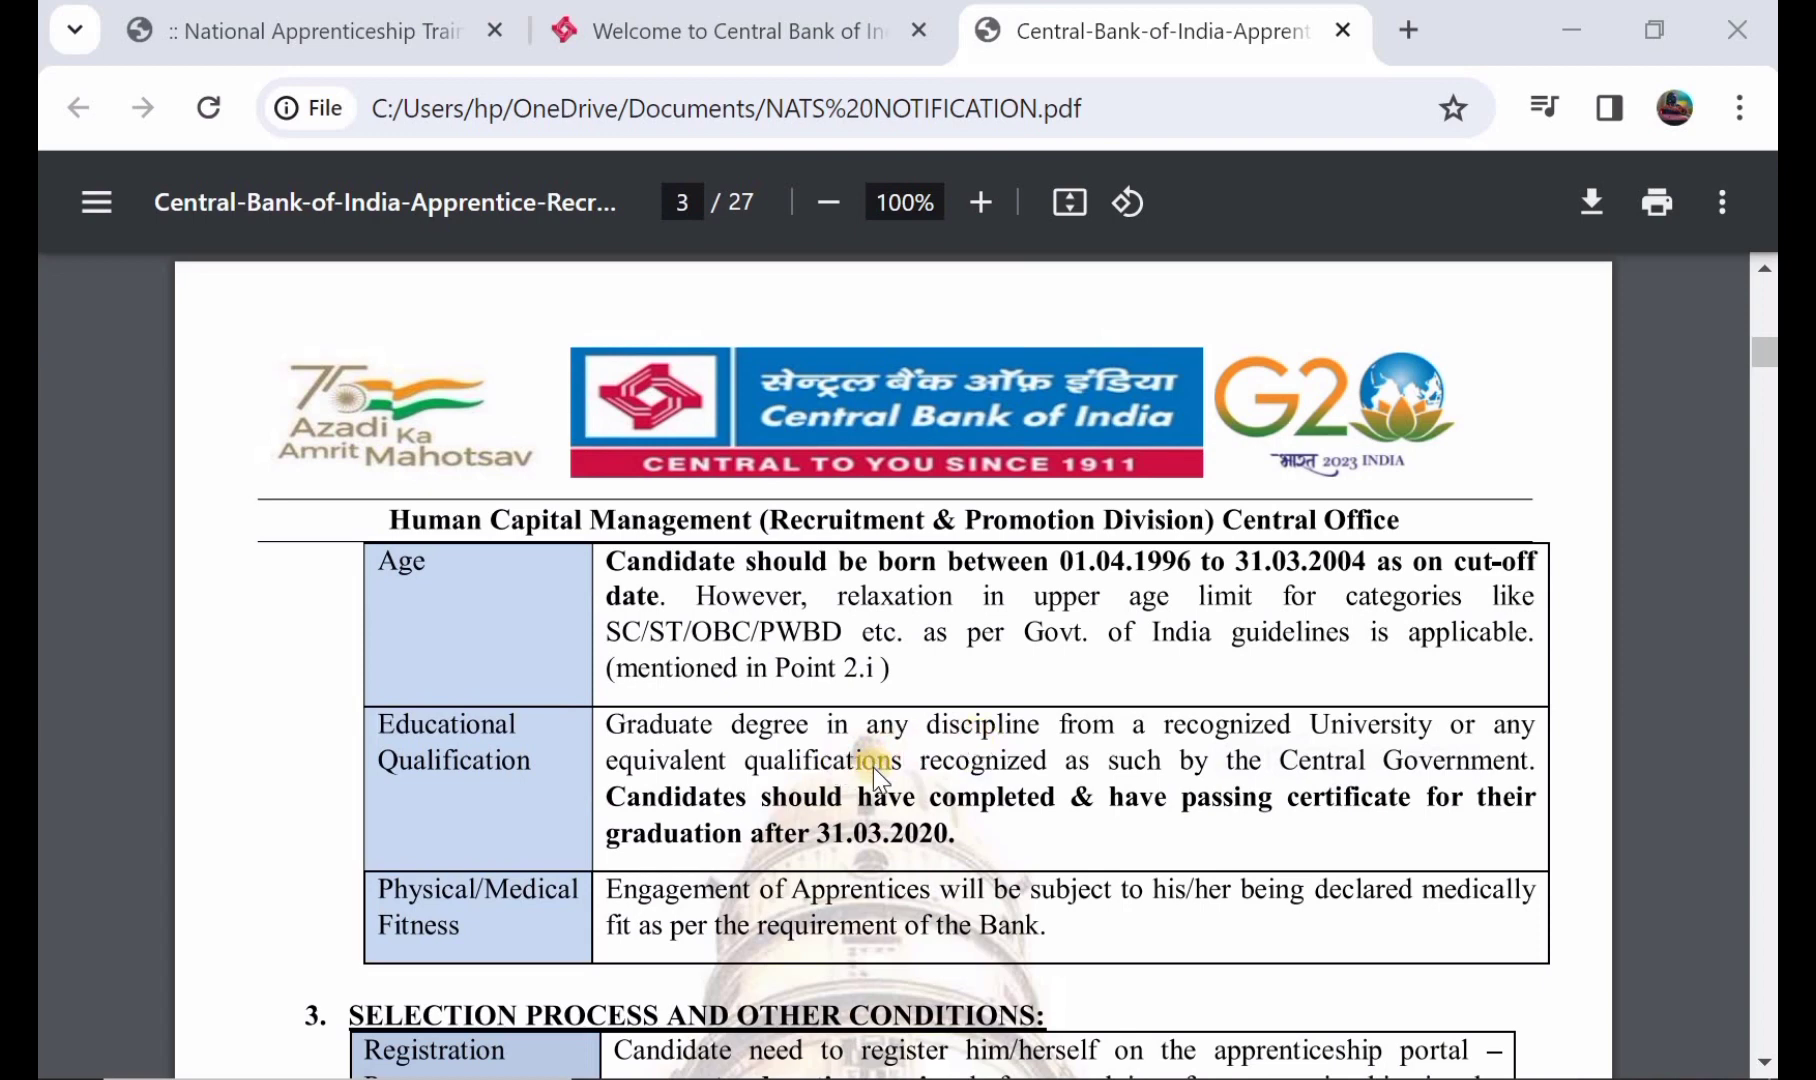
scroll(873, 768, down, 1)
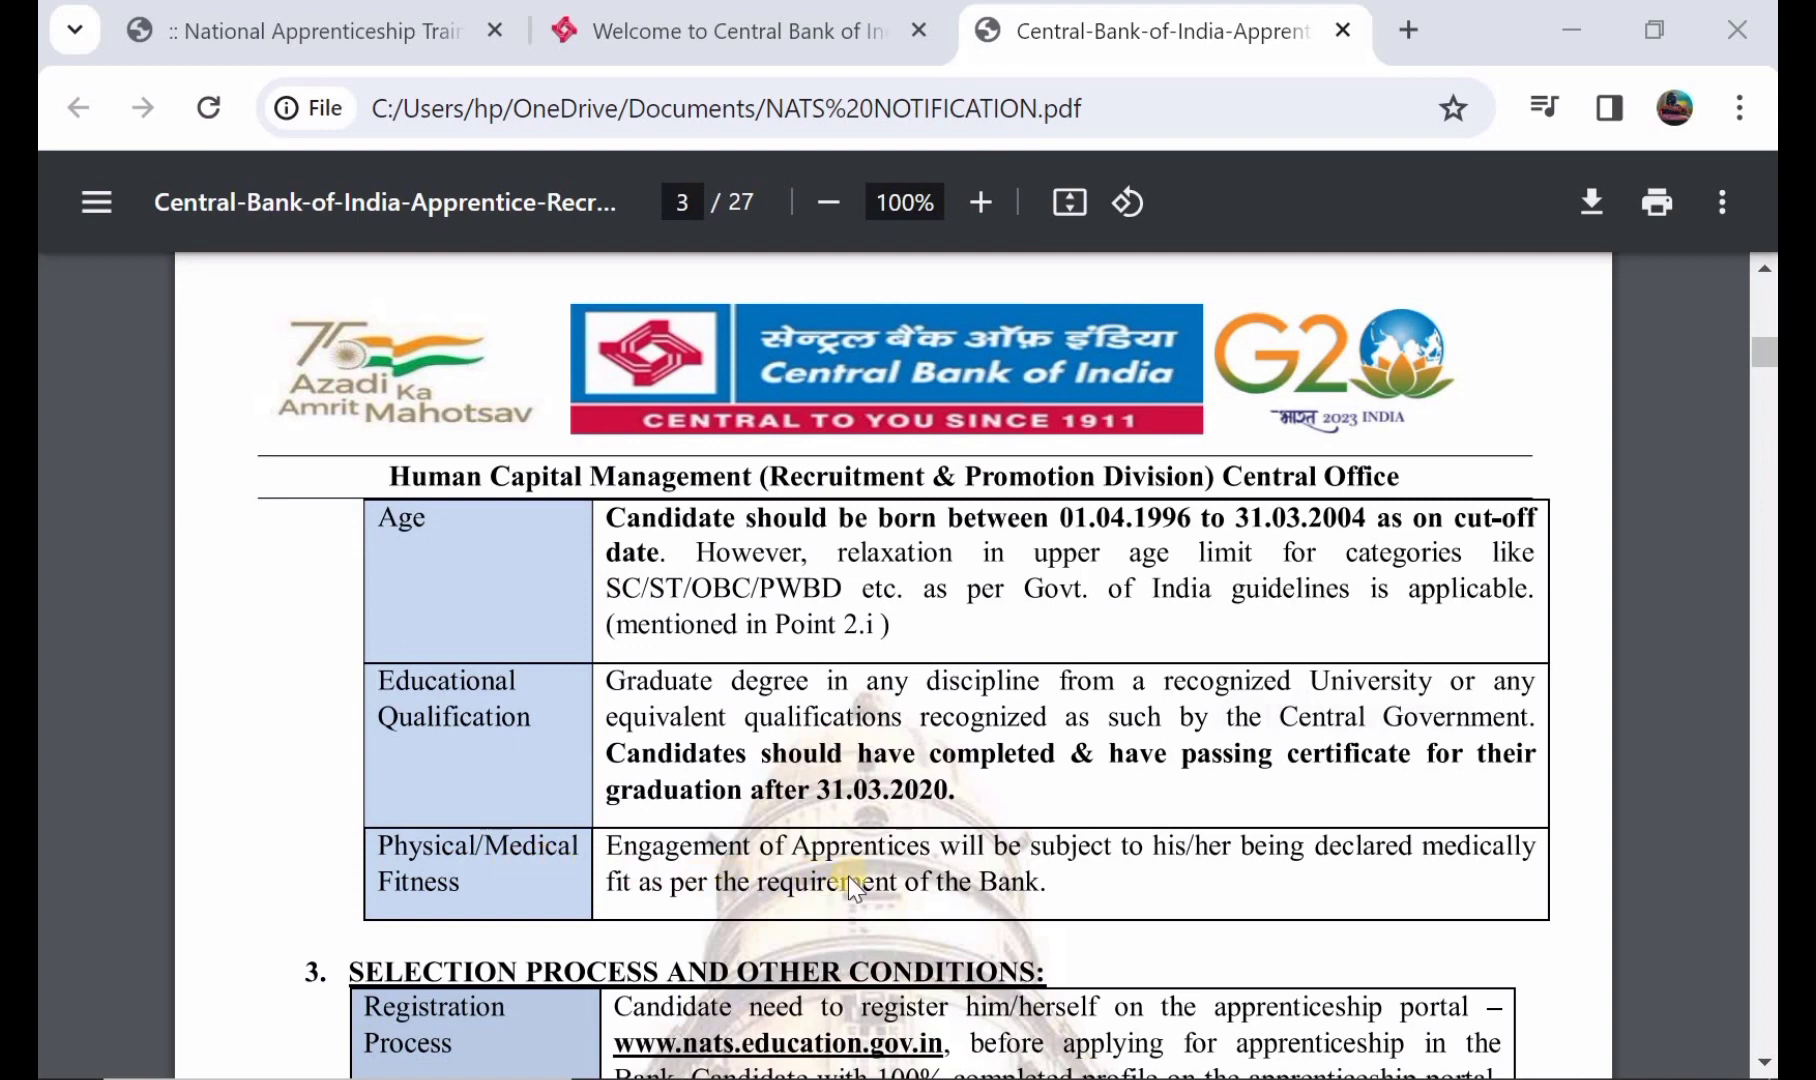
scroll(853, 875, down, 1)
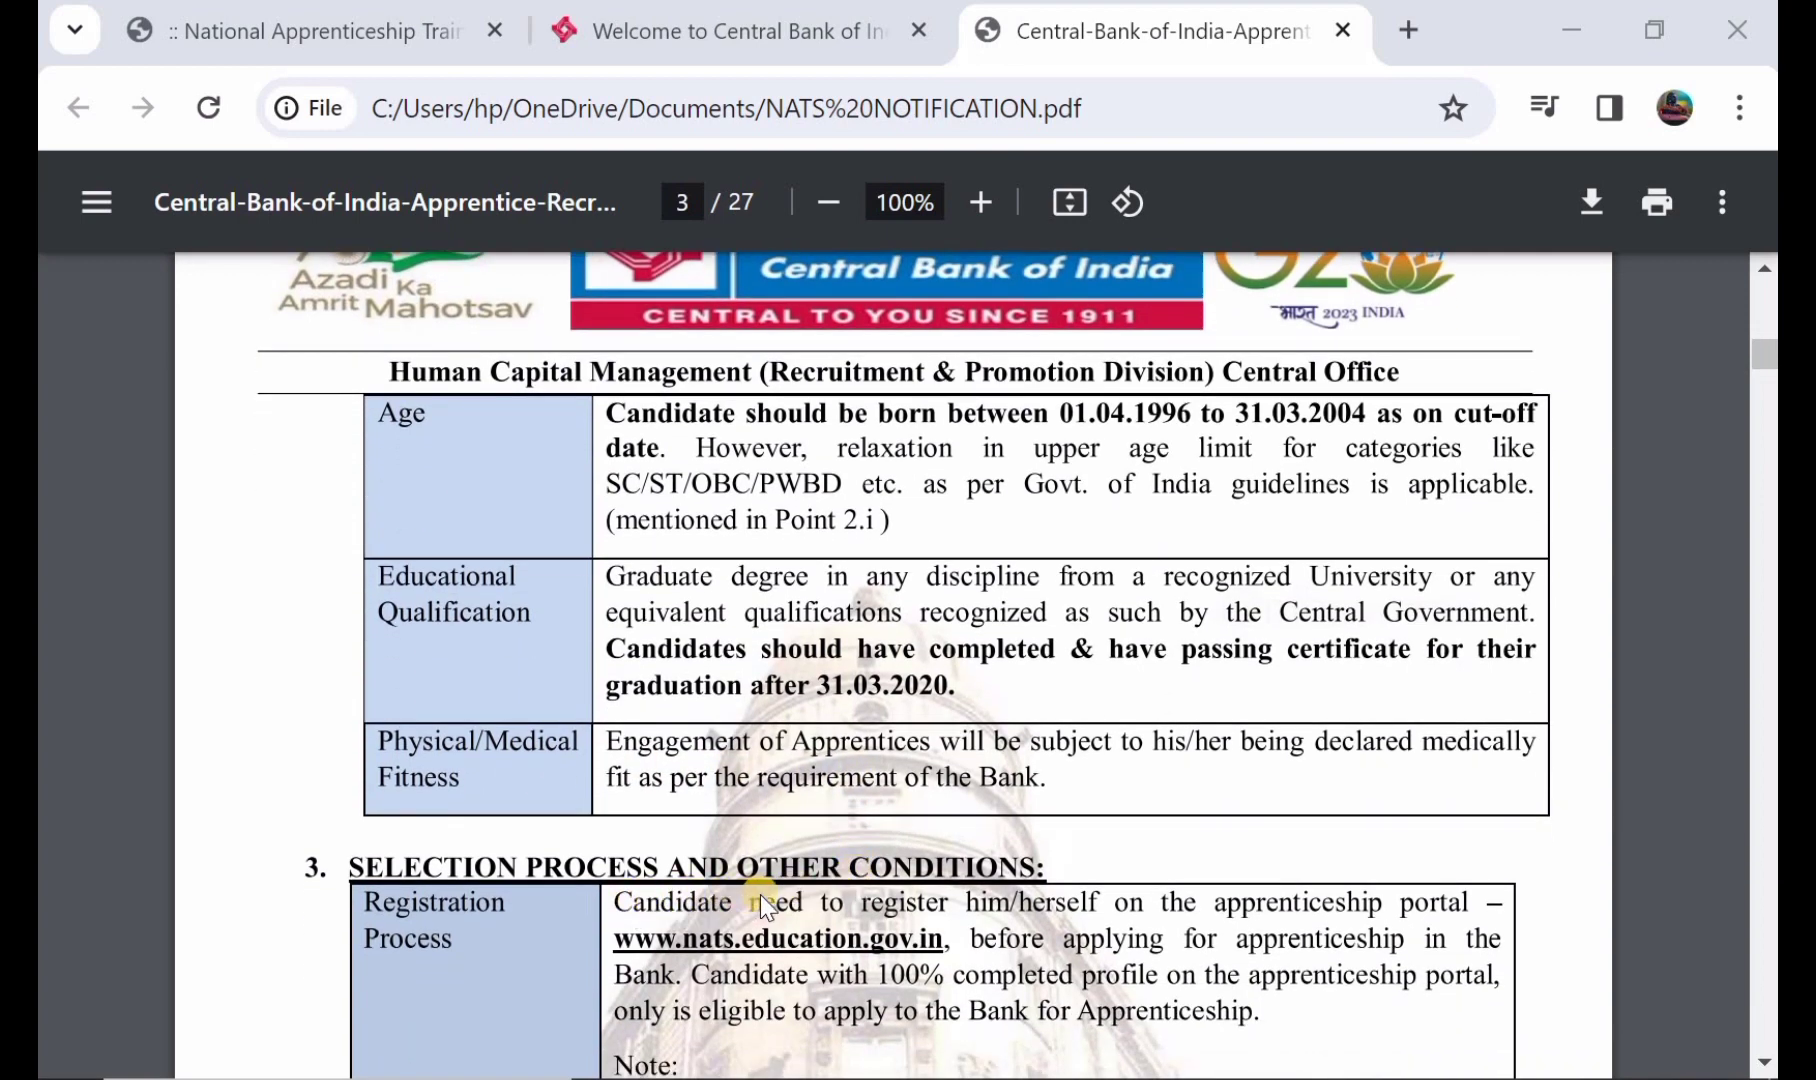
scroll(760, 894, down, 1)
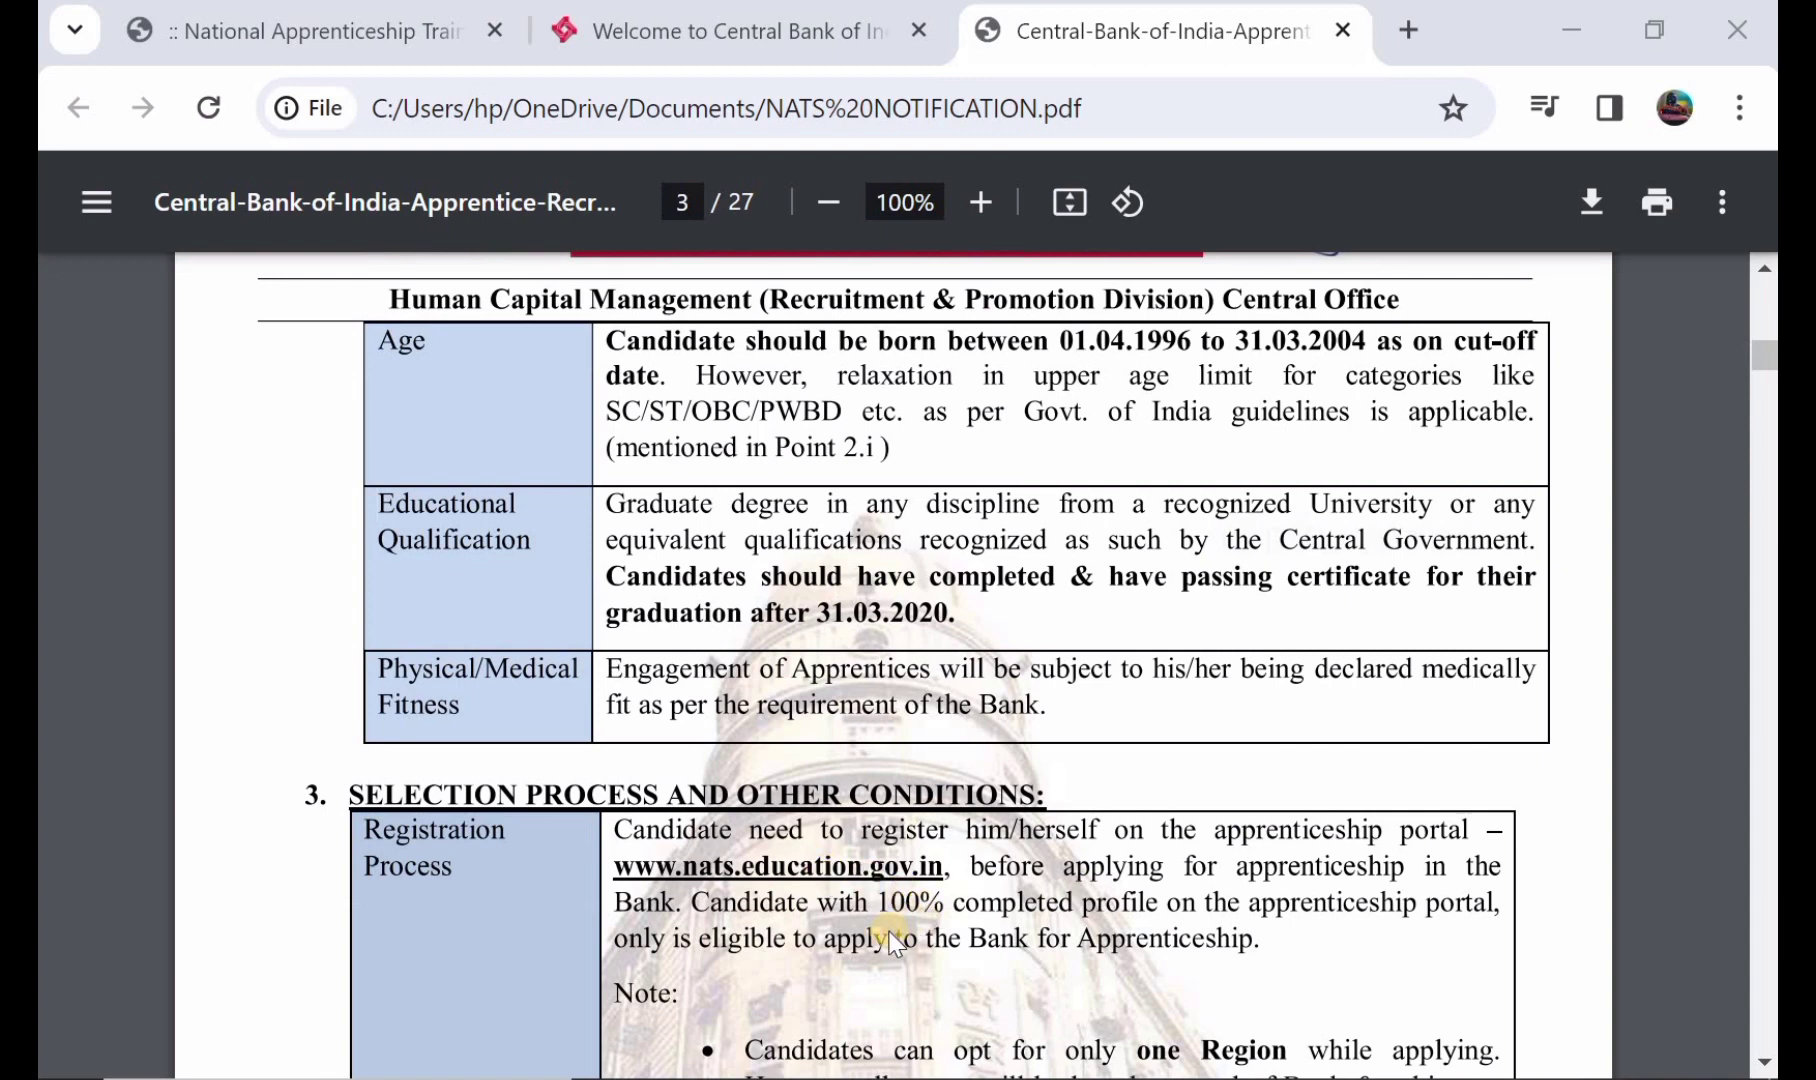
scroll(893, 940, down, 3)
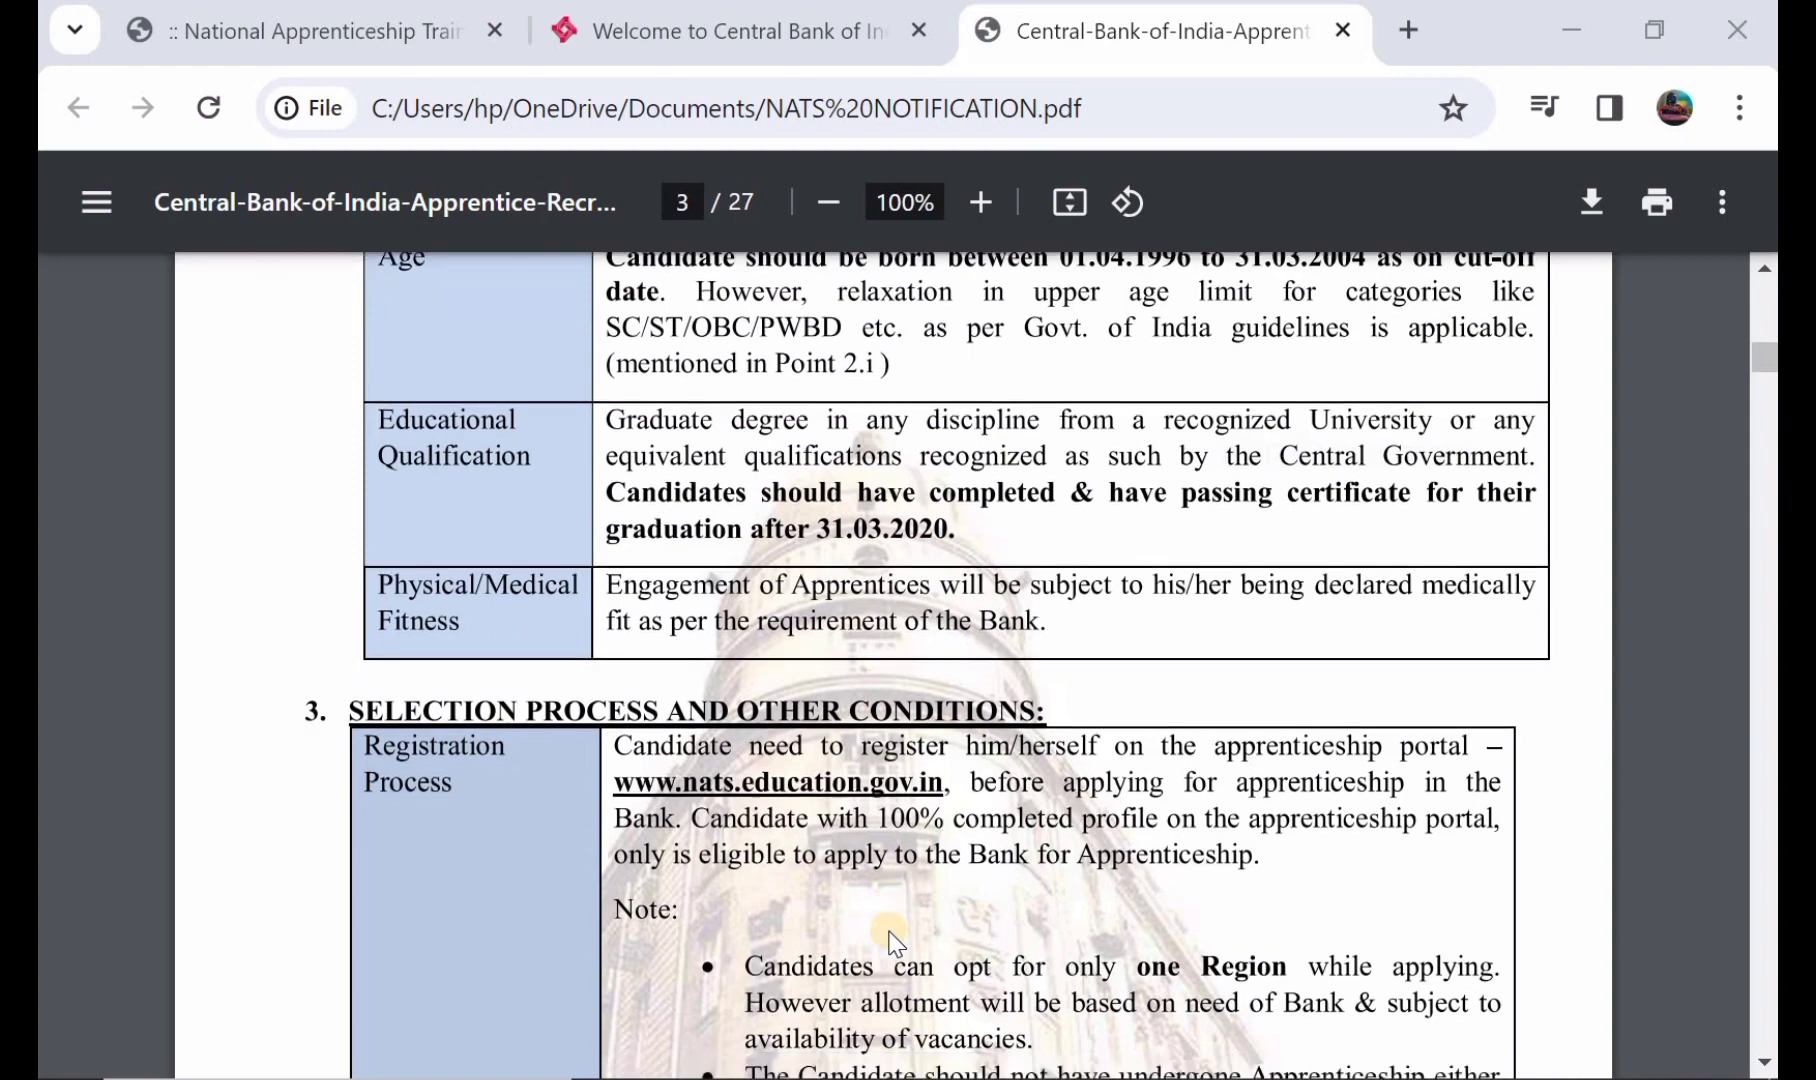
scroll(893, 940, down, 15)
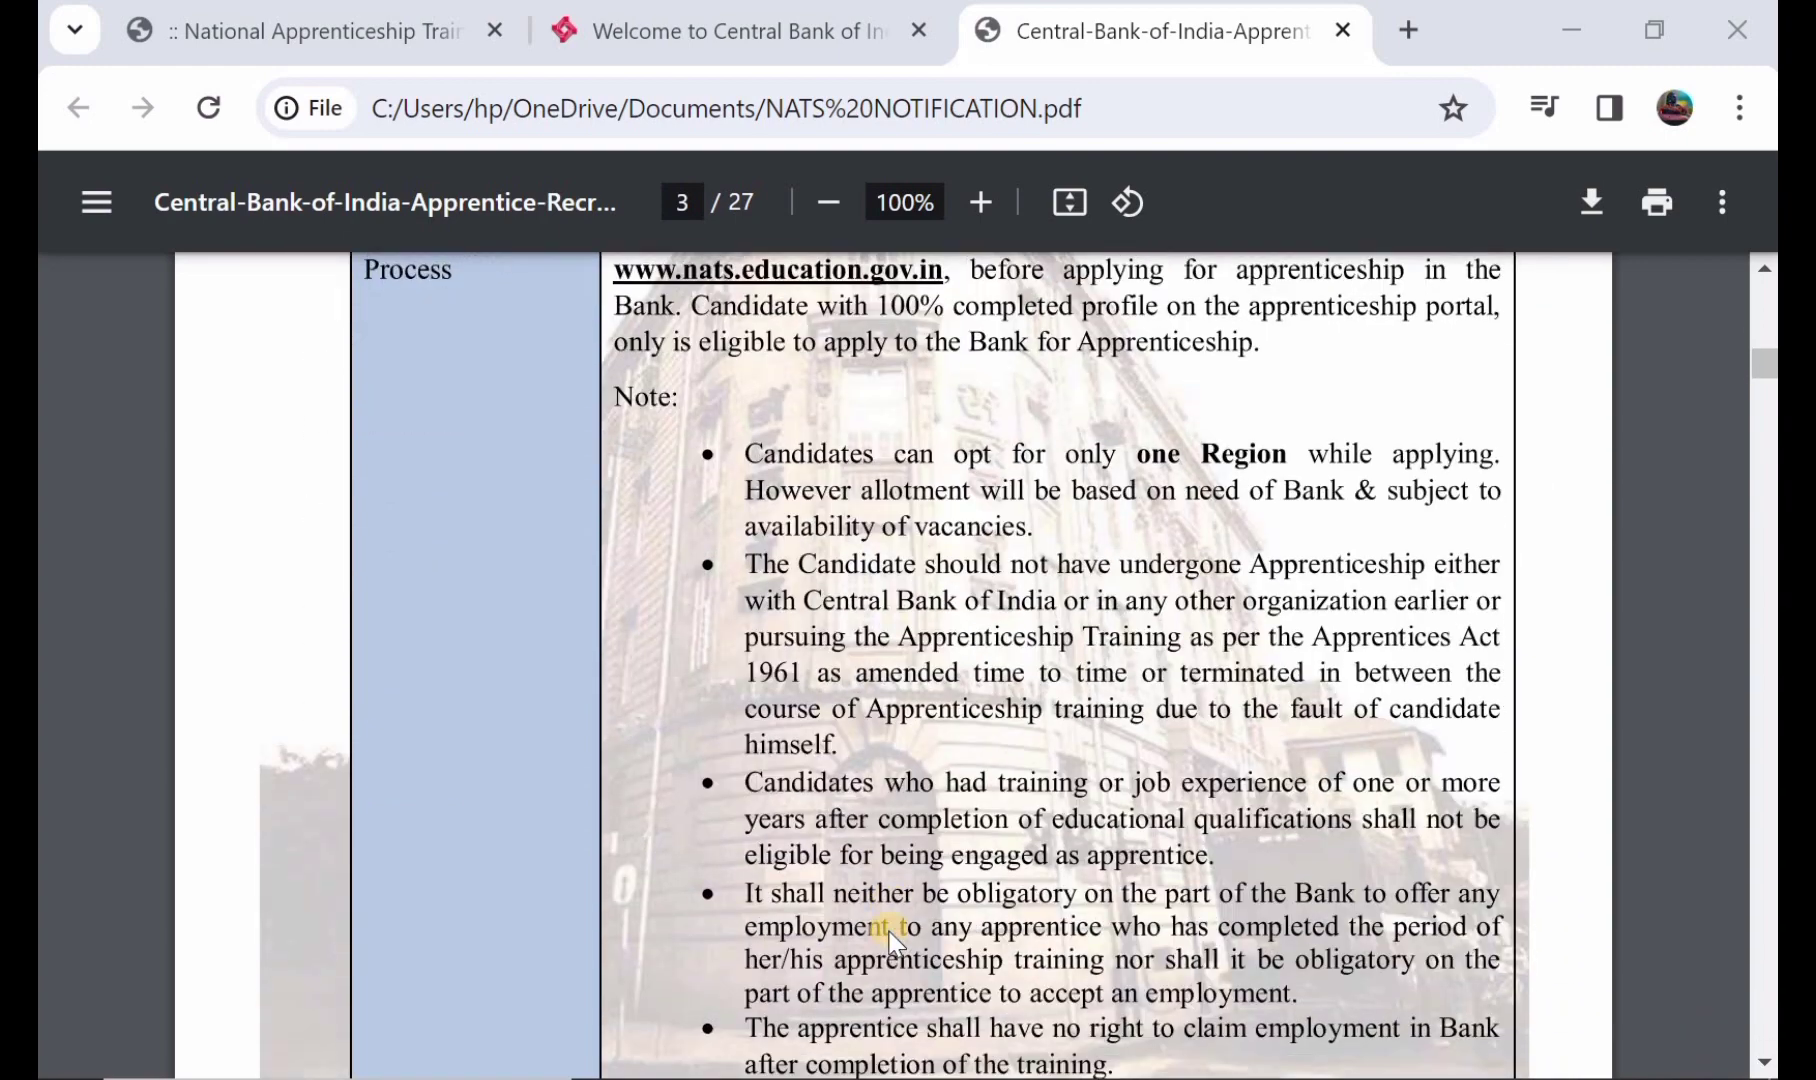
scroll(893, 940, down, 8)
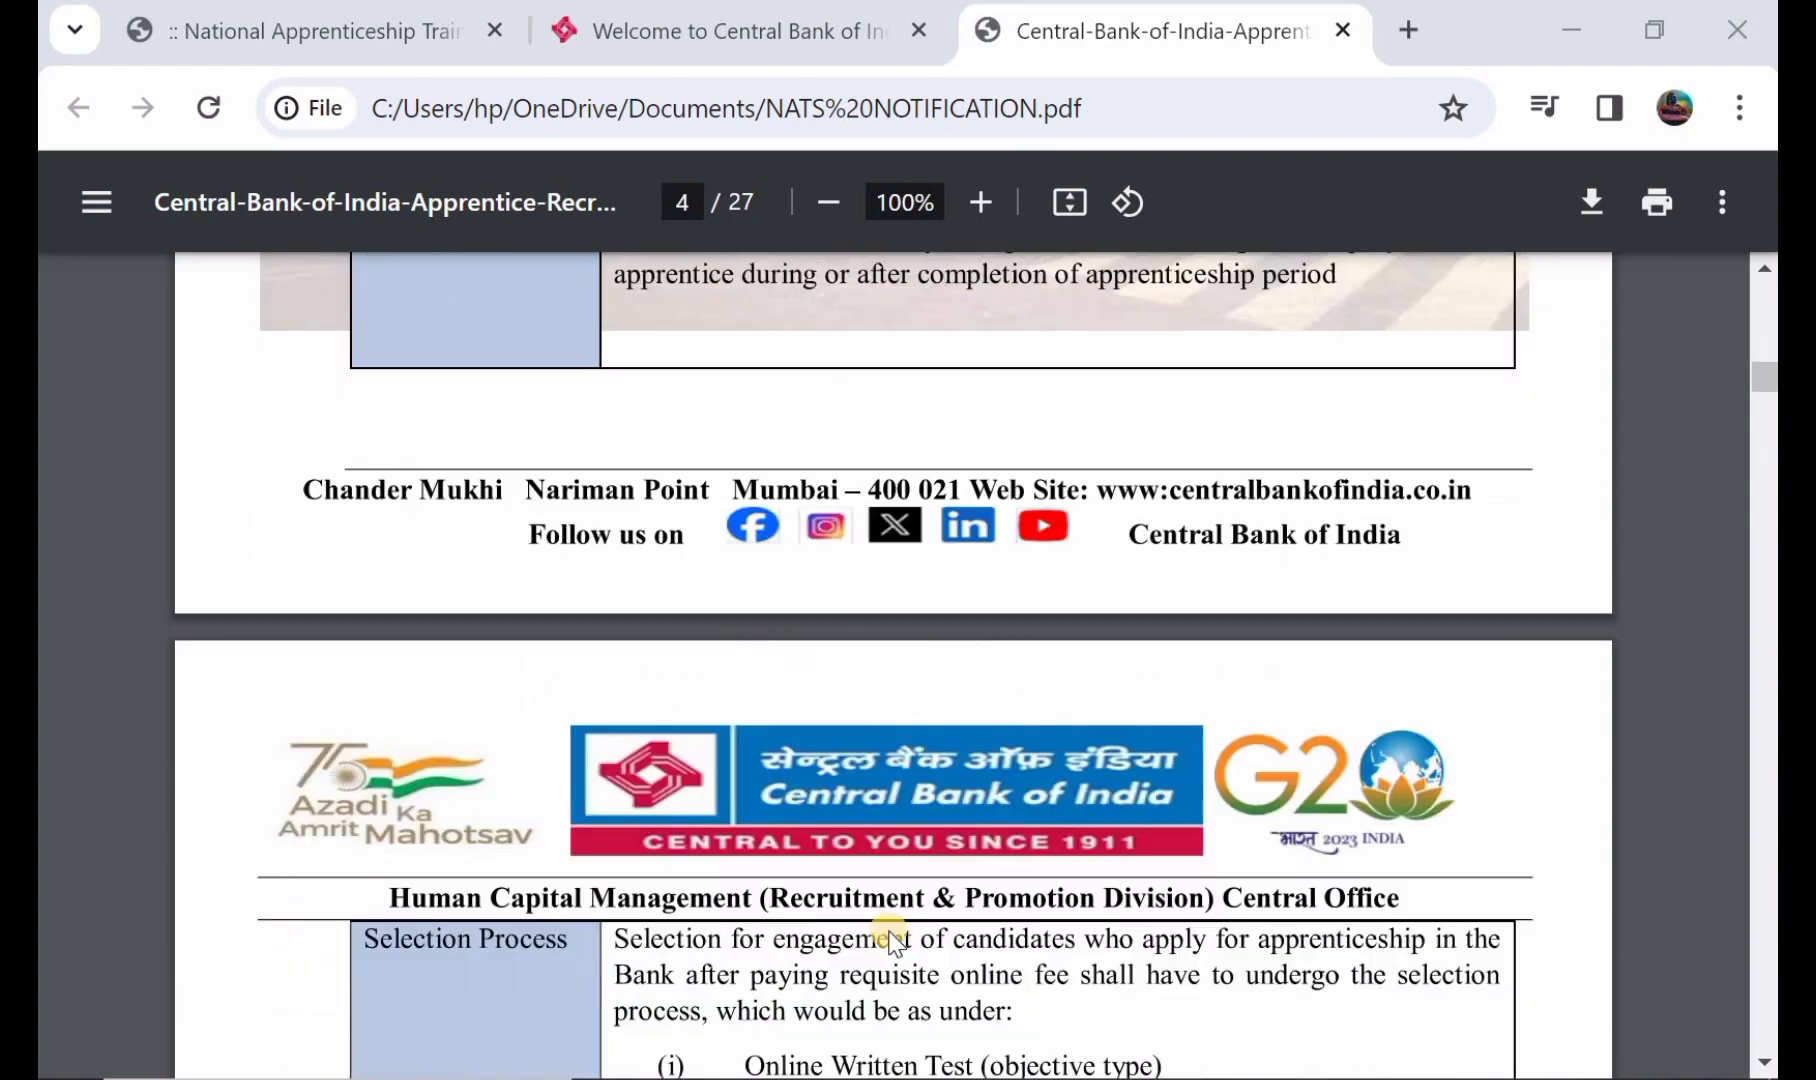
scroll(893, 940, down, 15)
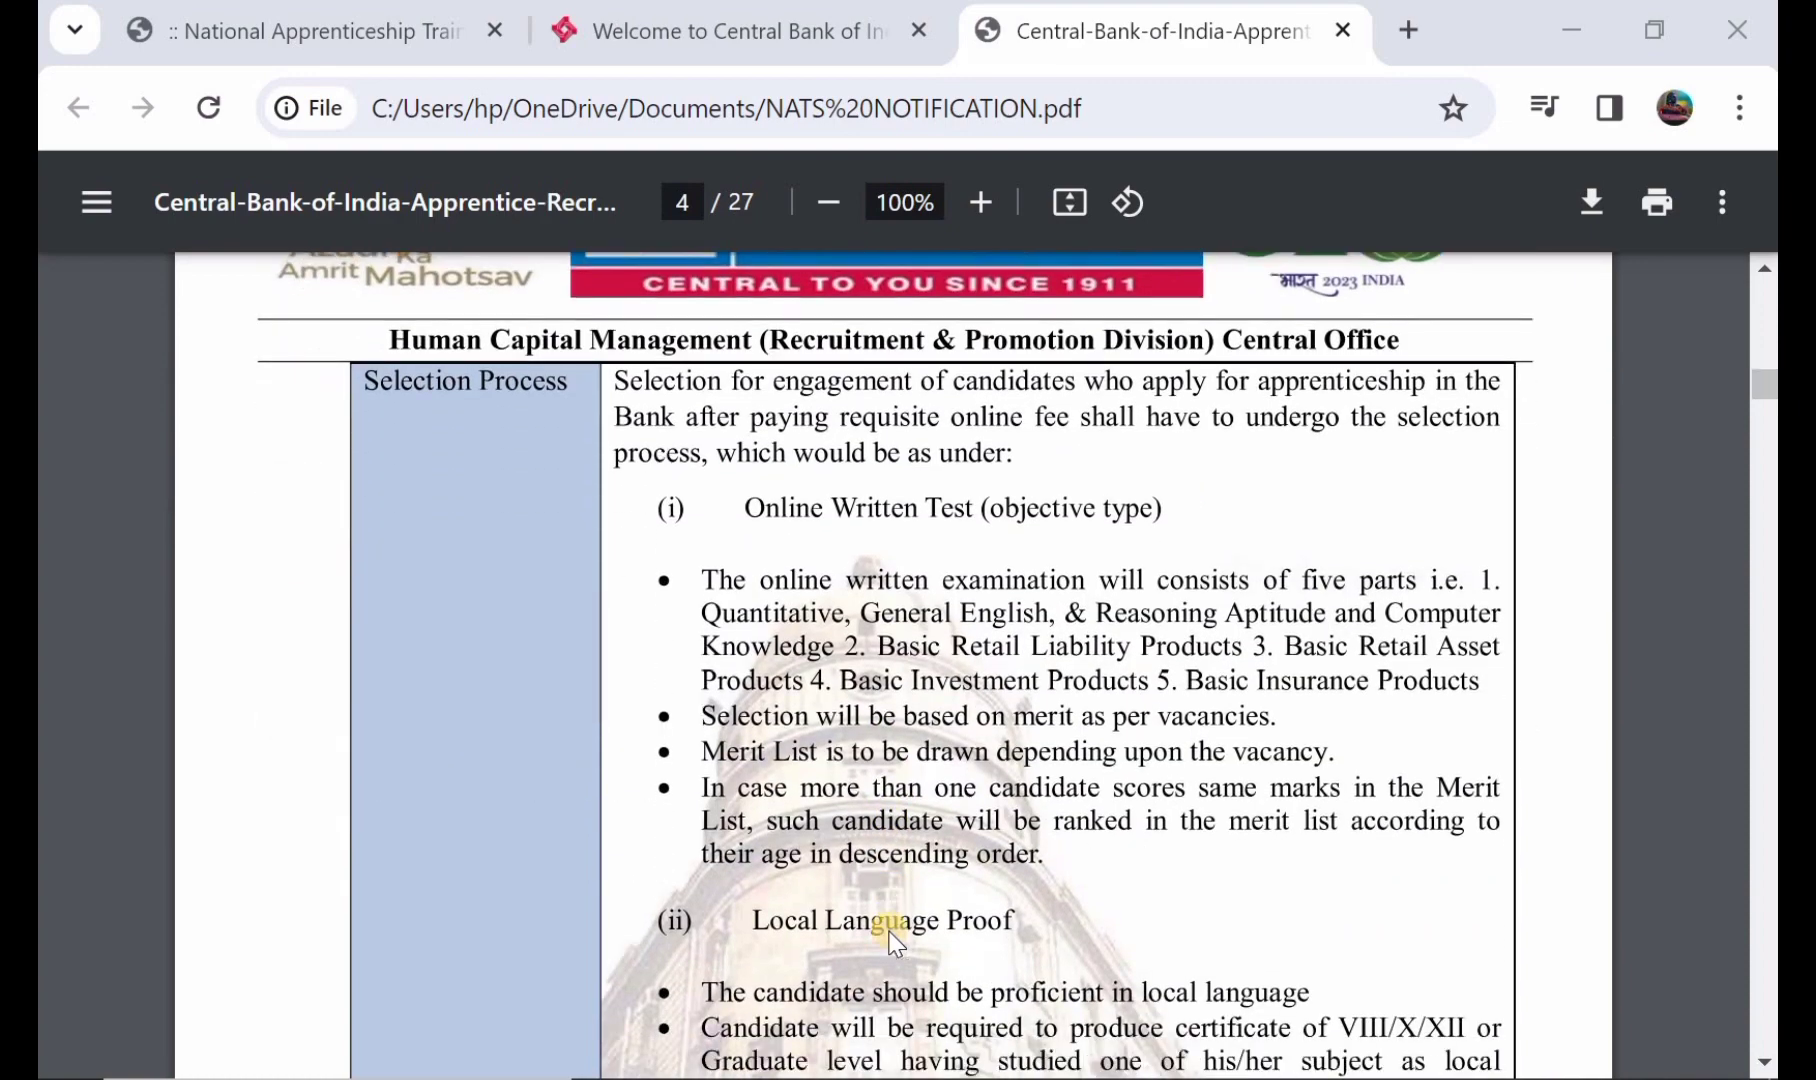
scroll(893, 940, down, 10)
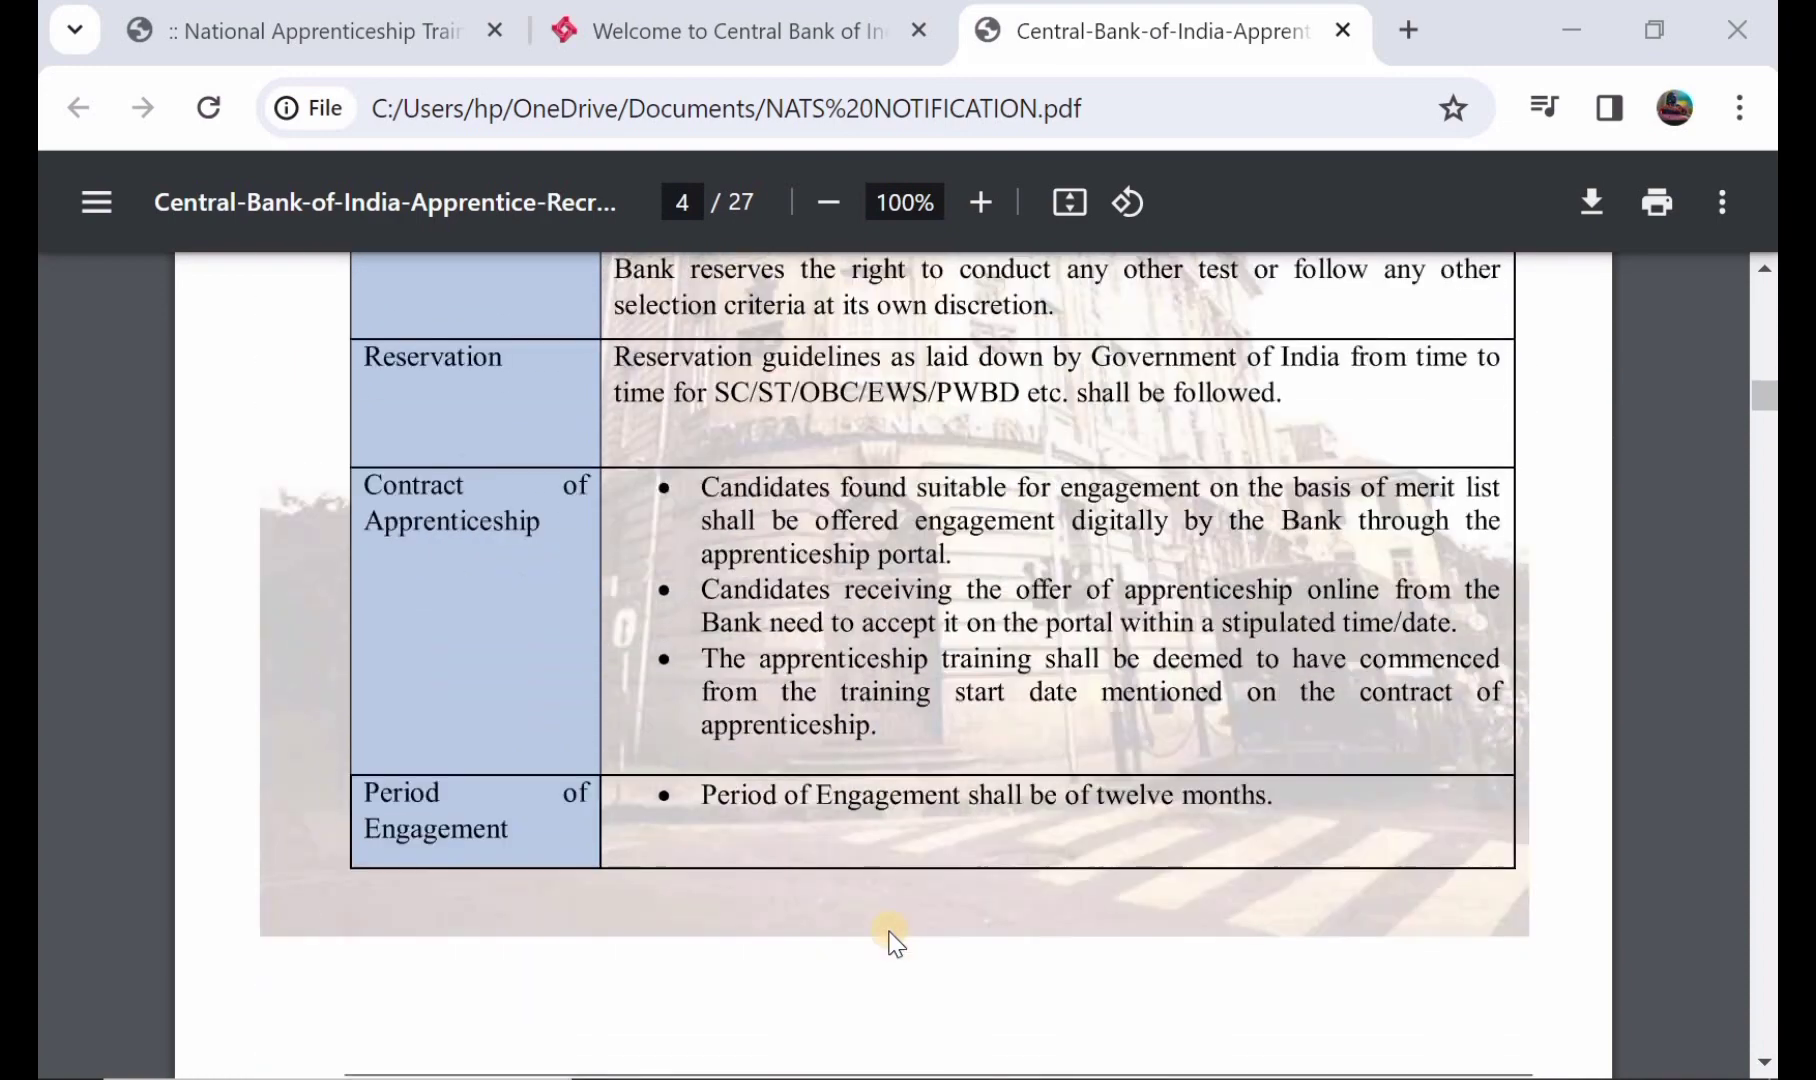
scroll(889, 932, down, 4)
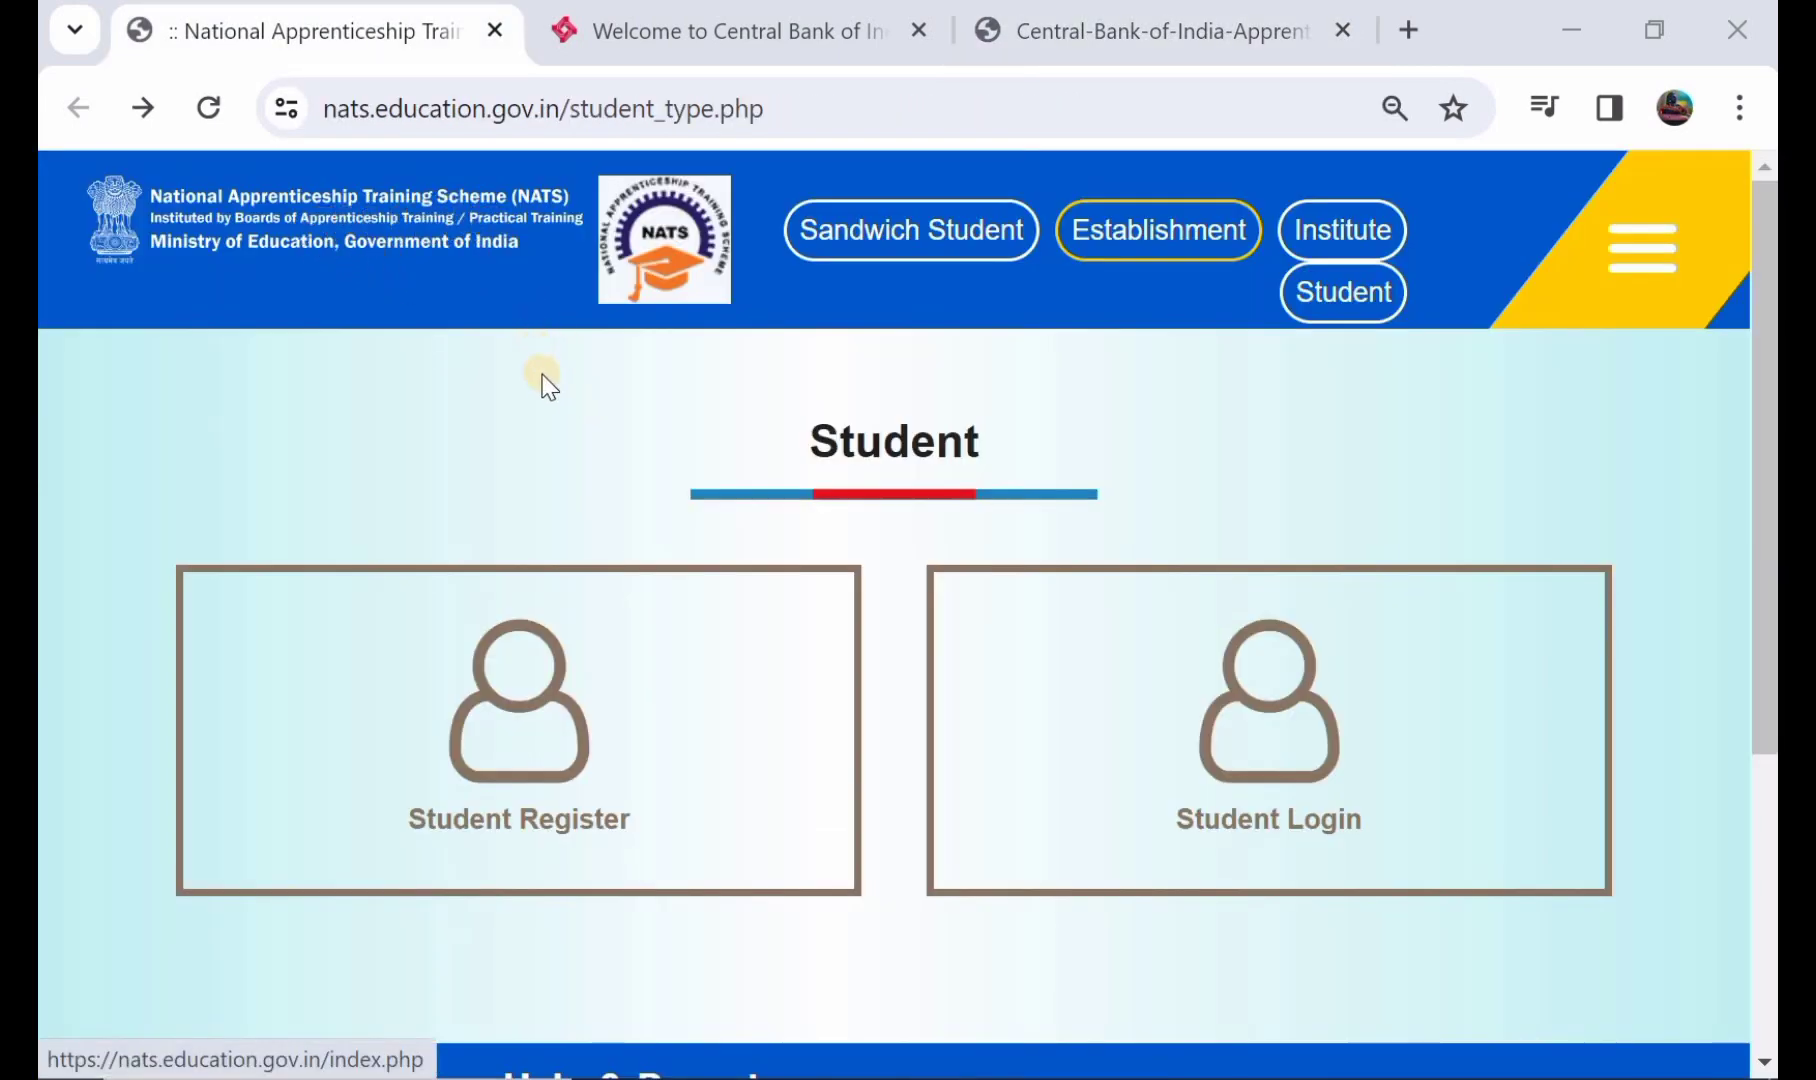
- Open Student Register from the NATS Student page
scroll(545, 385, down, 2)
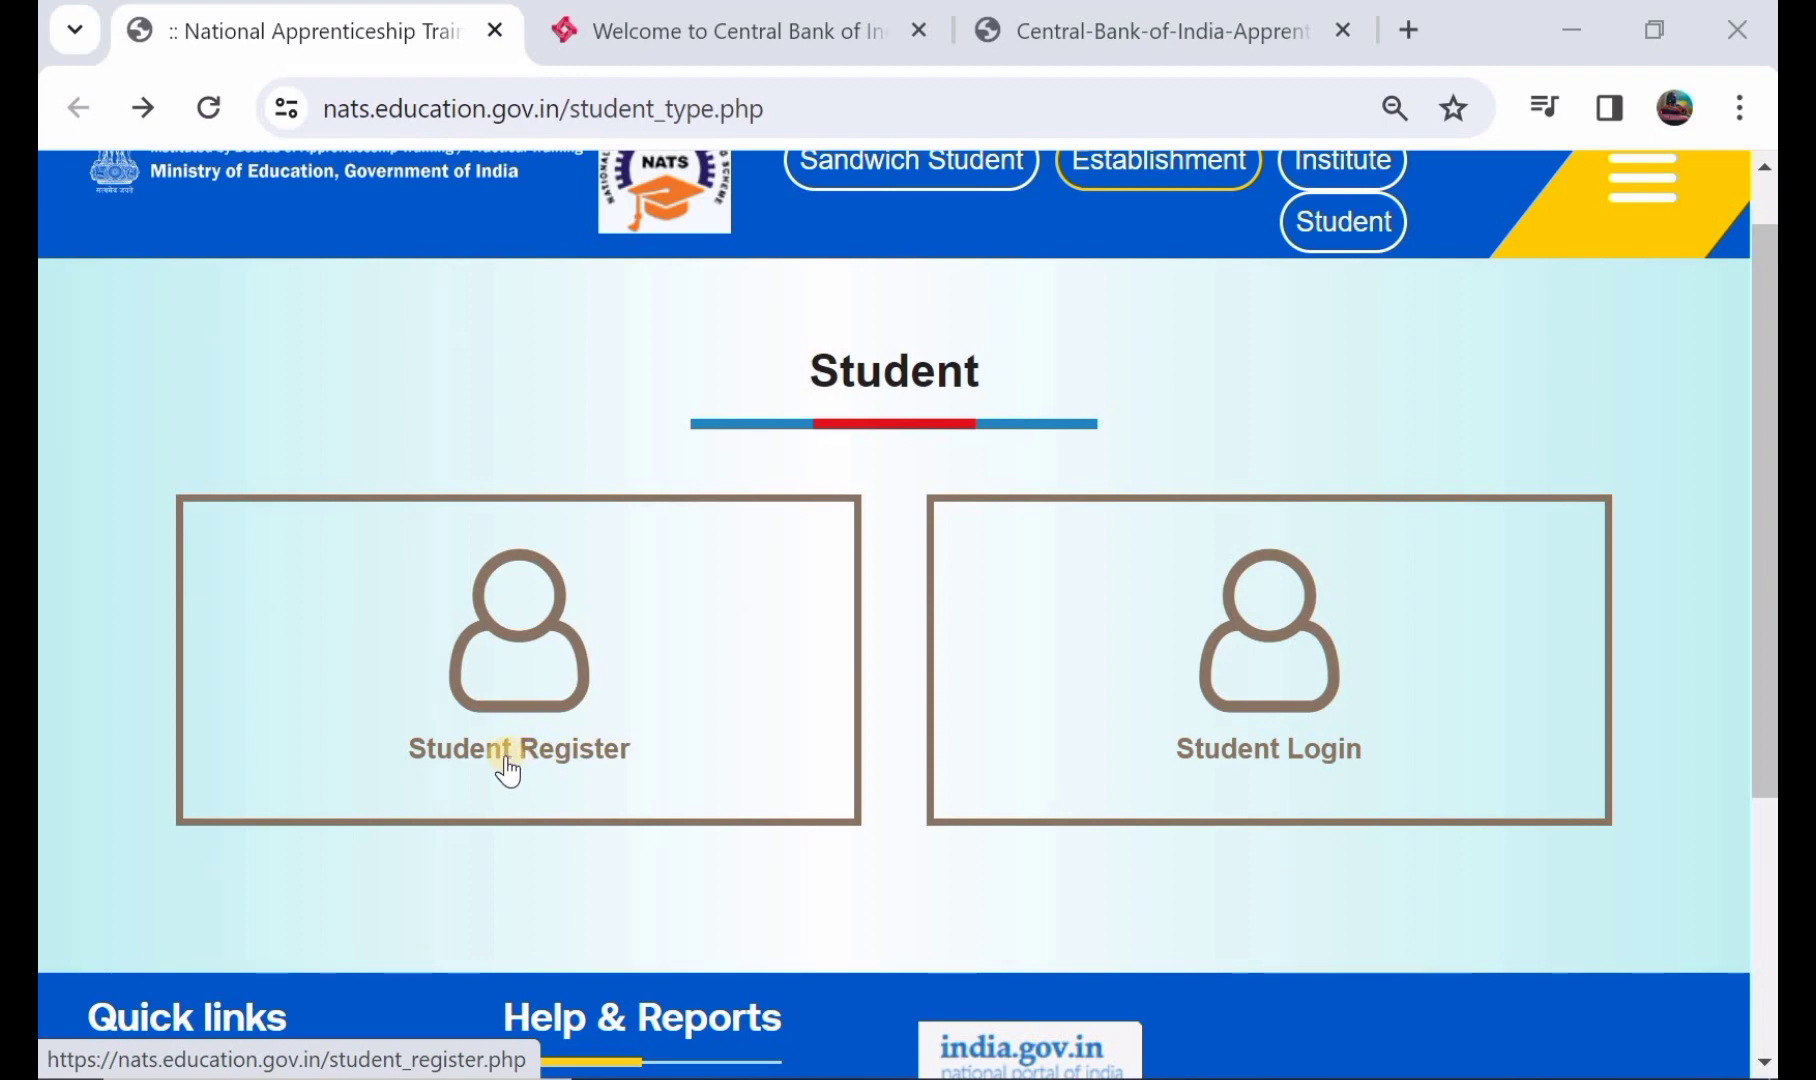
scroll(506, 758, up, 1)
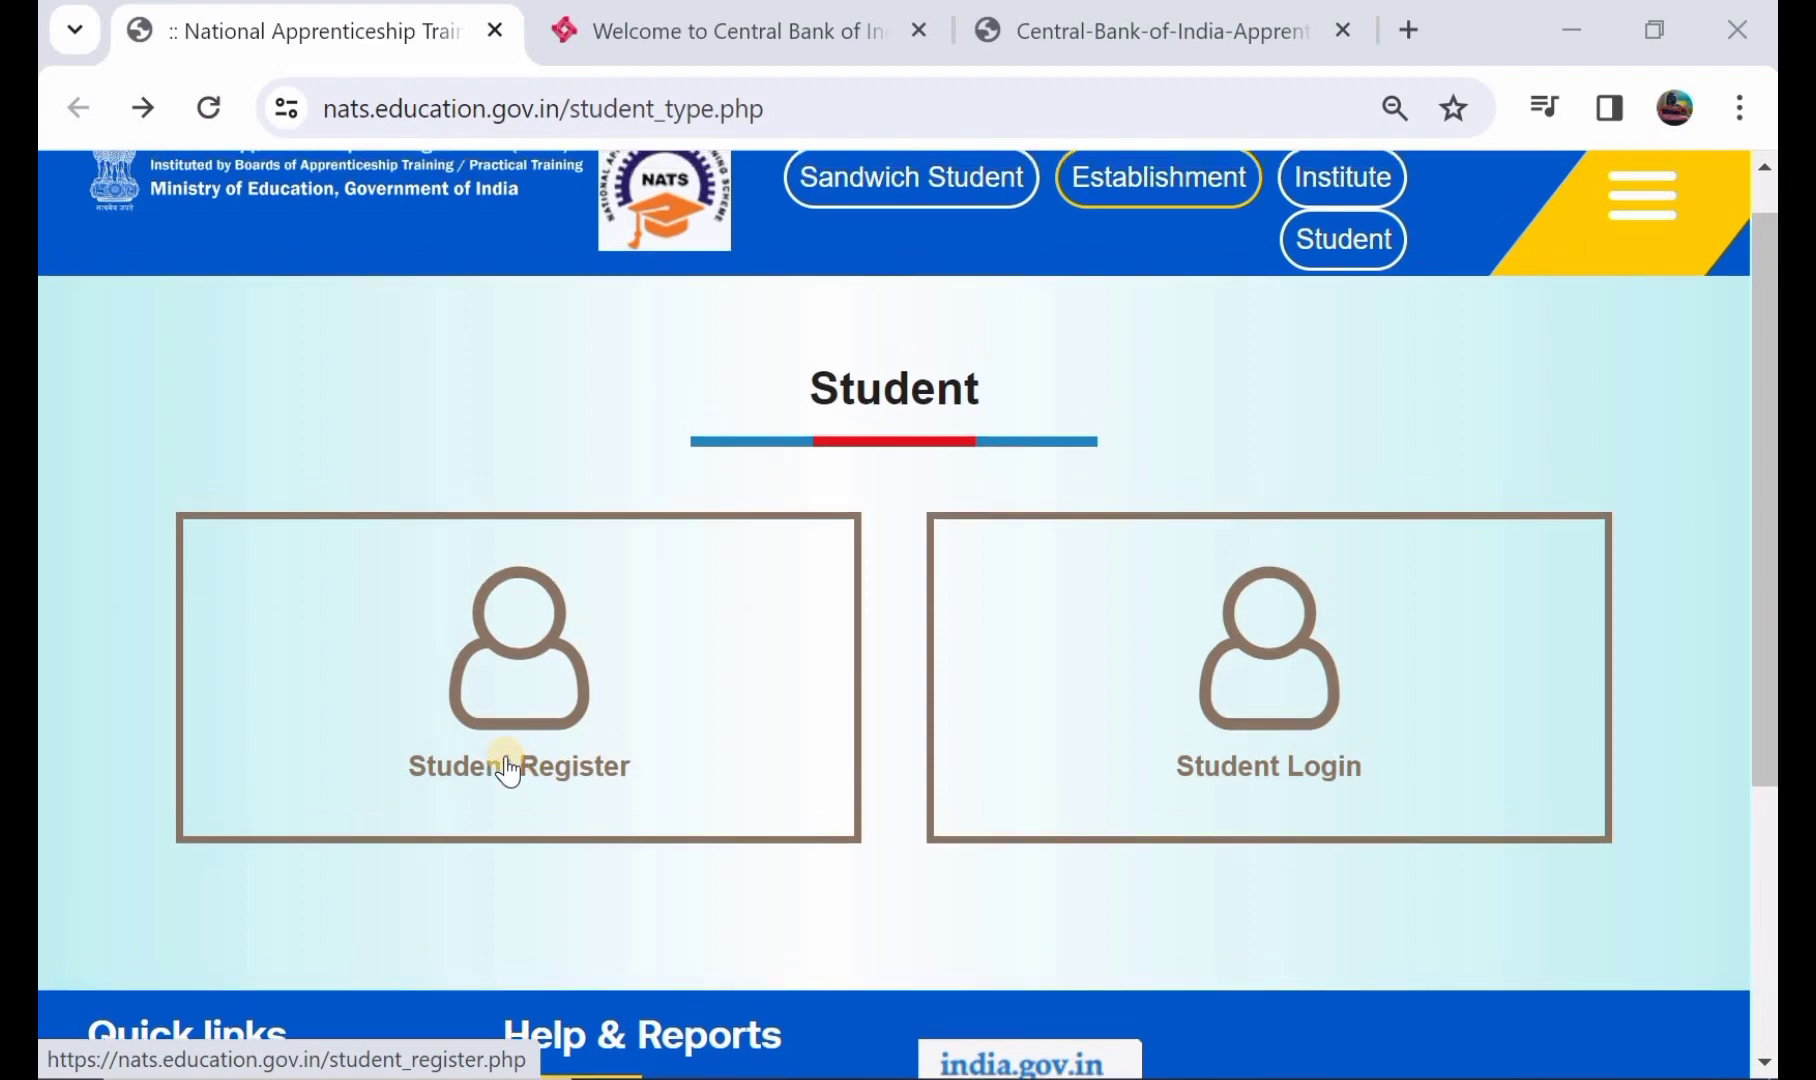
click(507, 758)
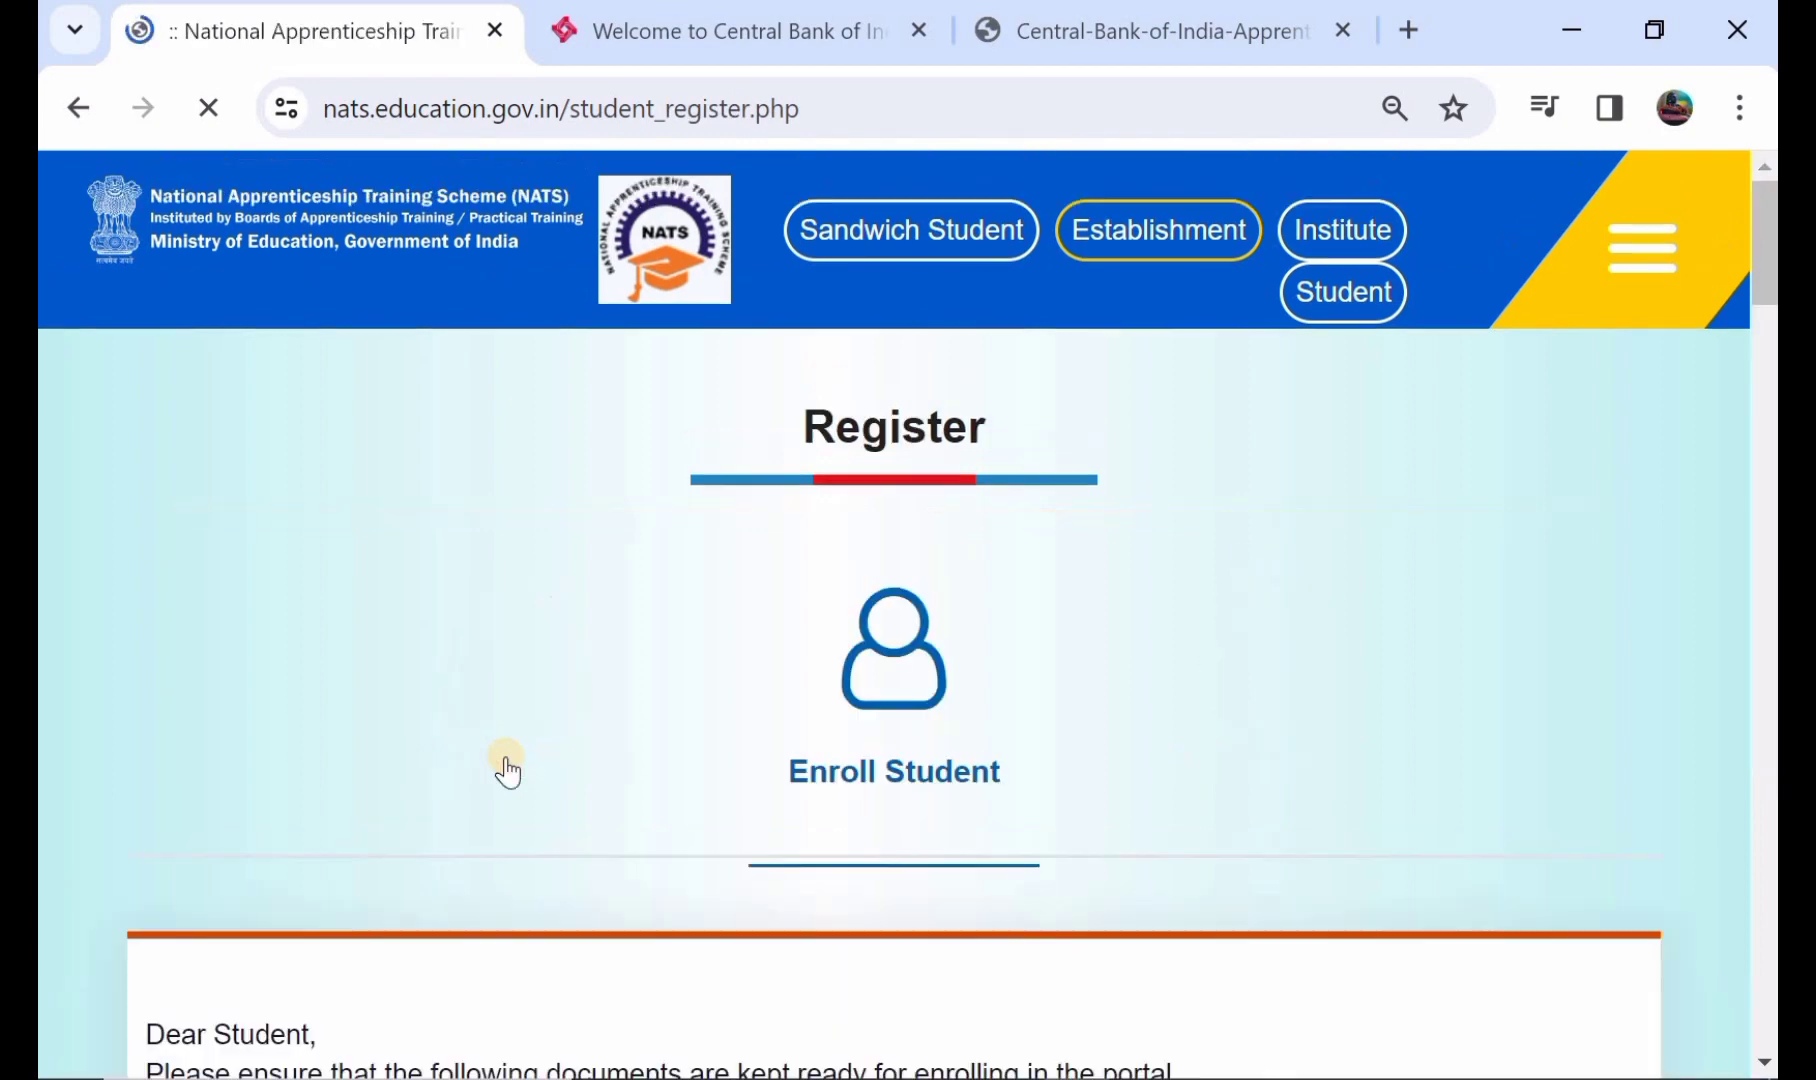
- Review the required-documents list and answer Yes to having the enrollment data ready
scroll(507, 768, down, 1)
scroll(507, 768, down, 2)
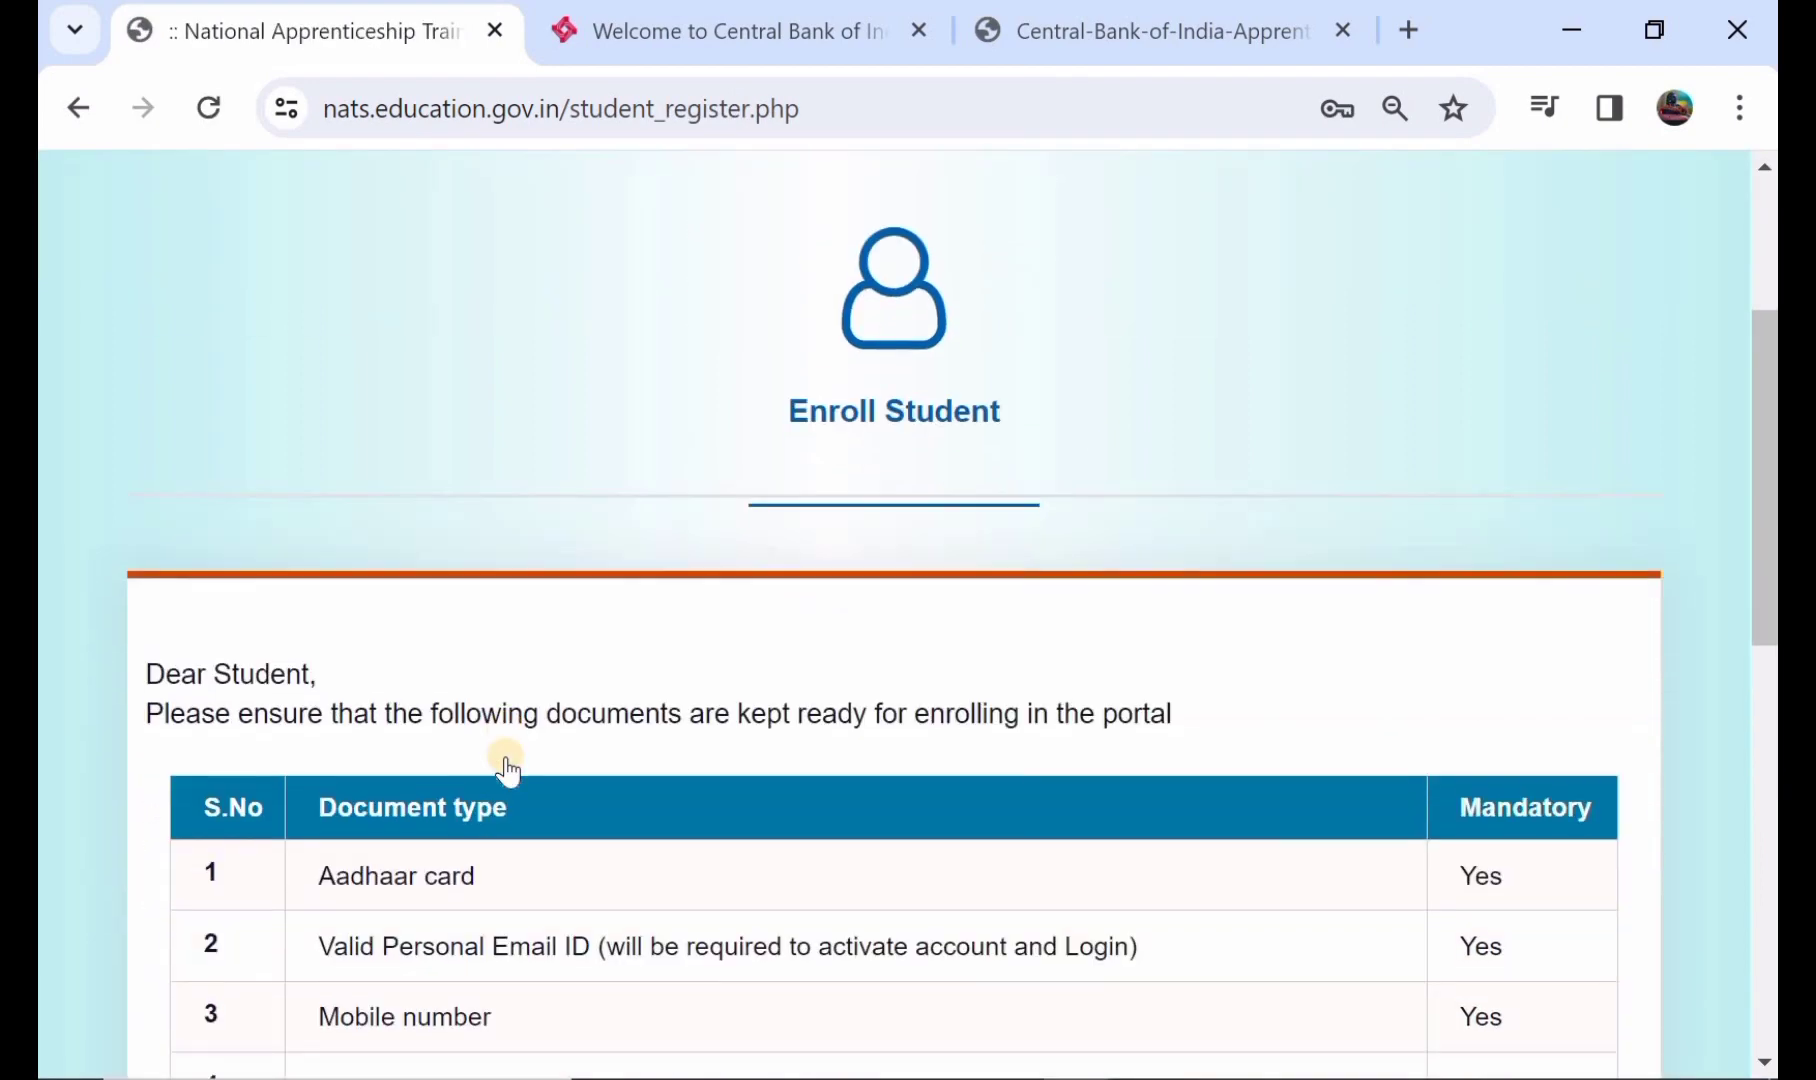
scroll(507, 768, down, 2)
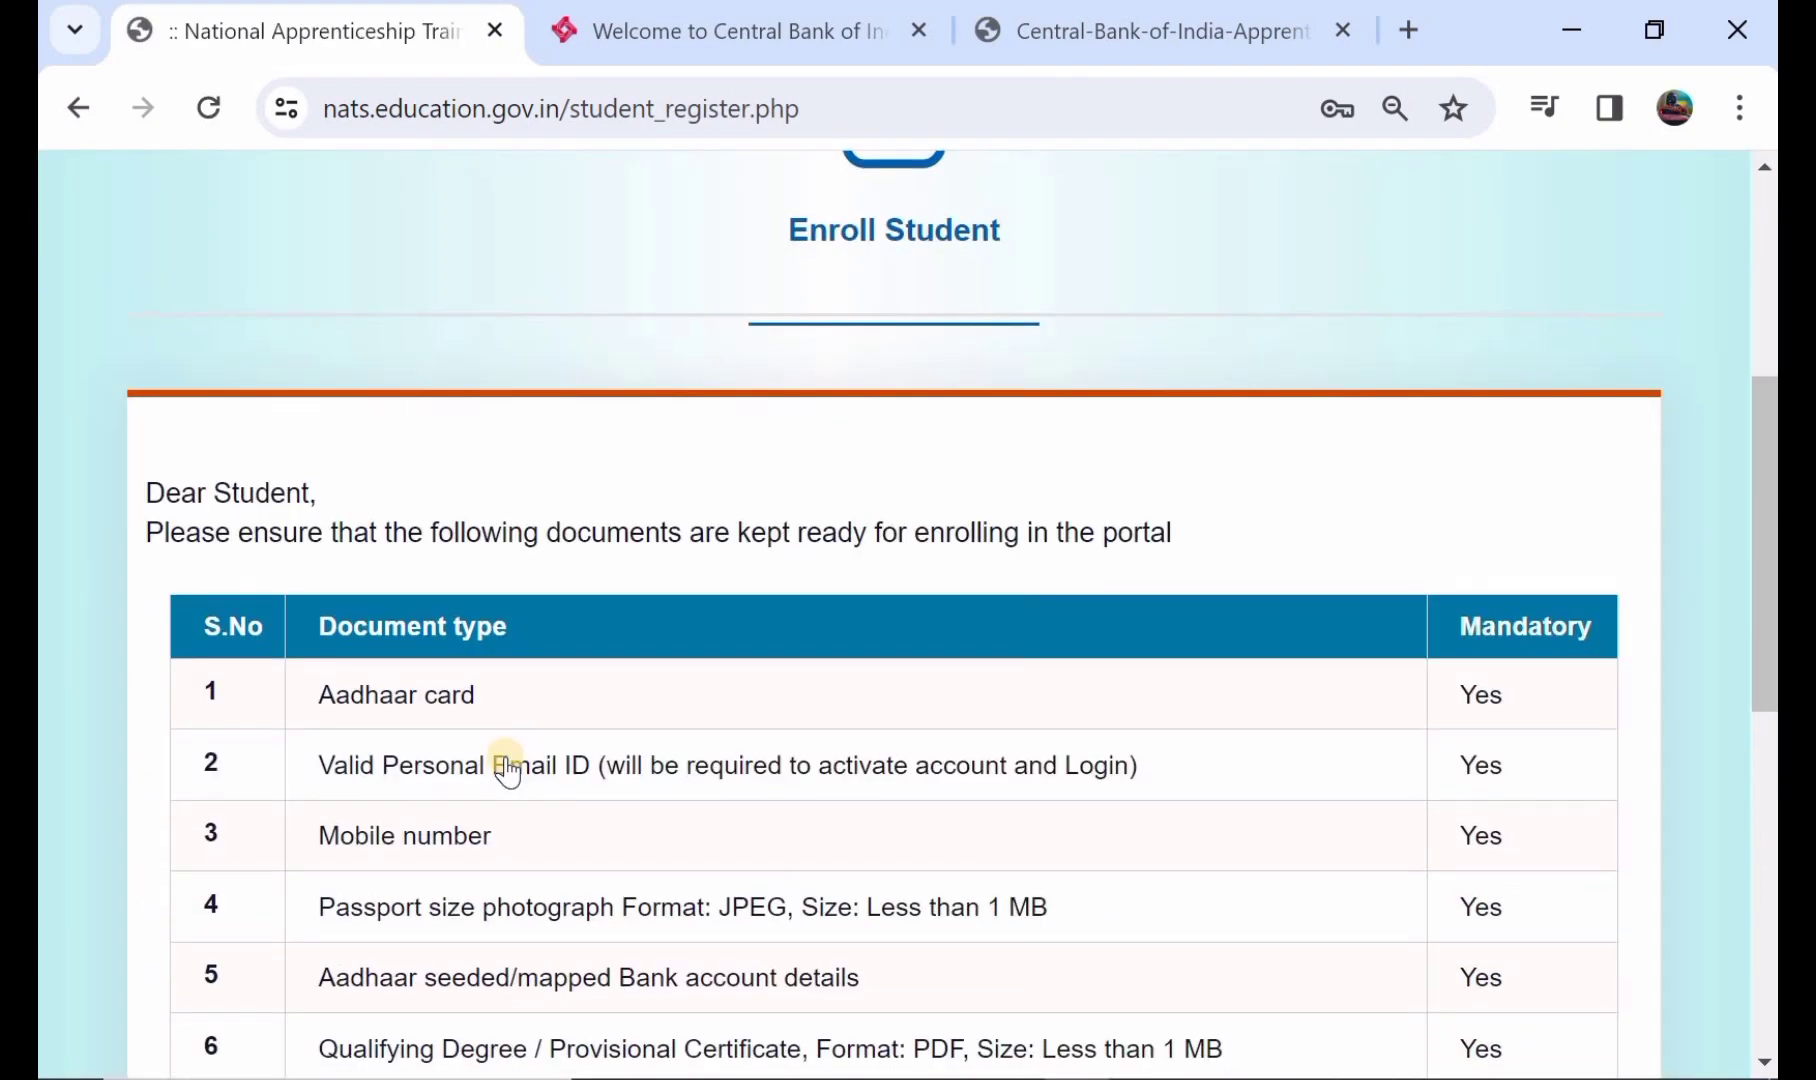
scroll(507, 768, down, 2)
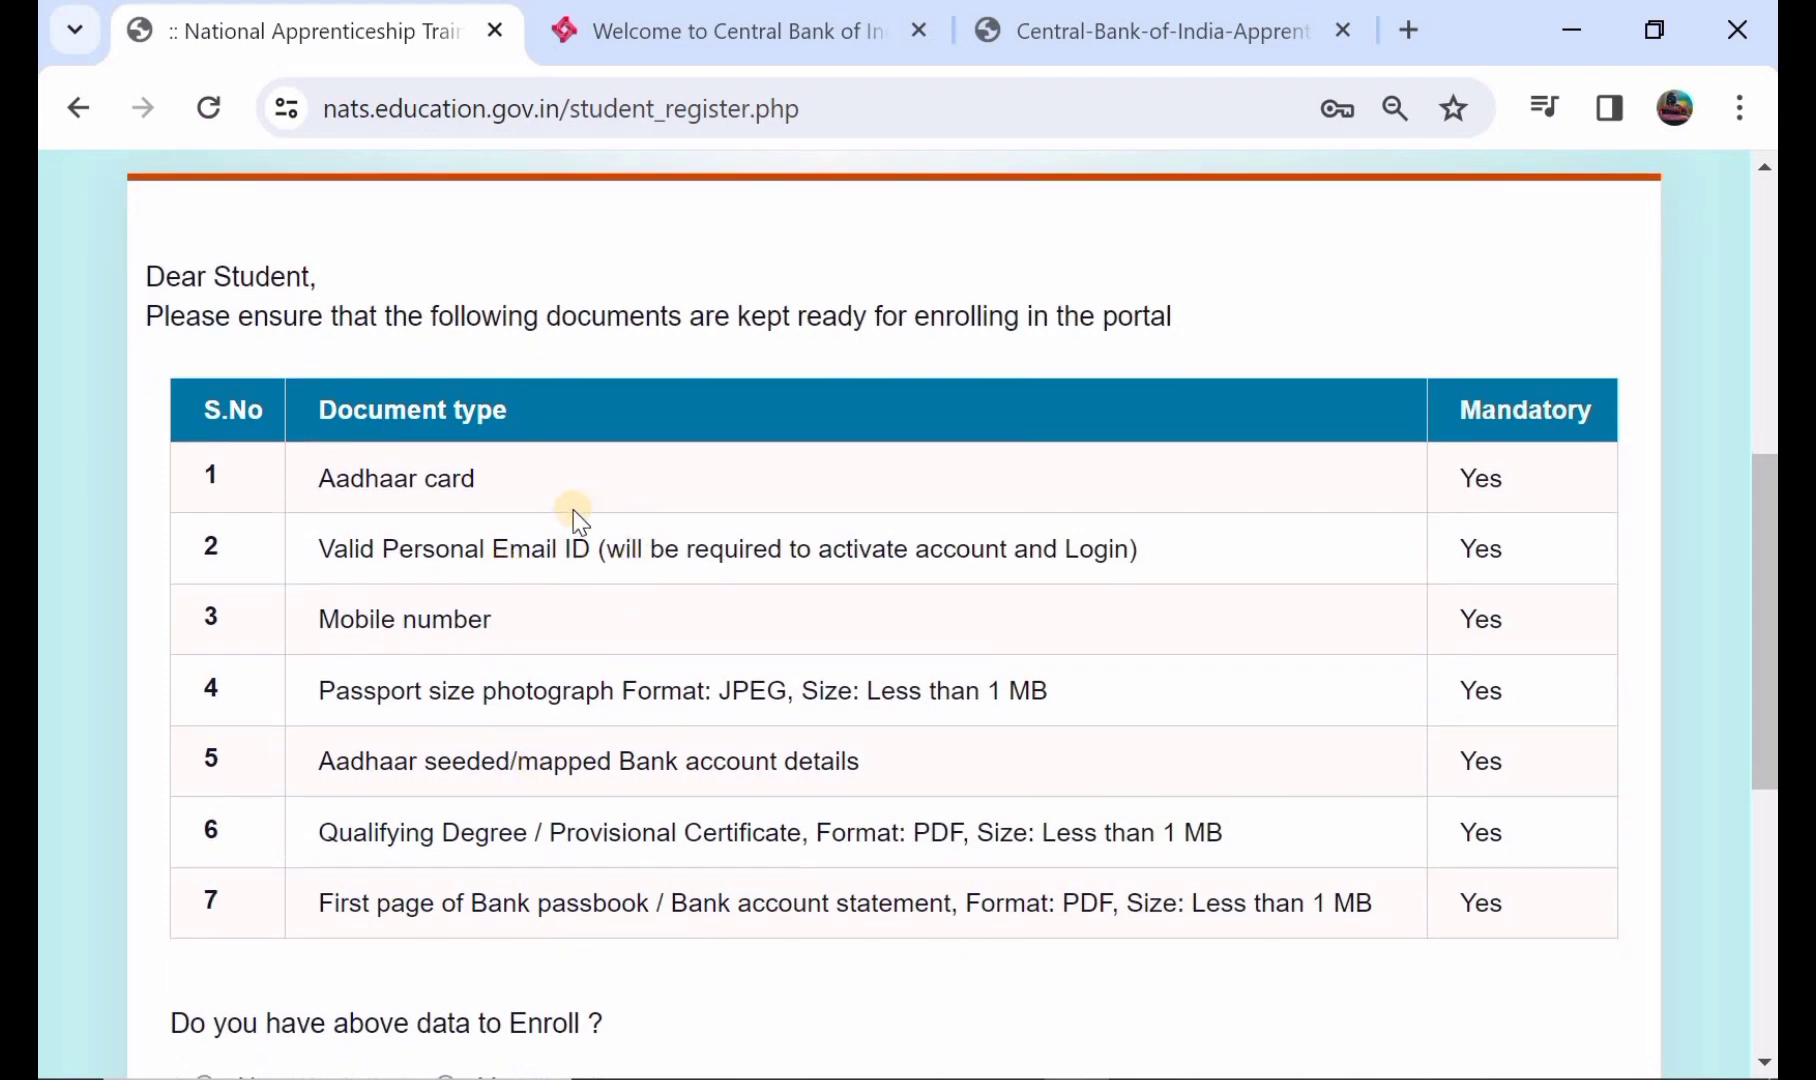
scroll(540, 797, up, 1)
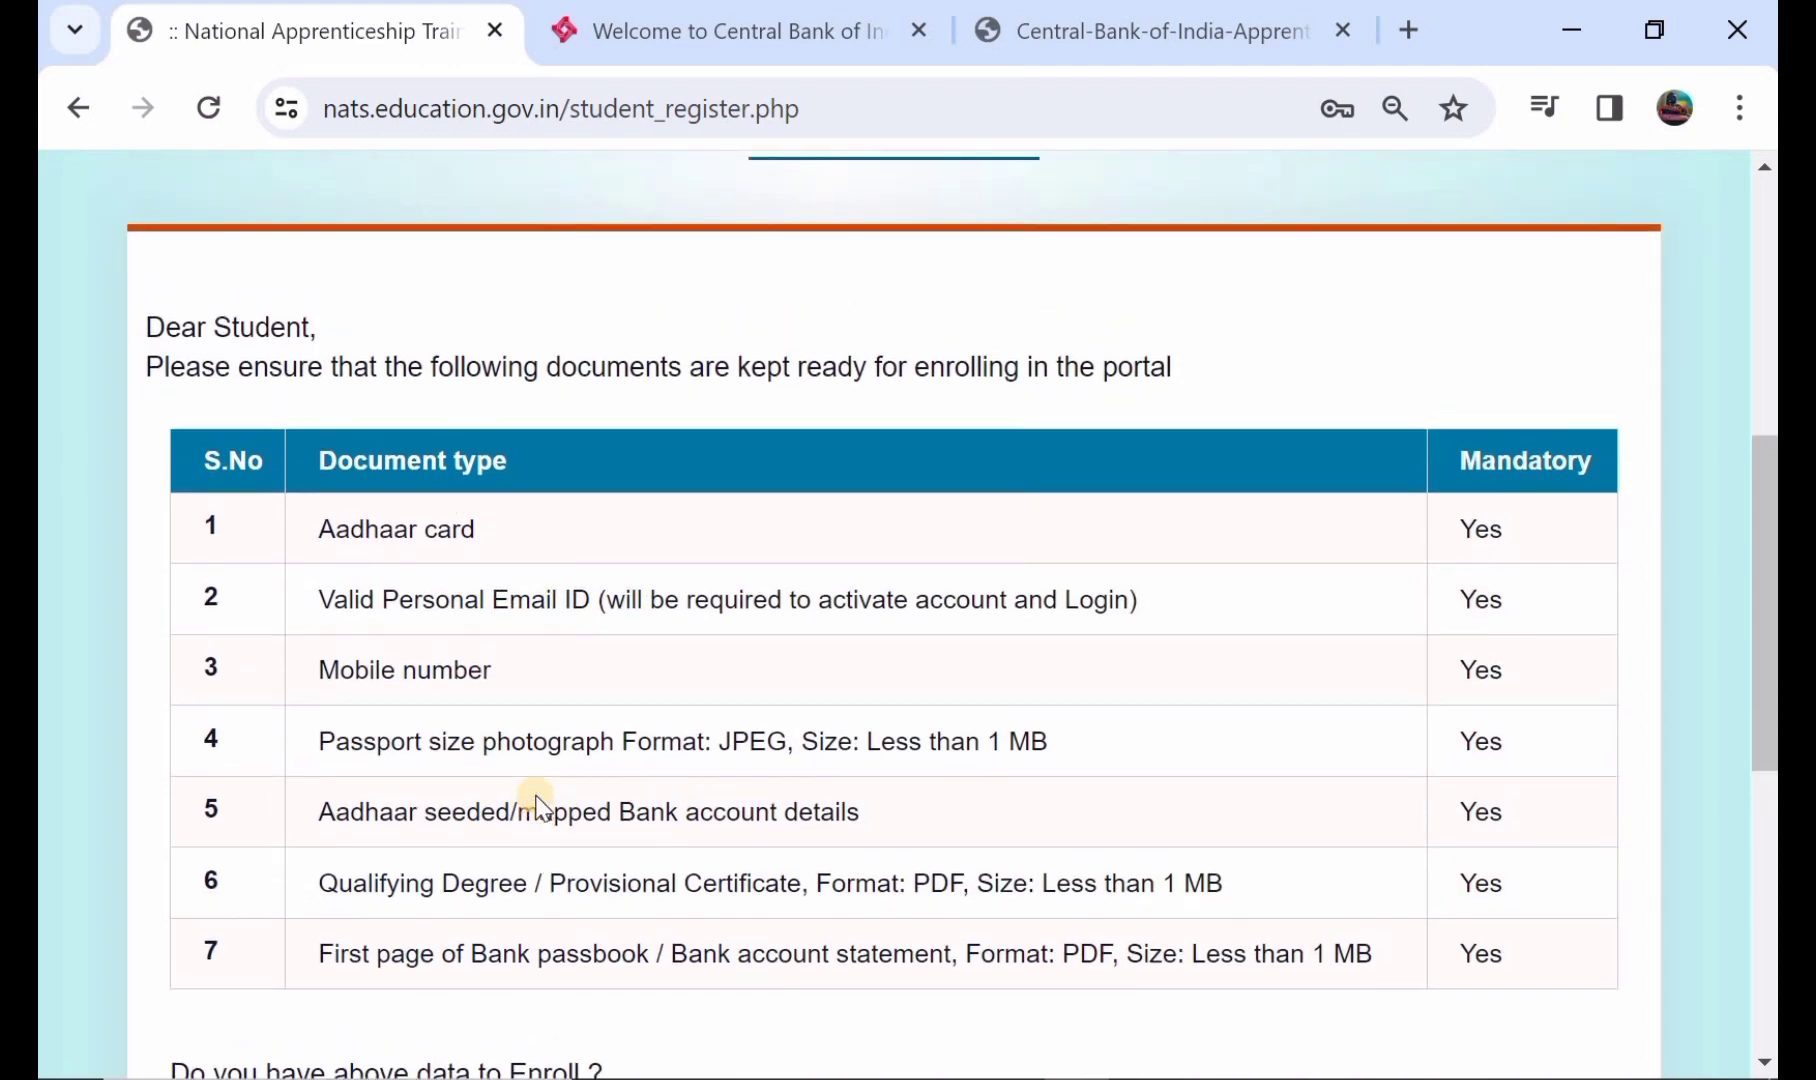
scroll(540, 797, down, 2)
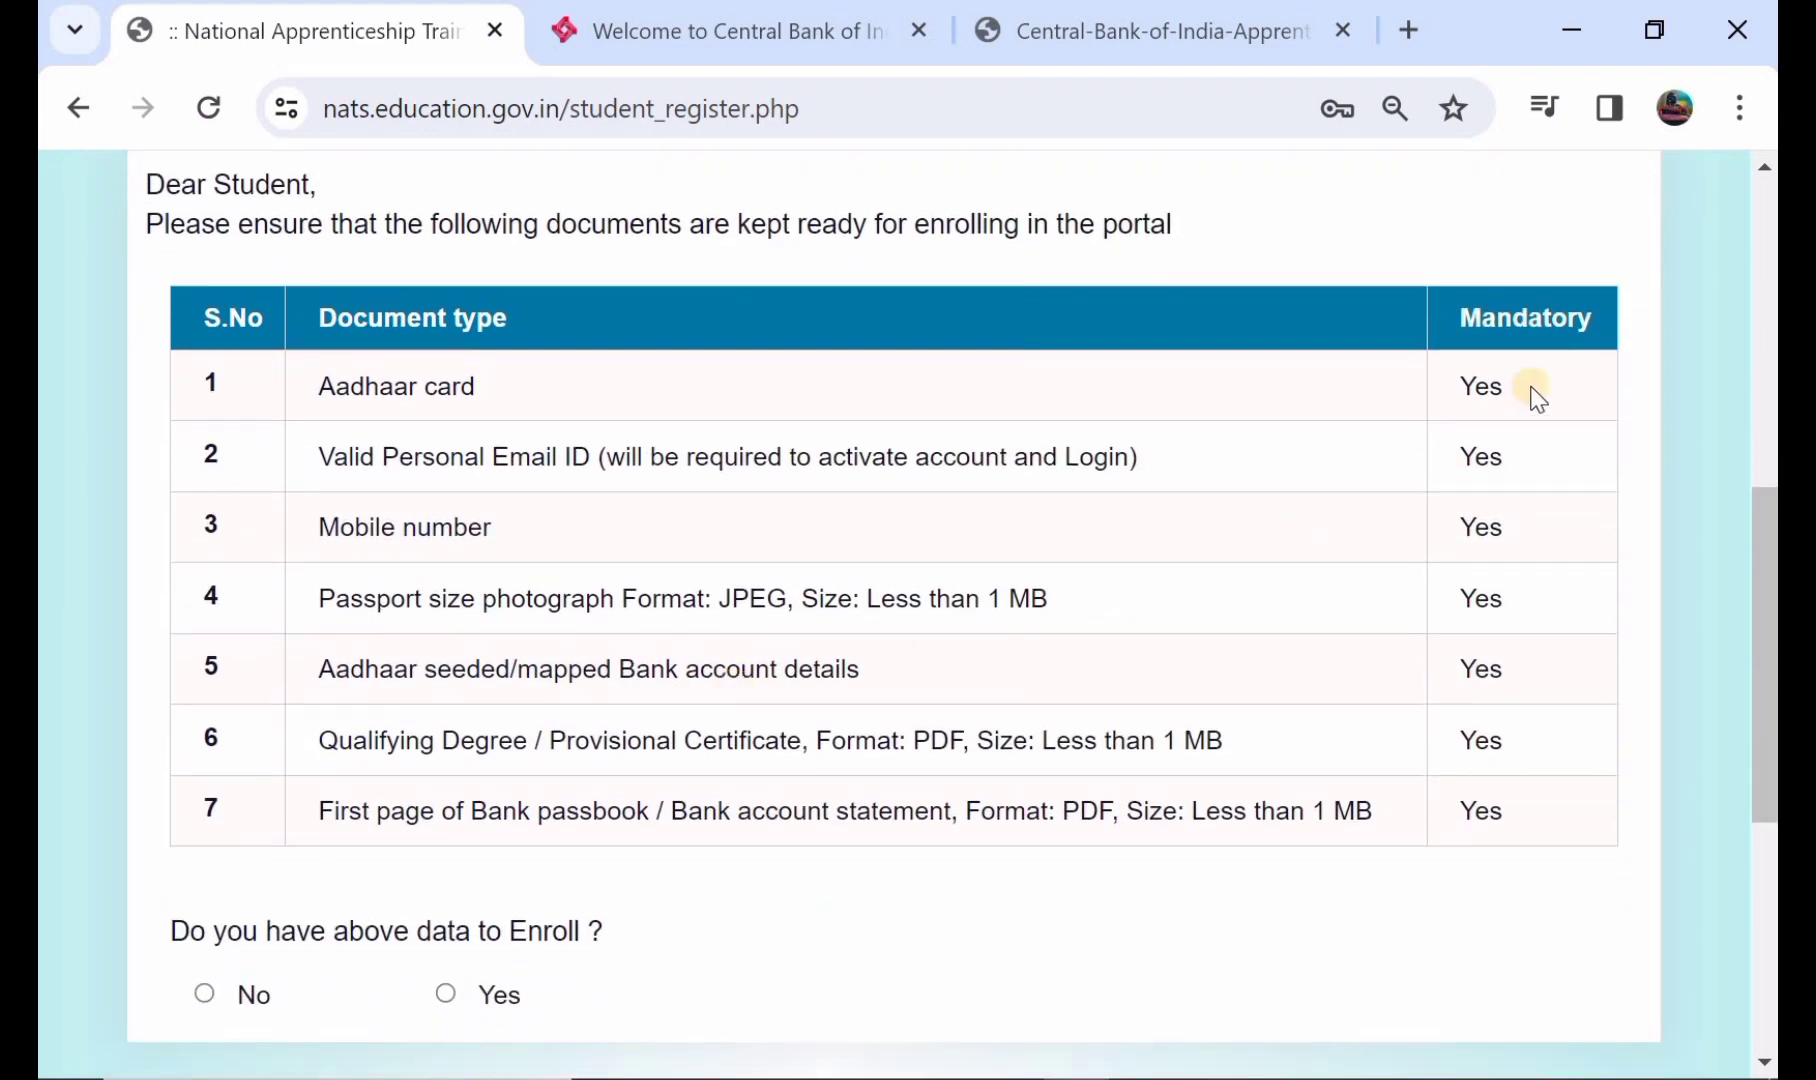
scroll(846, 572, down, 1)
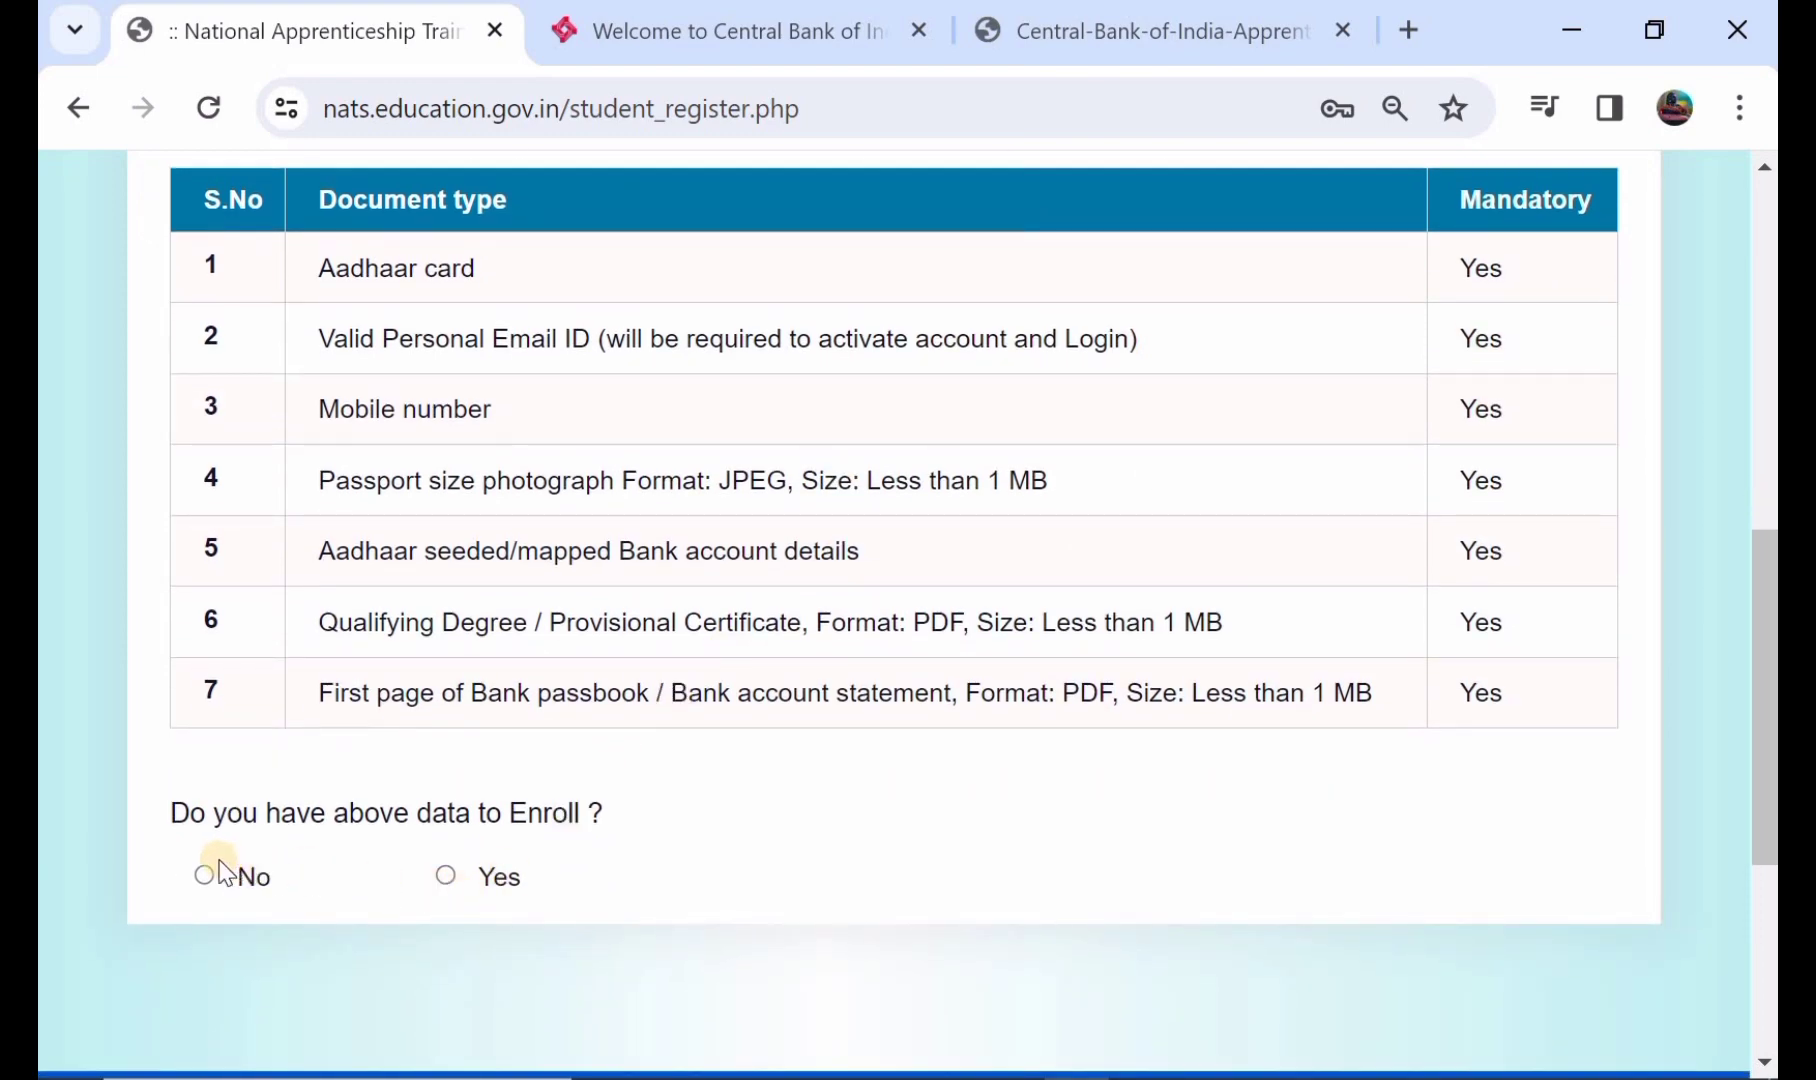
click(446, 876)
- Send the OTPs to the student's email and mobile, then verify them
scroll(445, 880, up, 4)
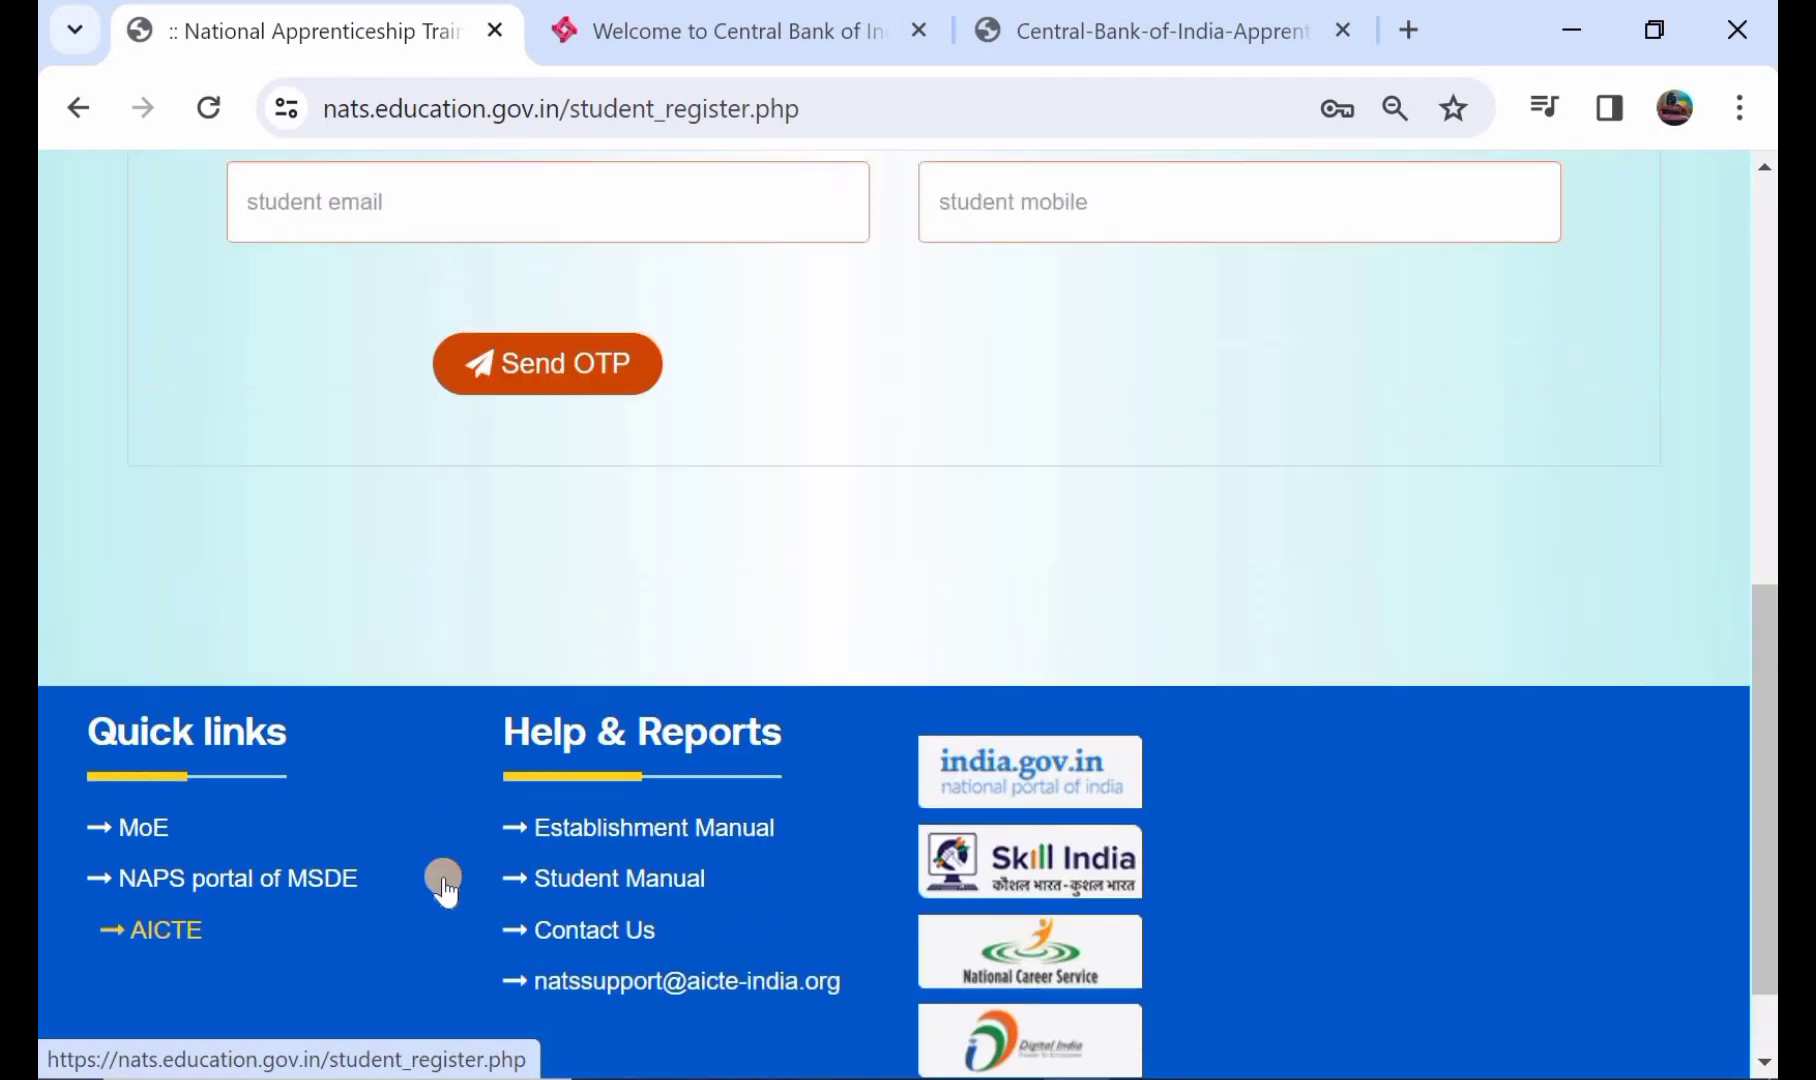
scroll(443, 877, up, 1)
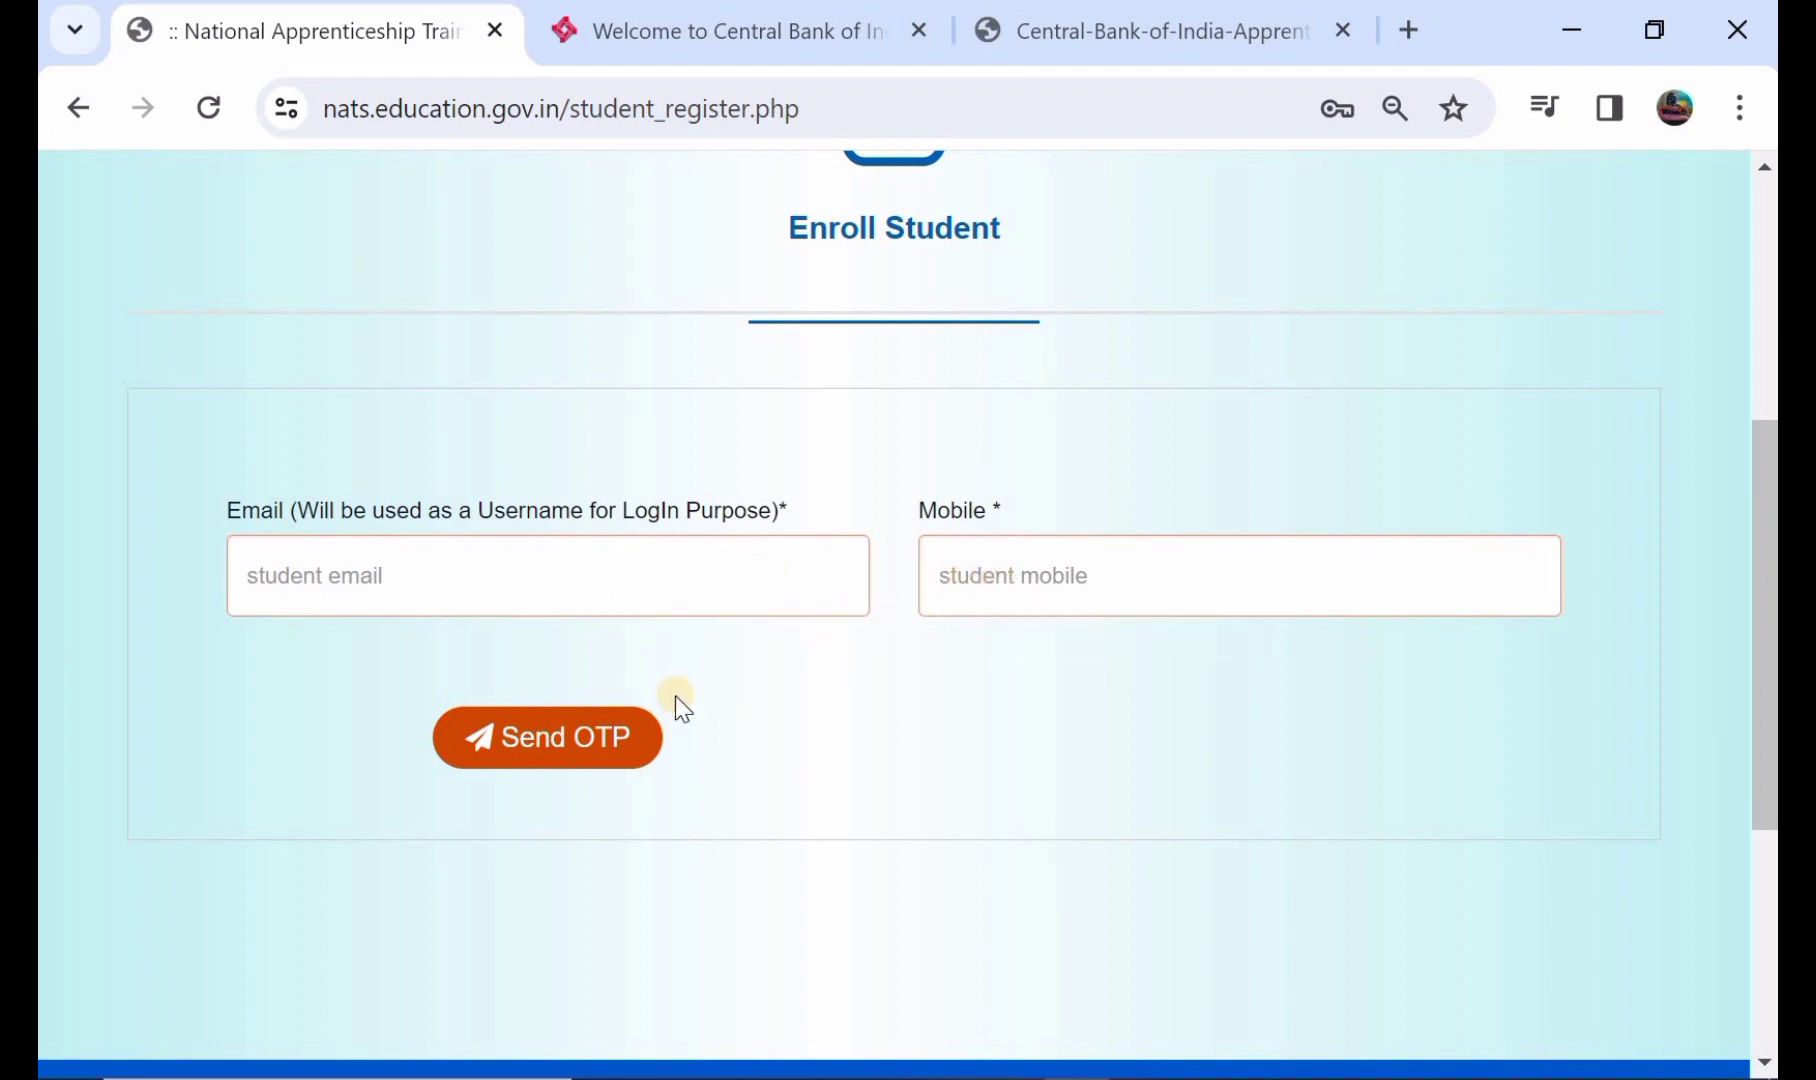
click(527, 745)
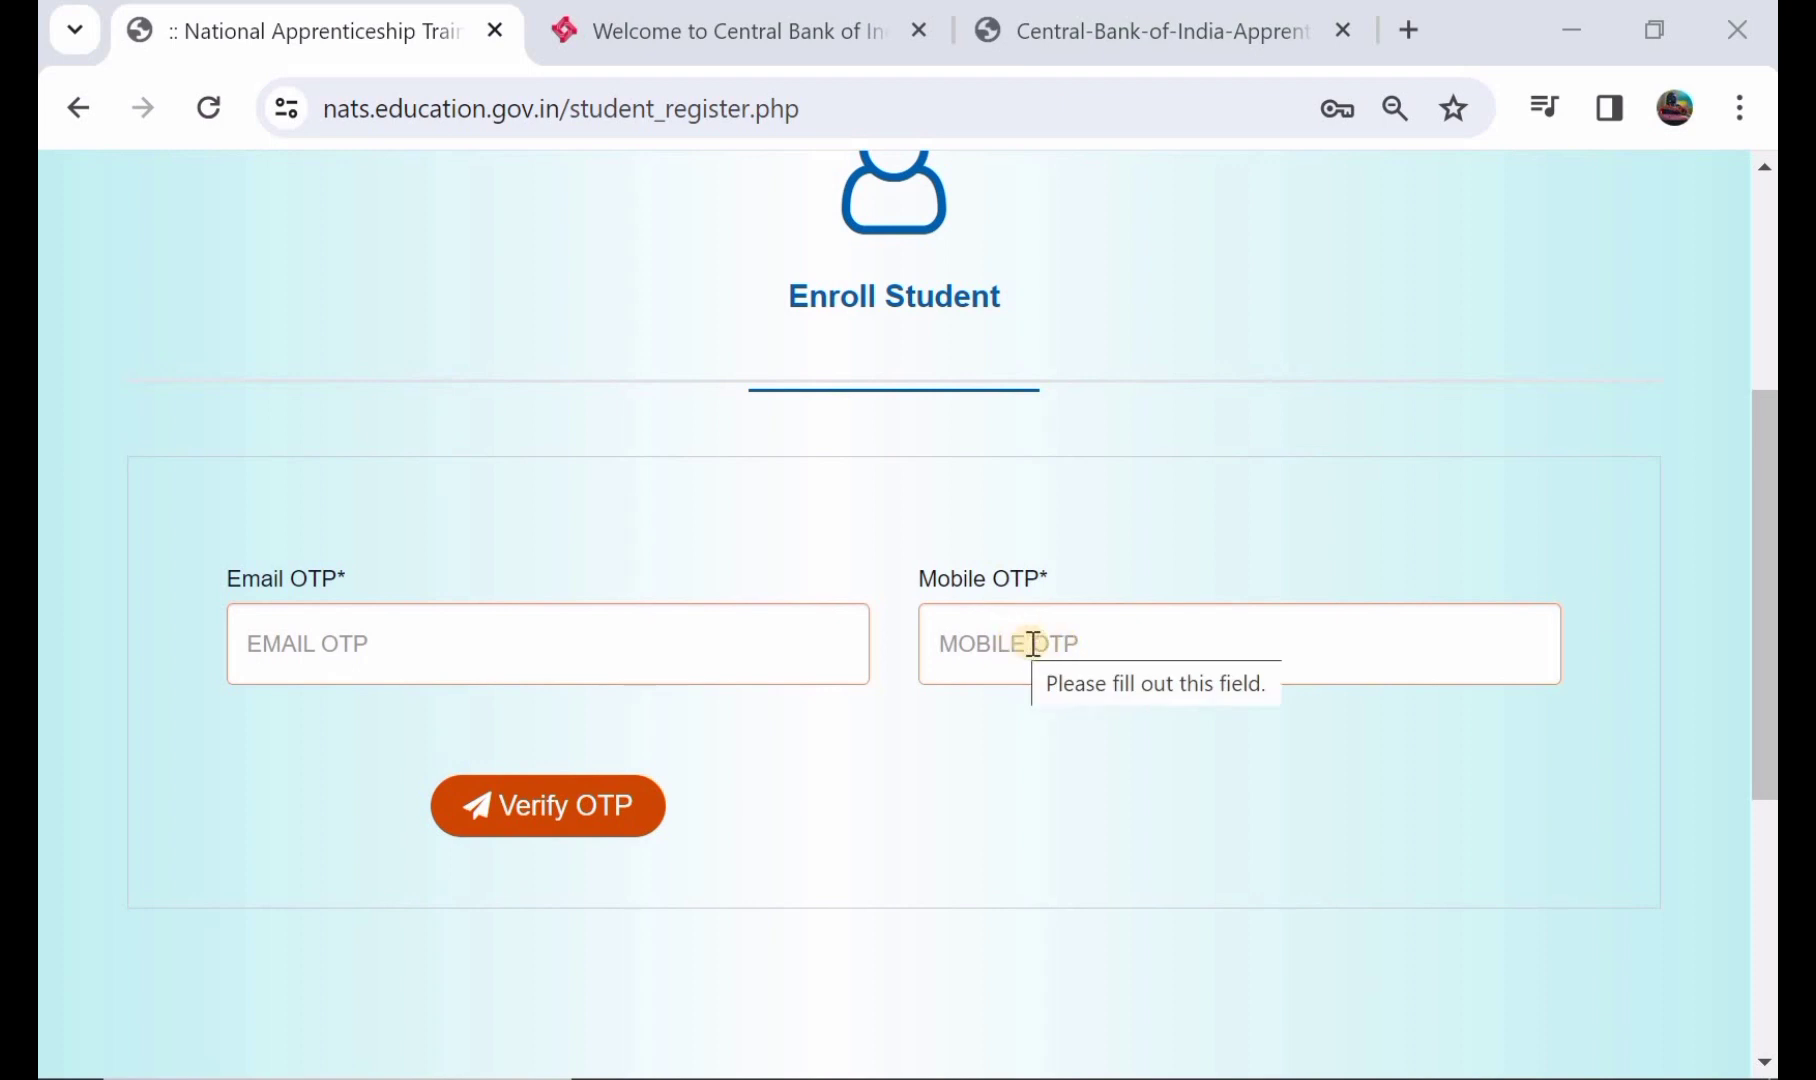
click(538, 812)
scroll(836, 516, down, 1)
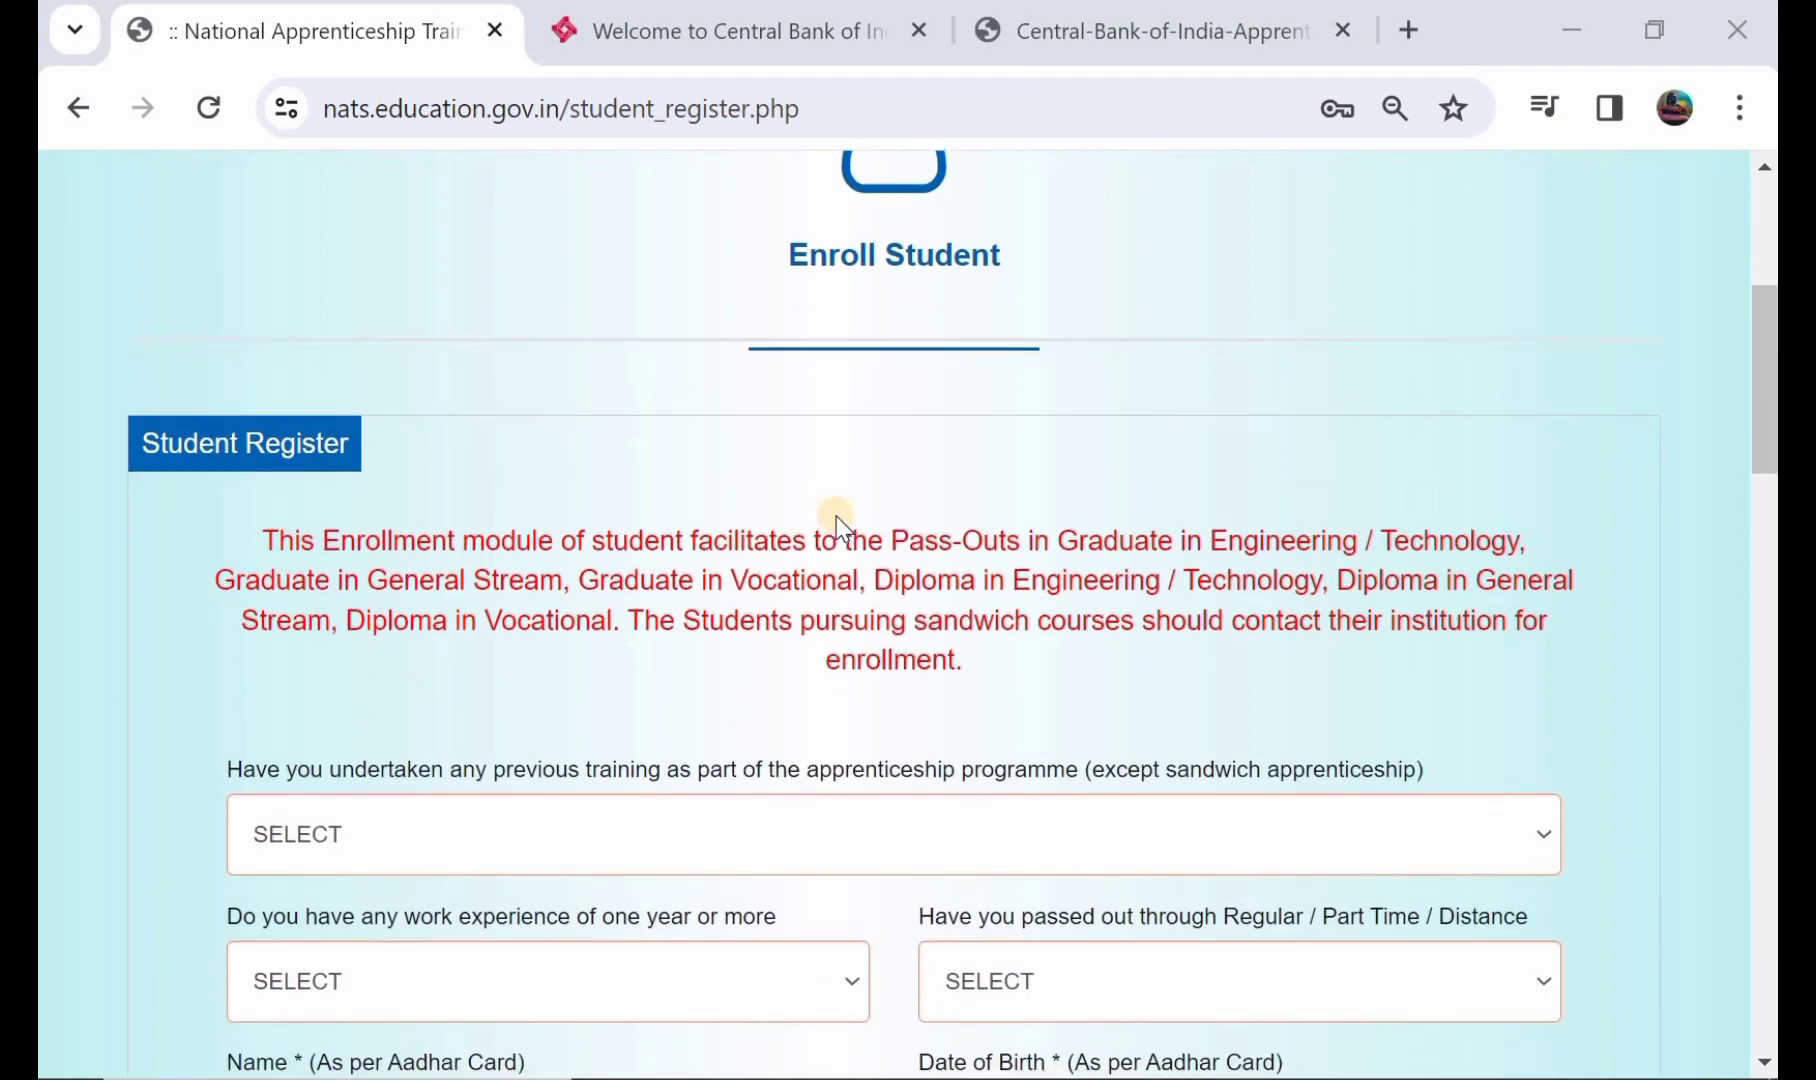
- Answer NO to previous apprenticeship training and work experience, and set study mode REGULAR
scroll(836, 516, down, 1)
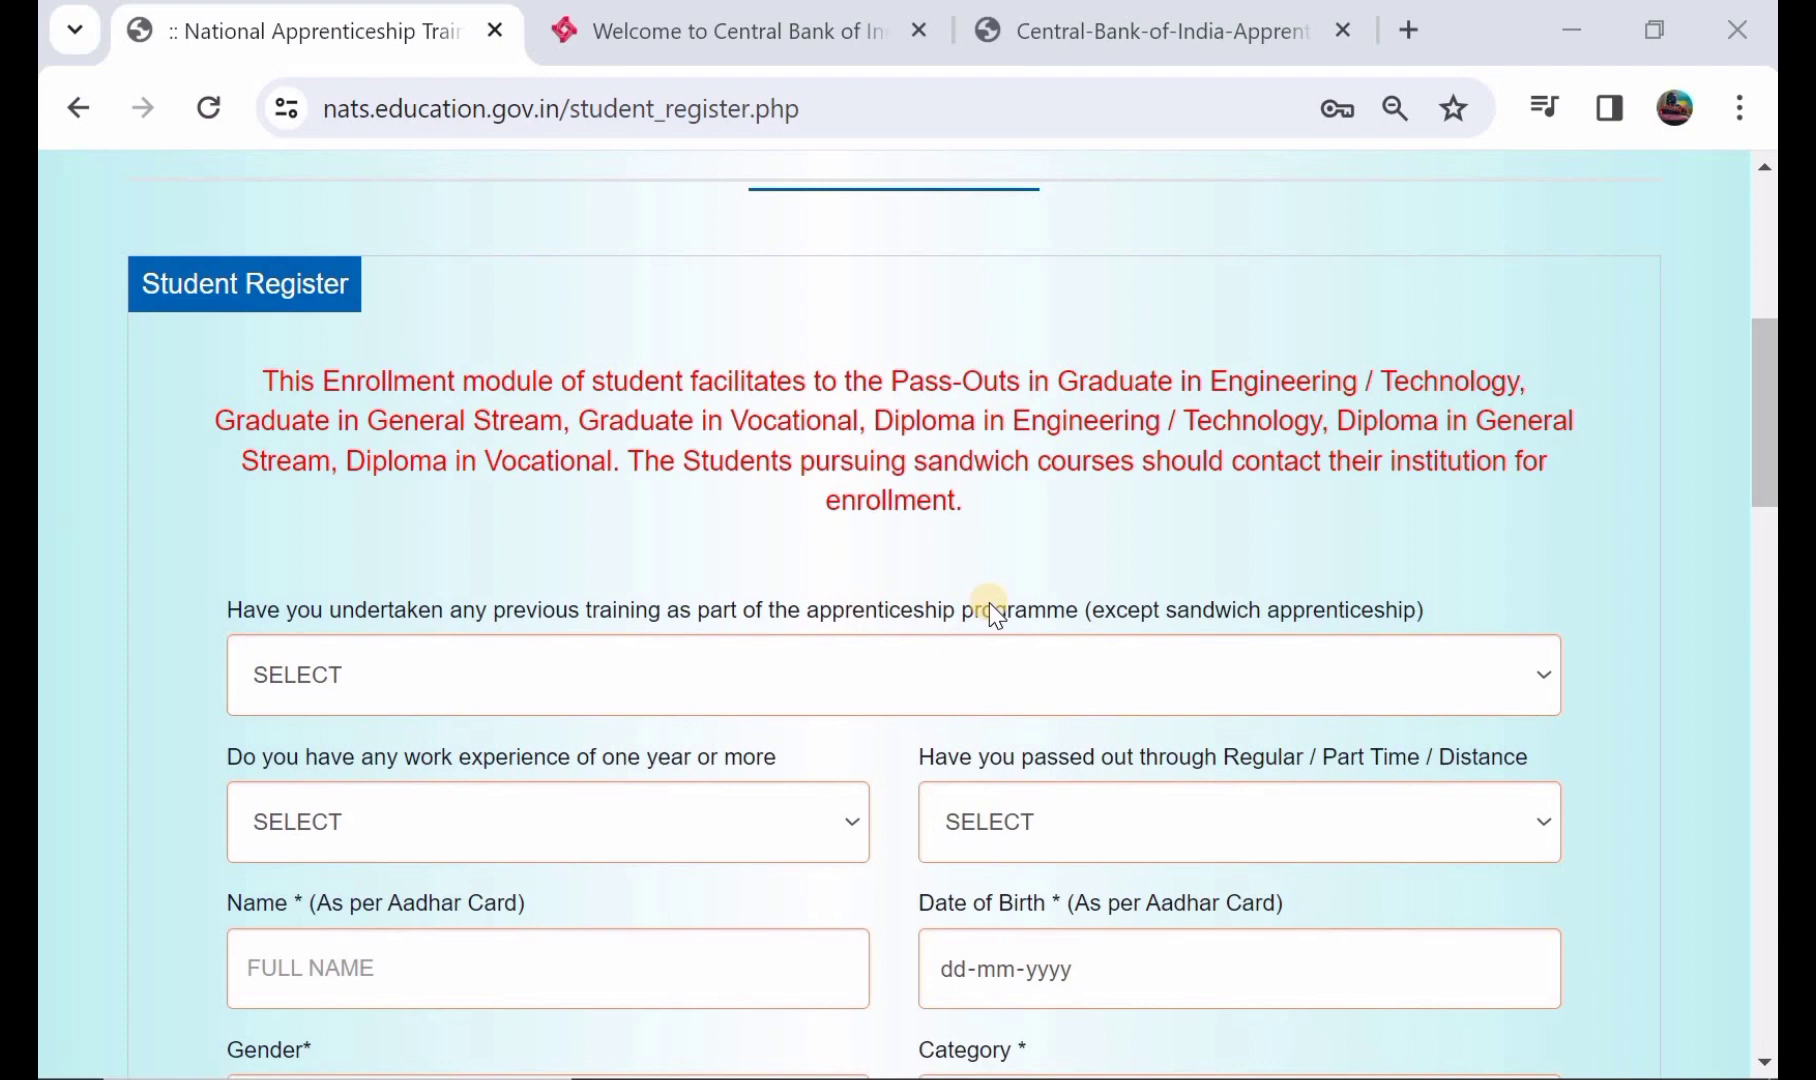
click(640, 672)
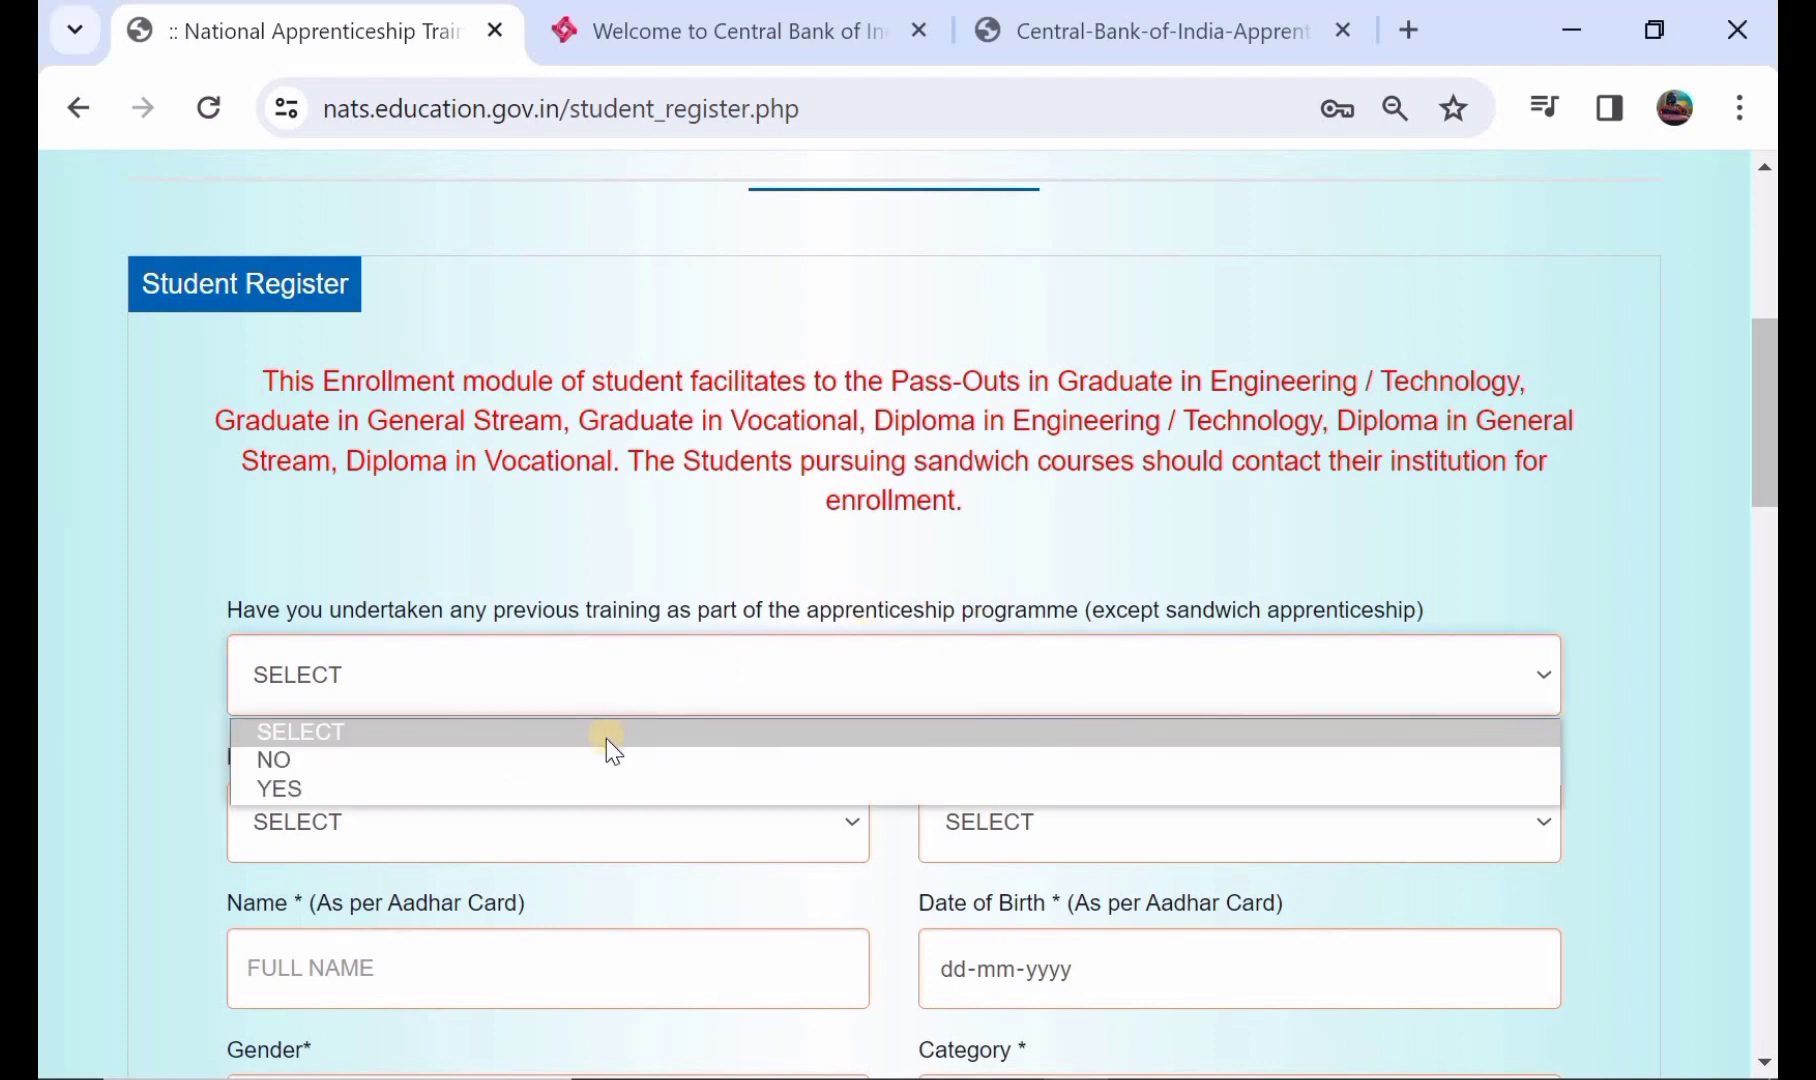
click(614, 762)
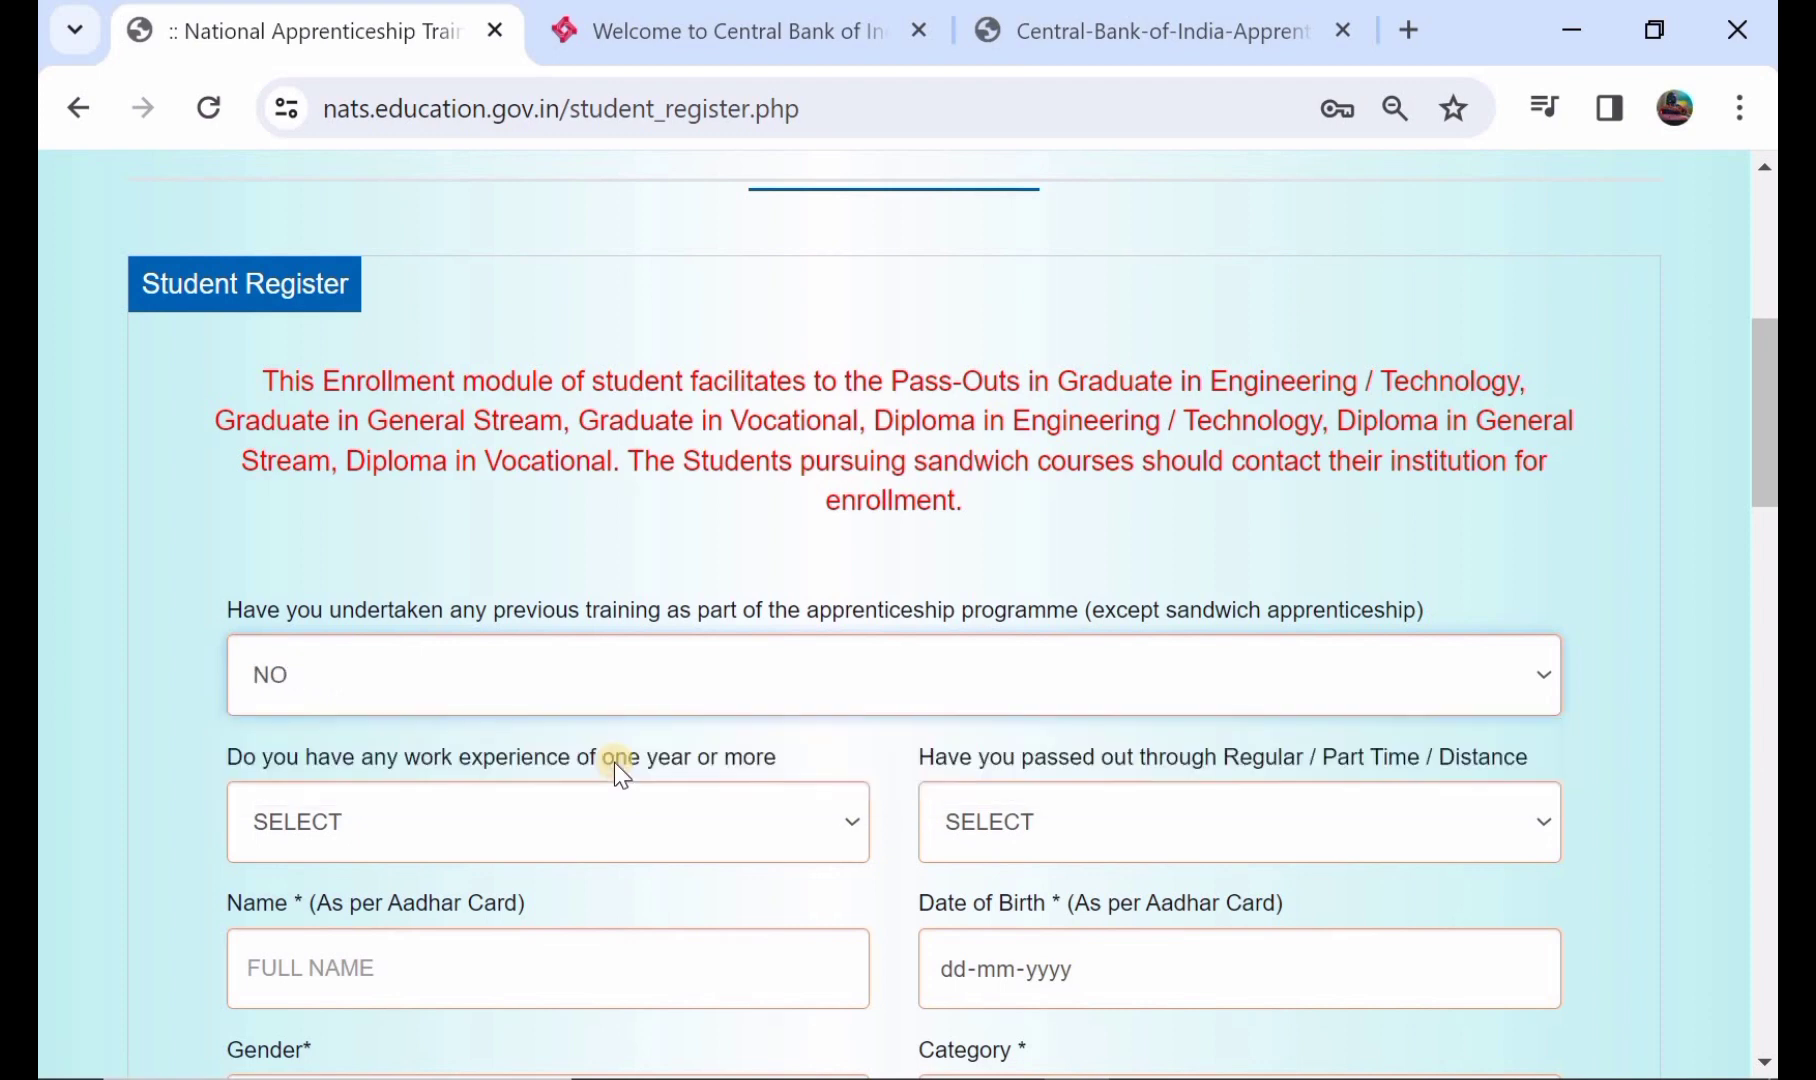
scroll(614, 762, down, 1)
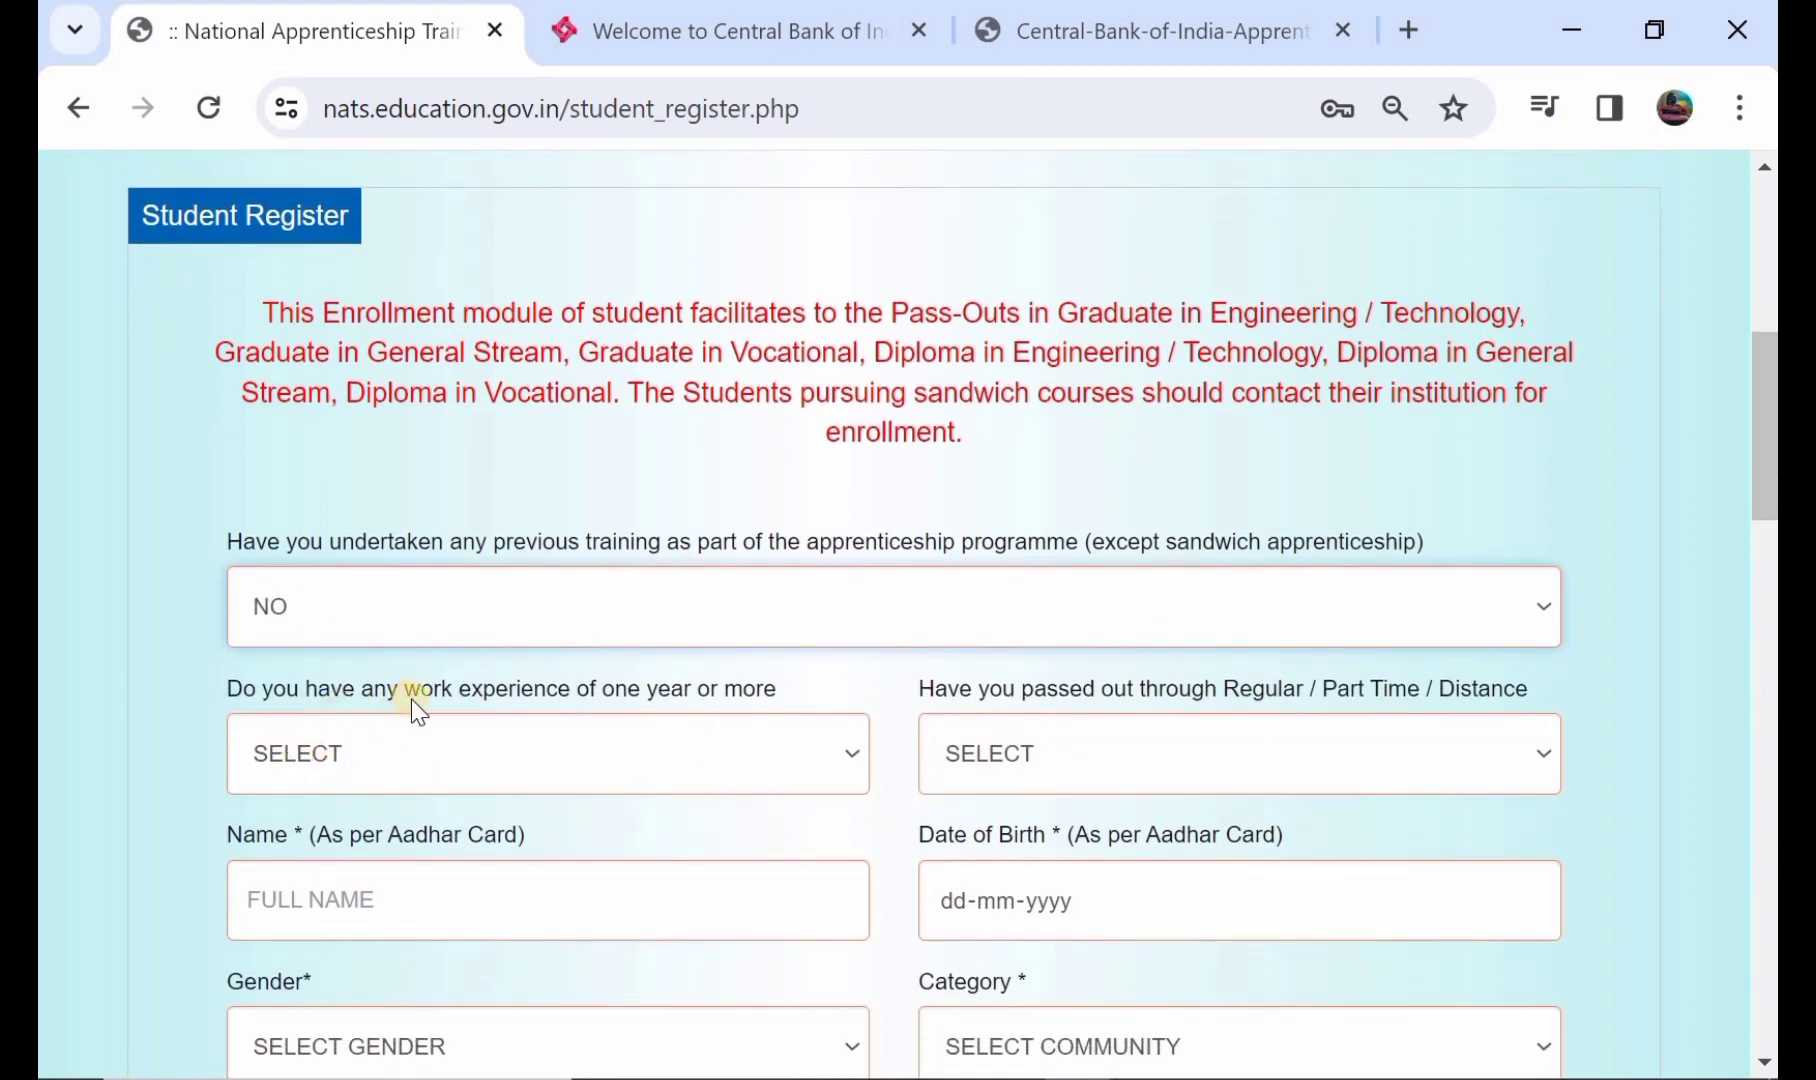
click(678, 738)
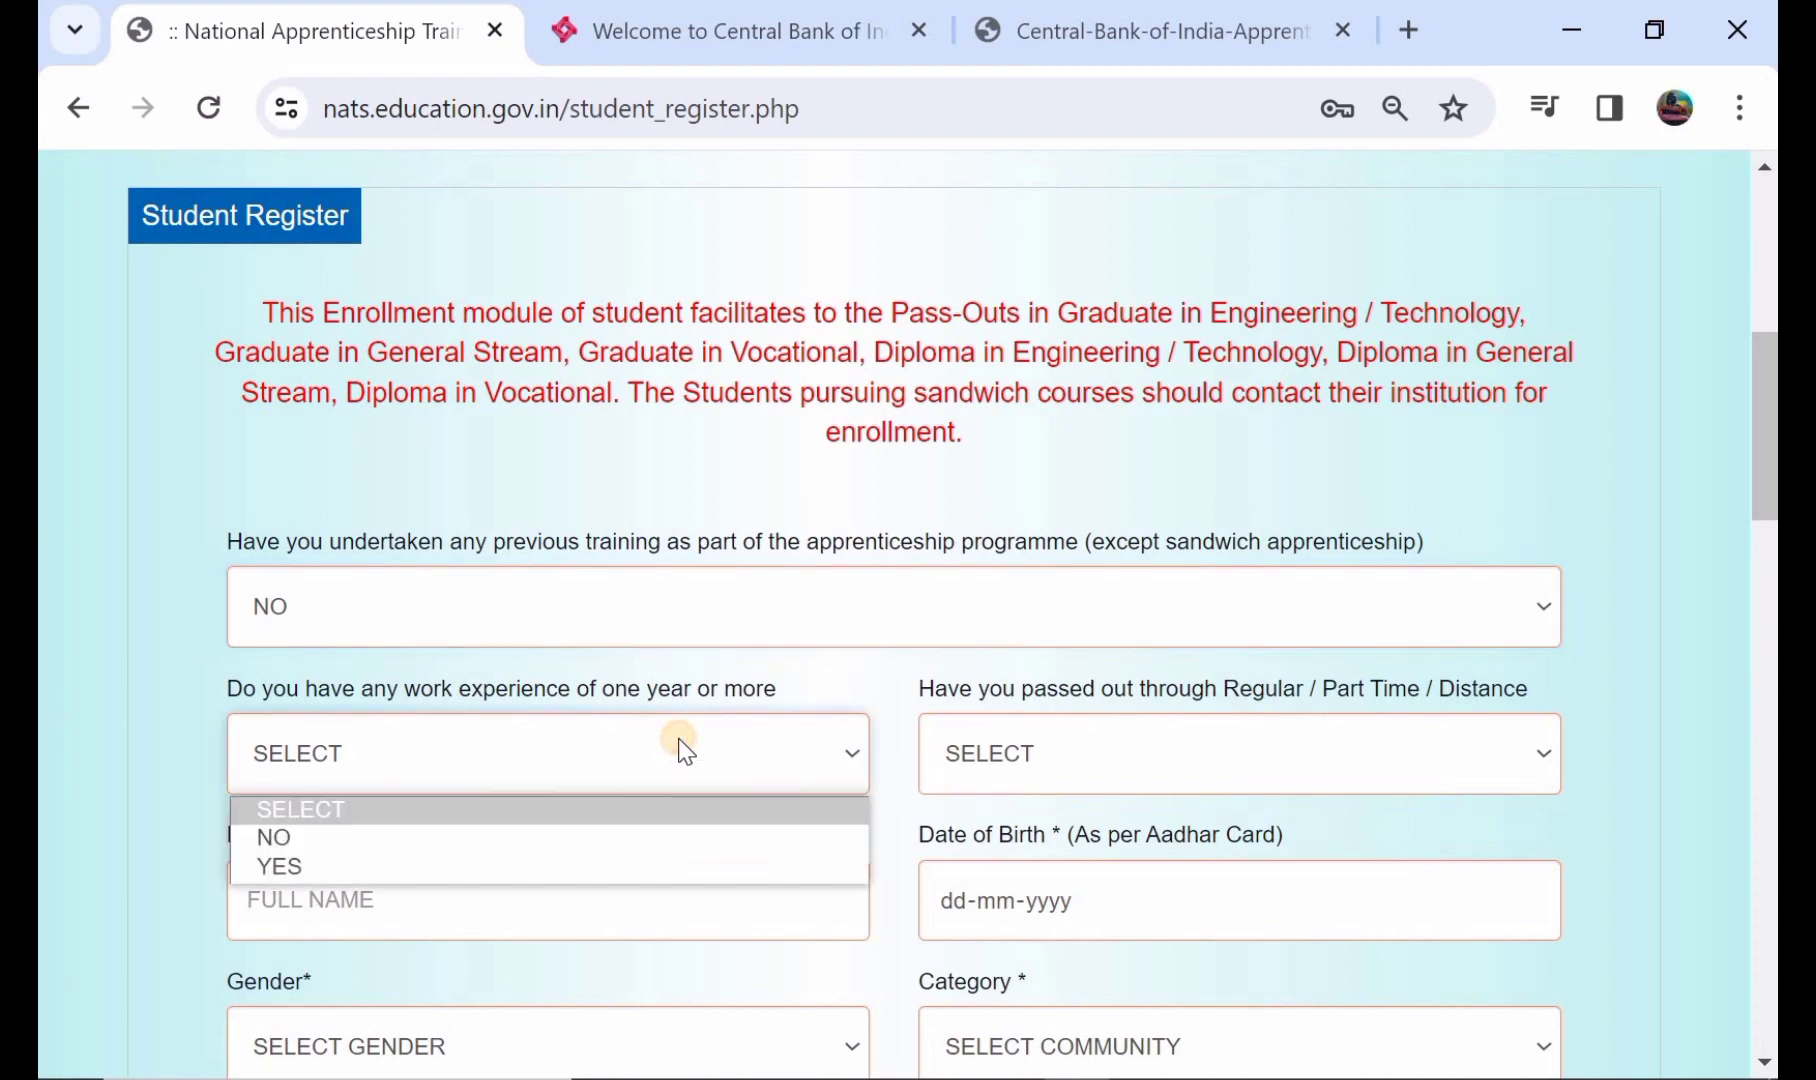
click(585, 840)
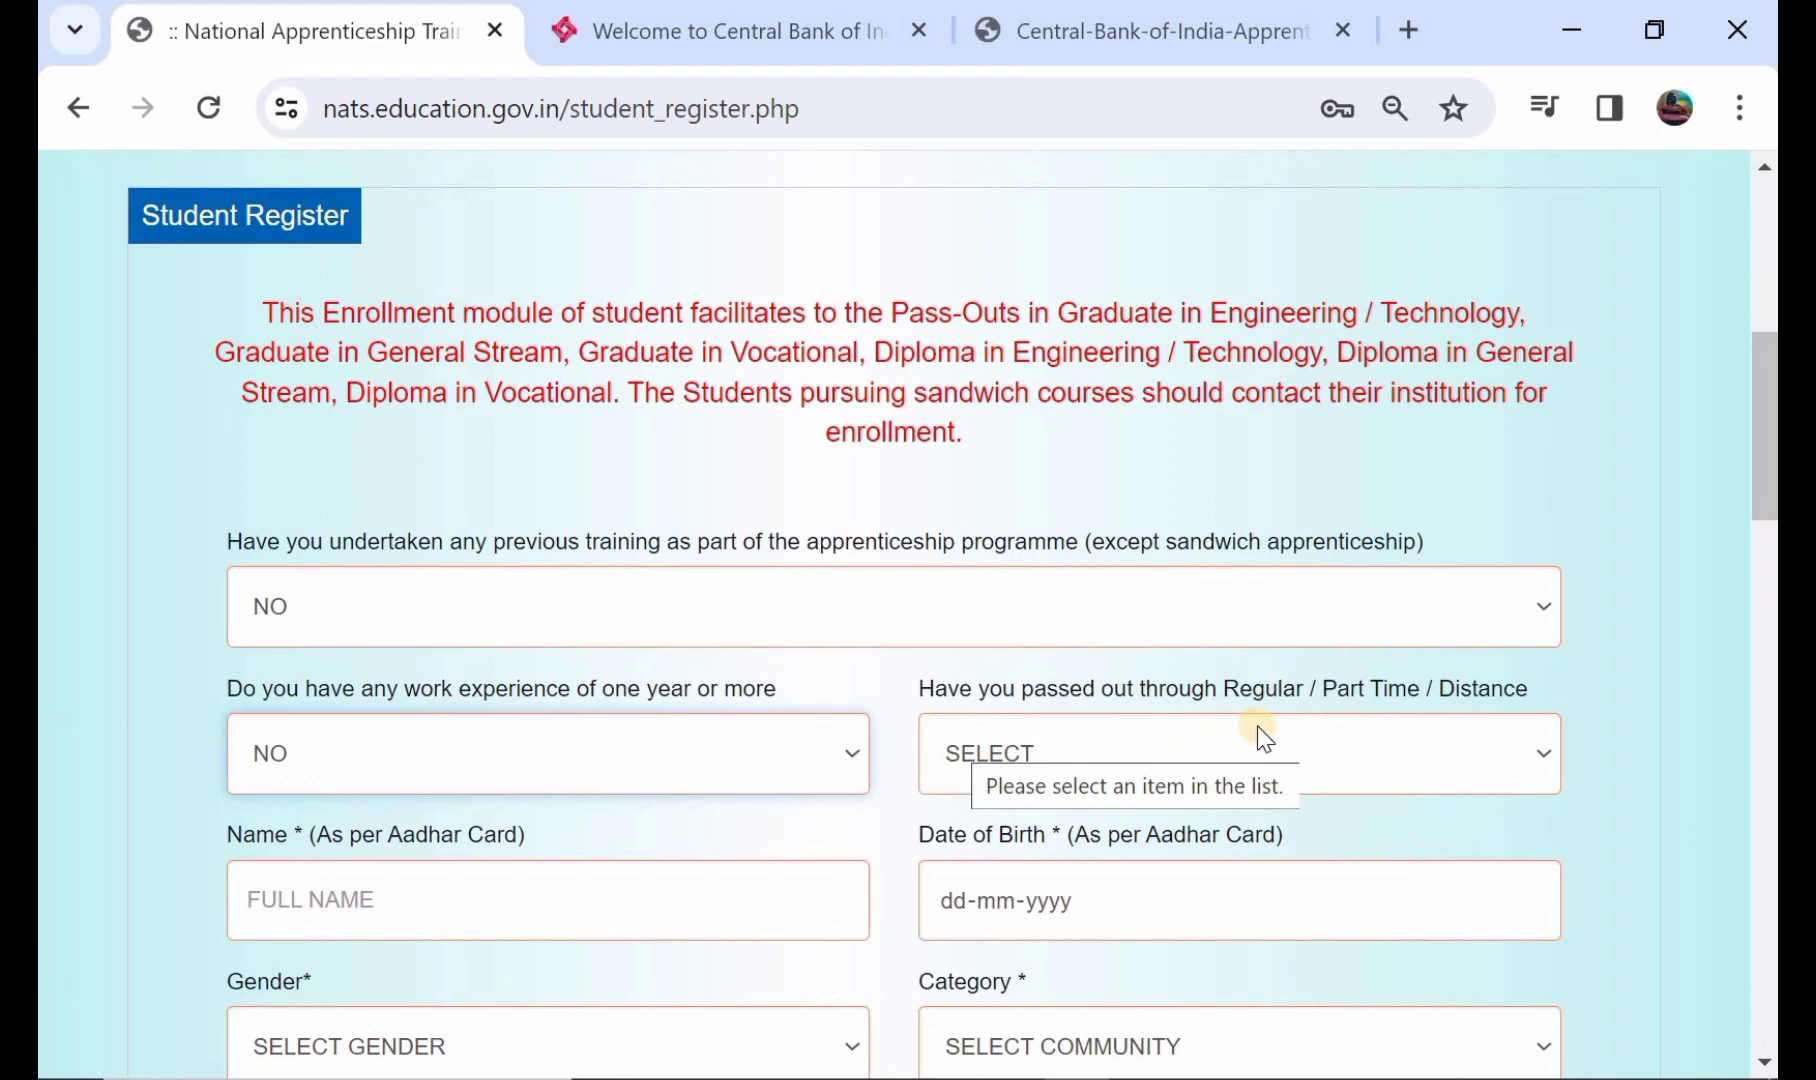
click(1315, 736)
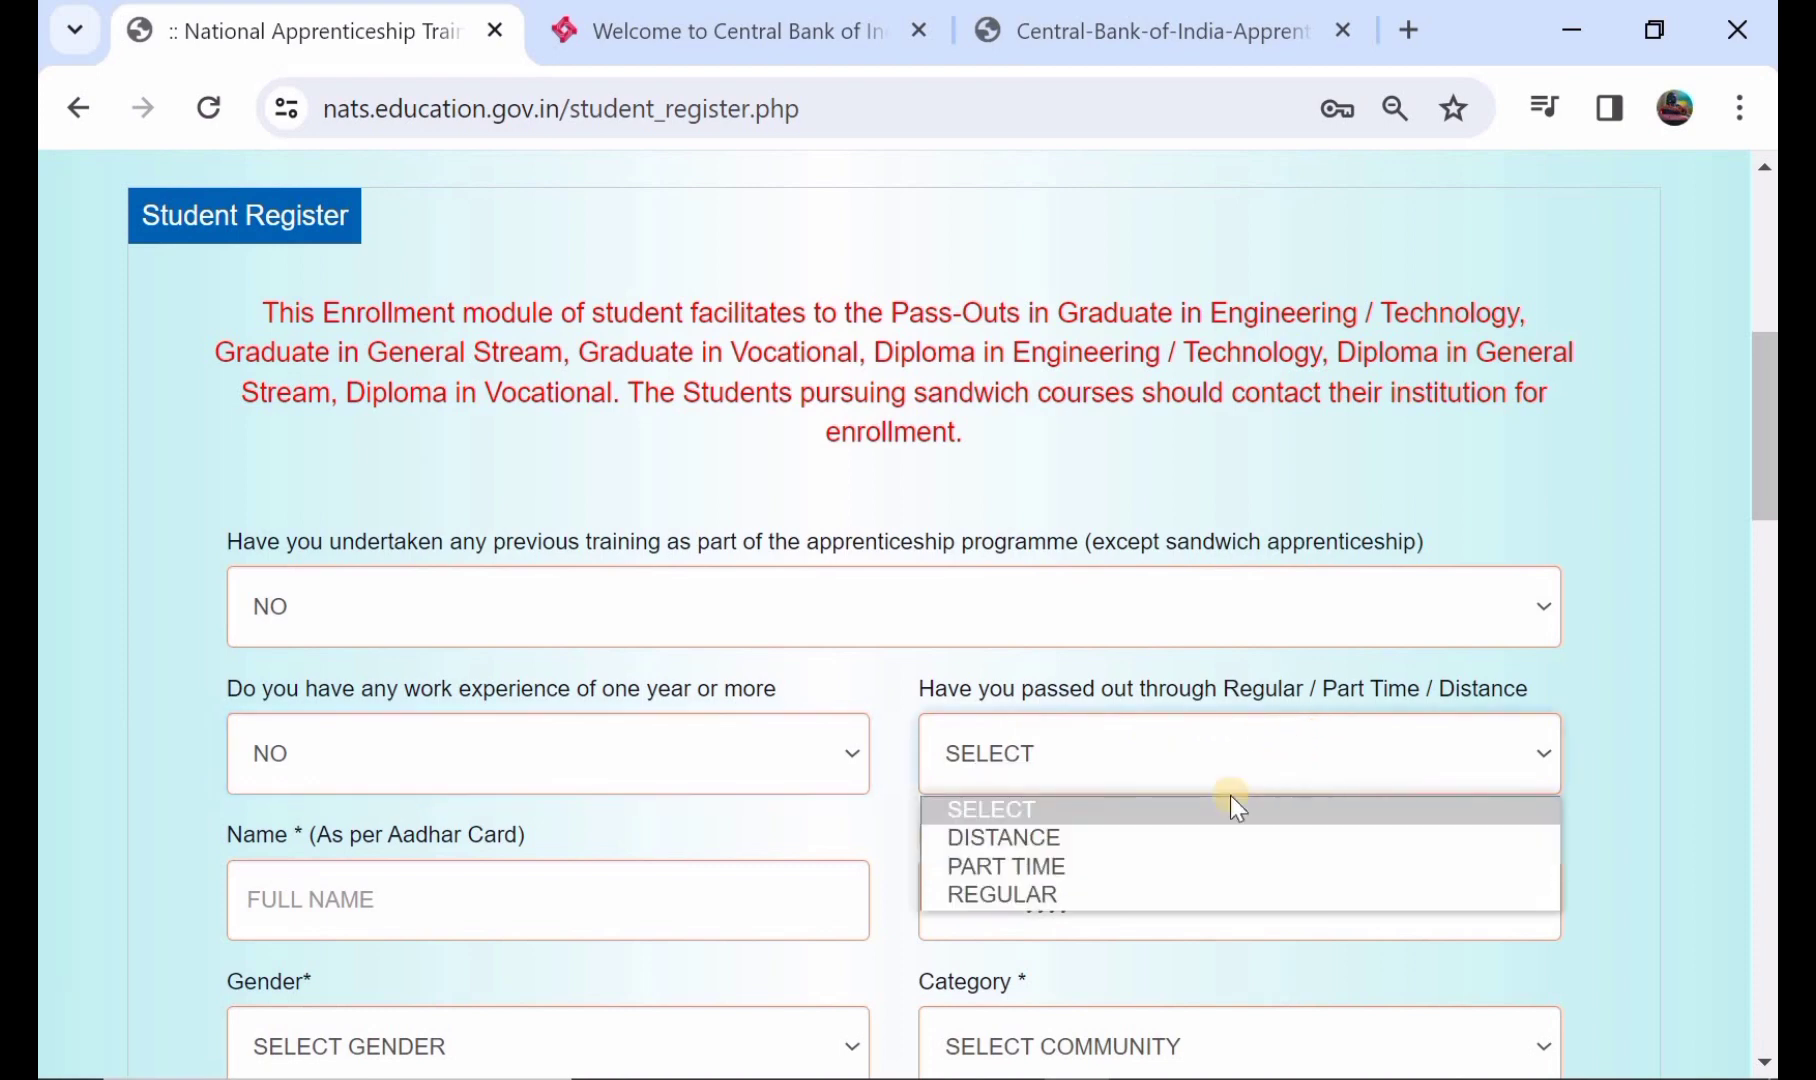
click(1253, 891)
scroll(1253, 890, down, 1)
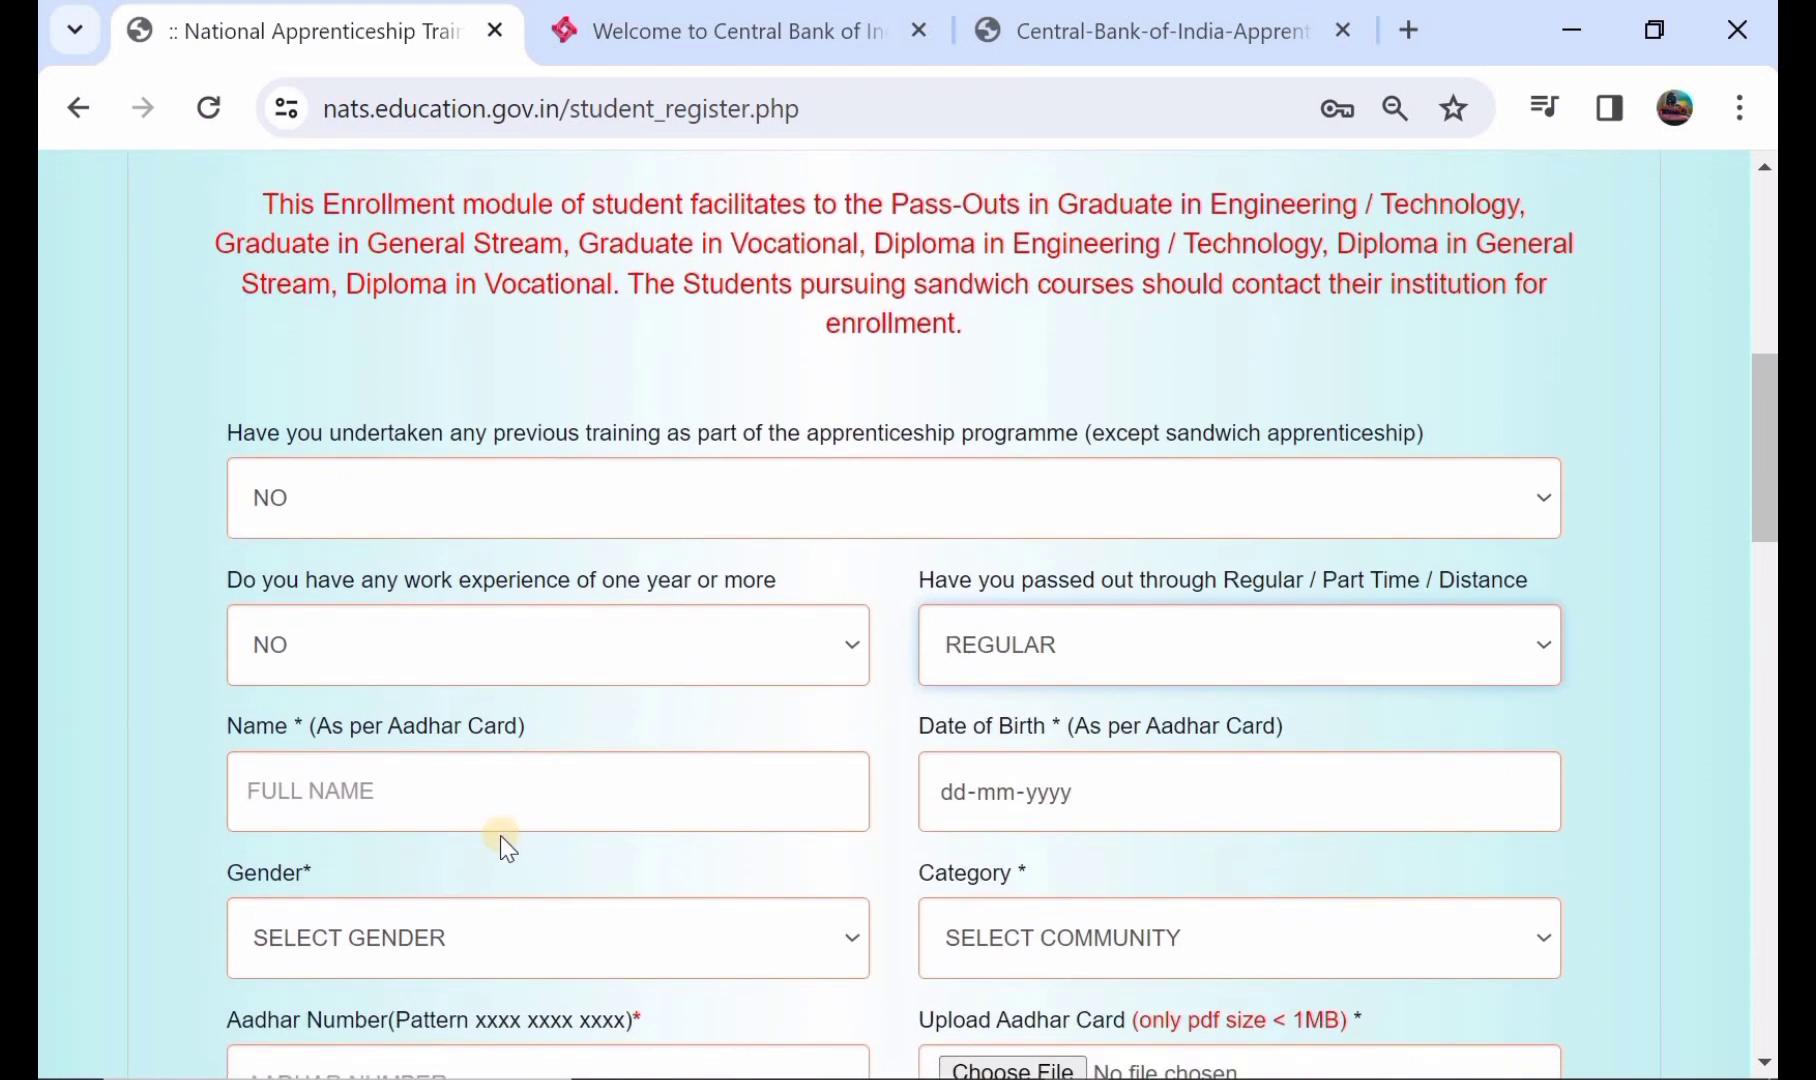
- Enter the student's full name as per Aadhar and pick the date of birth
click(485, 803)
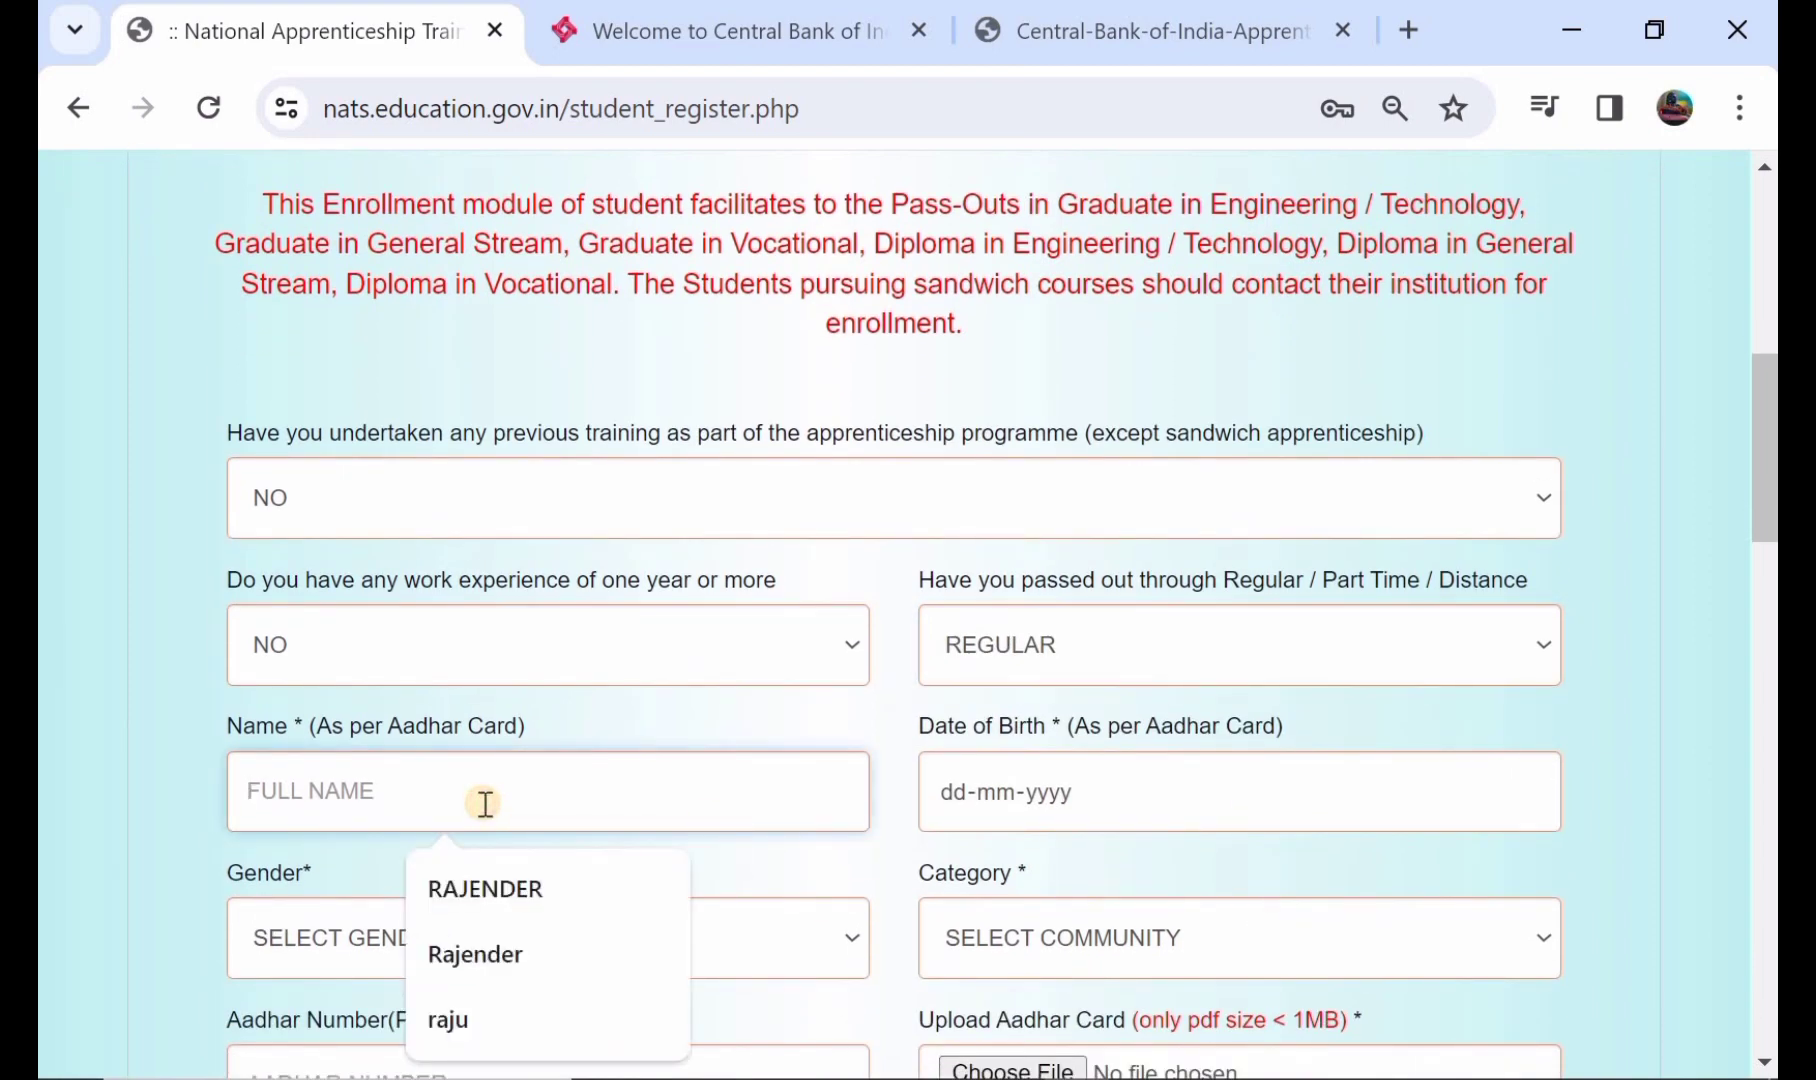
text(RAJENDER)
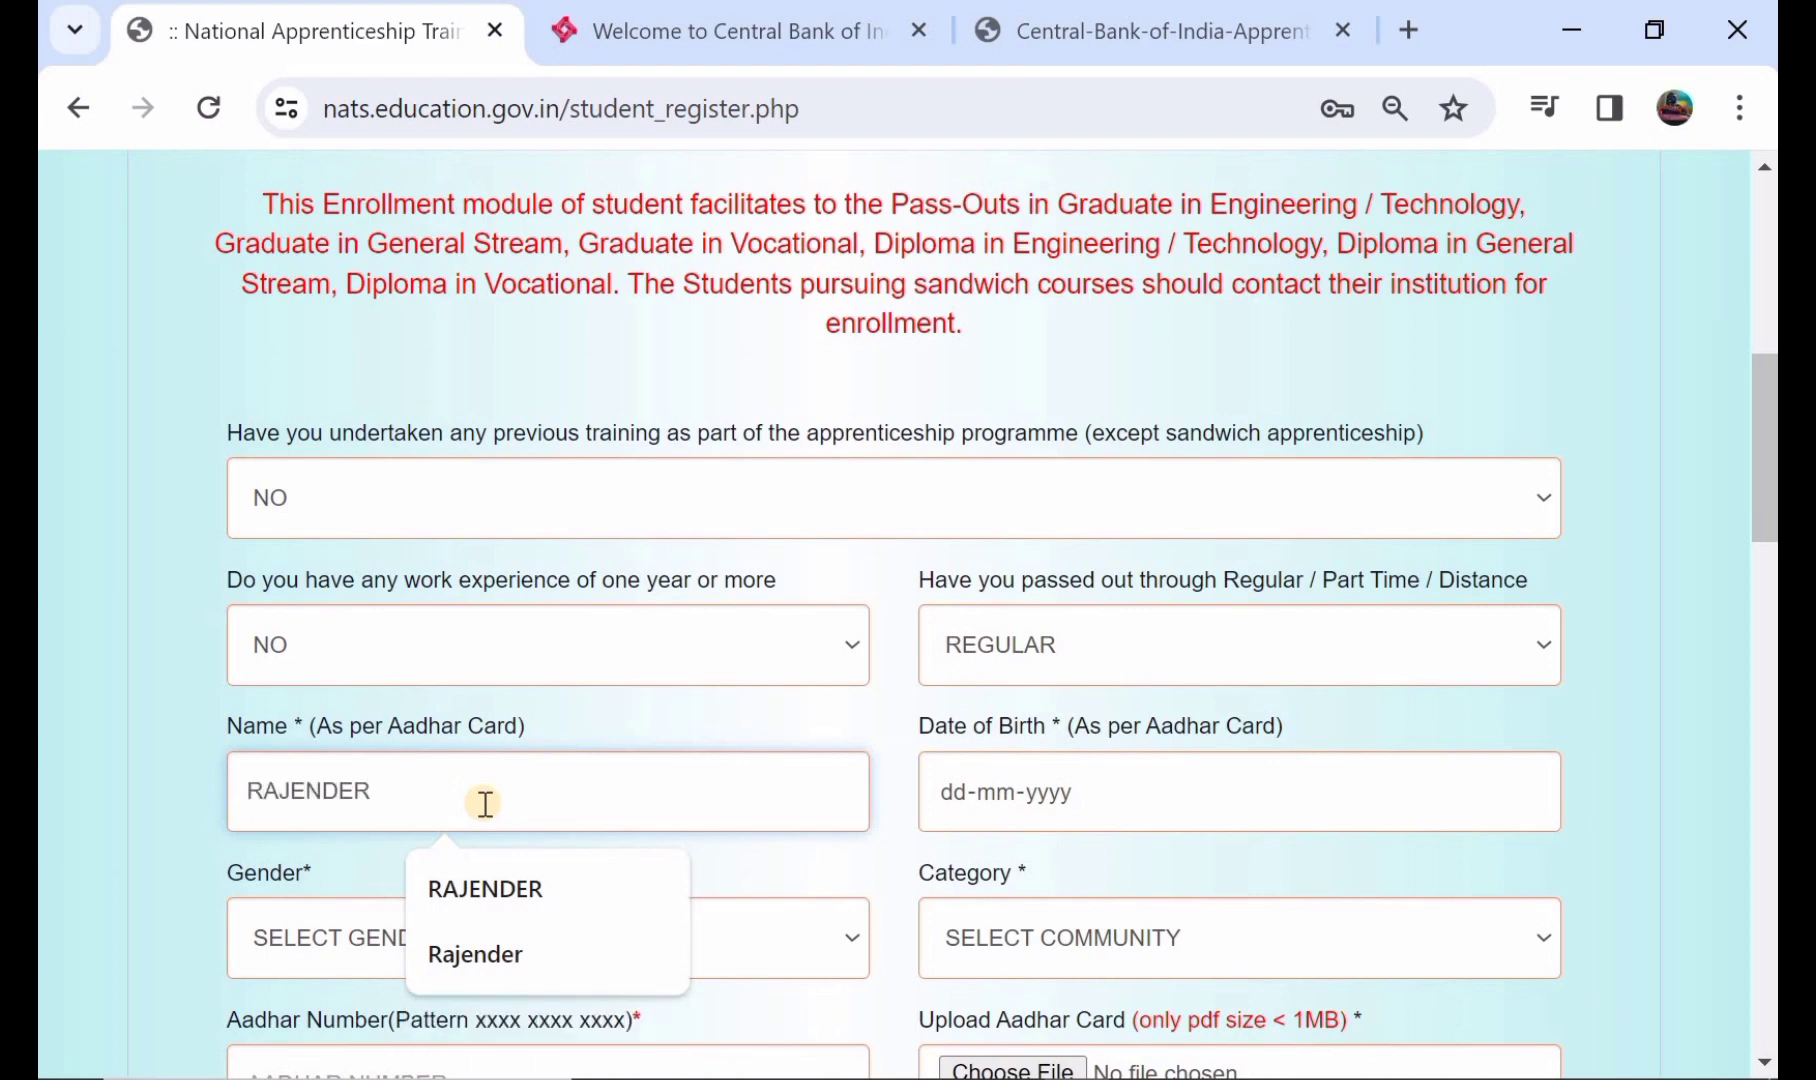
click(1121, 800)
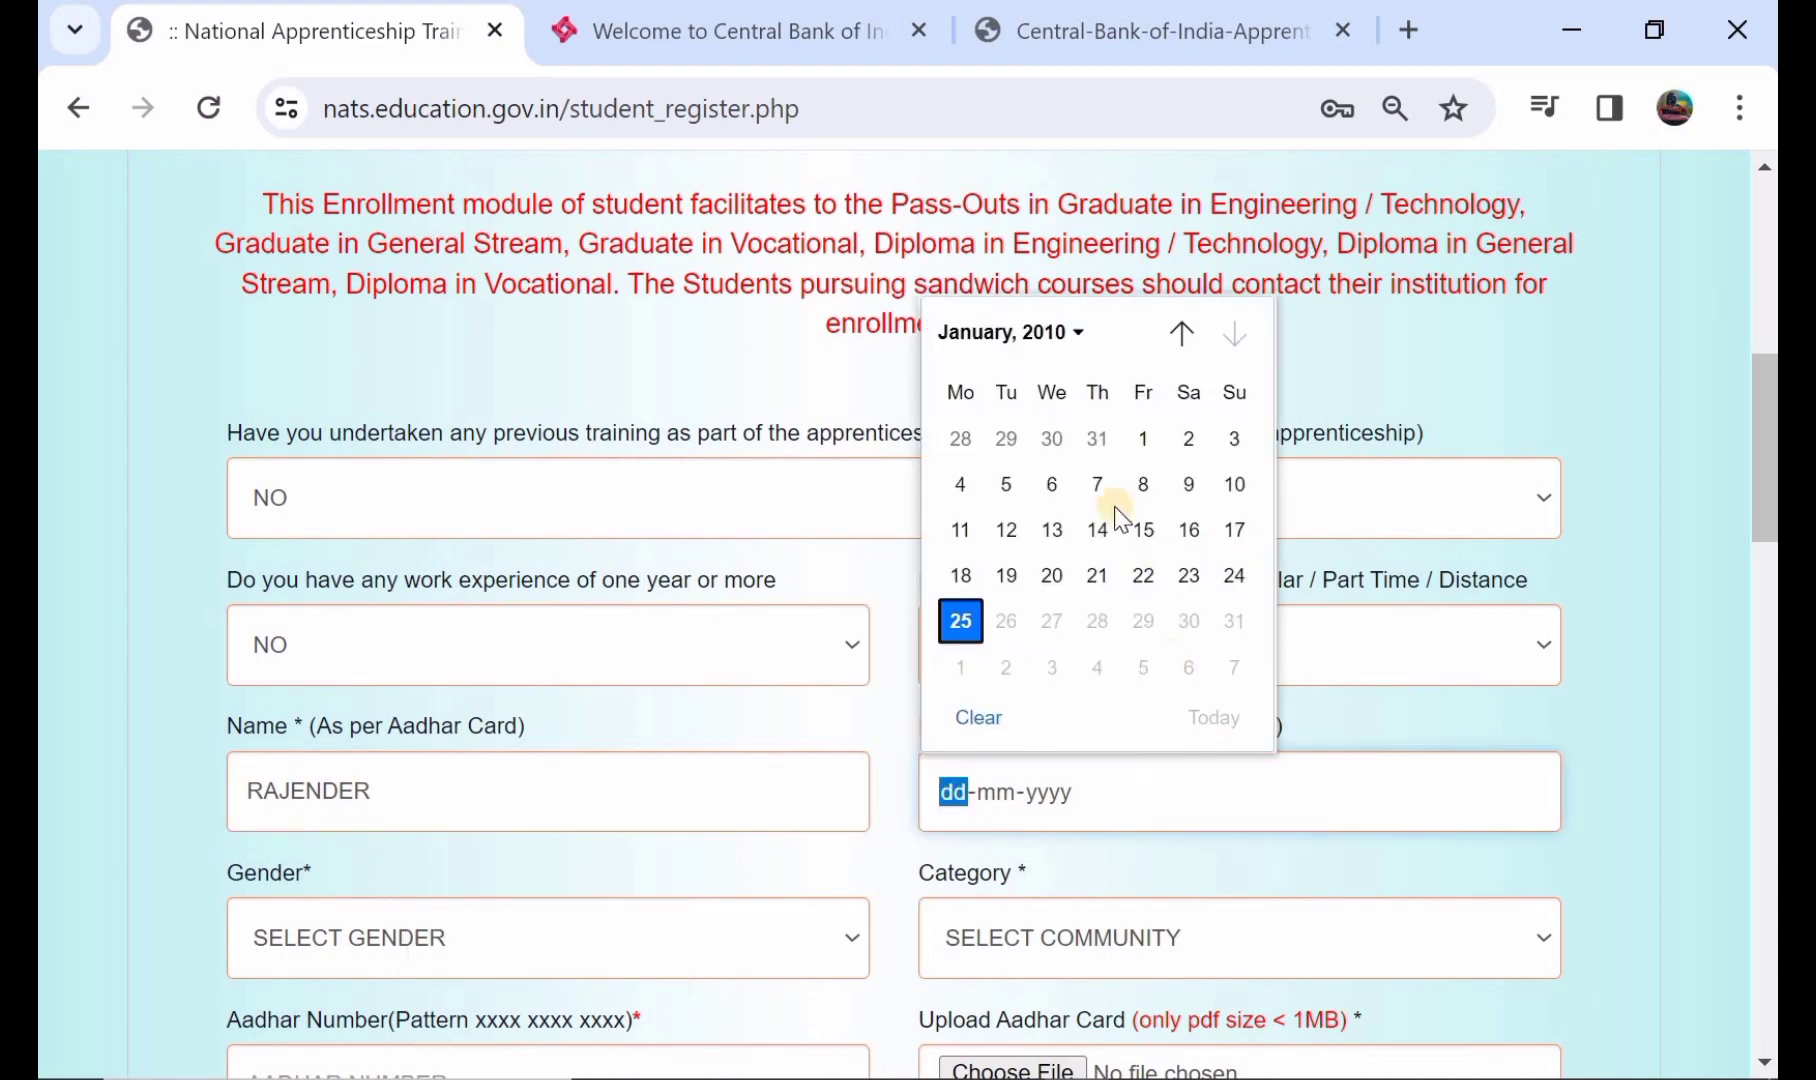
click(1197, 797)
scroll(660, 880, down, 1)
- Set gender to MALE and category to ST
click(649, 905)
scroll(650, 910, down, 1)
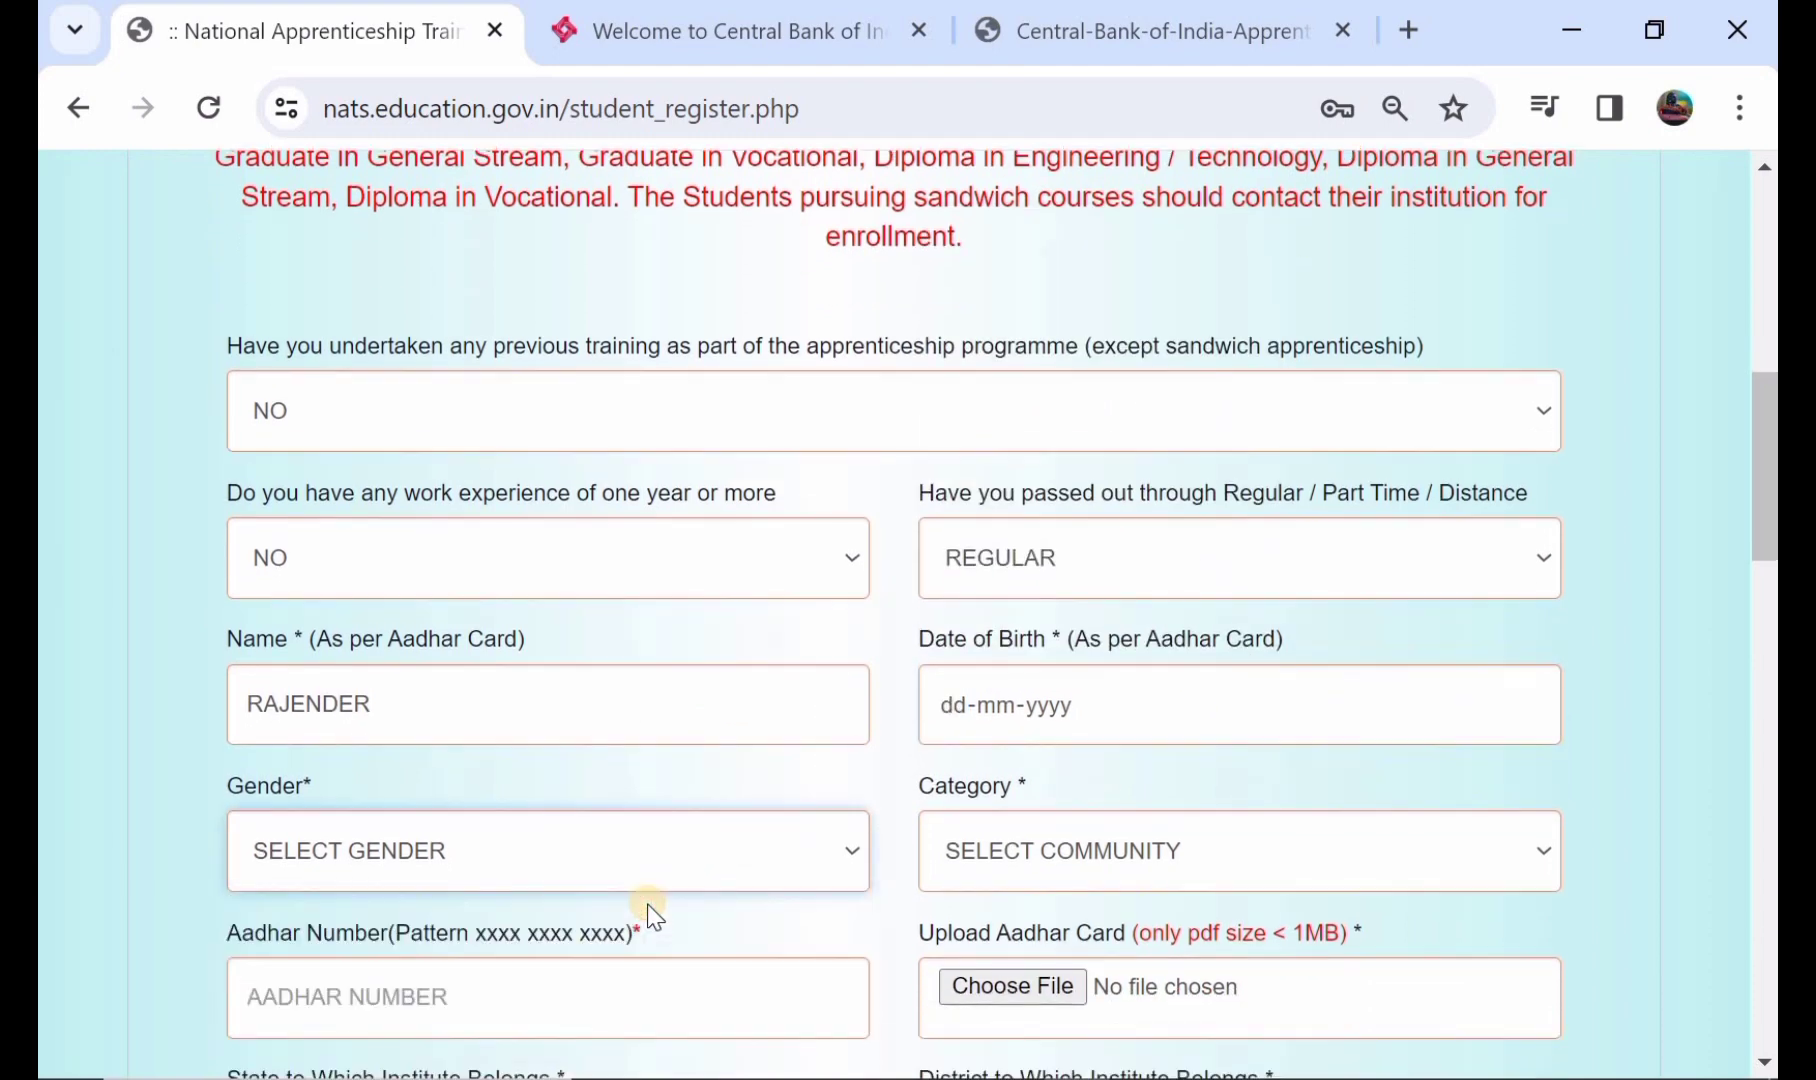
click(585, 860)
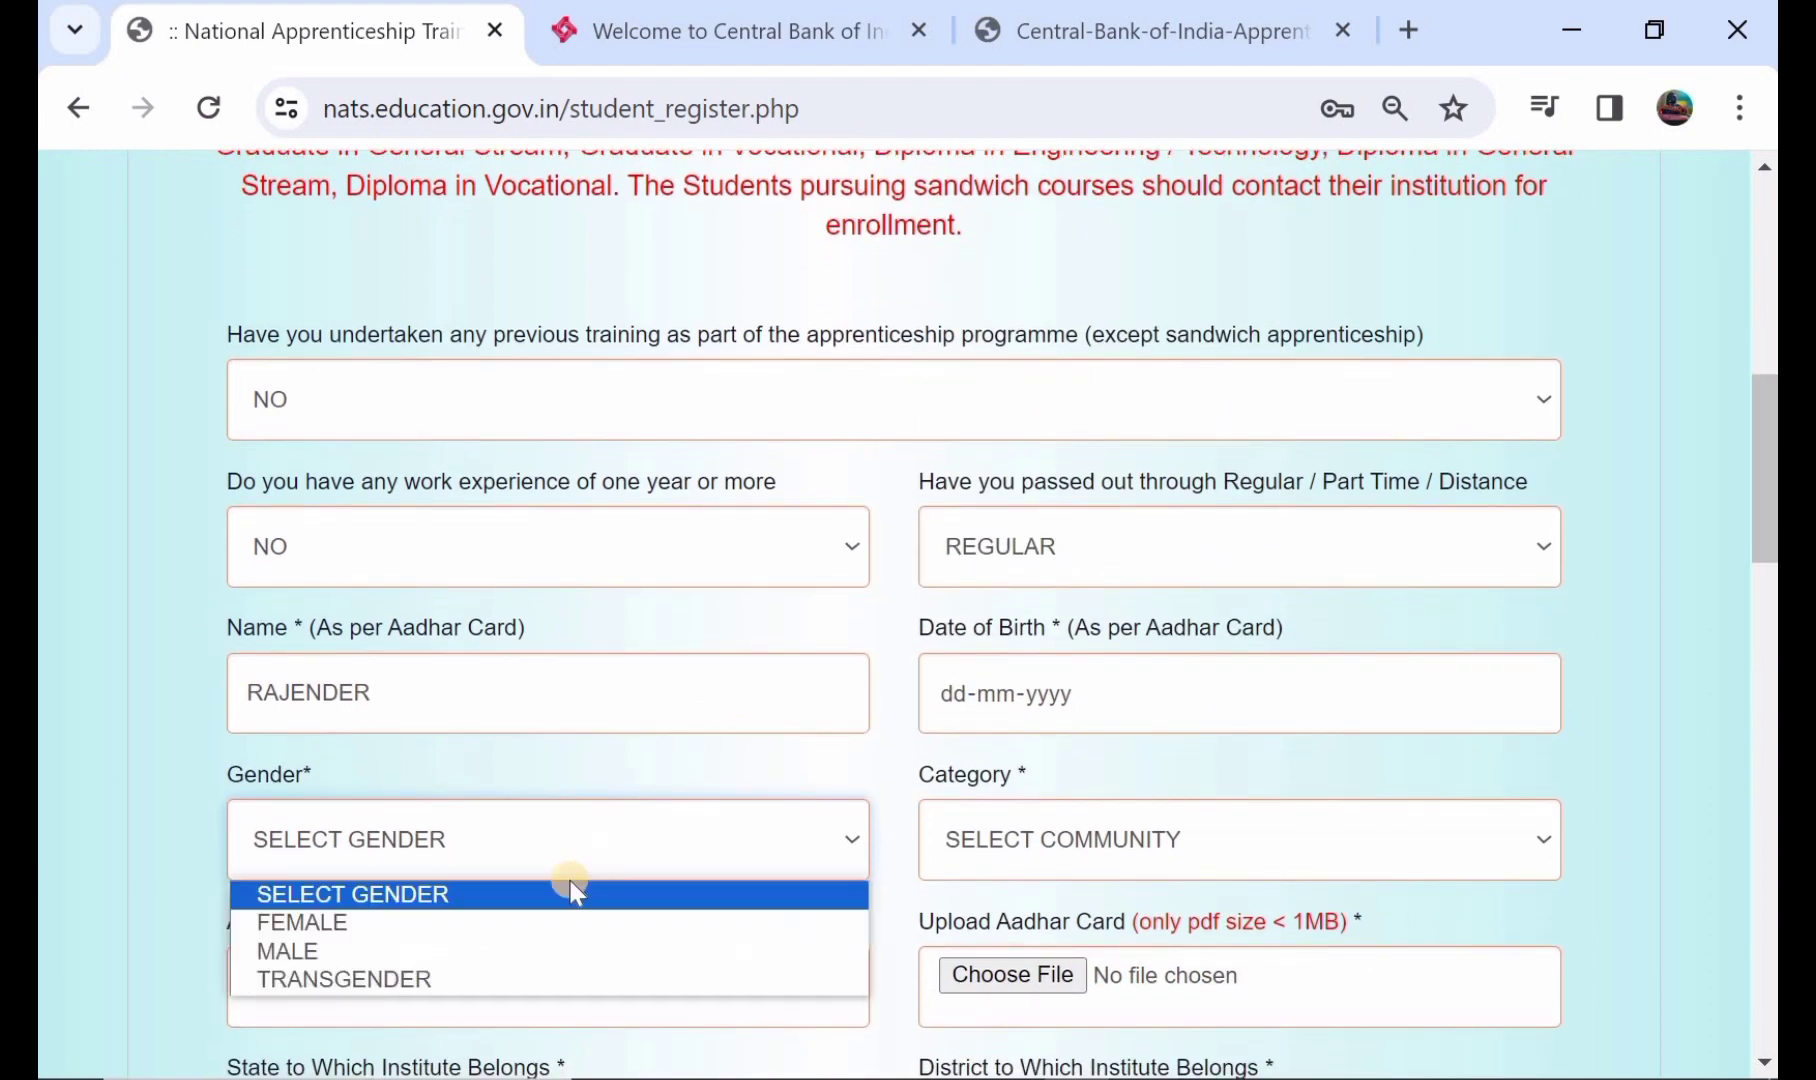
click(553, 952)
scroll(941, 715, down, 2)
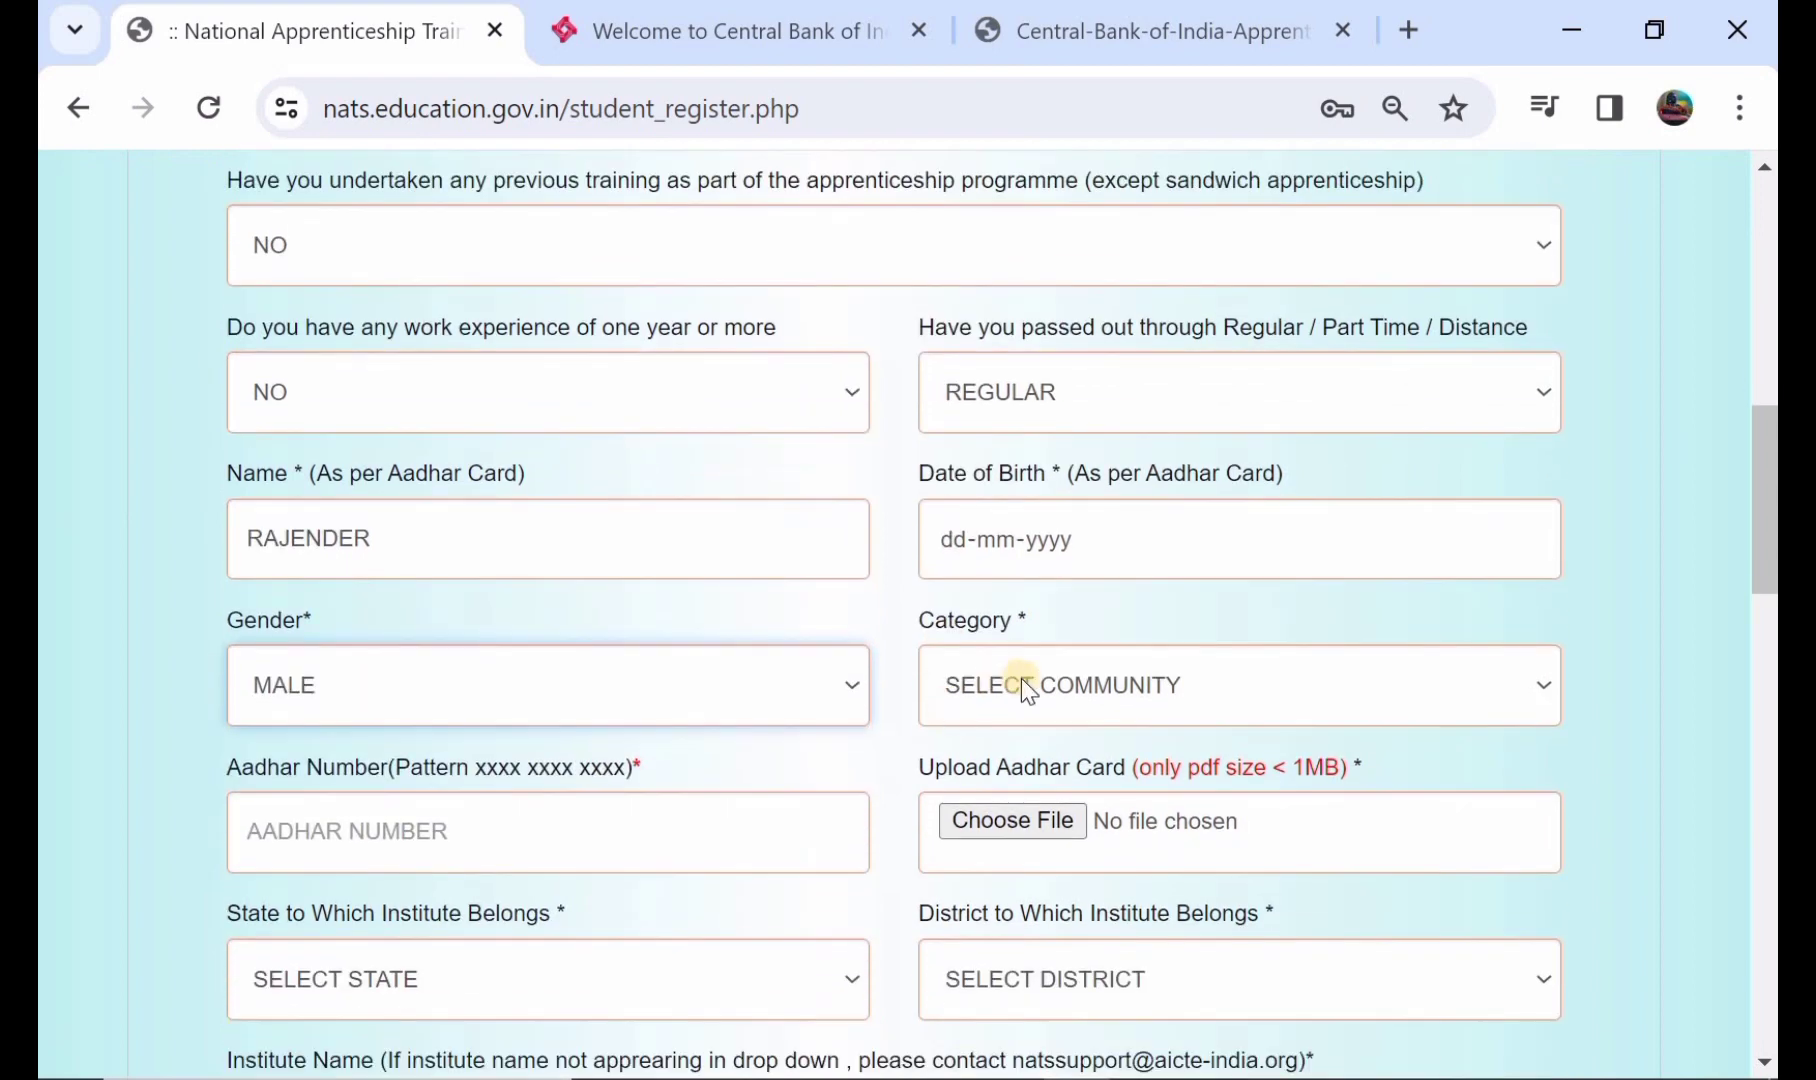
click(1022, 678)
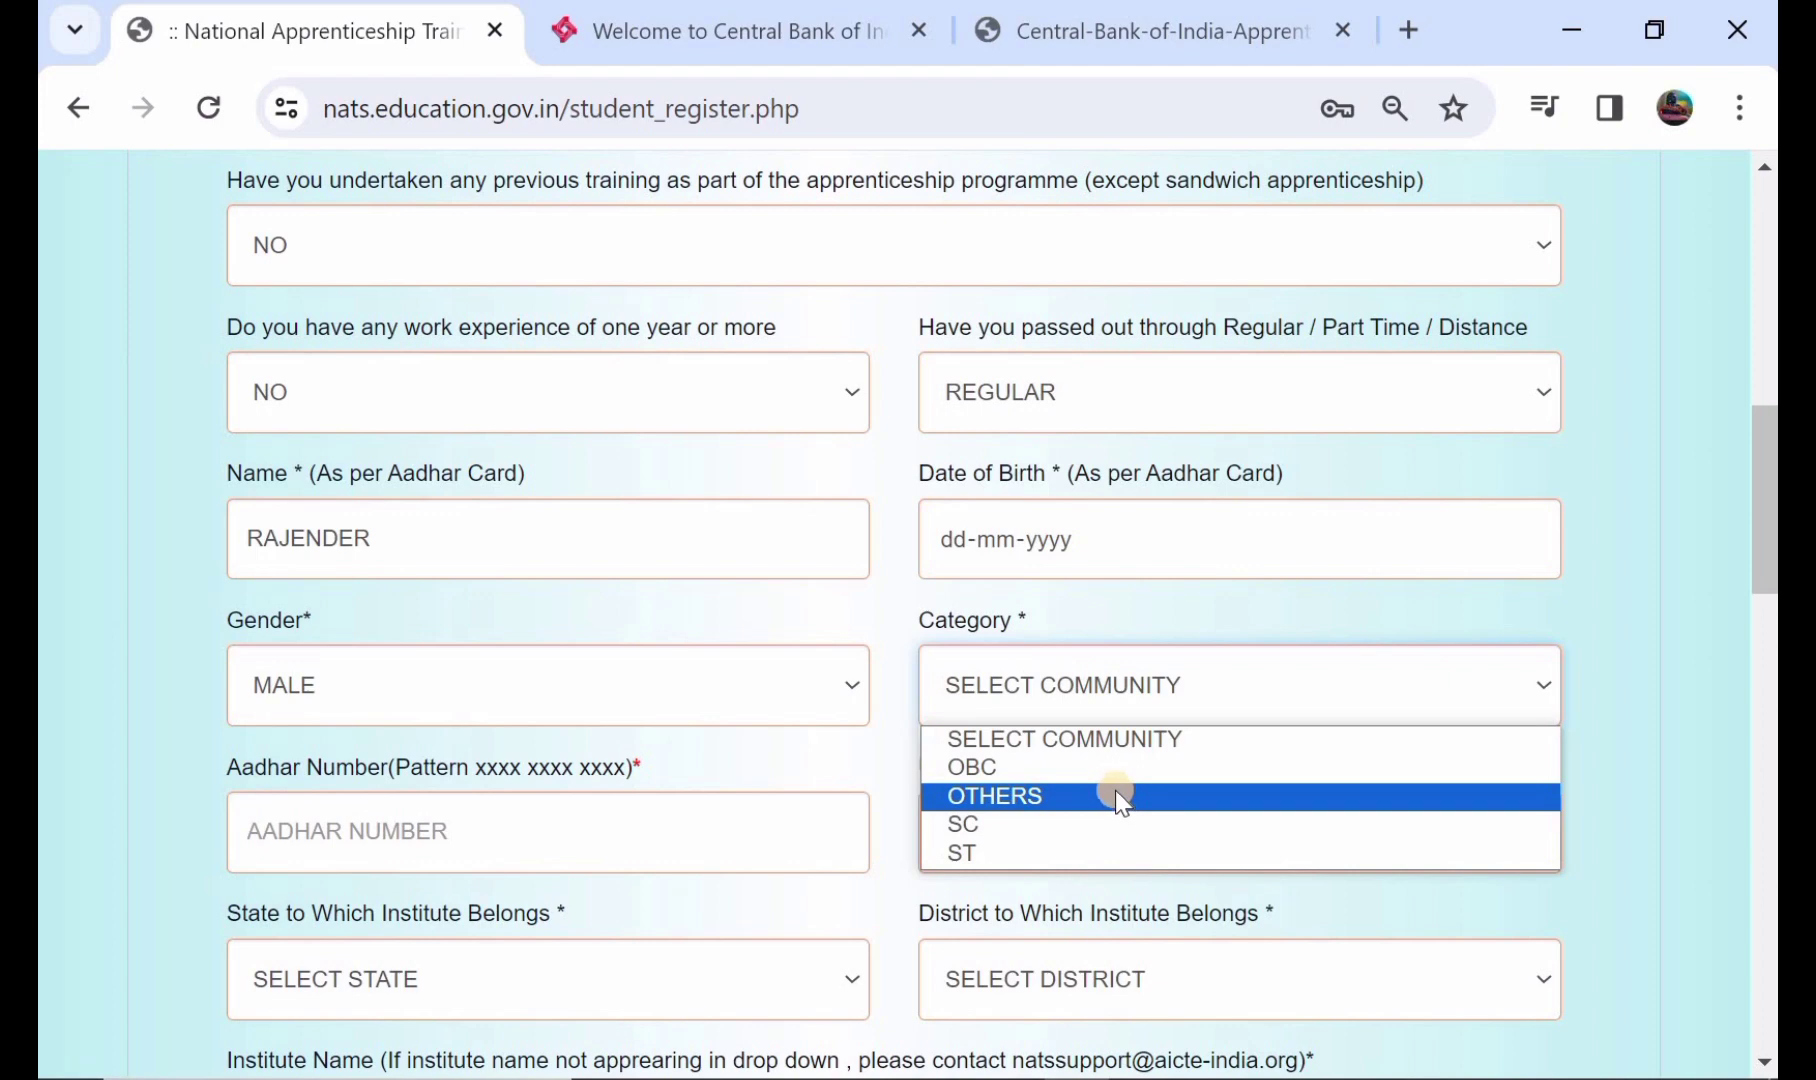
click(1141, 855)
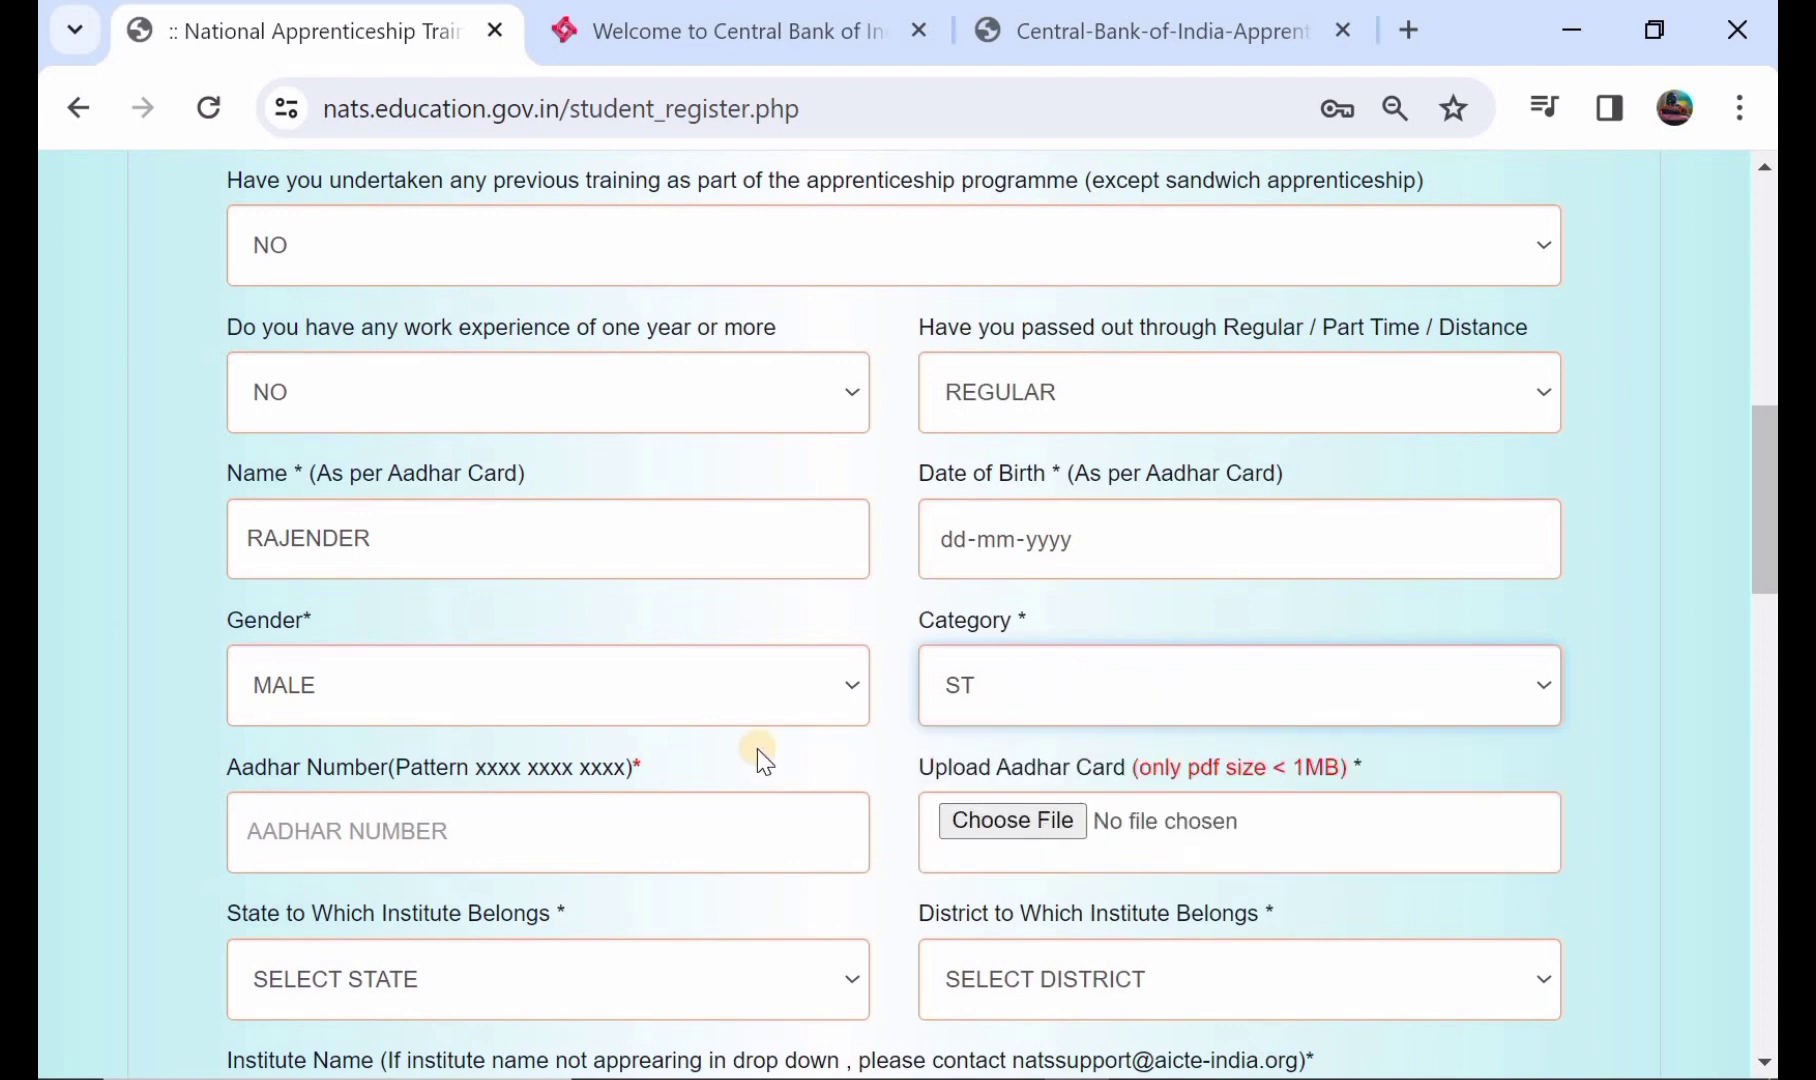
scroll(660, 760, down, 1)
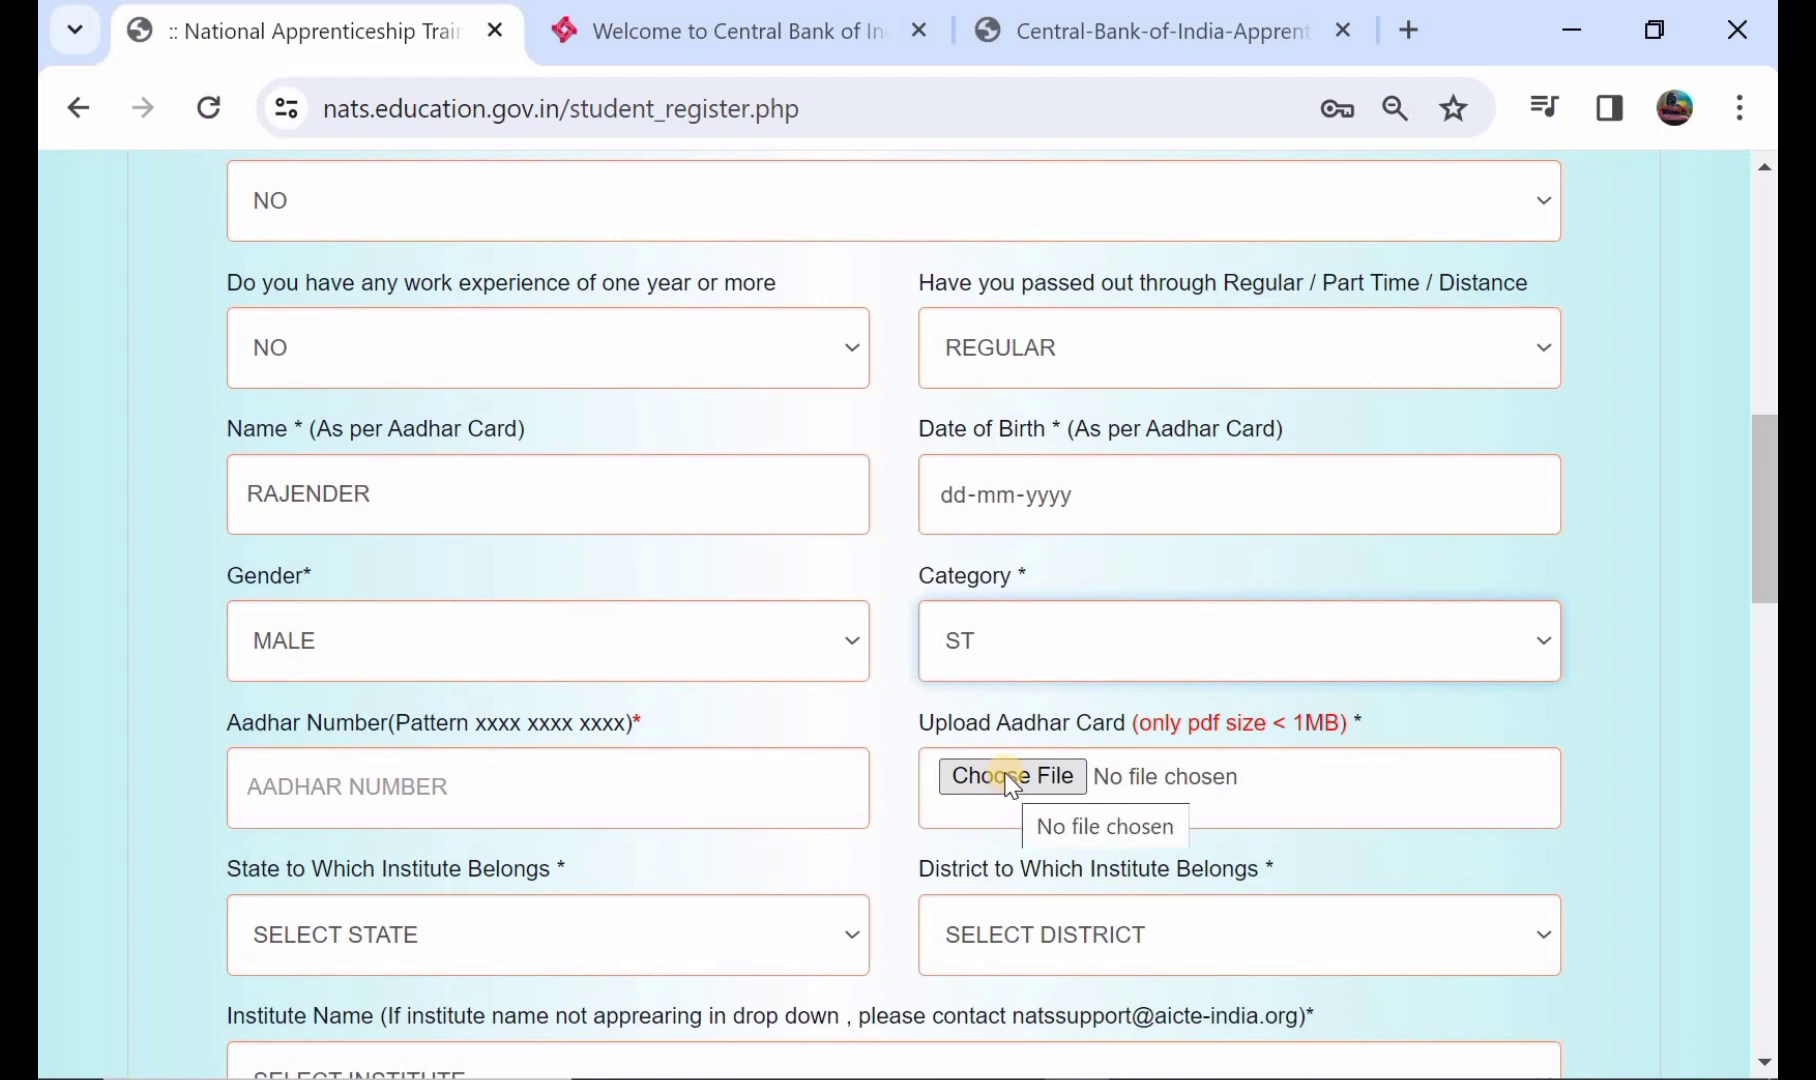
- Set the institute's state to TELANGANA and district to MAHABUBABAD
scroll(1012, 785, down, 2)
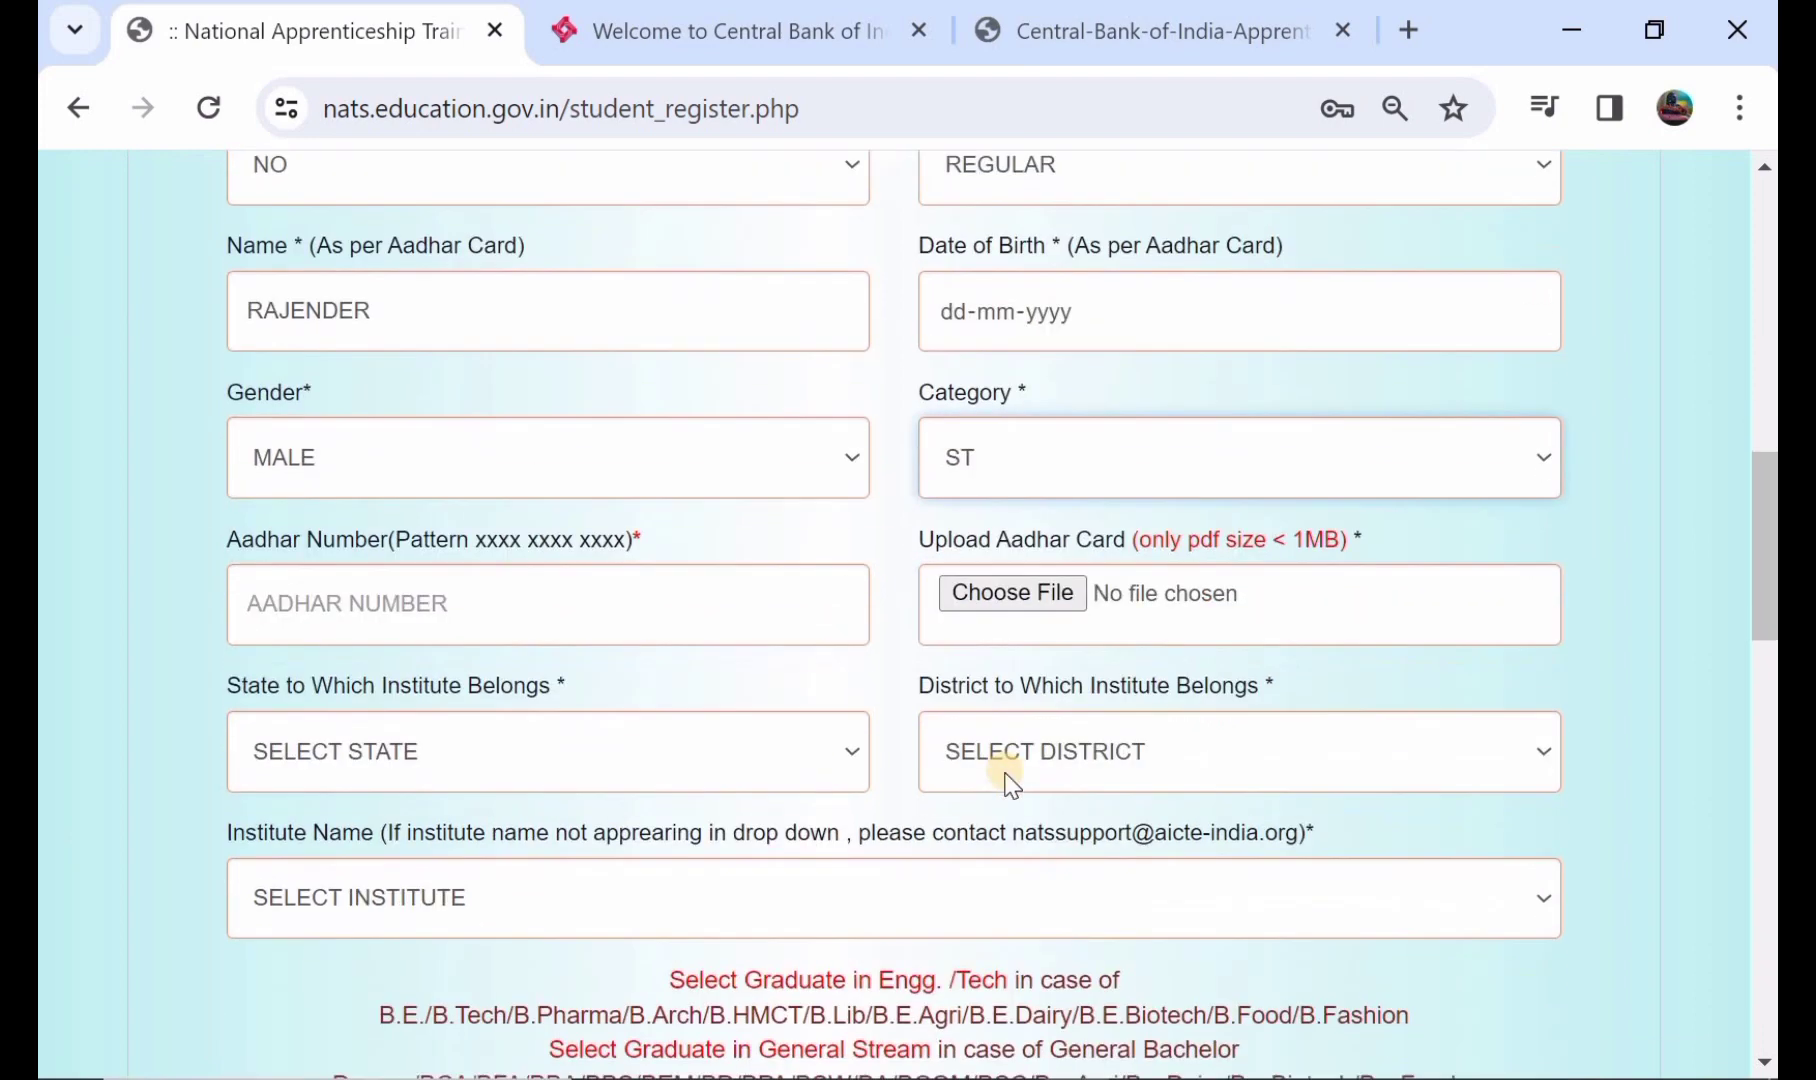
click(482, 748)
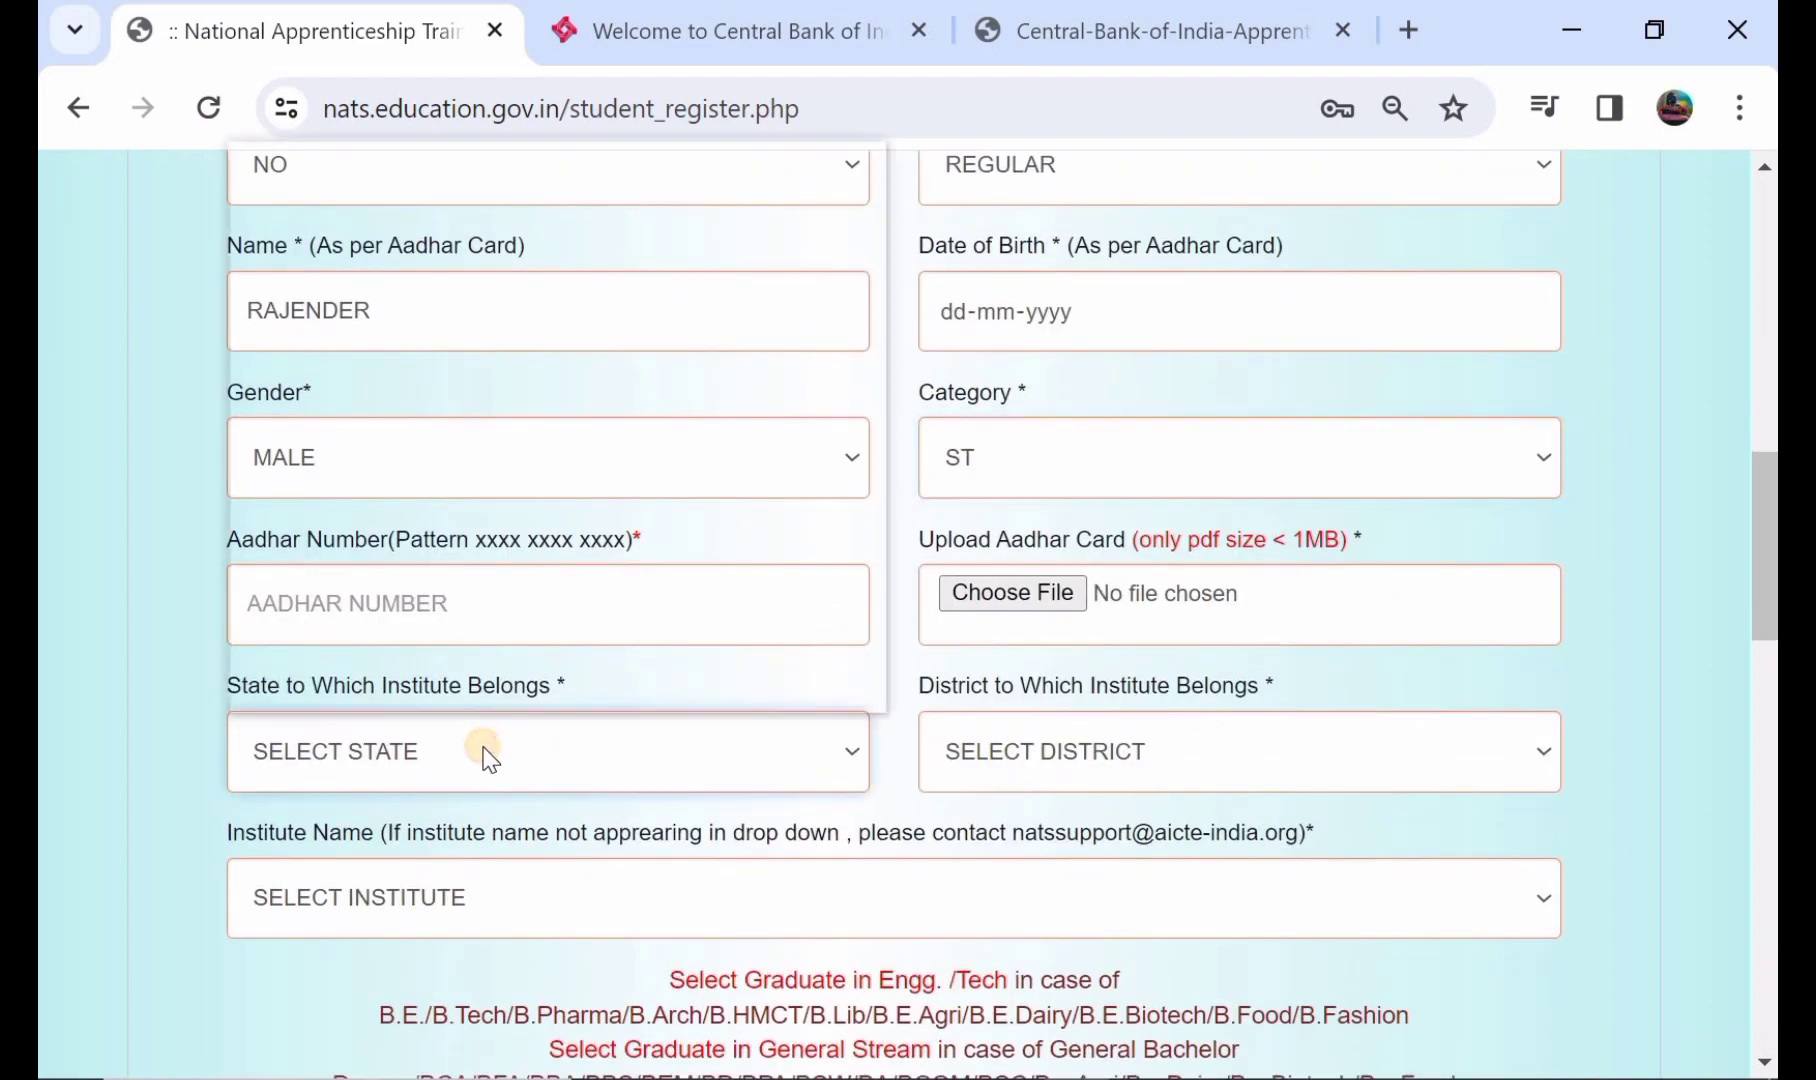
scroll(566, 595, down, 5)
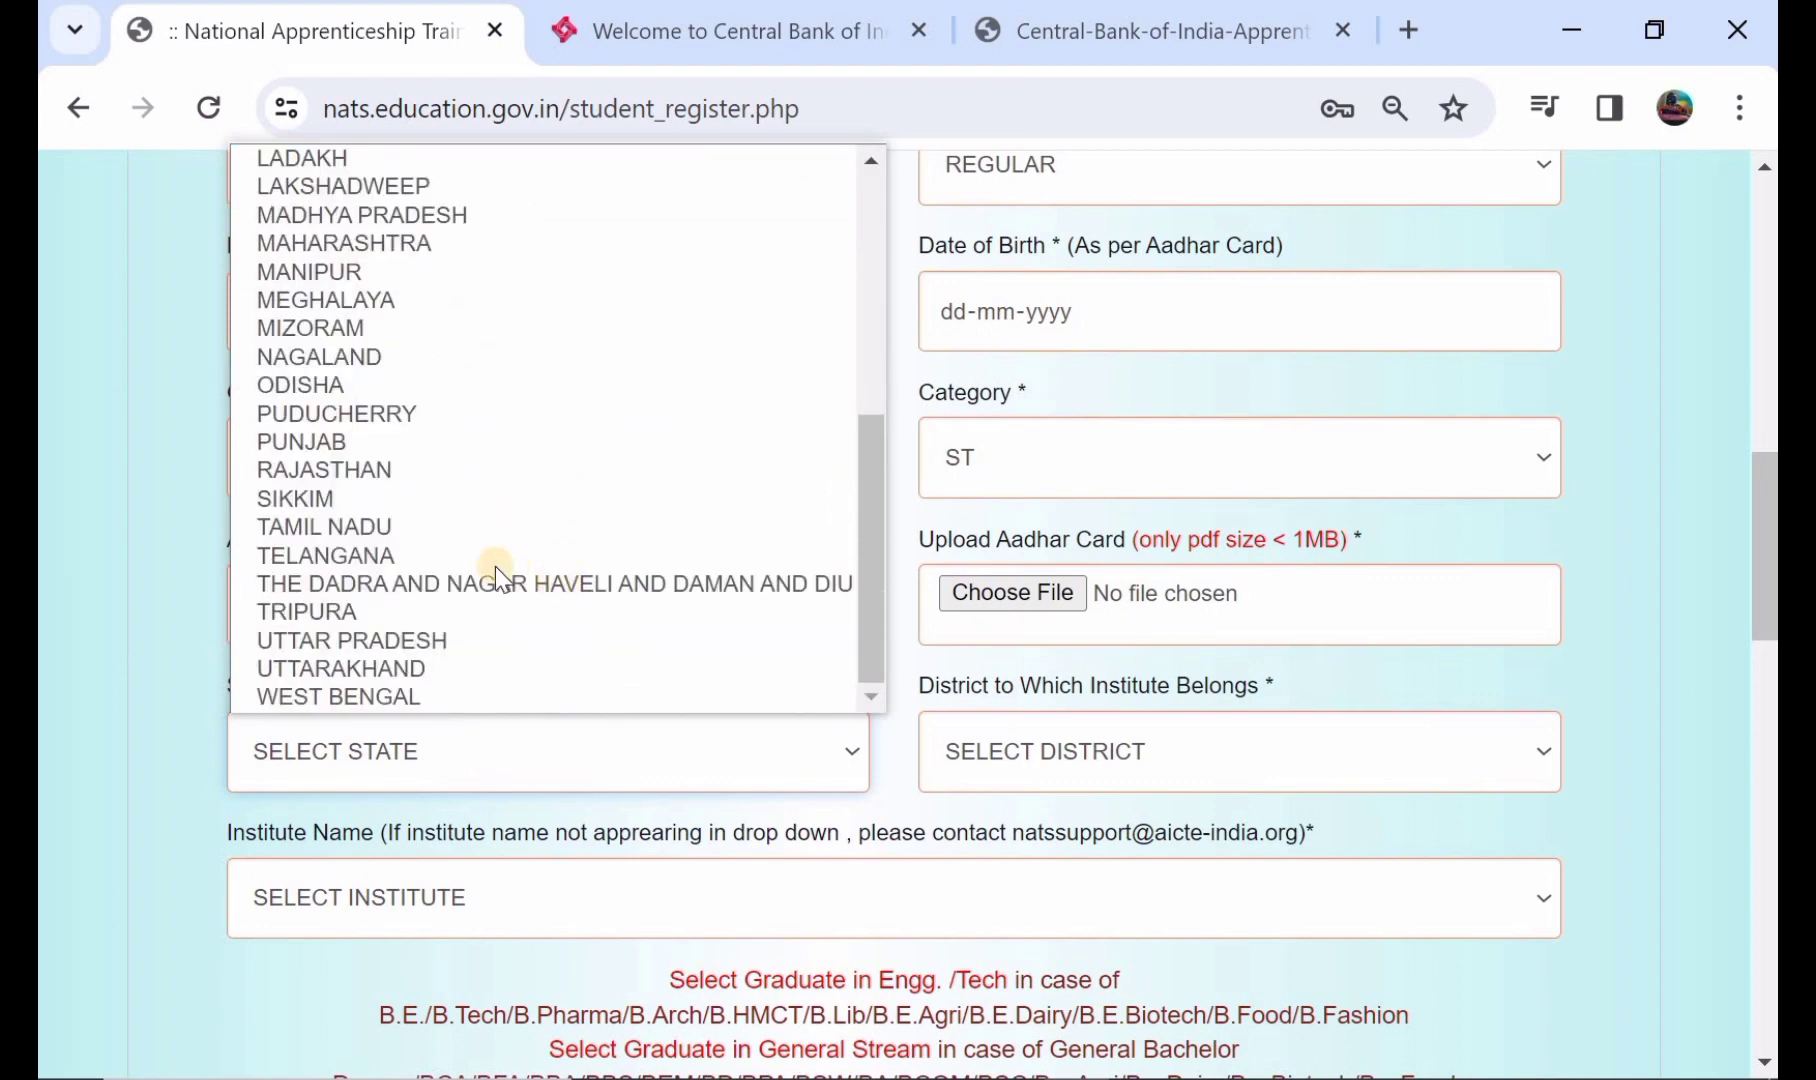
key(Escape)
click(489, 565)
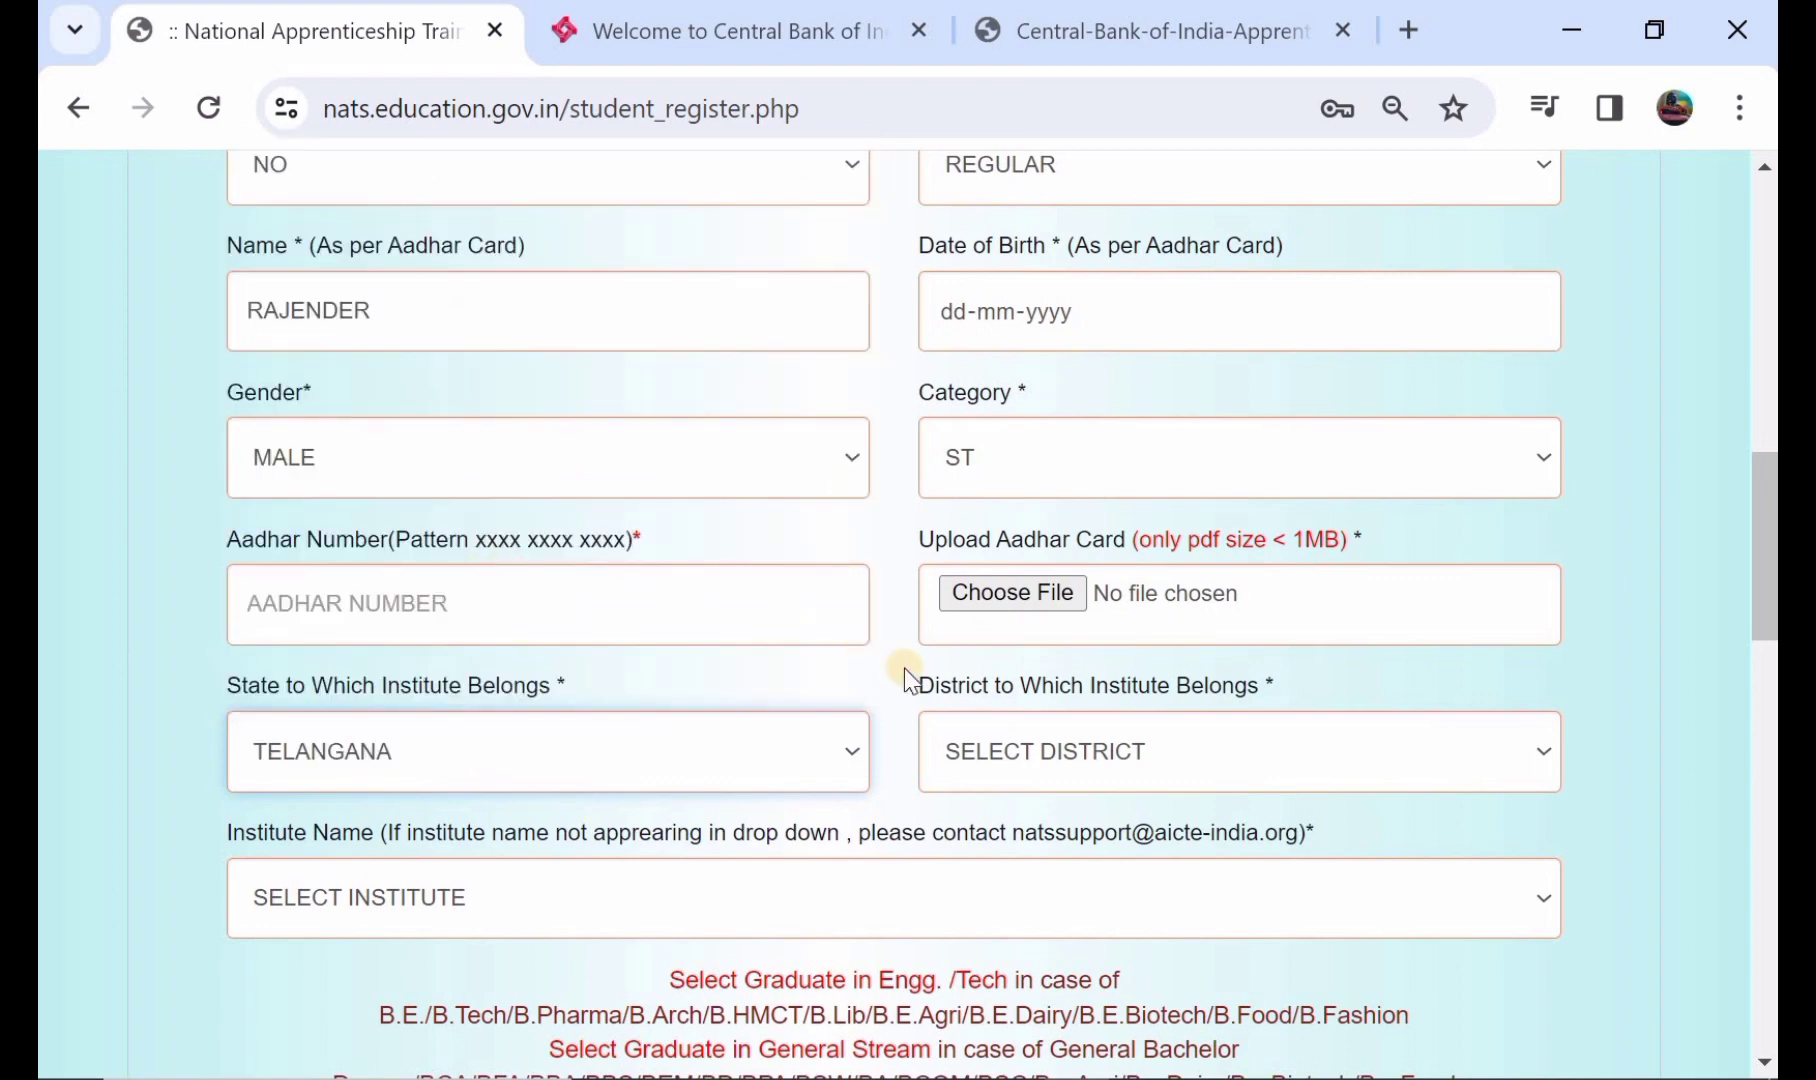
click(1046, 752)
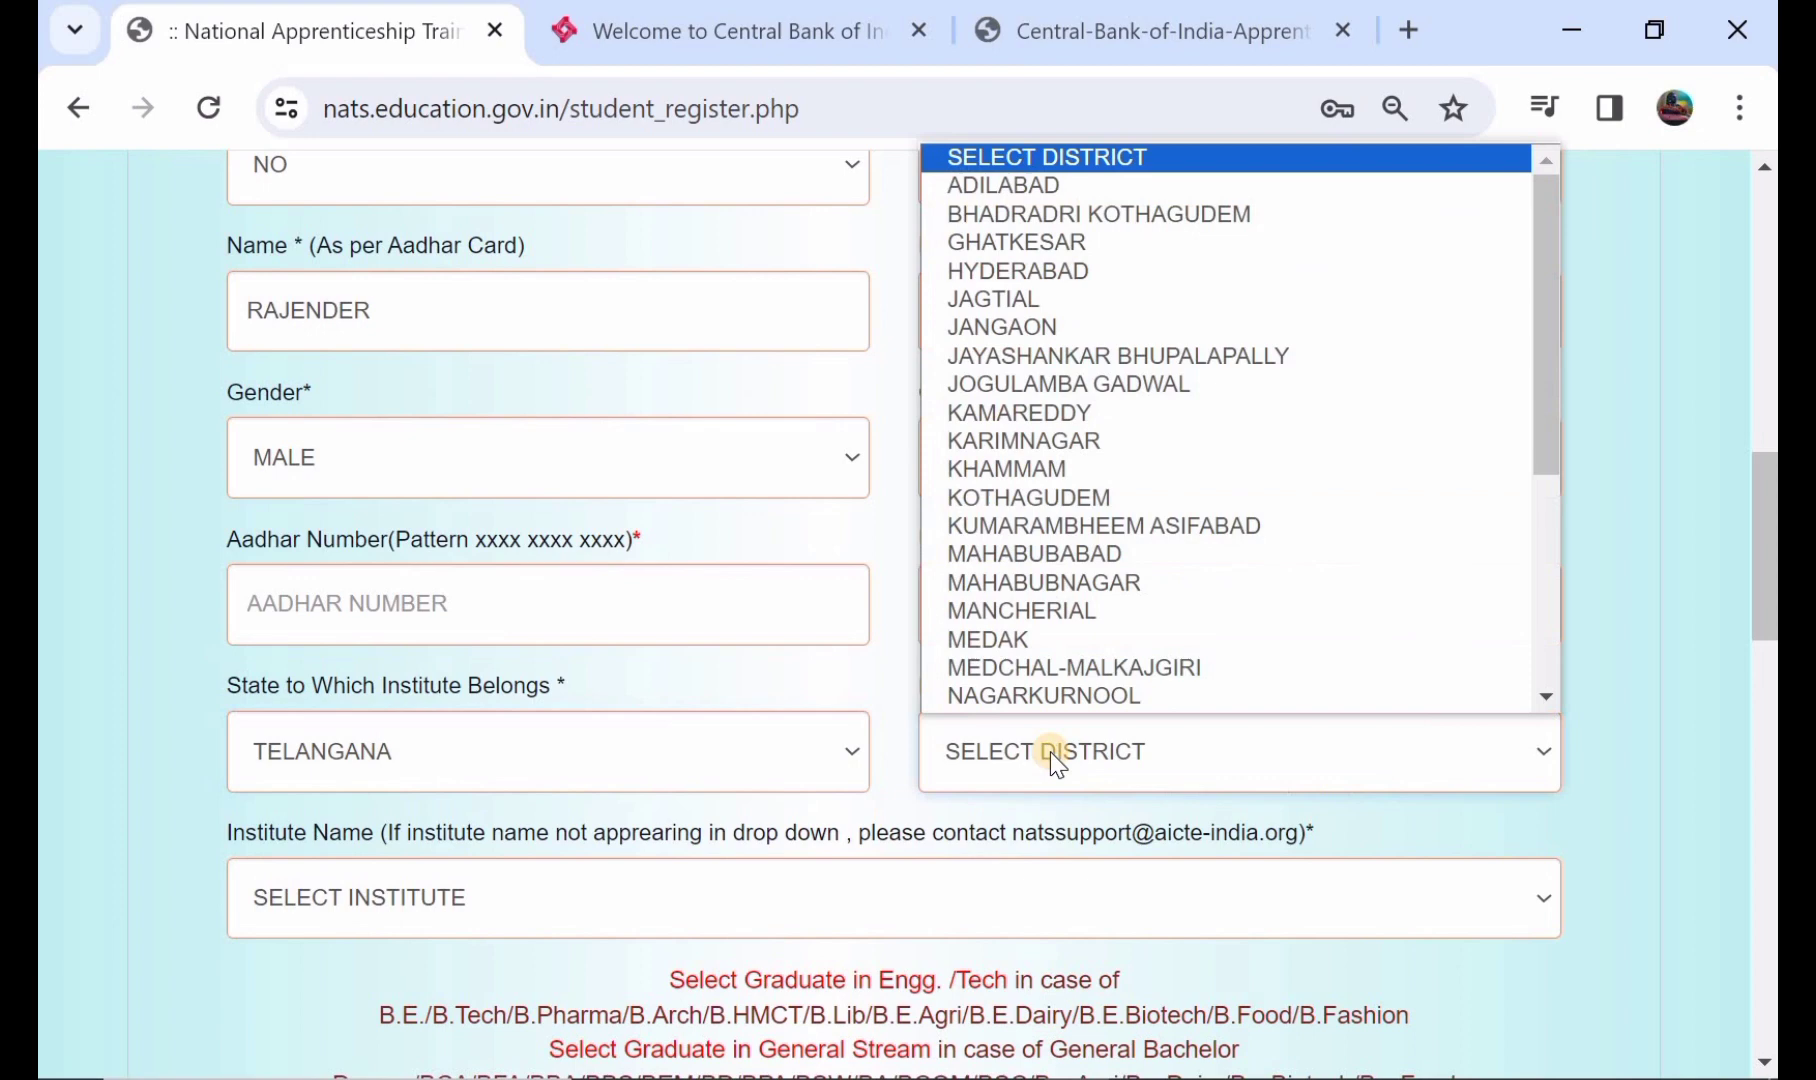
click(1145, 556)
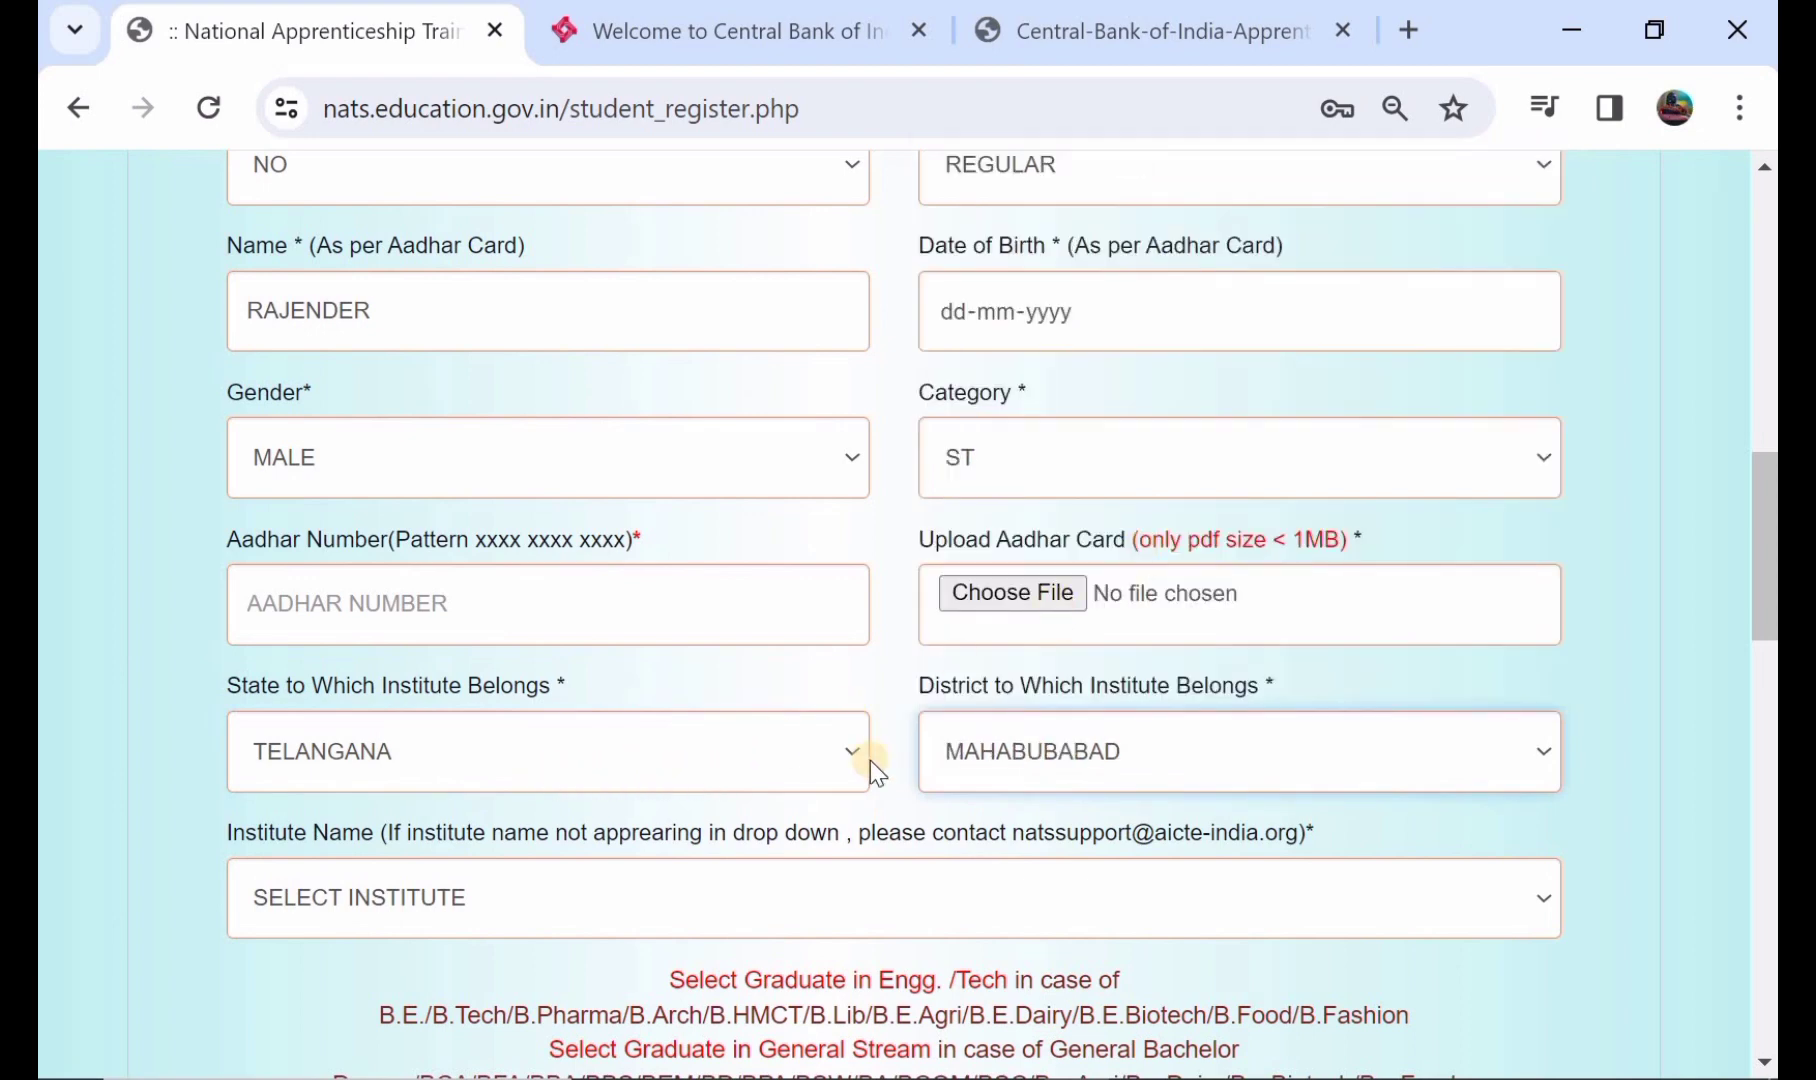
scroll(1070, 772, down, 1)
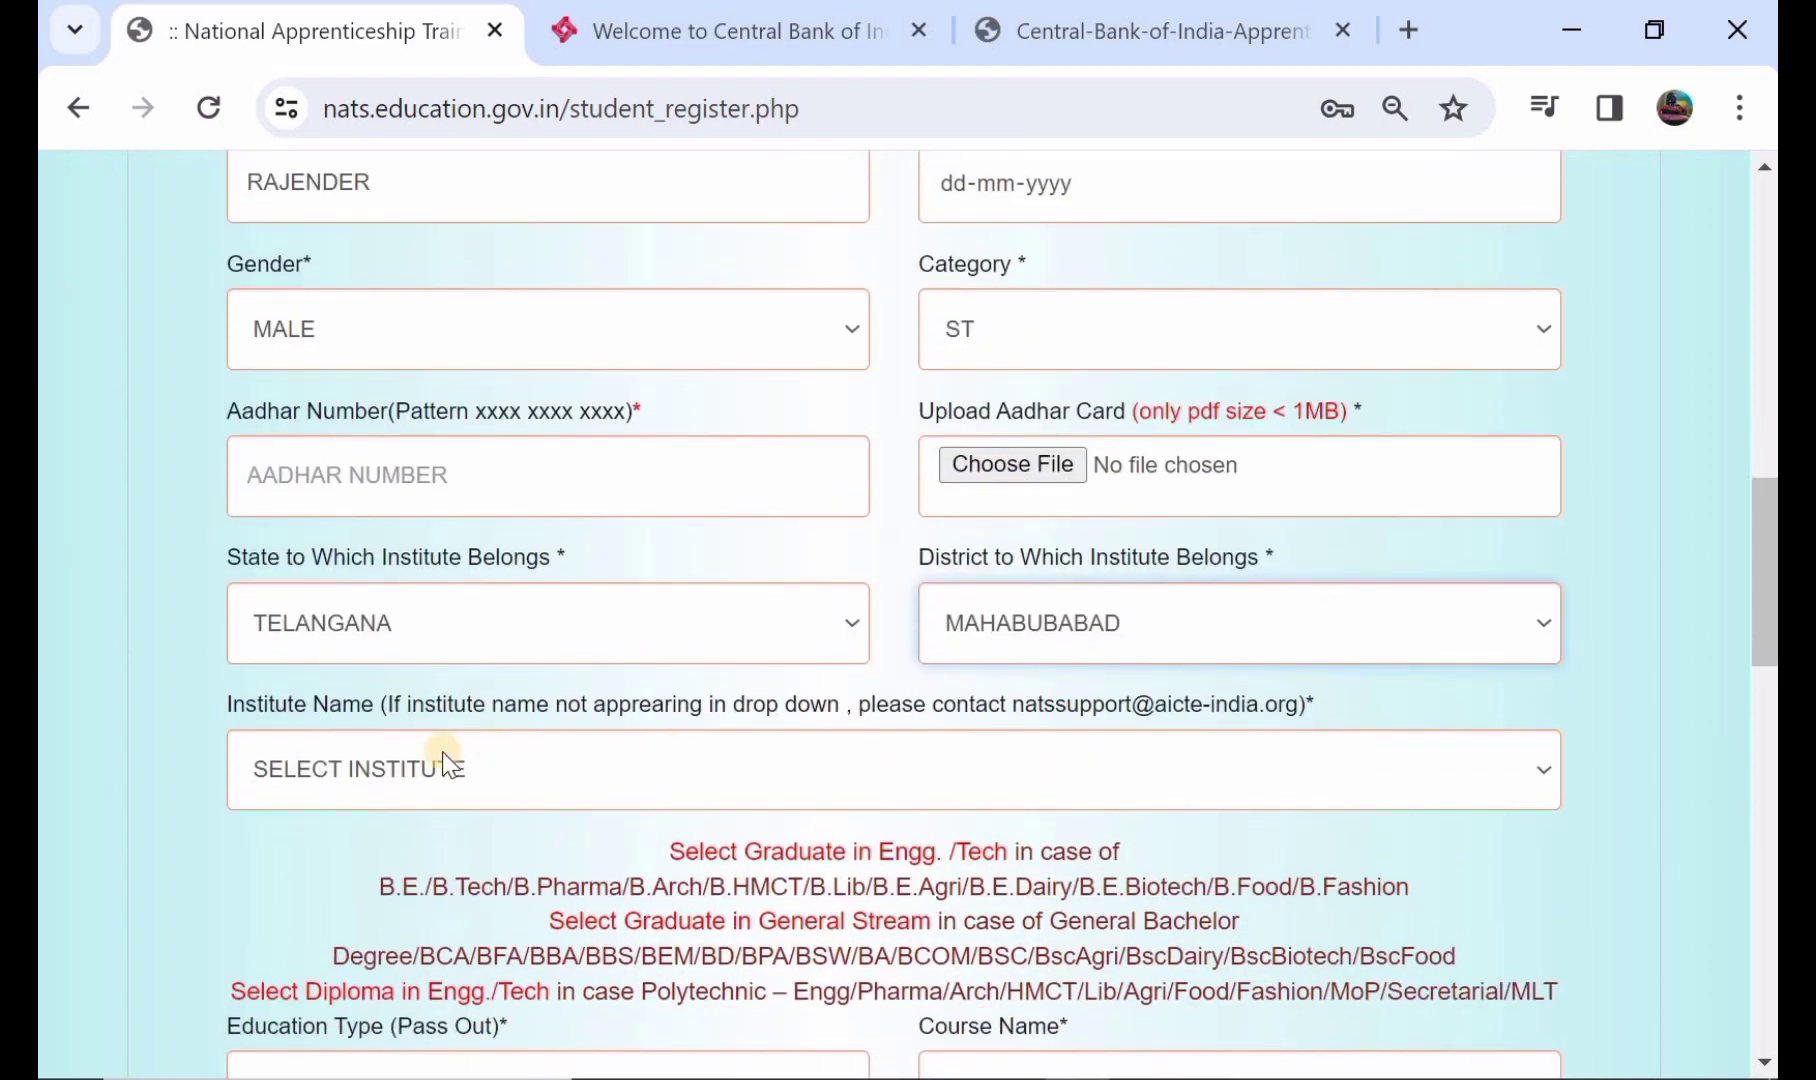
- Choose SRI VIVEKANANDA COLLEGE OF ELEMENTARY EDUCATION, MAHABUBABAD as the institute
click(507, 757)
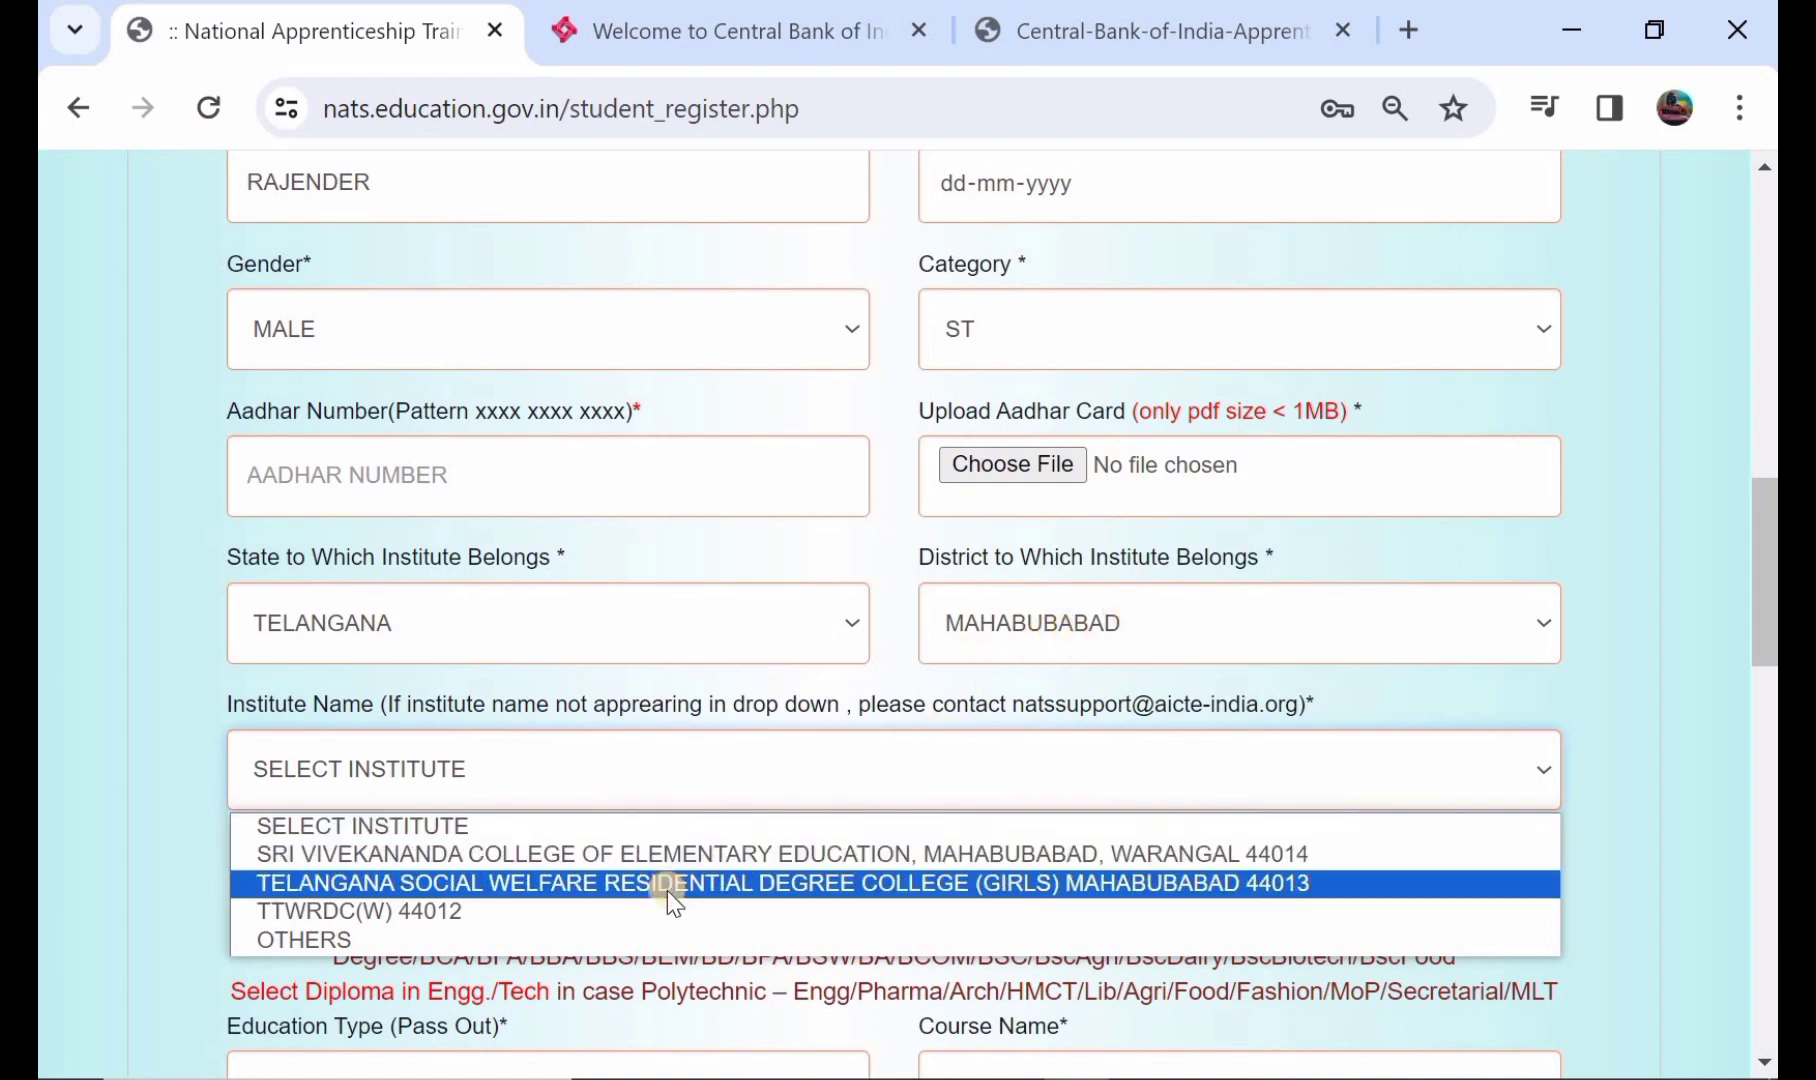
click(672, 856)
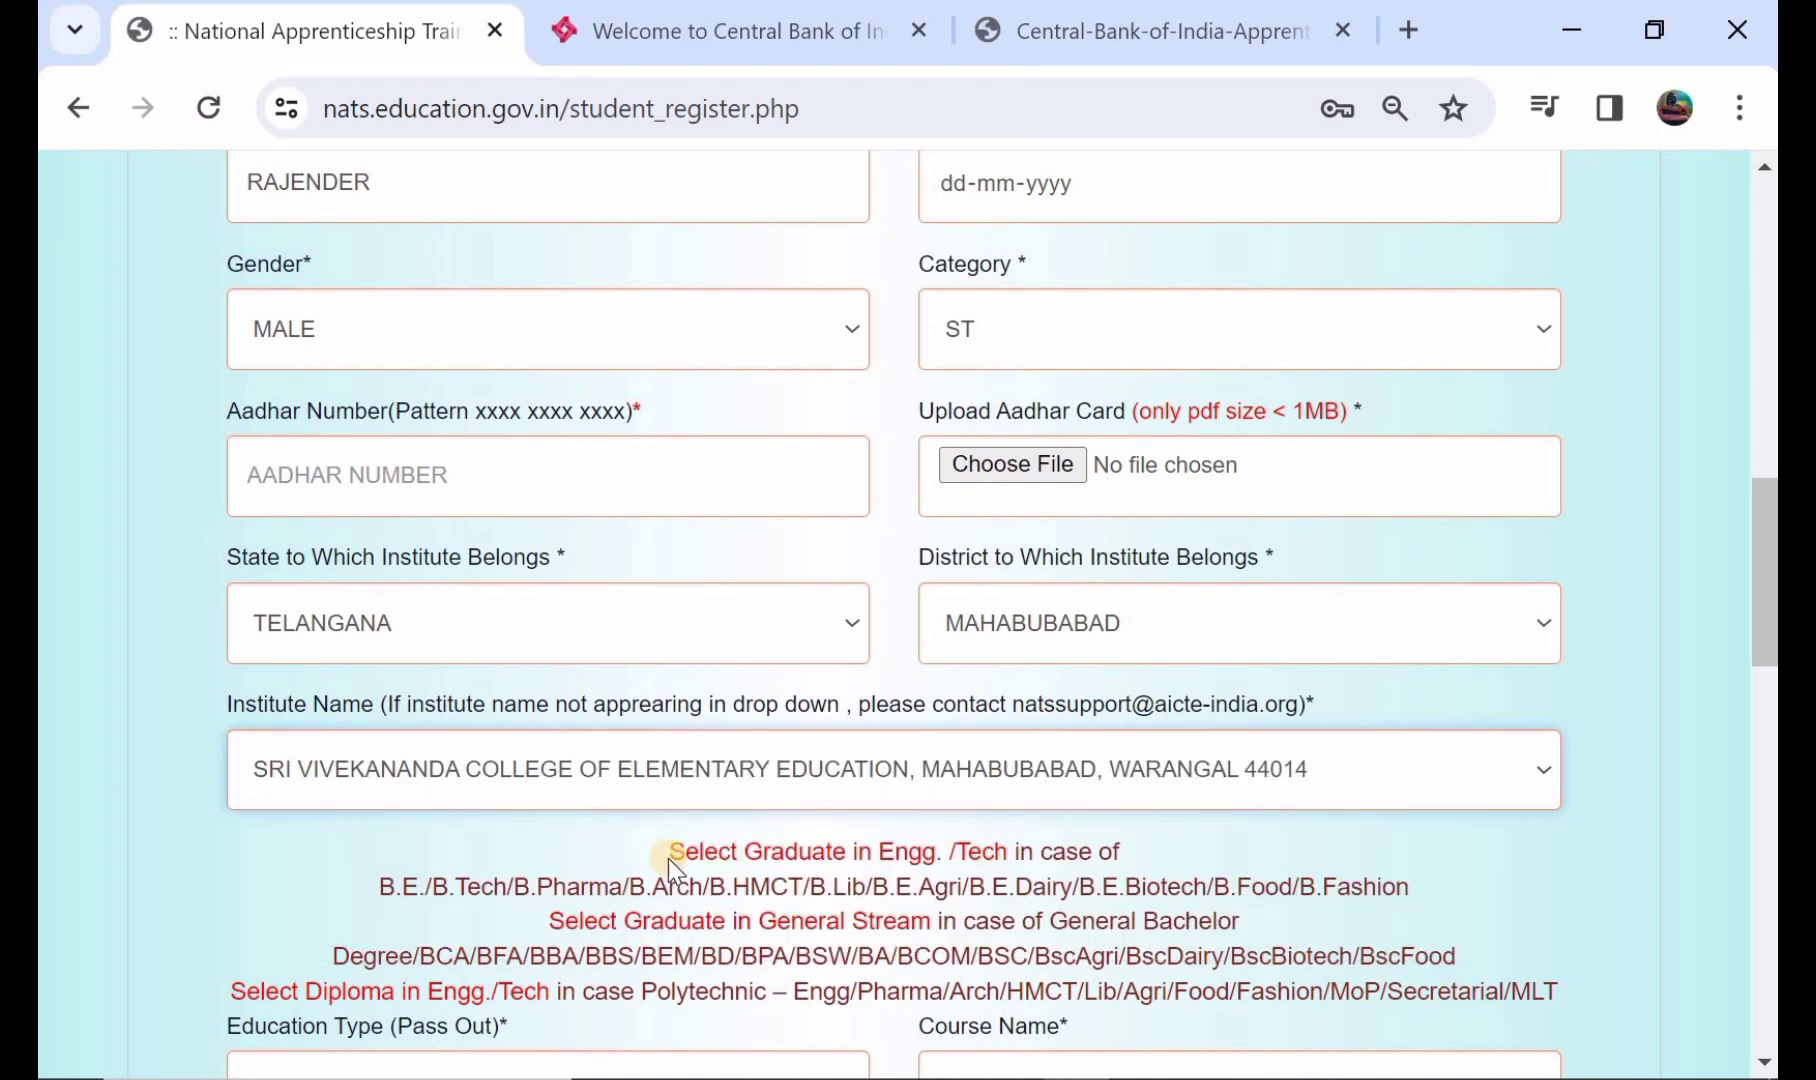
click(668, 770)
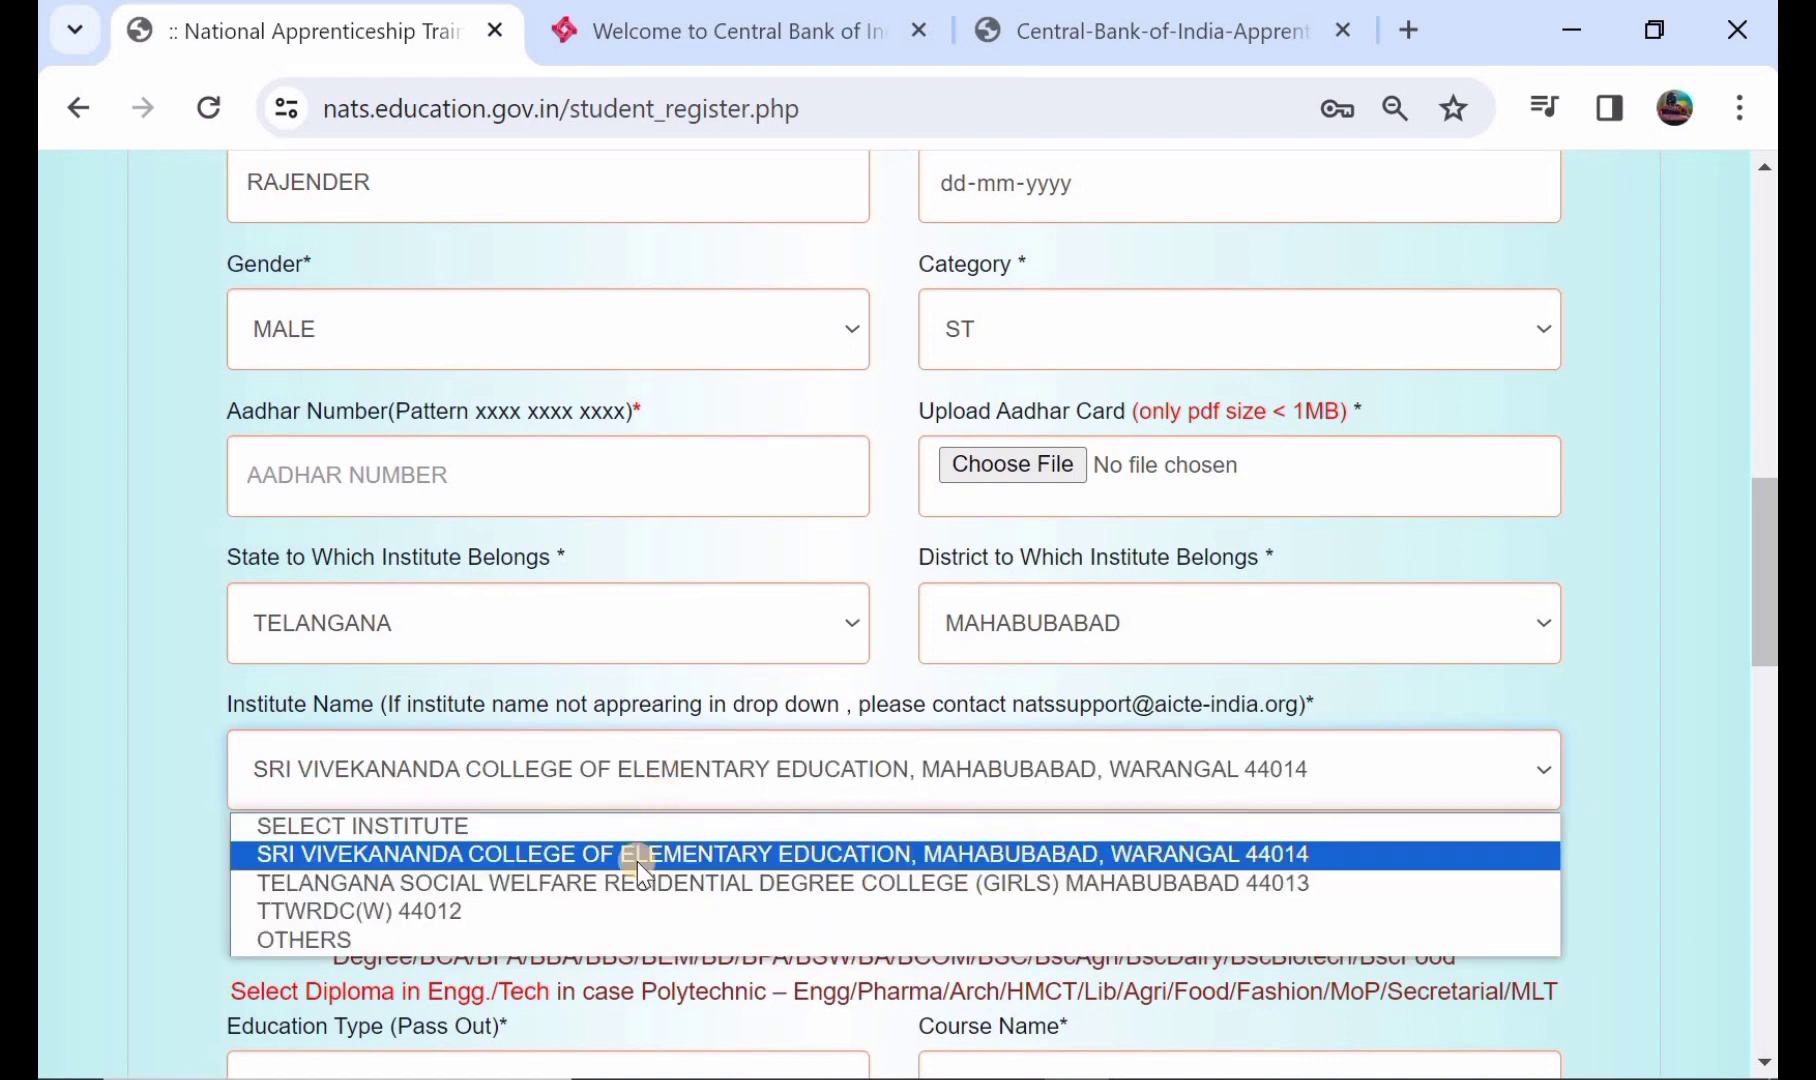
click(631, 936)
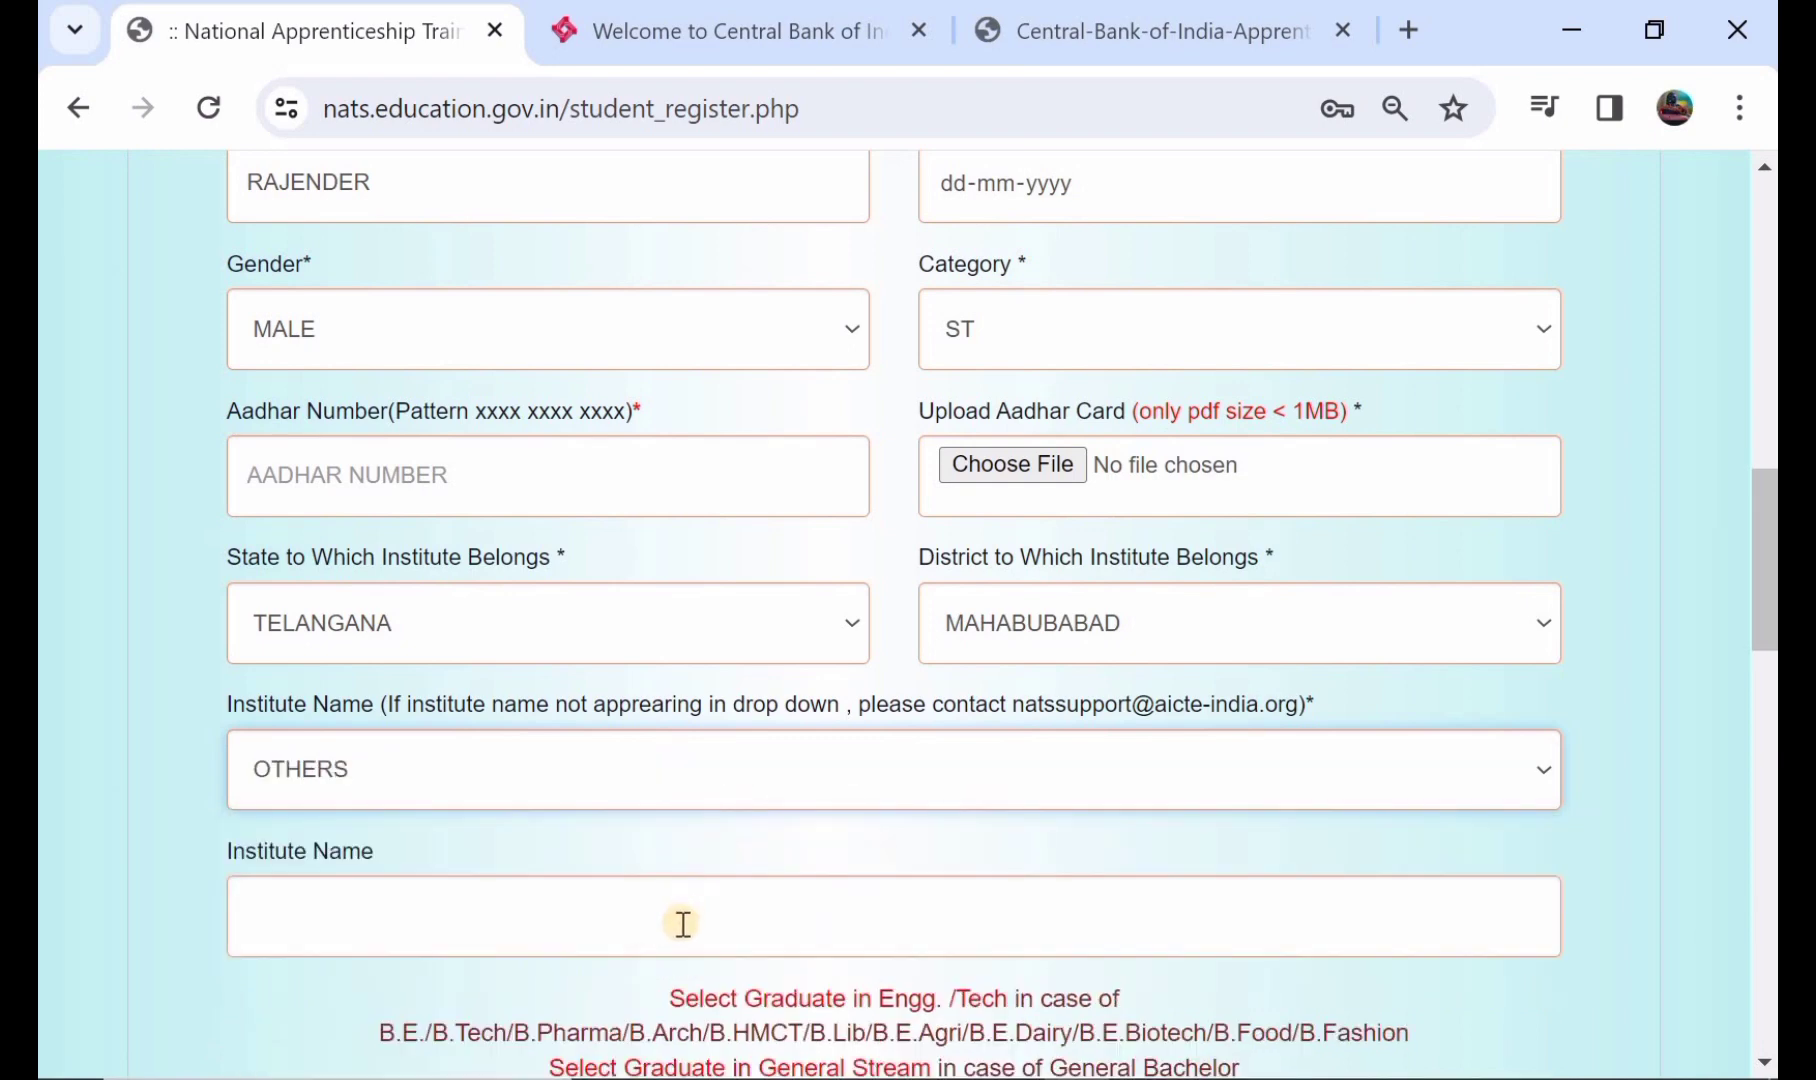
click(749, 785)
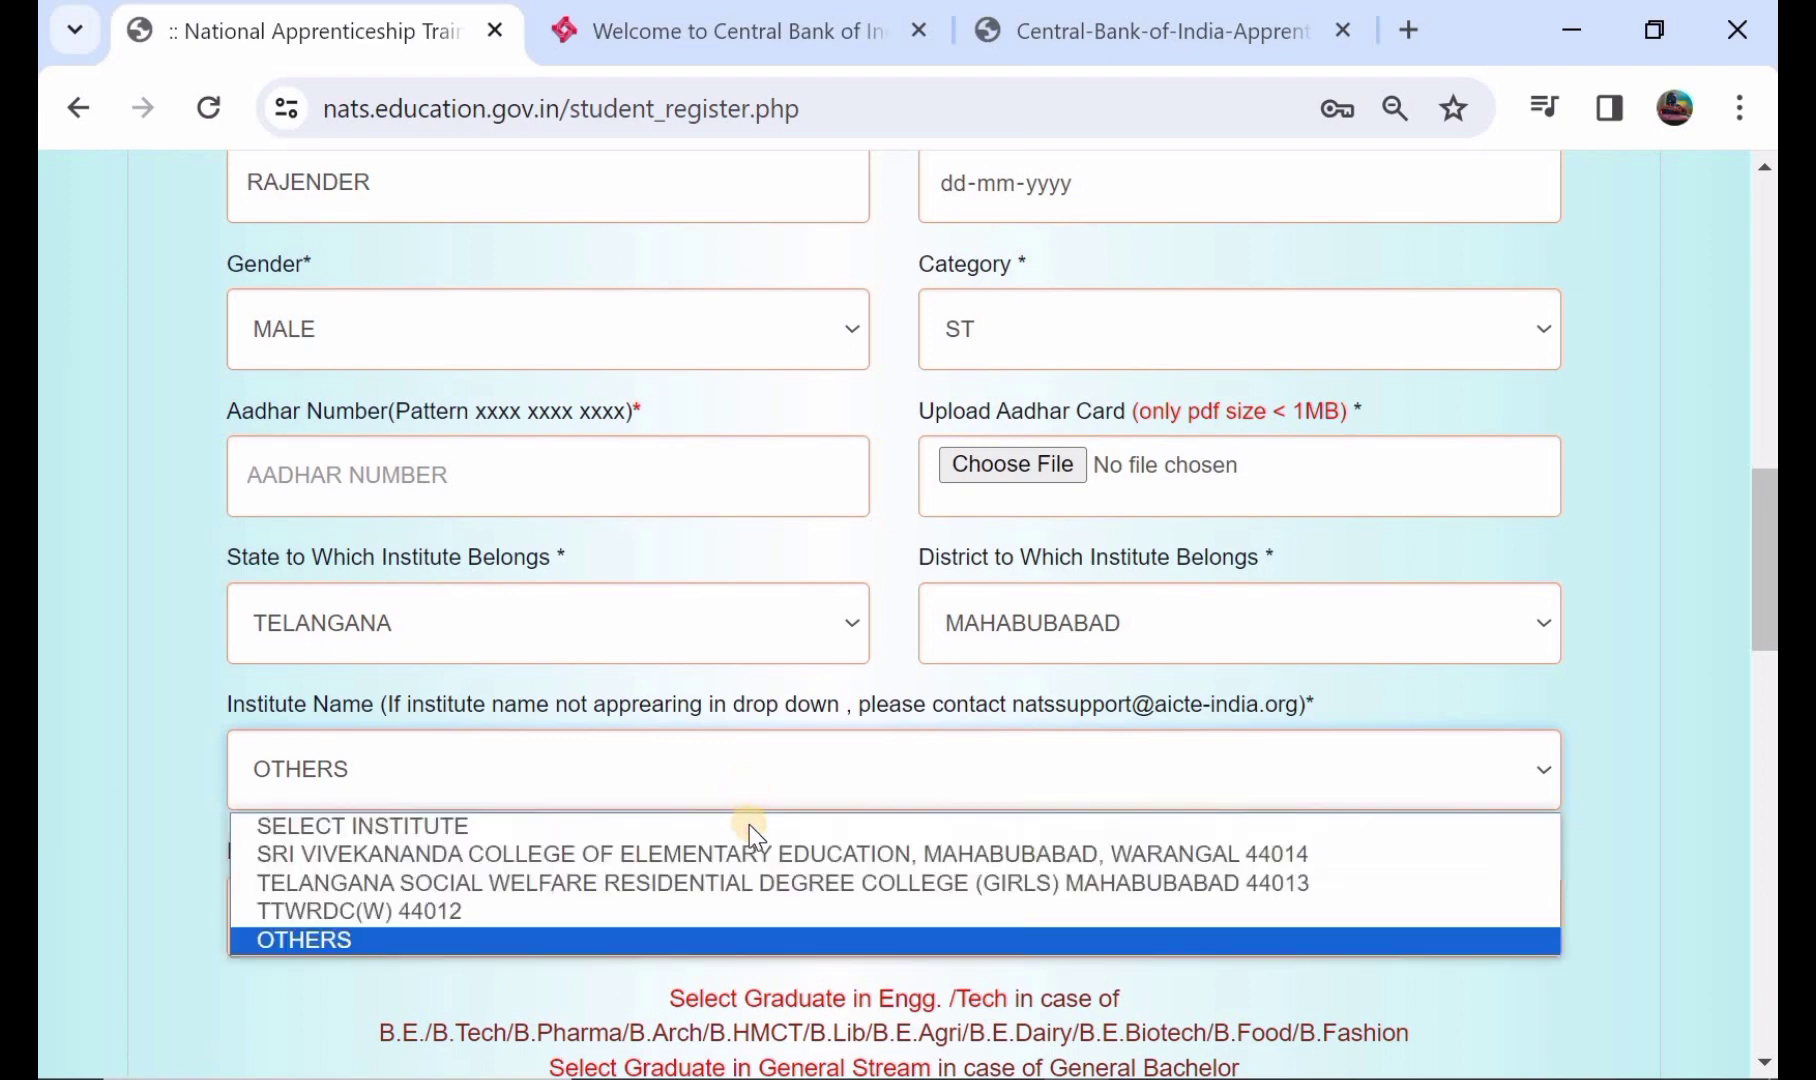
click(755, 852)
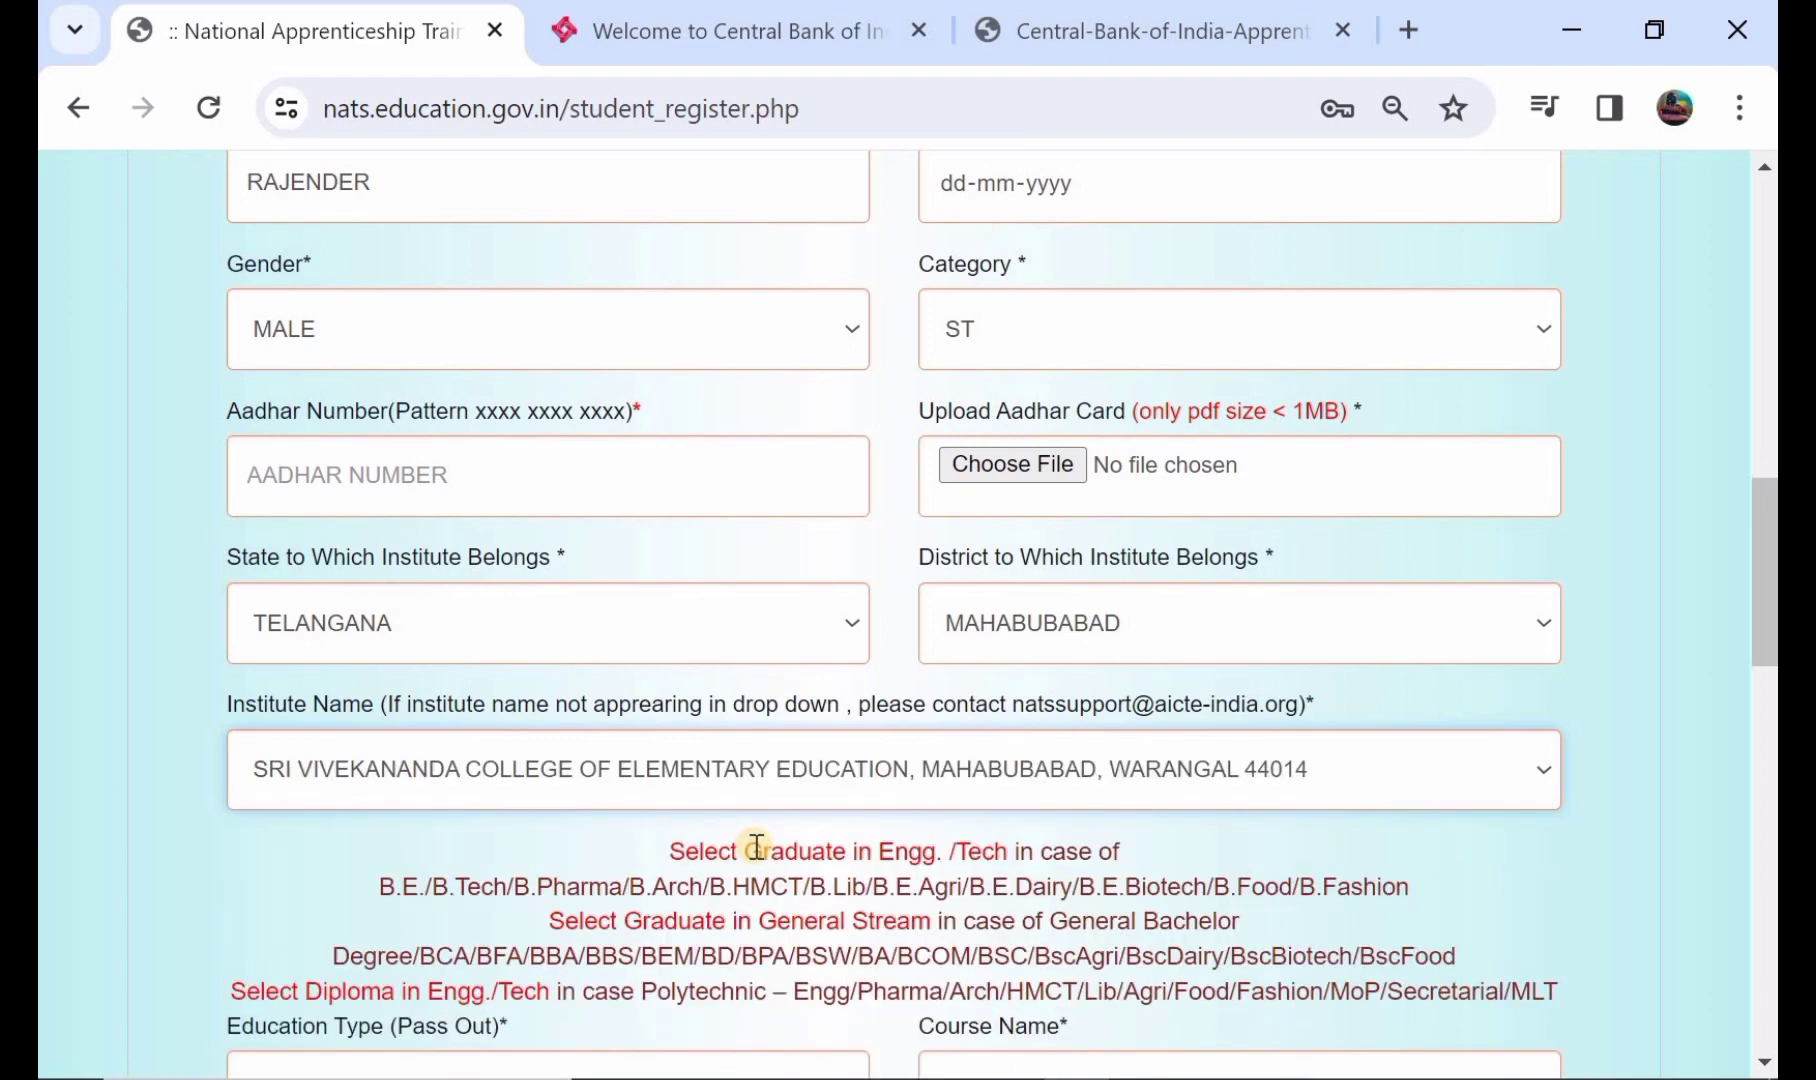
scroll(757, 847, down, 3)
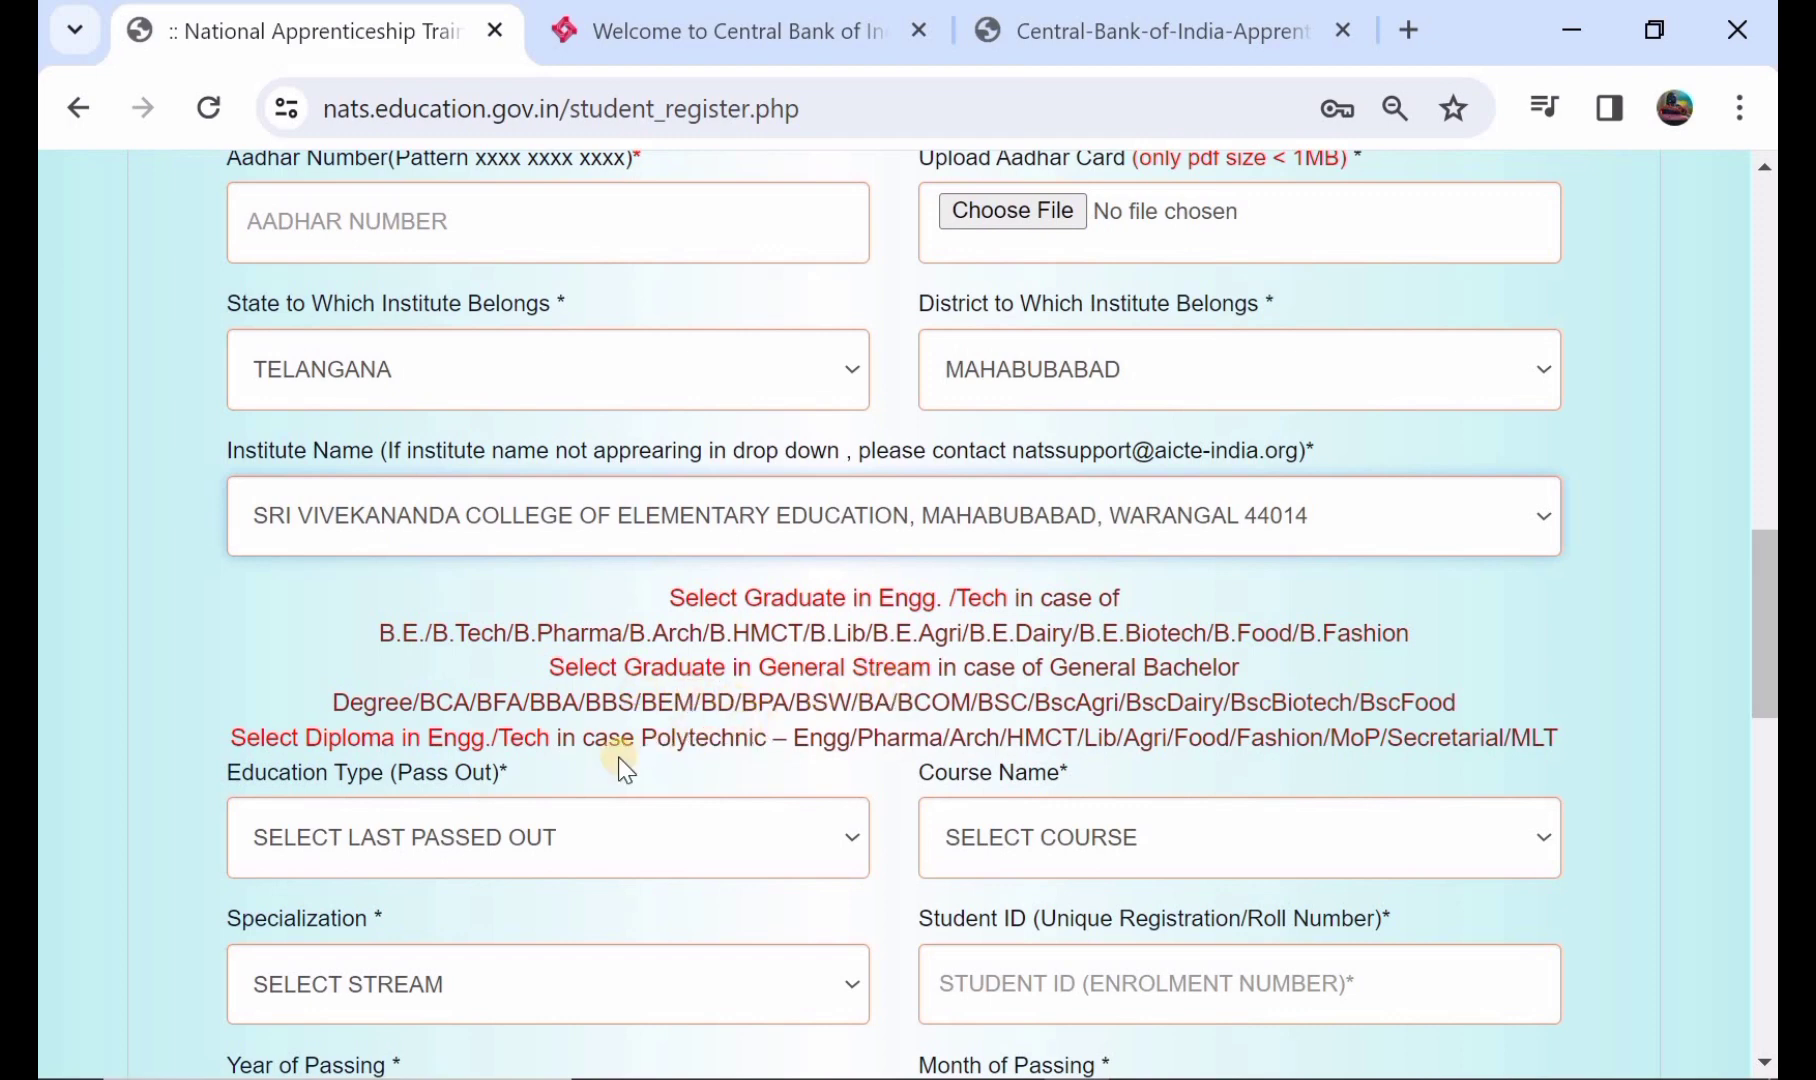
- Set education type to GRADUATE IN GENERAL STREAM and confirm a general bachelor degree
scroll(688, 795, down, 1)
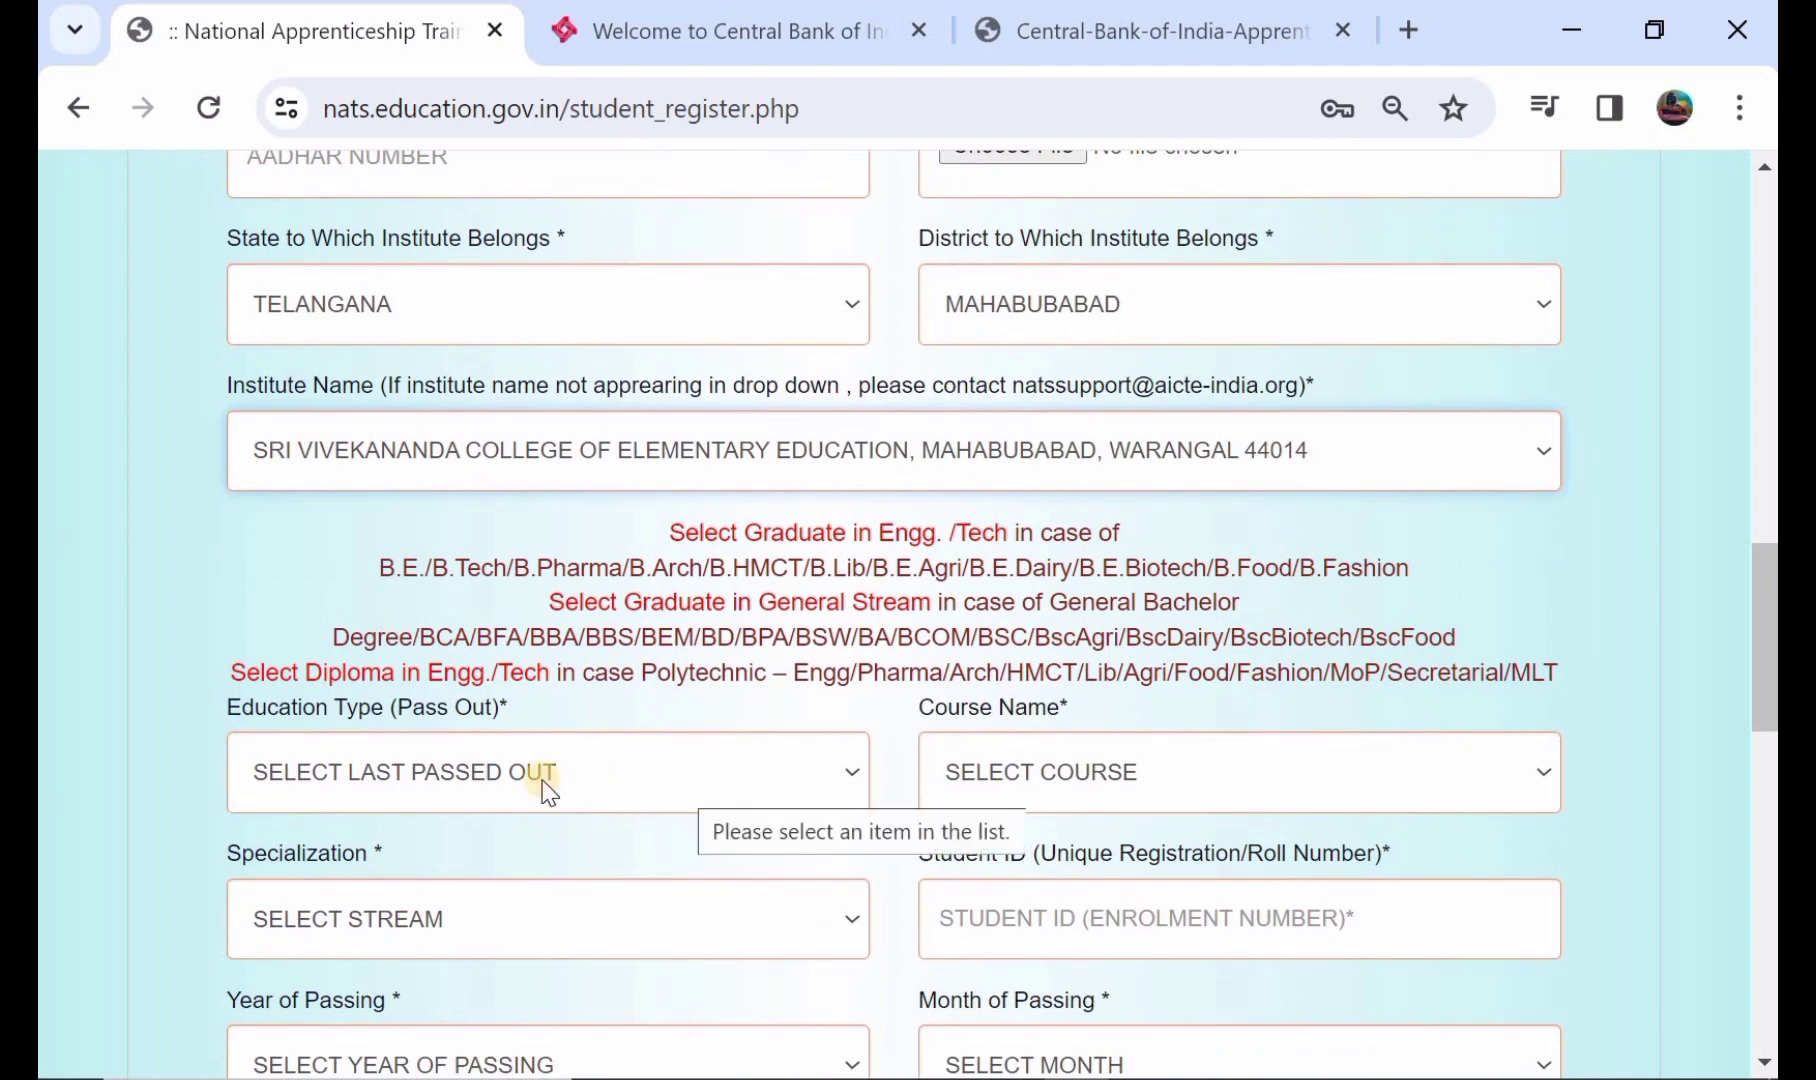
click(473, 792)
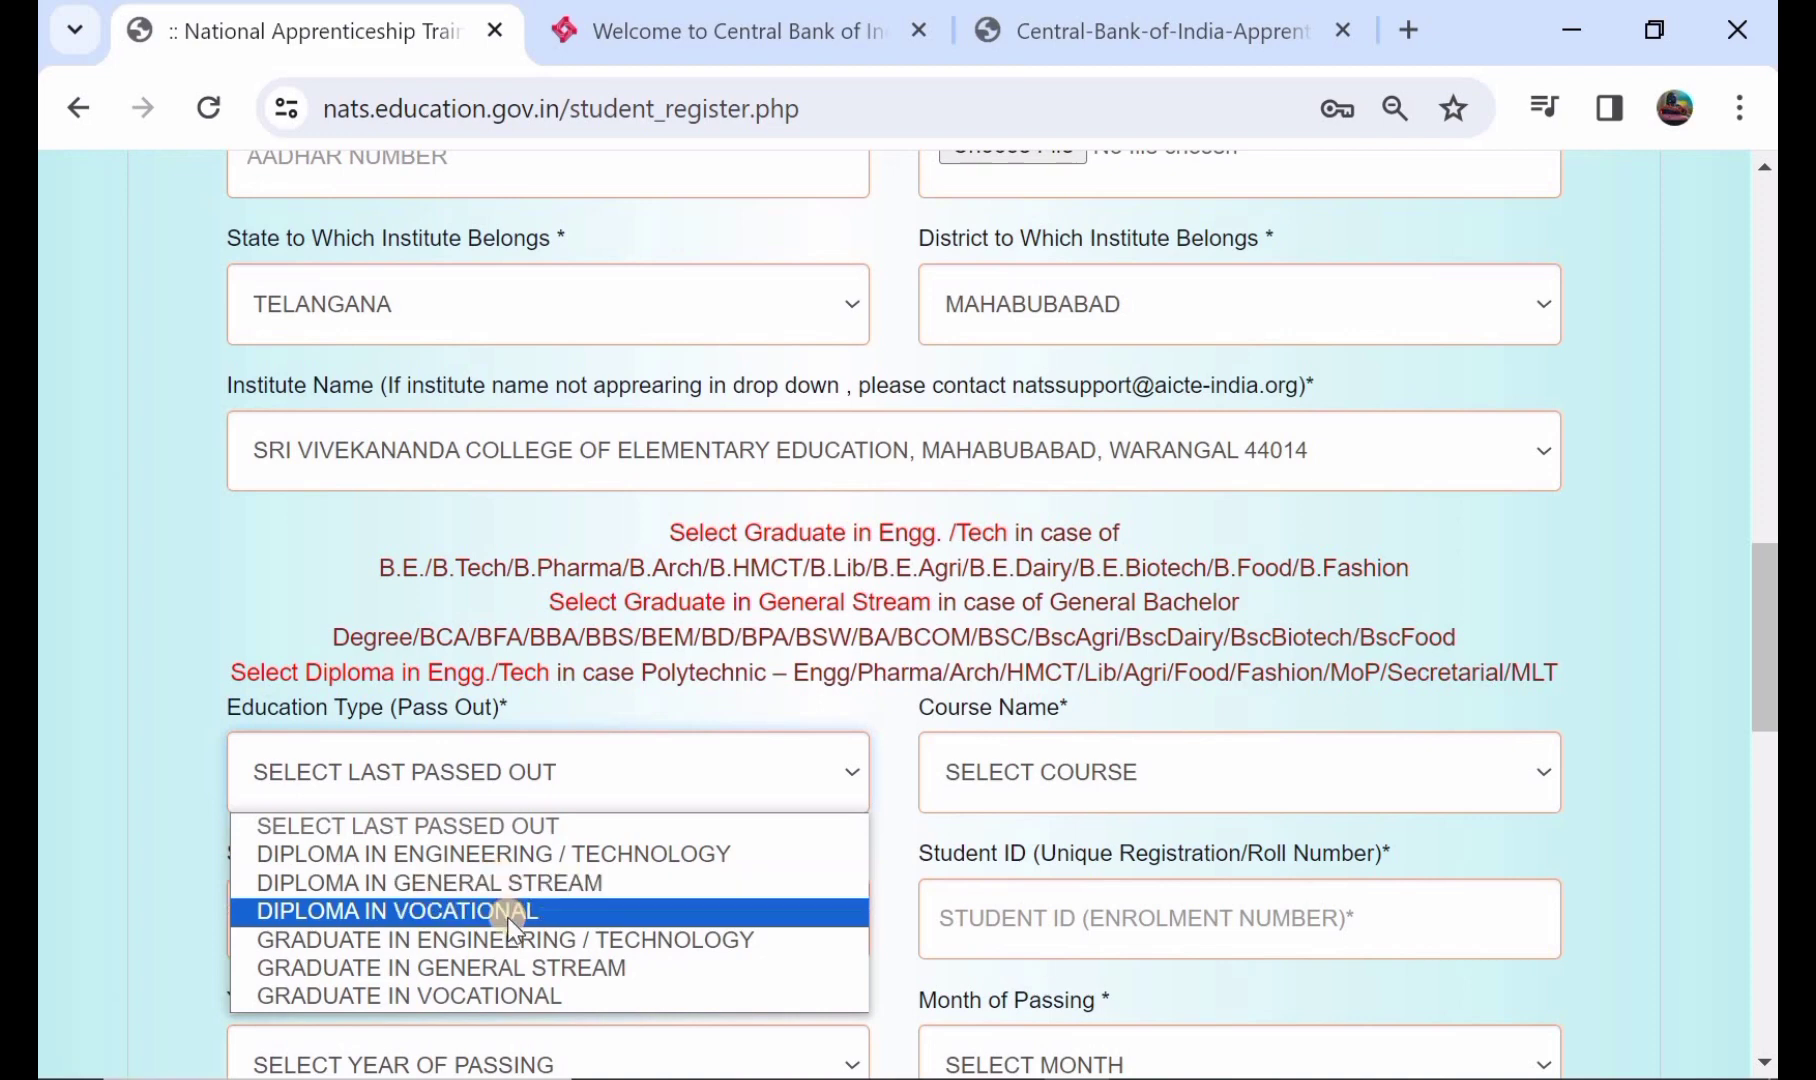
click(552, 969)
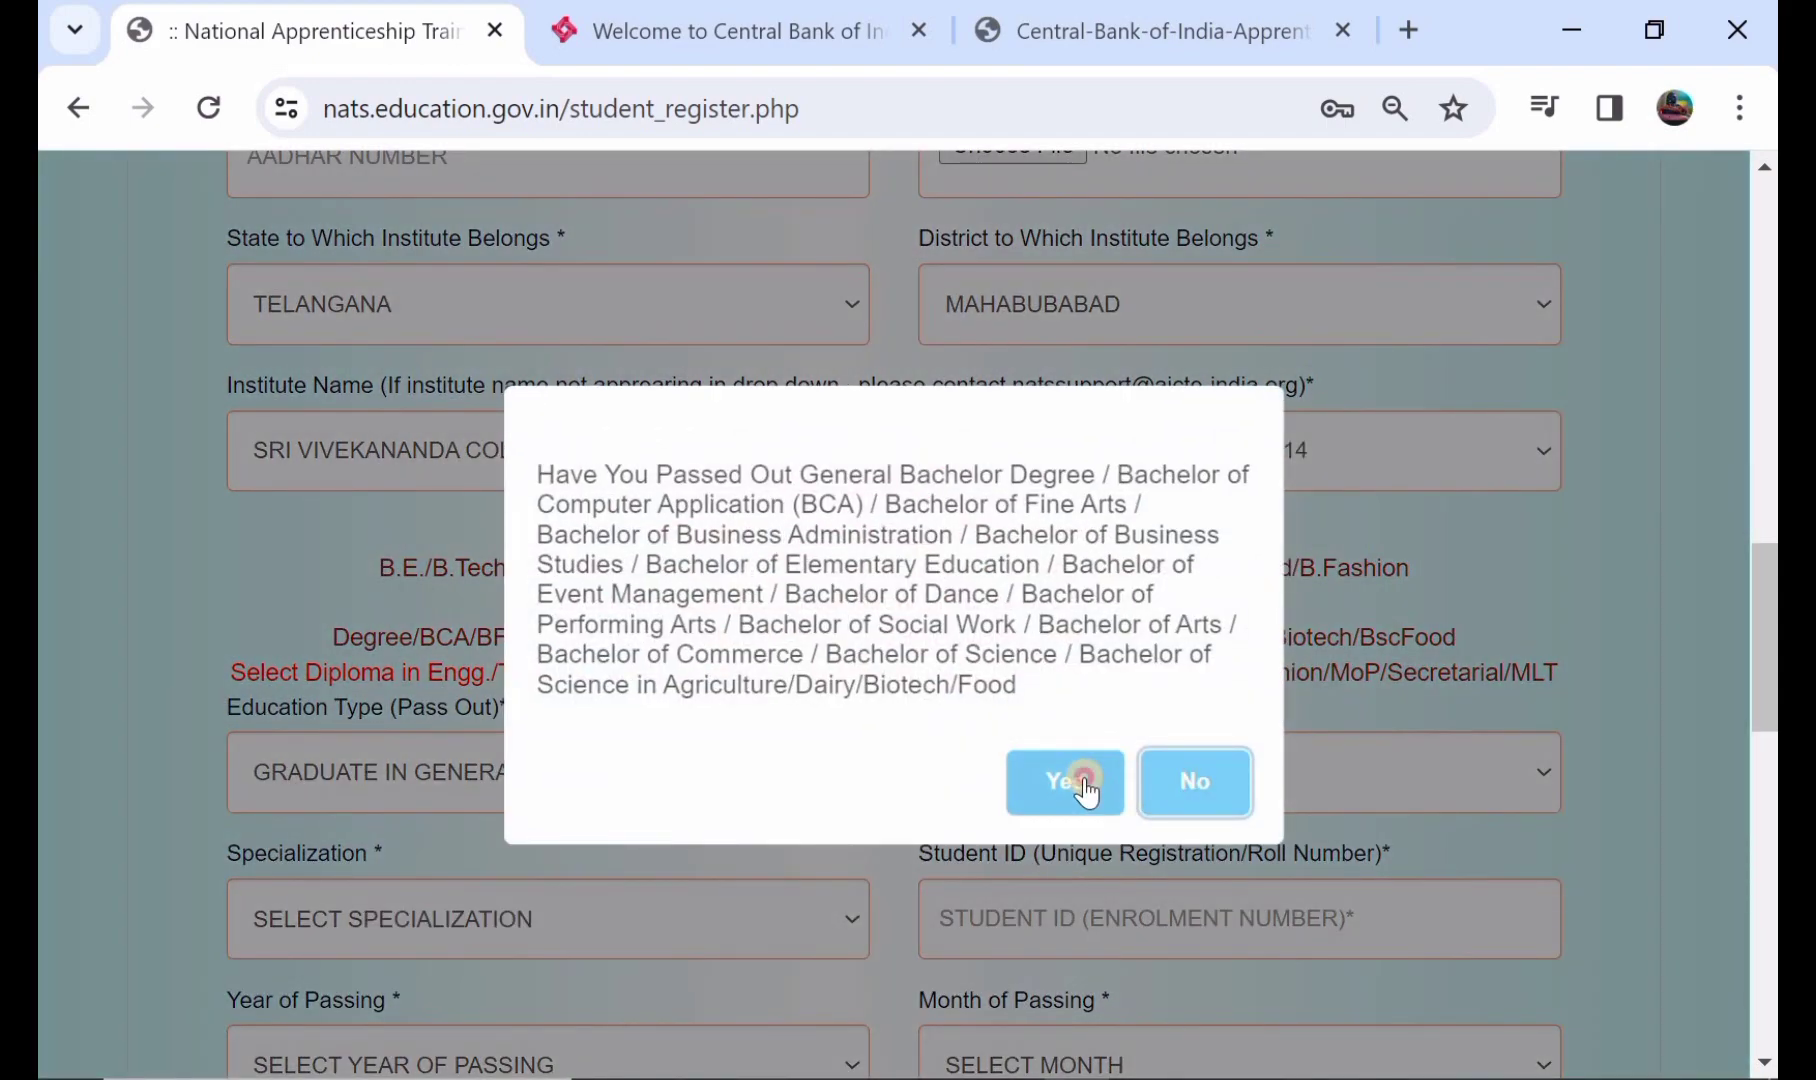
click(1102, 790)
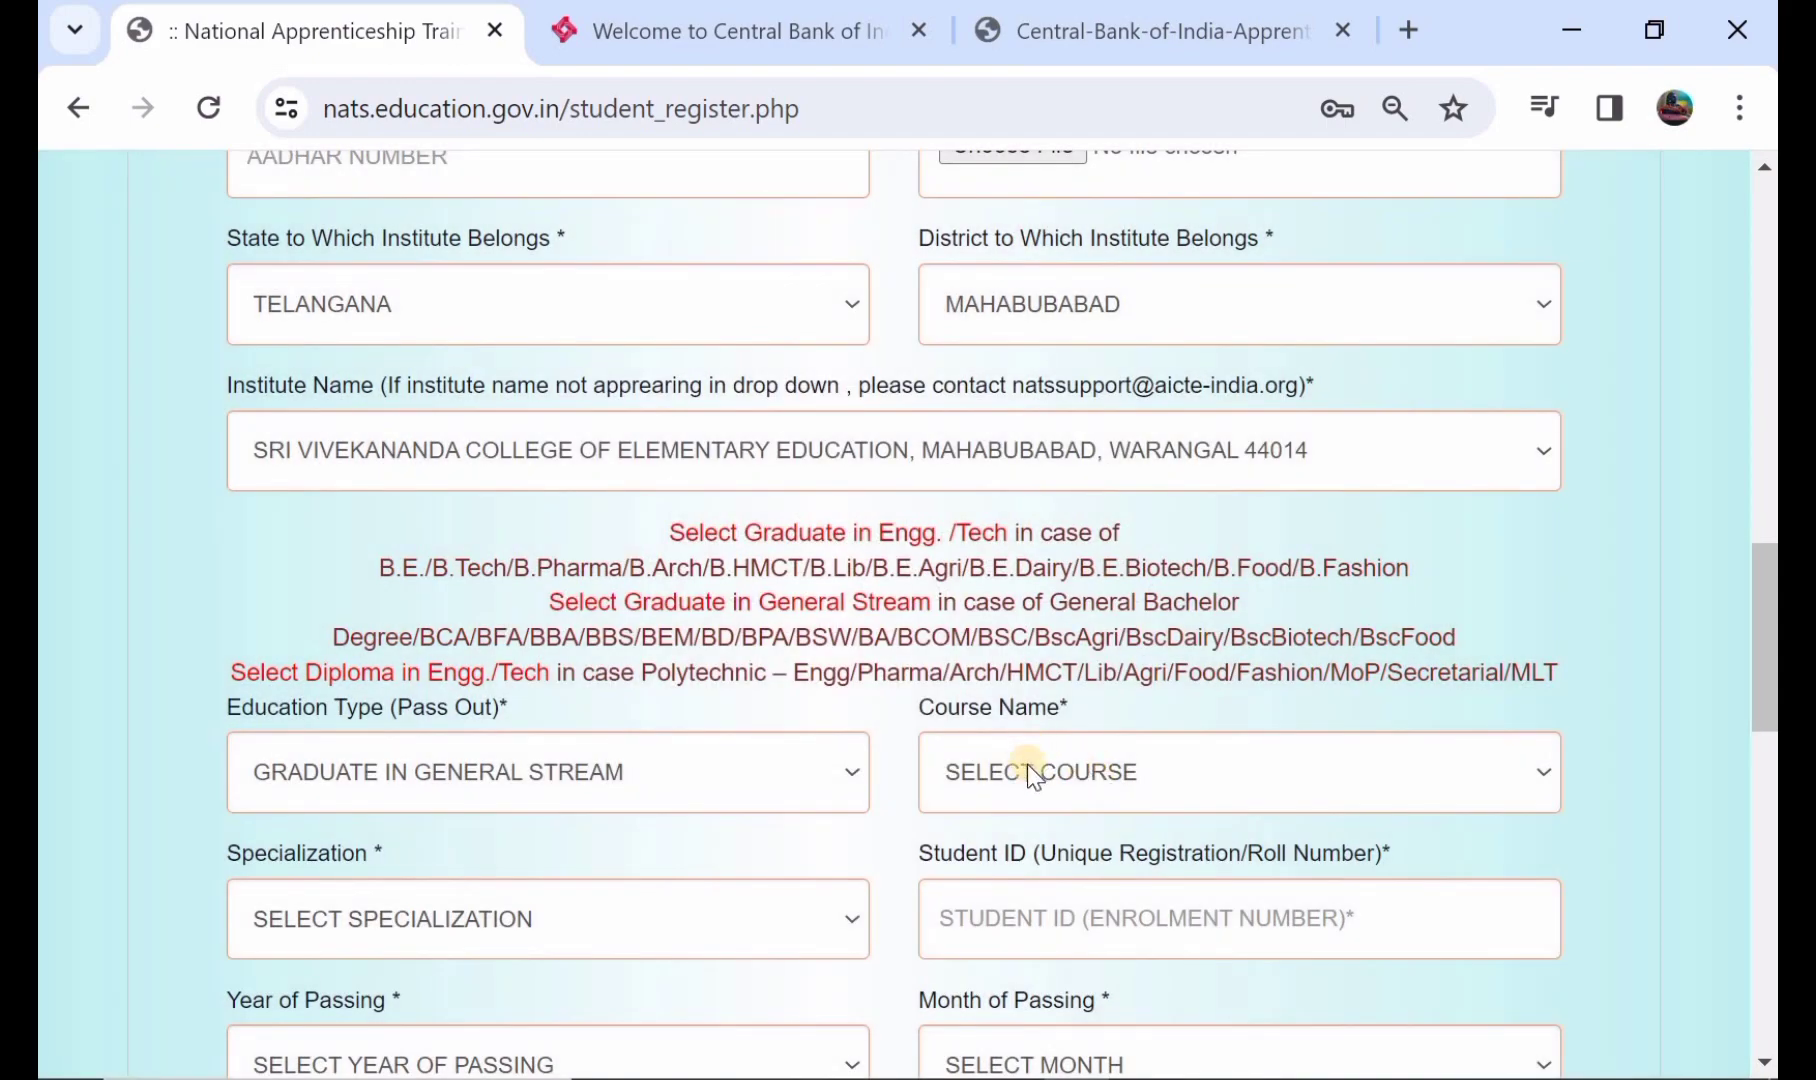
- Choose course BACHELOR OF ARTS with specialization ENTREPRENEURSHIP
click(1027, 765)
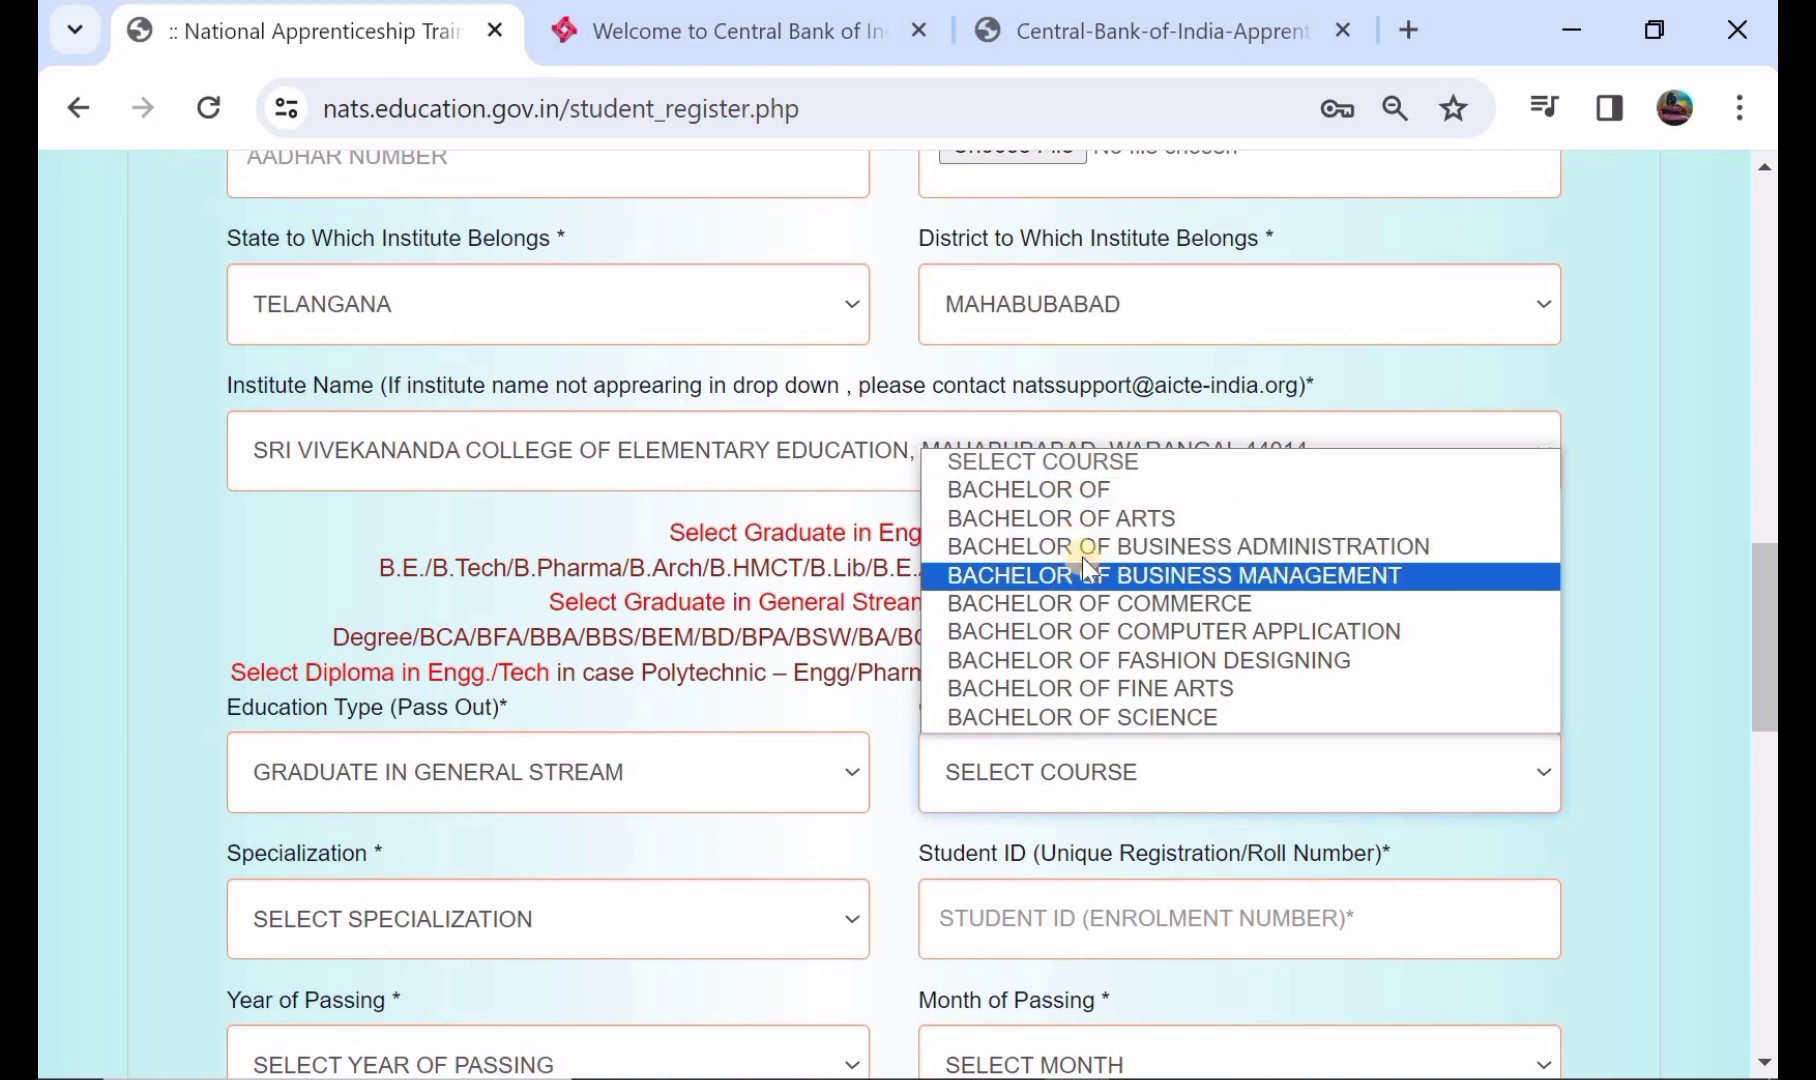
click(1072, 530)
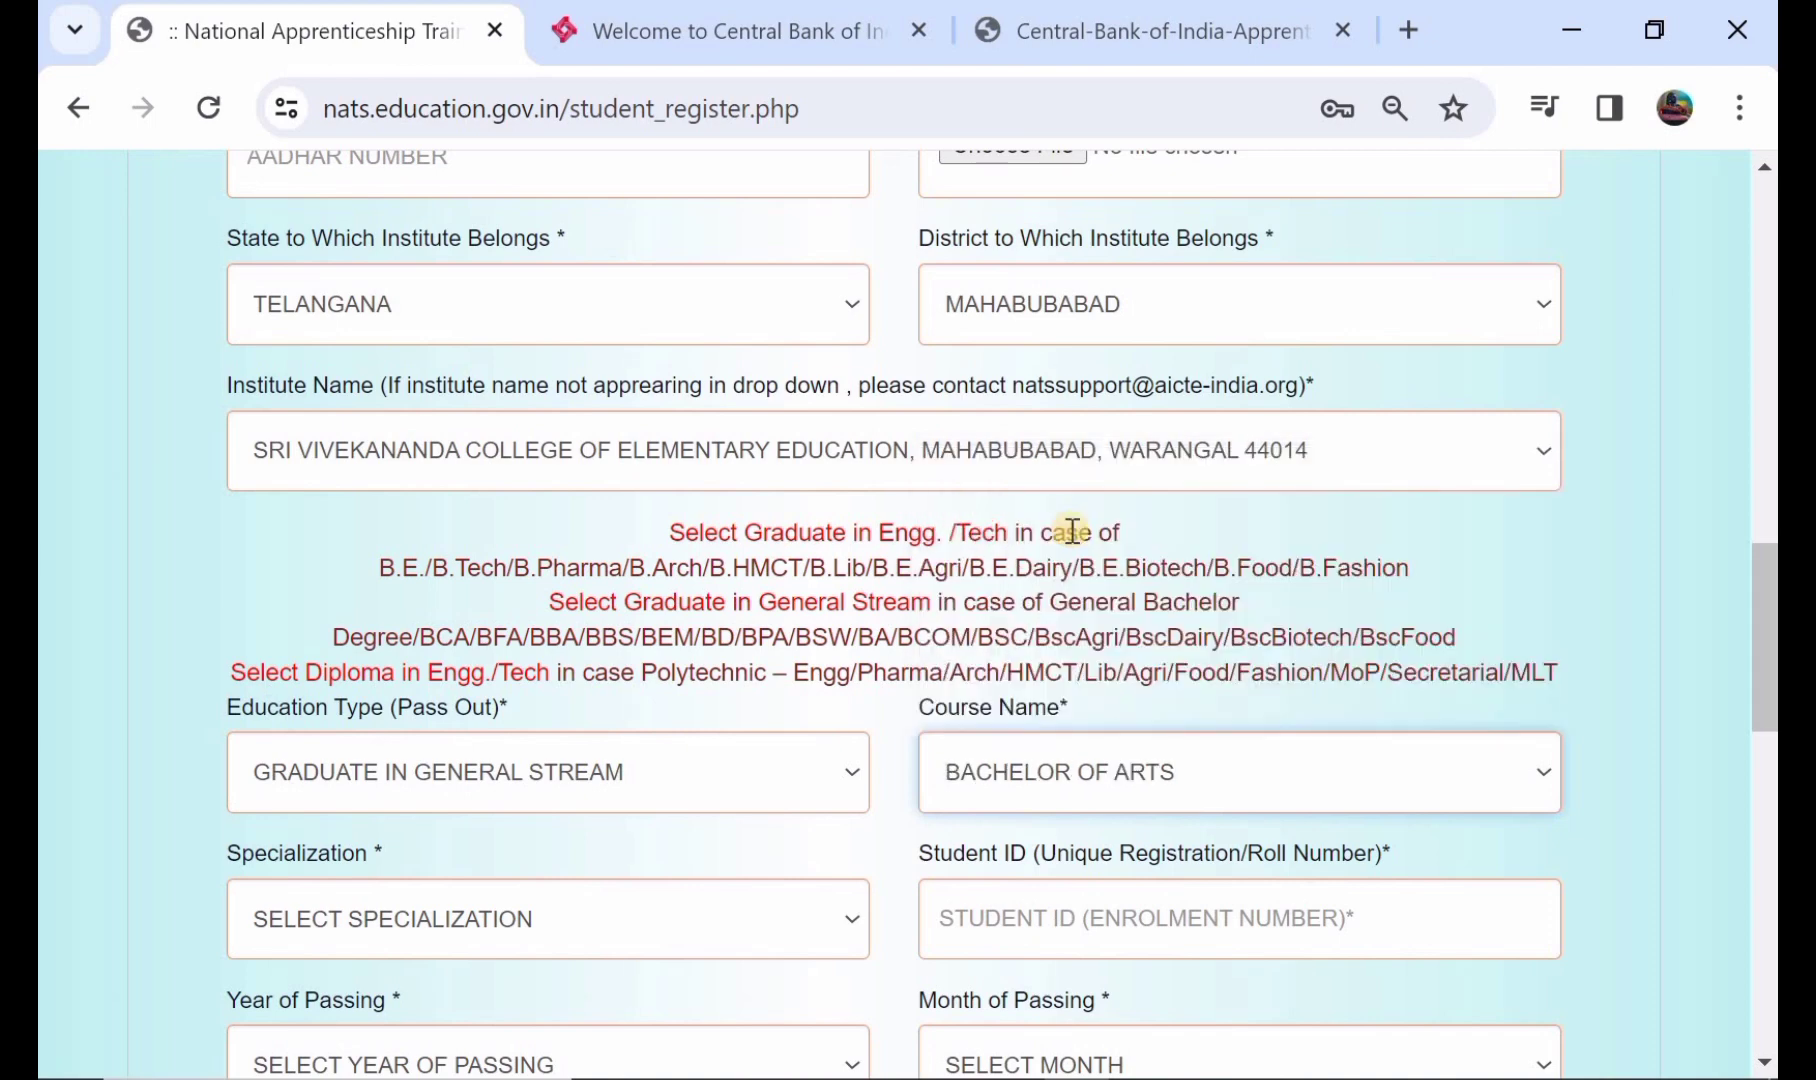
scroll(1074, 535, down, 3)
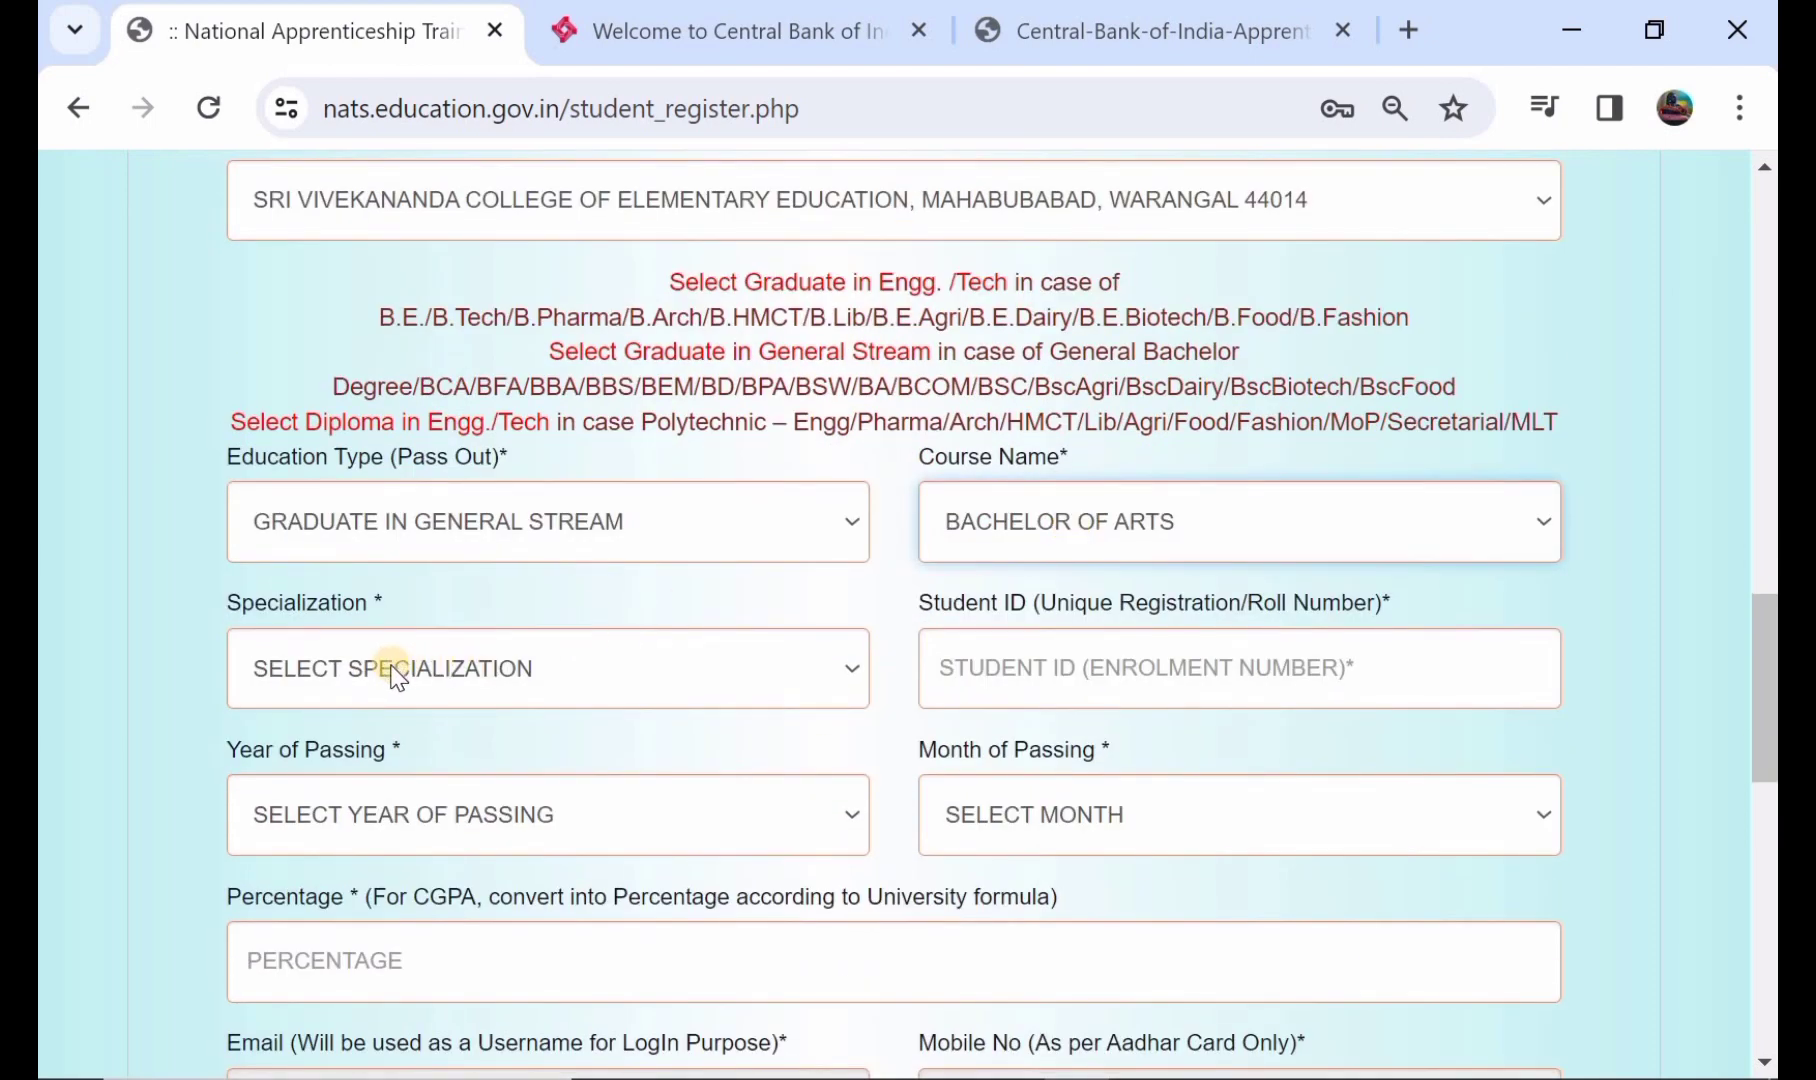
click(395, 670)
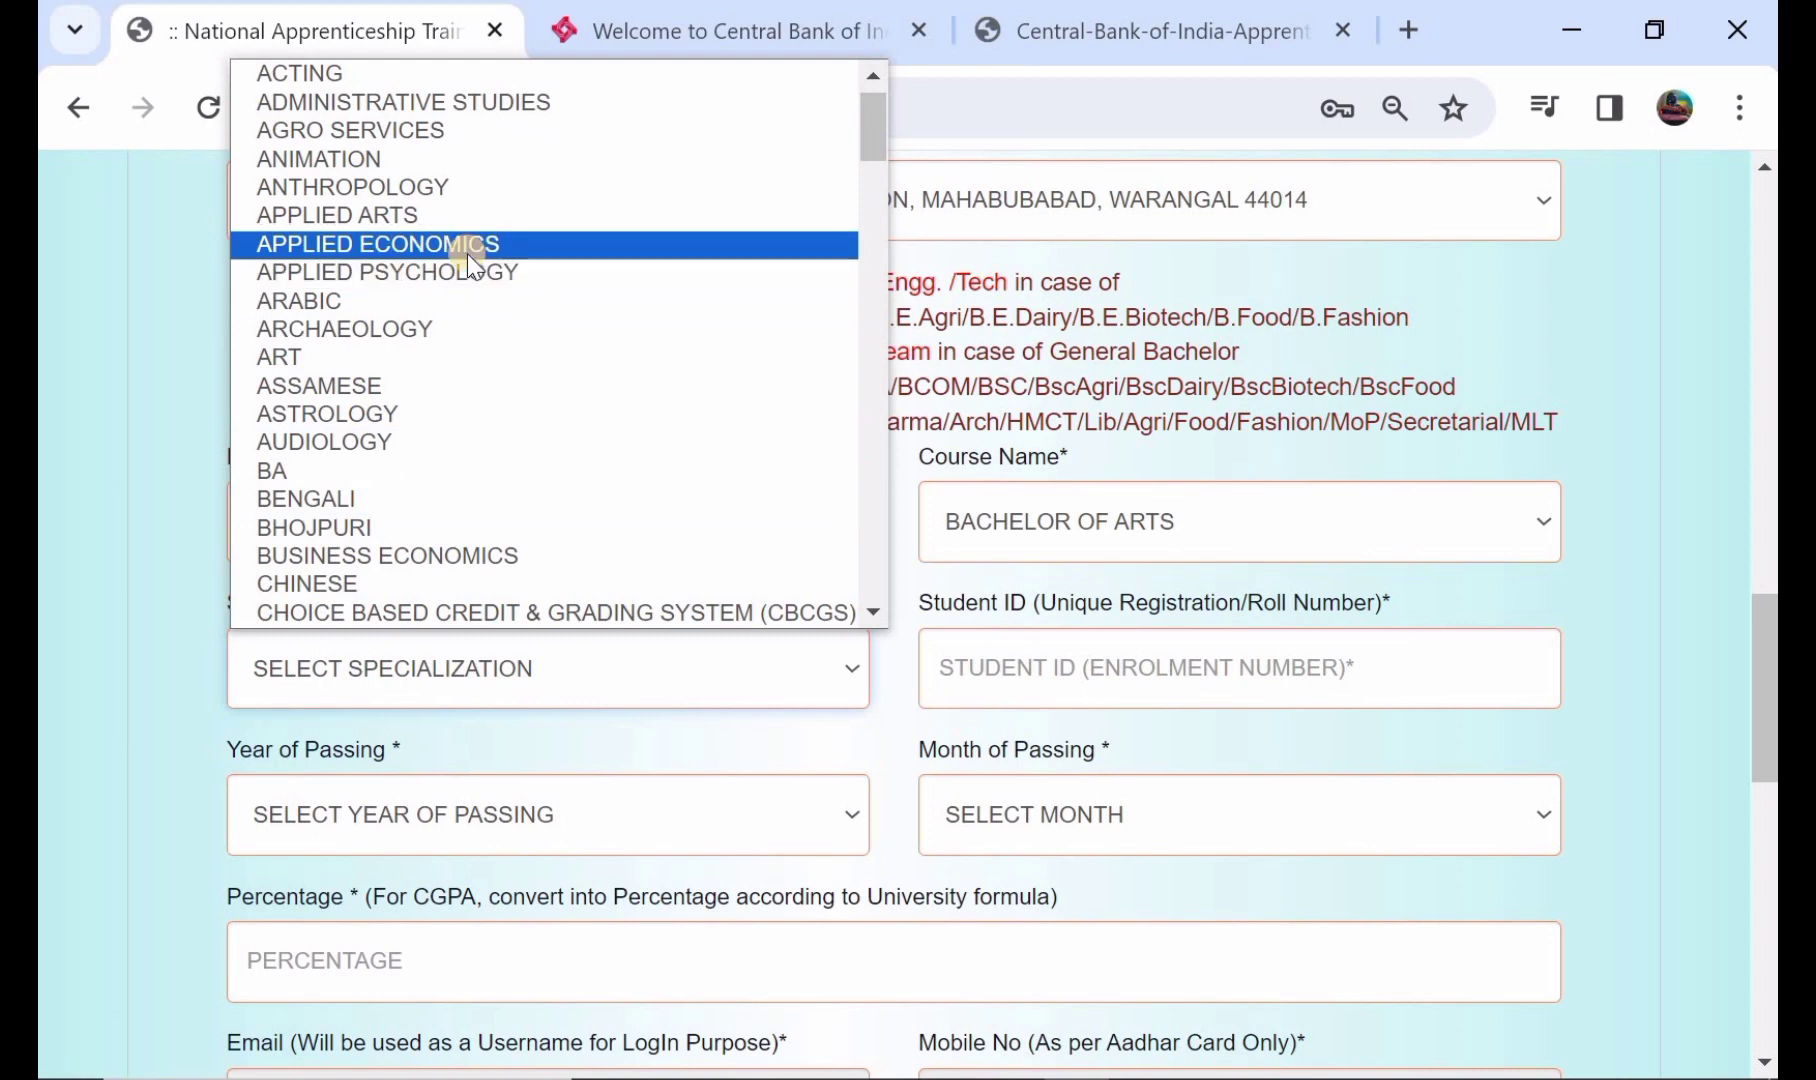
scroll(283, 415, down, 2)
scroll(283, 415, down, 8)
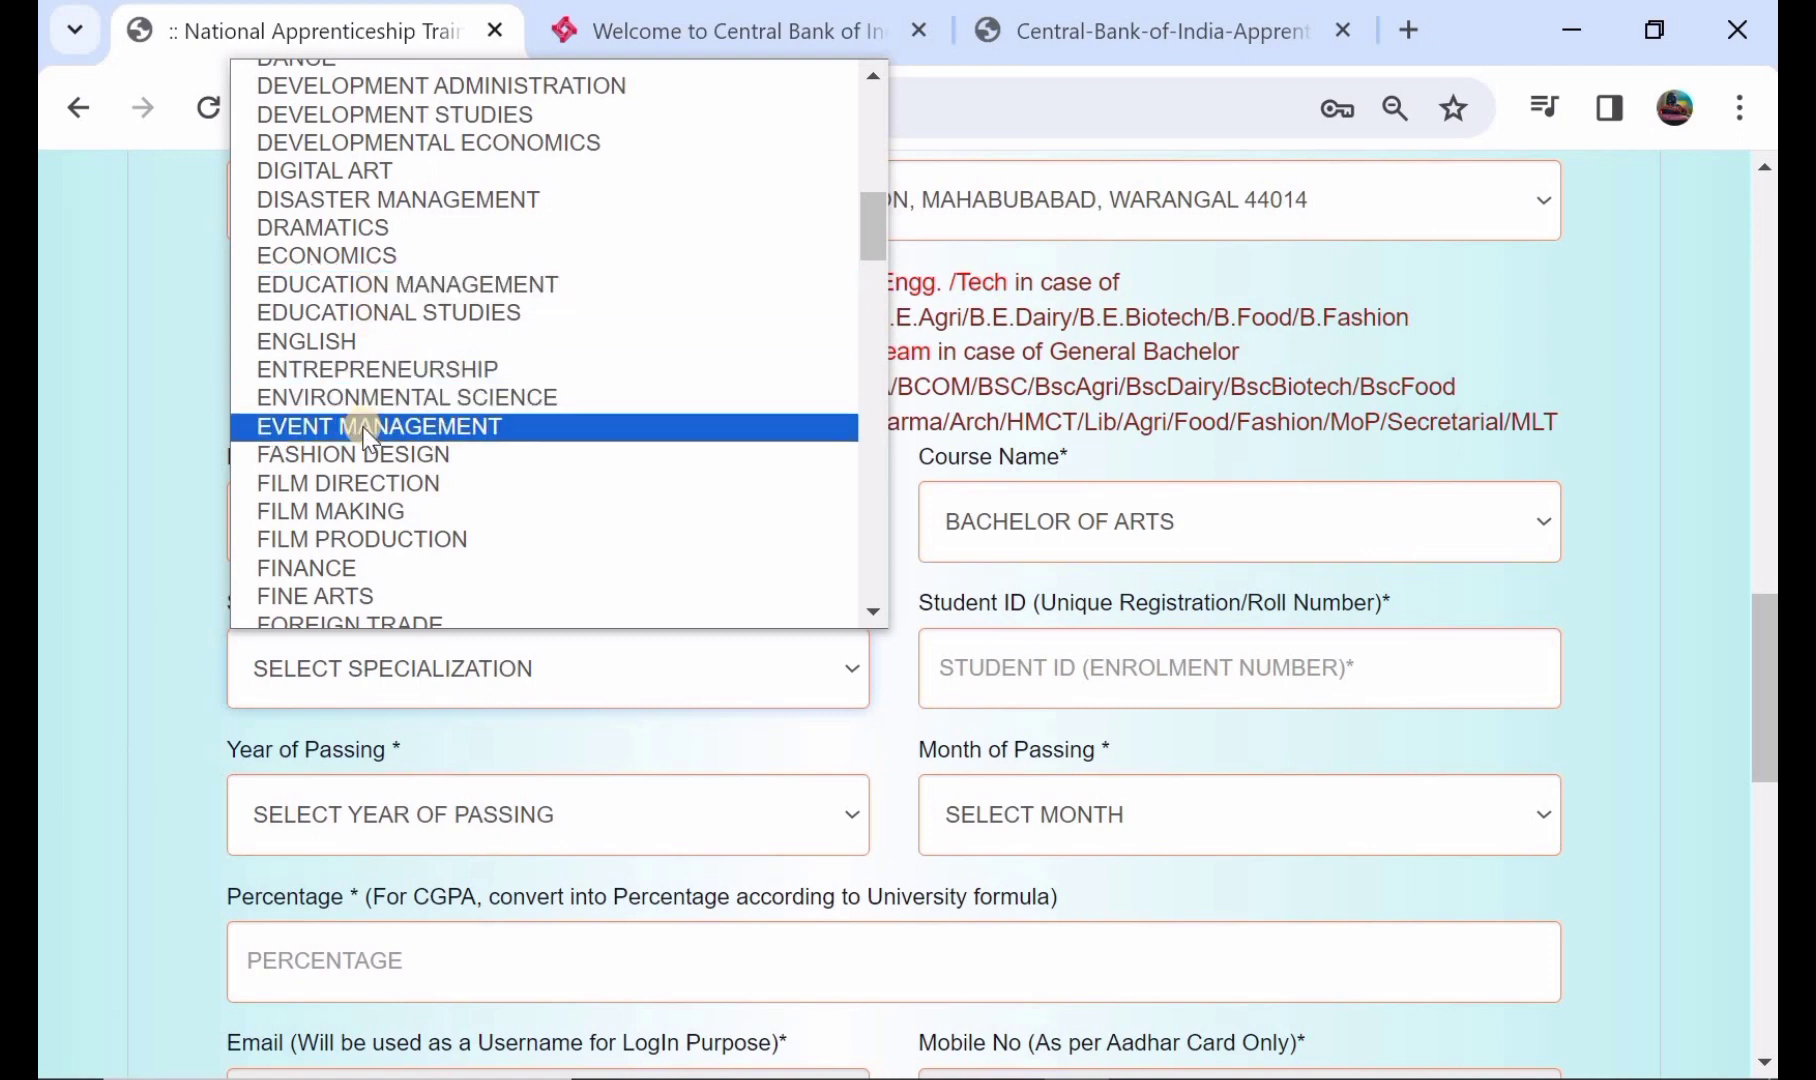
click(405, 369)
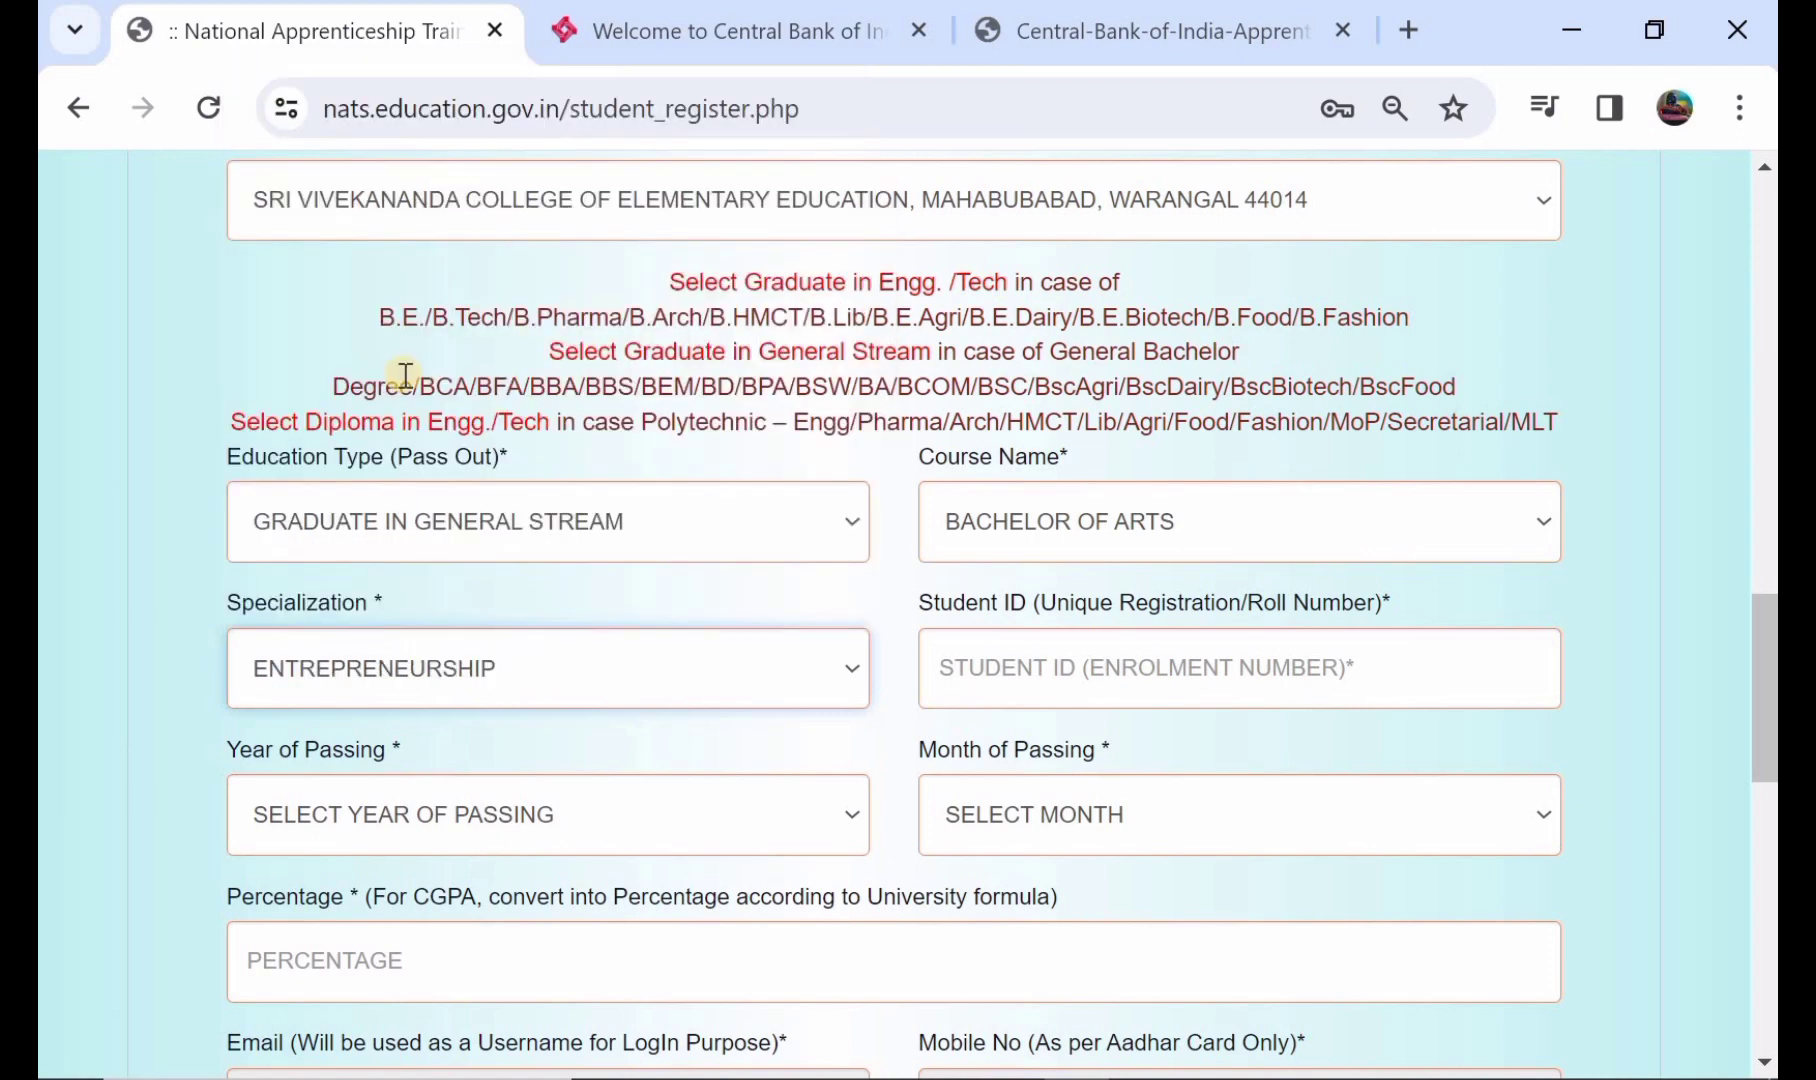
scroll(411, 524, down, 1)
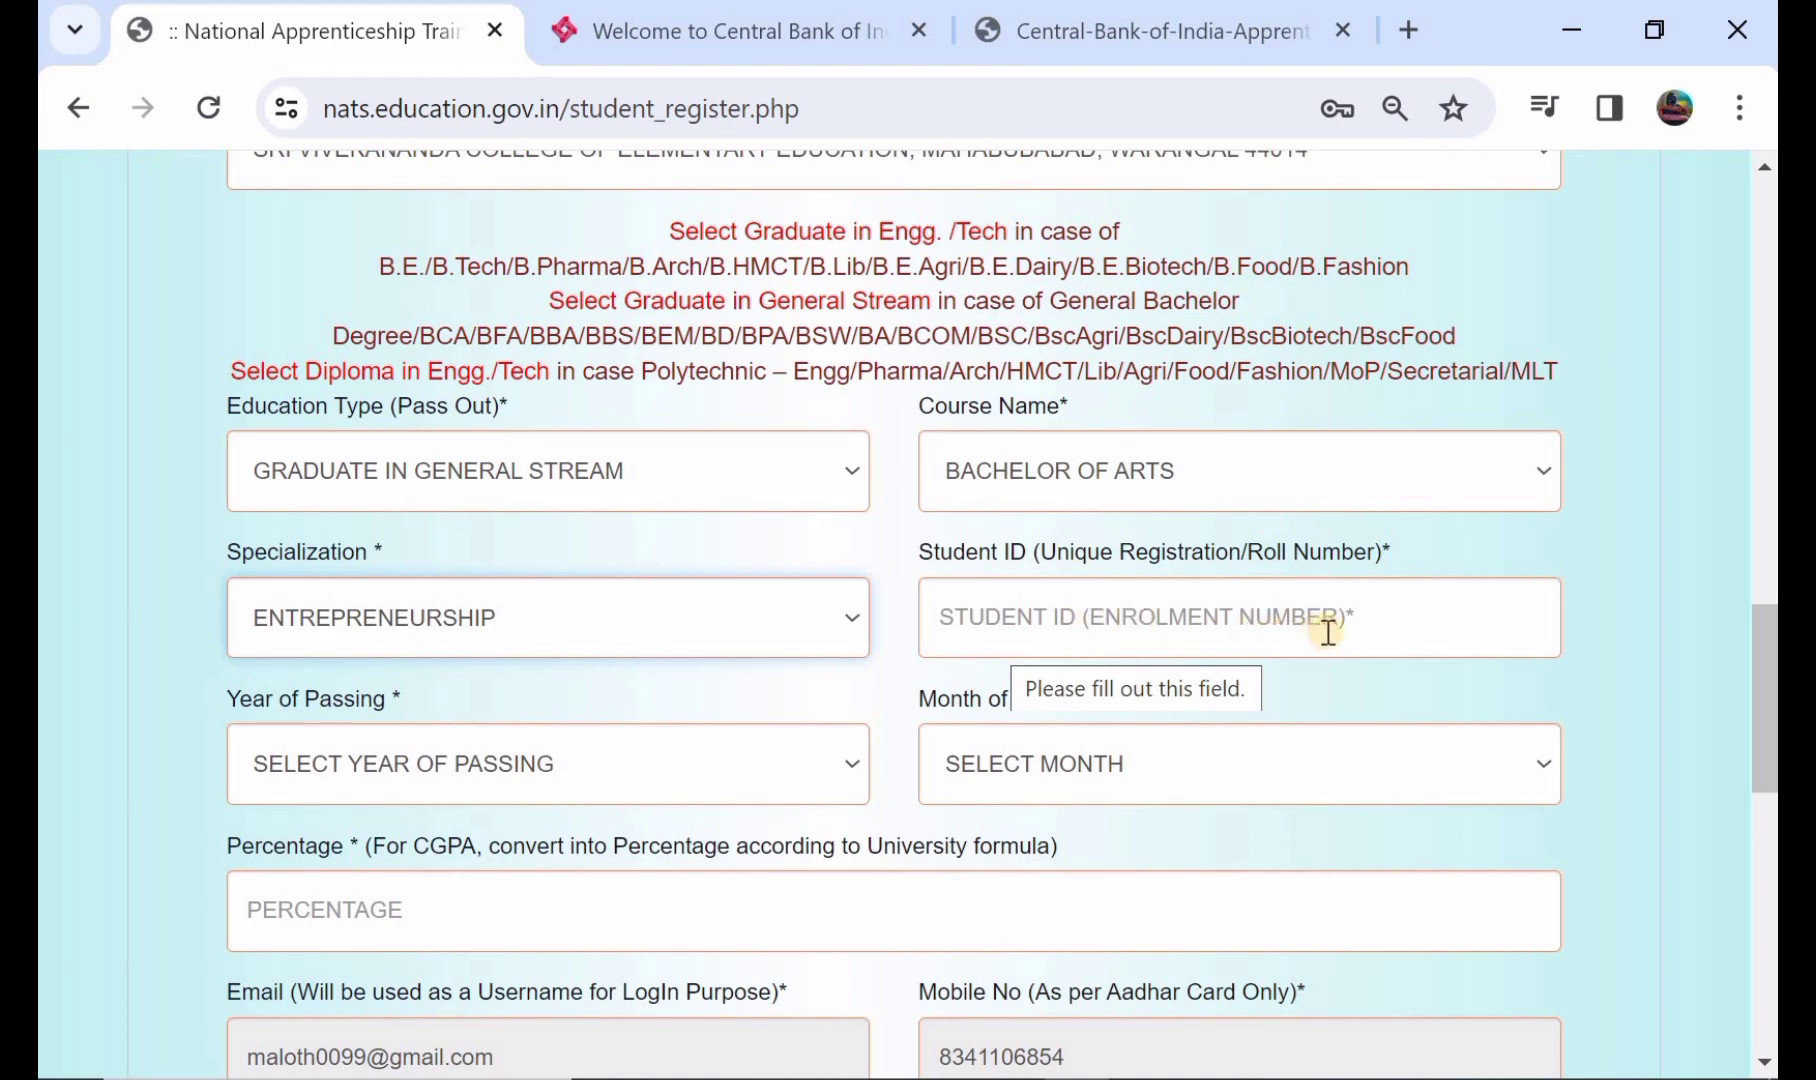
- Review the year and month of passing choices and enter 78 as the percentage
scroll(562, 737, down, 1)
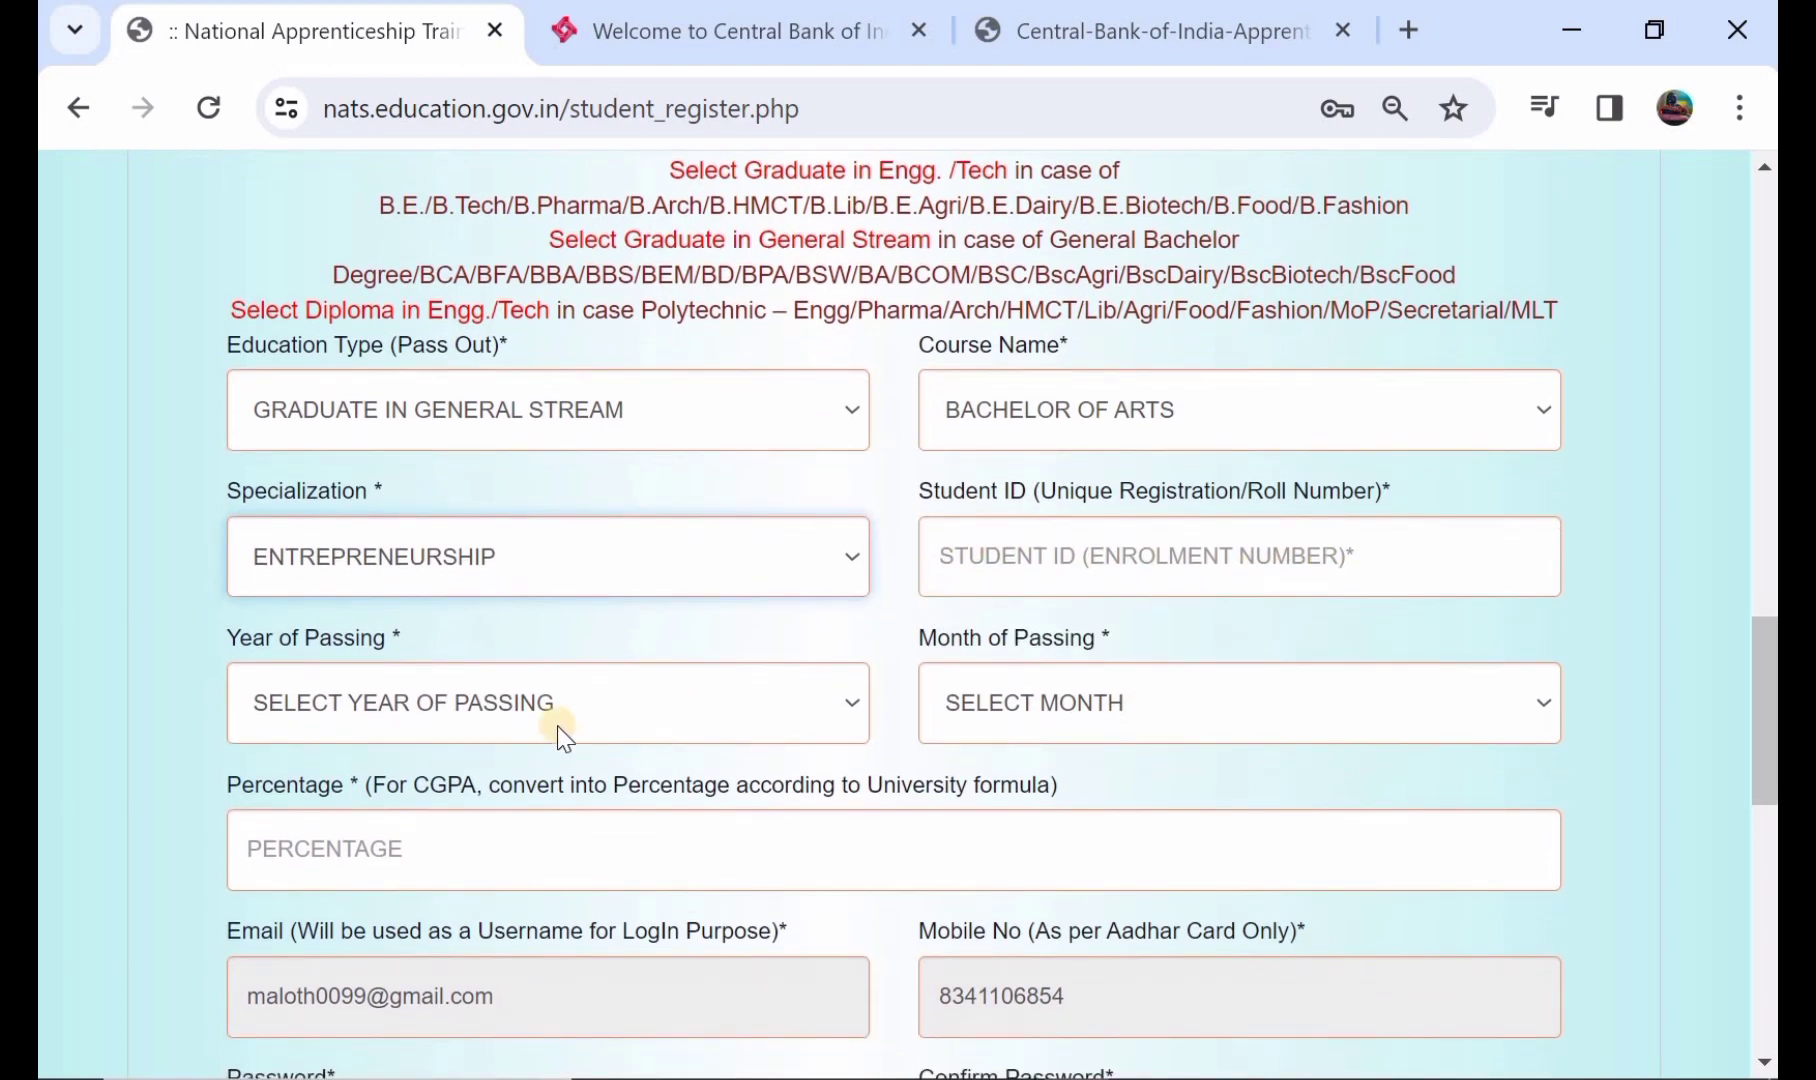
click(526, 709)
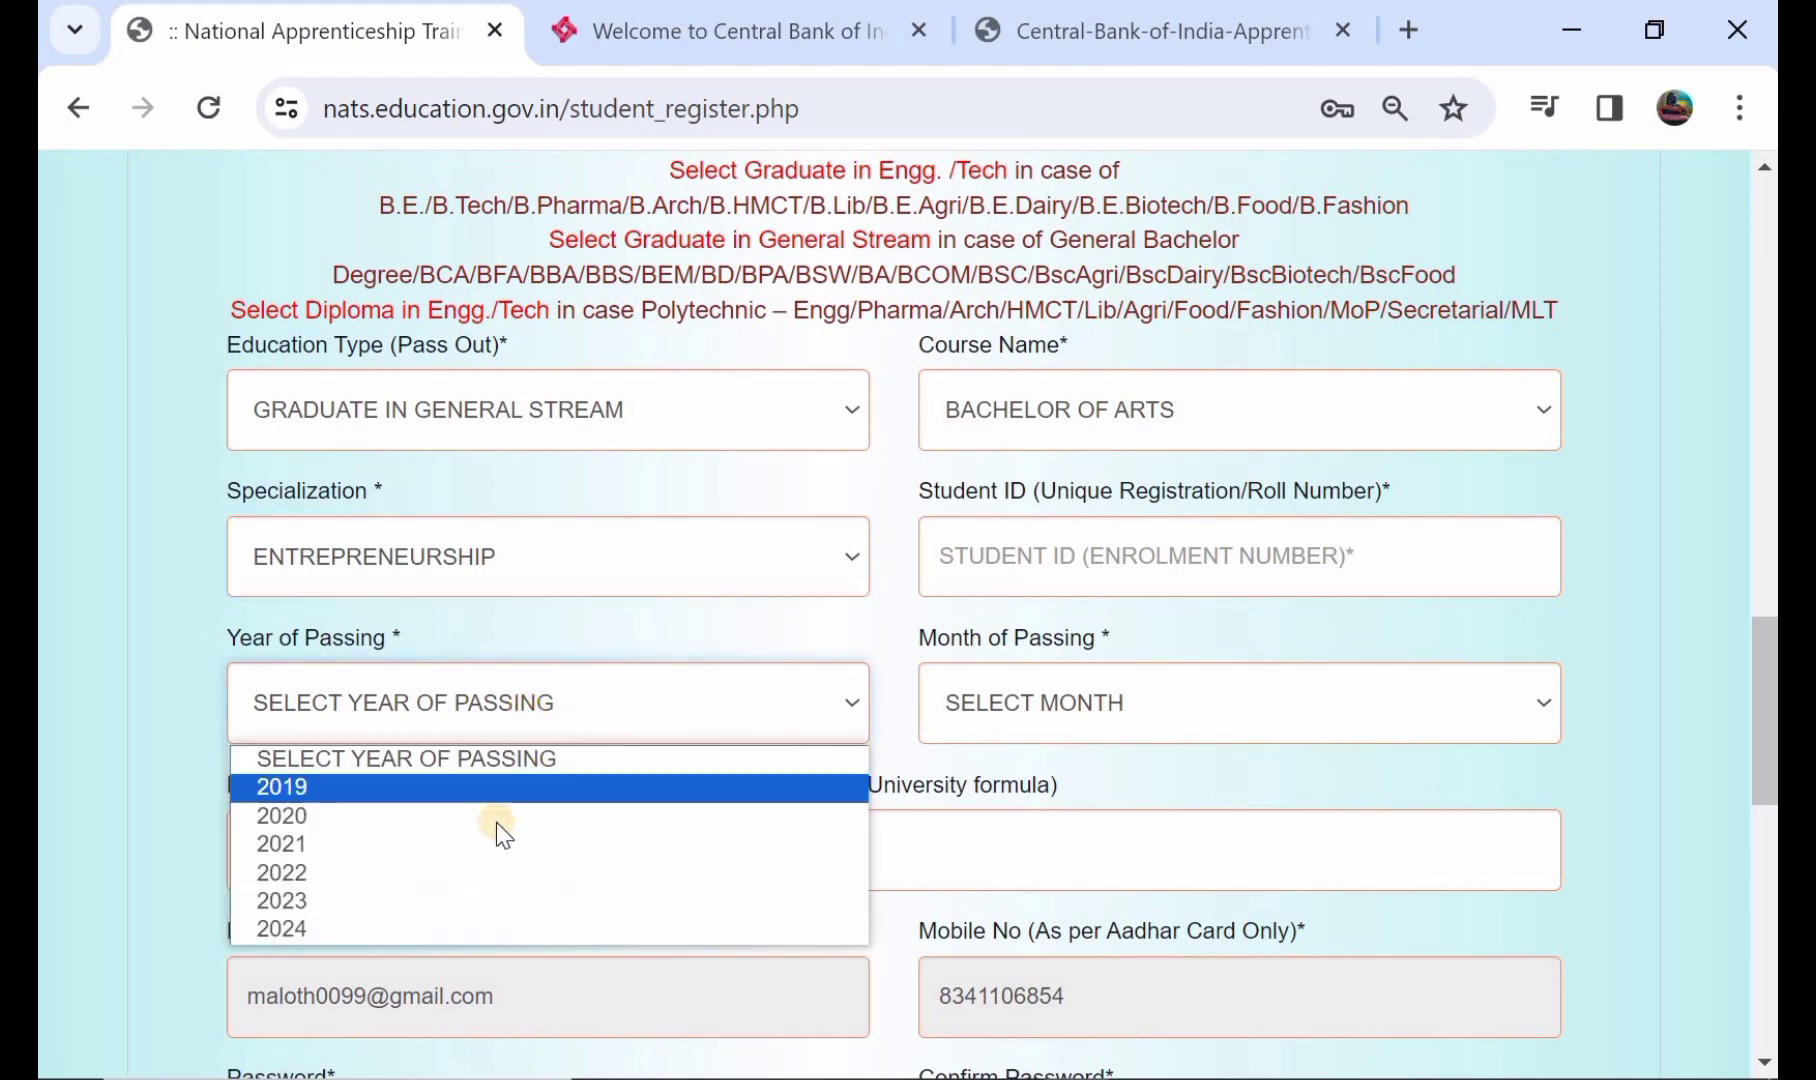
click(995, 690)
scroll(995, 690, down, 1)
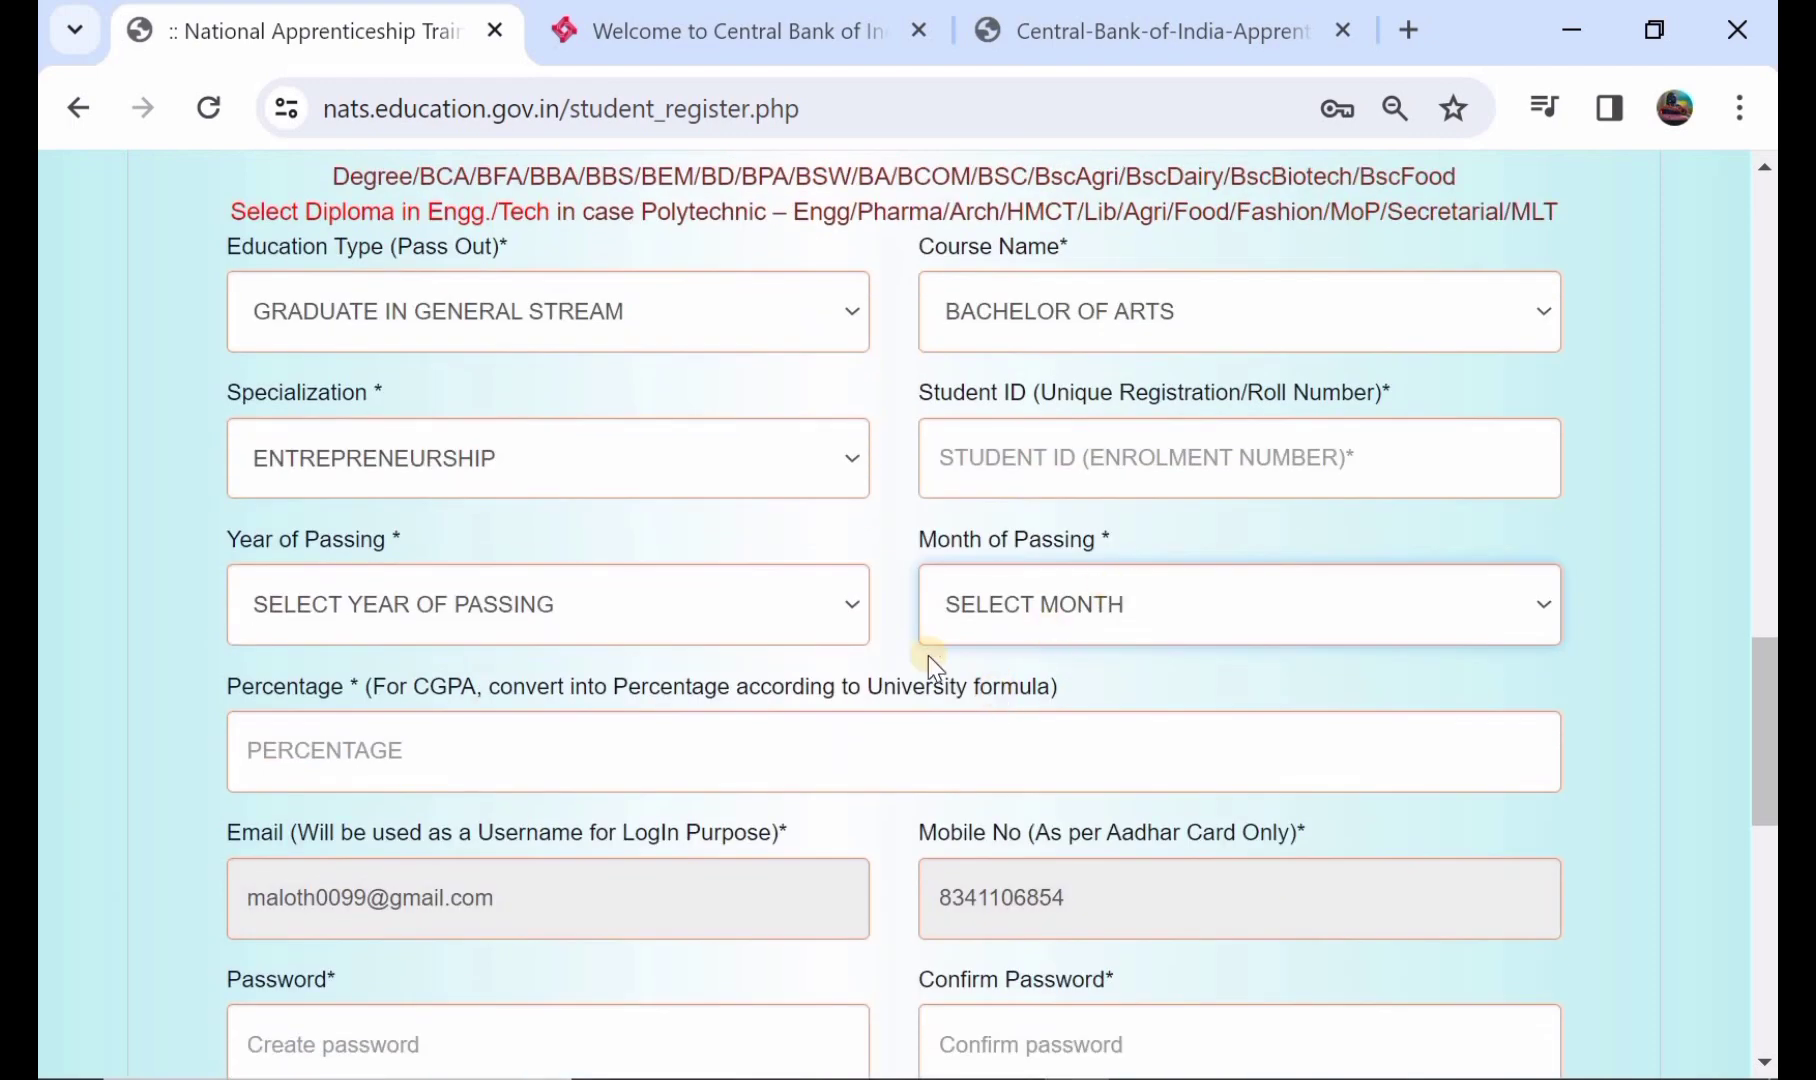
scroll(576, 742, down, 1)
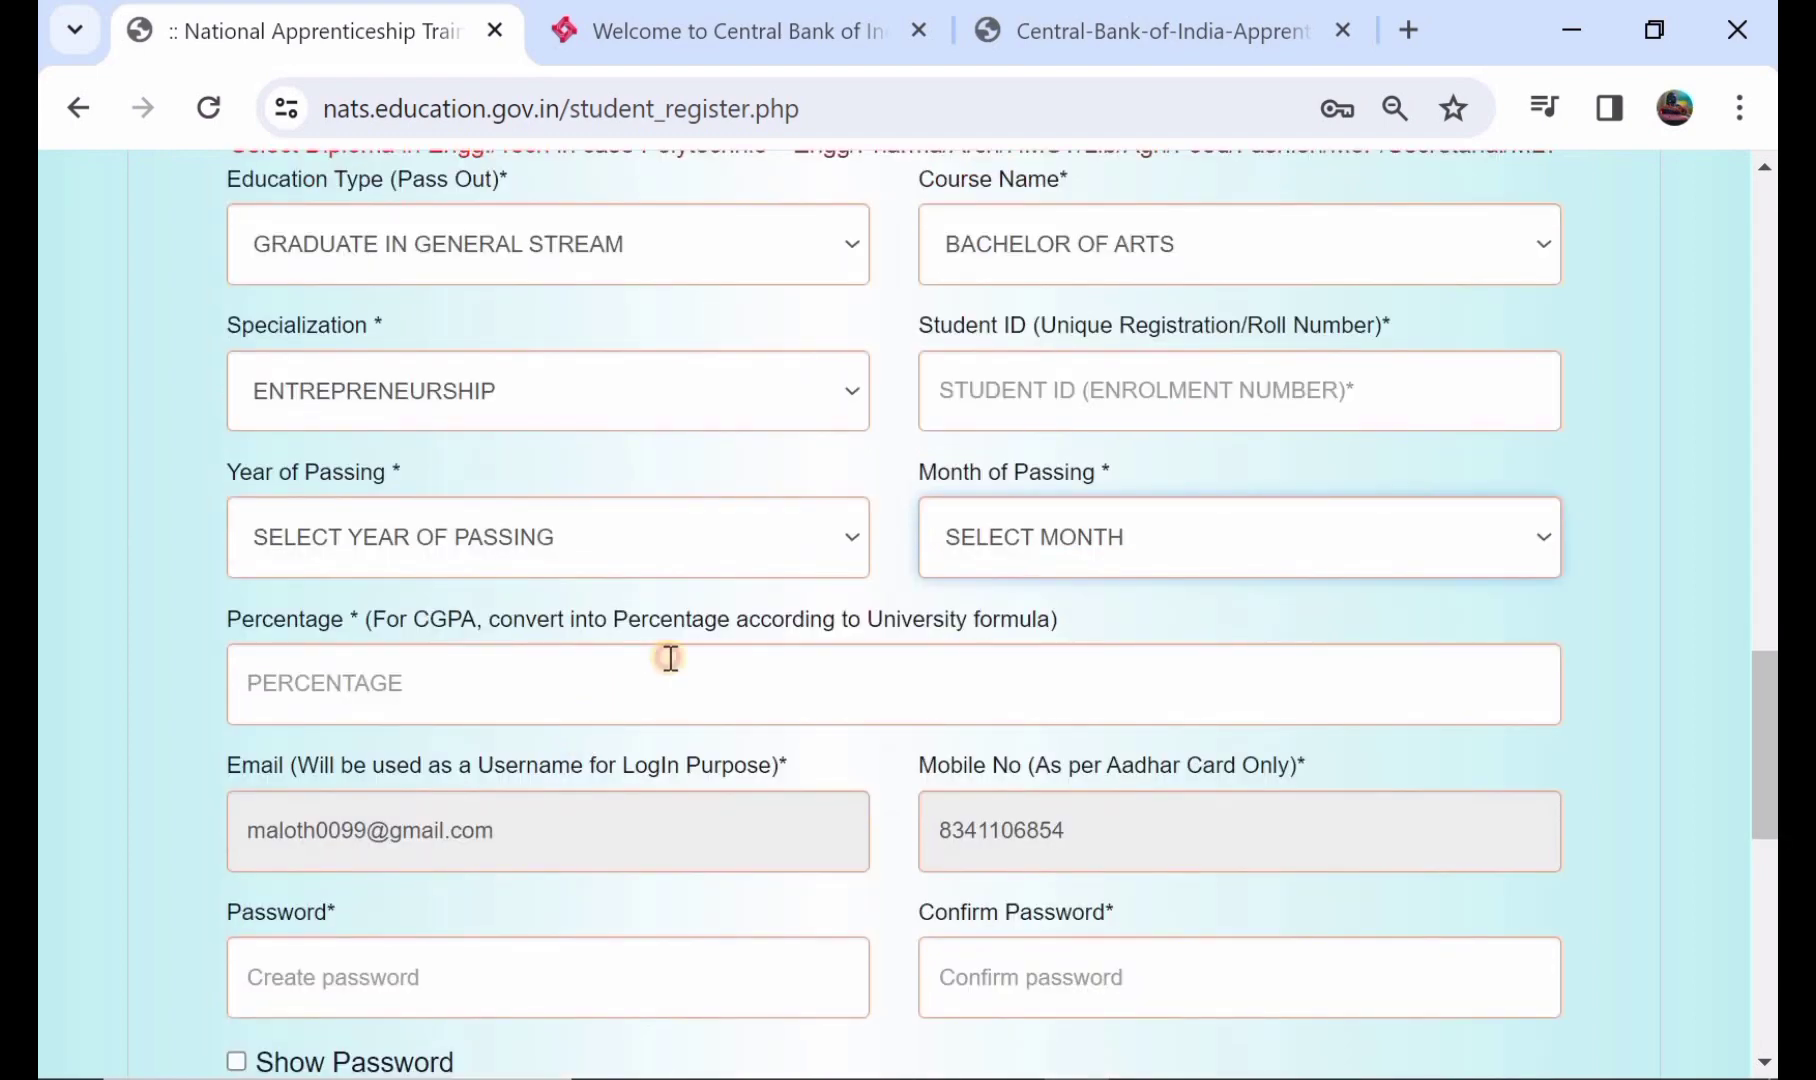
click(670, 658)
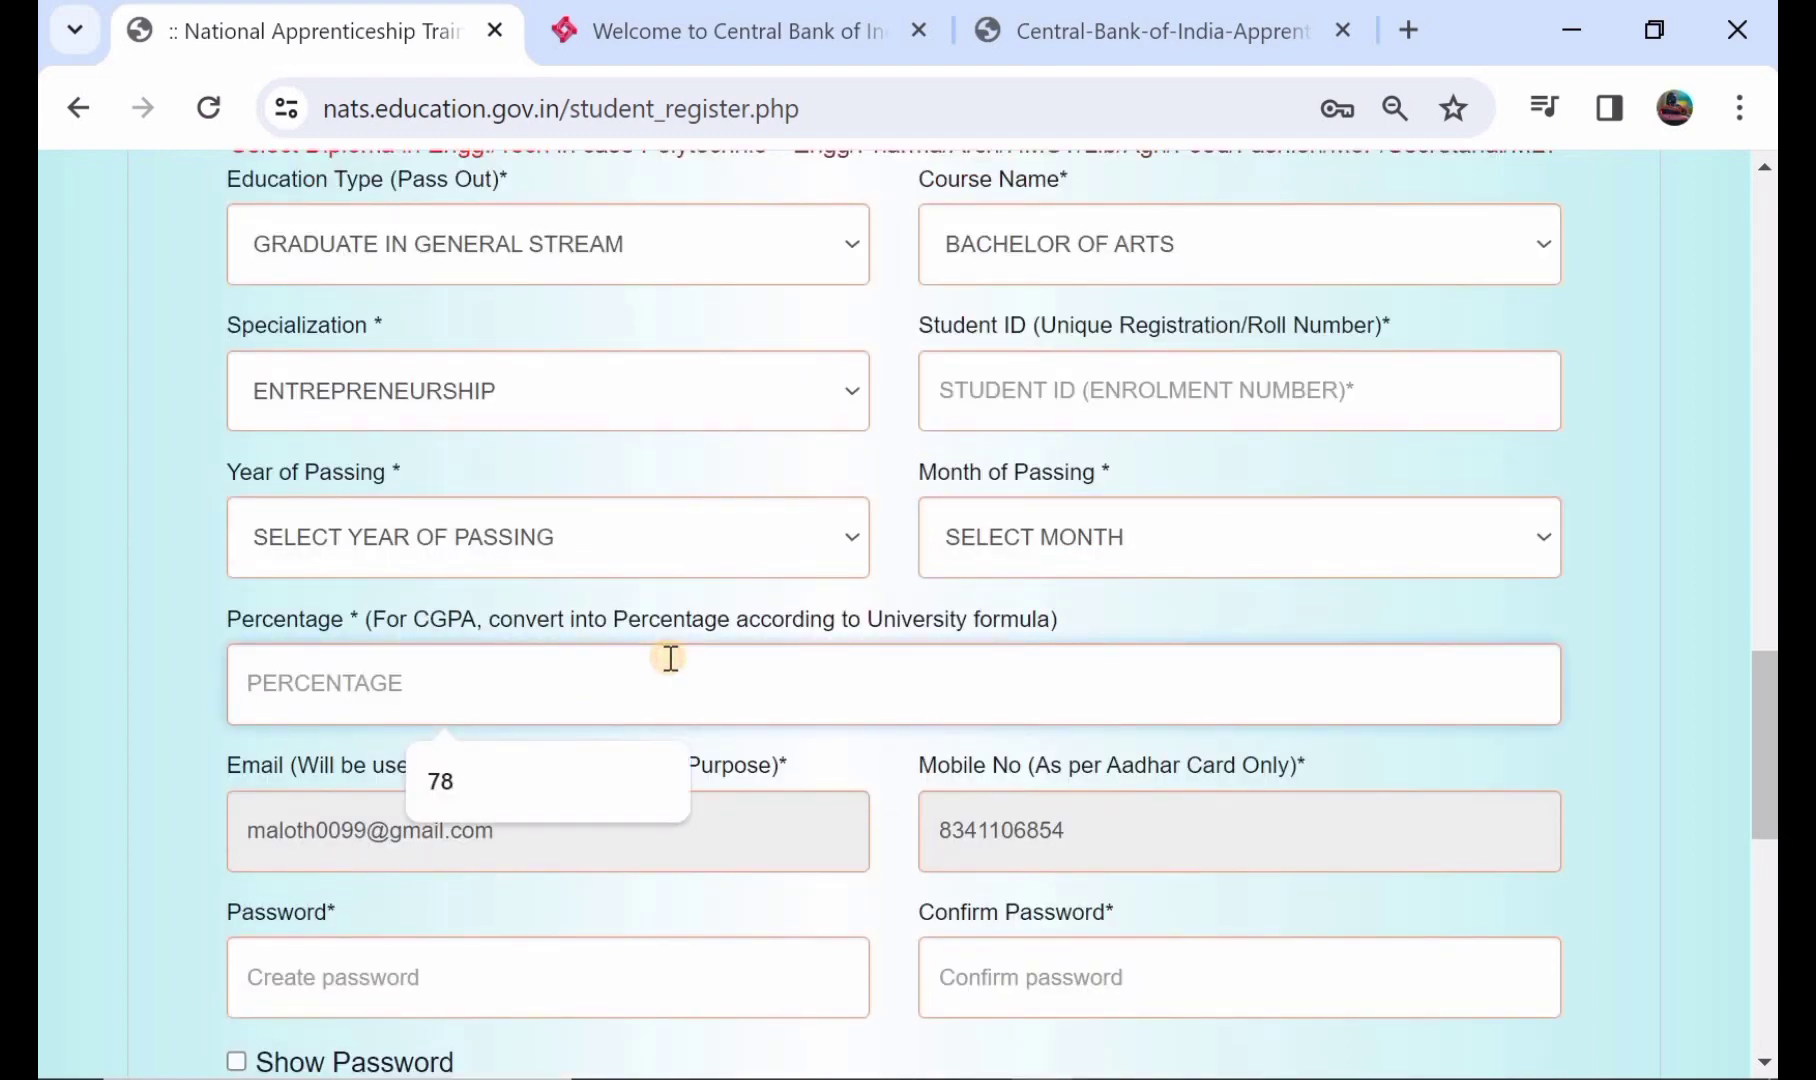
text(78)
- Begin typing the account password in the Password field
scroll(668, 657, down, 1)
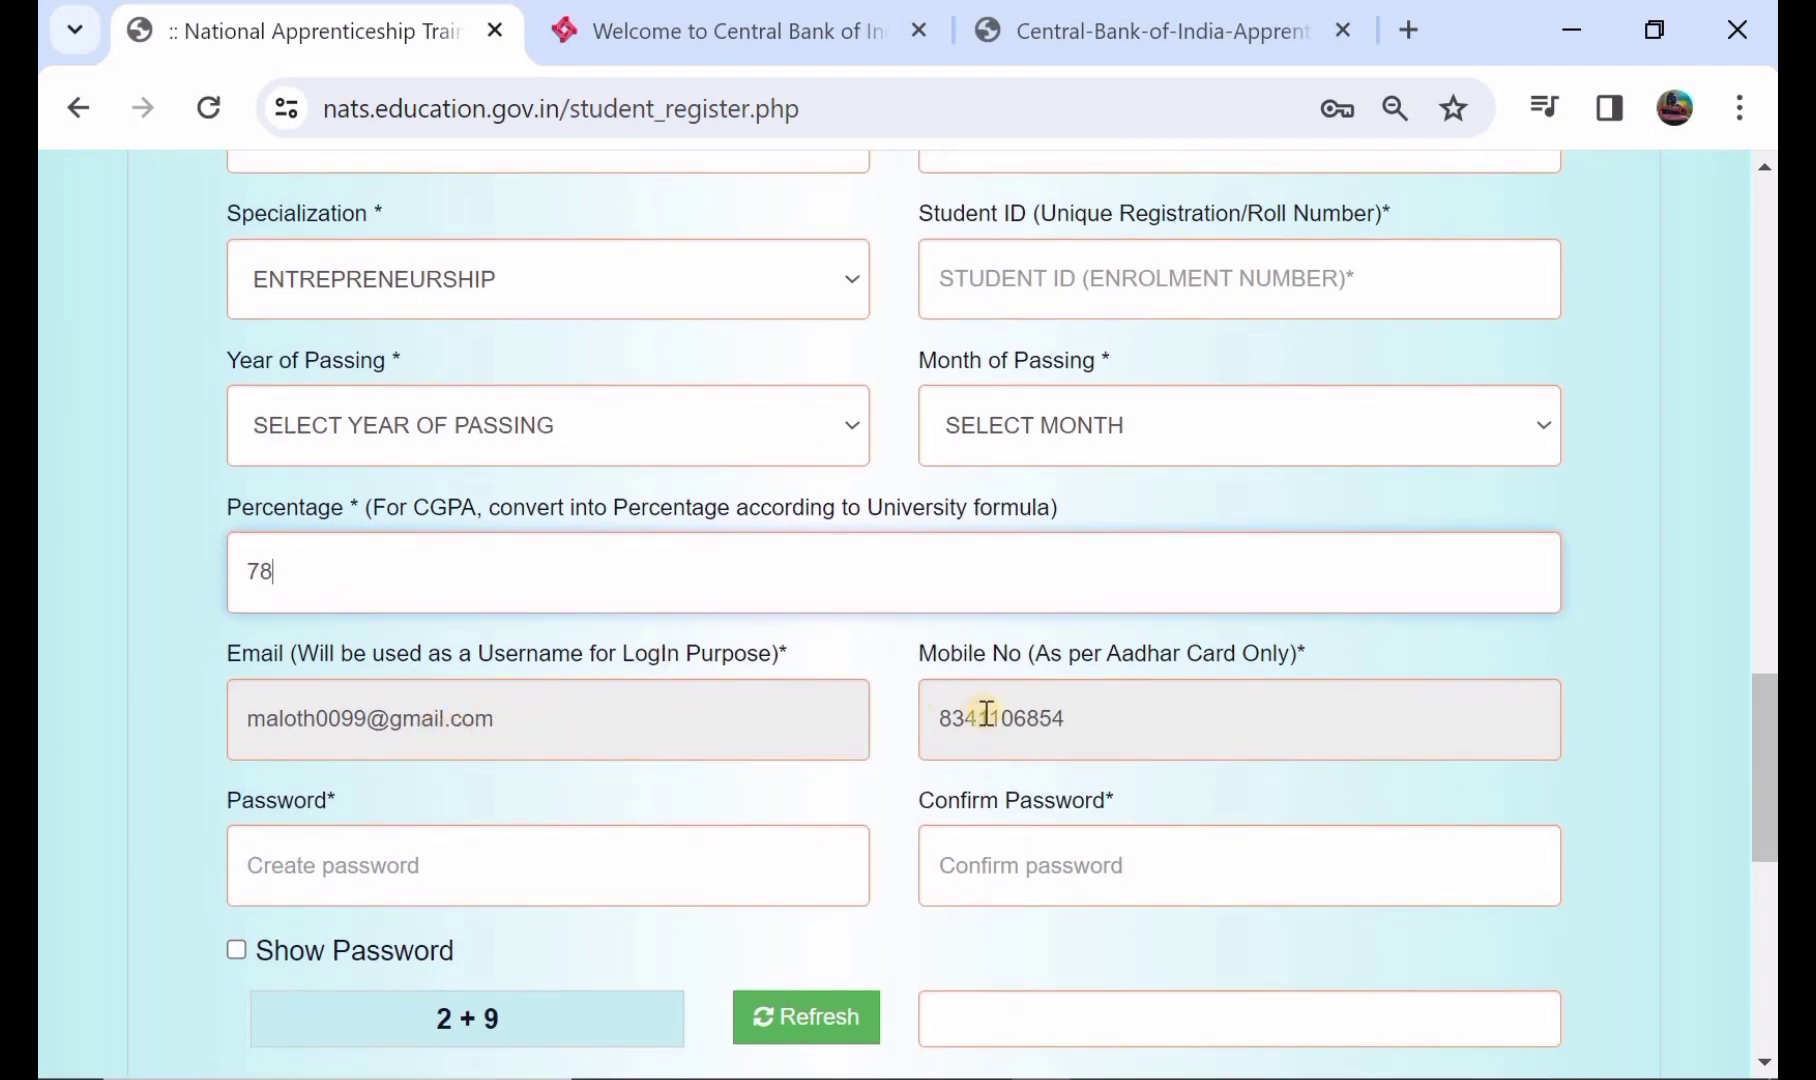
scroll(776, 738, down, 2)
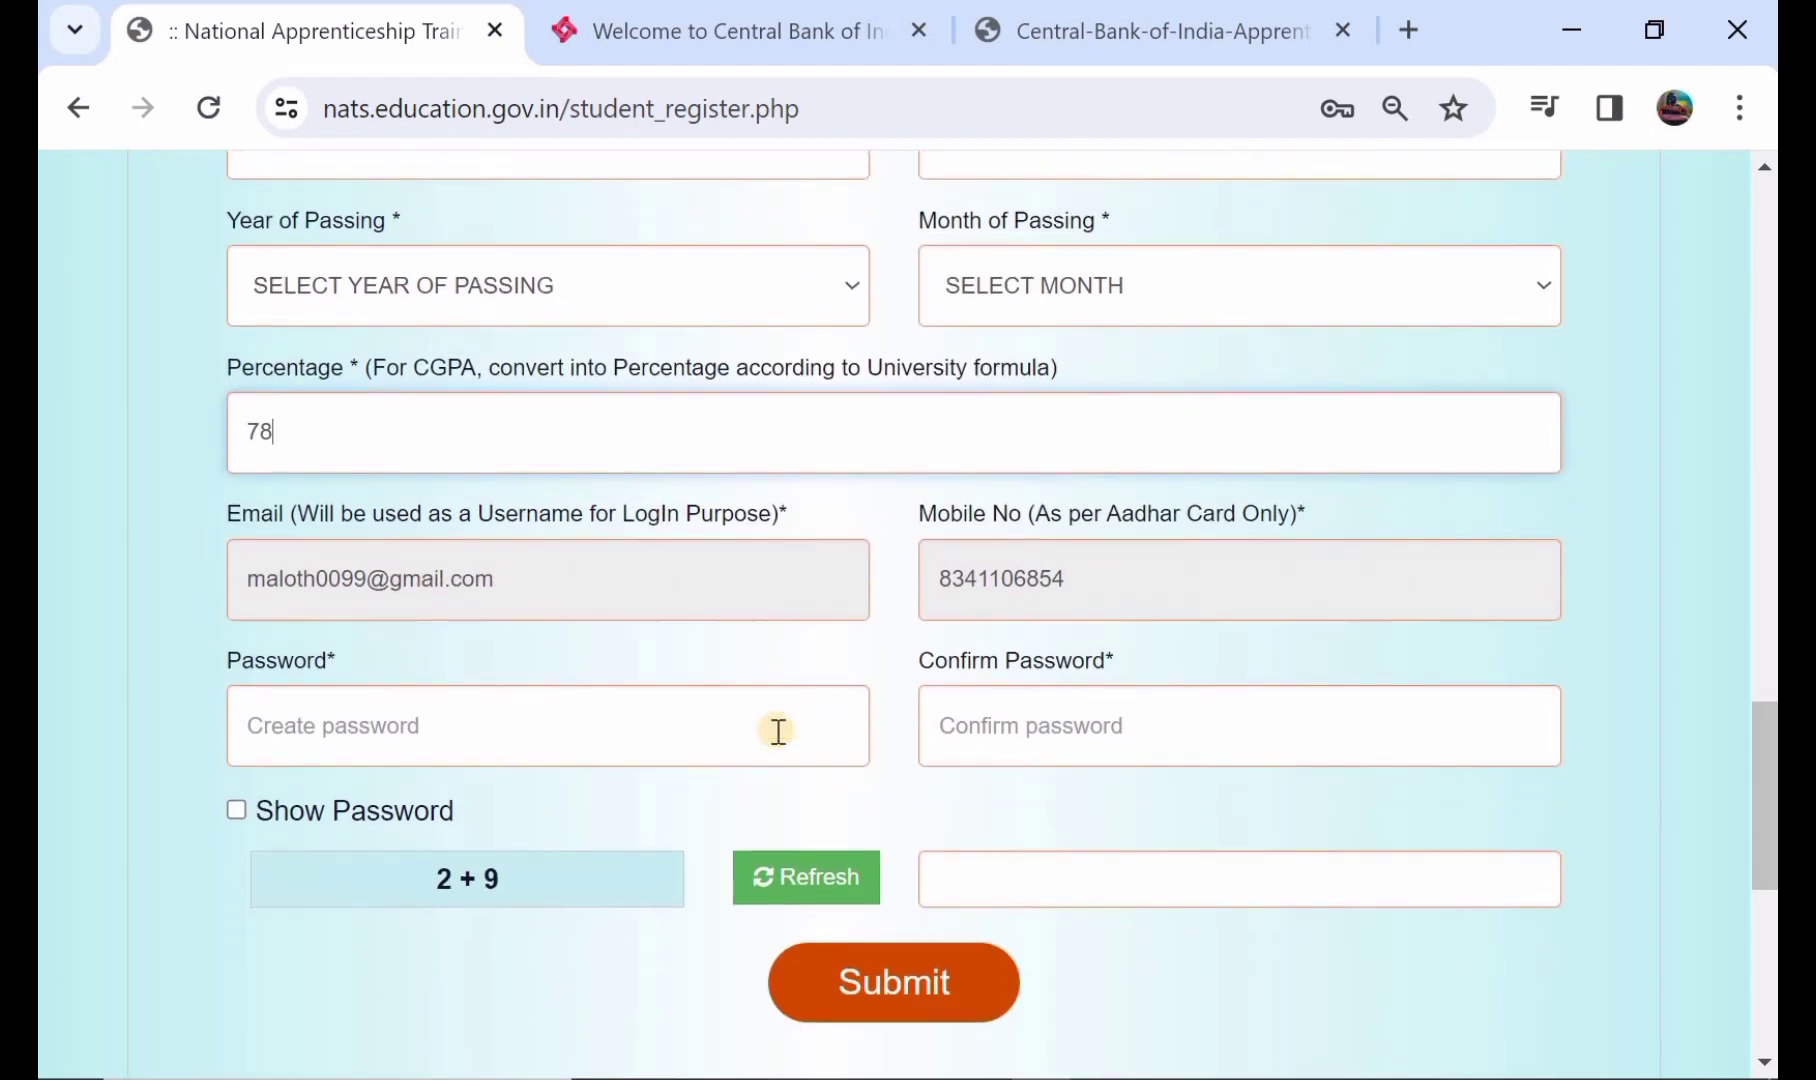
click(675, 732)
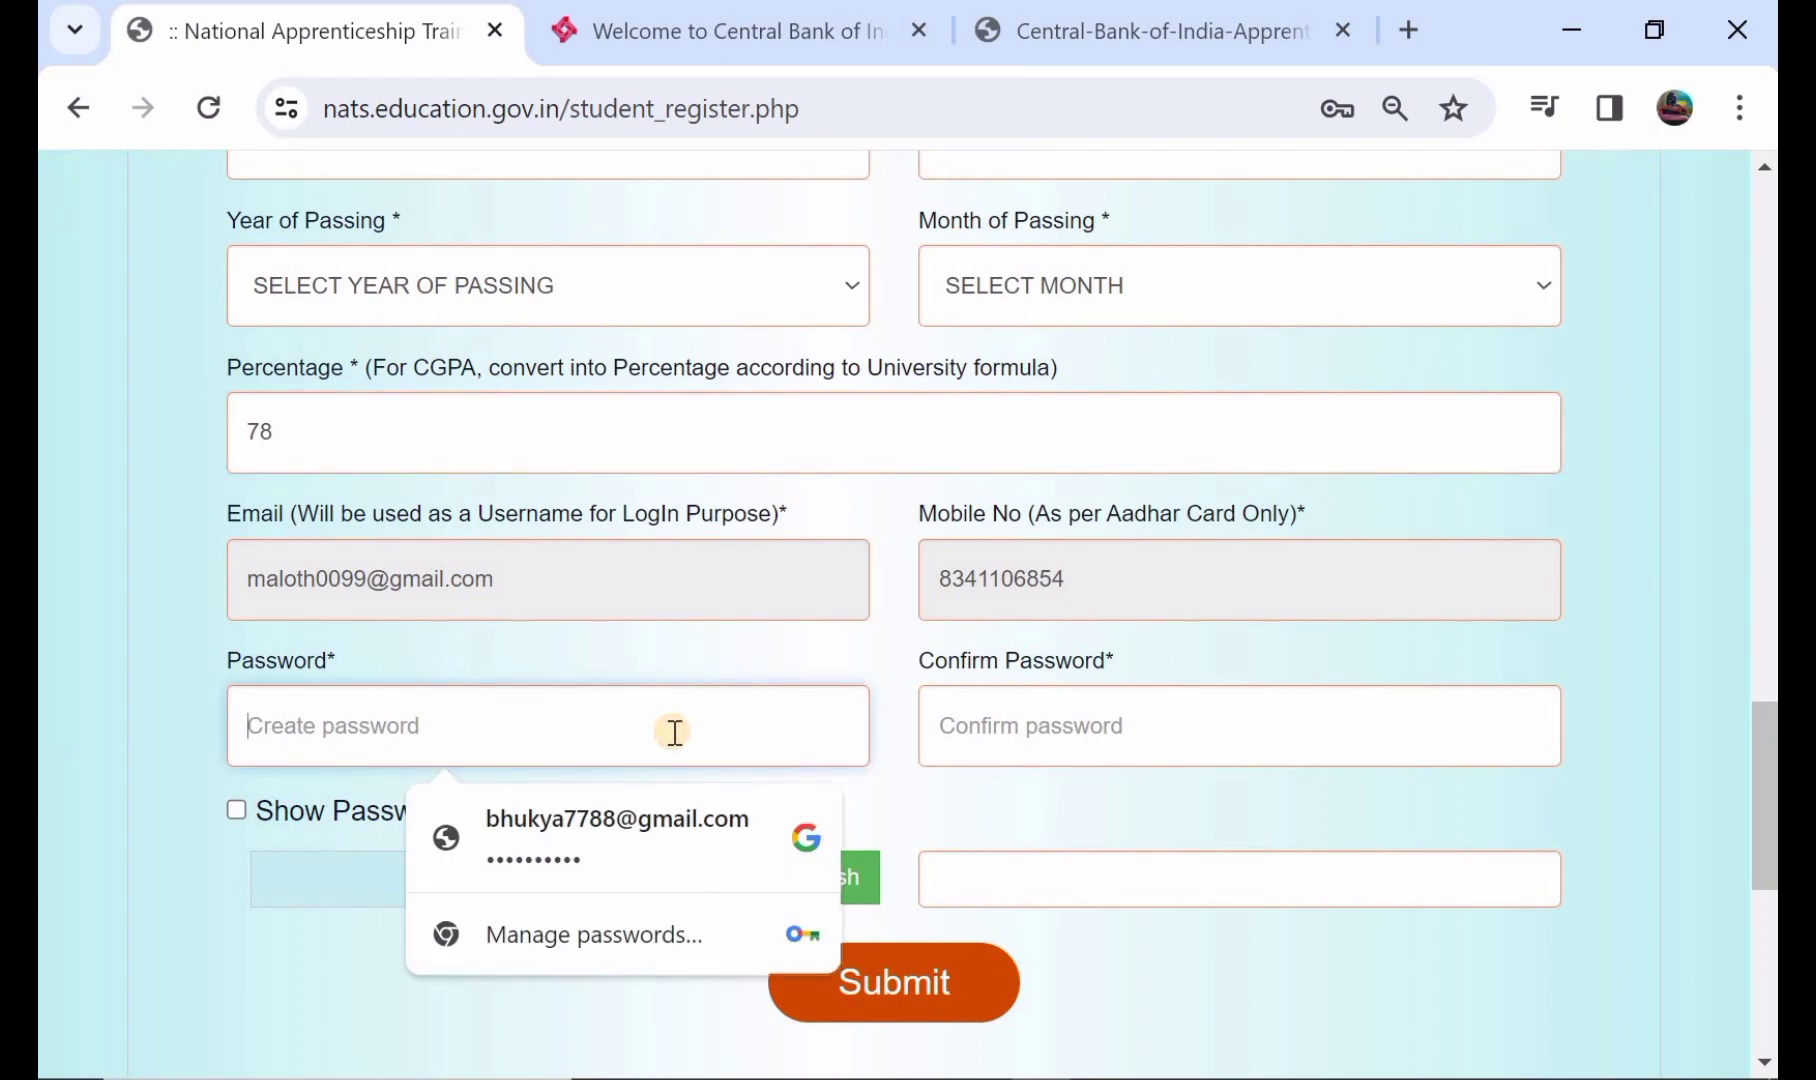
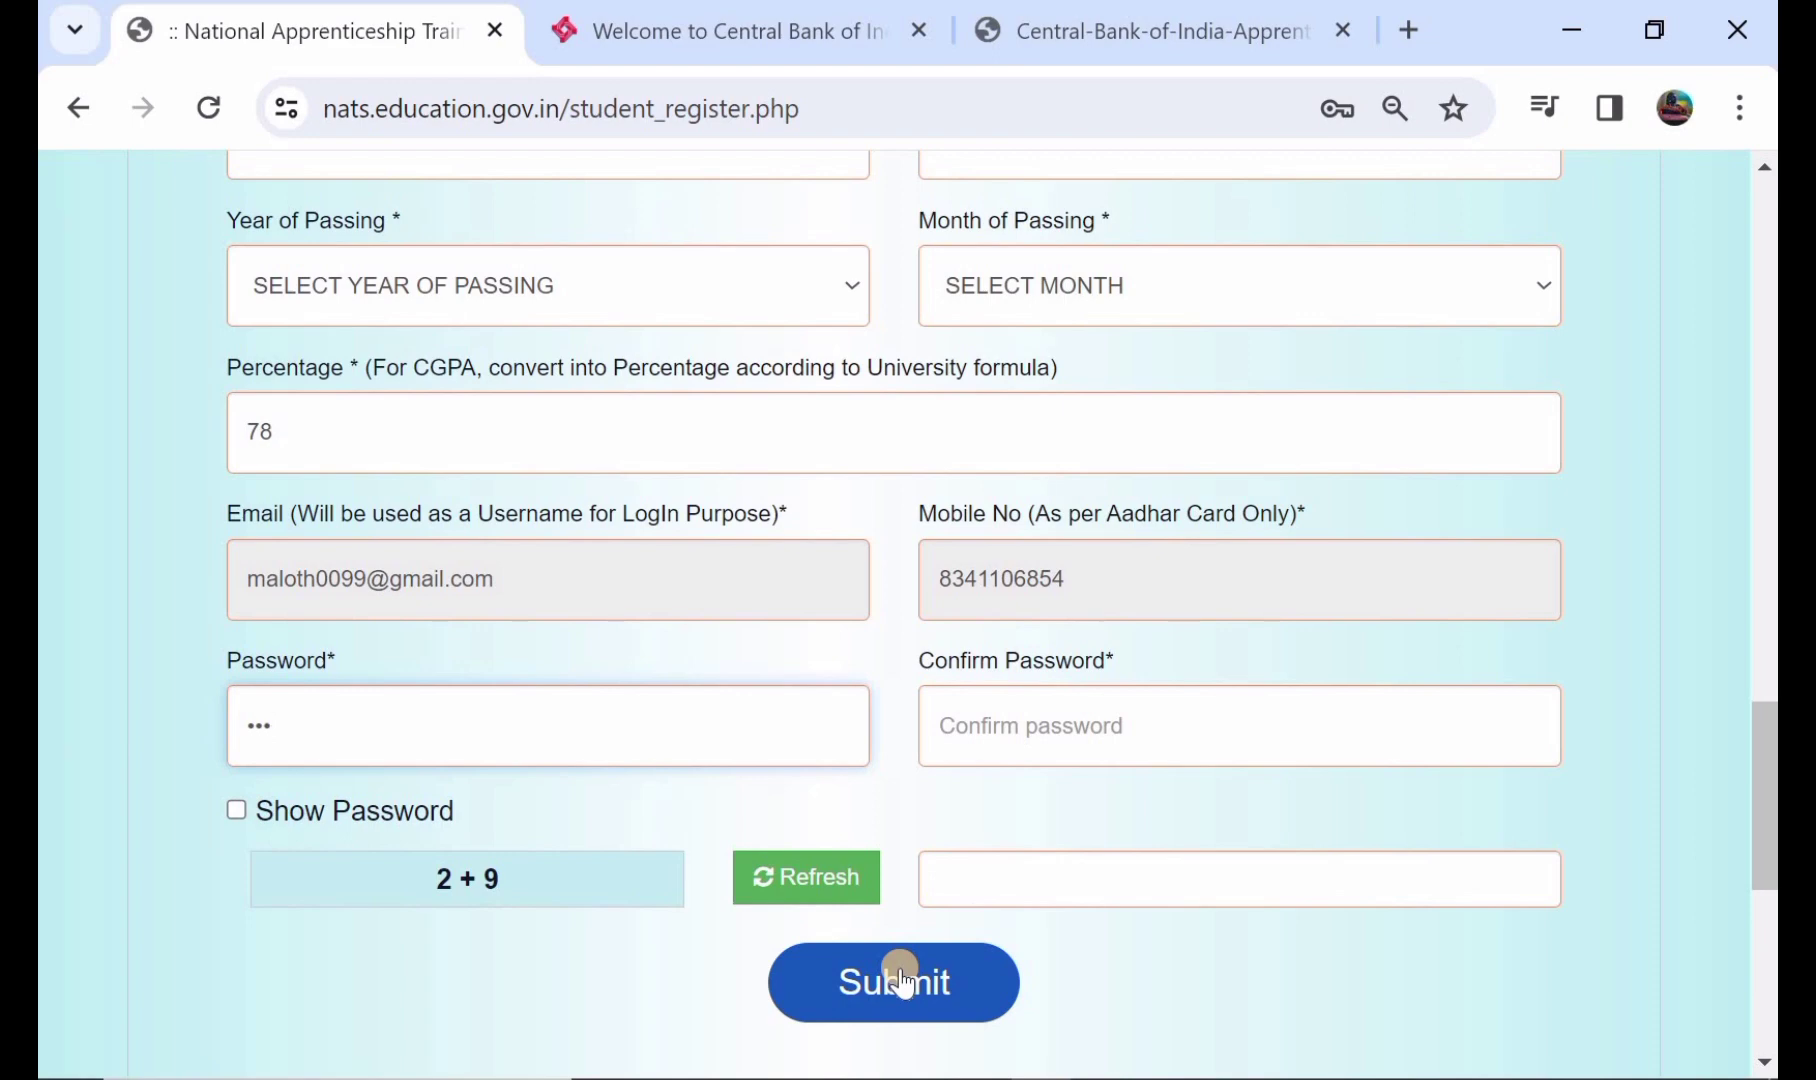
- Submit the Student Register form and log in to reach the dashboard's Basic Details step
click(903, 978)
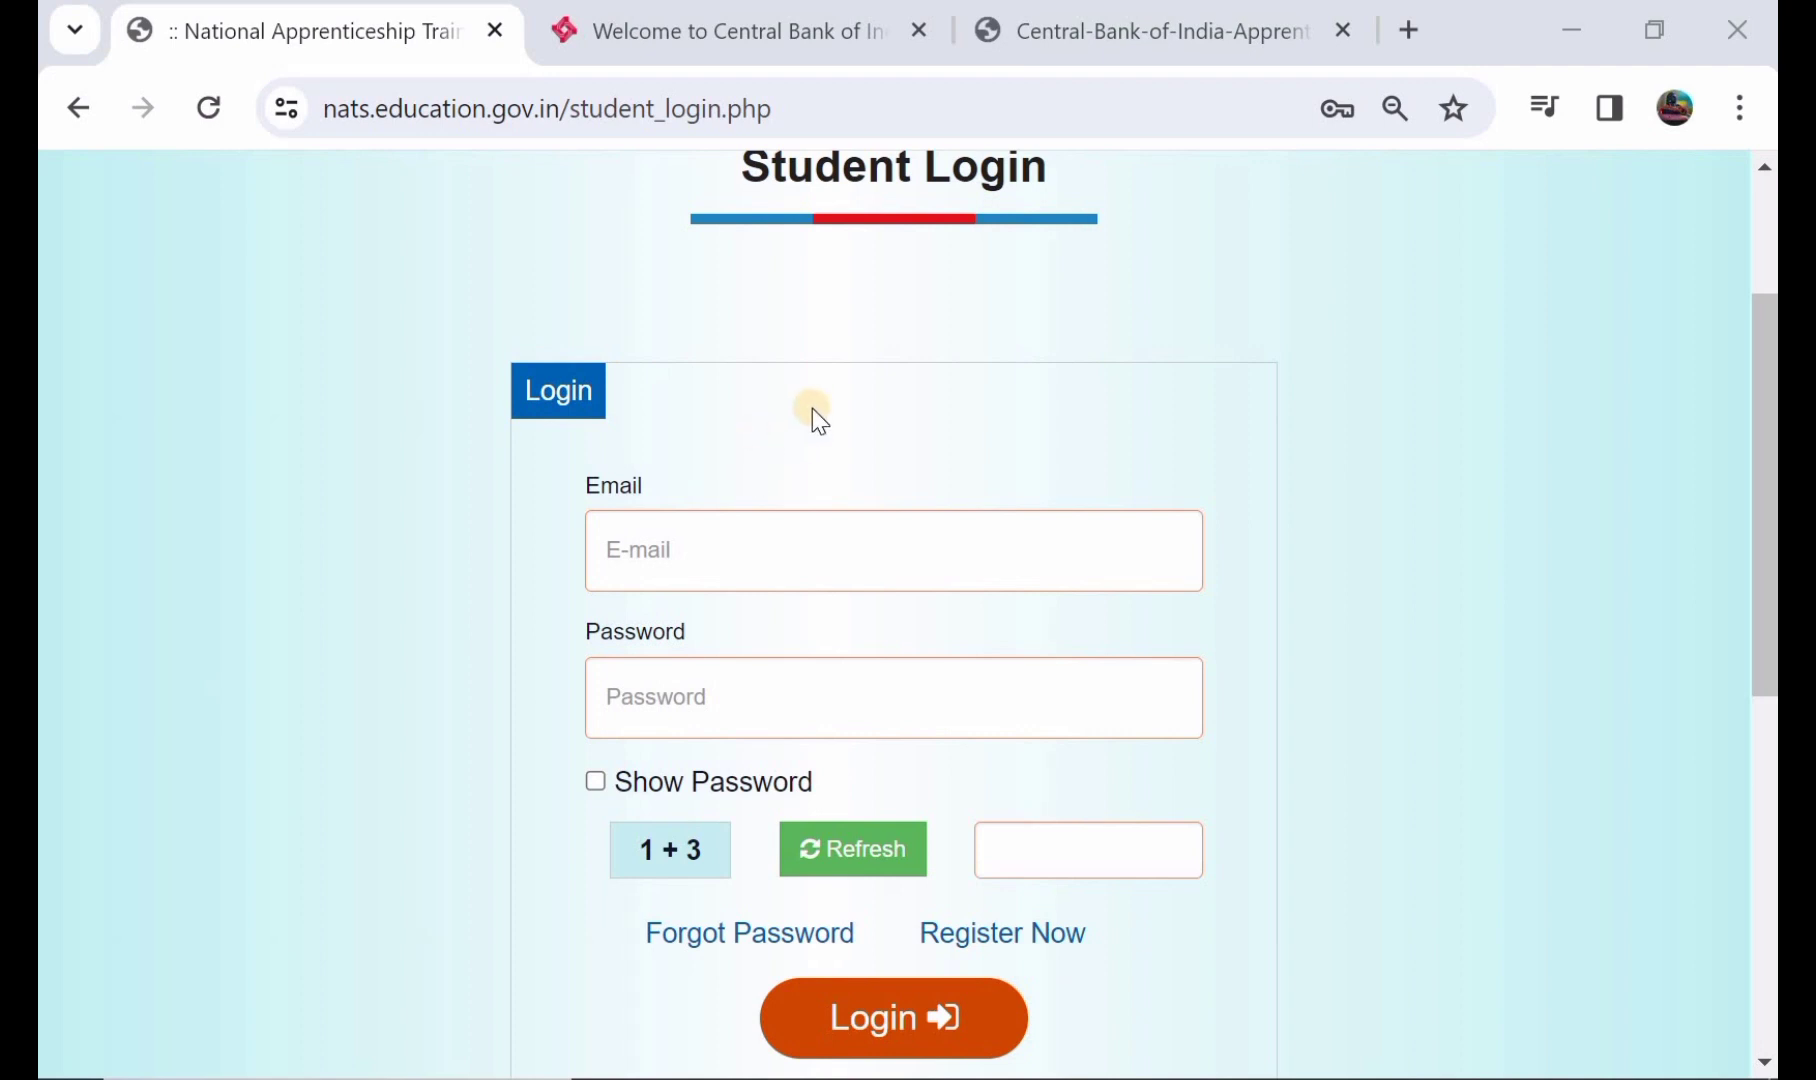
scroll(812, 409, up, 1)
scroll(812, 409, down, 1)
scroll(812, 409, down, 1)
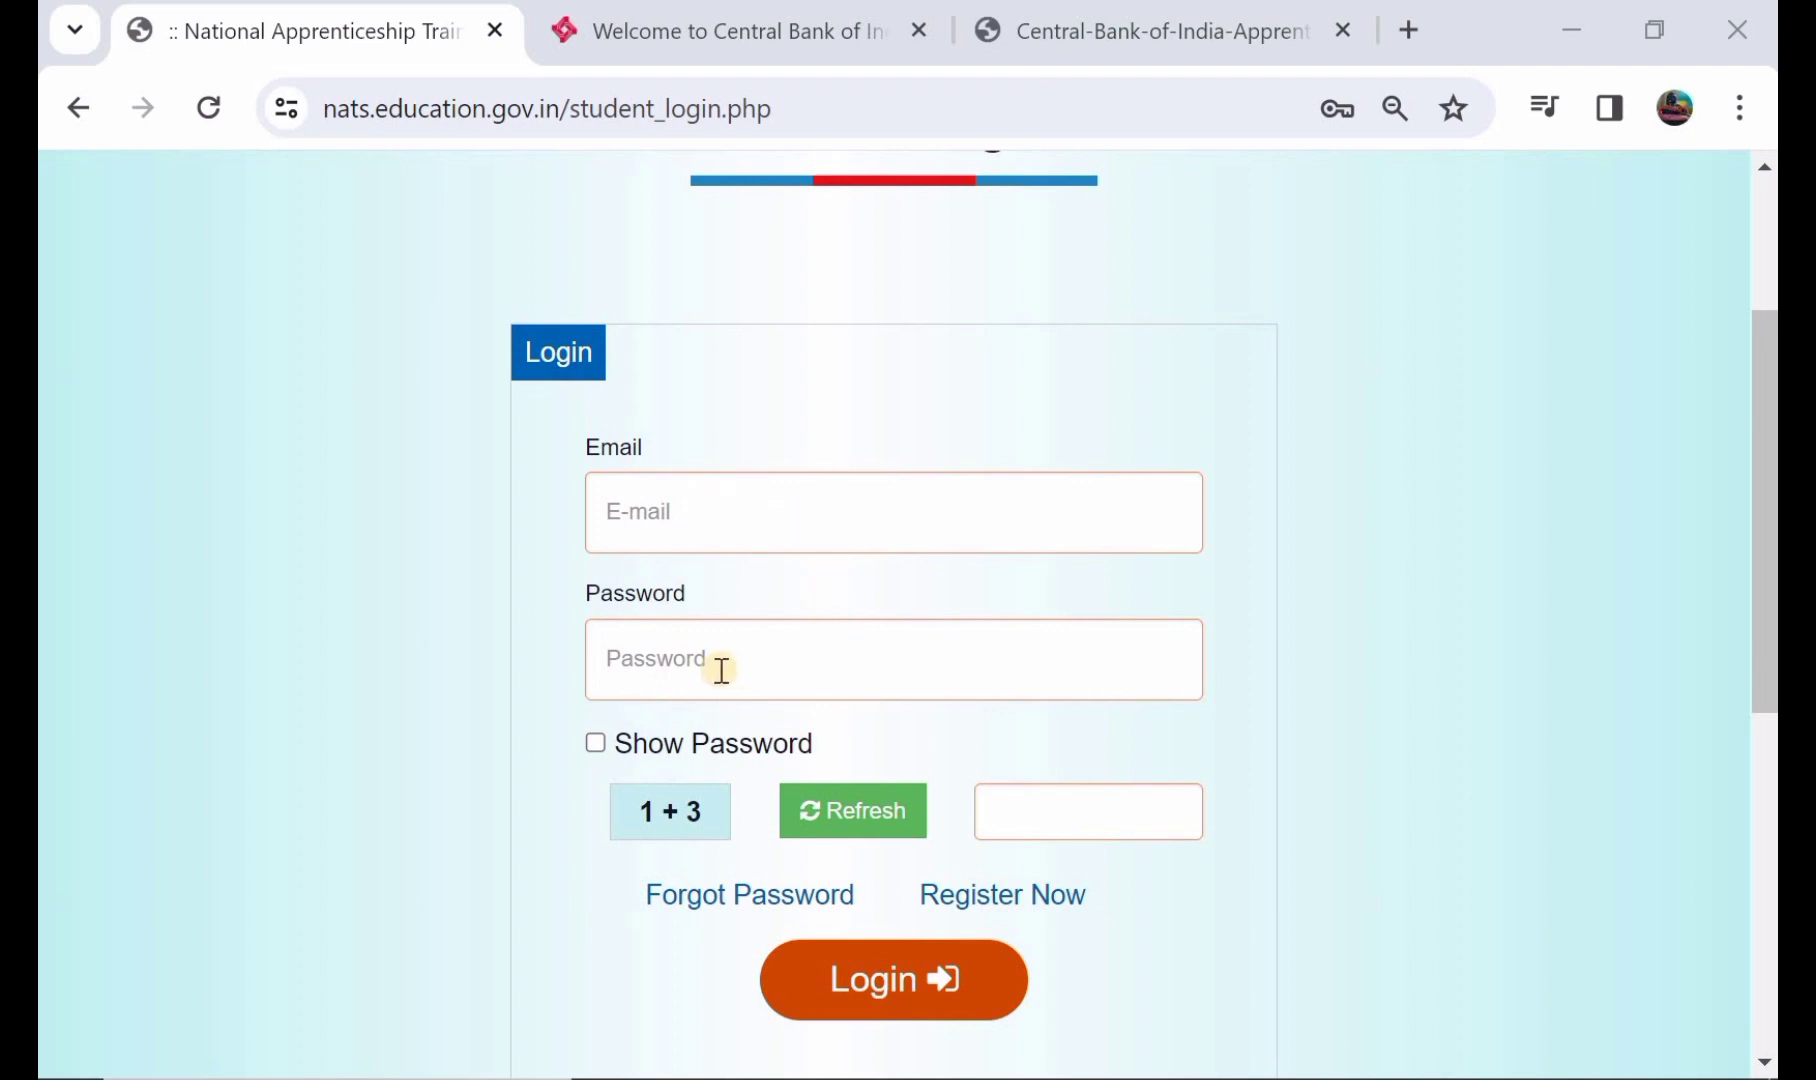
click(927, 978)
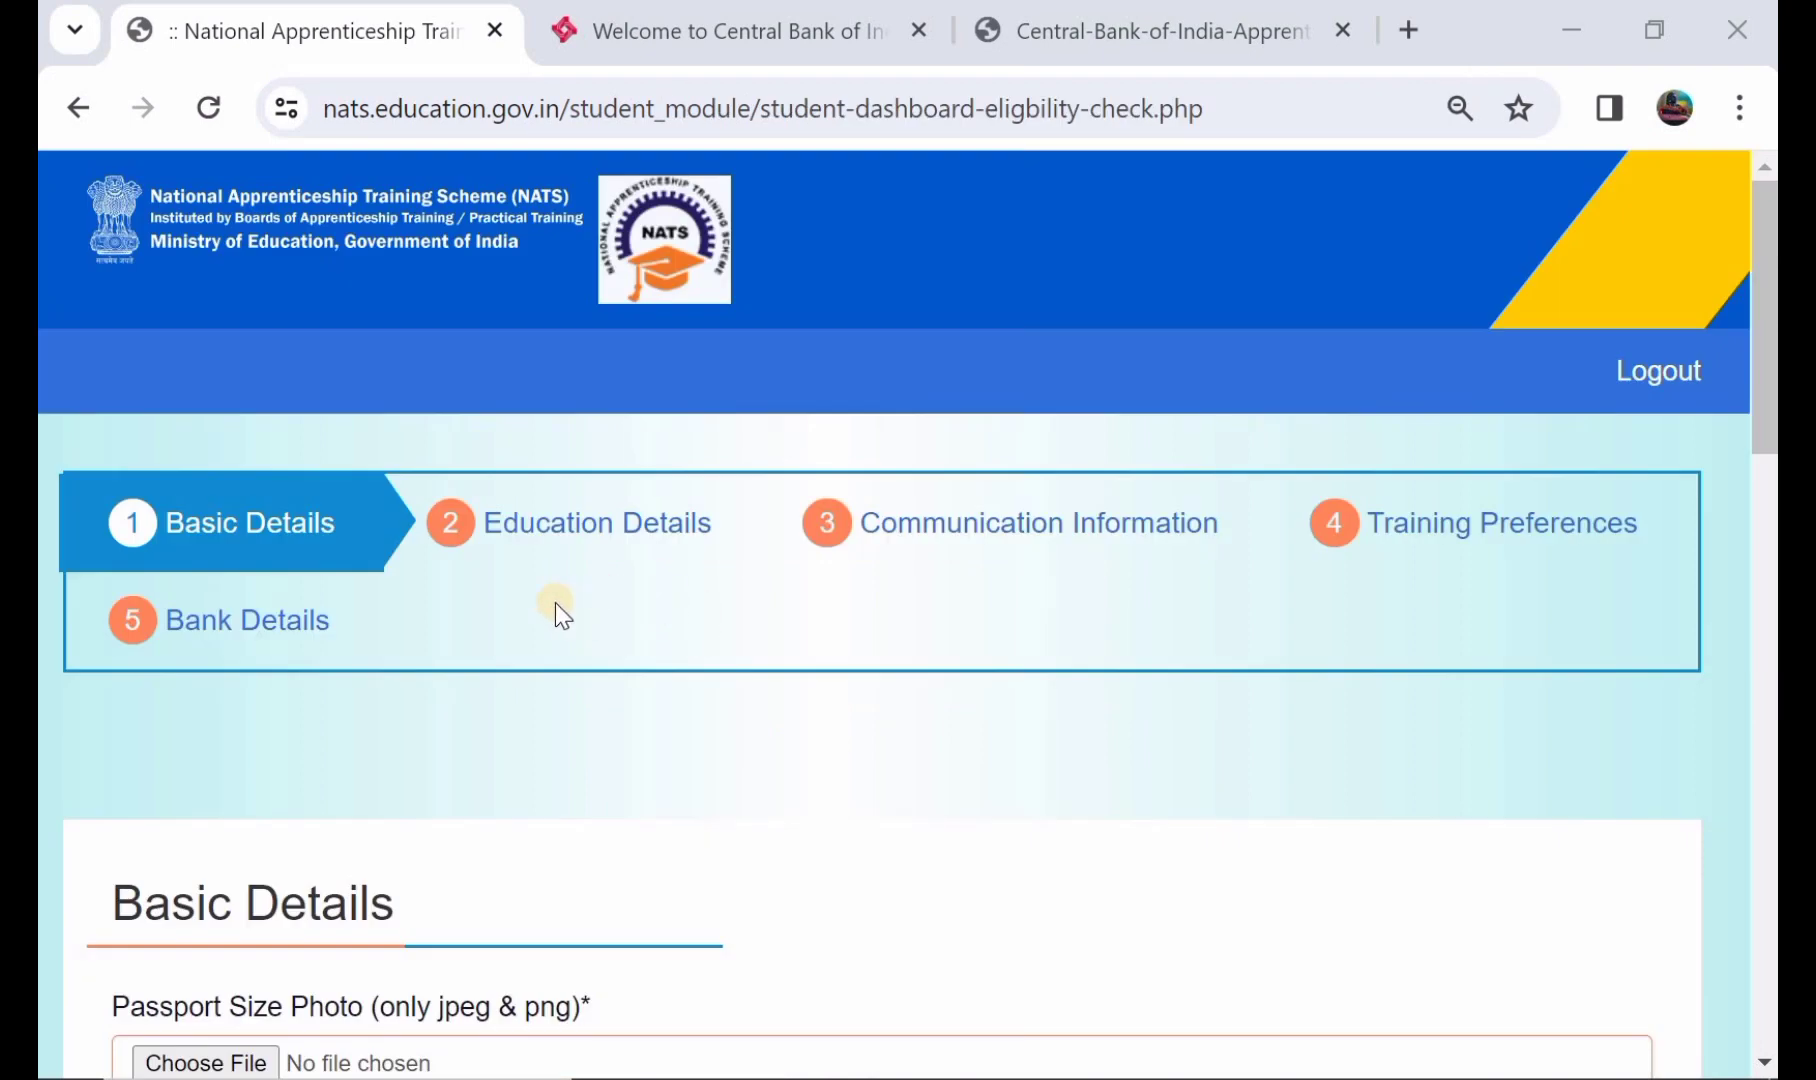
- Enter the mother's name on the Basic Details form, fixing a mistyped letter
scroll(555, 603, down, 1)
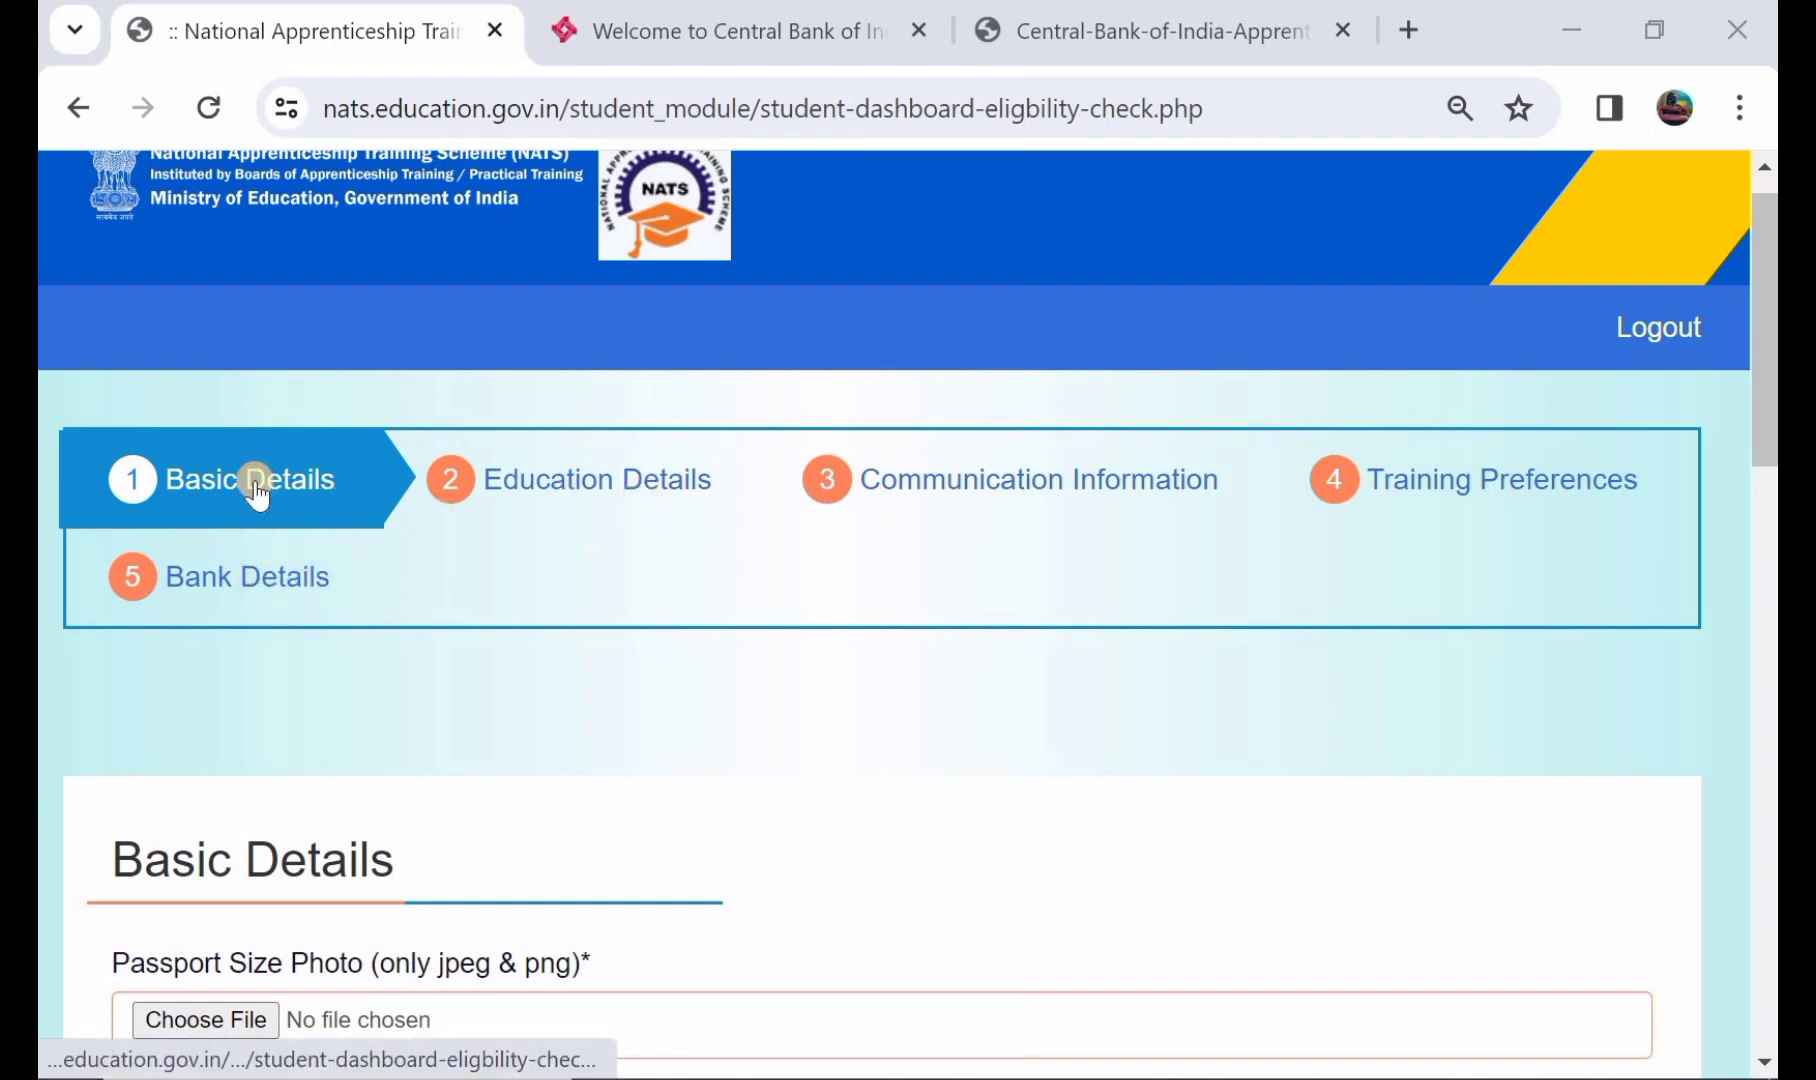
scroll(515, 700, down, 1)
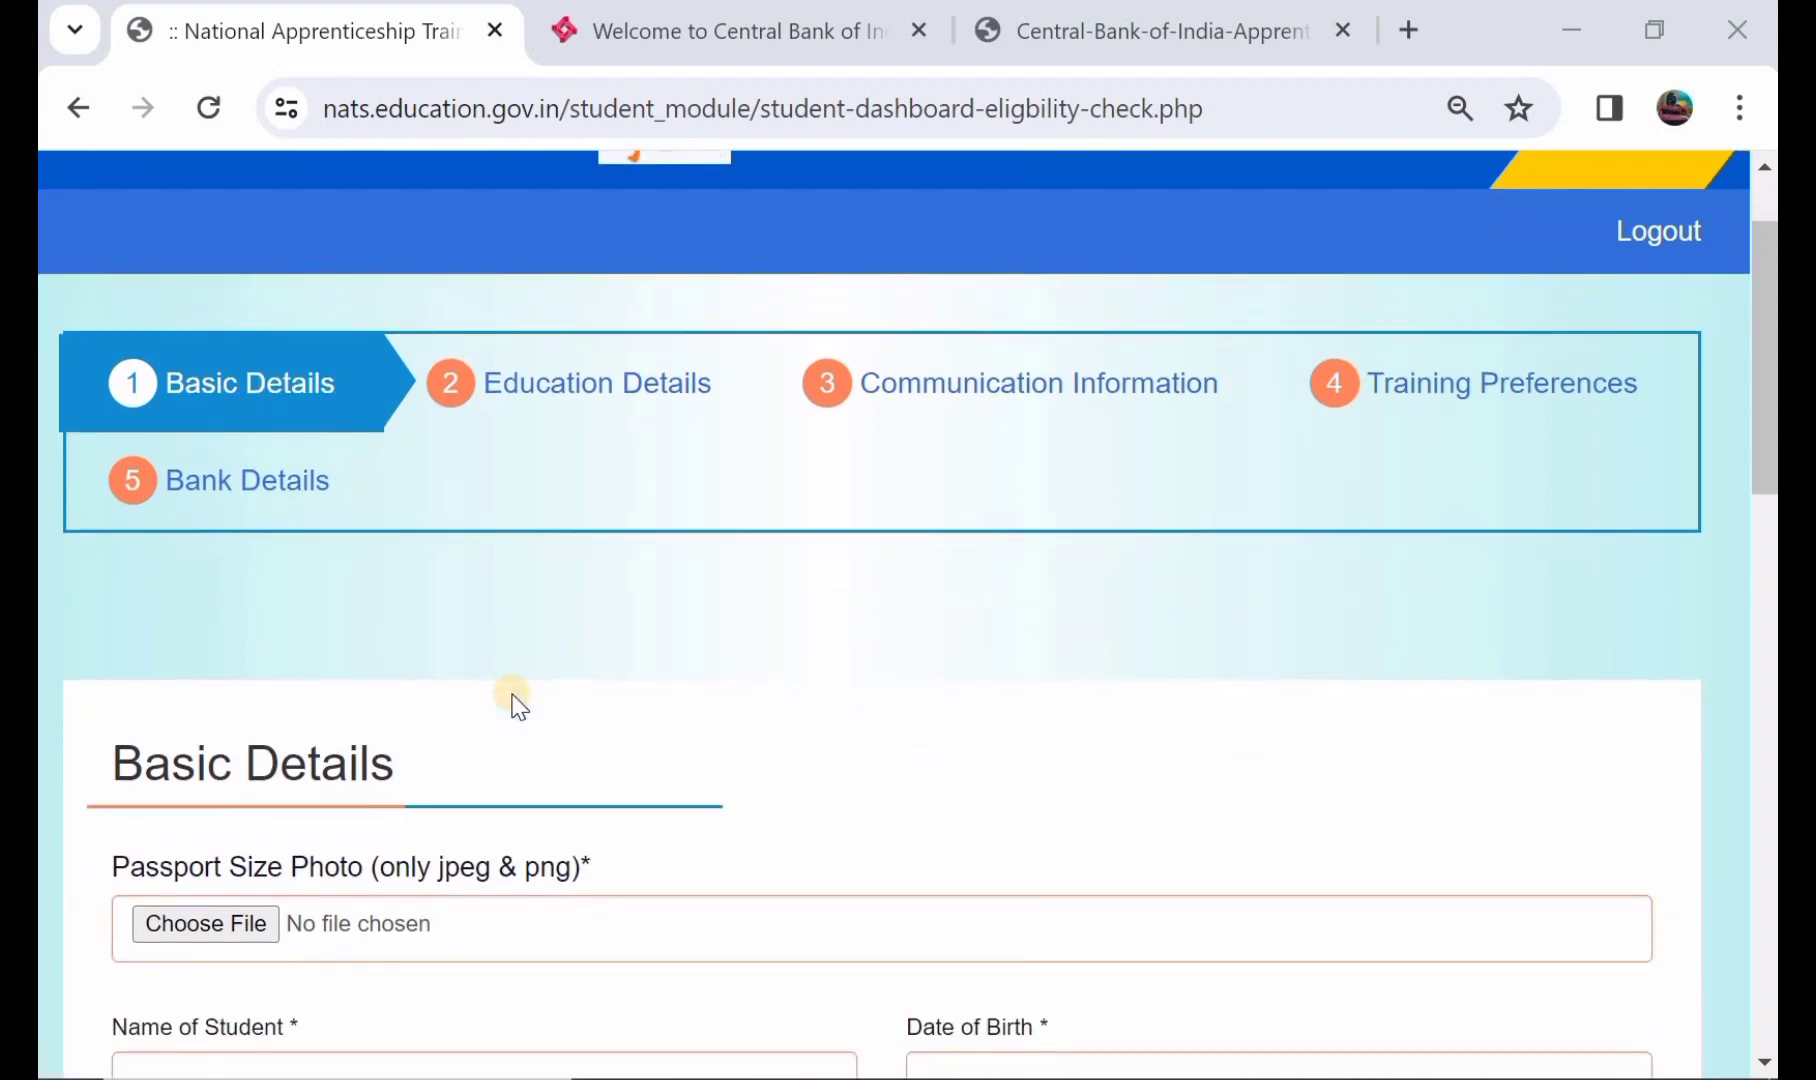
scroll(515, 700, down, 1)
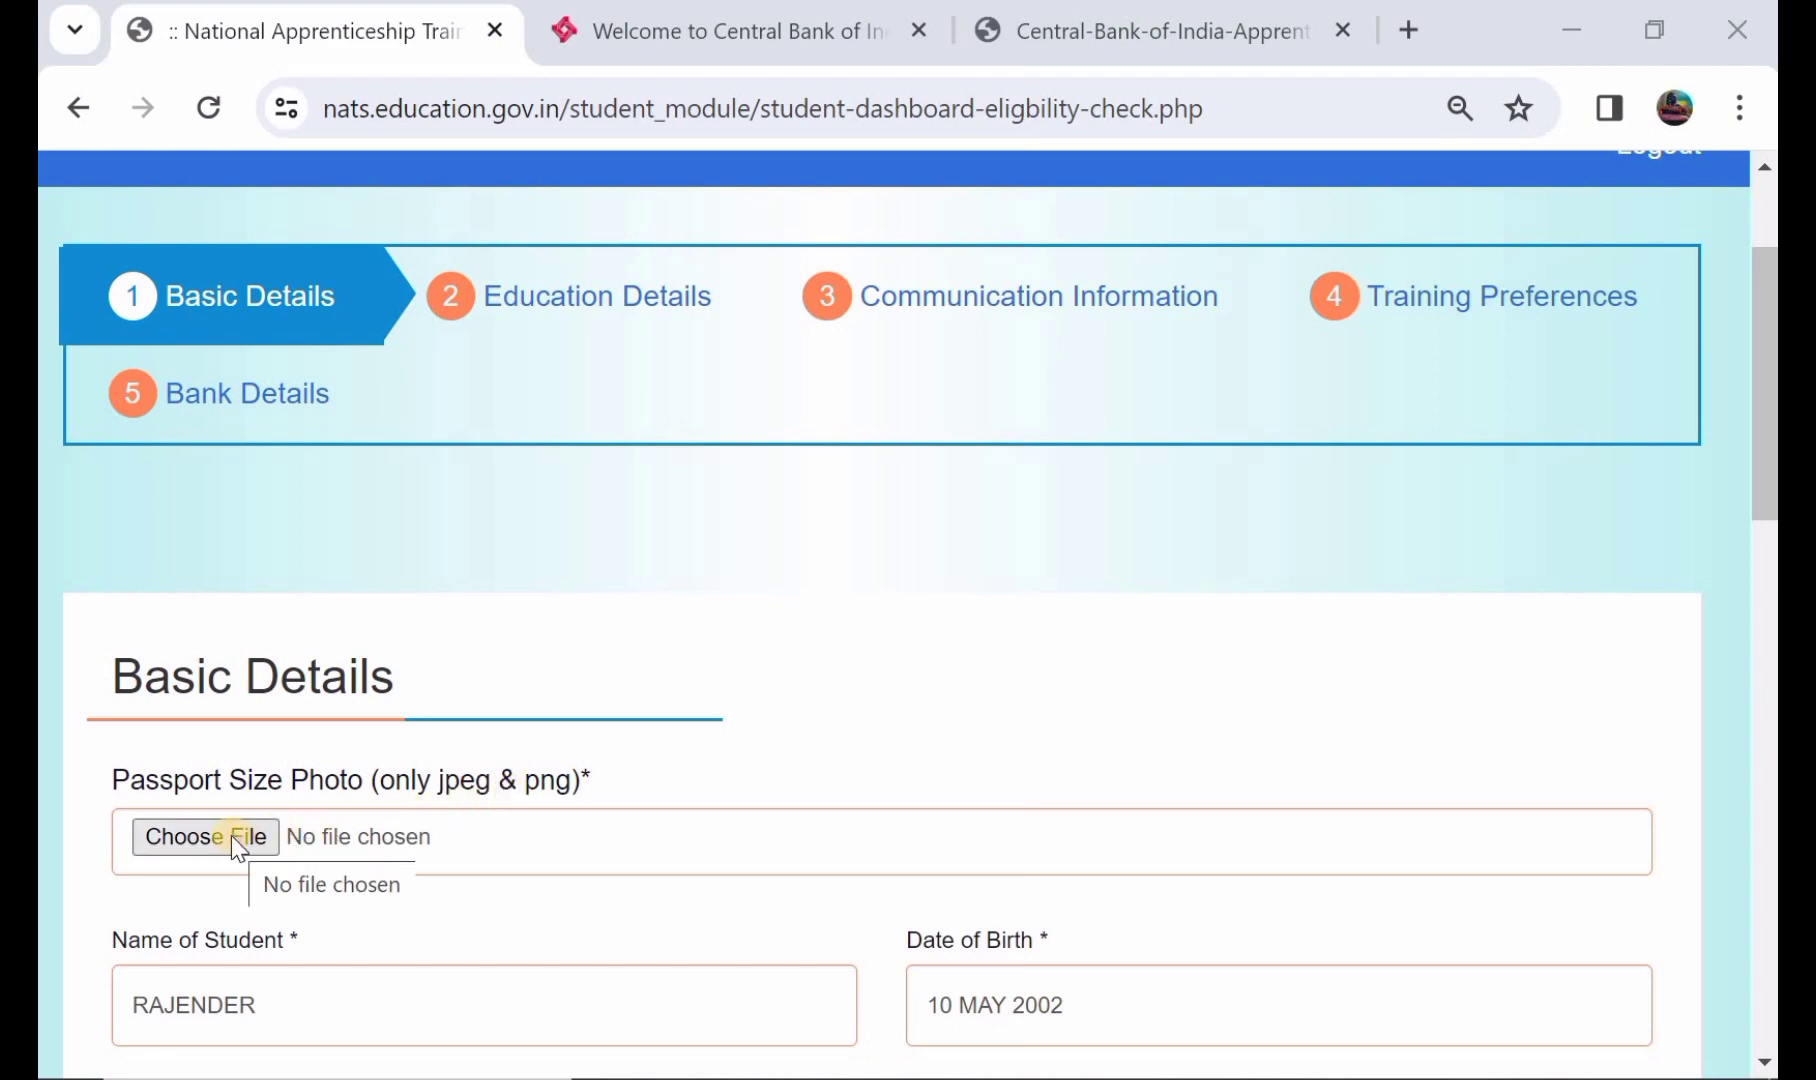
scroll(400, 842, down, 3)
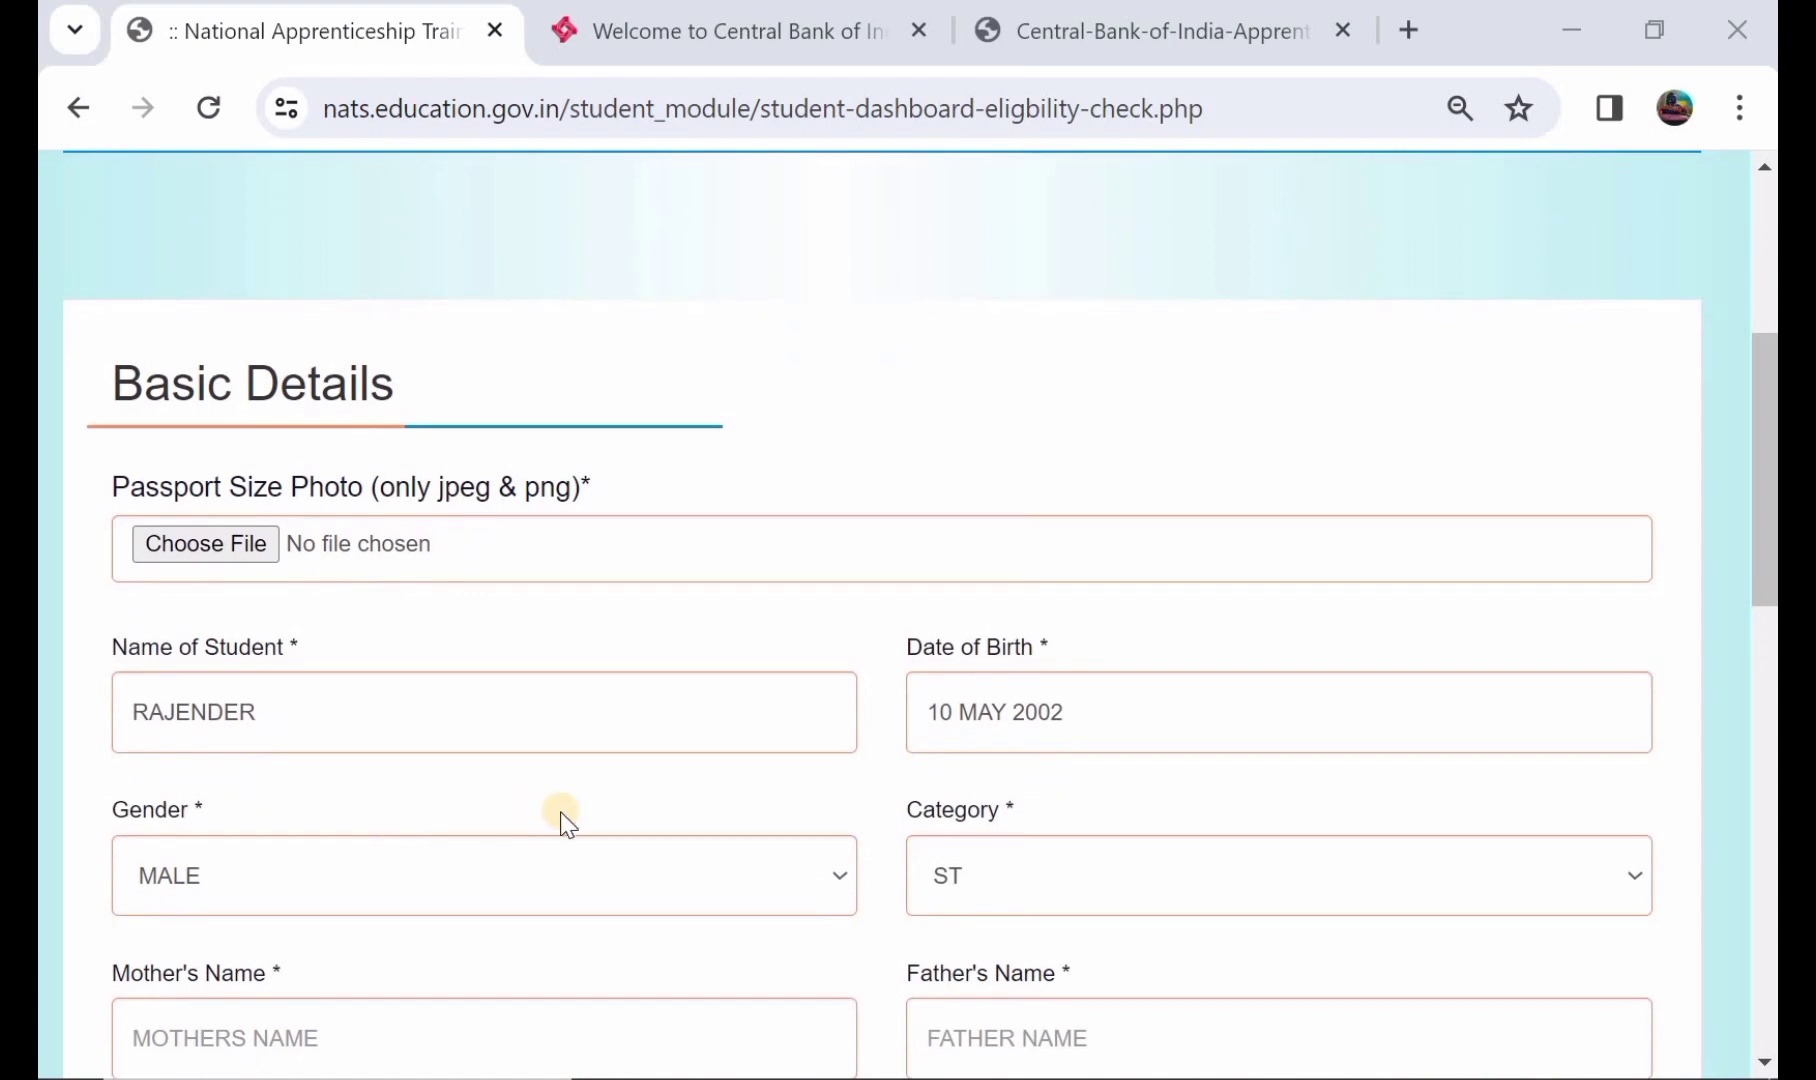
scroll(540, 830, down, 2)
click(403, 882)
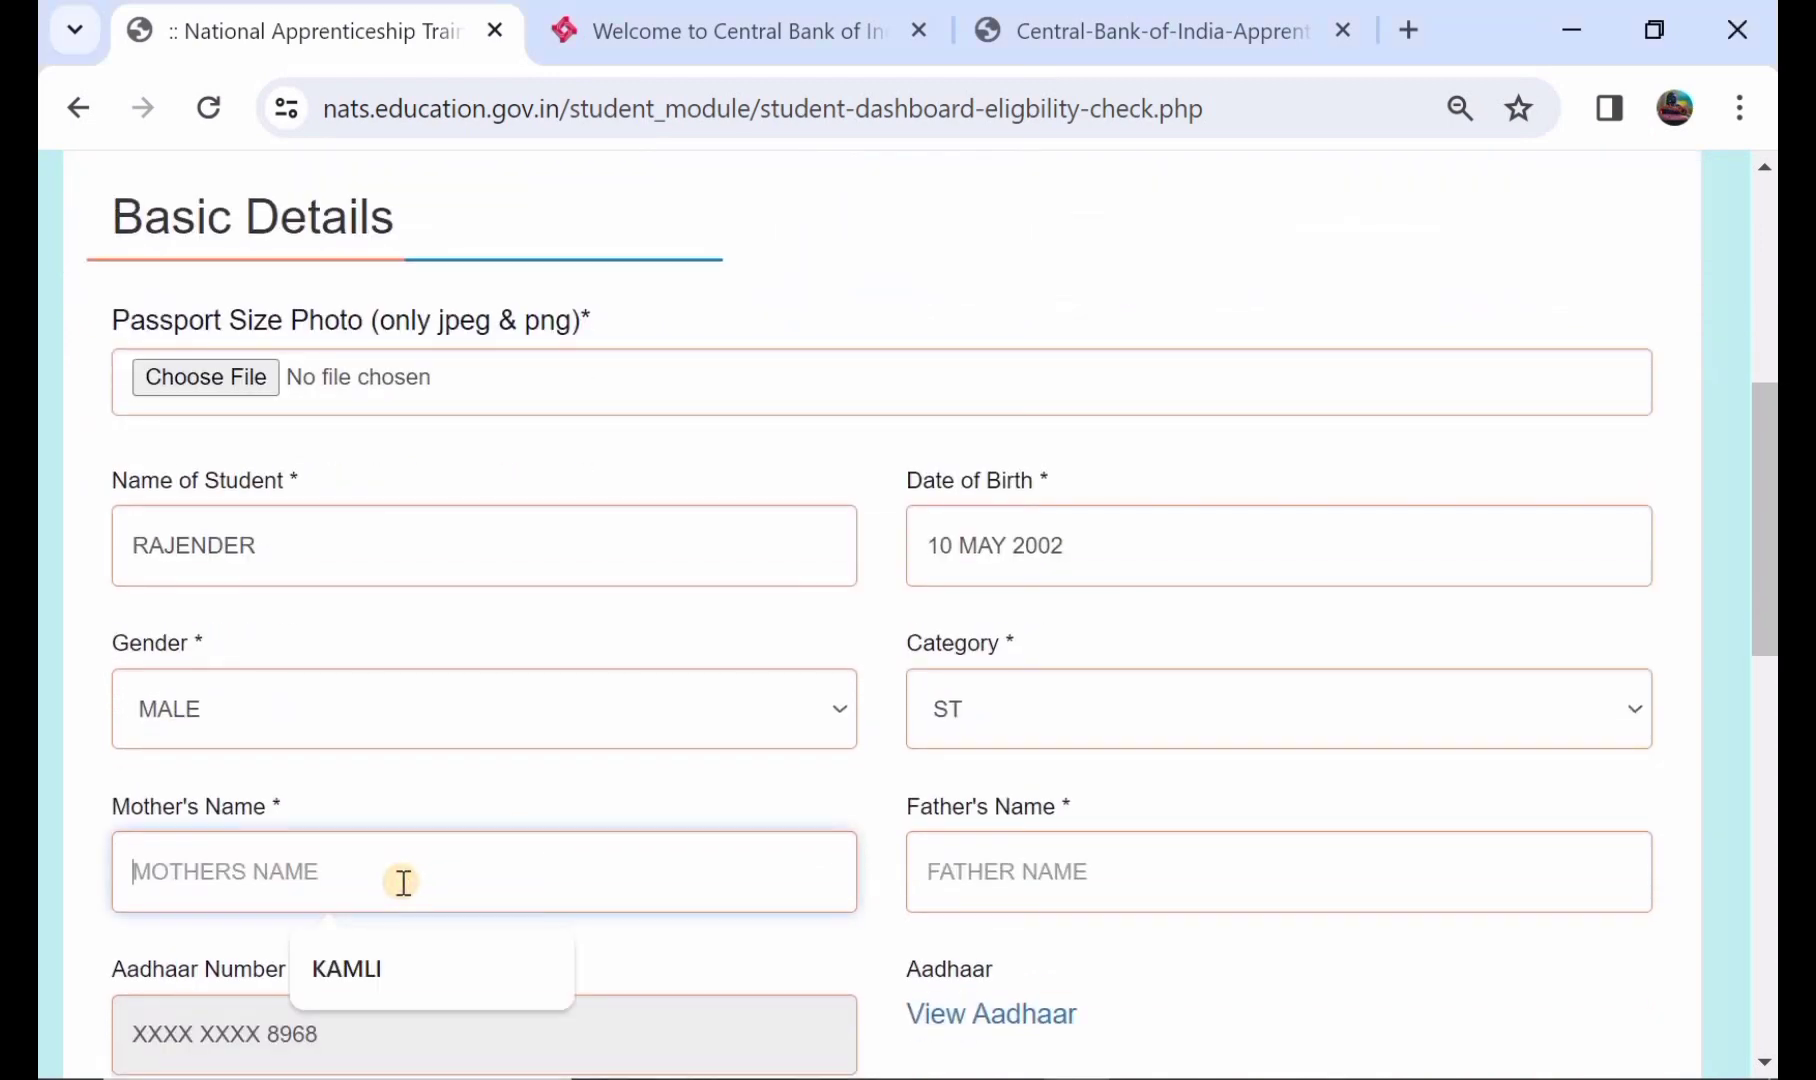
text(SR)
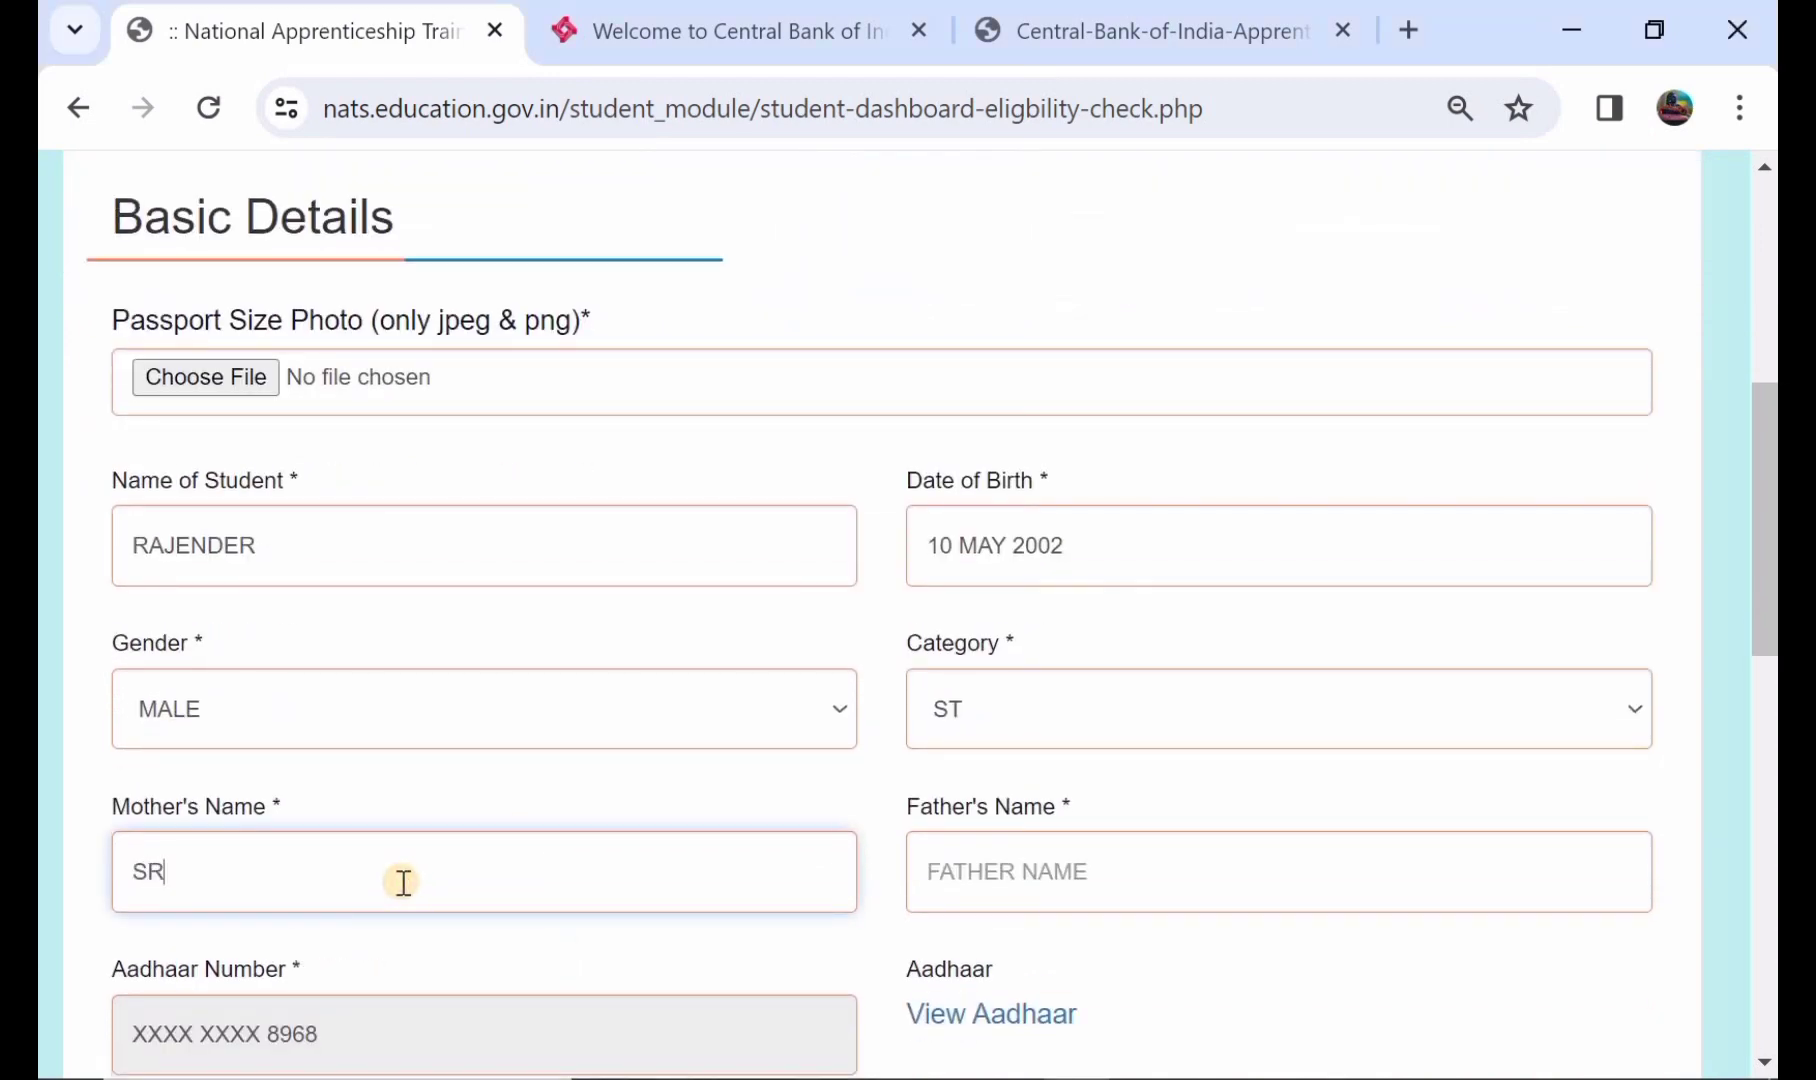
key(BackSpace)
text(KAMLI)
- Enter the father's name on the Basic Details form
click(1024, 868)
text(SI)
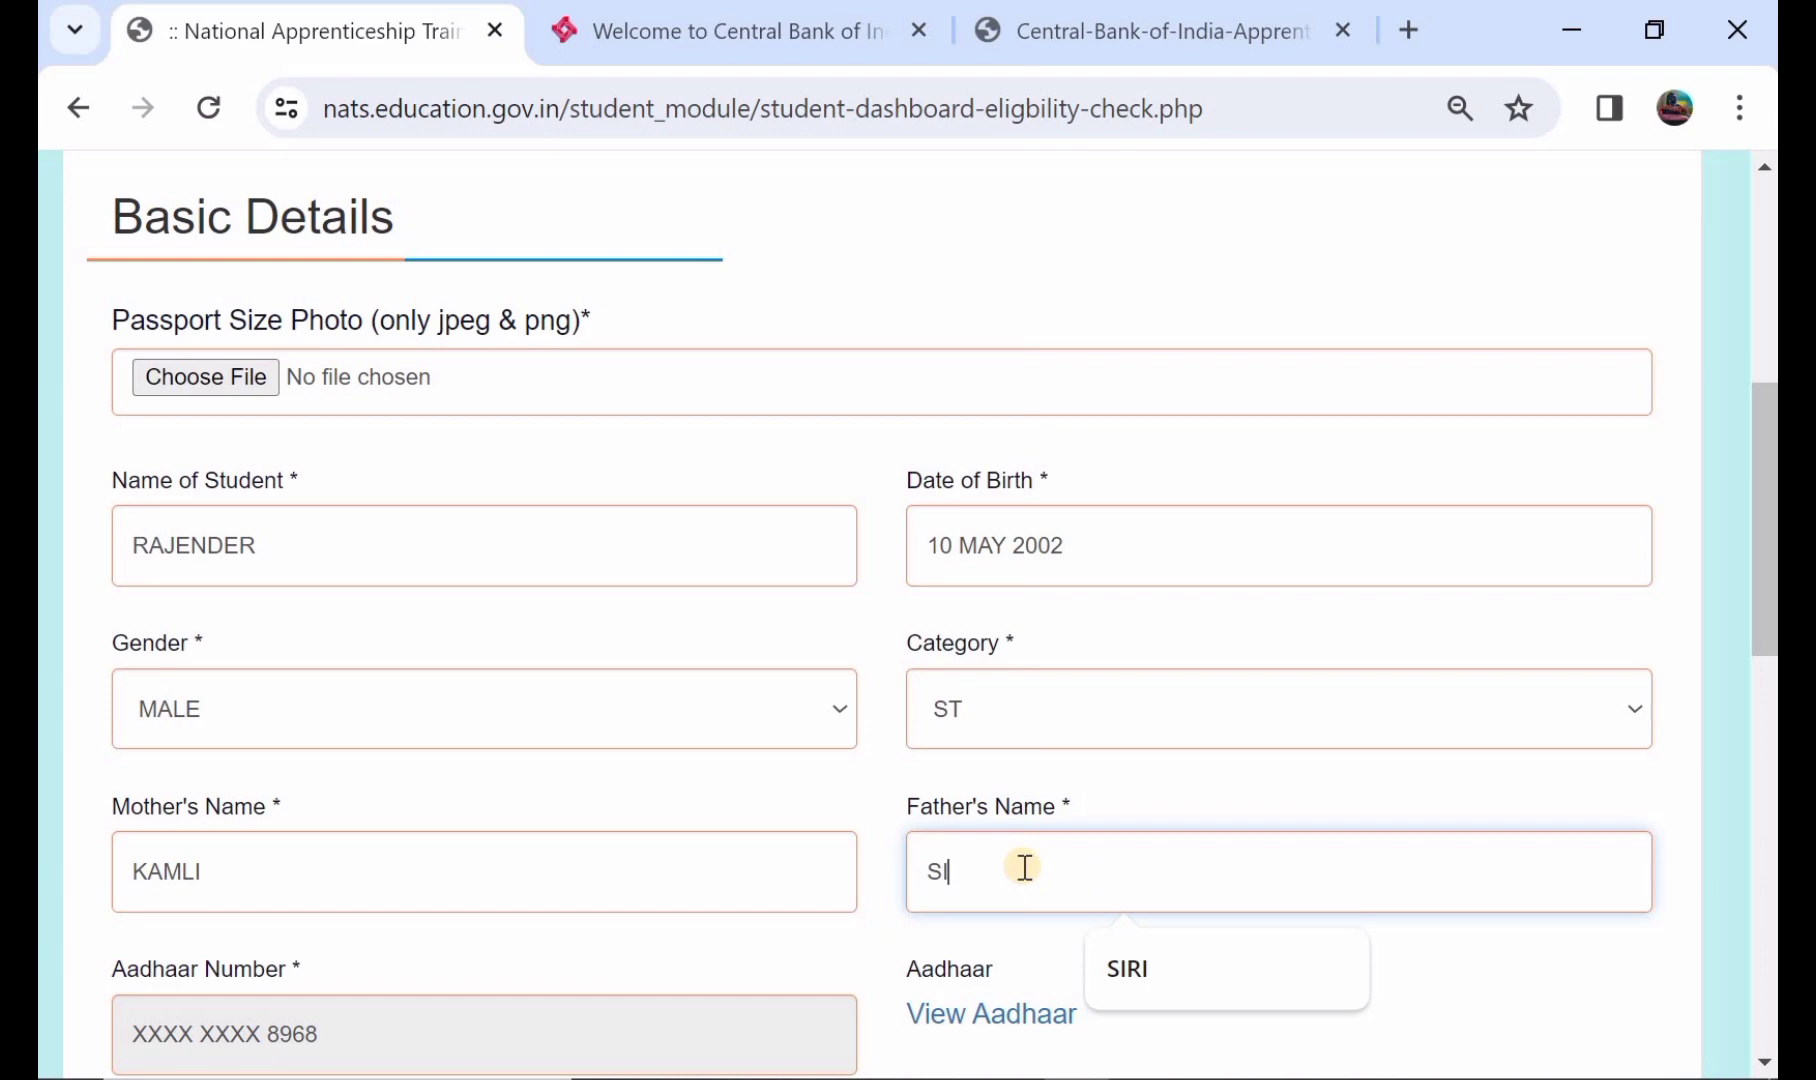
text(RI)
scroll(1024, 867, down, 2)
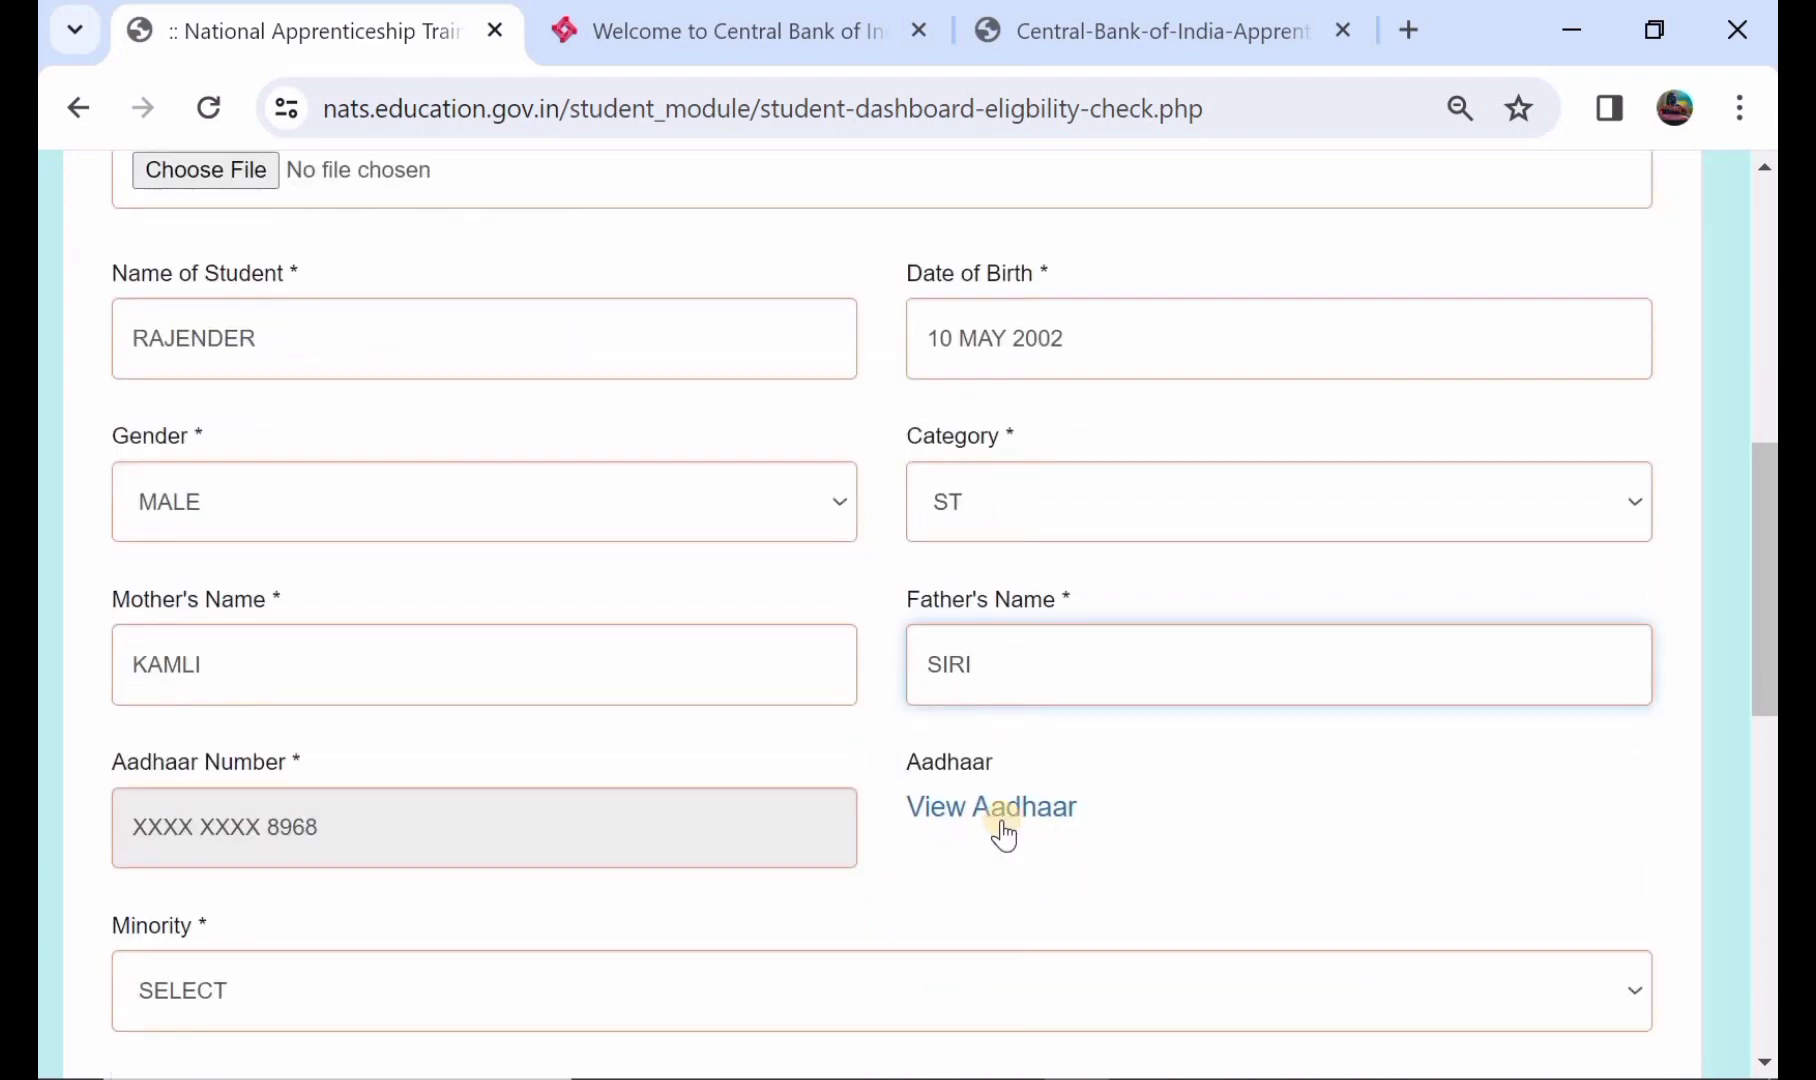
scroll(1003, 825, down, 1)
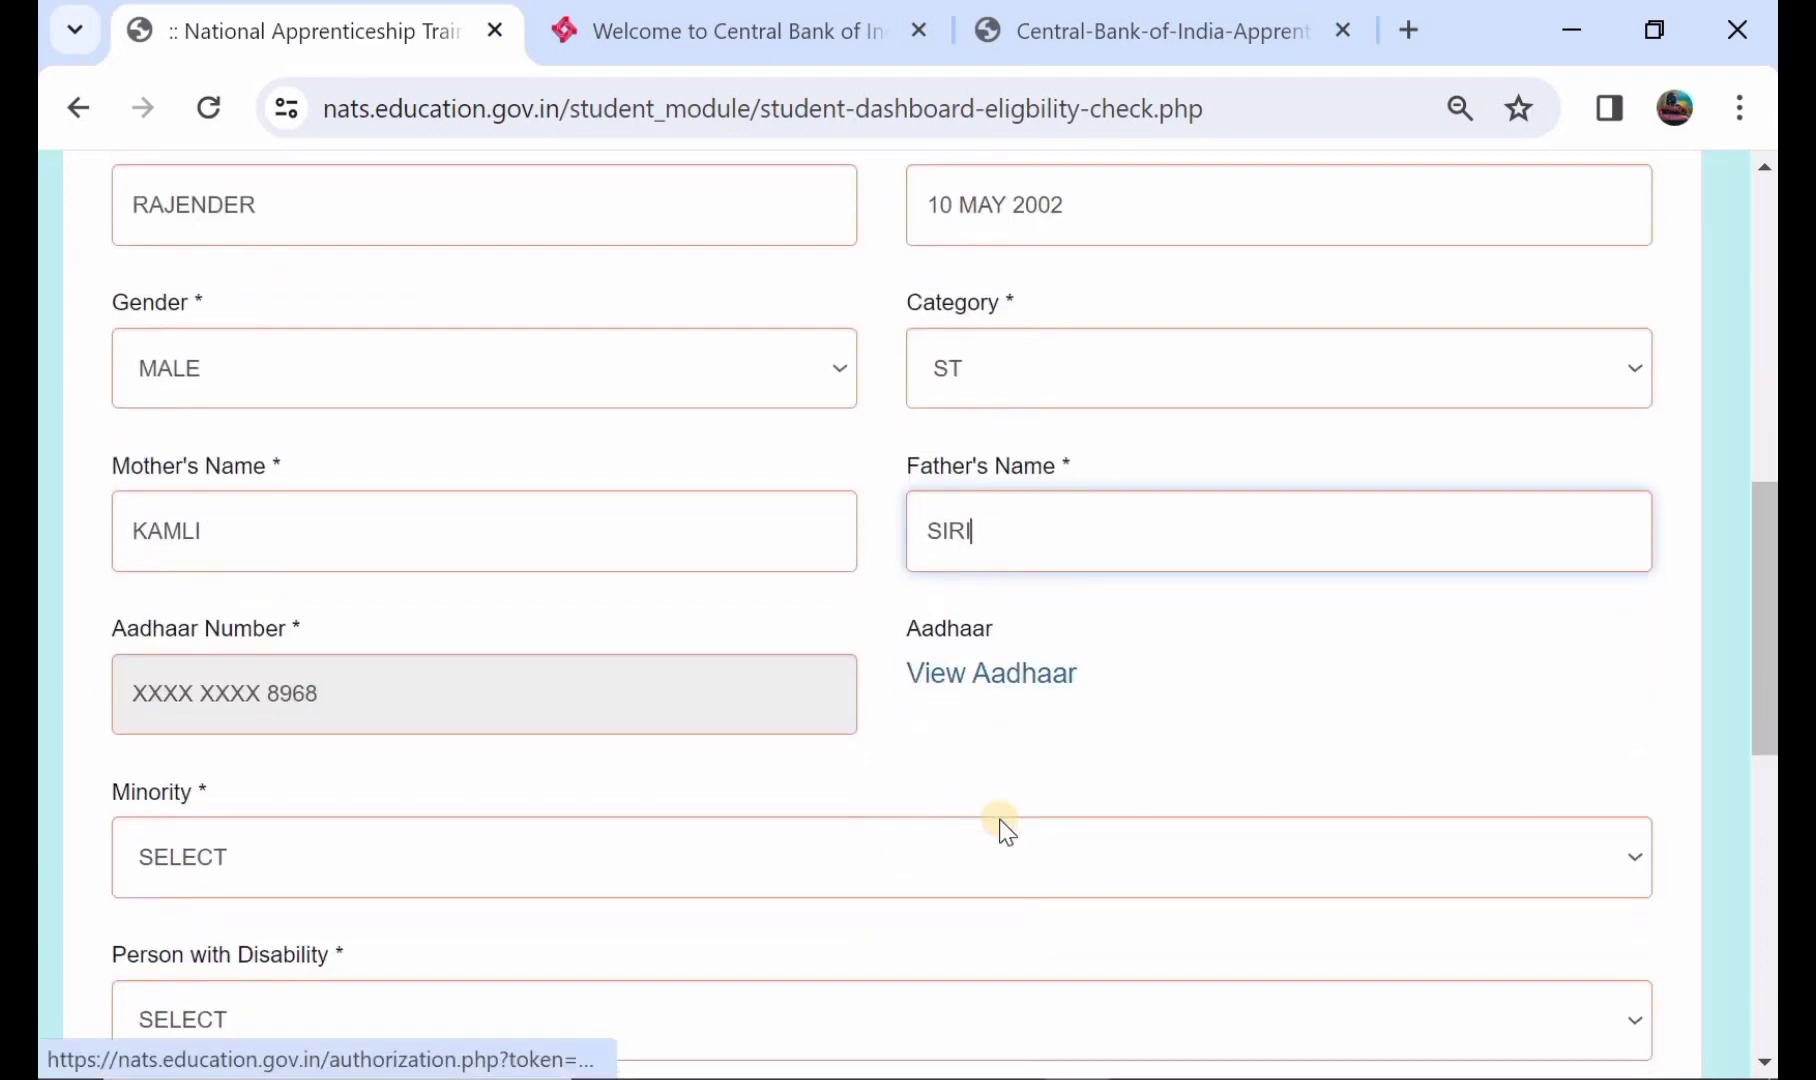
- Set Minority to NO and Person with Disability to NO, correcting an accidental YES
click(692, 857)
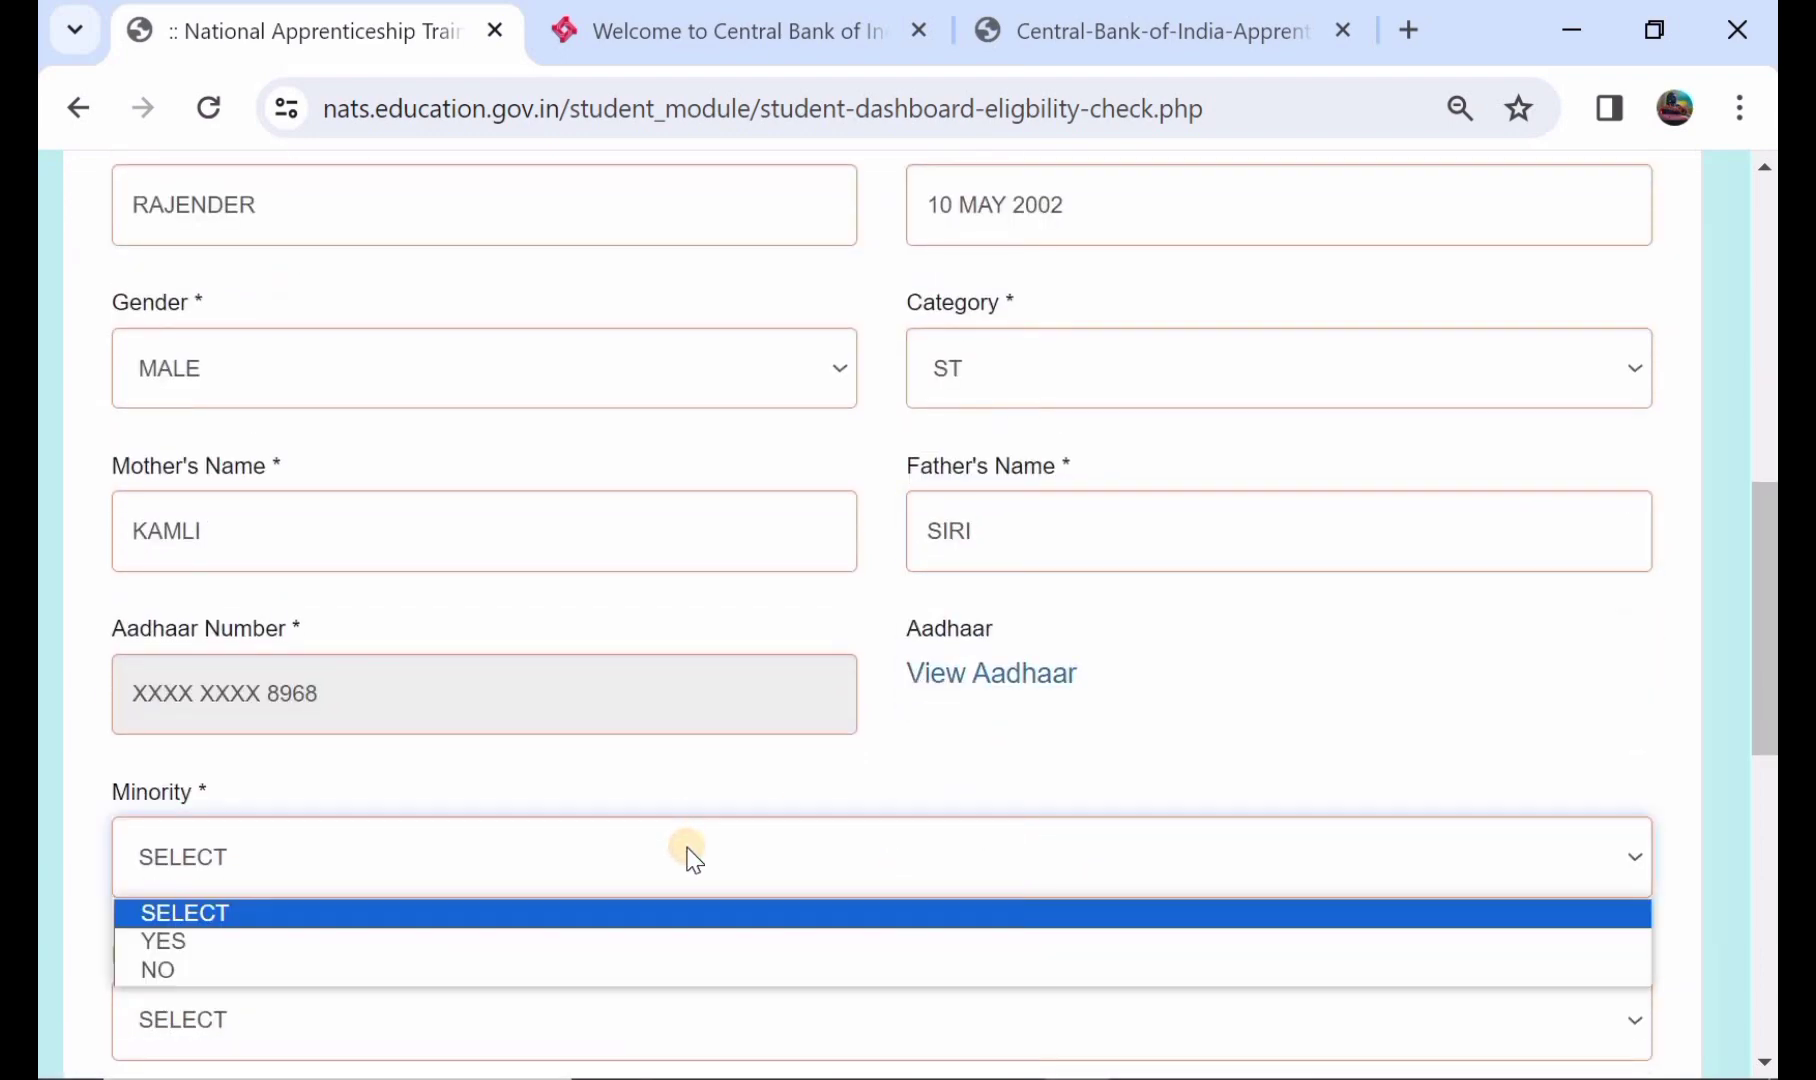
click(729, 970)
scroll(729, 976, down, 1)
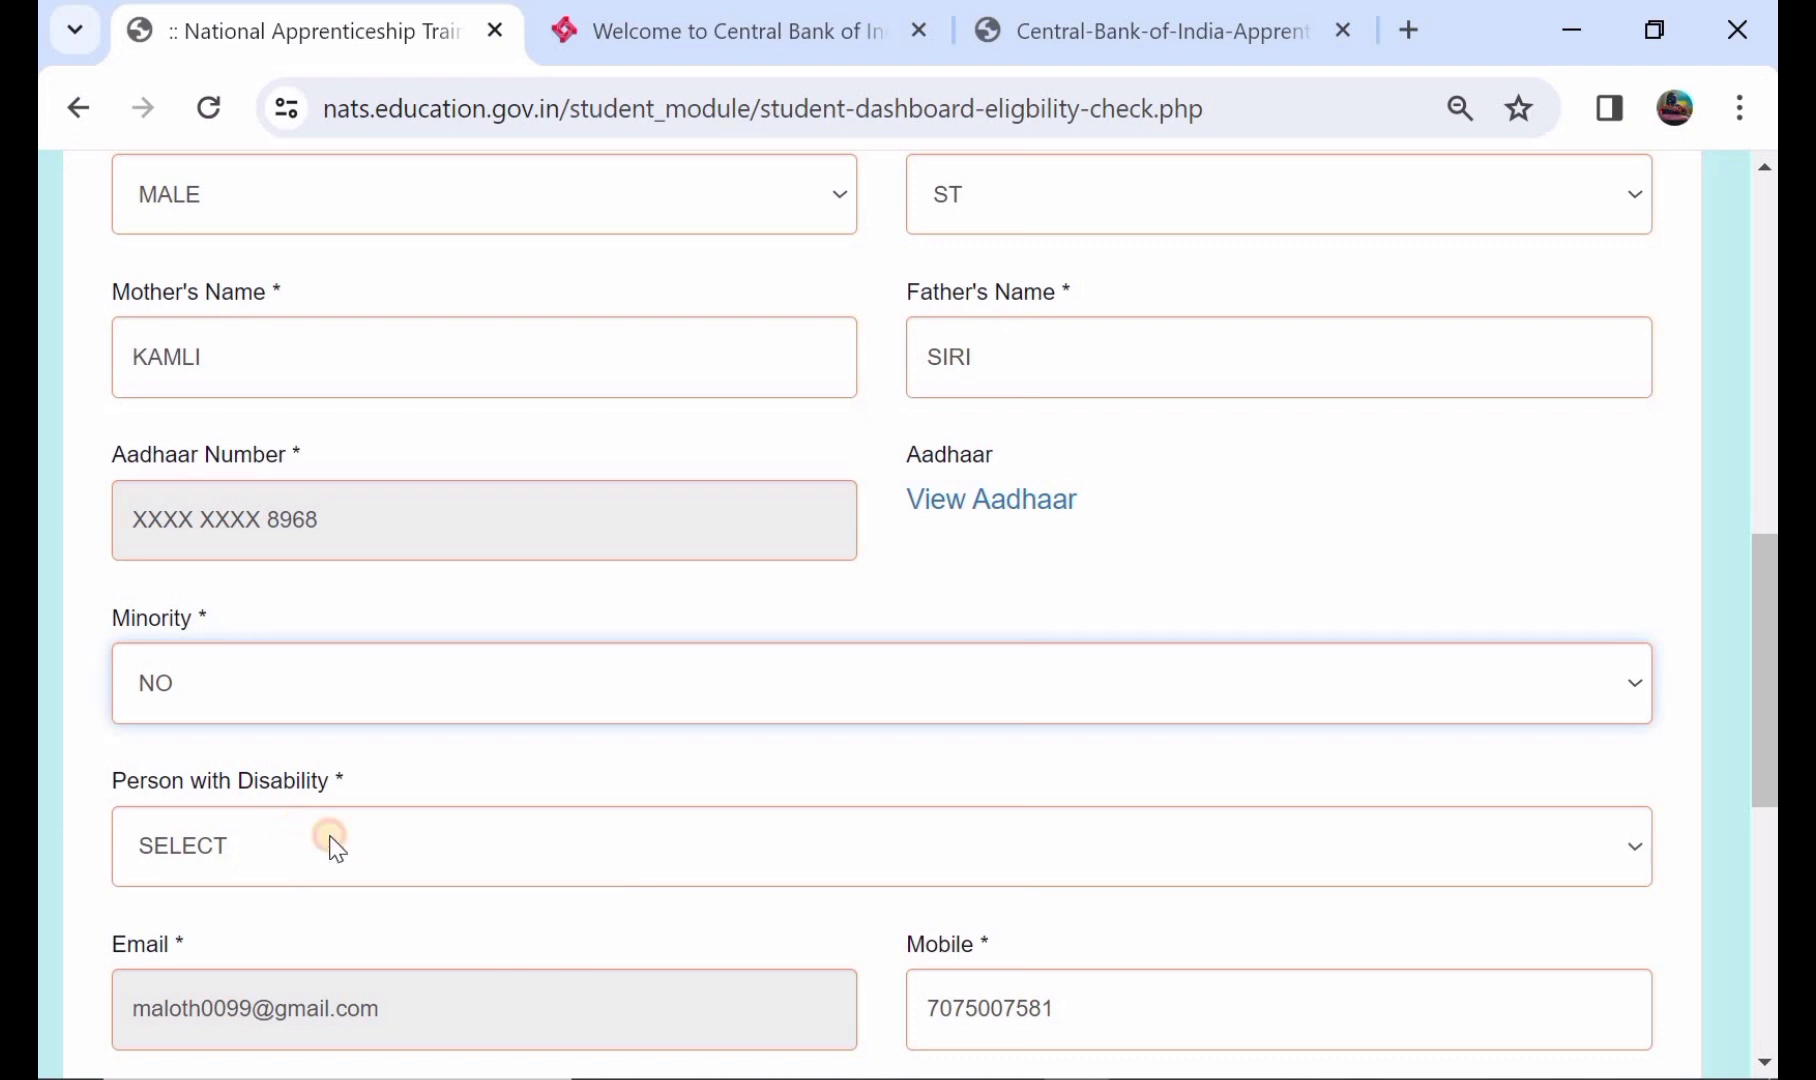
click(333, 848)
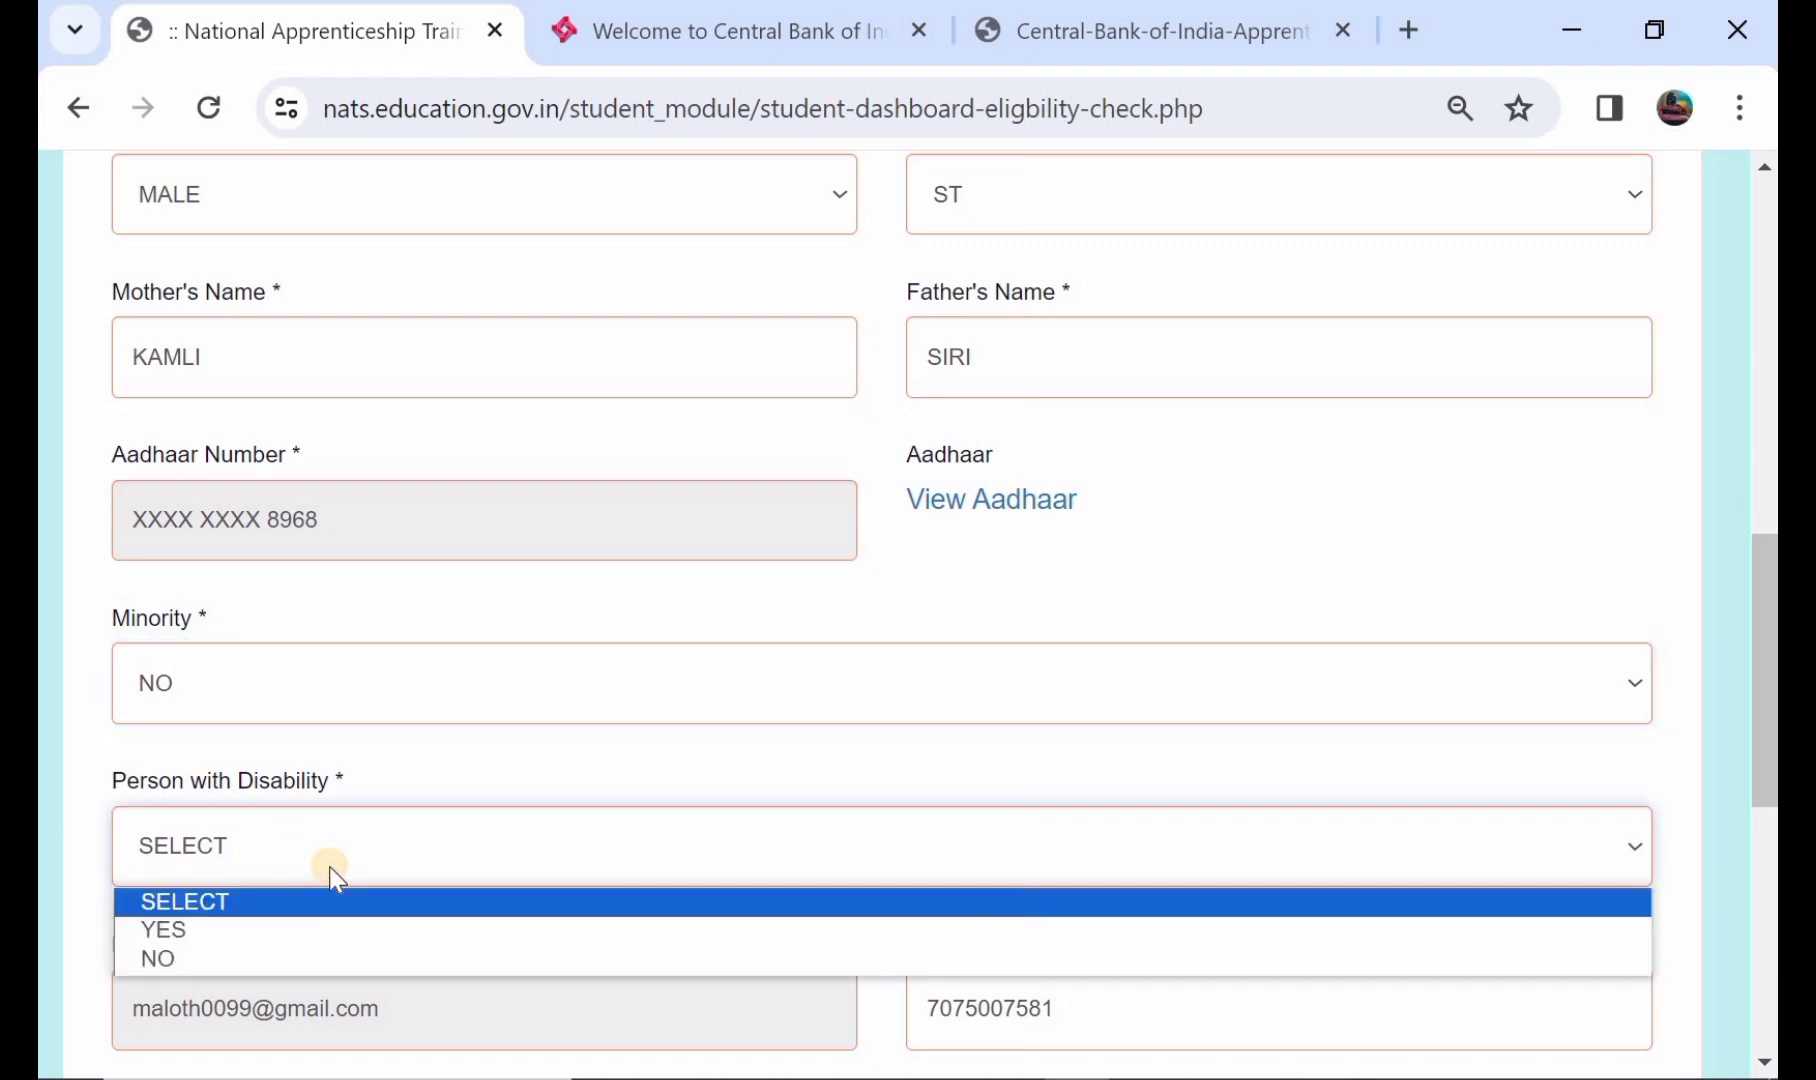
click(415, 930)
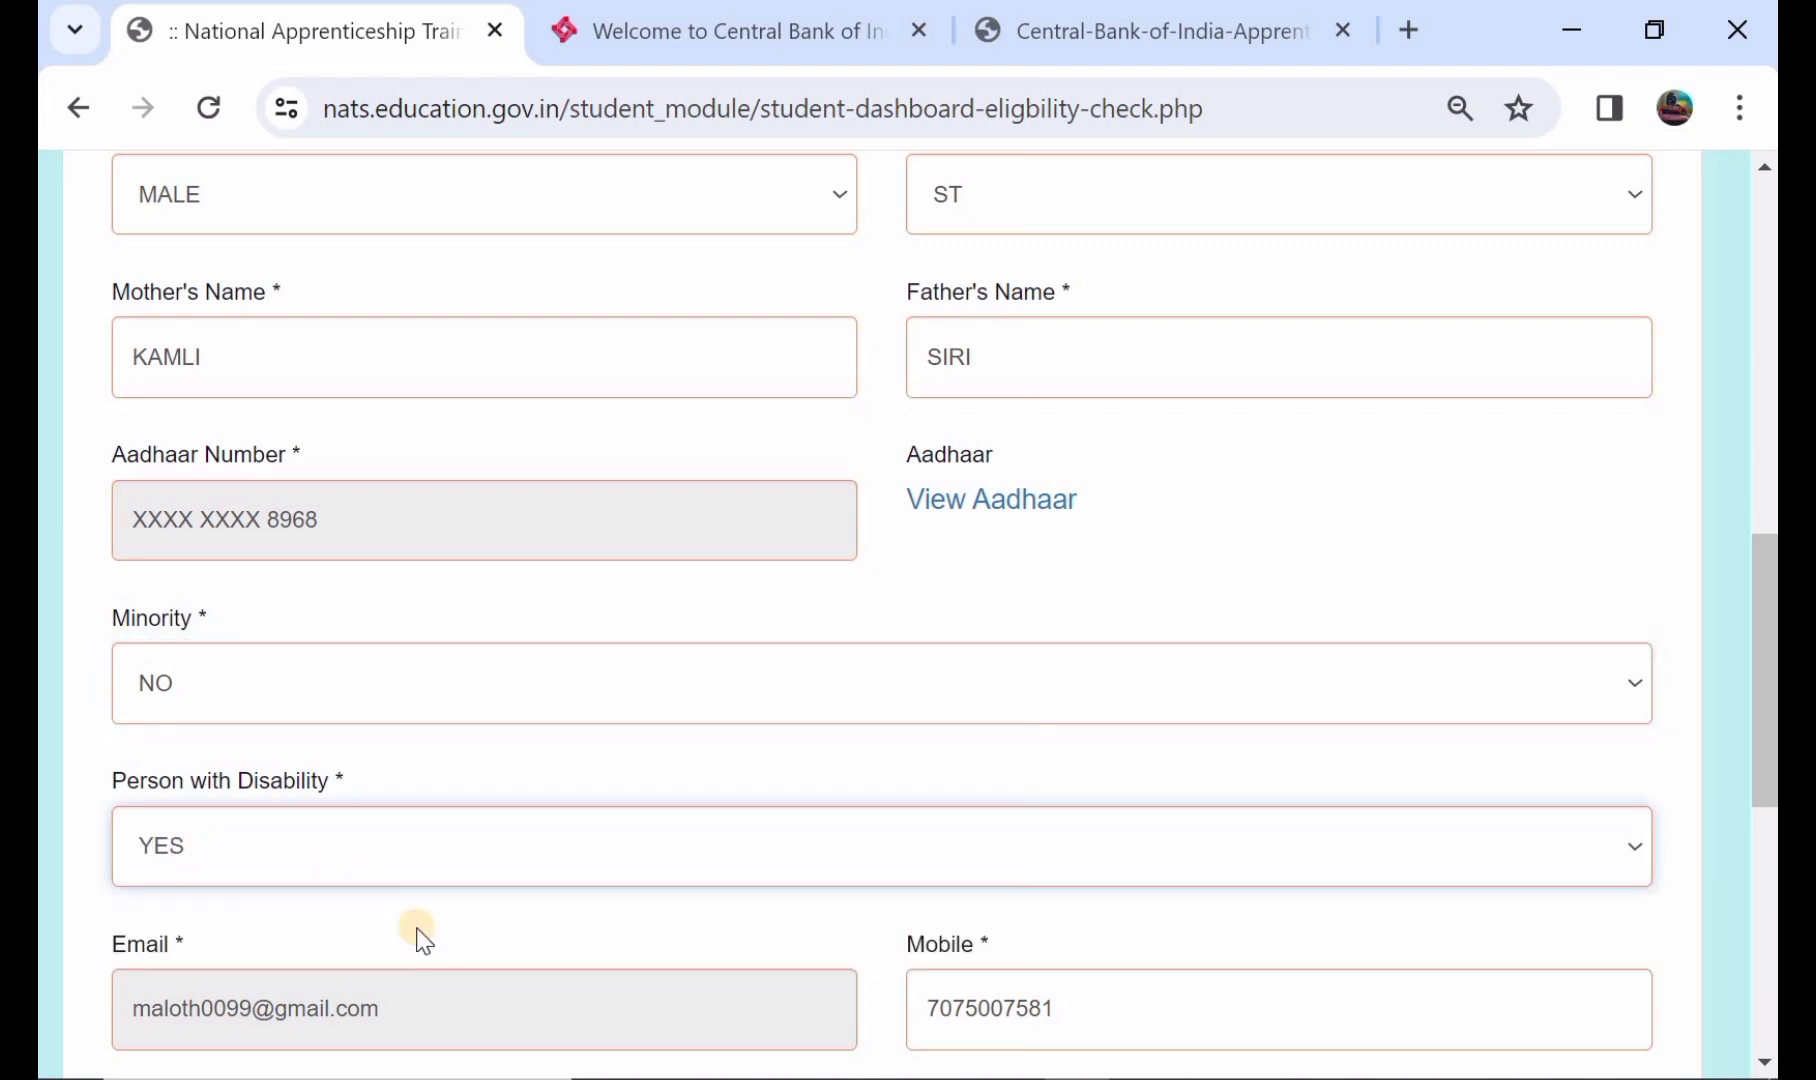
click(502, 866)
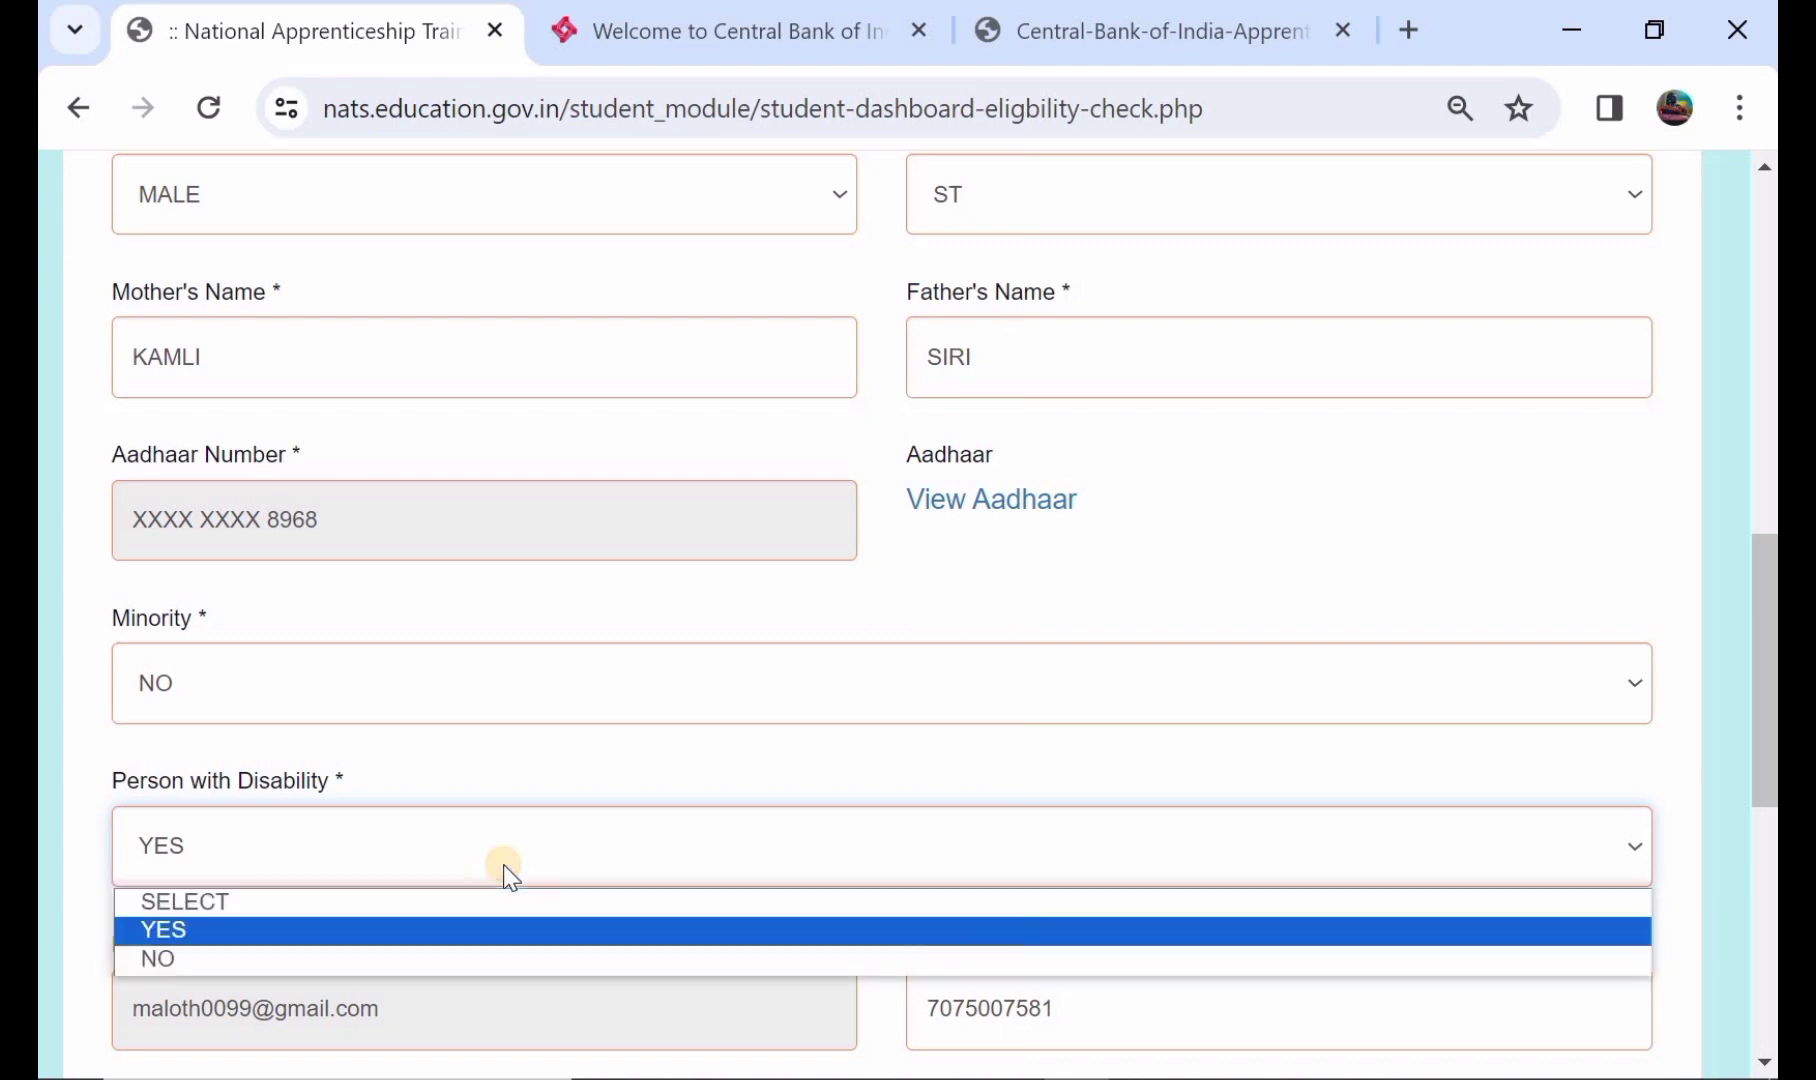
click(538, 960)
- Save the Basic Details and continue to the Educational Details form
scroll(540, 968, down, 1)
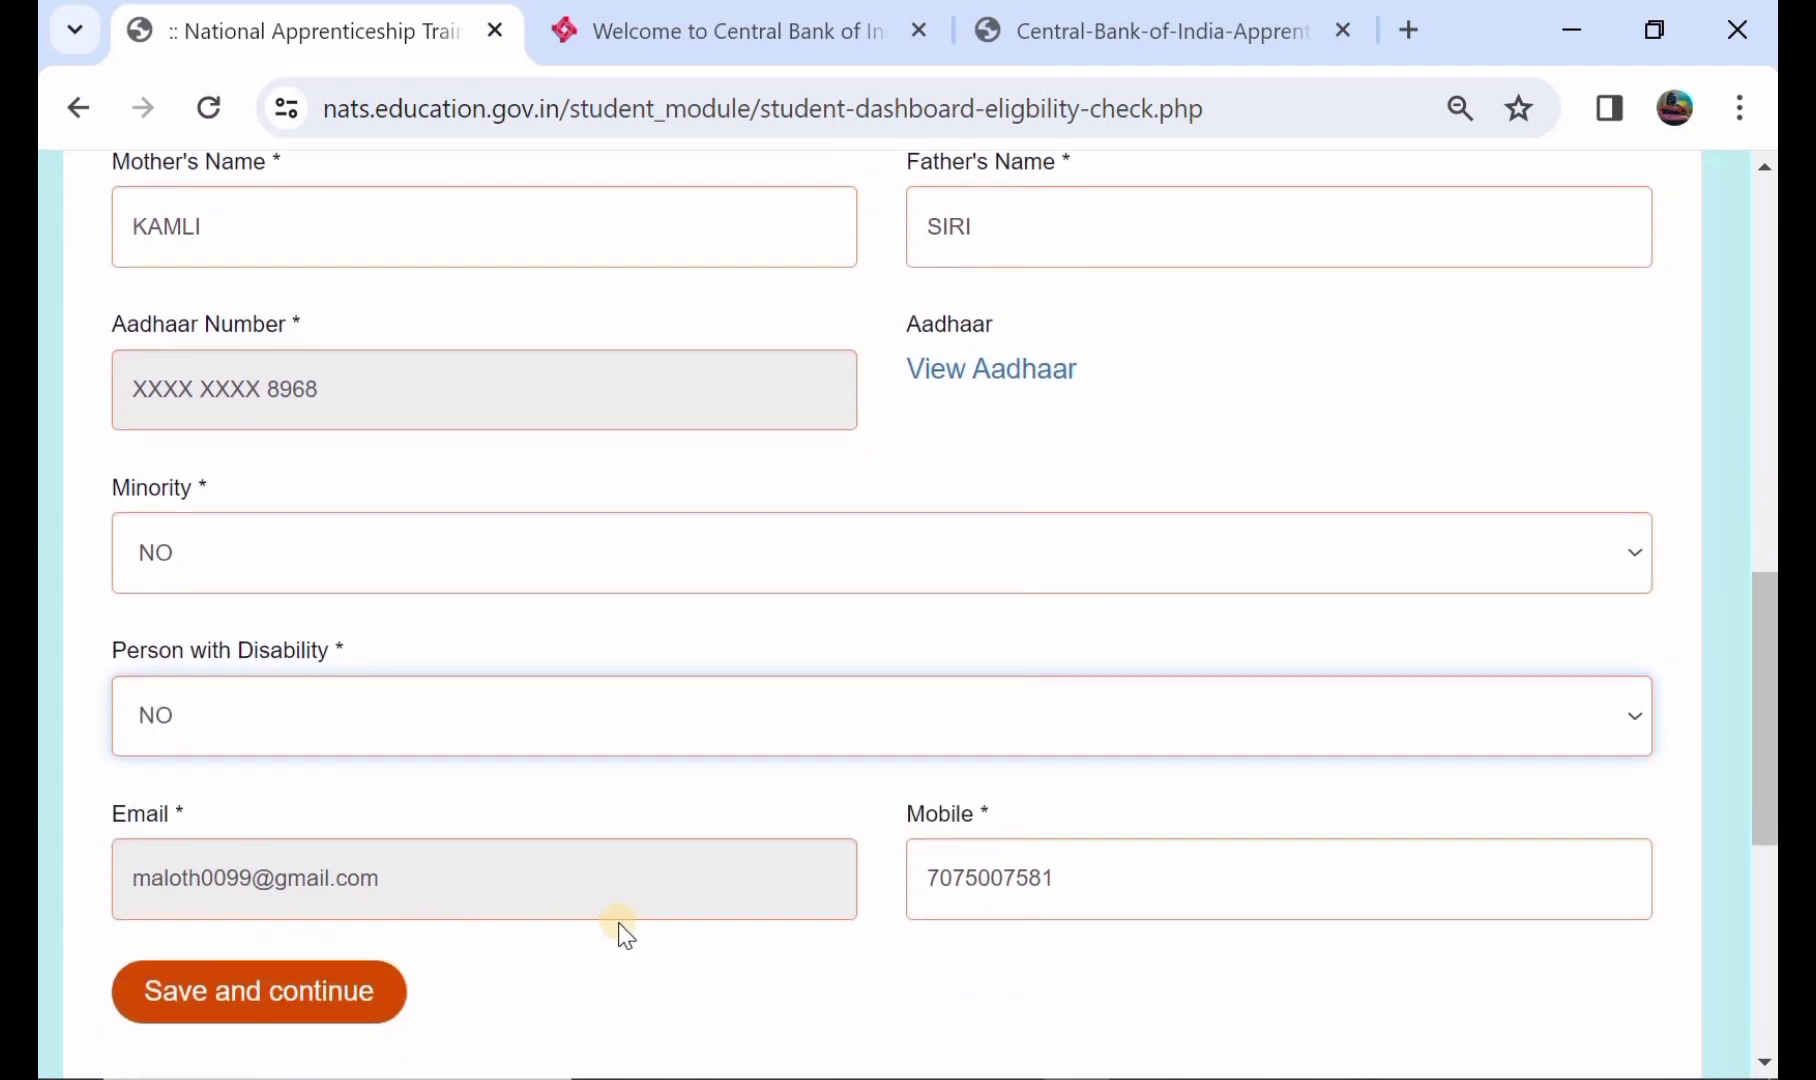
scroll(932, 830, up, 1)
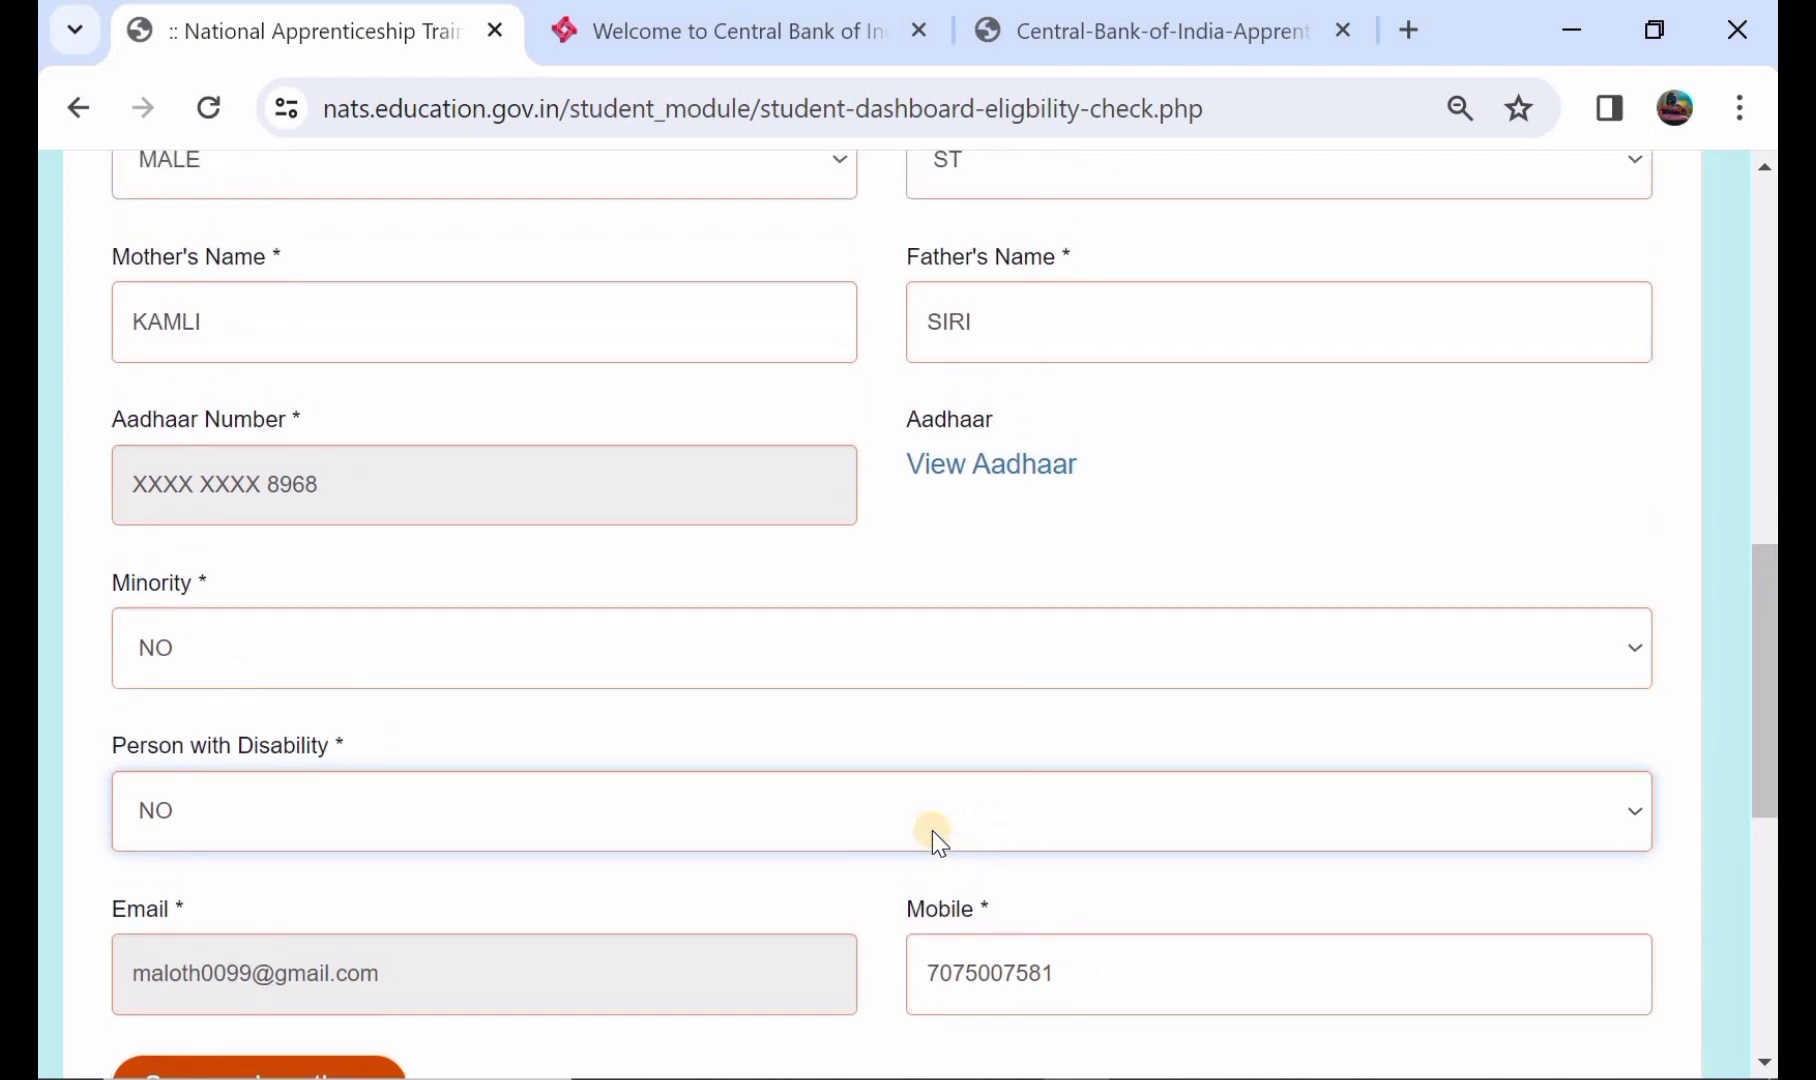
scroll(932, 830, down, 1)
scroll(932, 830, up, 2)
scroll(932, 830, down, 2)
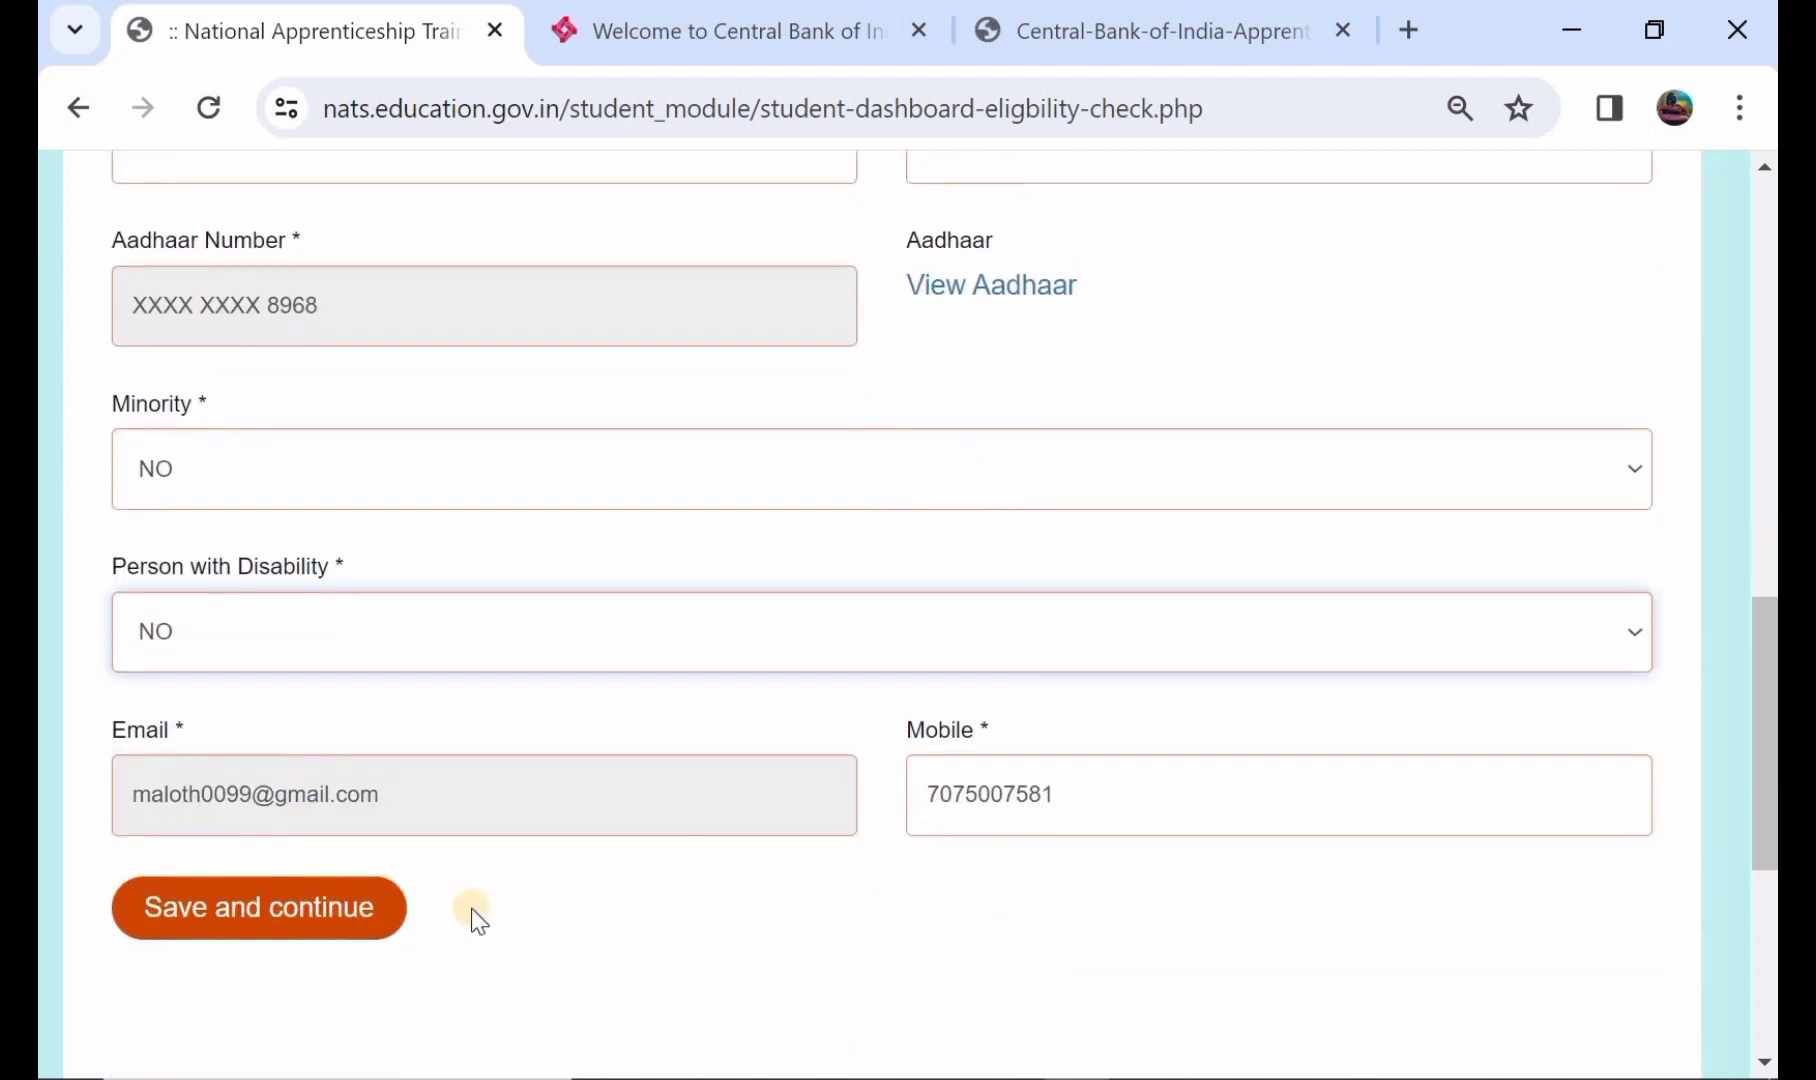
click(277, 925)
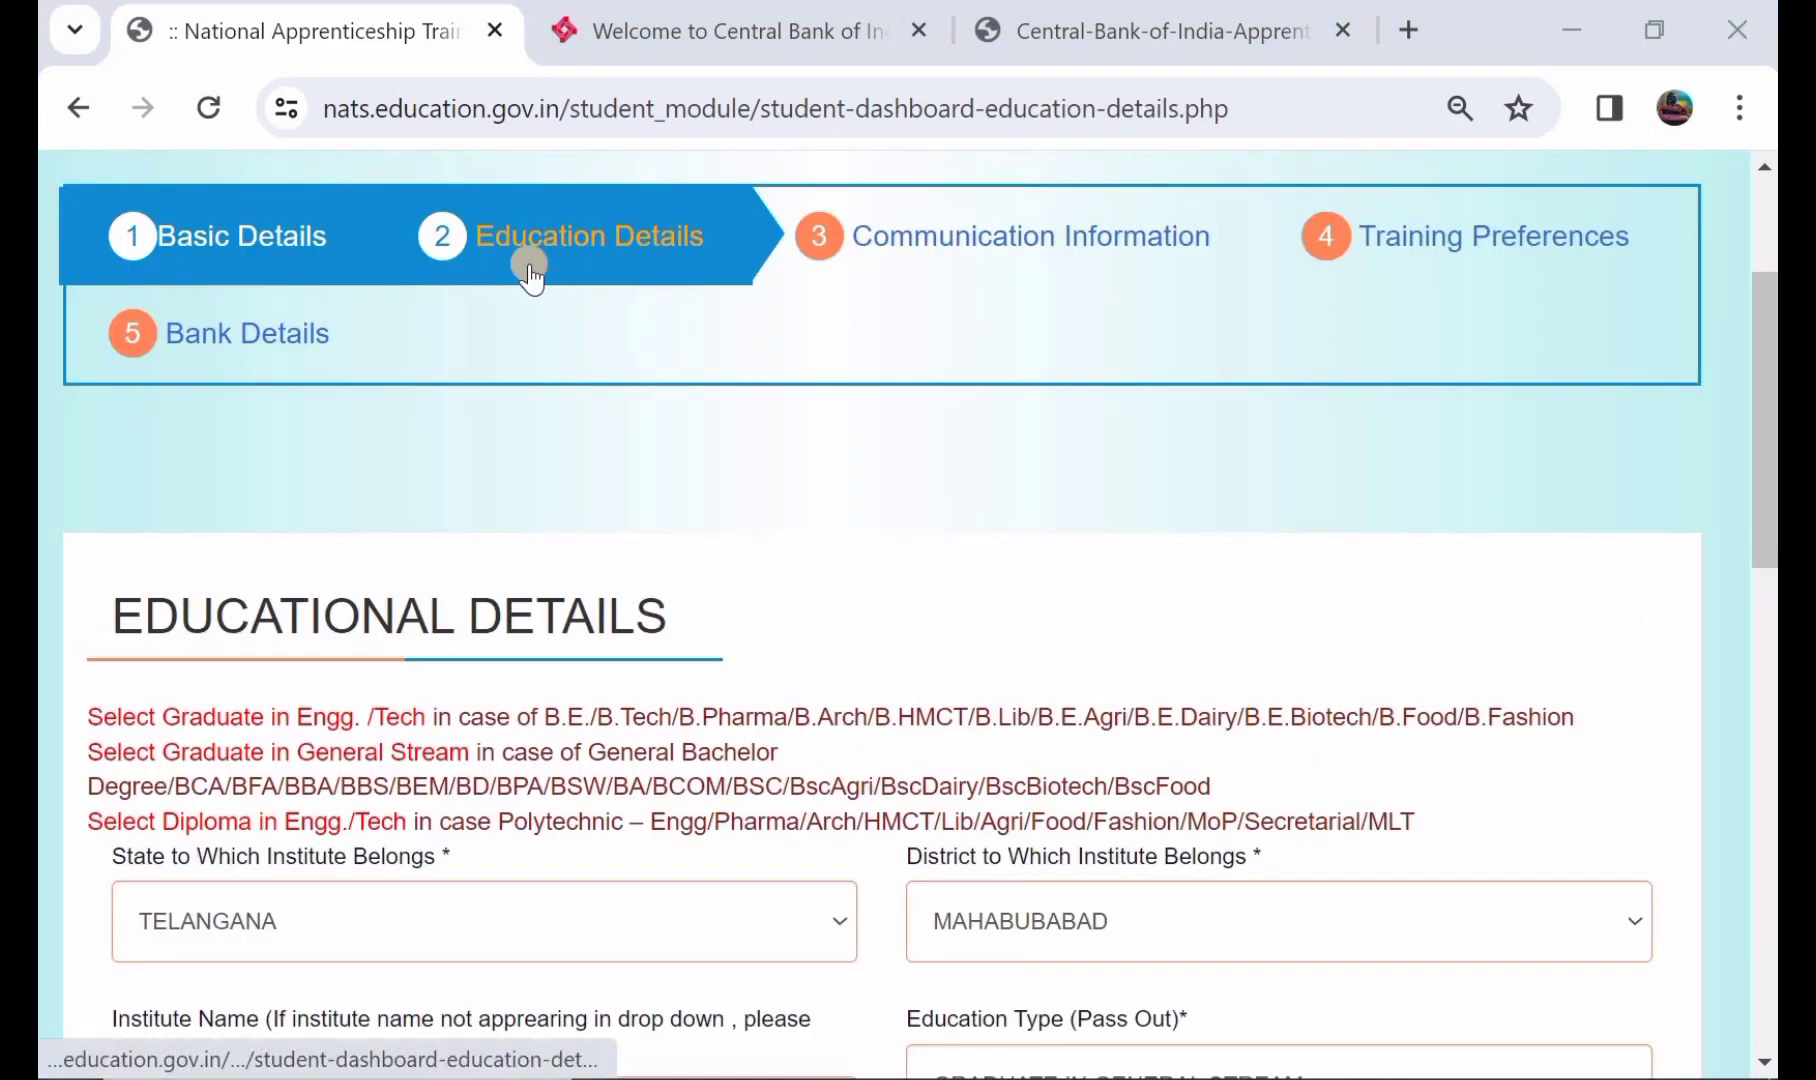
scroll(559, 587, down, 2)
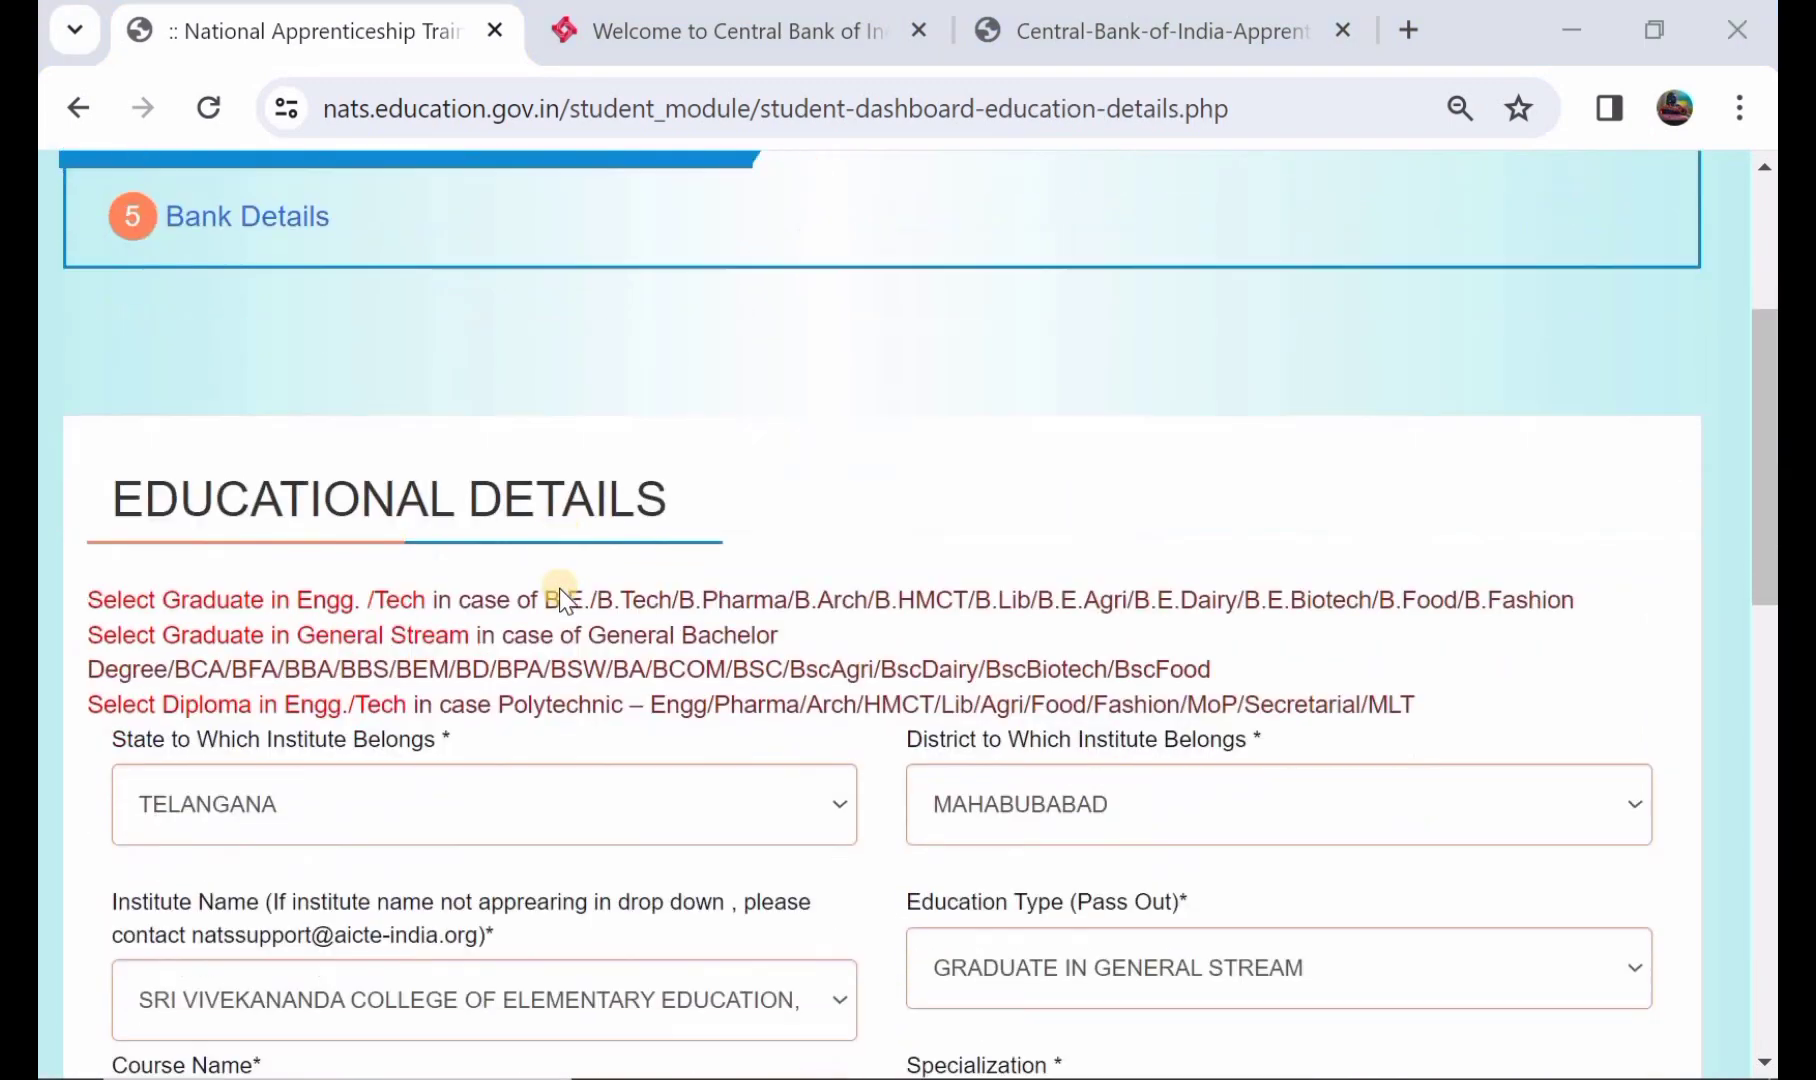
scroll(559, 587, down, 2)
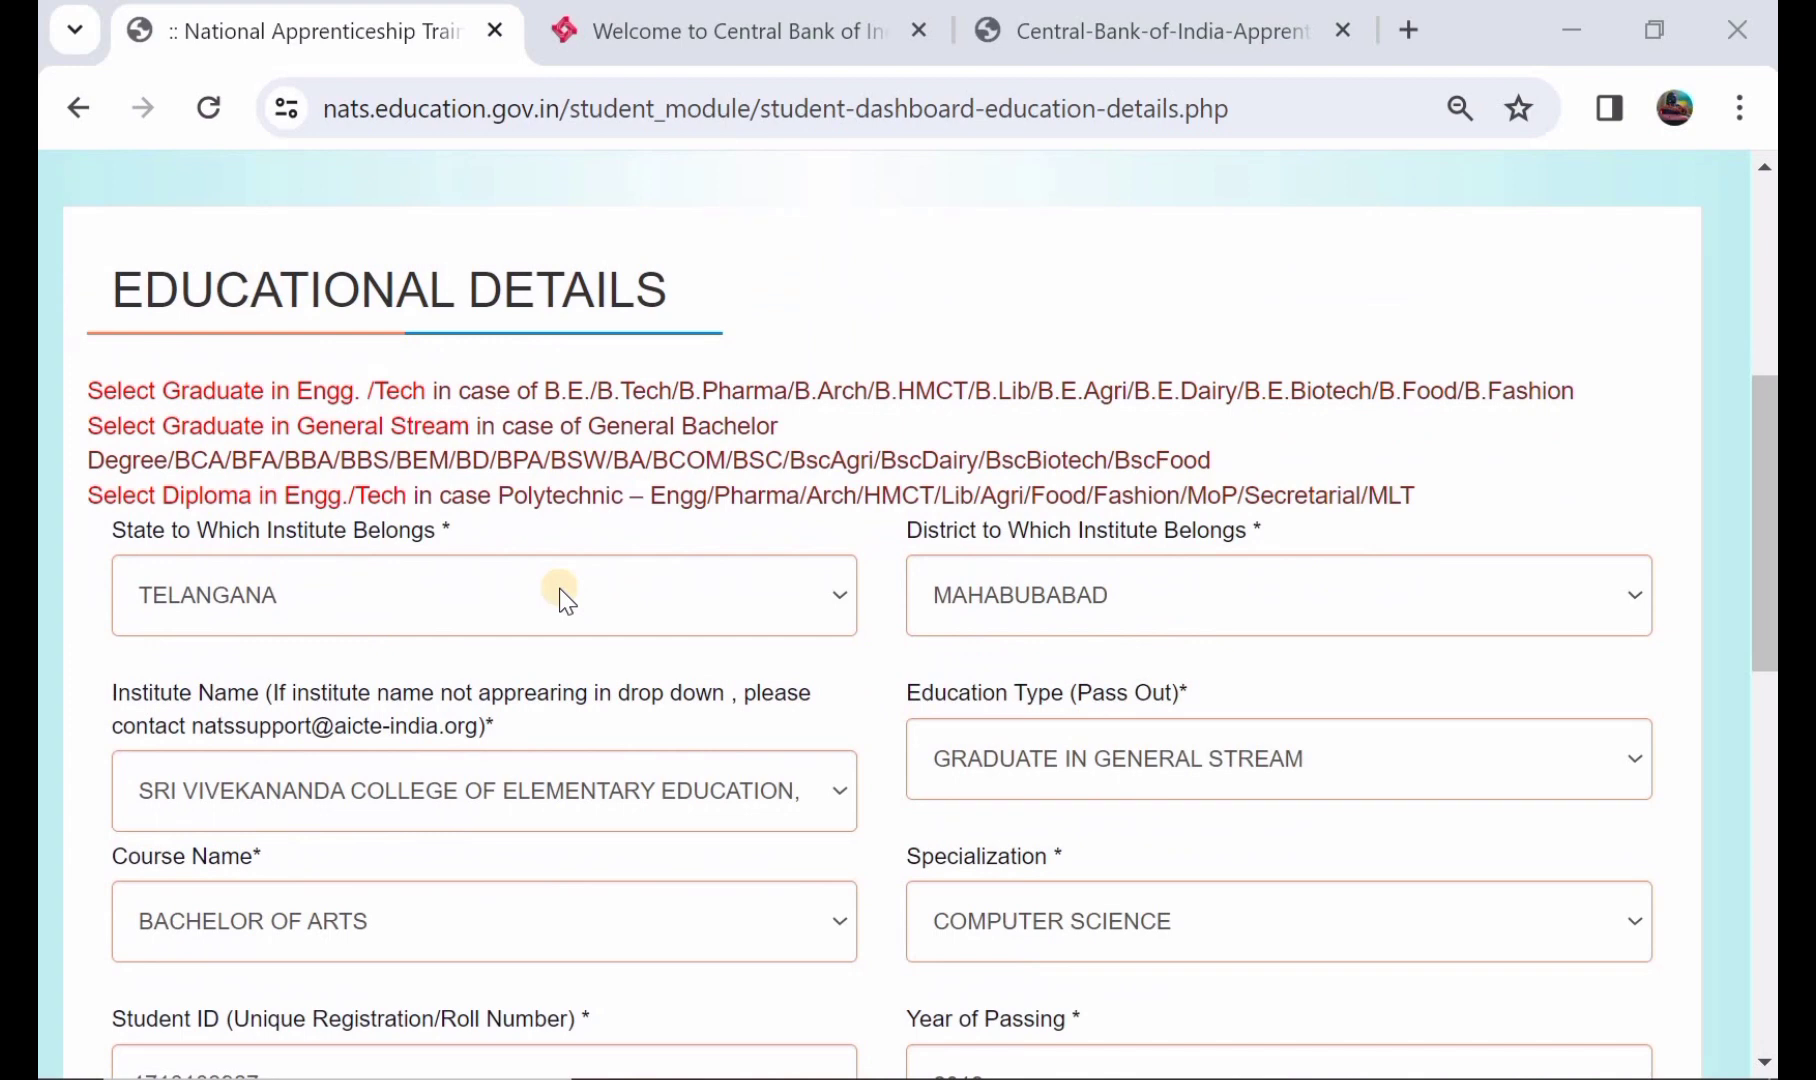
scroll(559, 587, down, 4)
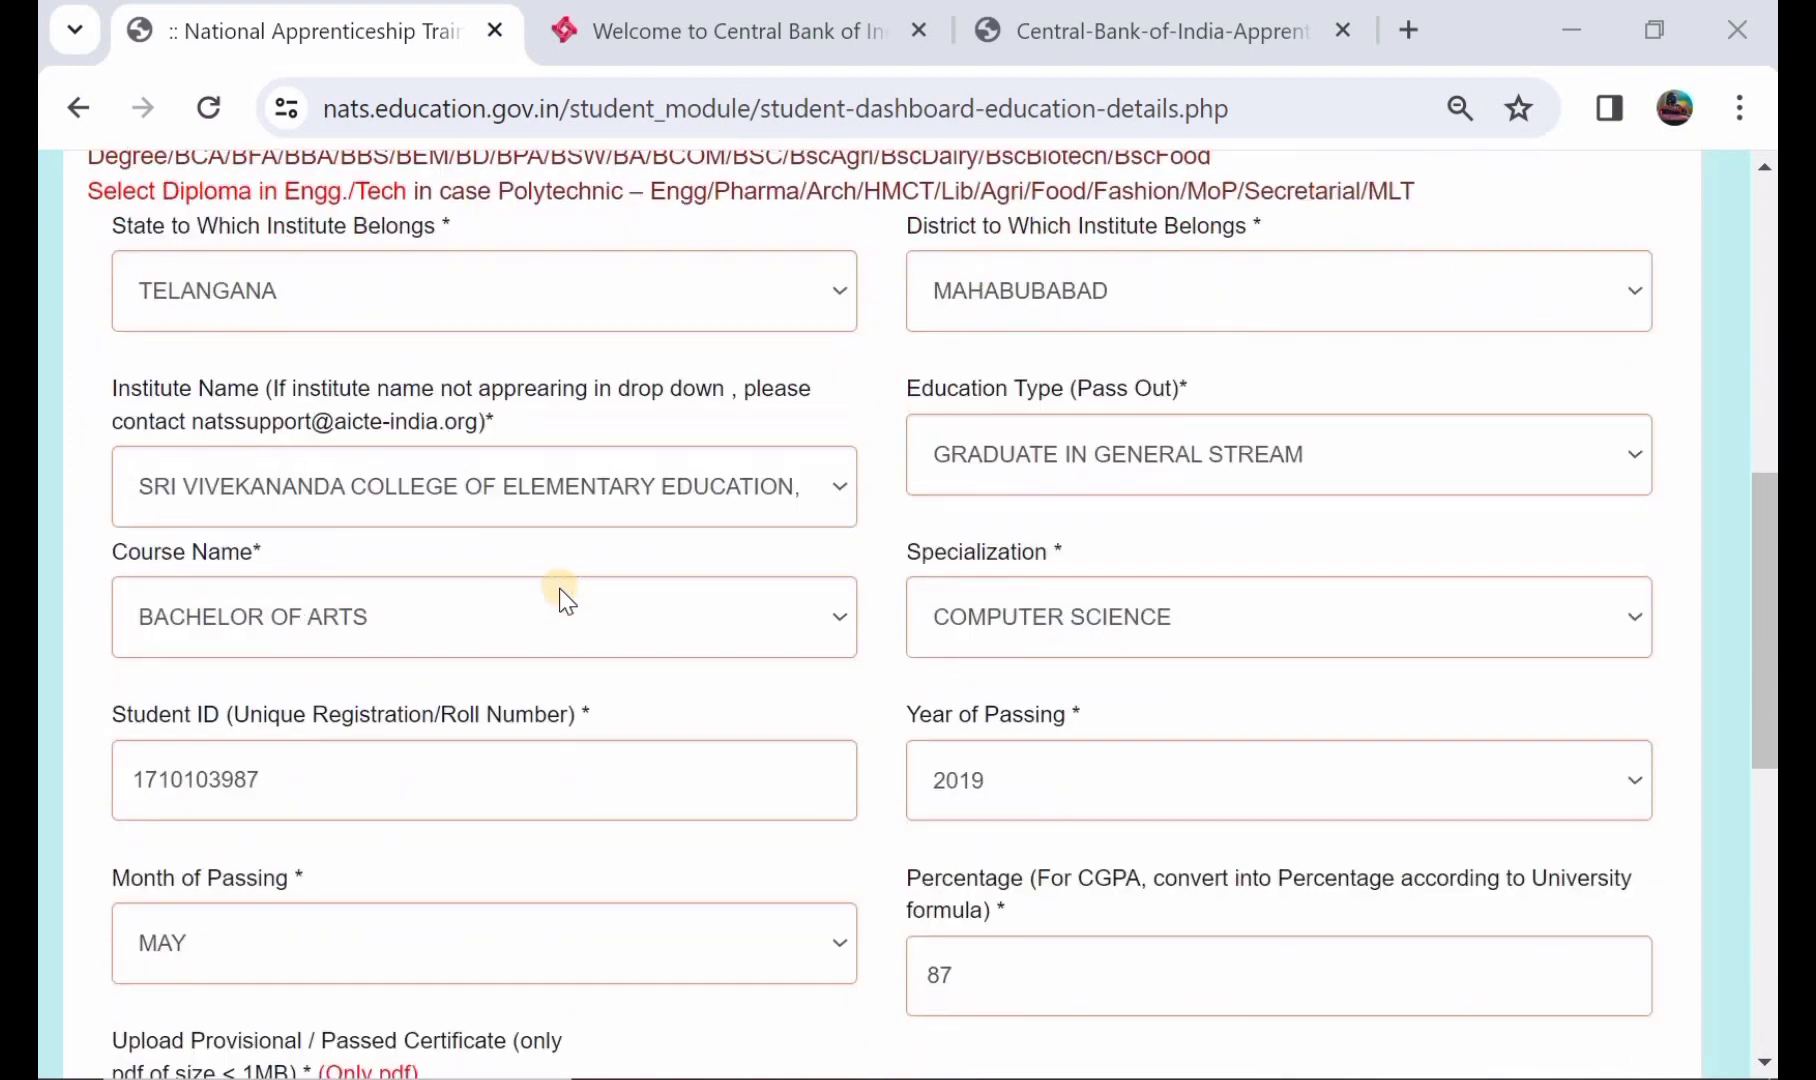
scroll(559, 587, down, 1)
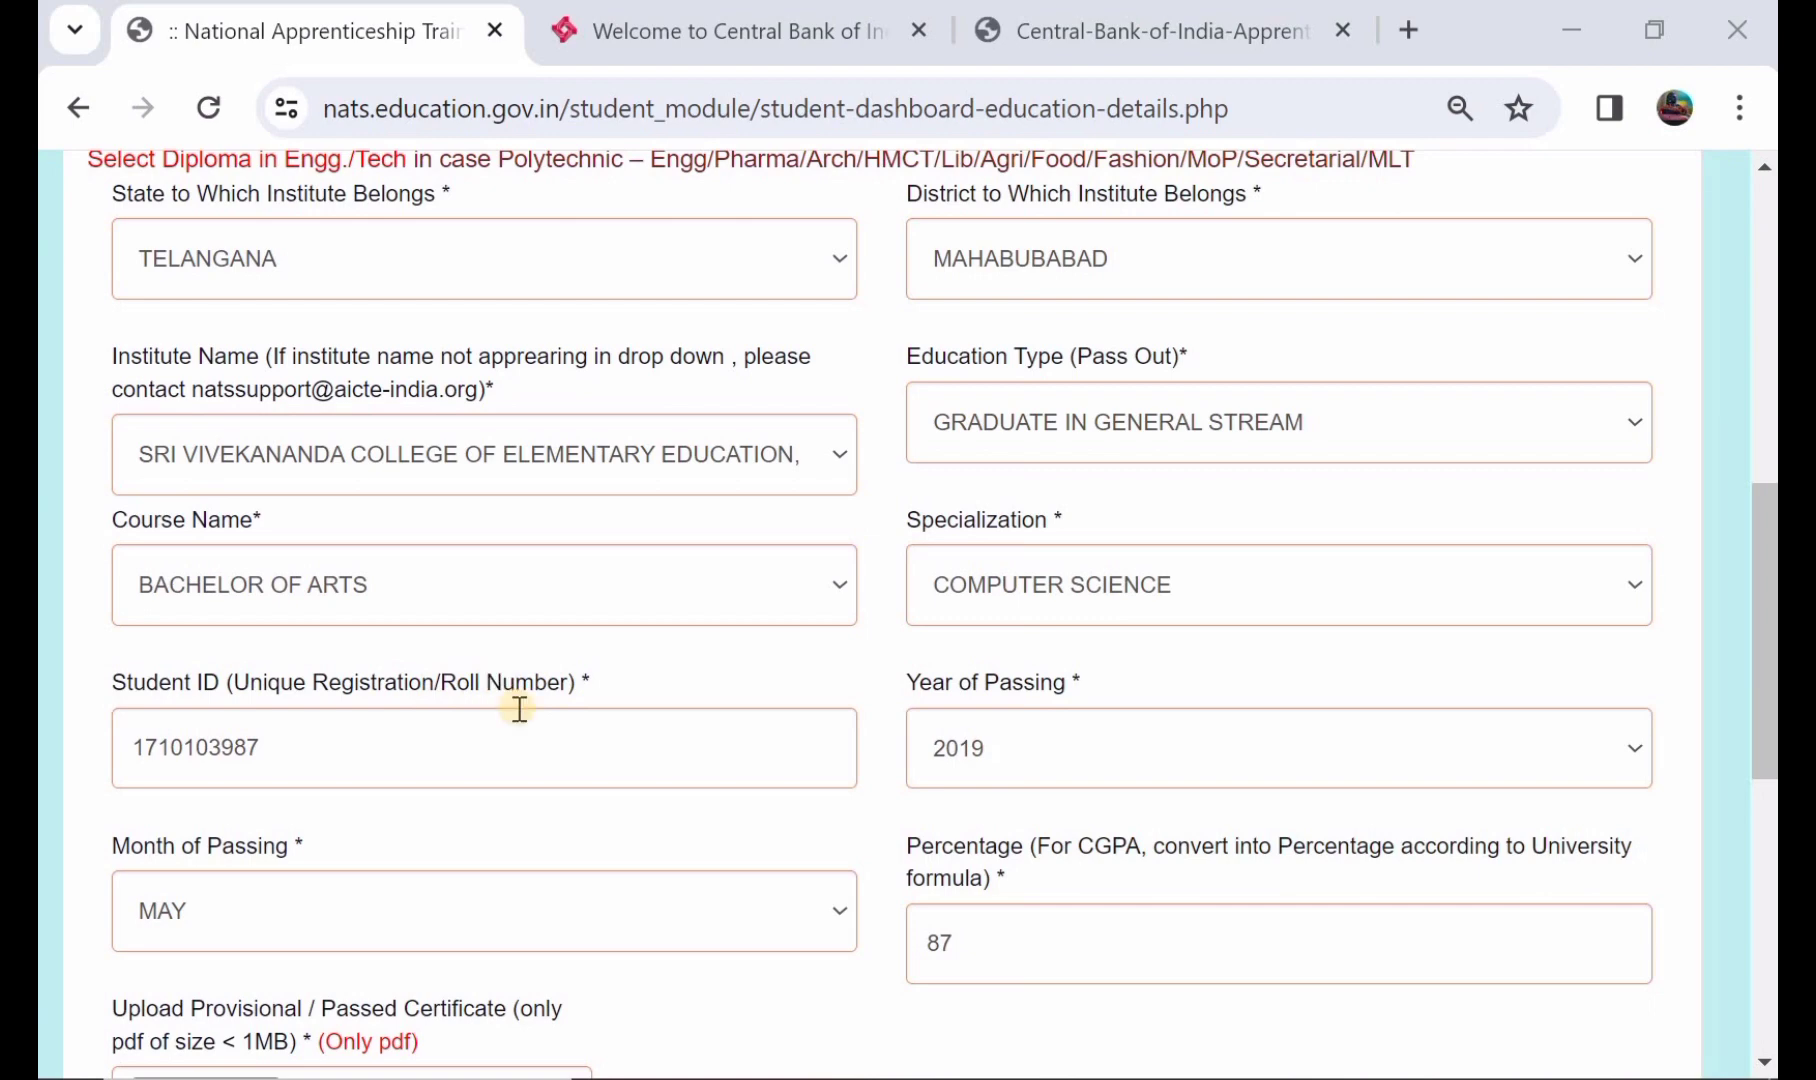
scroll(519, 709, down, 3)
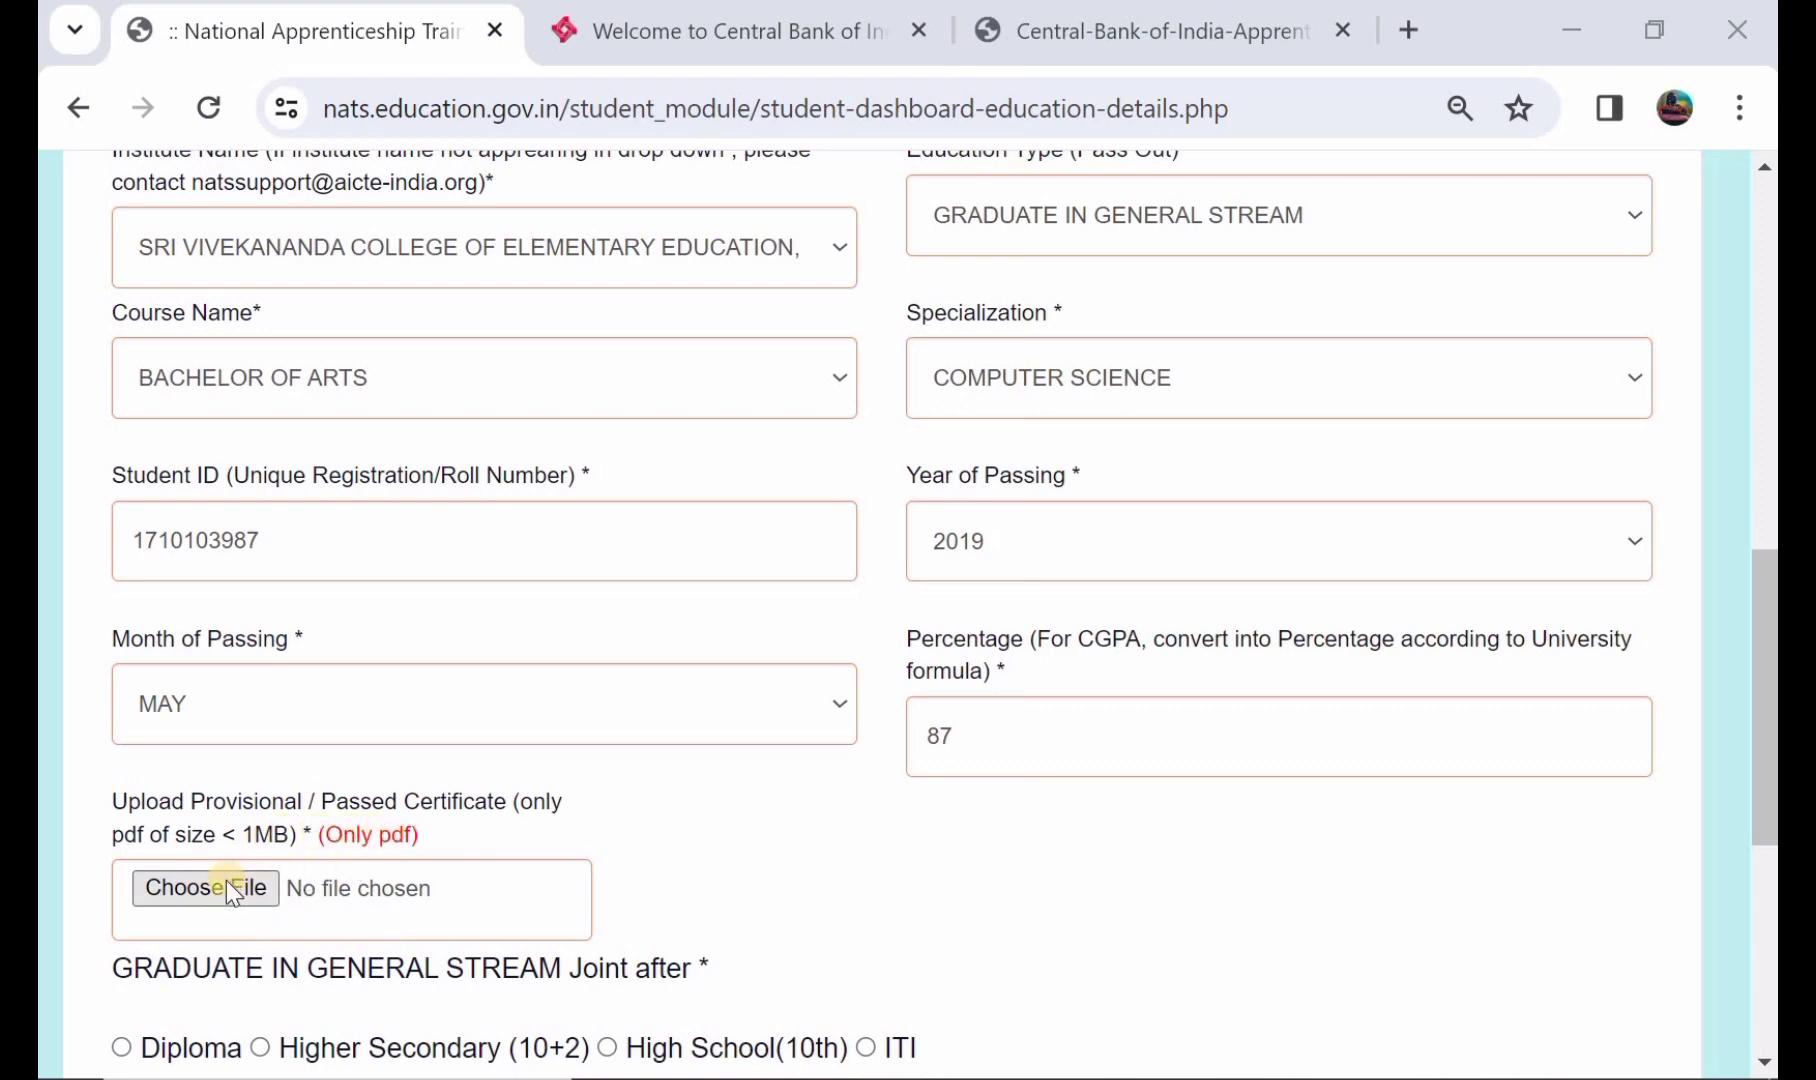
scroll(226, 880, down, 1)
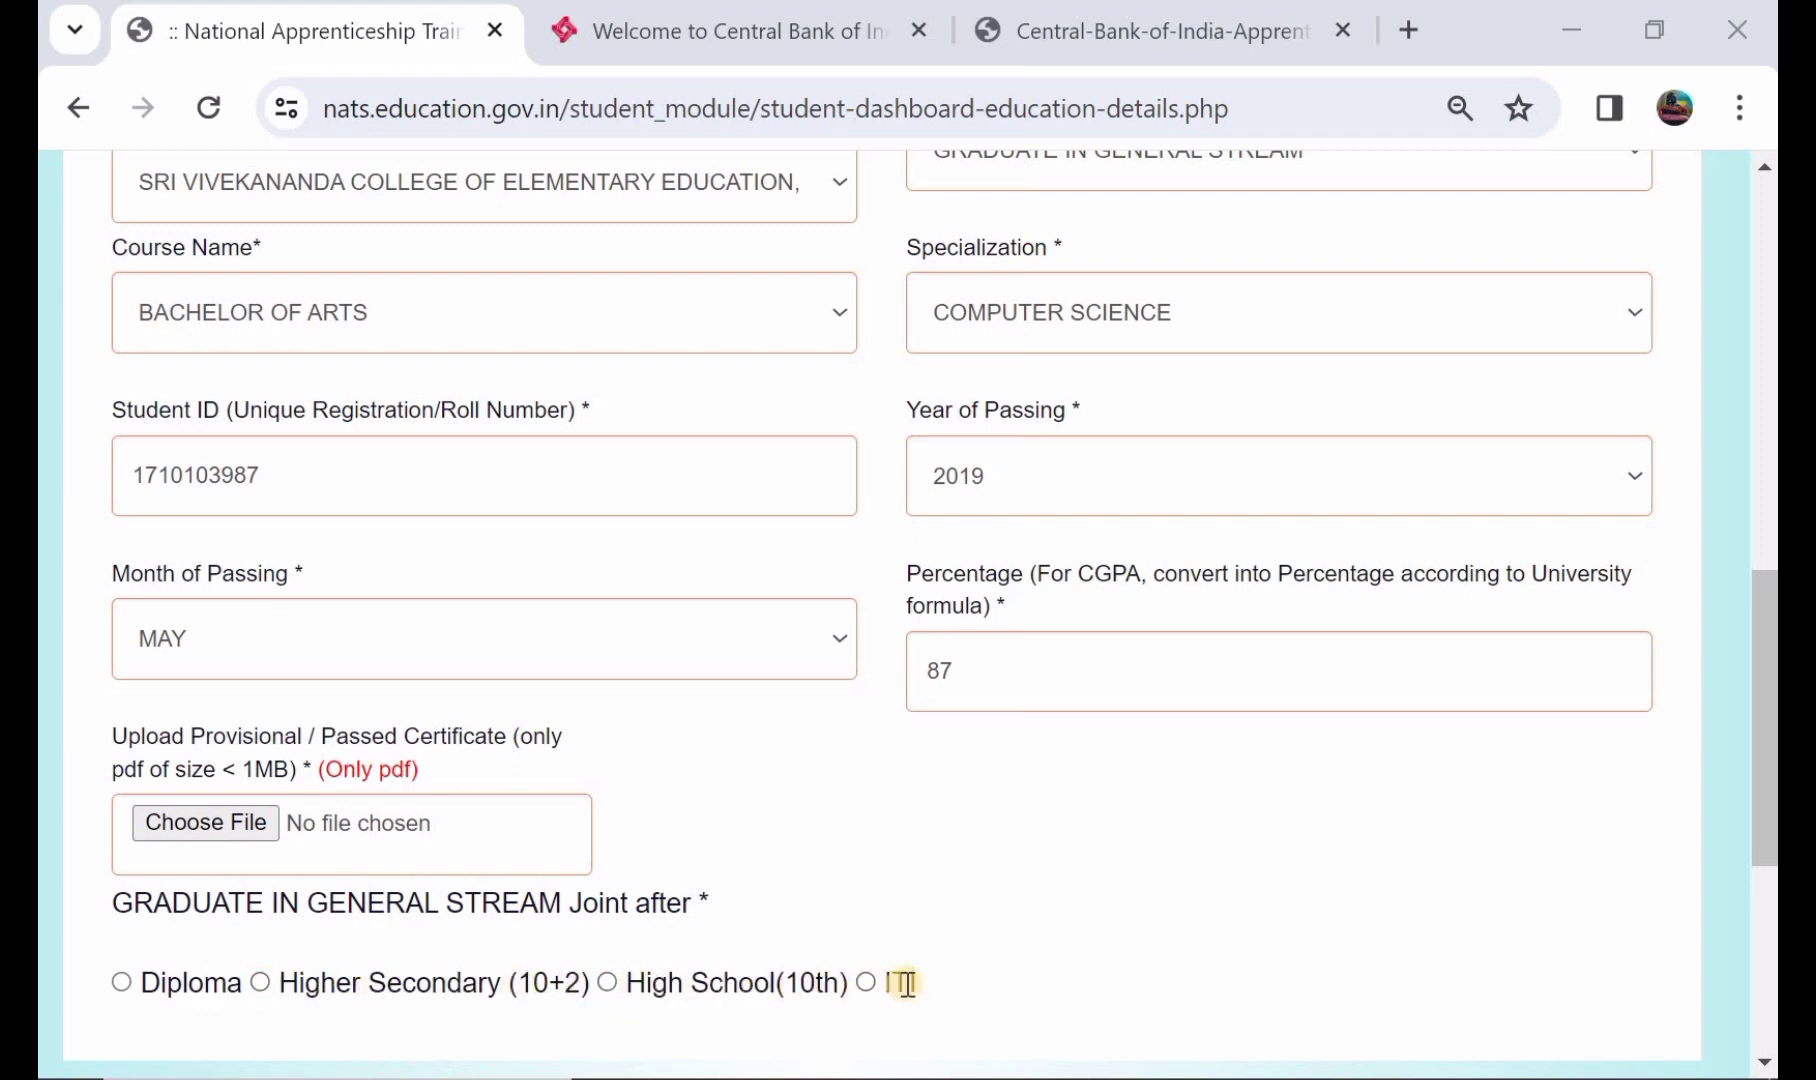
- Mark joining after Higher Secondary (10+2), school state TELANGANA, district MAHABUBABAD
click(259, 982)
scroll(472, 915, down, 1)
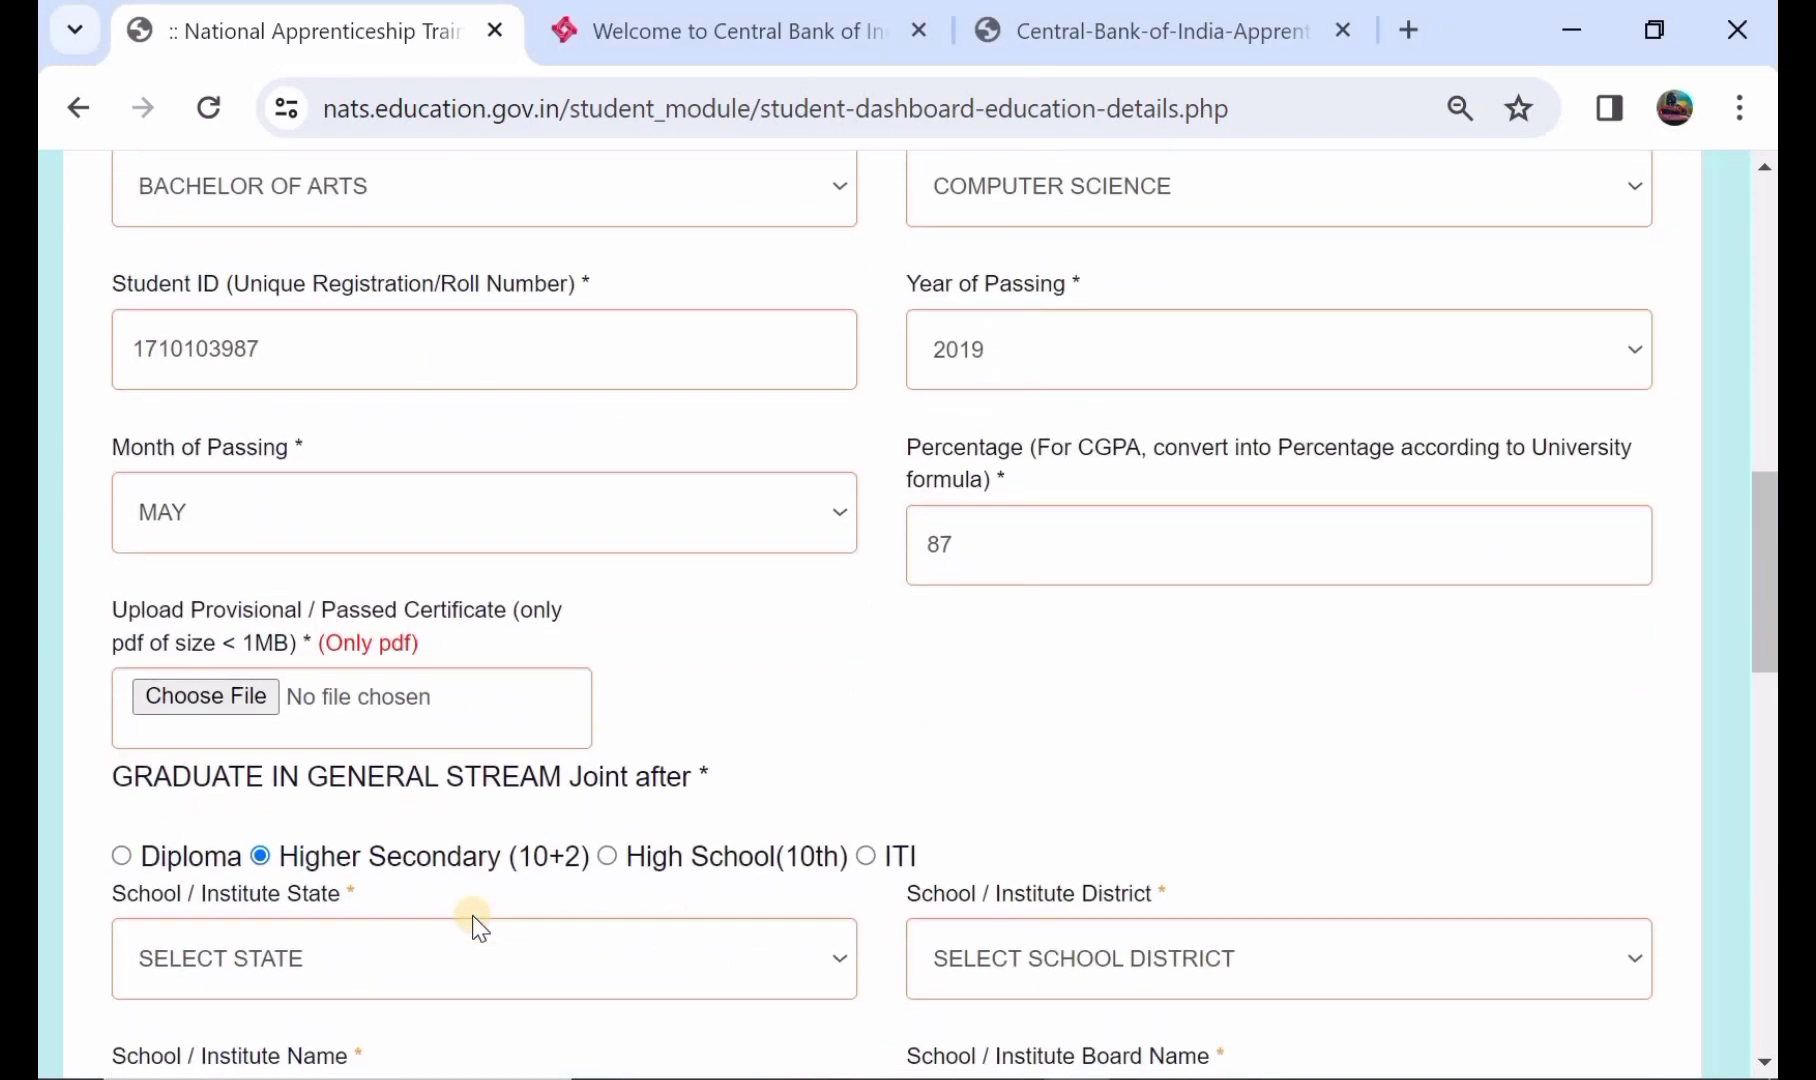
scroll(472, 915, down, 1)
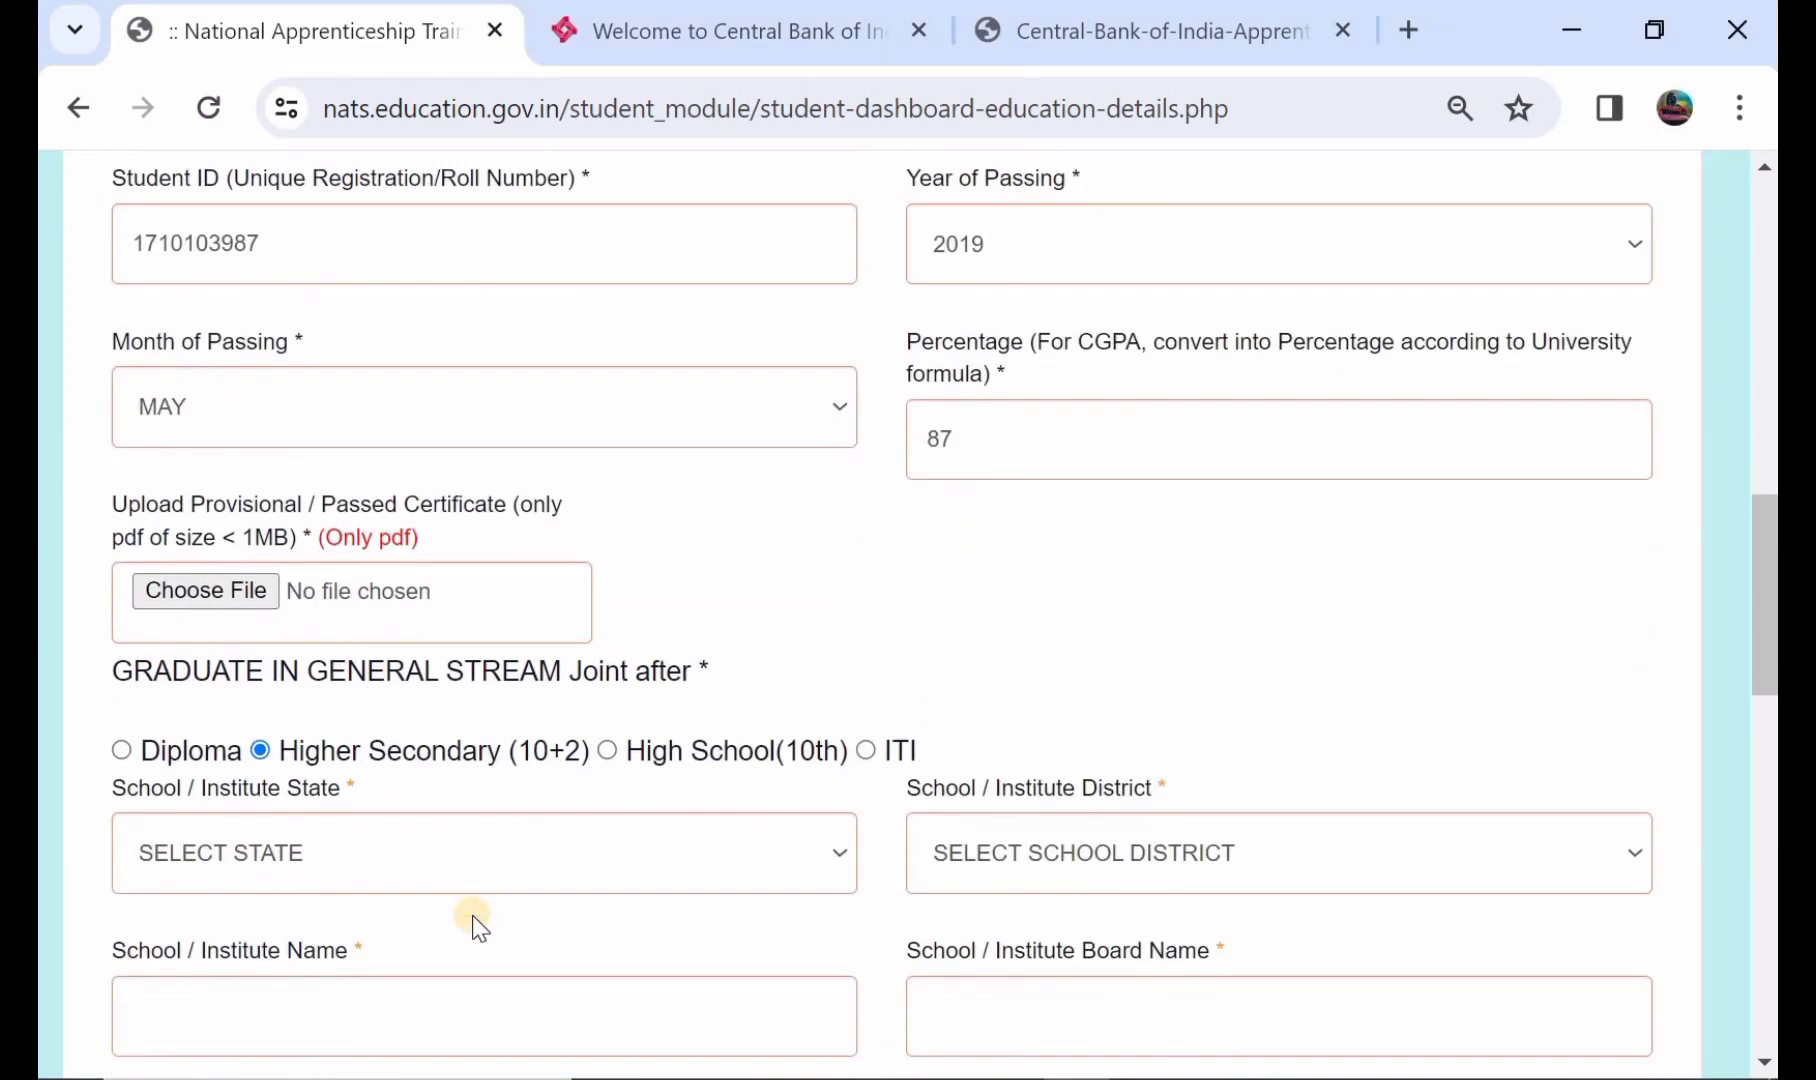
click(304, 862)
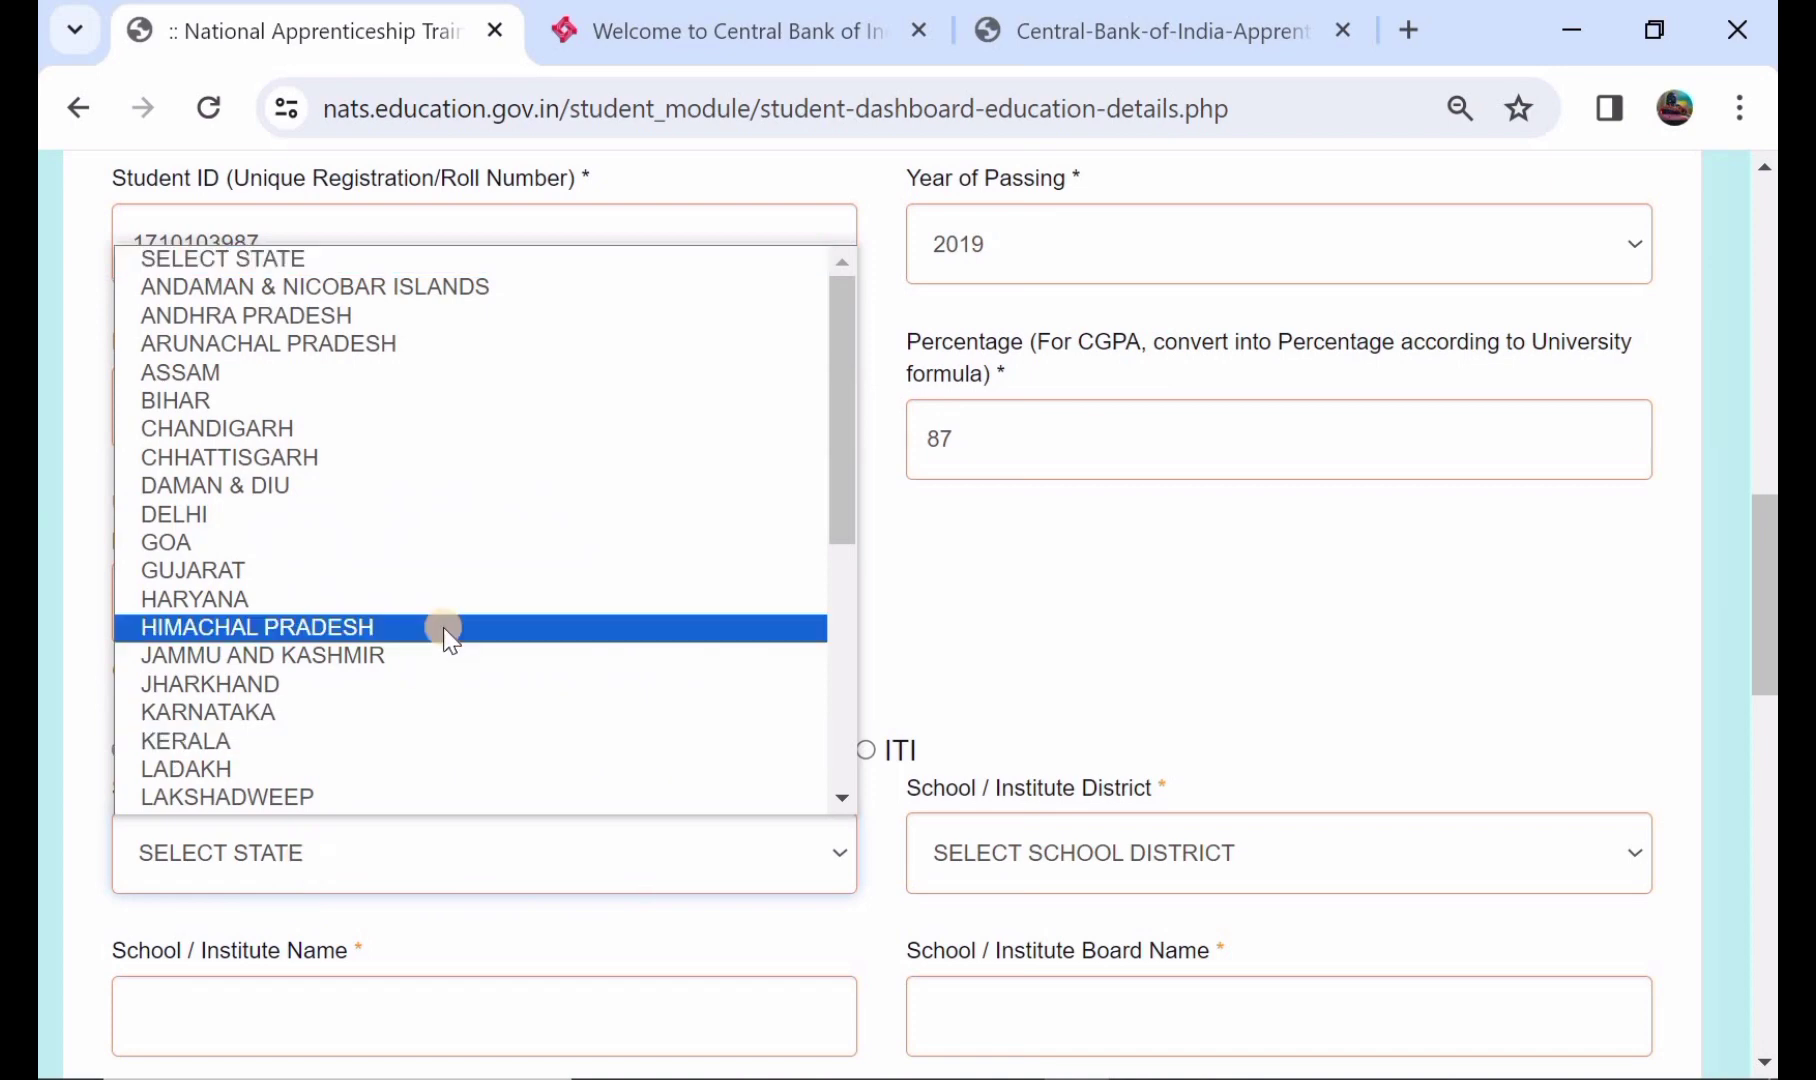
scroll(443, 627, down, 4)
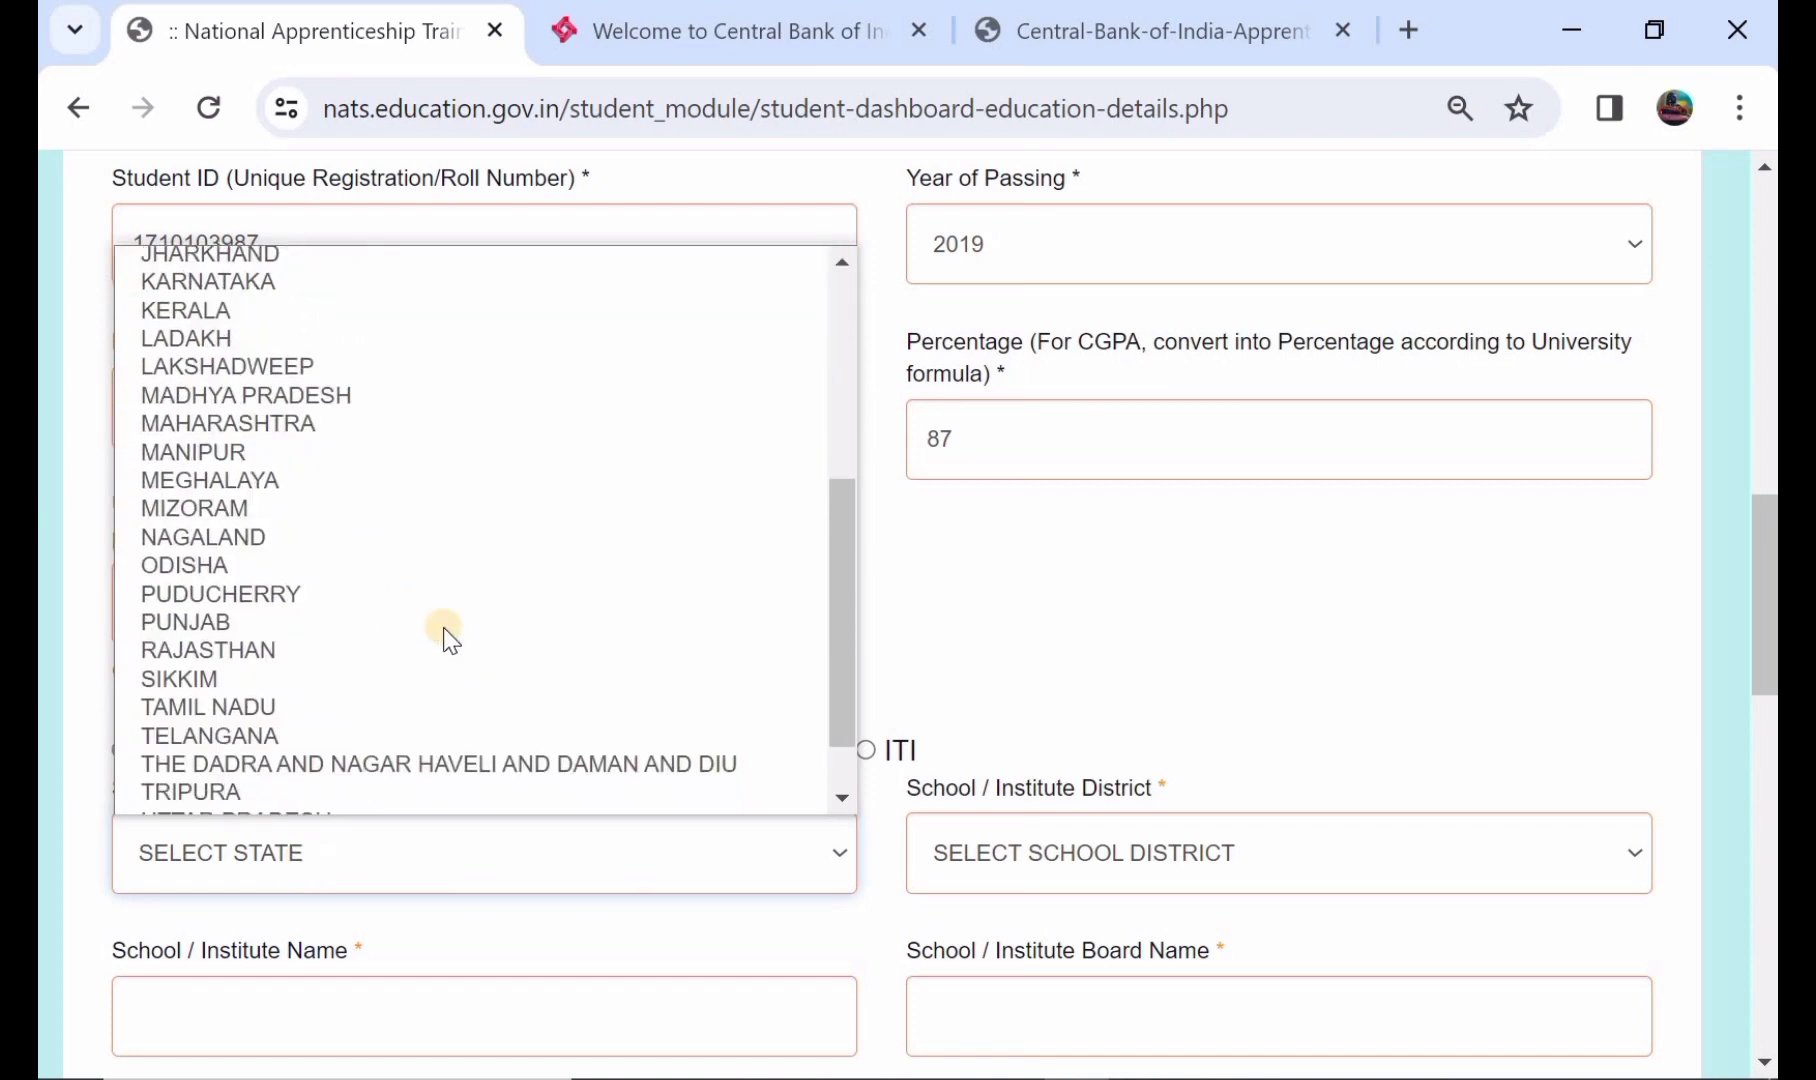
click(403, 736)
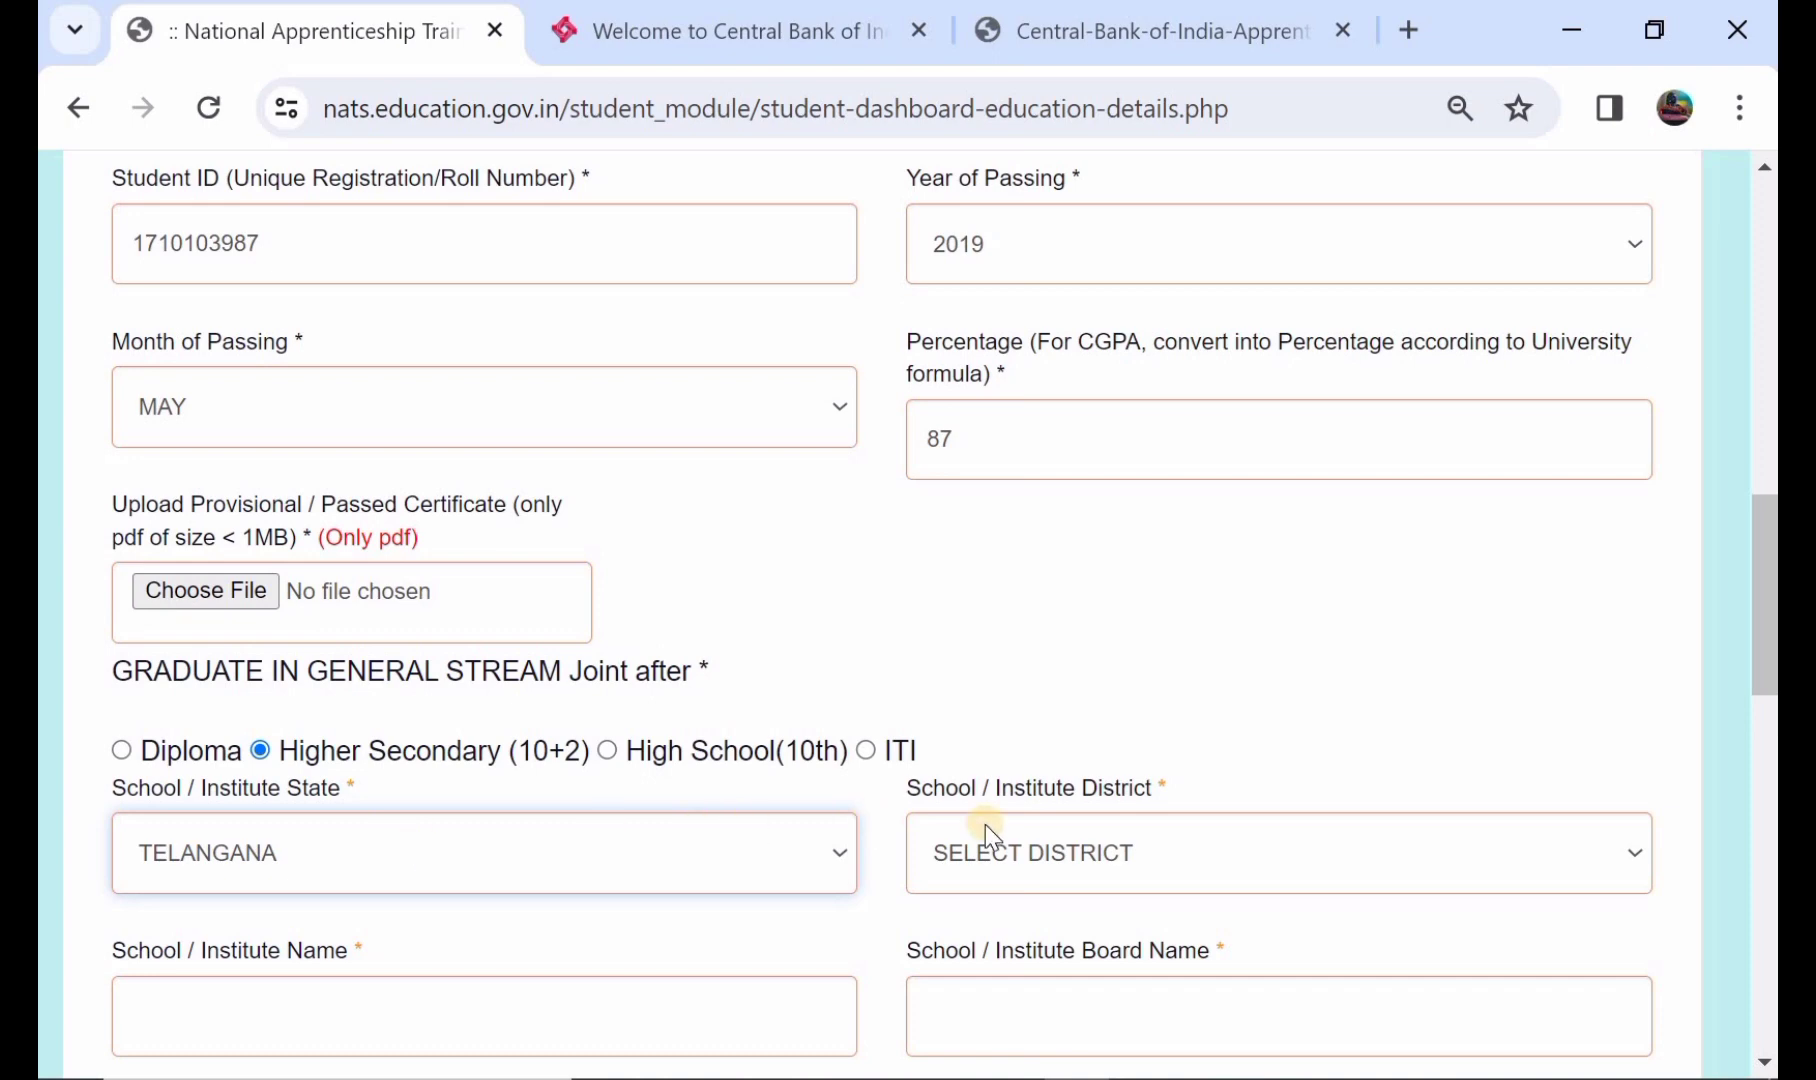
click(1019, 867)
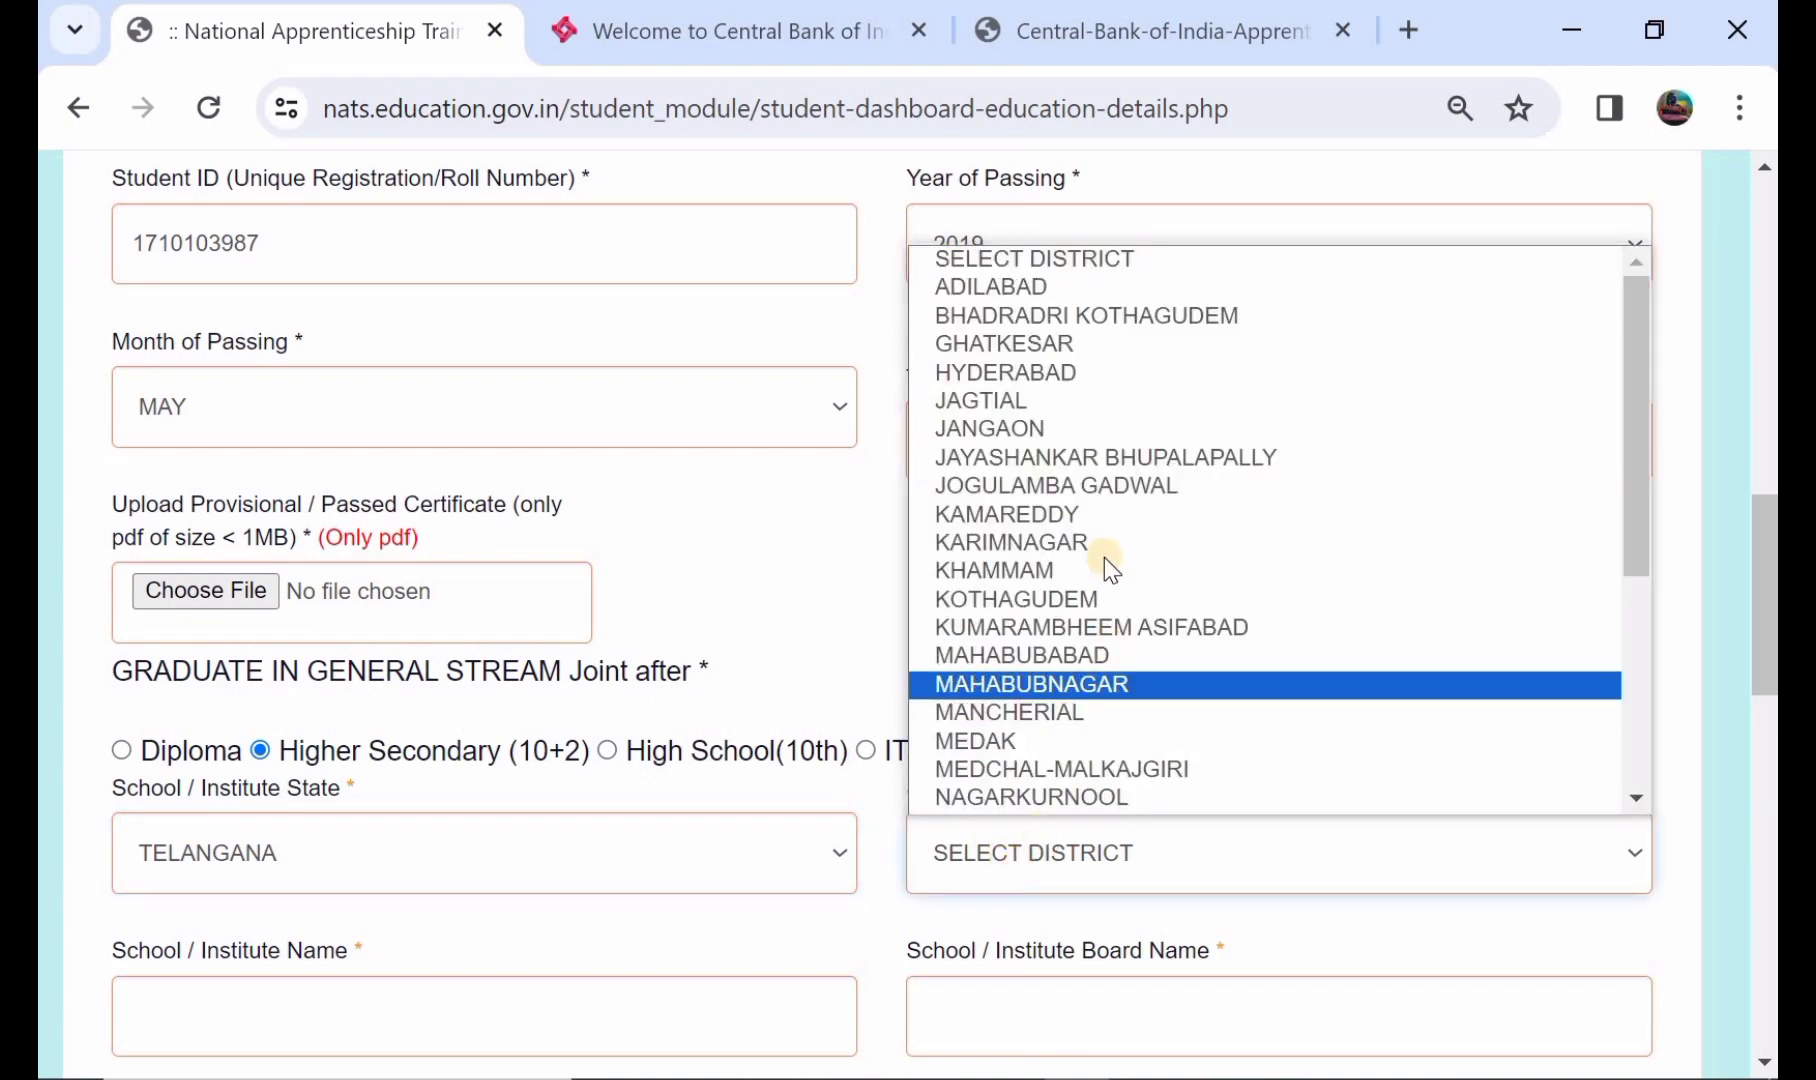
click(1118, 664)
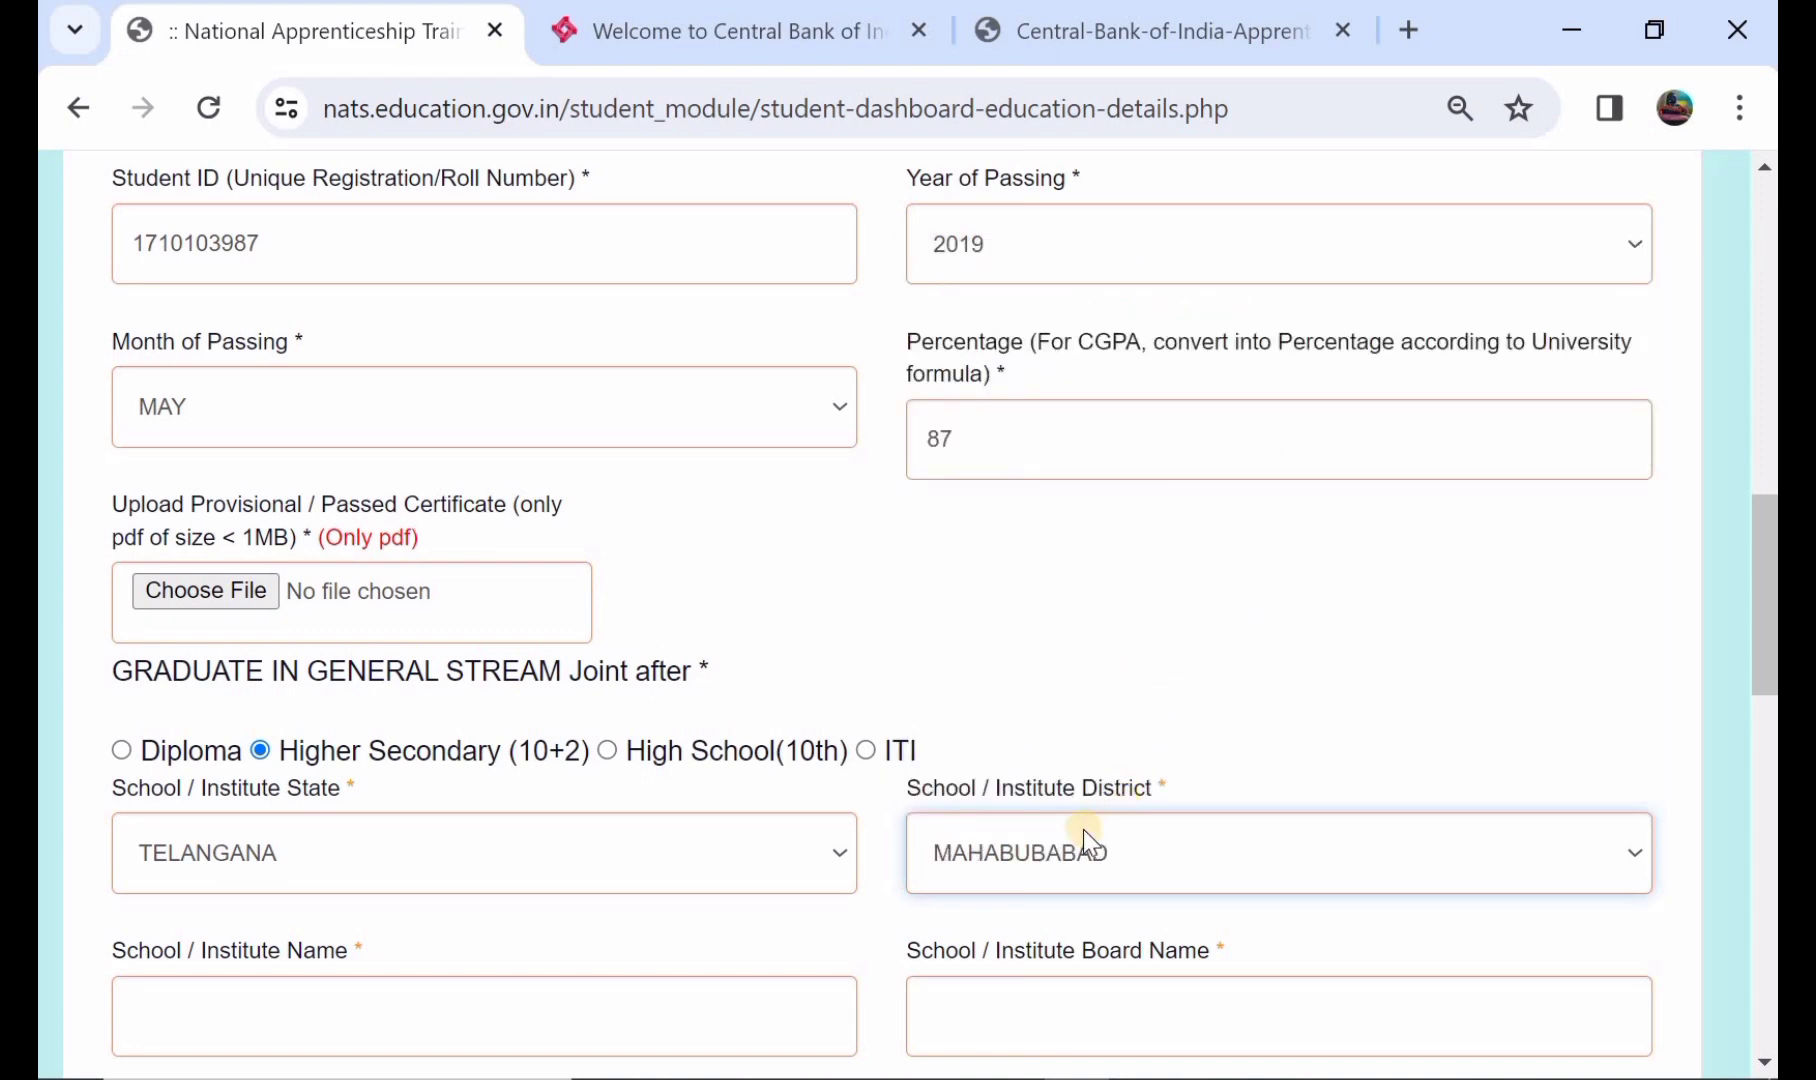
- Move through the school/institute name and school board name fields
scroll(1083, 829, down, 1)
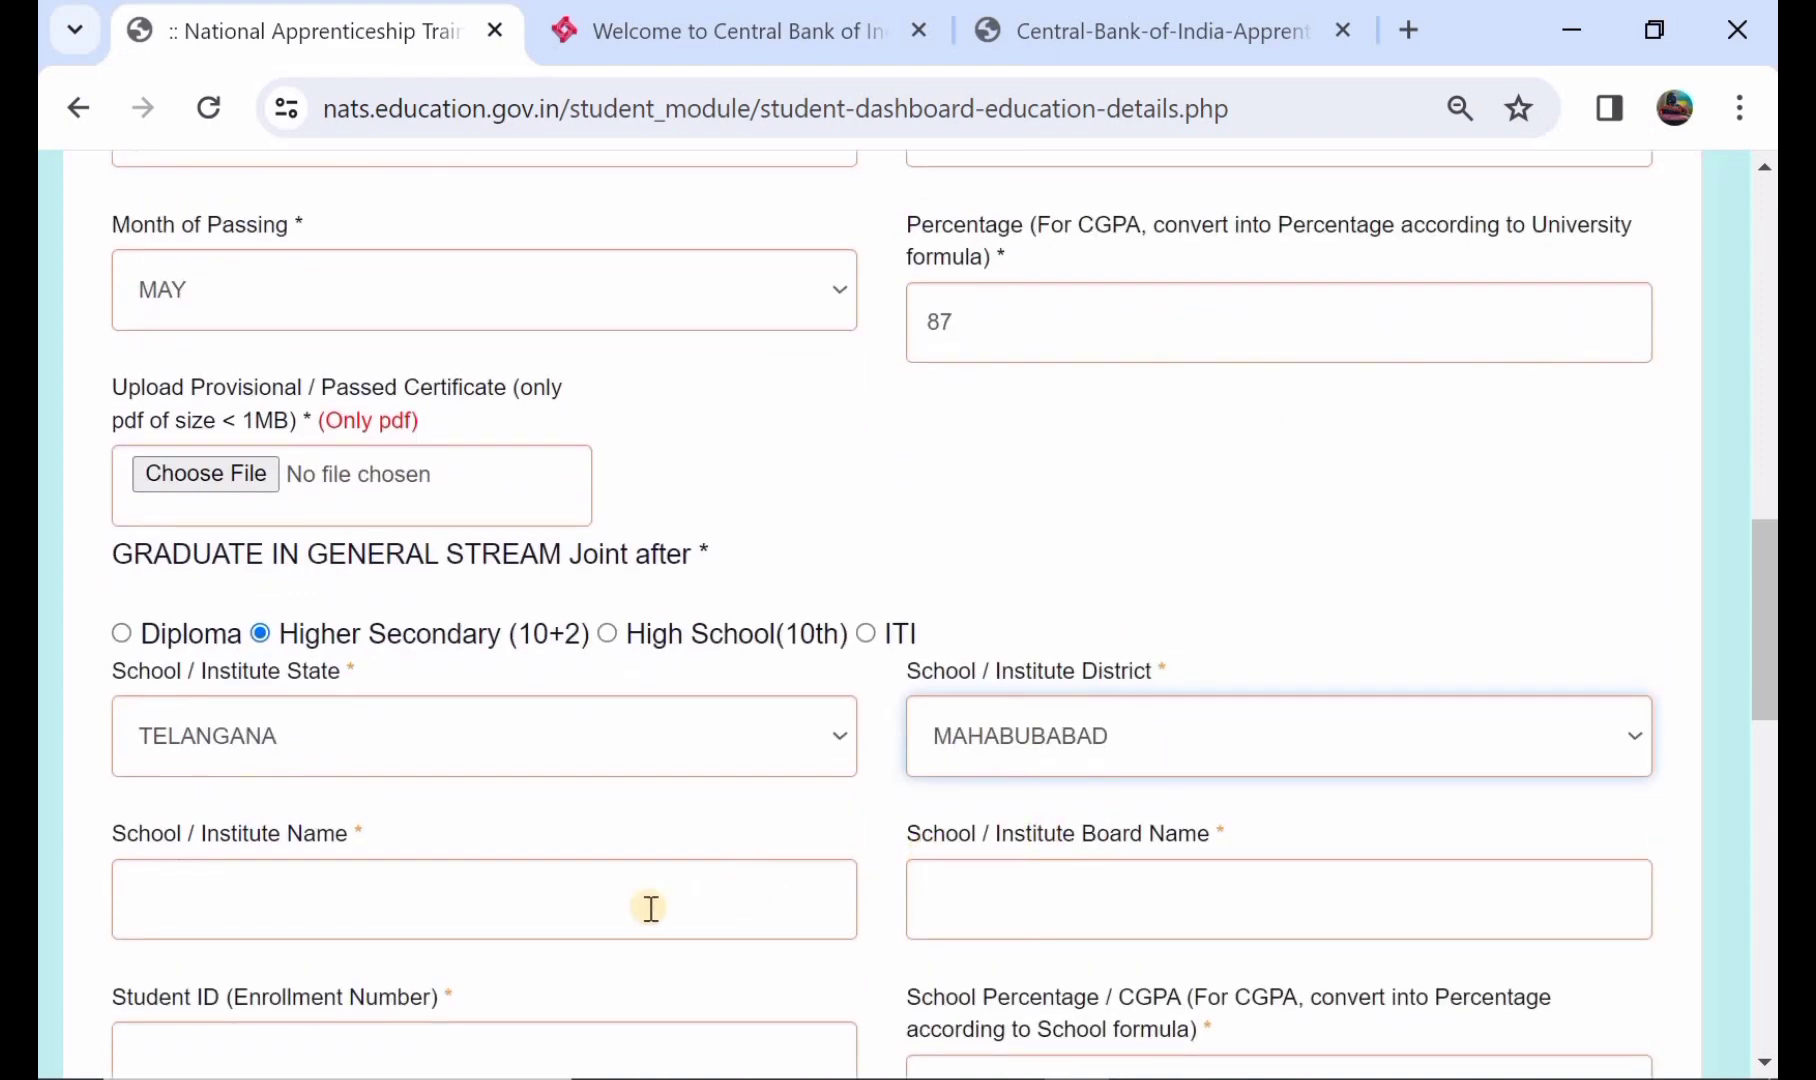
click(543, 917)
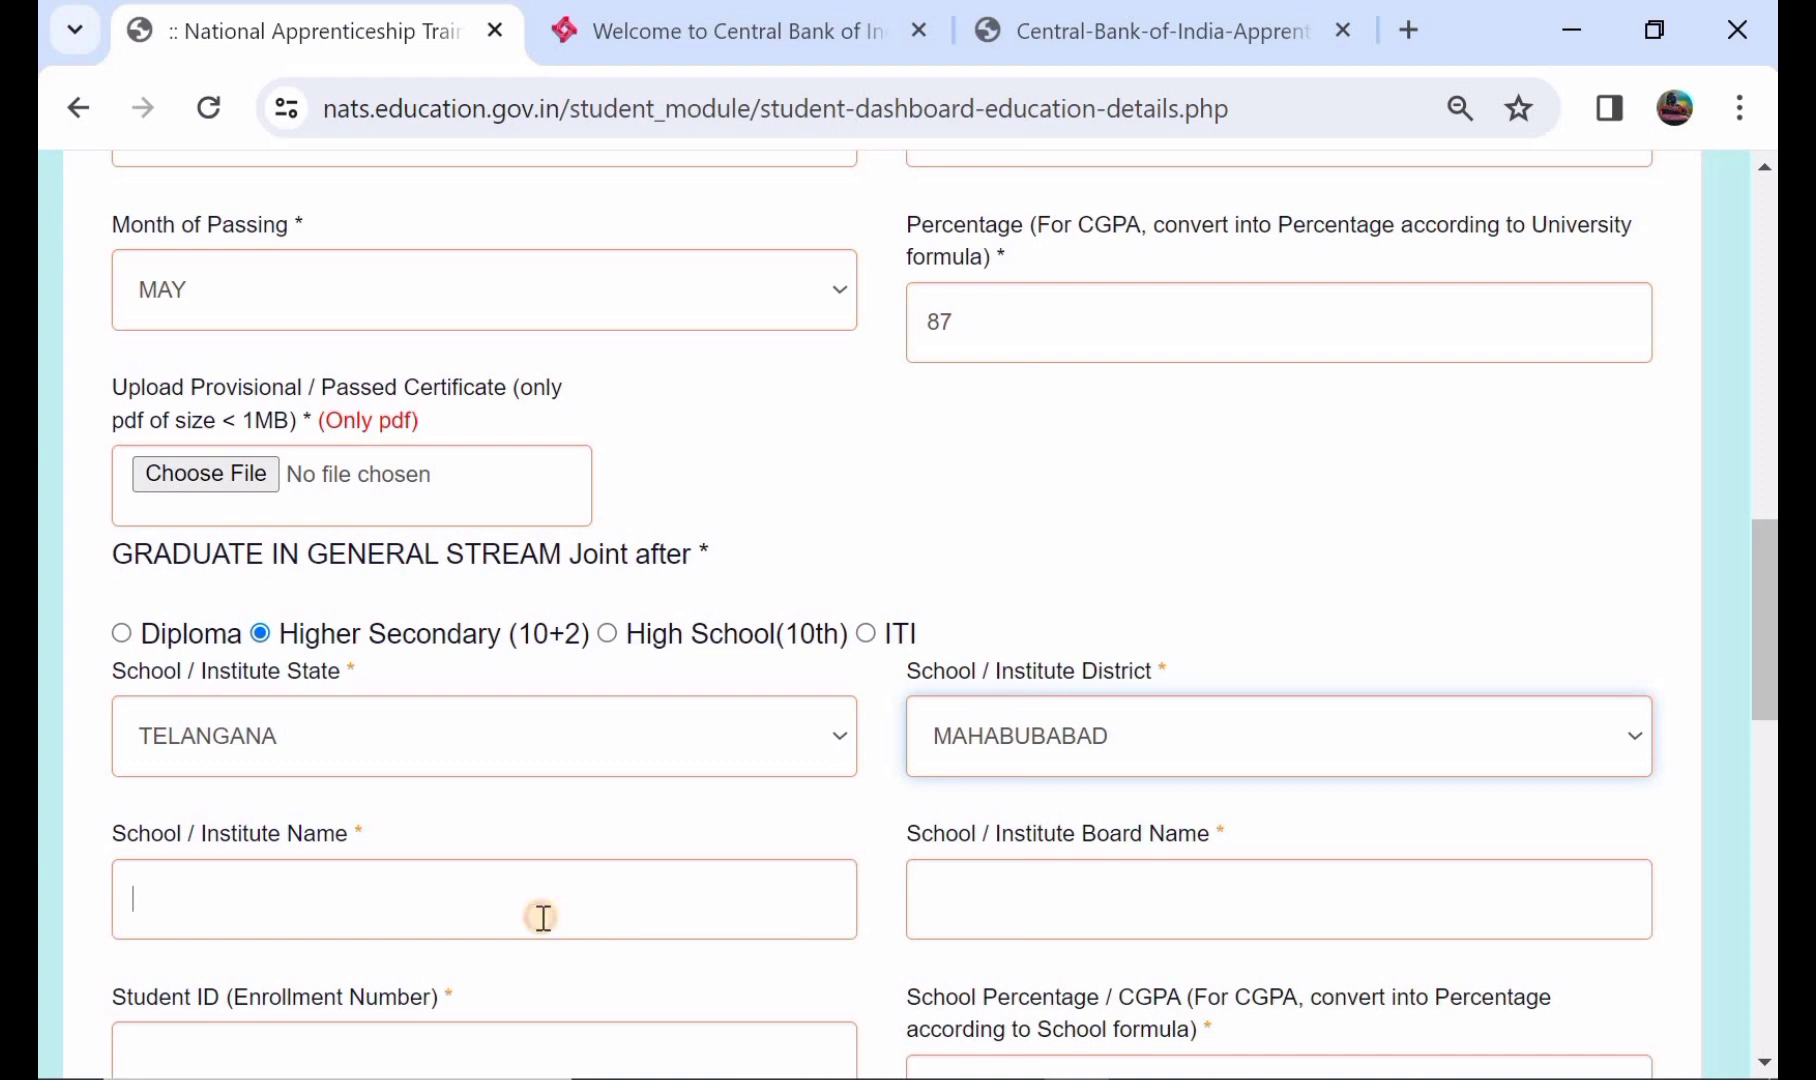
scroll(545, 920, down, 1)
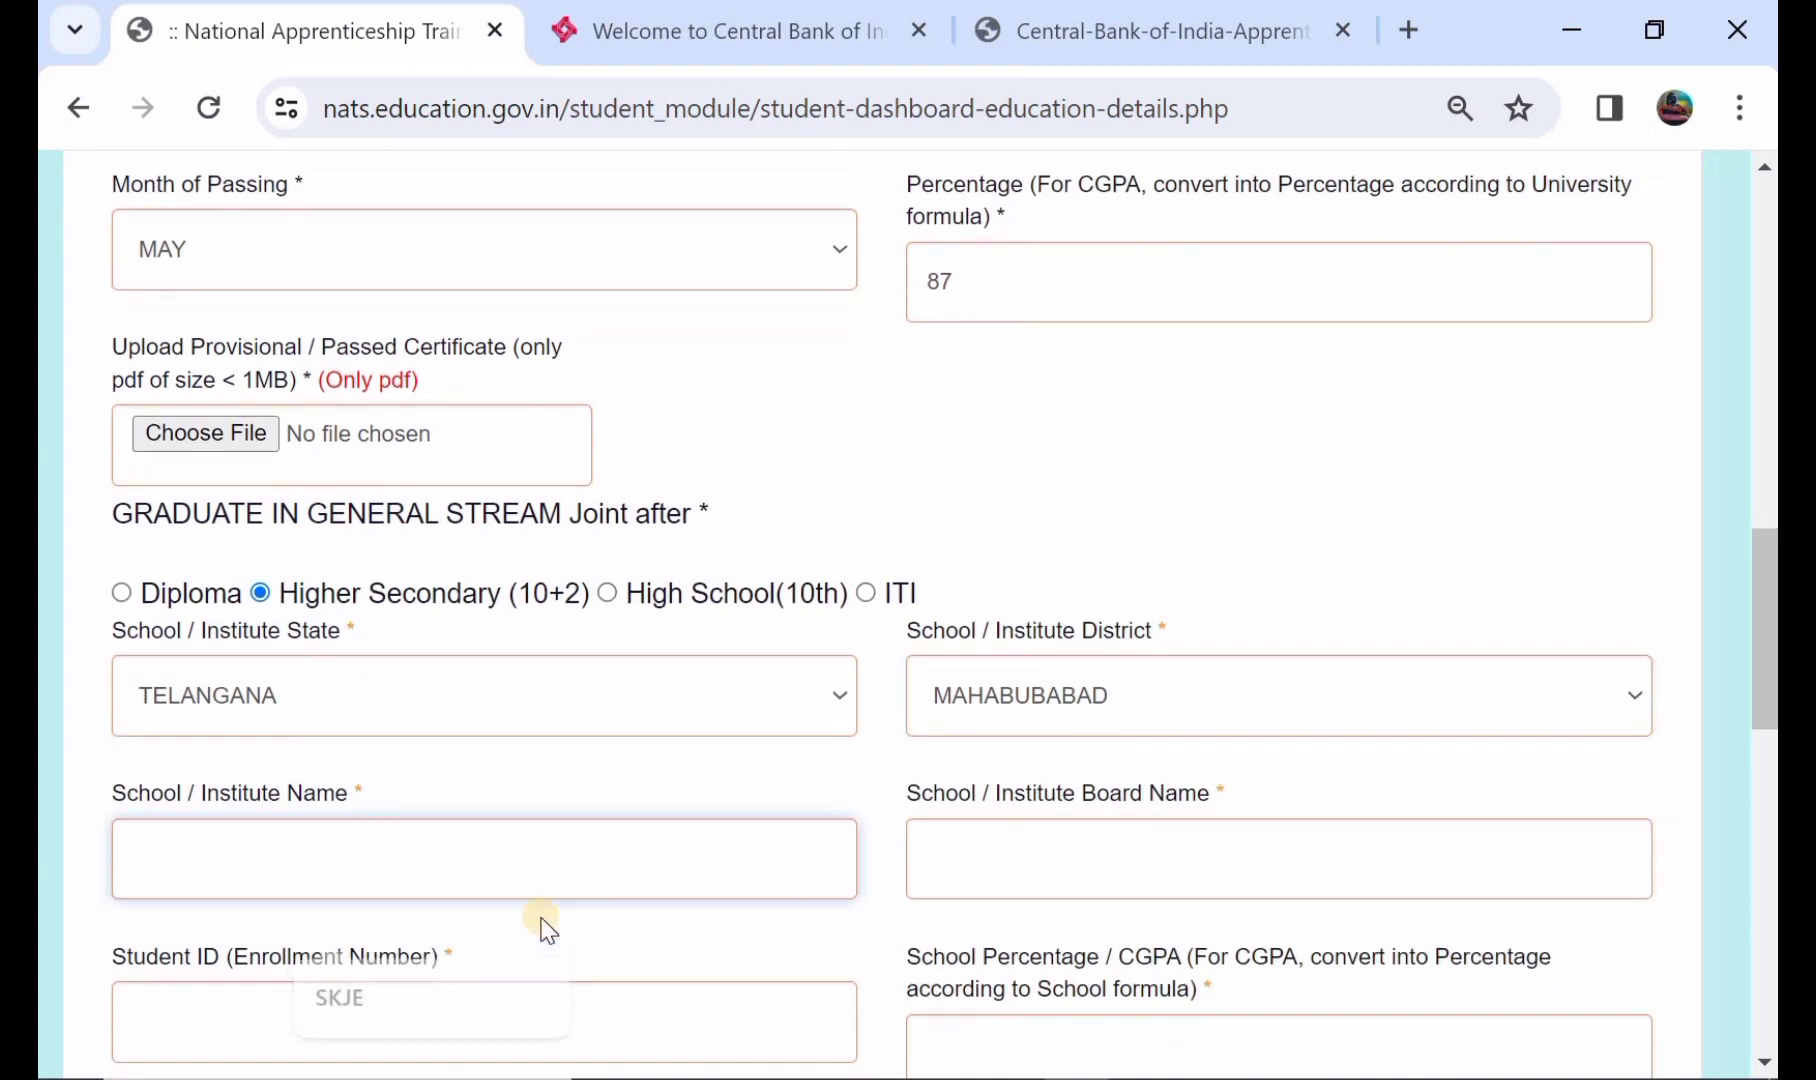
click(1029, 887)
- Enter 73 as the Higher Secondary school percentage
scroll(484, 982, down, 1)
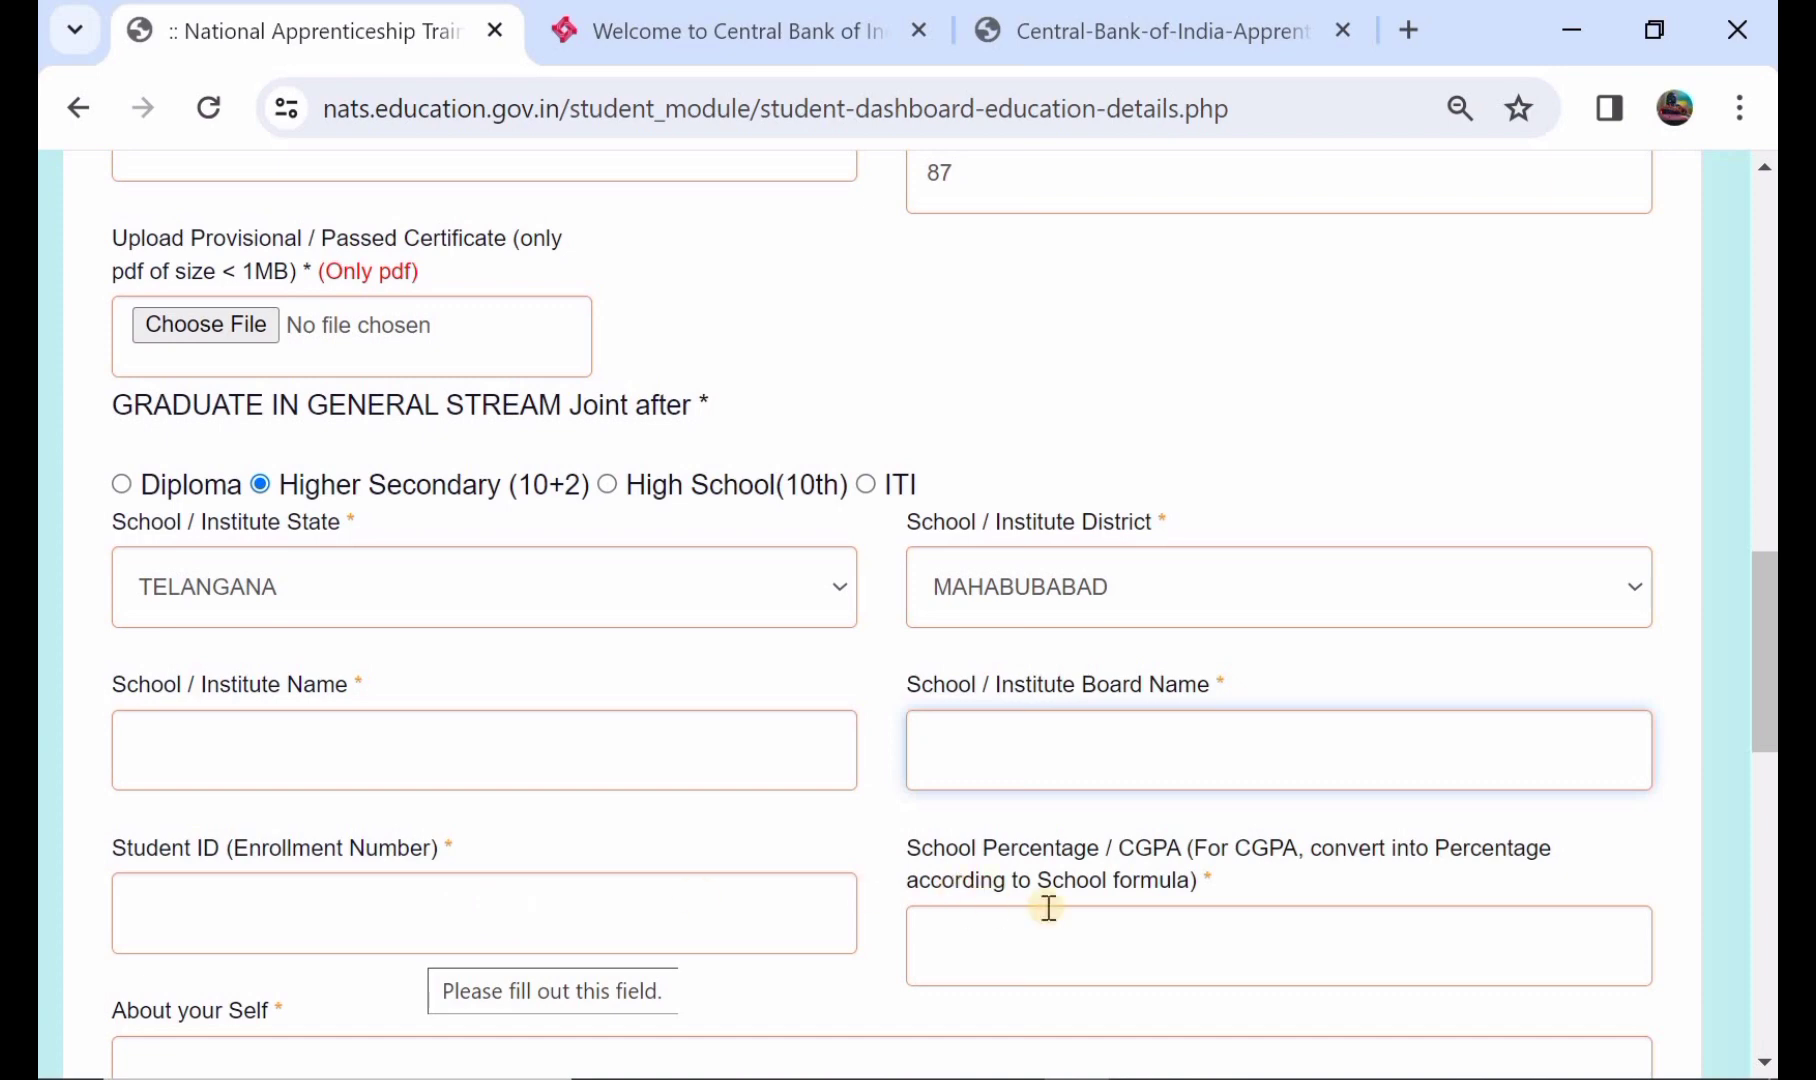
click(1117, 934)
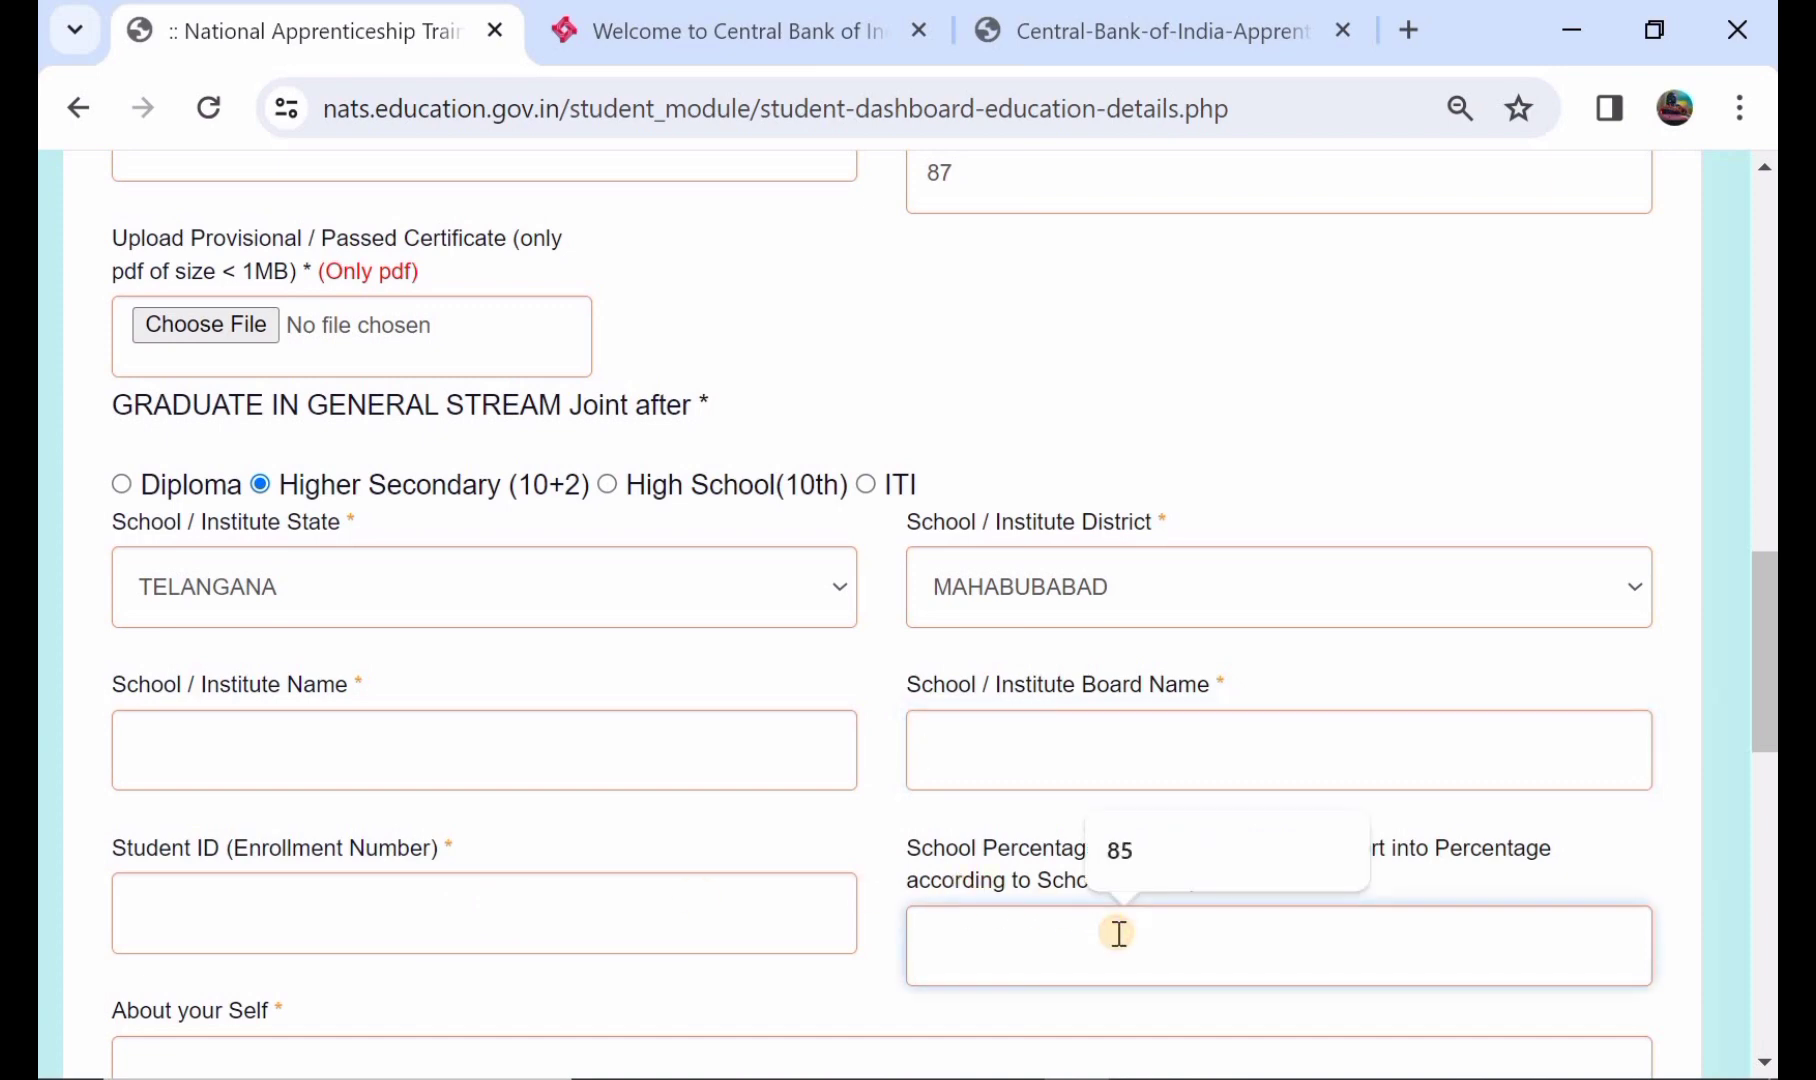
text(73)
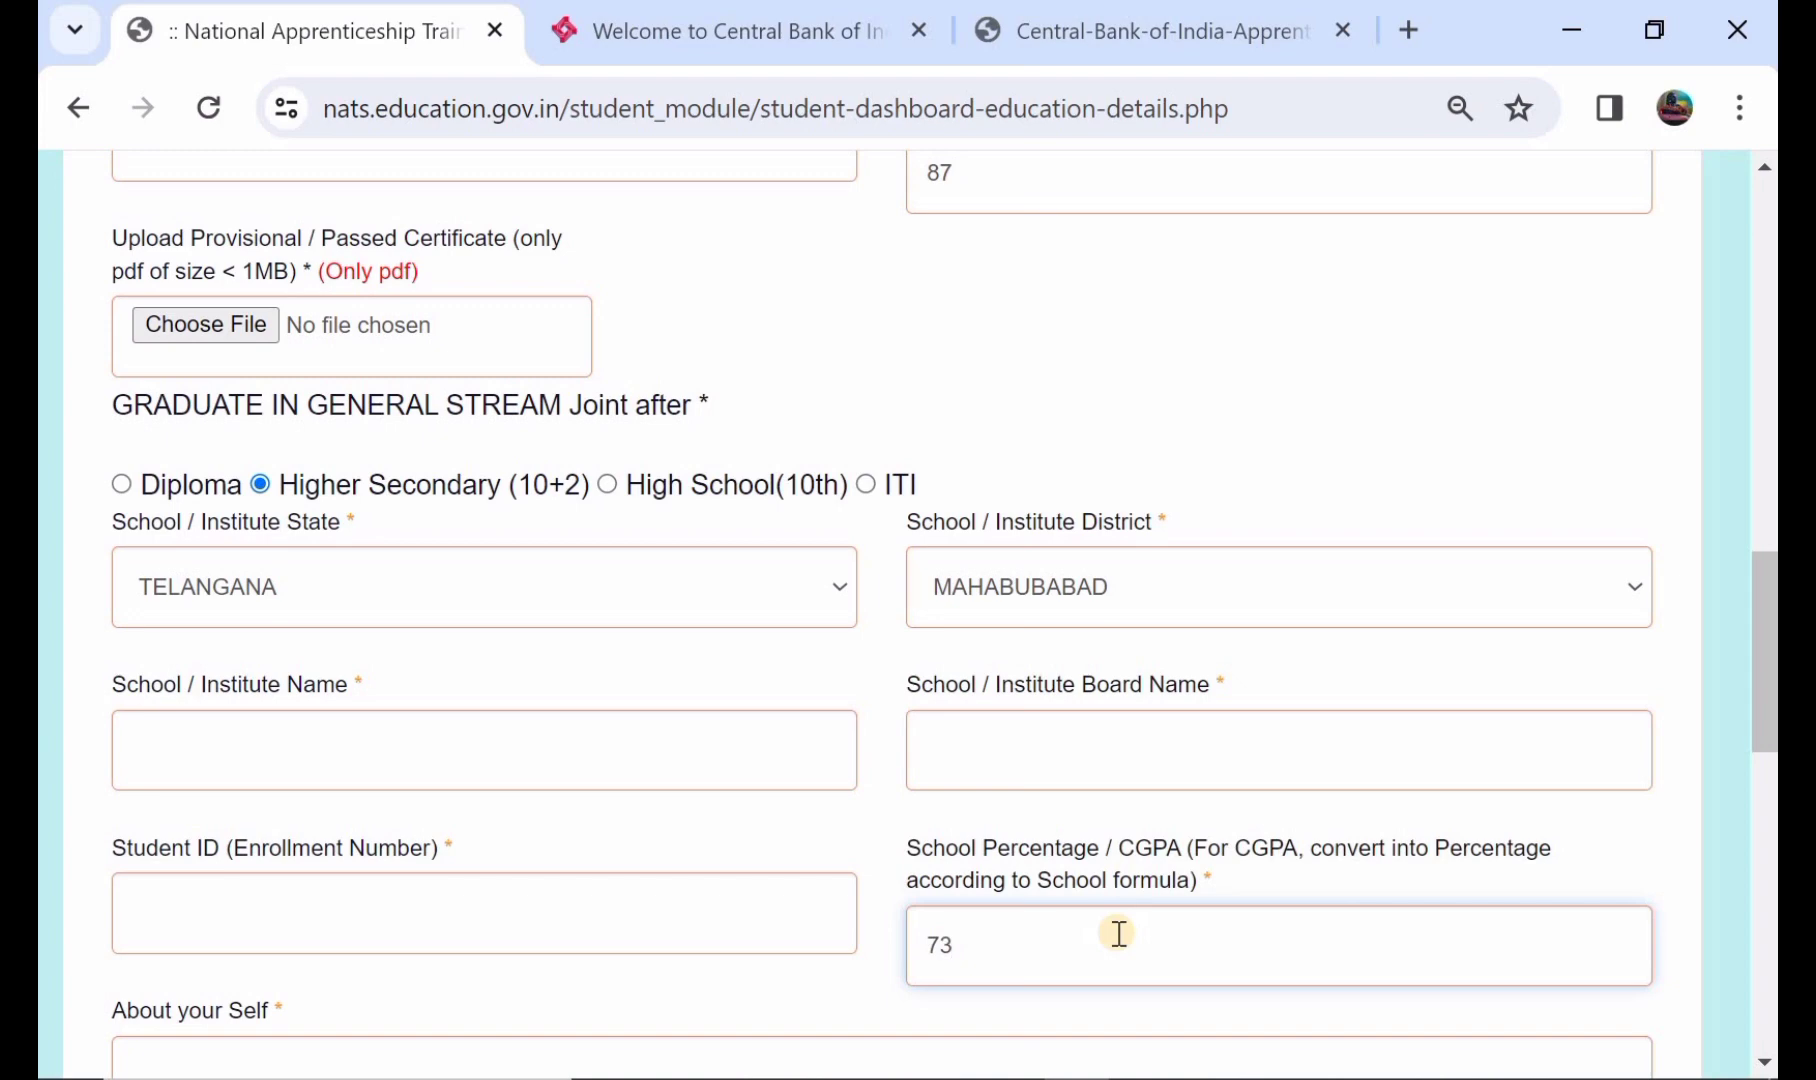
- Save the education details and continue, retrying after the first attempt
scroll(1117, 934, down, 2)
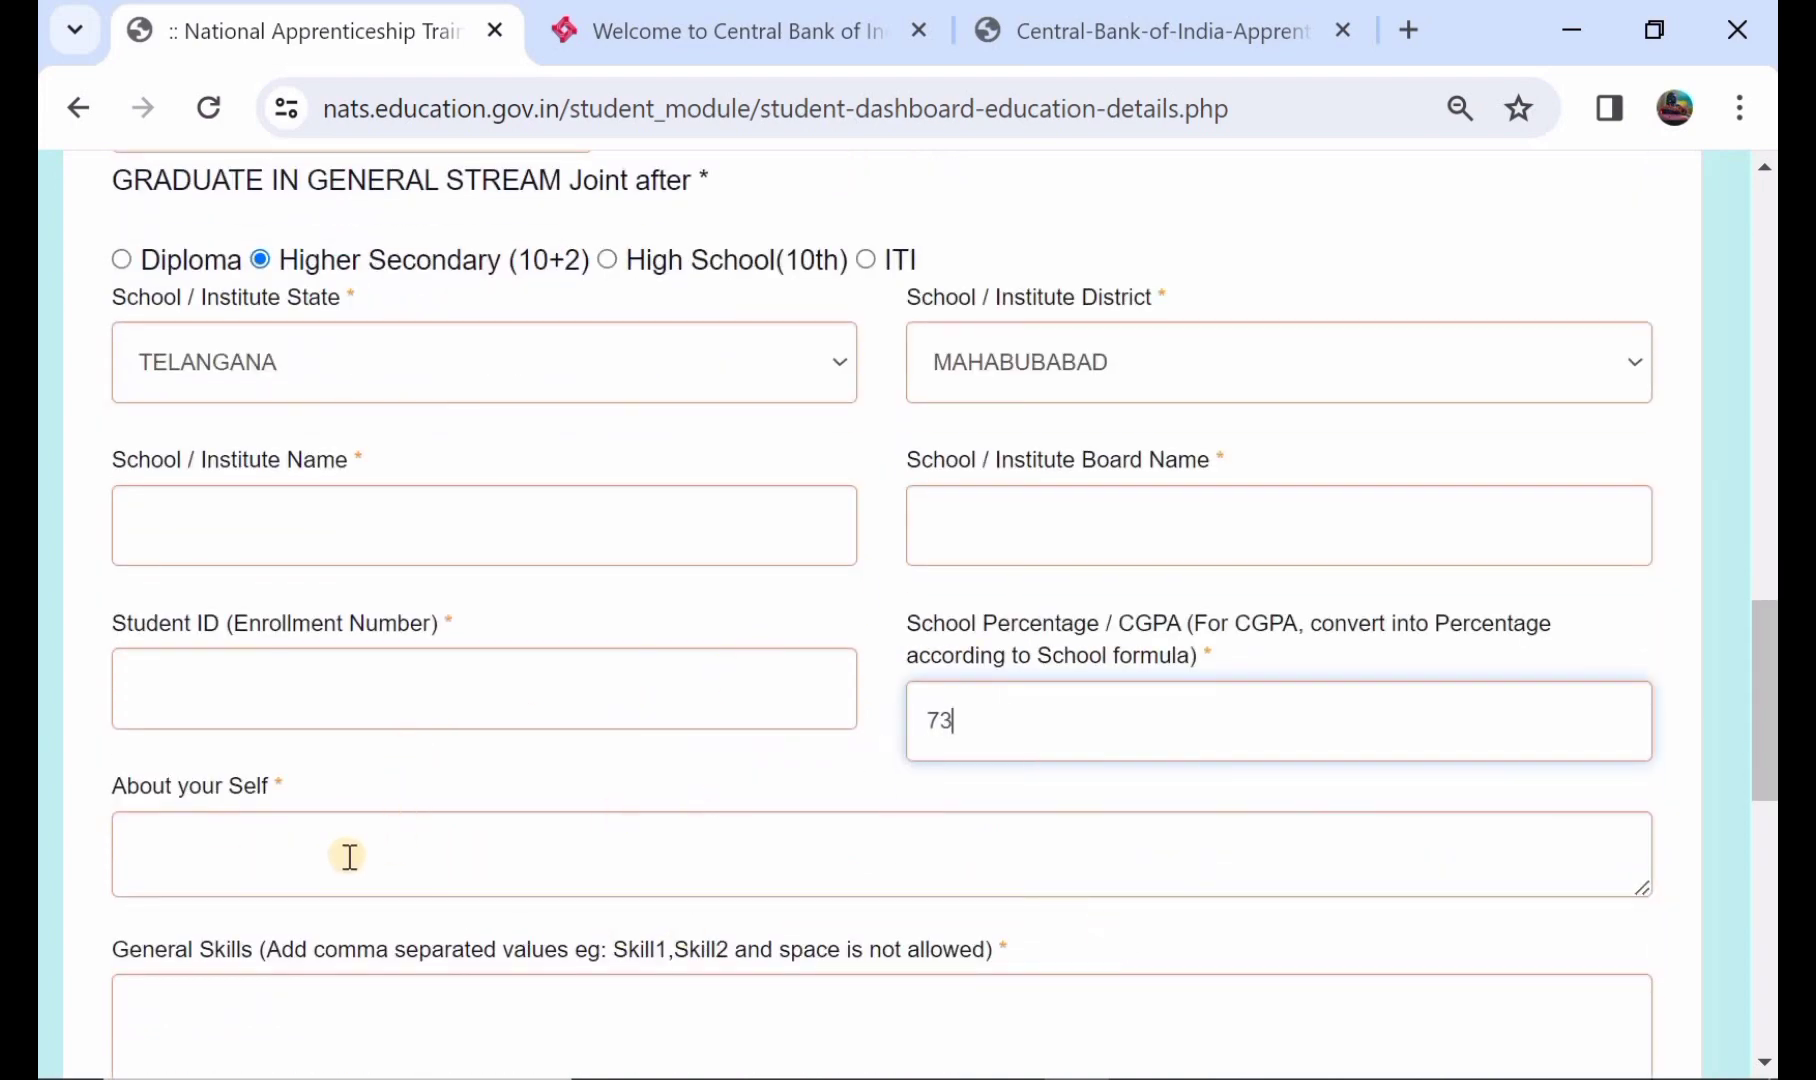
scroll(349, 856, down, 1)
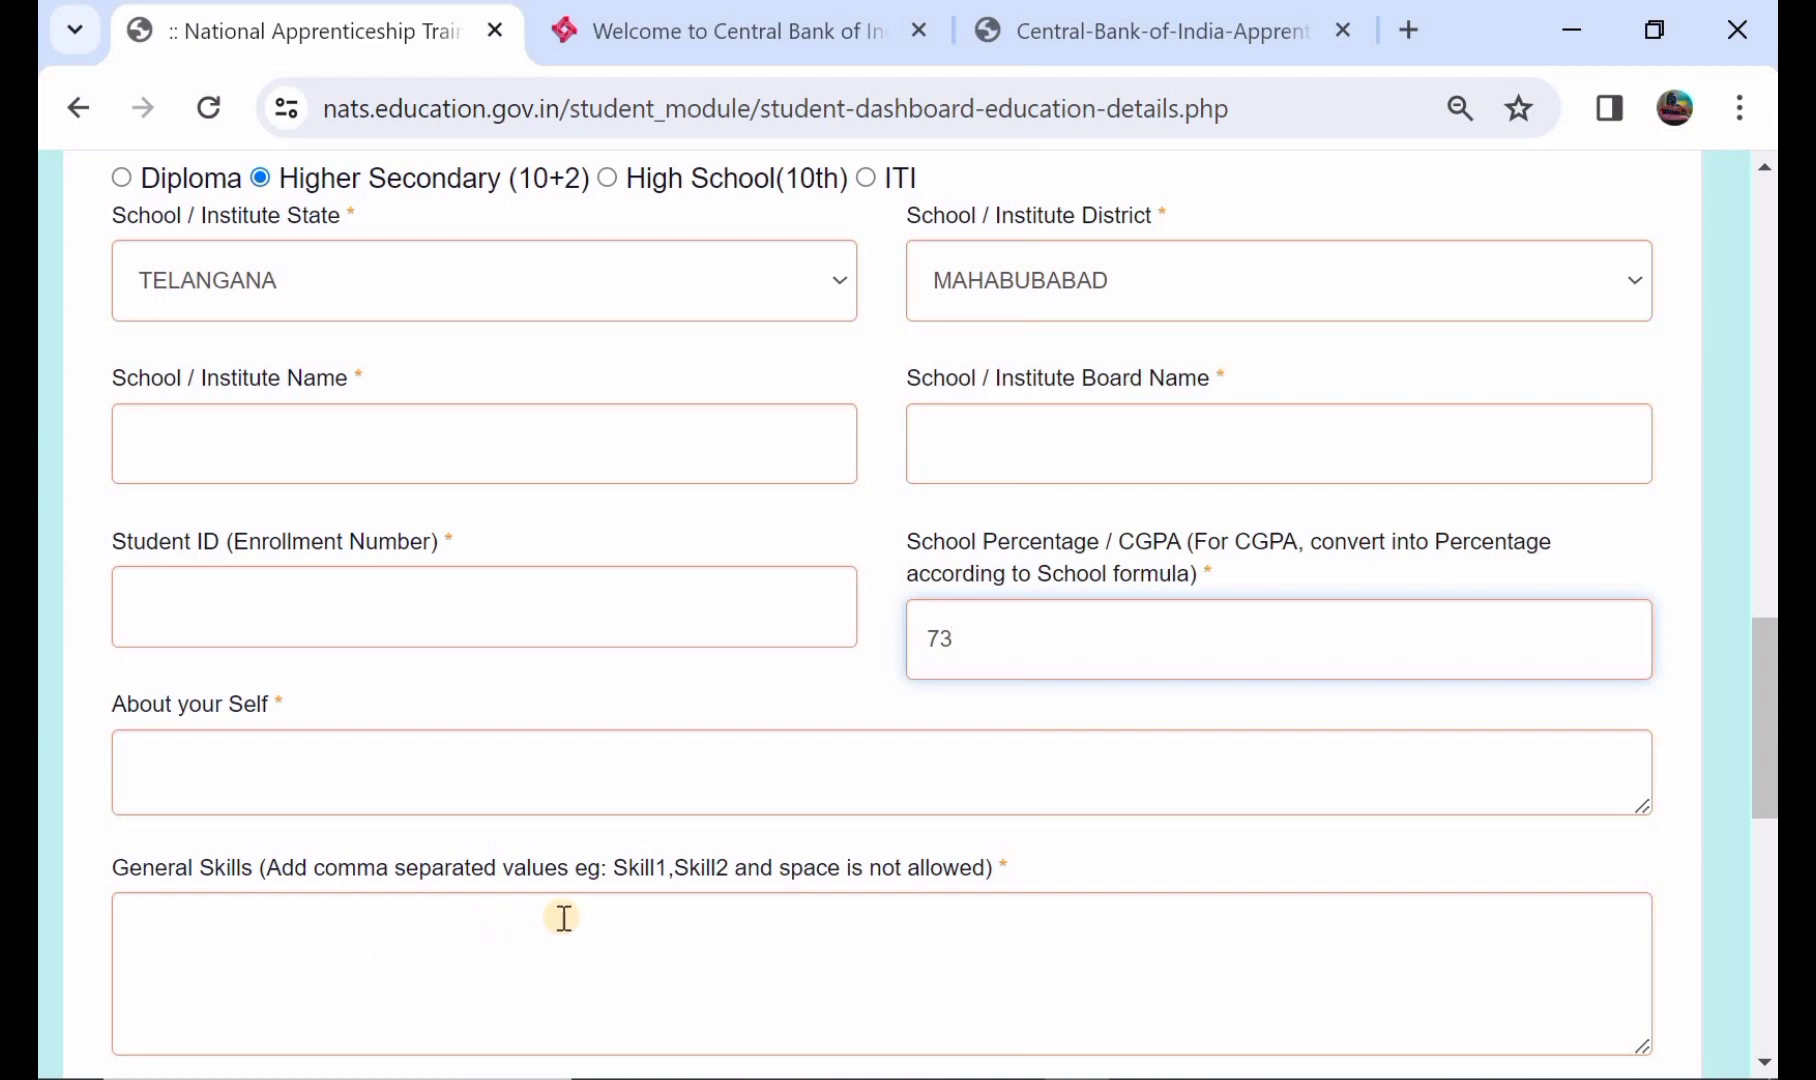
scroll(563, 917, down, 2)
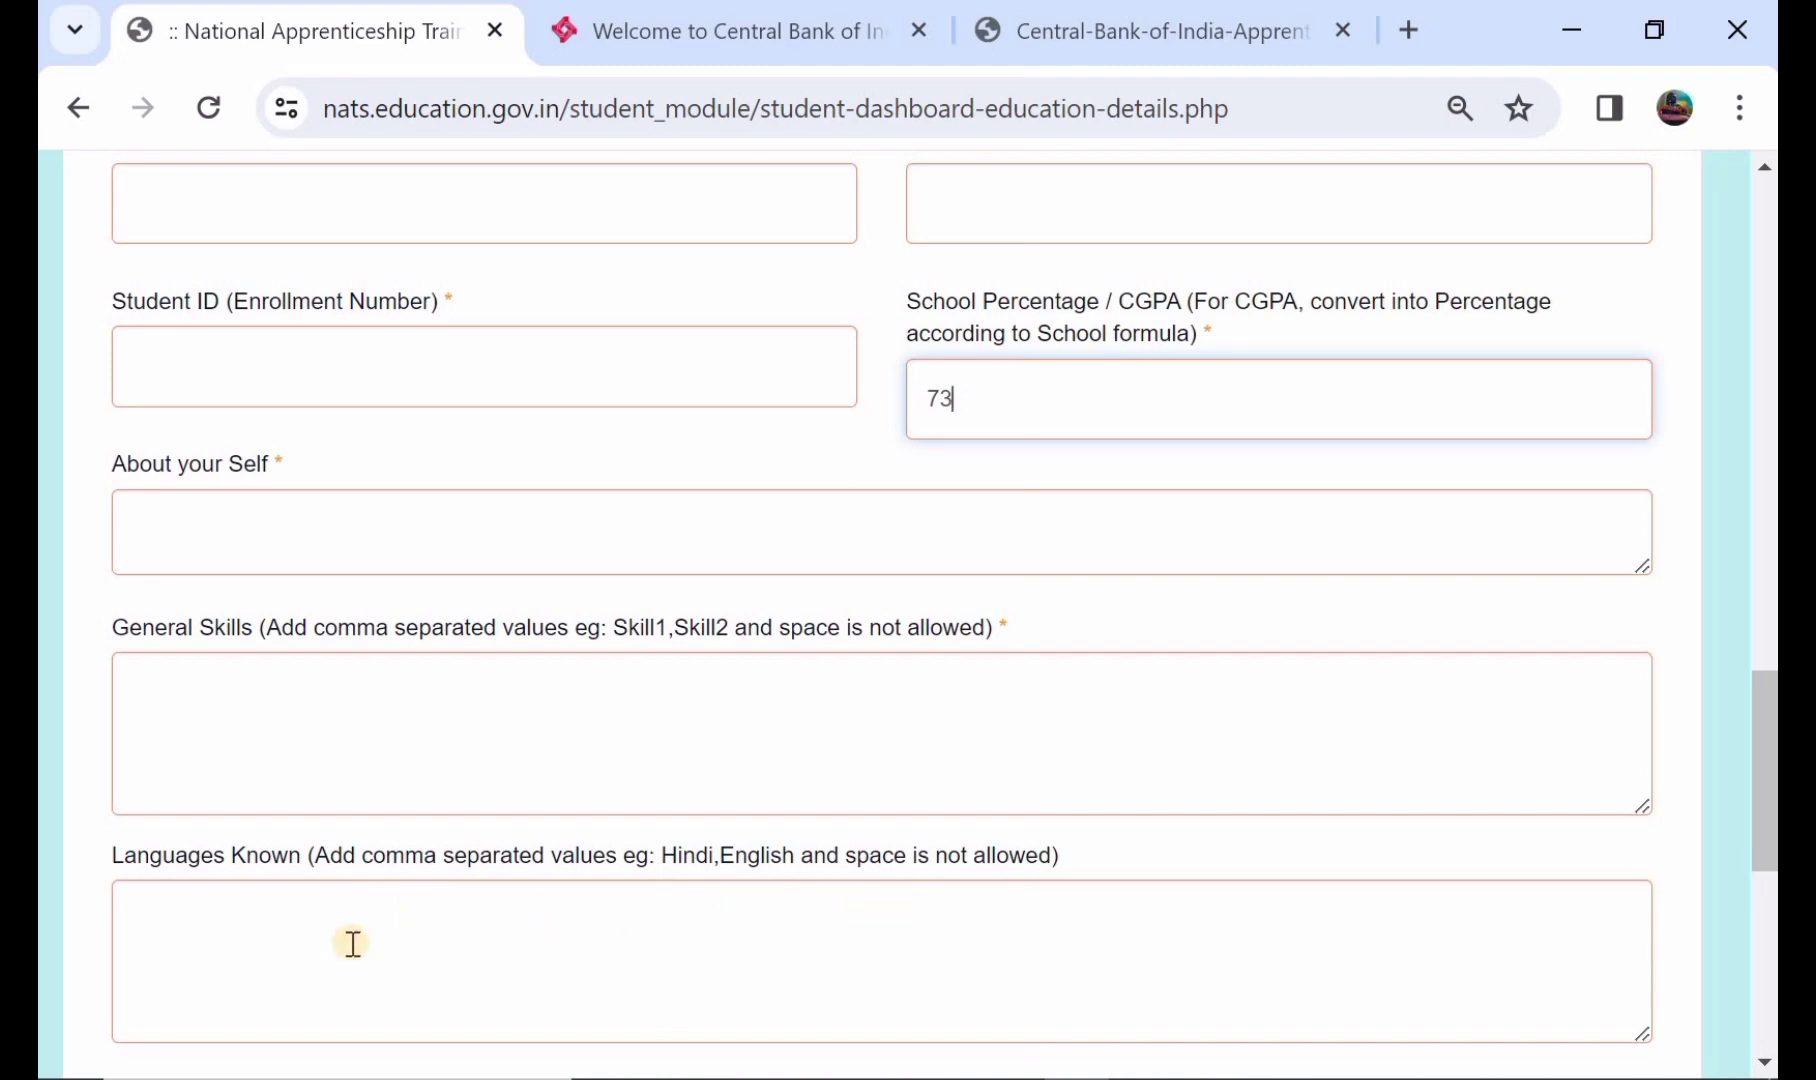
scroll(352, 943, down, 1)
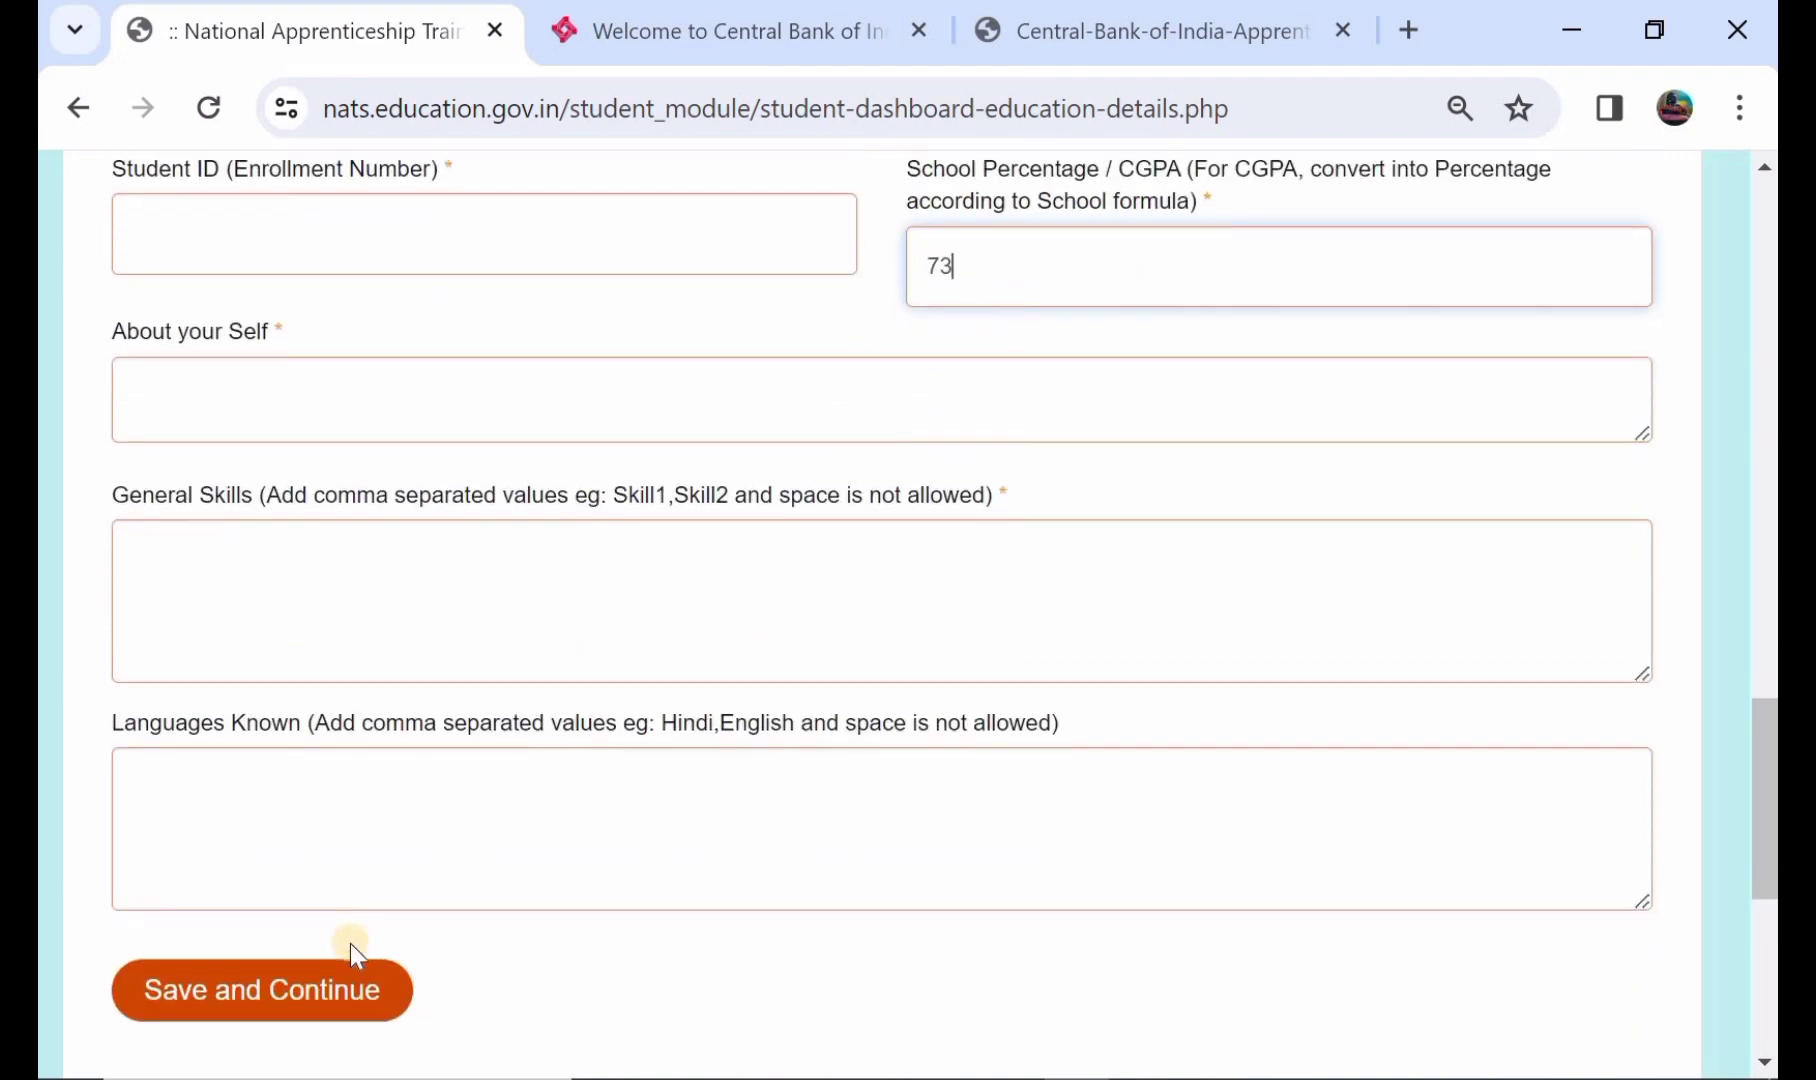
scroll(352, 943, up, 2)
scroll(352, 943, down, 1)
scroll(352, 943, down, 2)
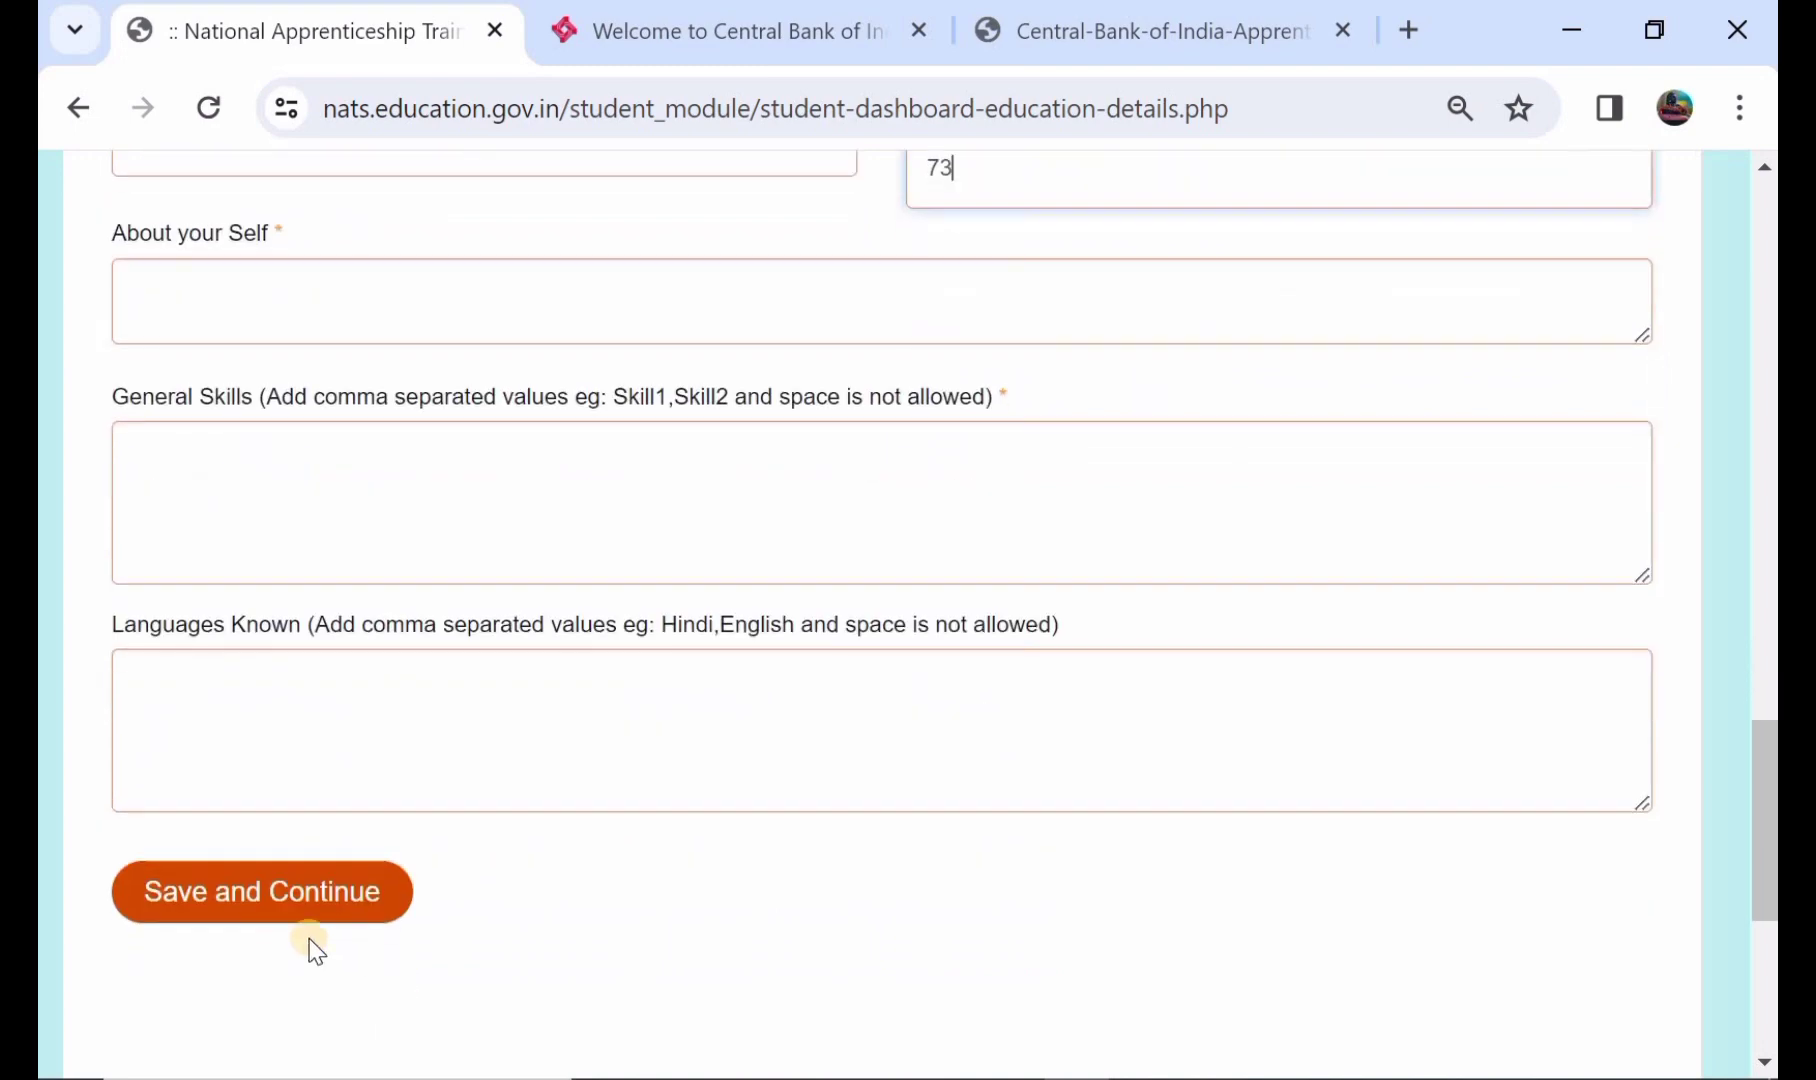
click(241, 905)
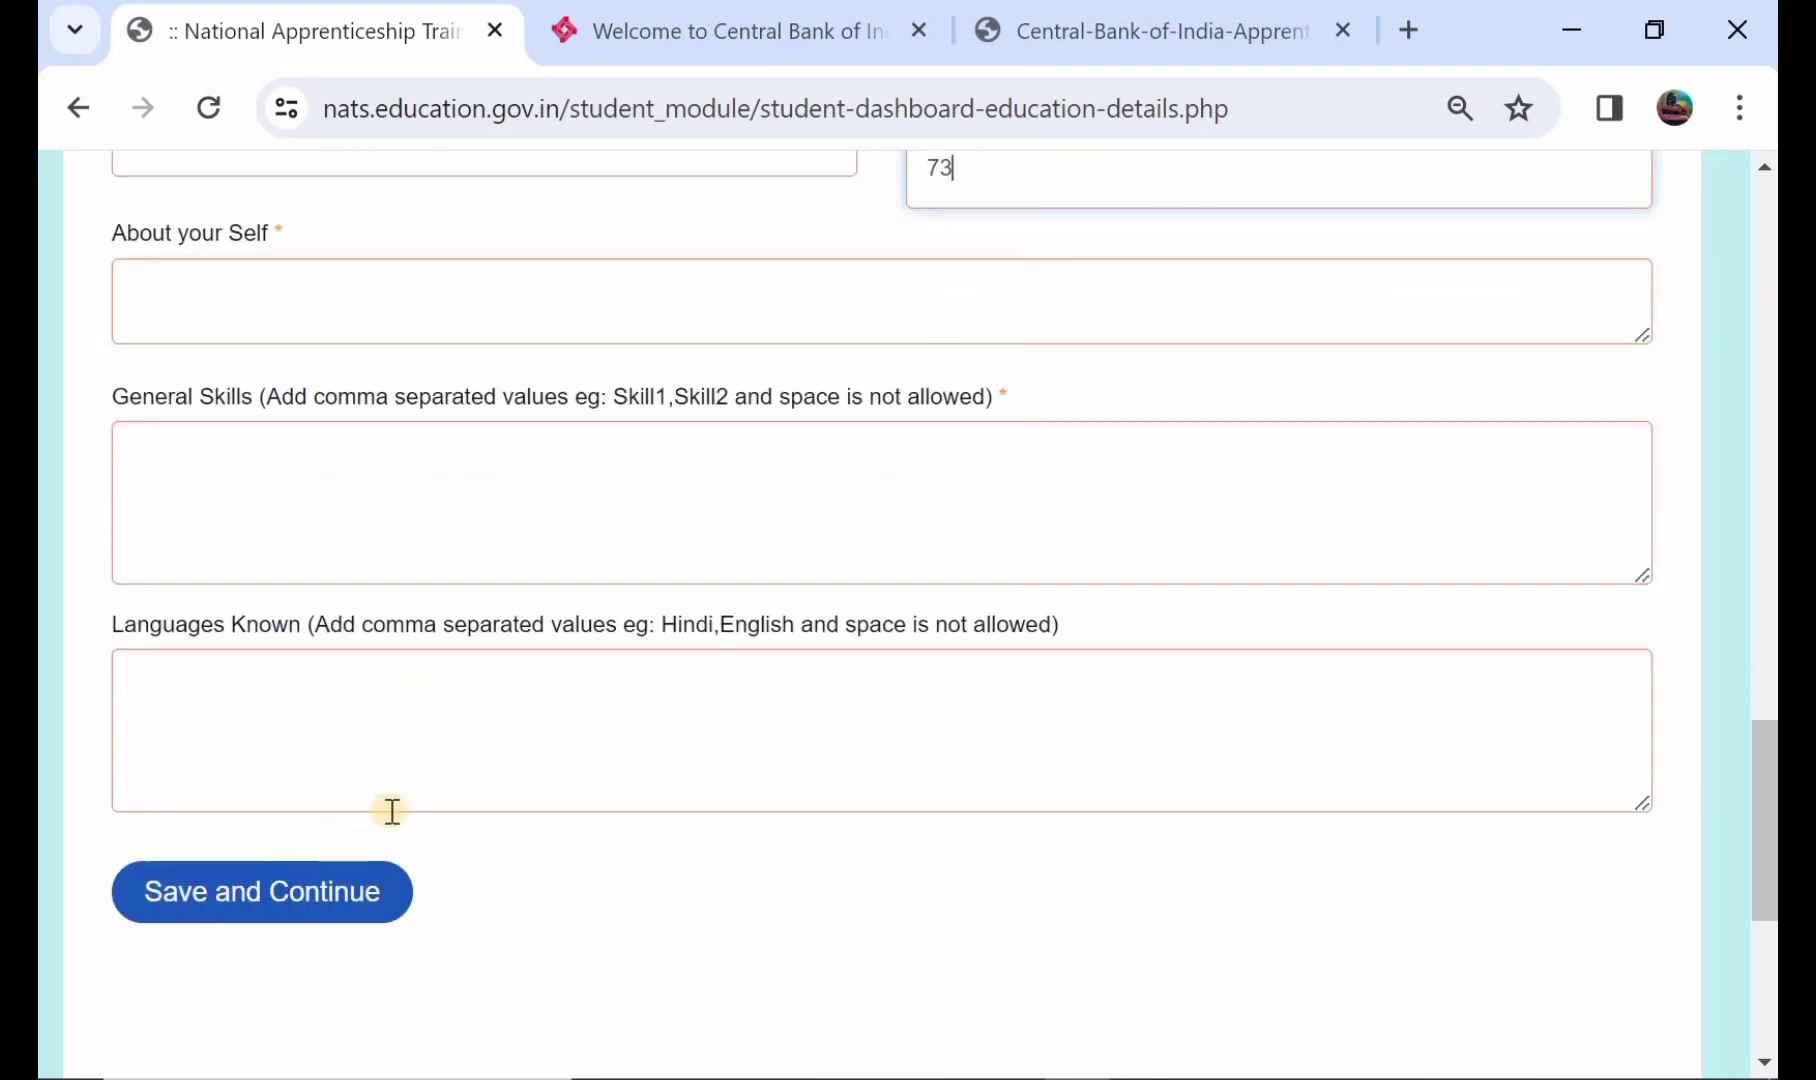
scroll(304, 763, up, 3)
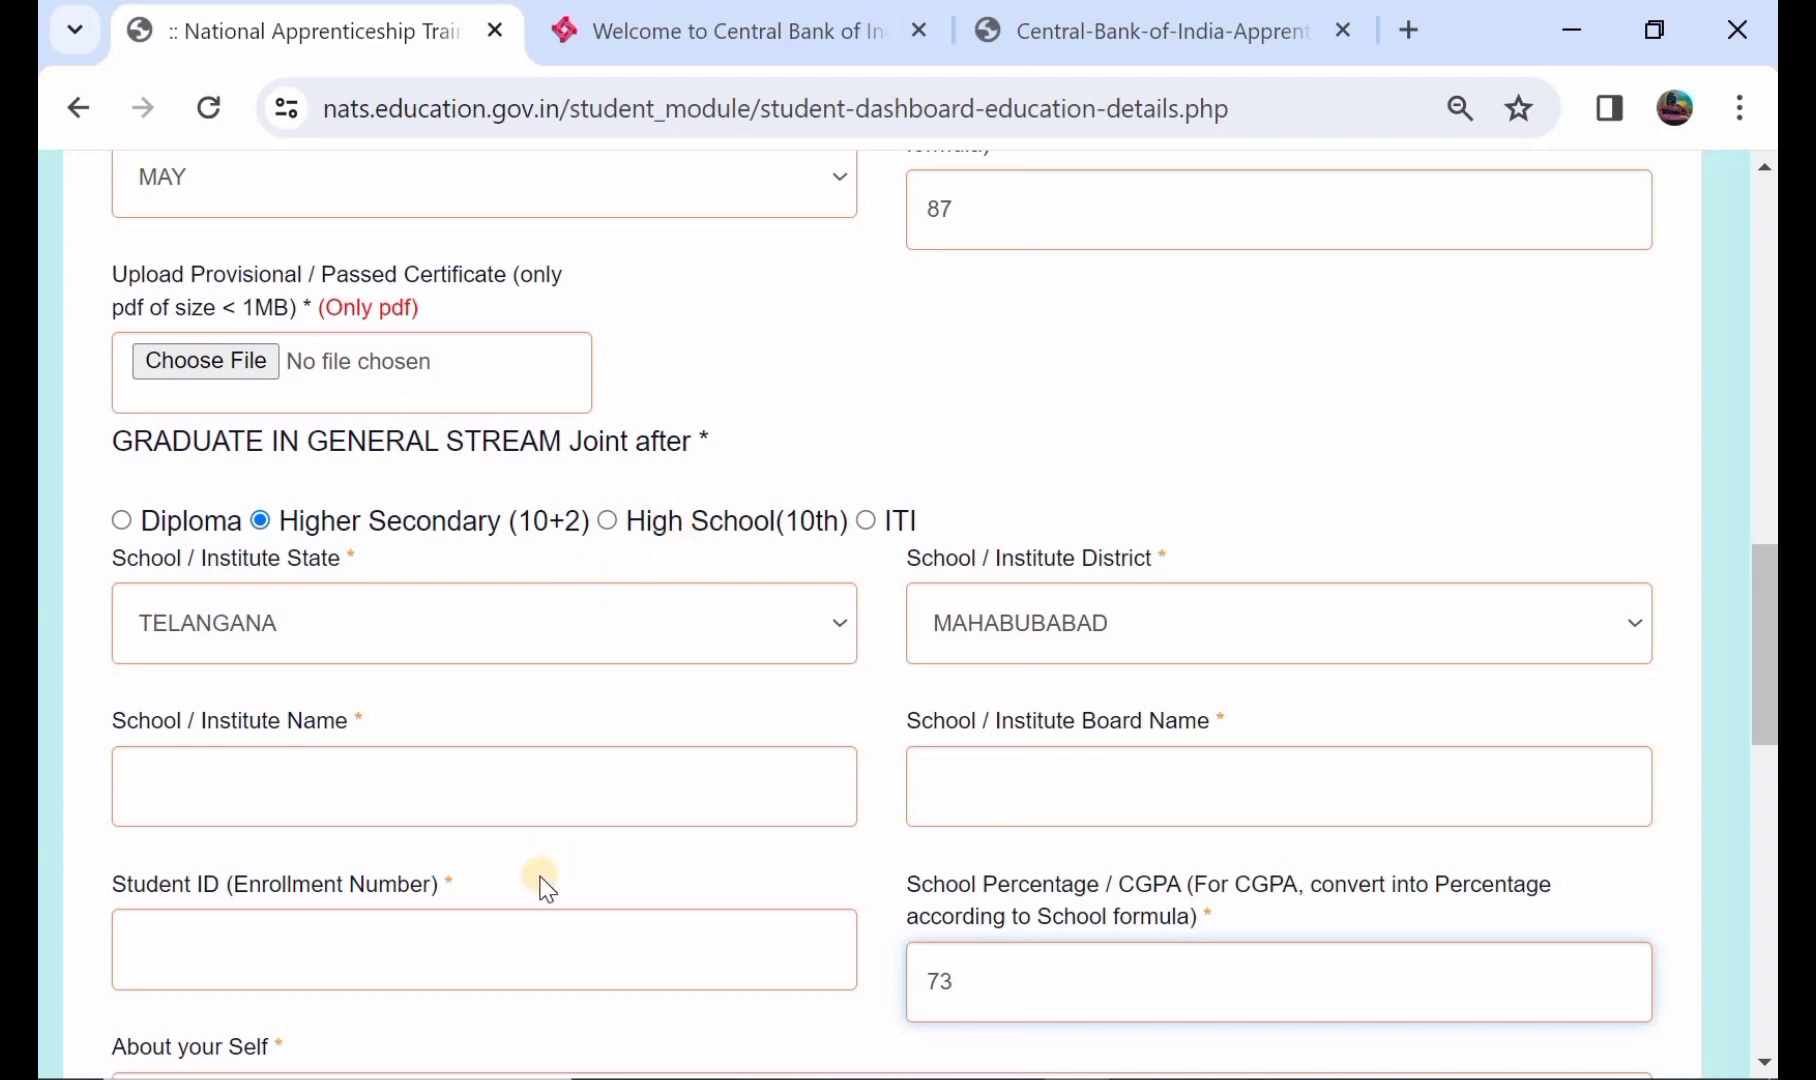
scroll(540, 875, down, 7)
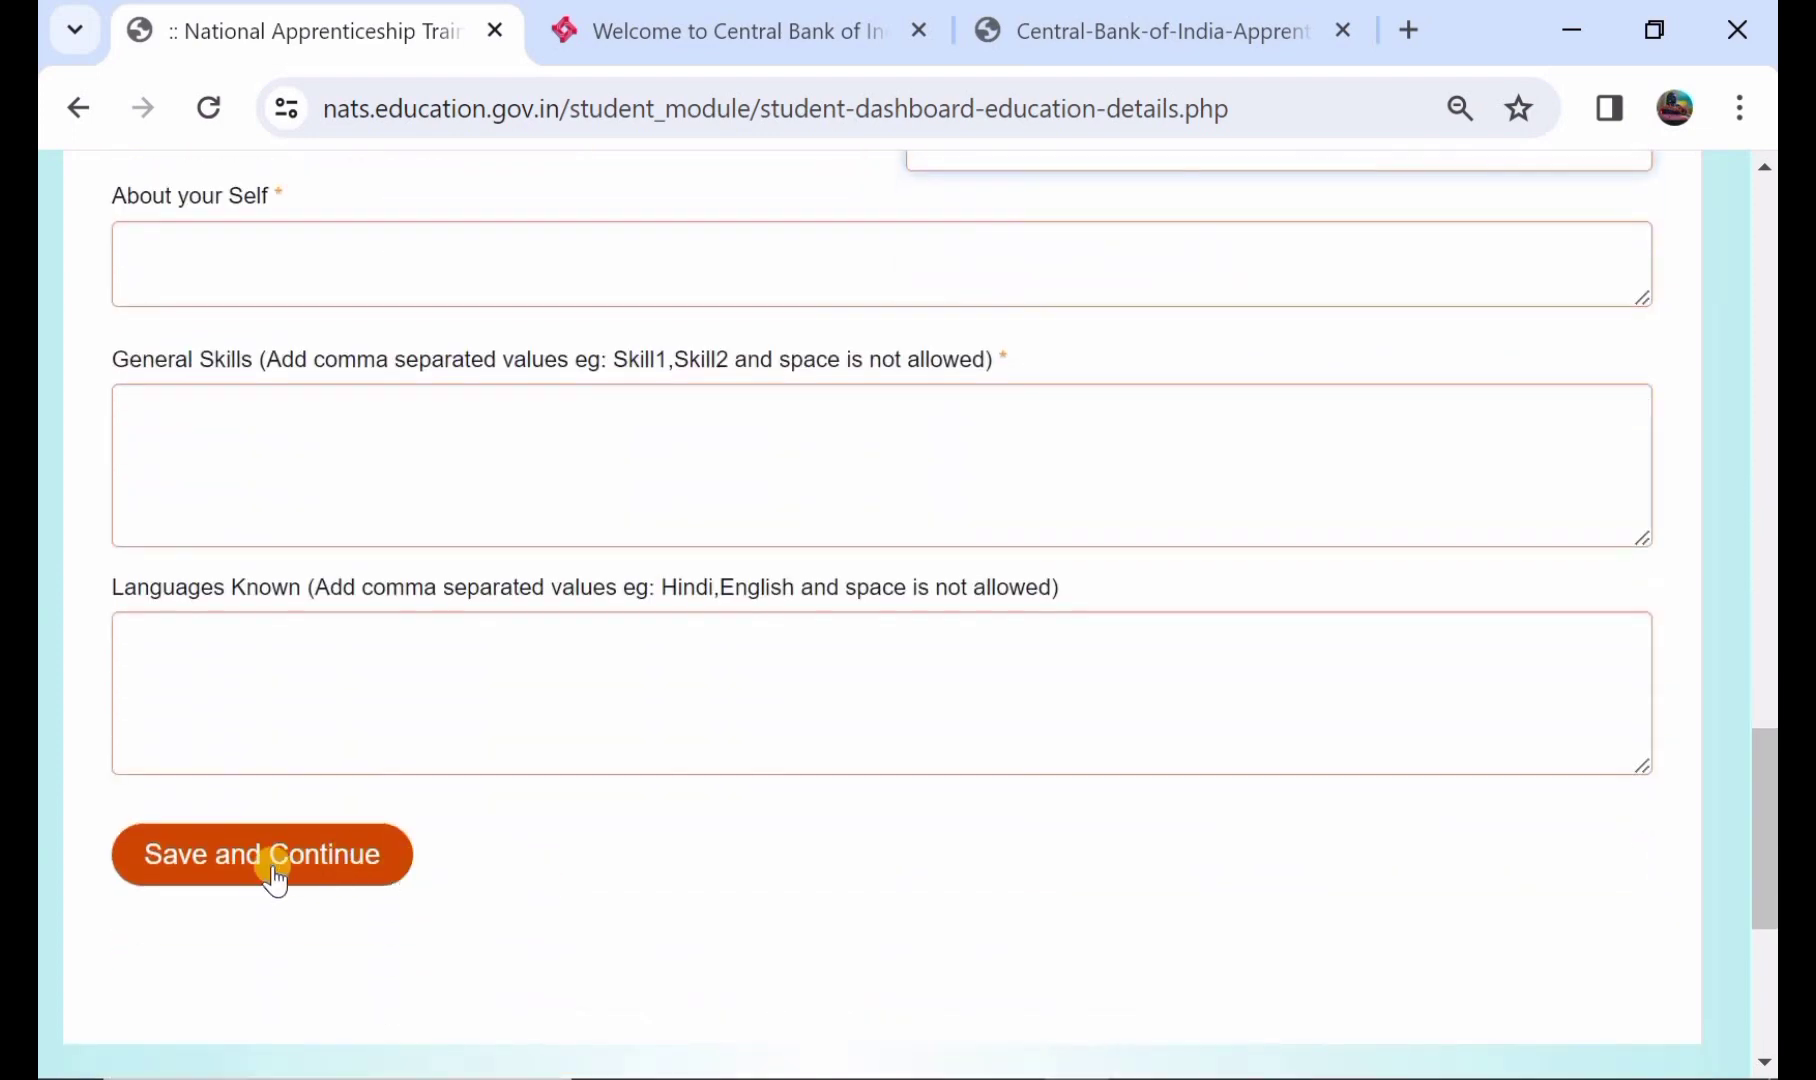
click(273, 870)
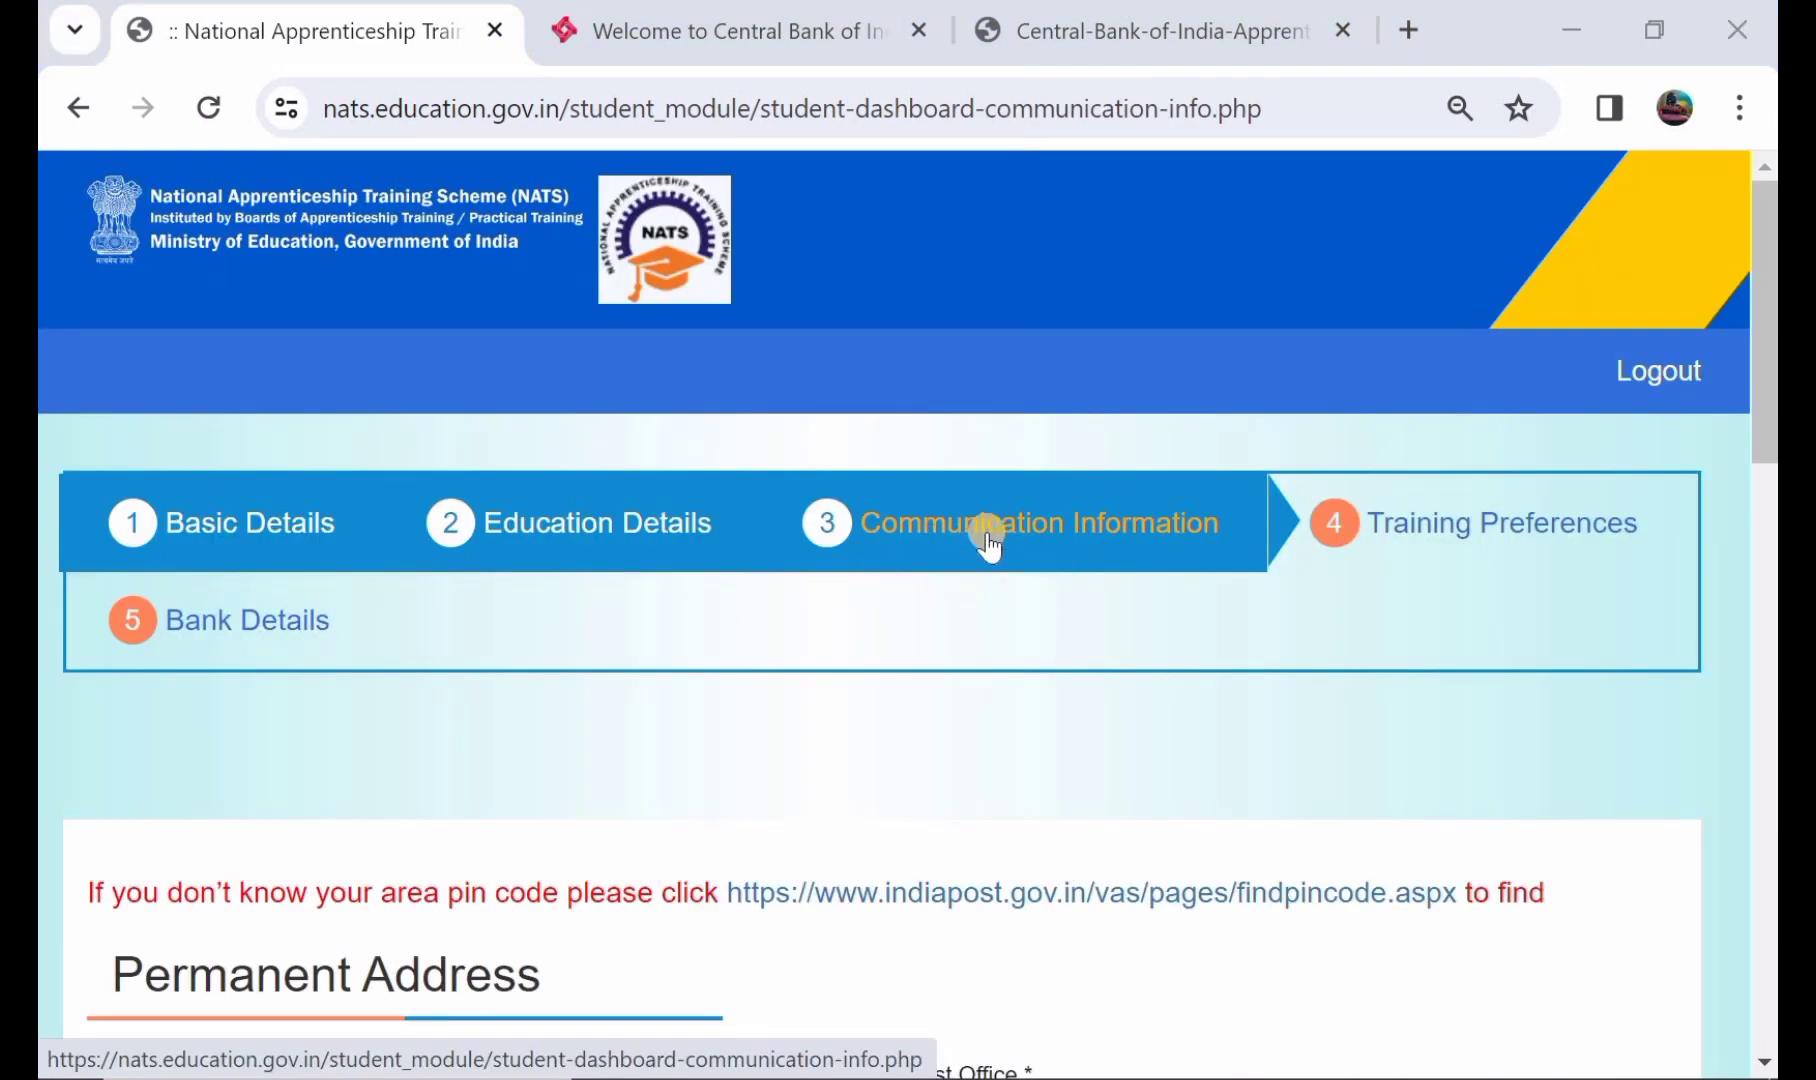
- Enter the permanent address pin code and choose the MAHABUBABAD H.O post office
scroll(1001, 548, down, 4)
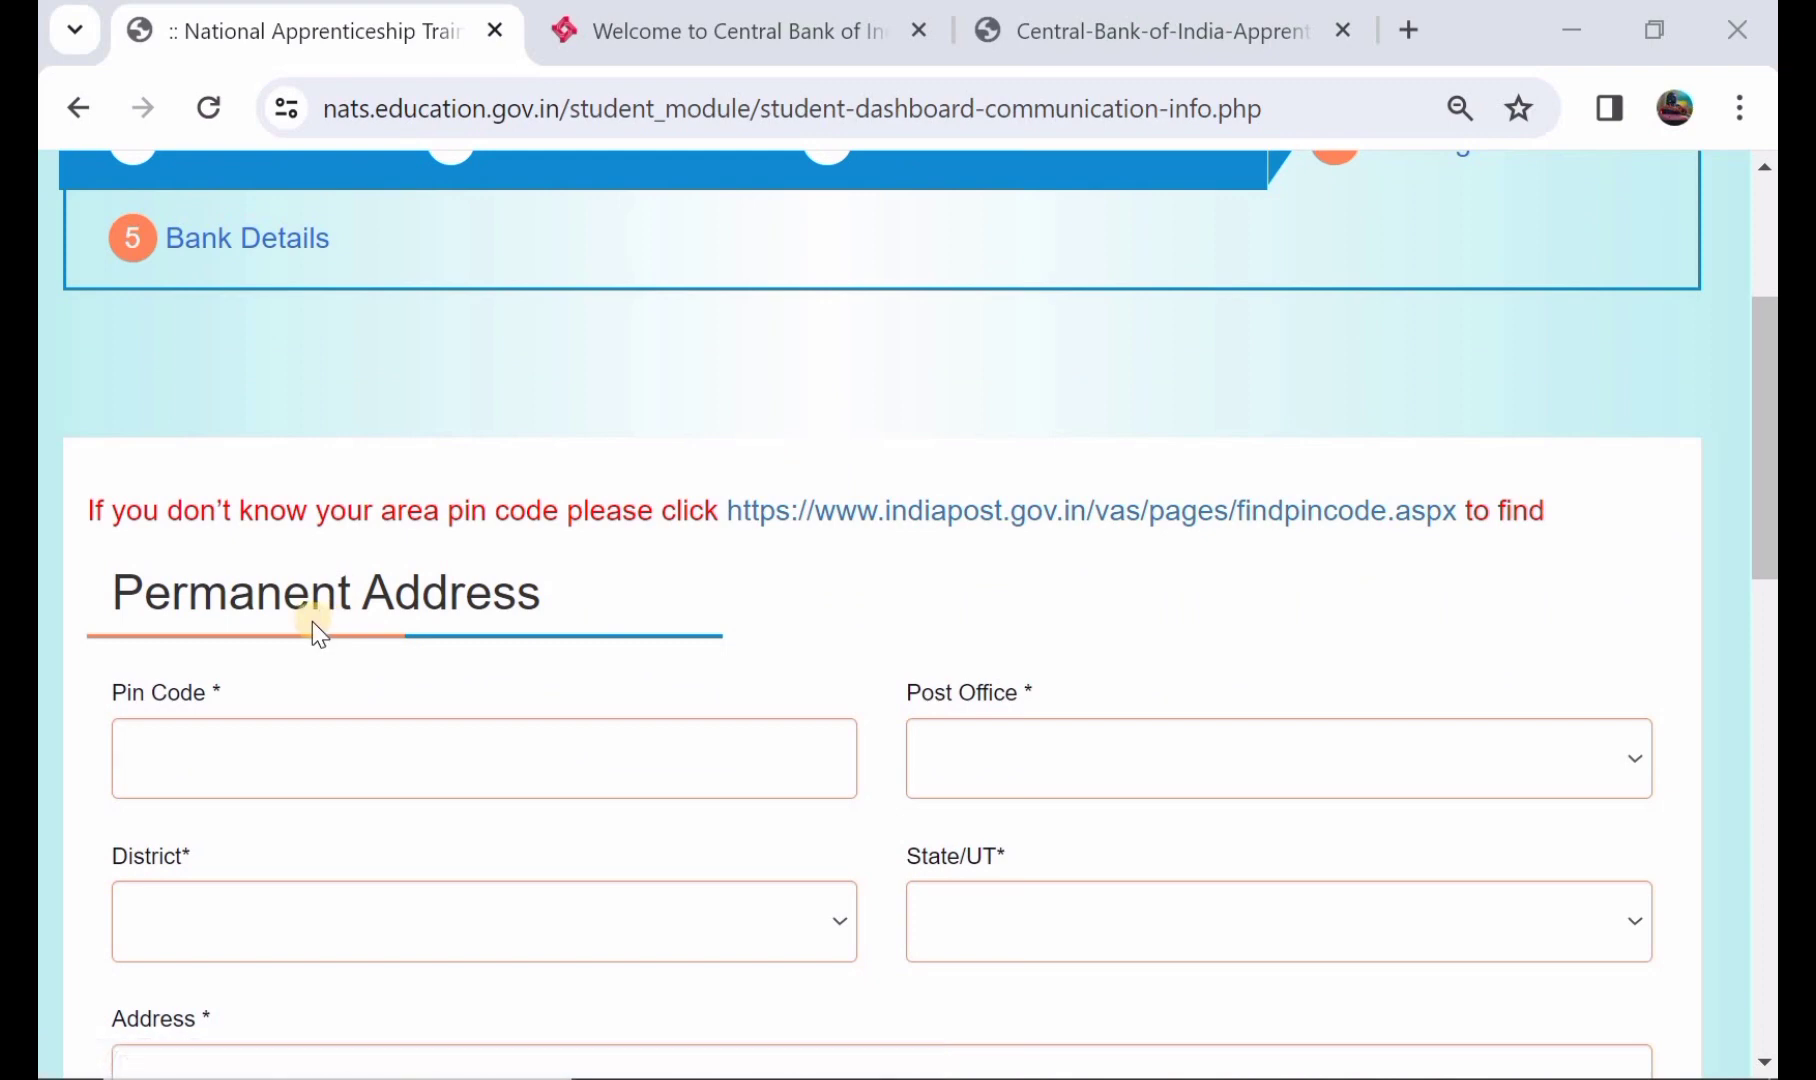
click(449, 751)
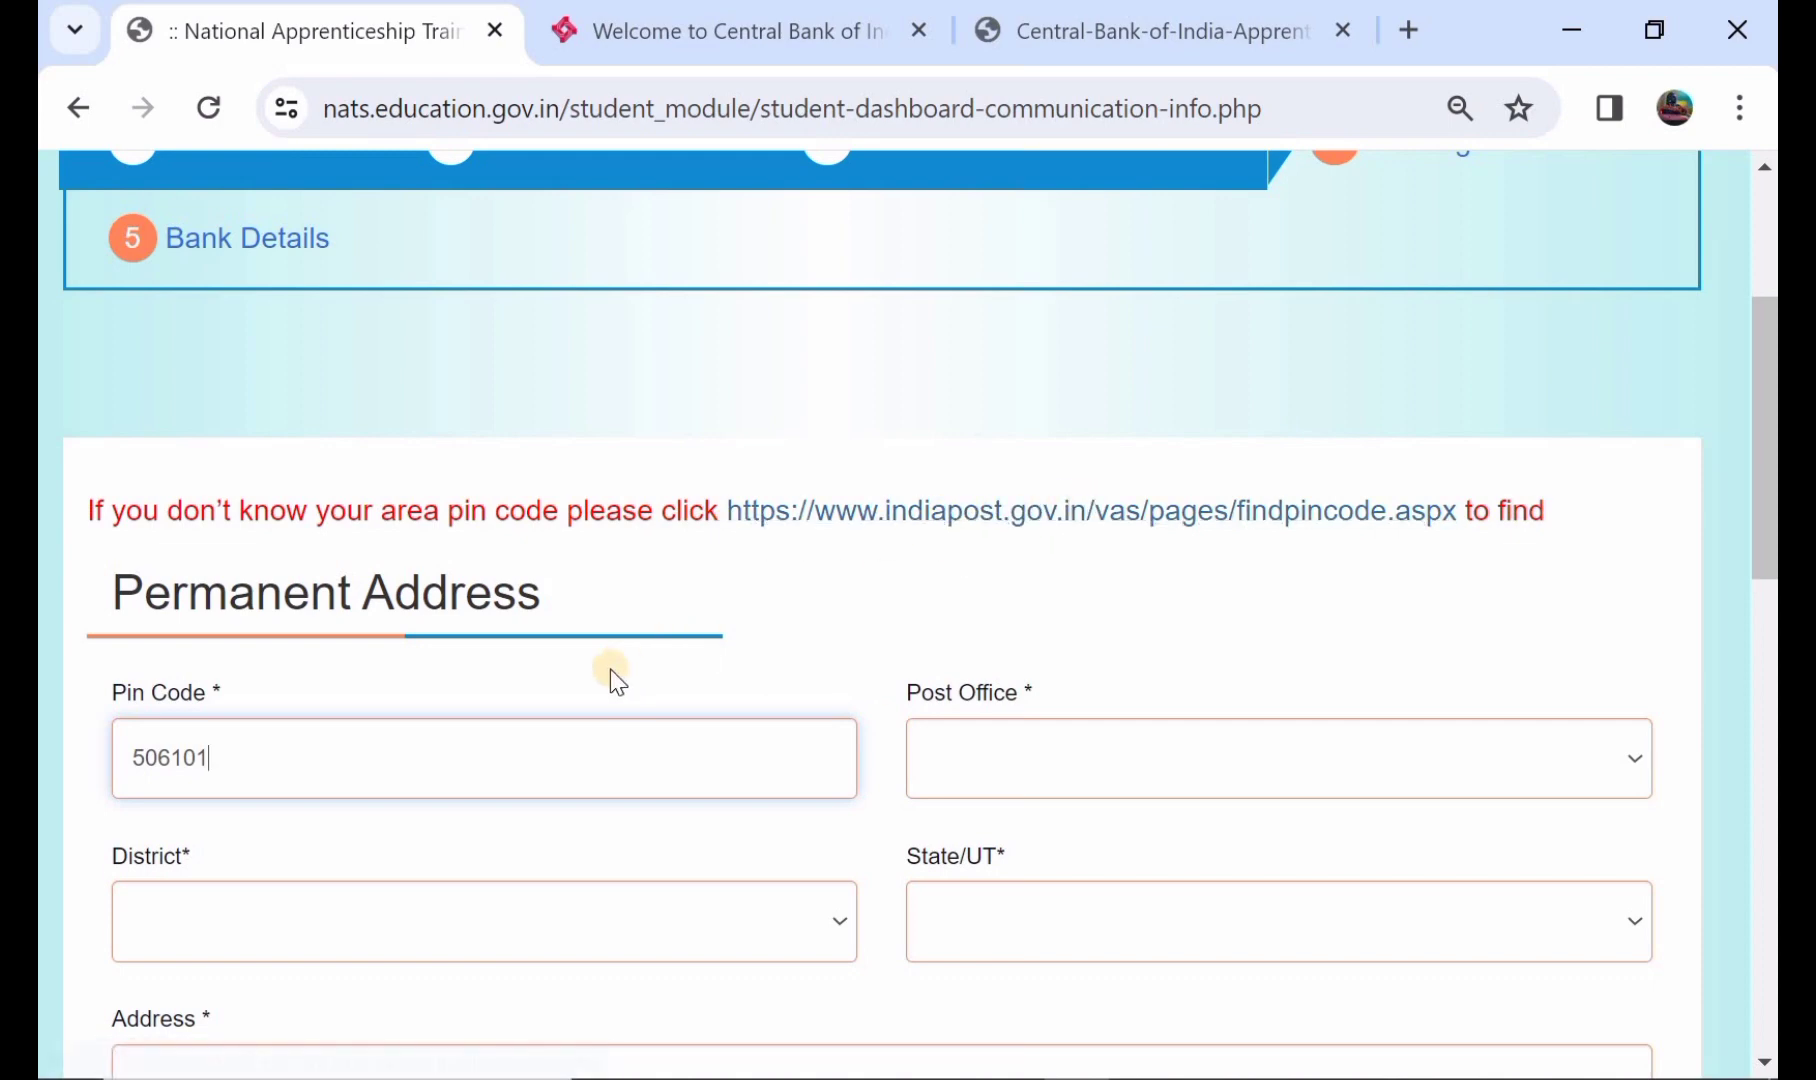
scroll(610, 670, down, 1)
click(1062, 660)
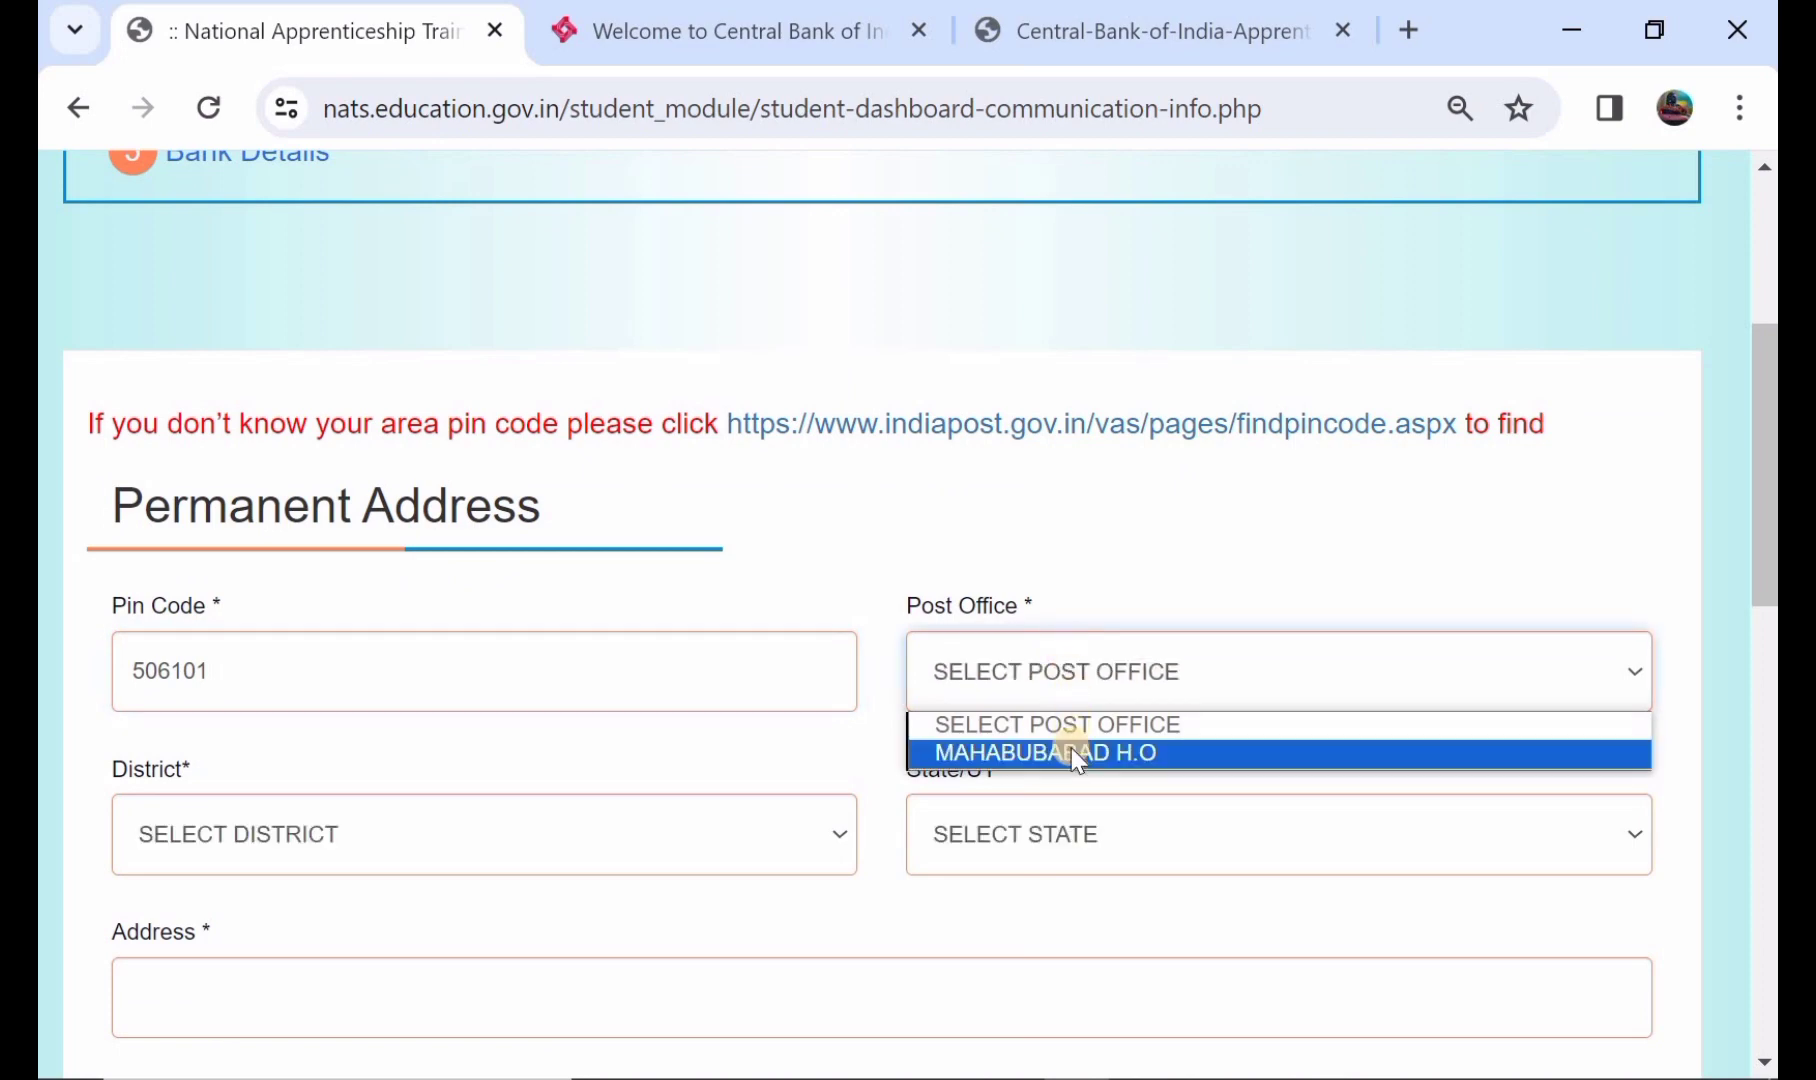
click(1017, 752)
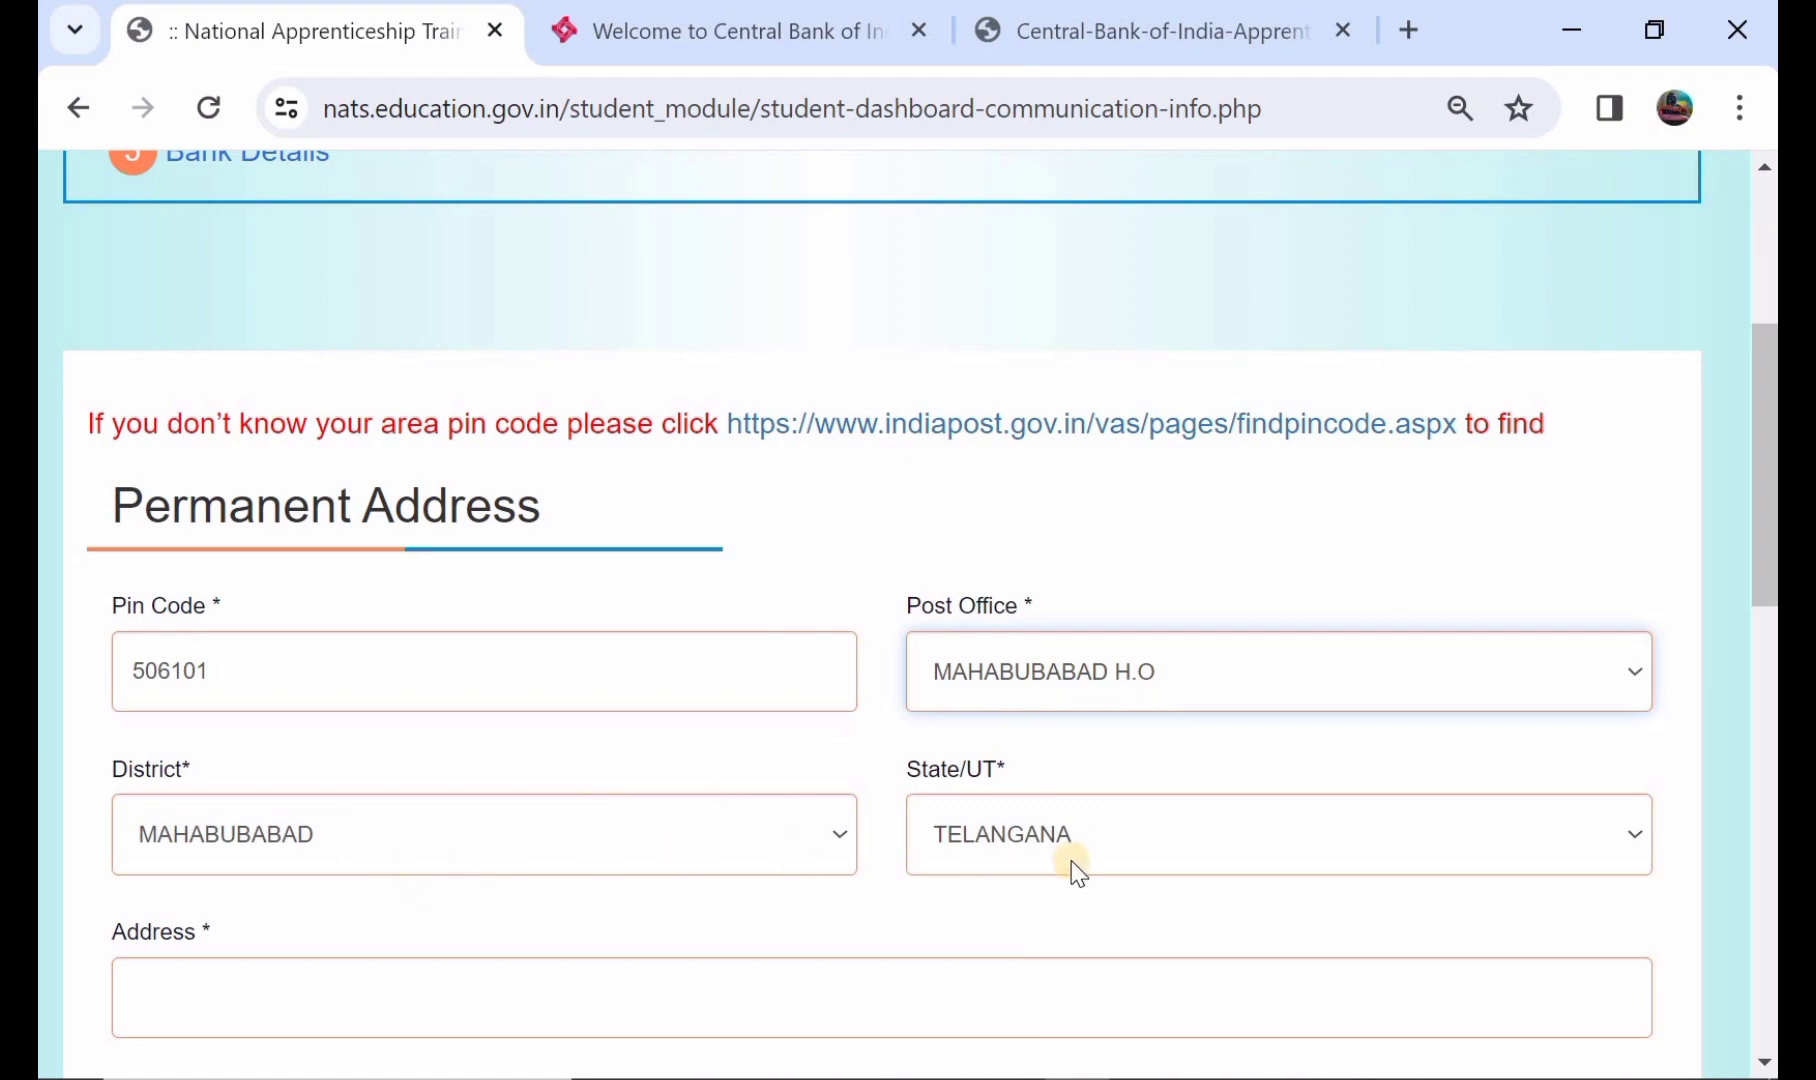
- Type the permanent street address in the Address field
scroll(1077, 873, down, 1)
click(664, 918)
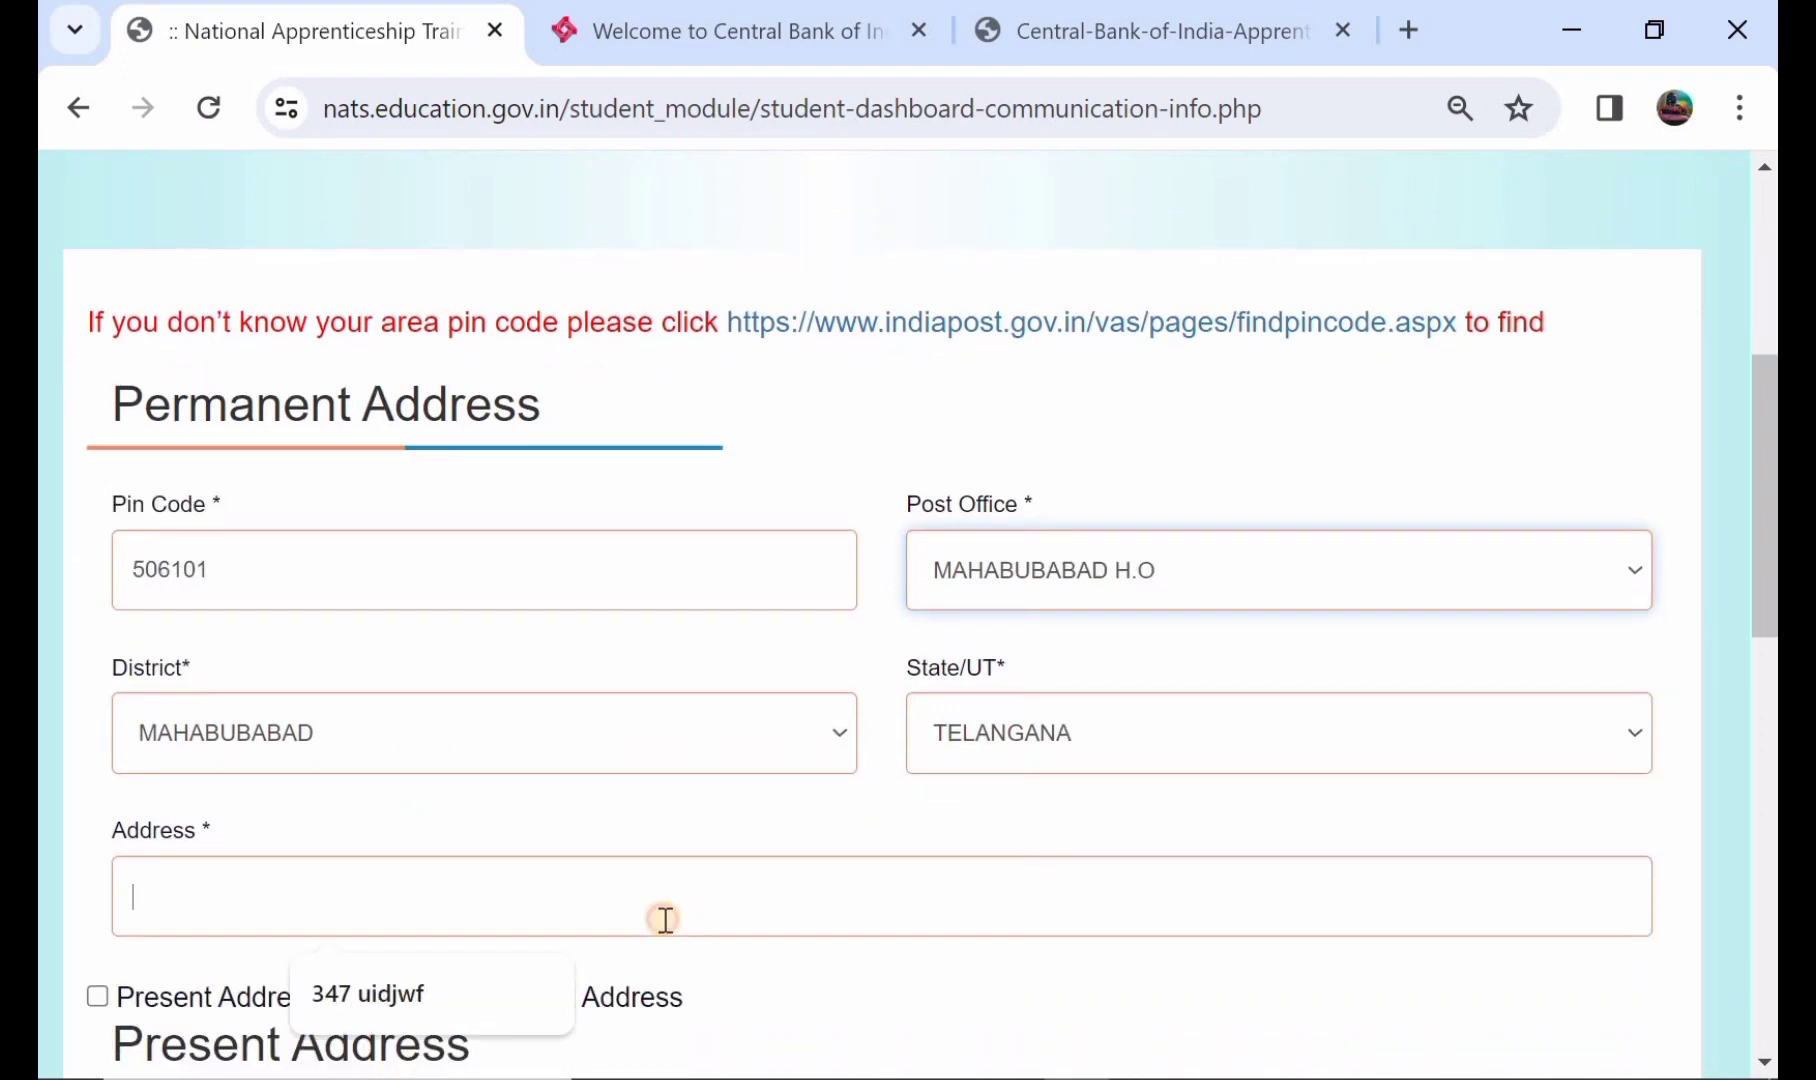
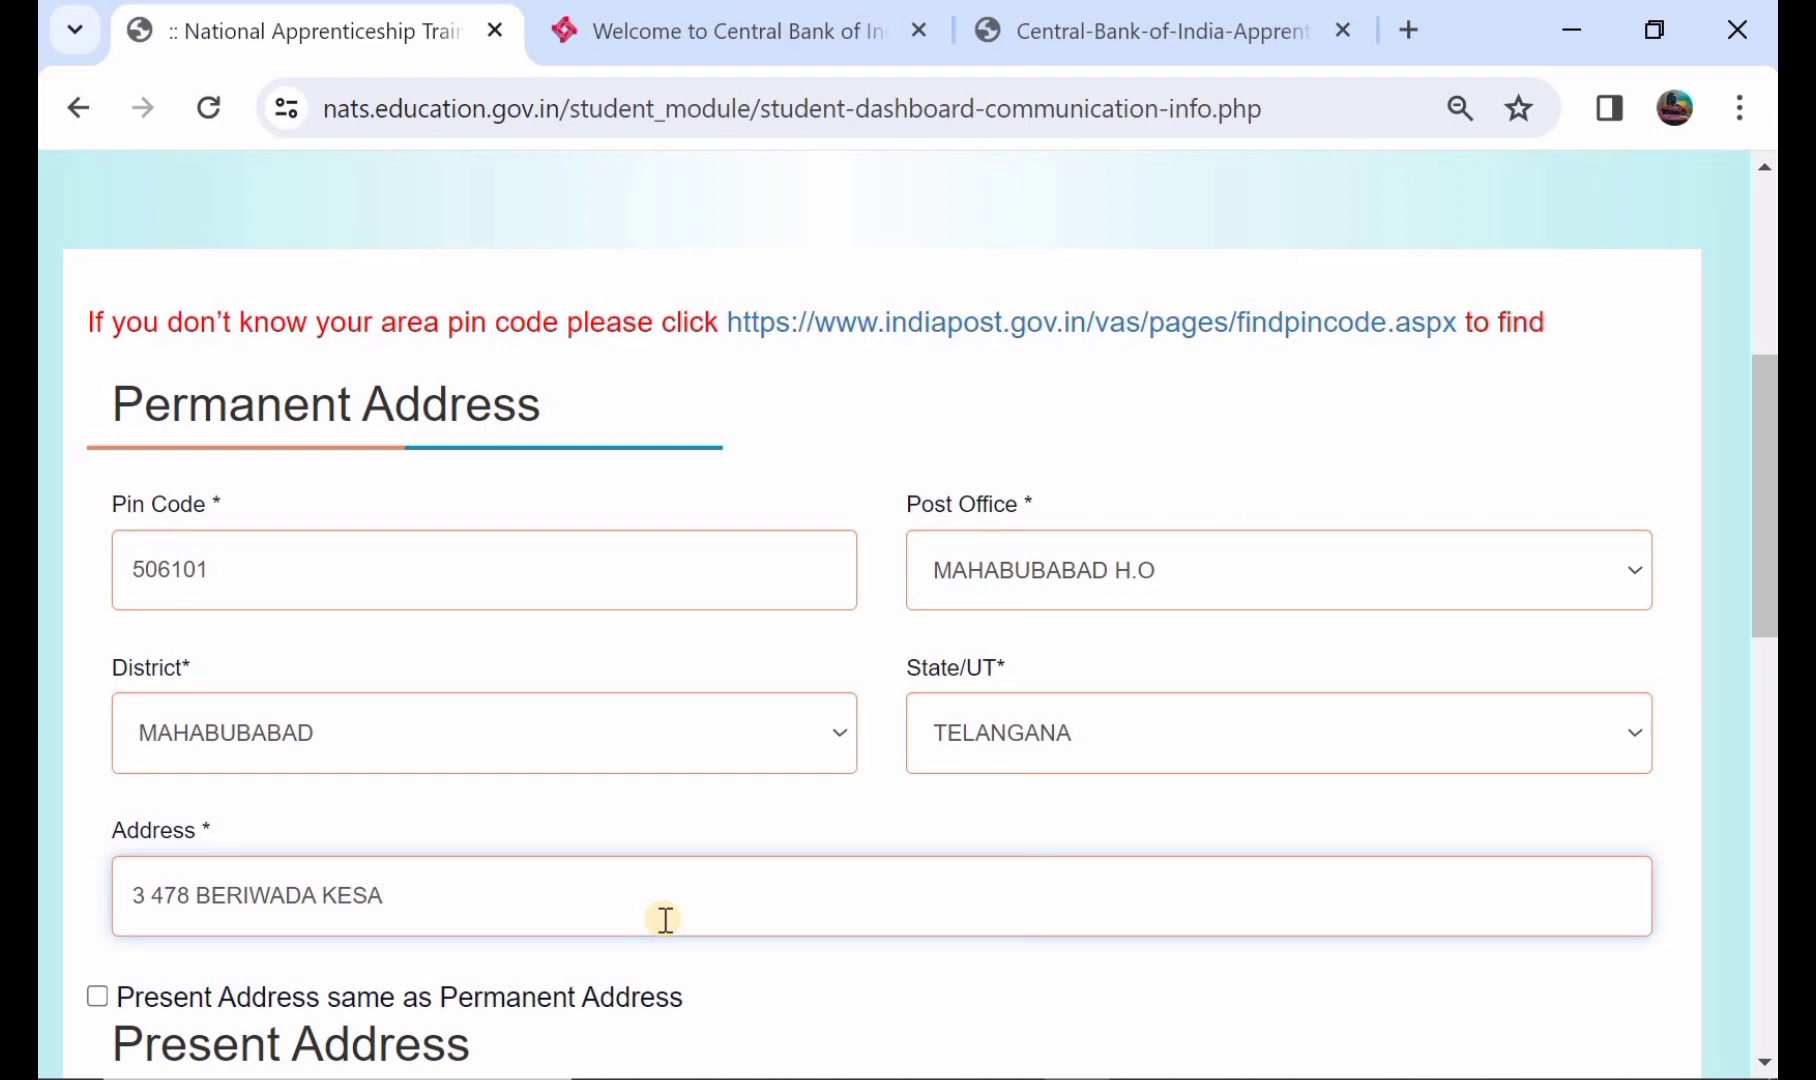
scroll(665, 918, down, 1)
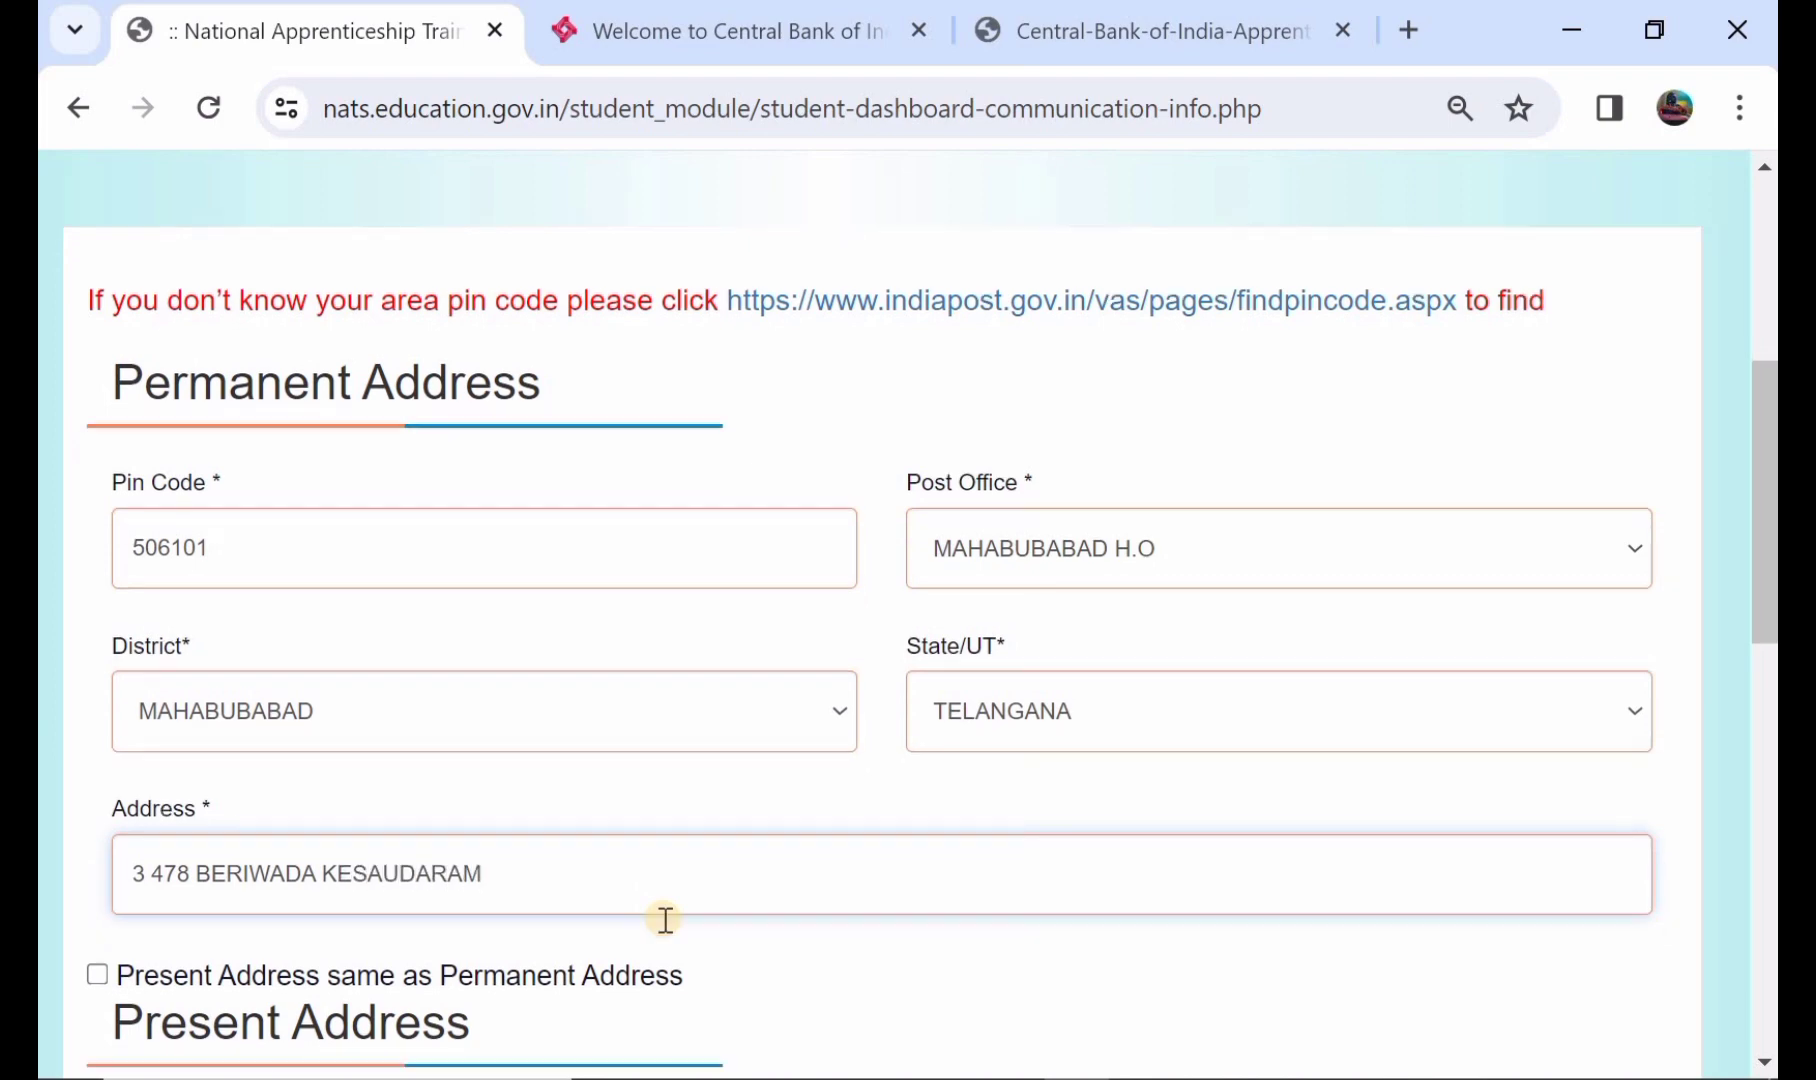
scroll(369, 742, down, 1)
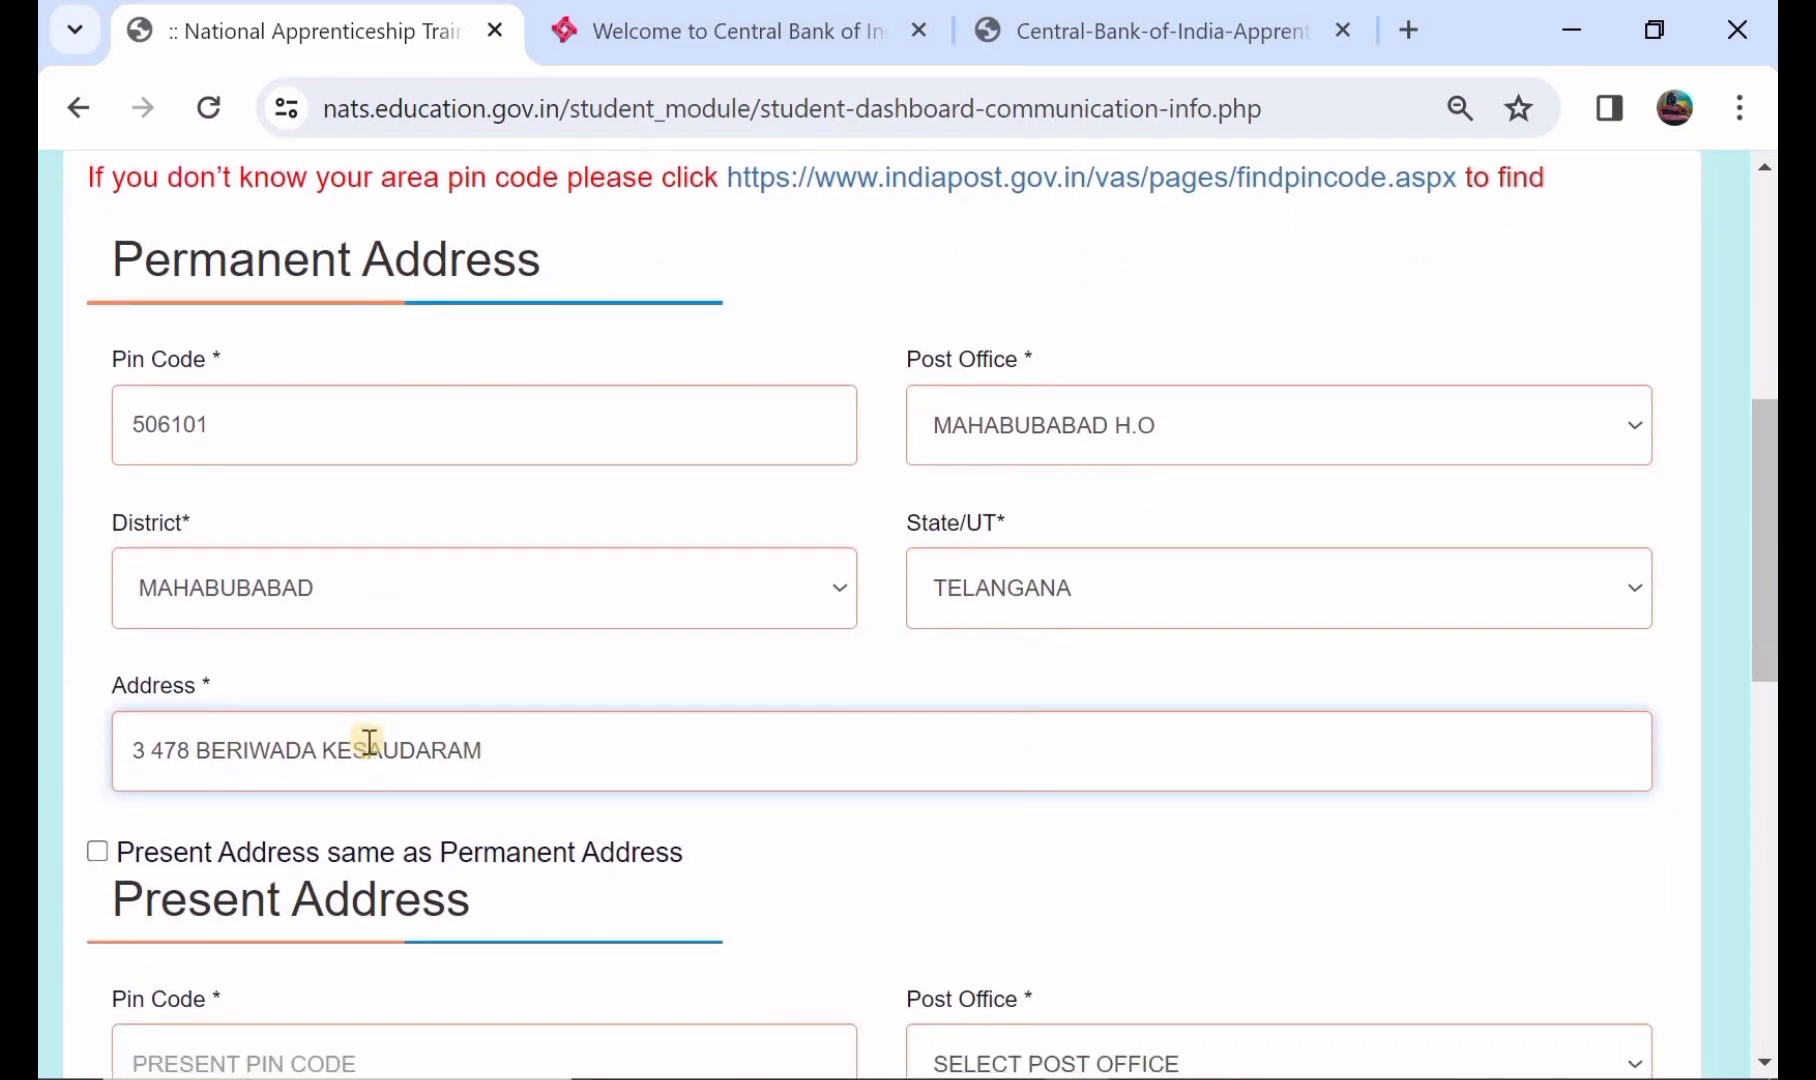
- Re-tick 'Present Address same as Permanent Address' and save the Communication Details
click(98, 852)
scroll(104, 859, down, 3)
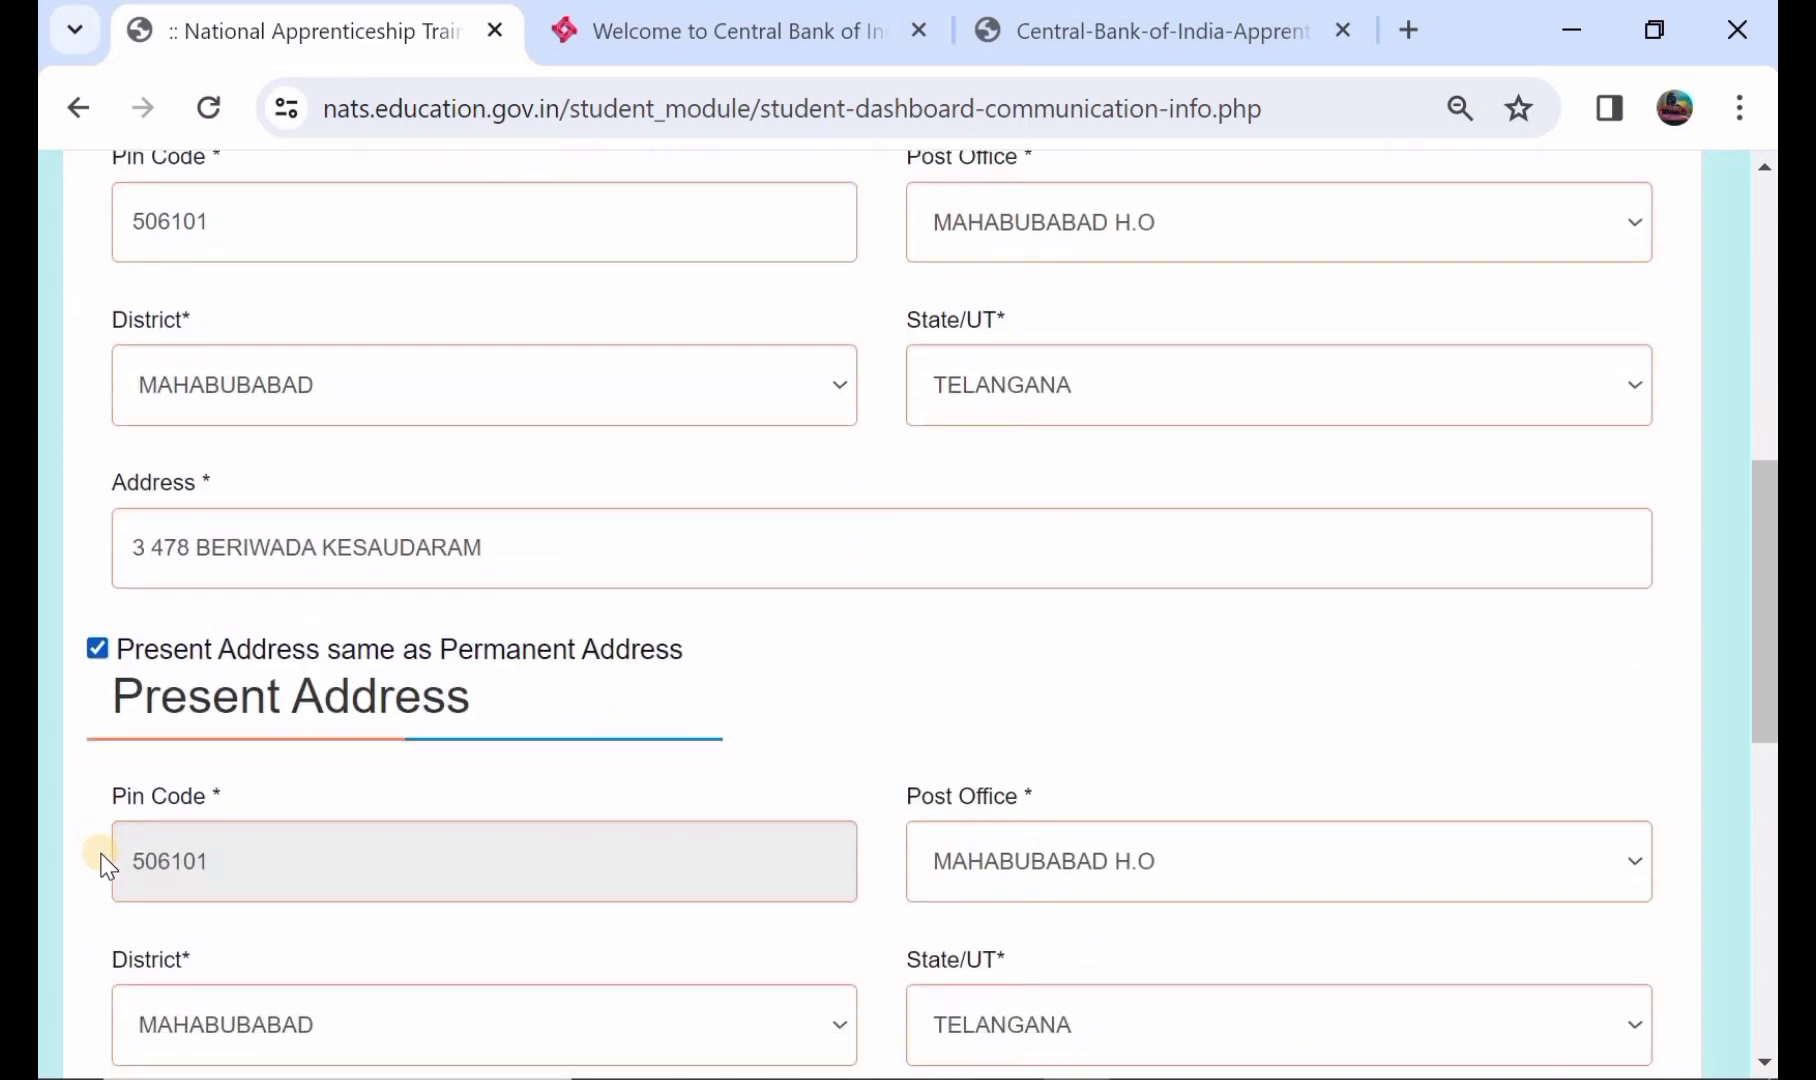
scroll(348, 863, down, 1)
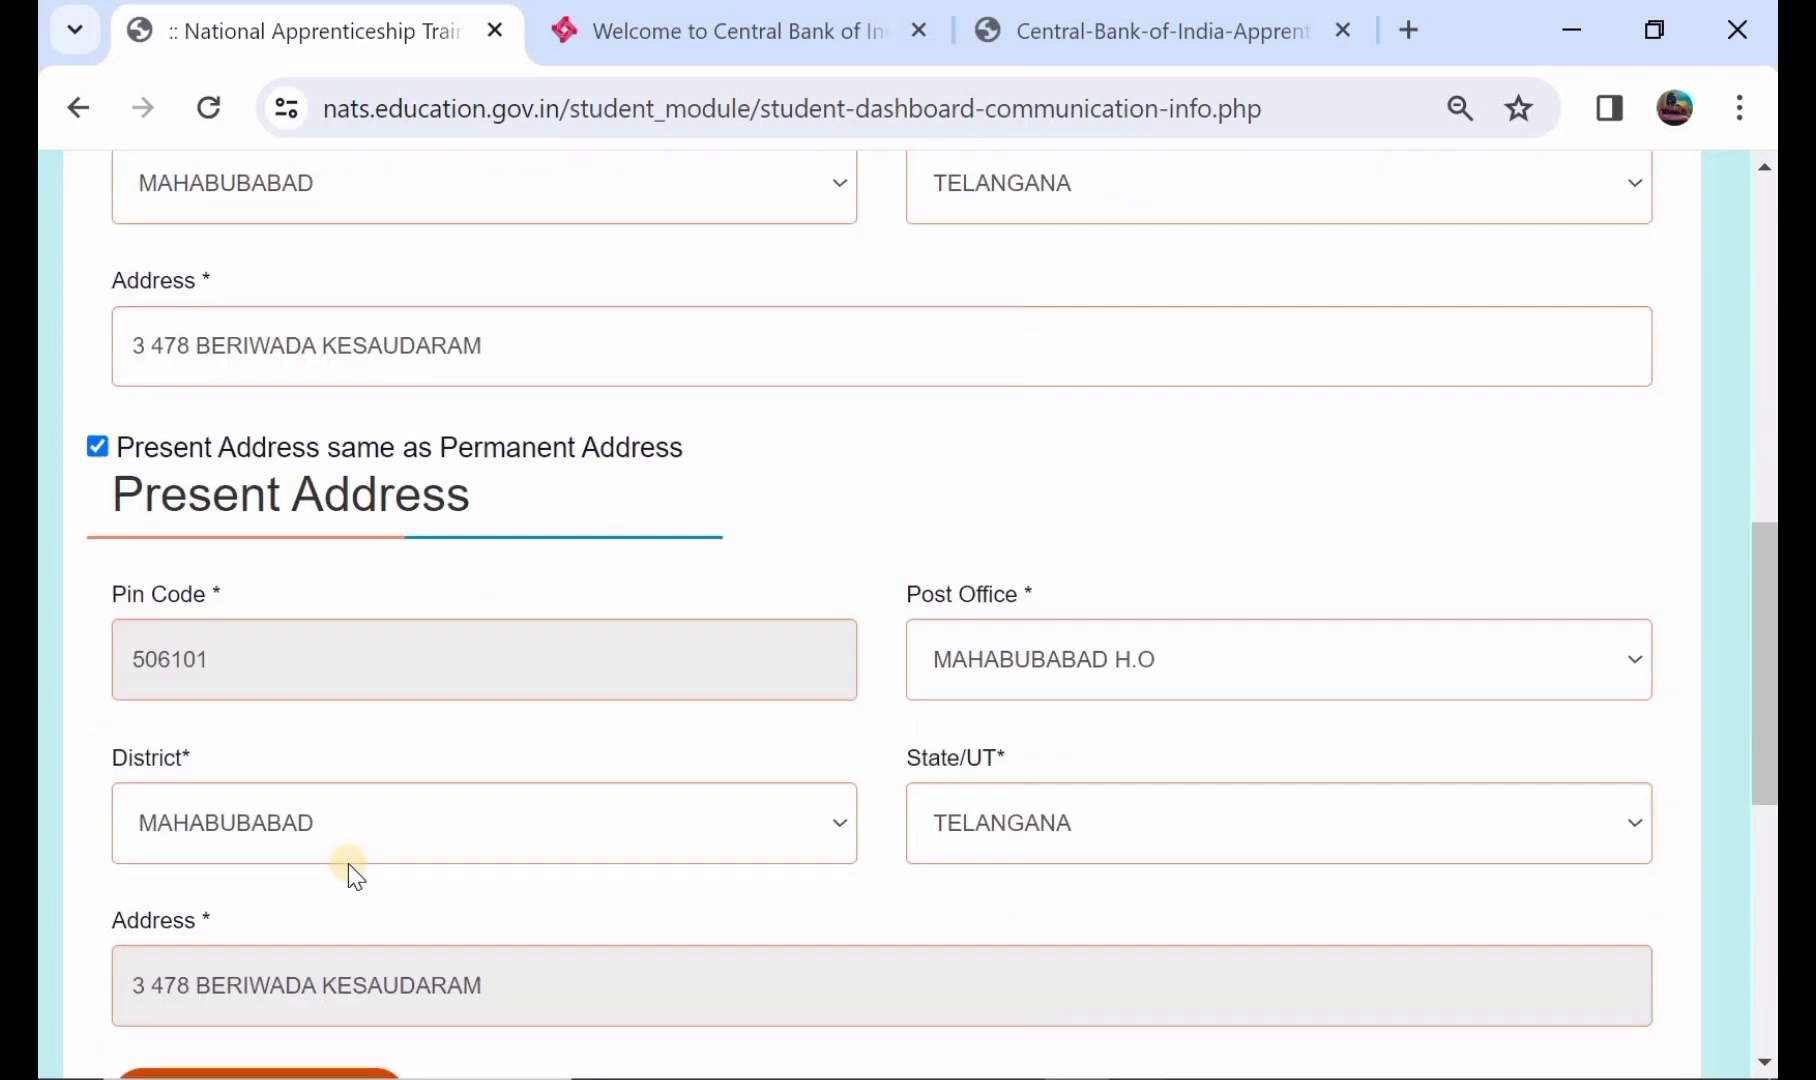
scroll(348, 863, up, 1)
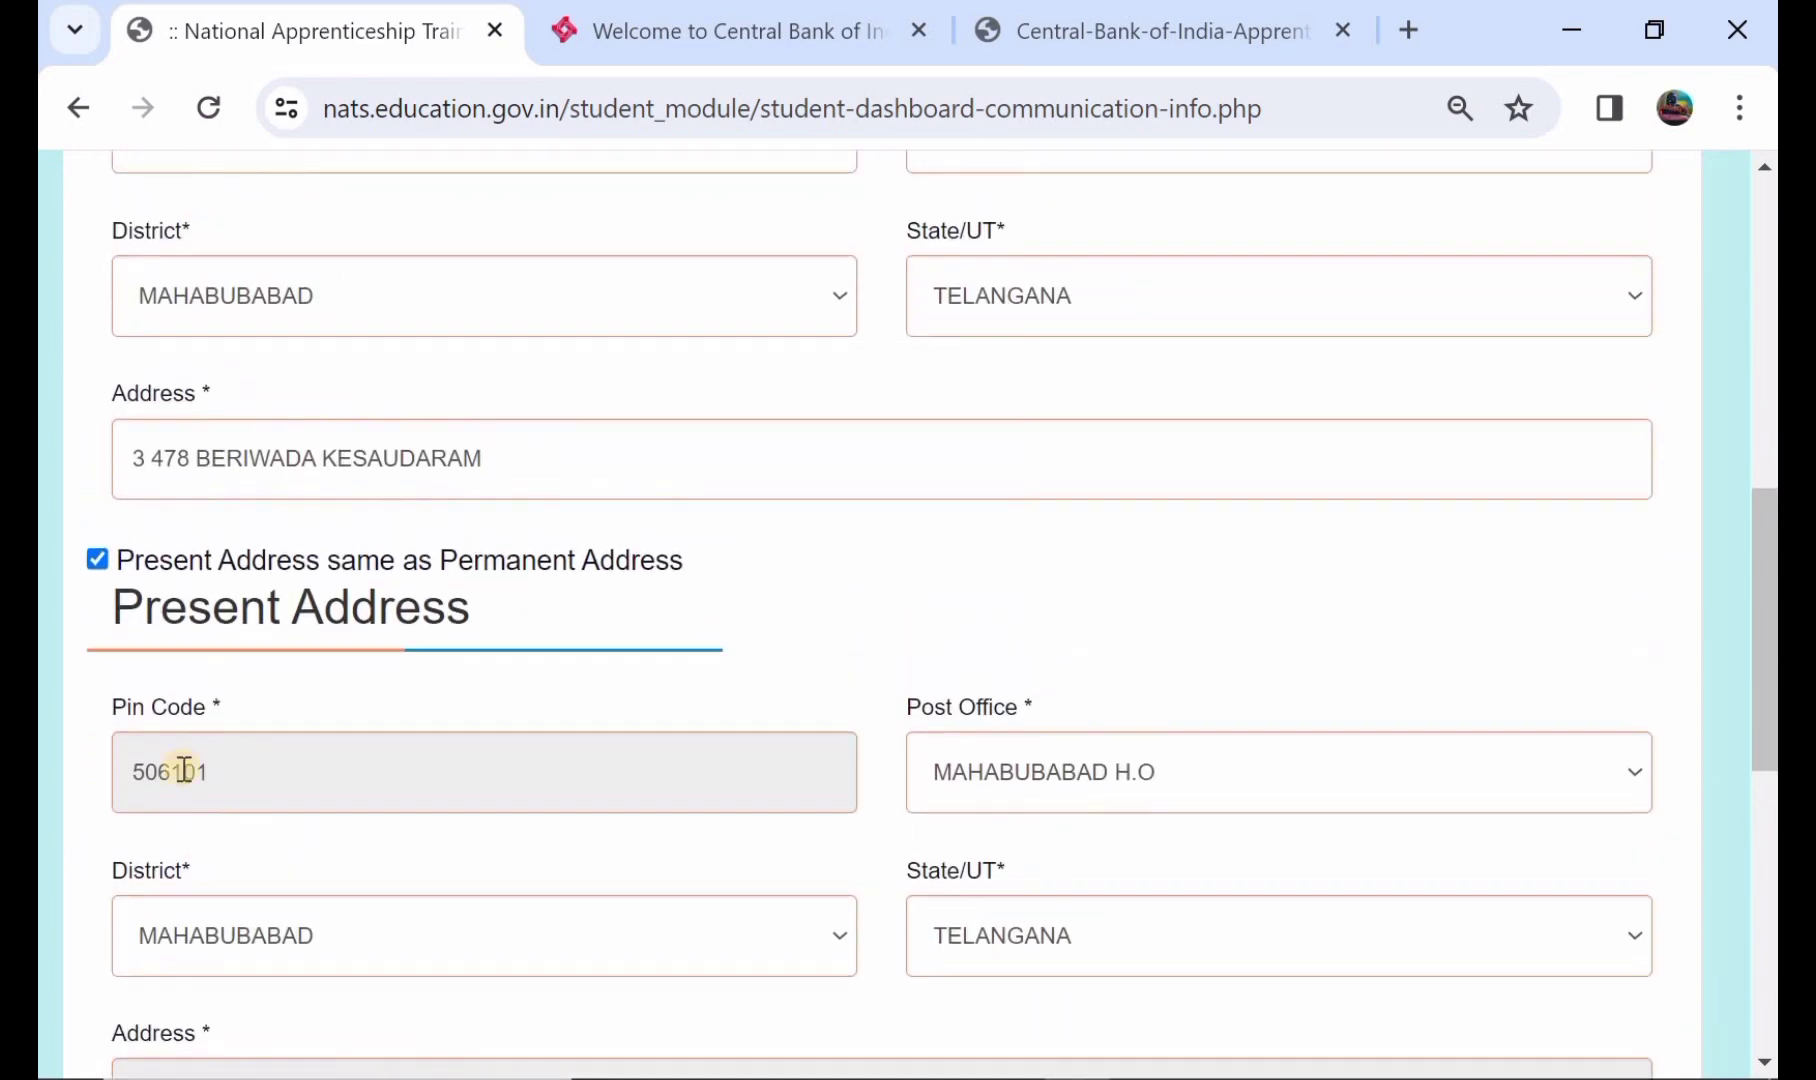
click(93, 556)
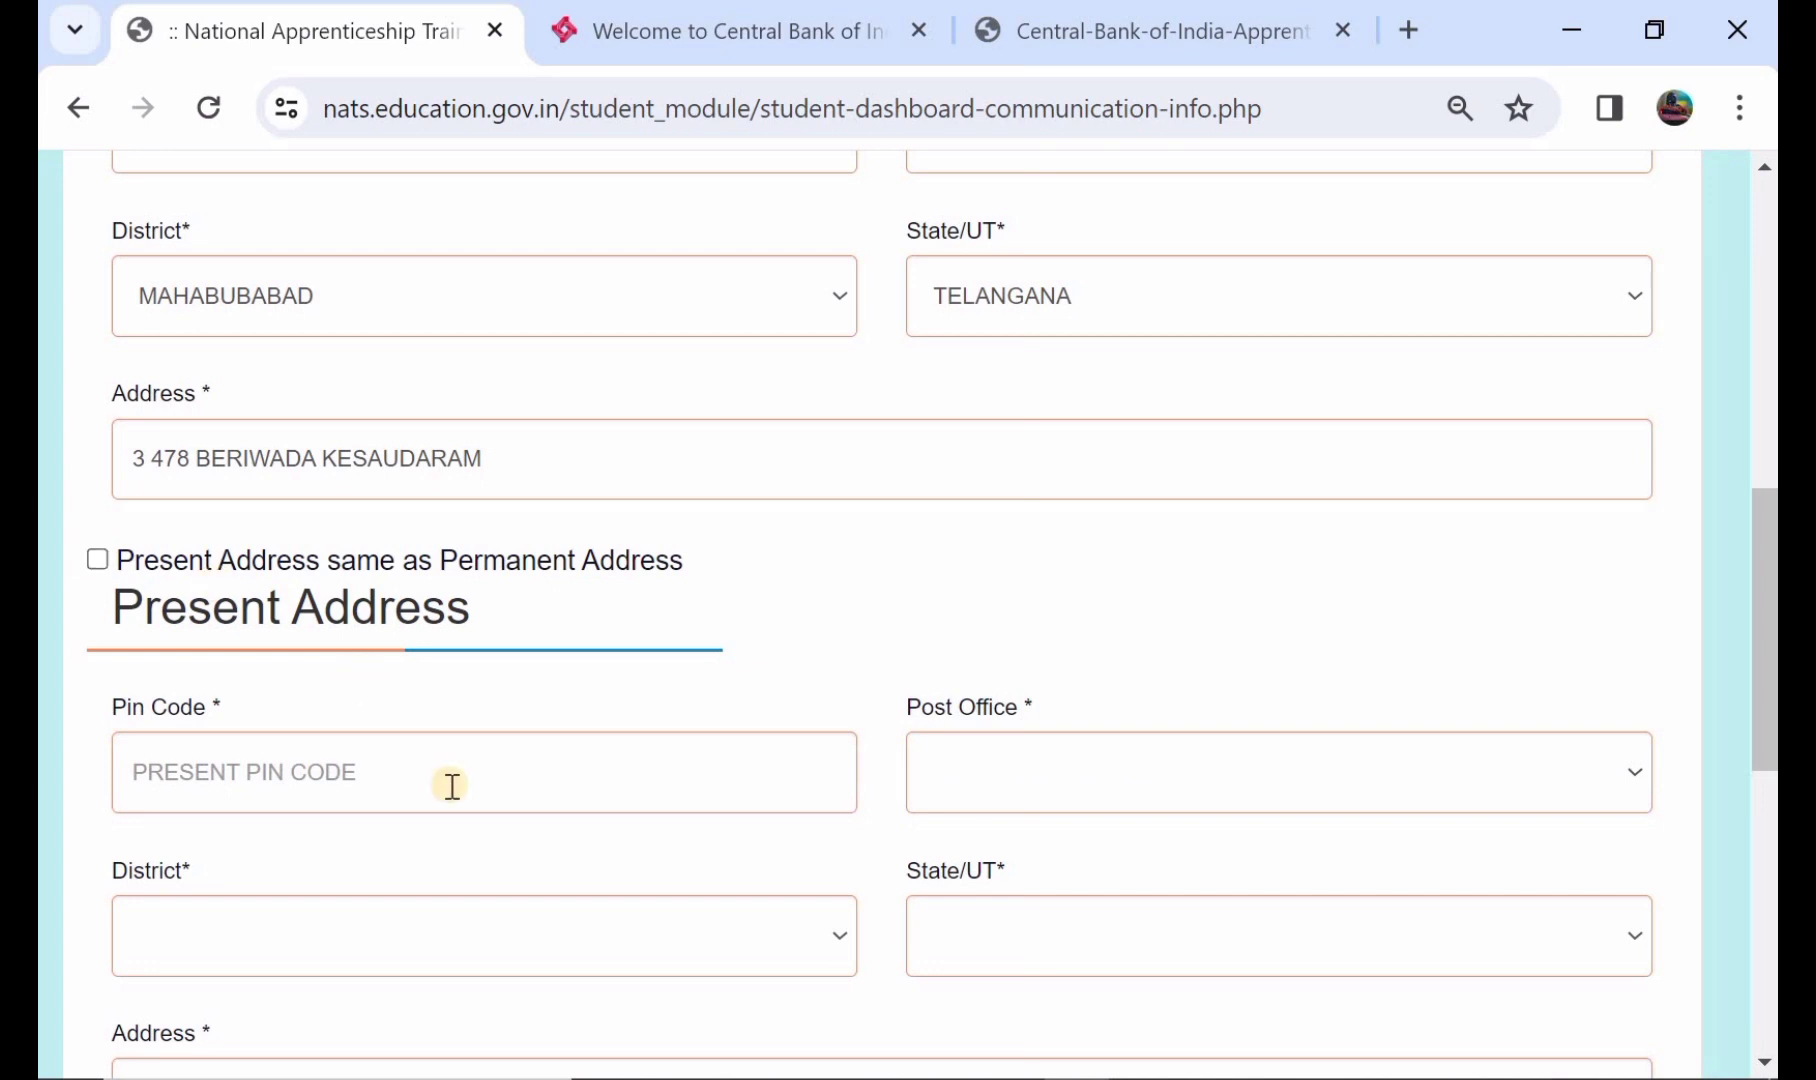
scroll(728, 795, down, 1)
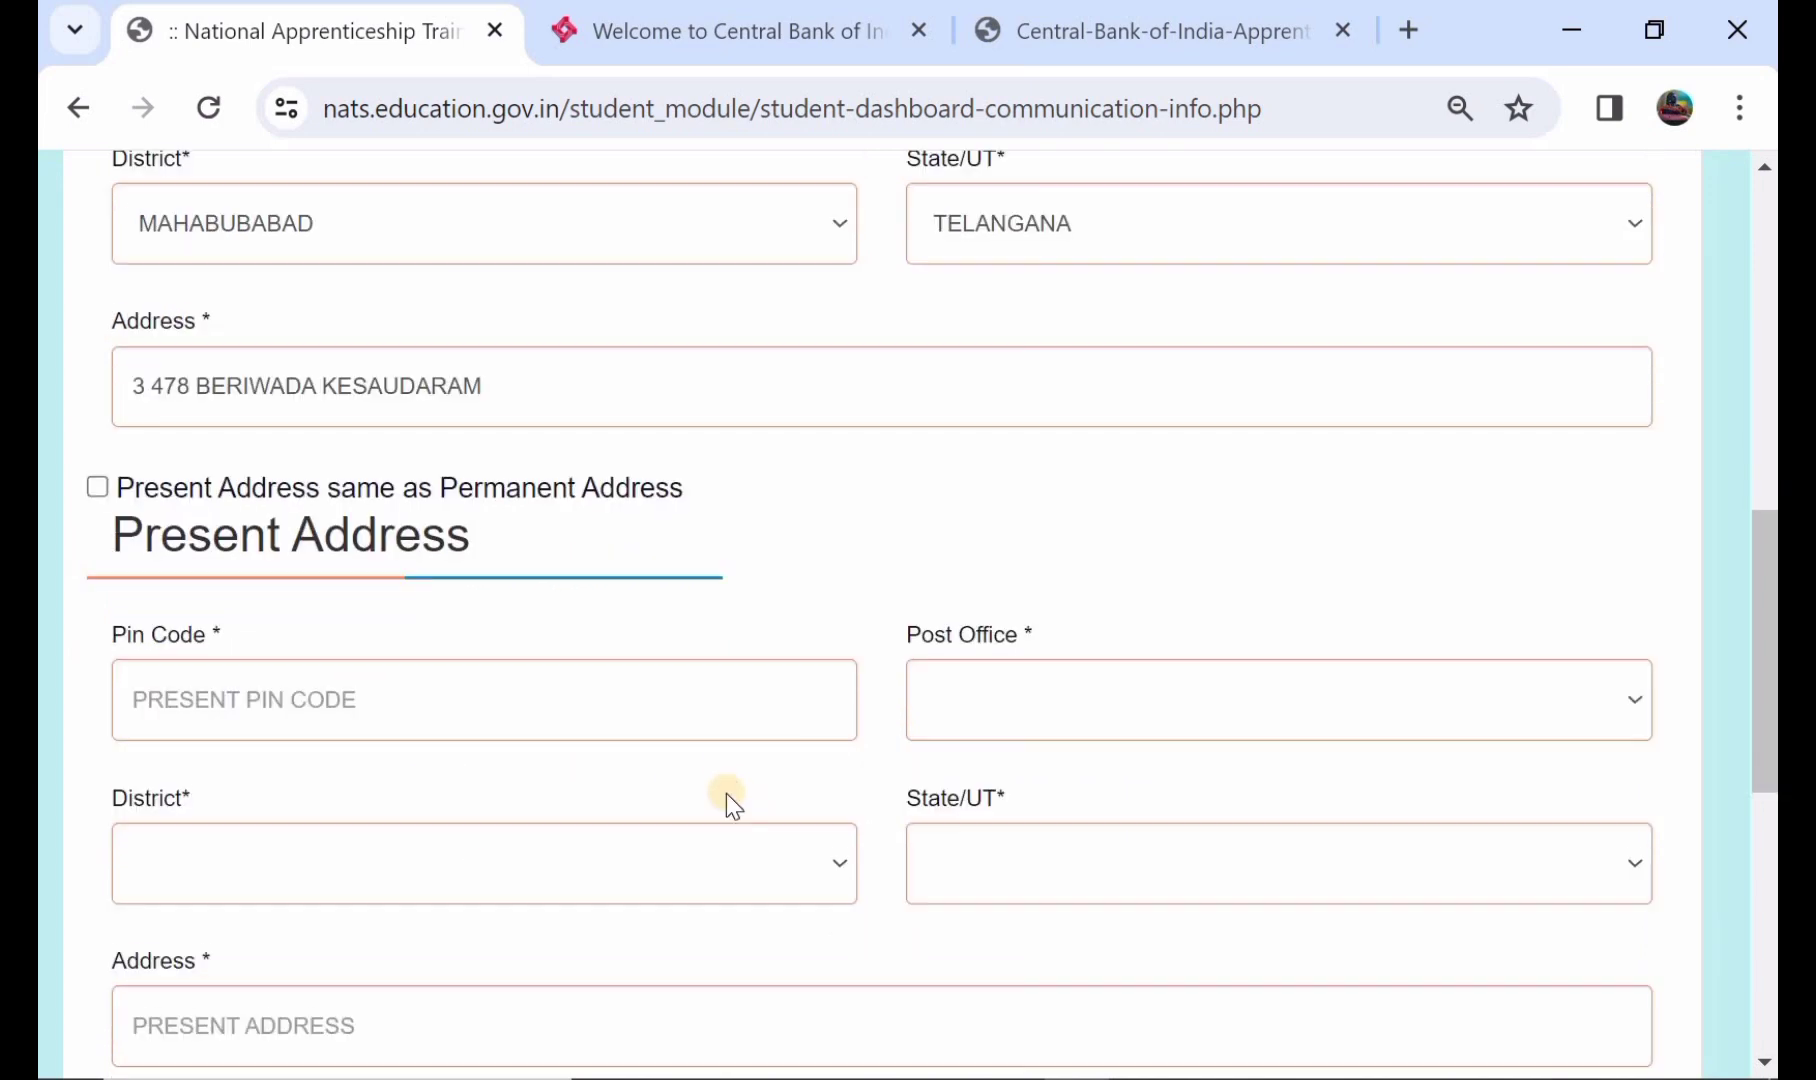
scroll(402, 968, down, 1)
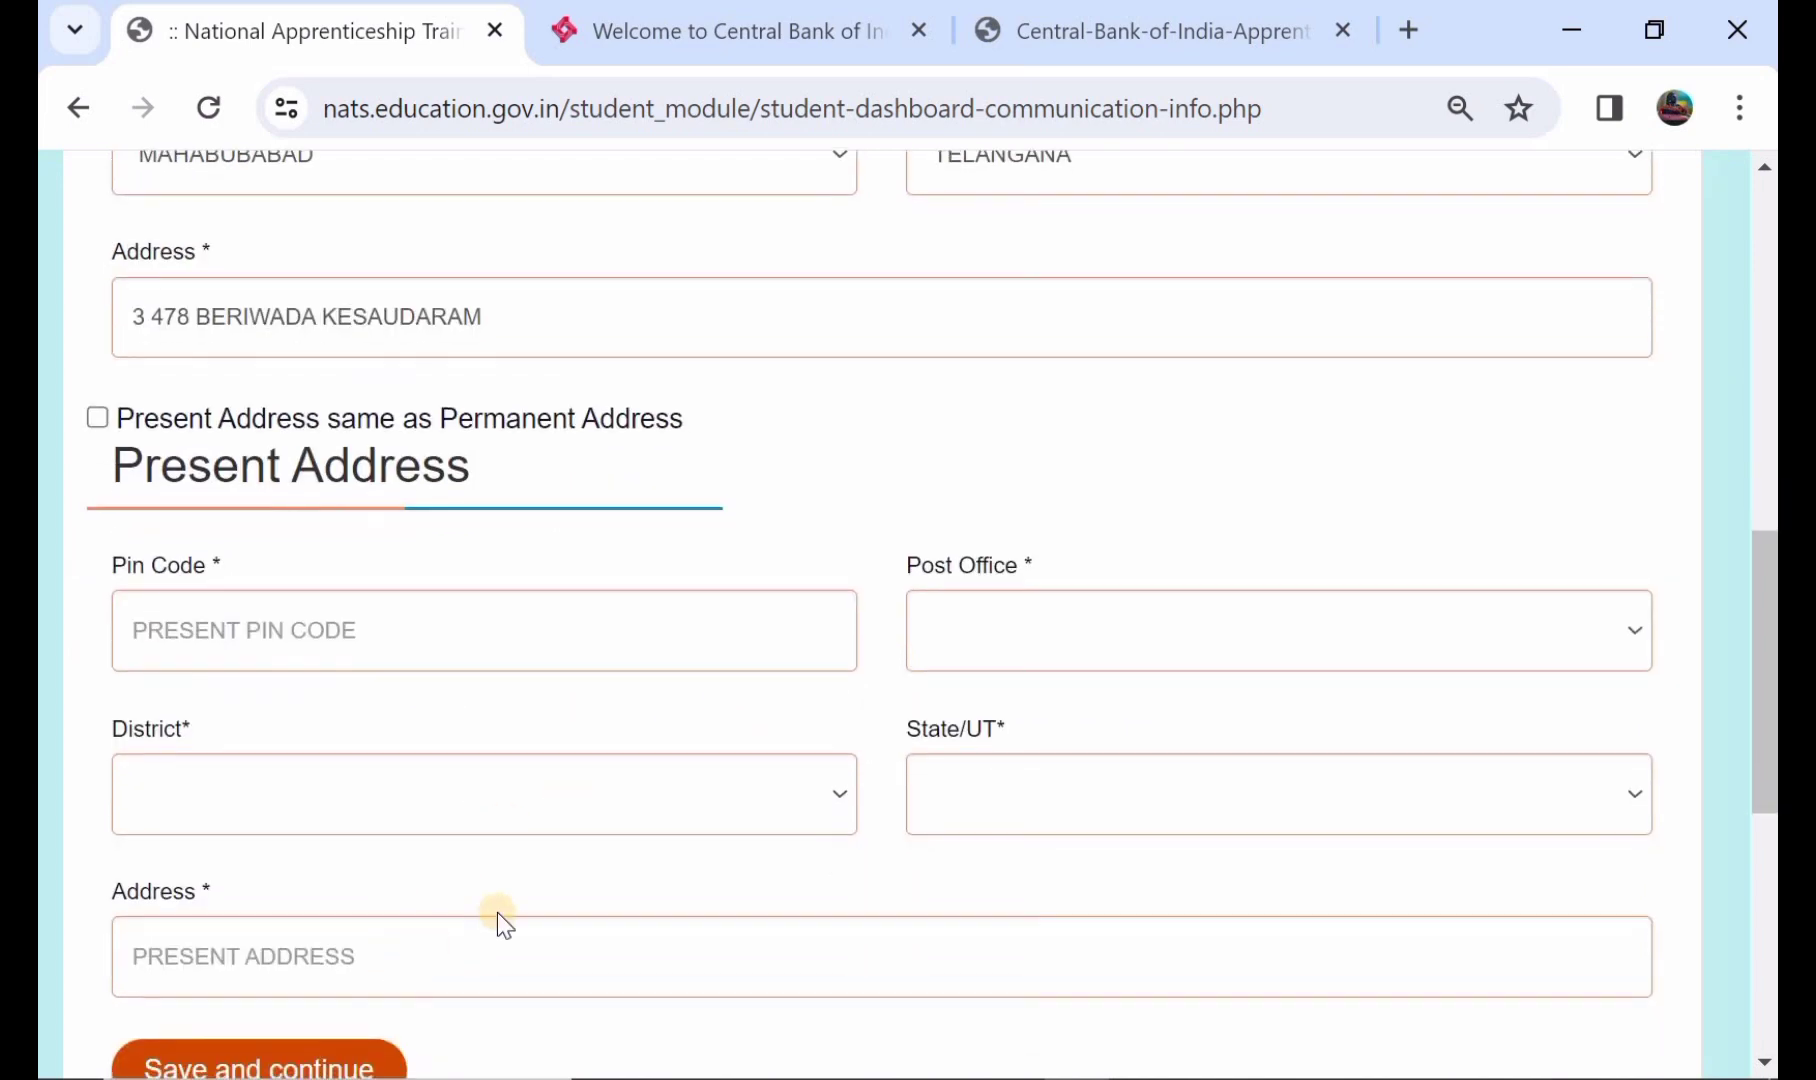
scroll(568, 800, up, 2)
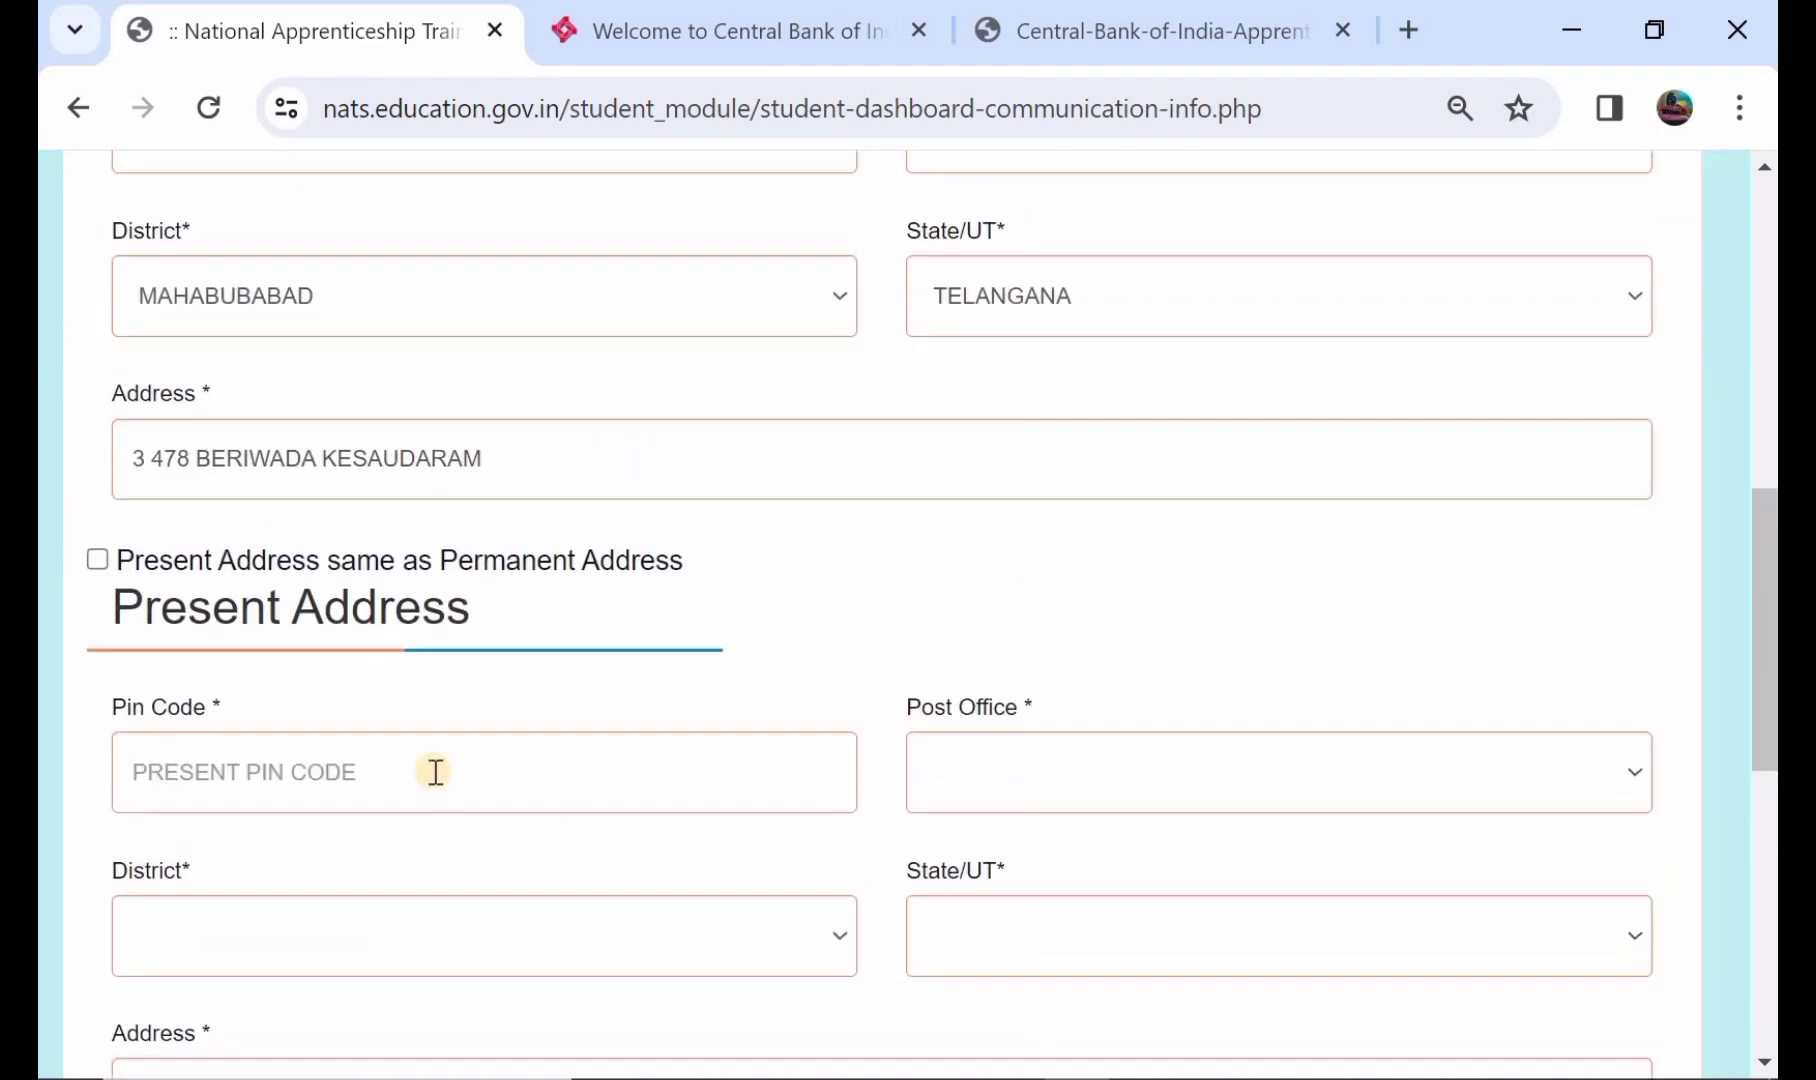
click(98, 559)
scroll(386, 609, down, 2)
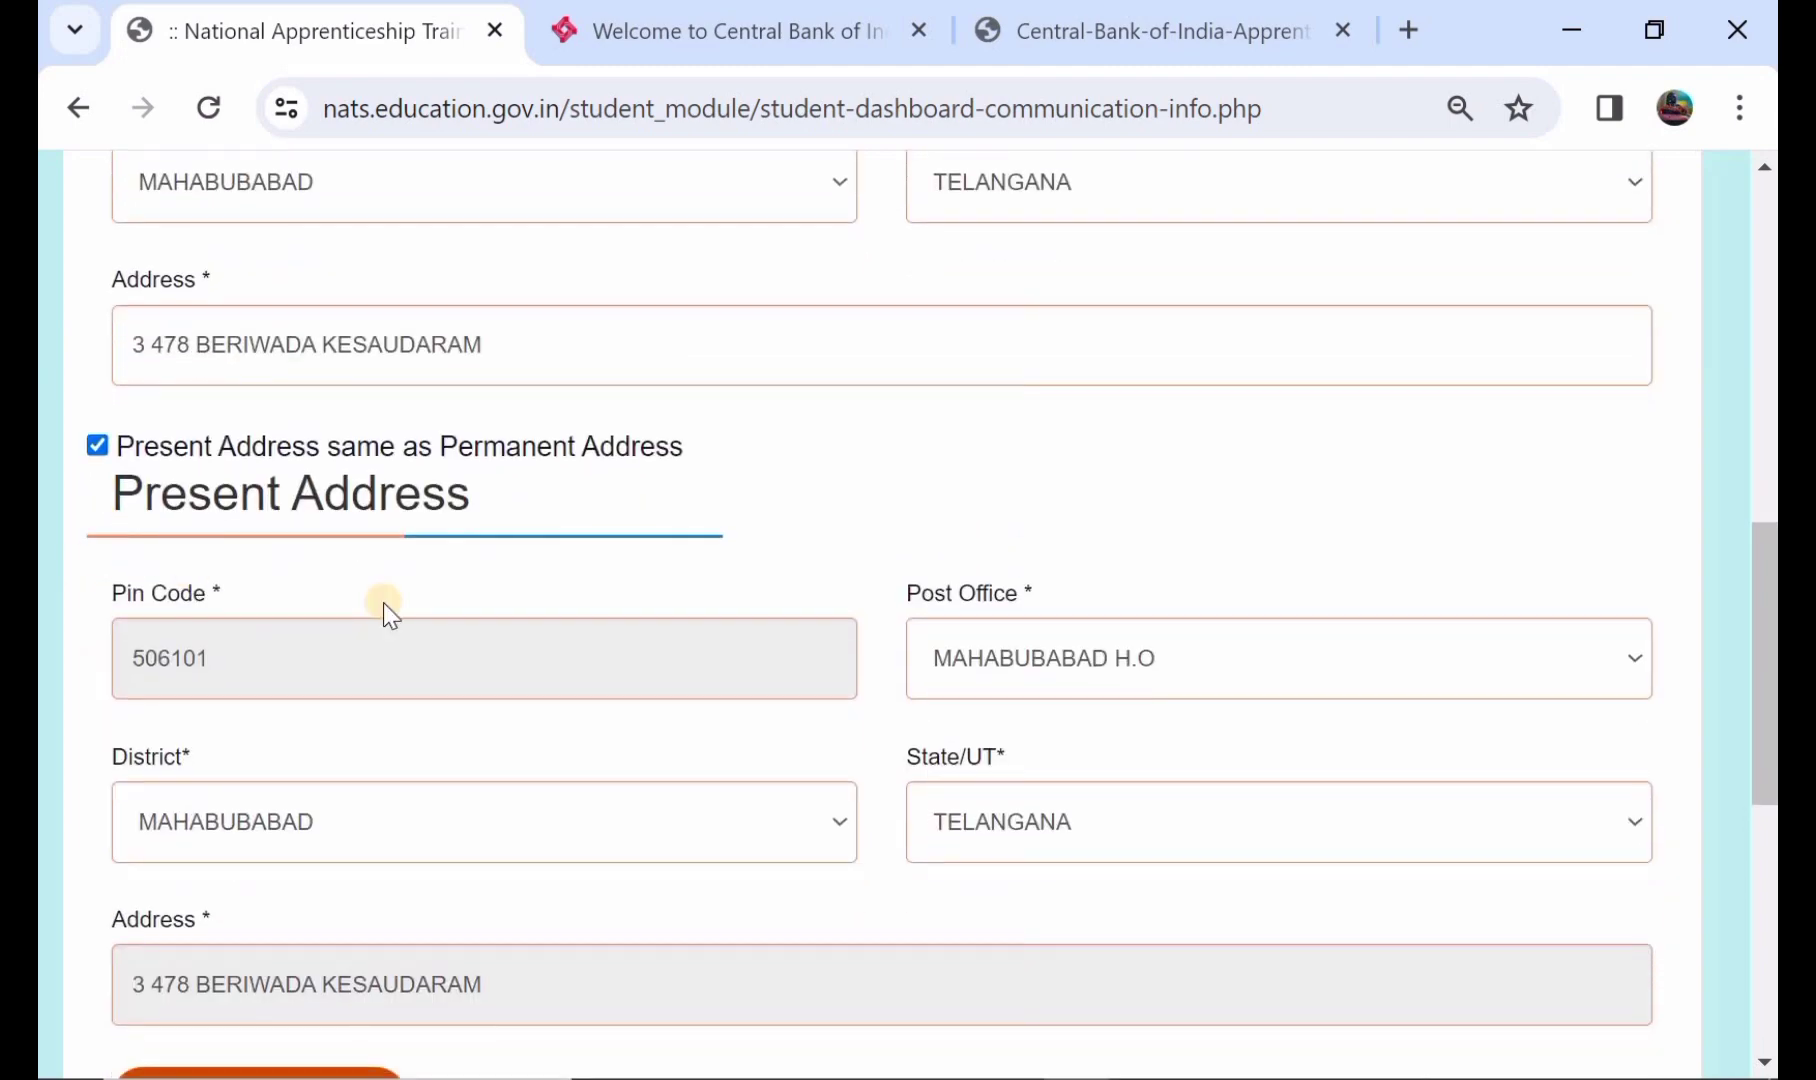
scroll(491, 723, down, 2)
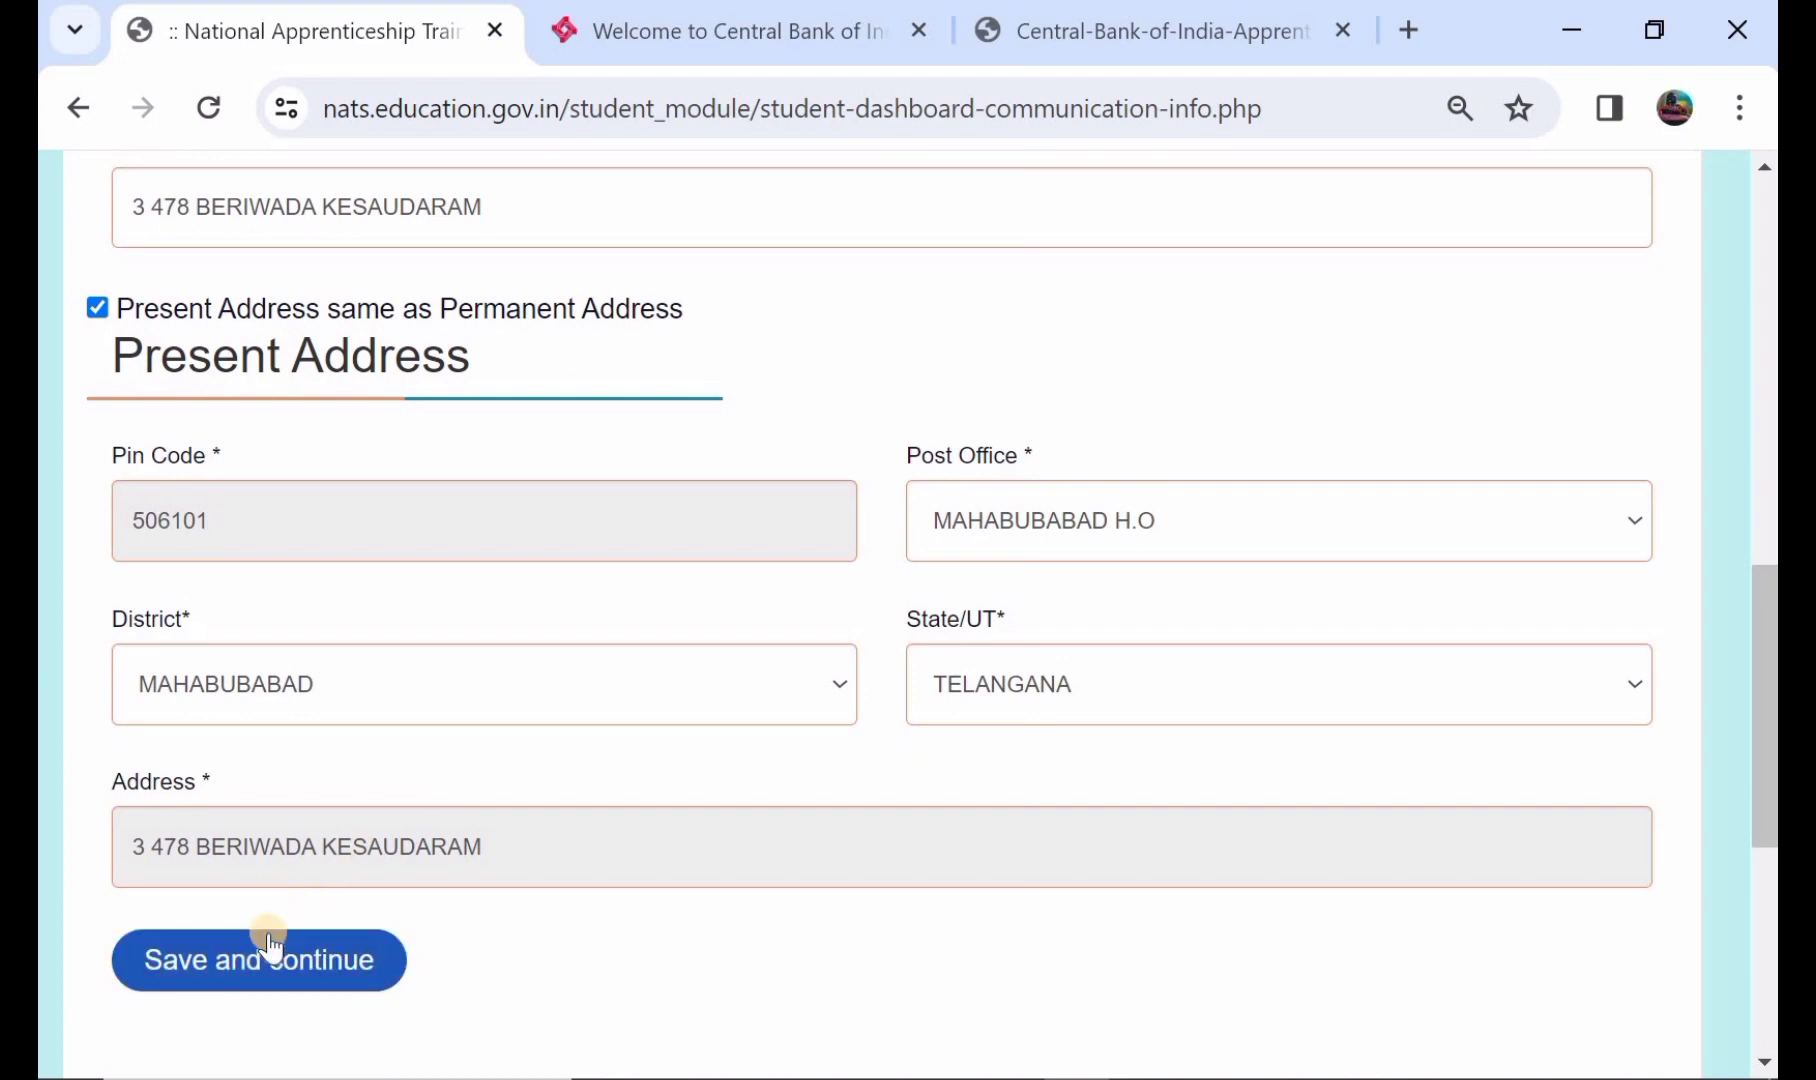
click(265, 960)
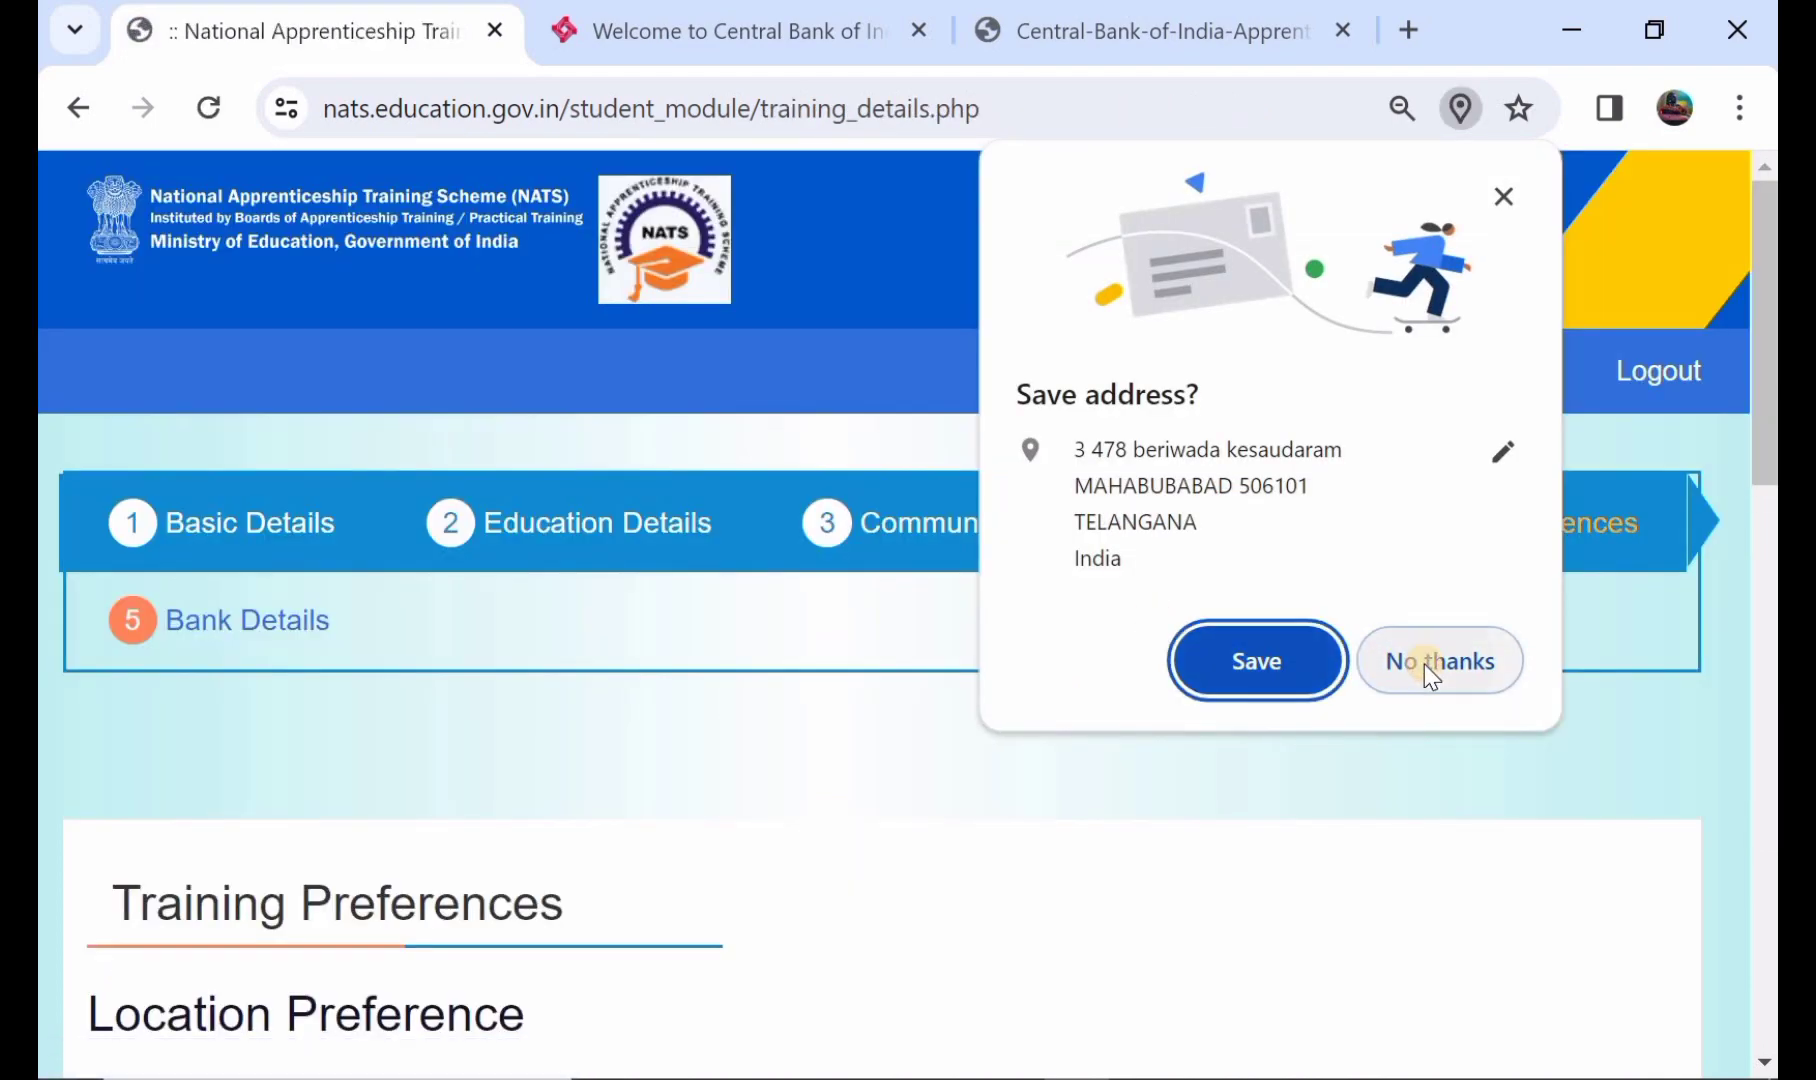
- Dismiss Chrome's save-address prompt and set location preference 1 to TELANGANA–MAHABUBABAD
click(1424, 664)
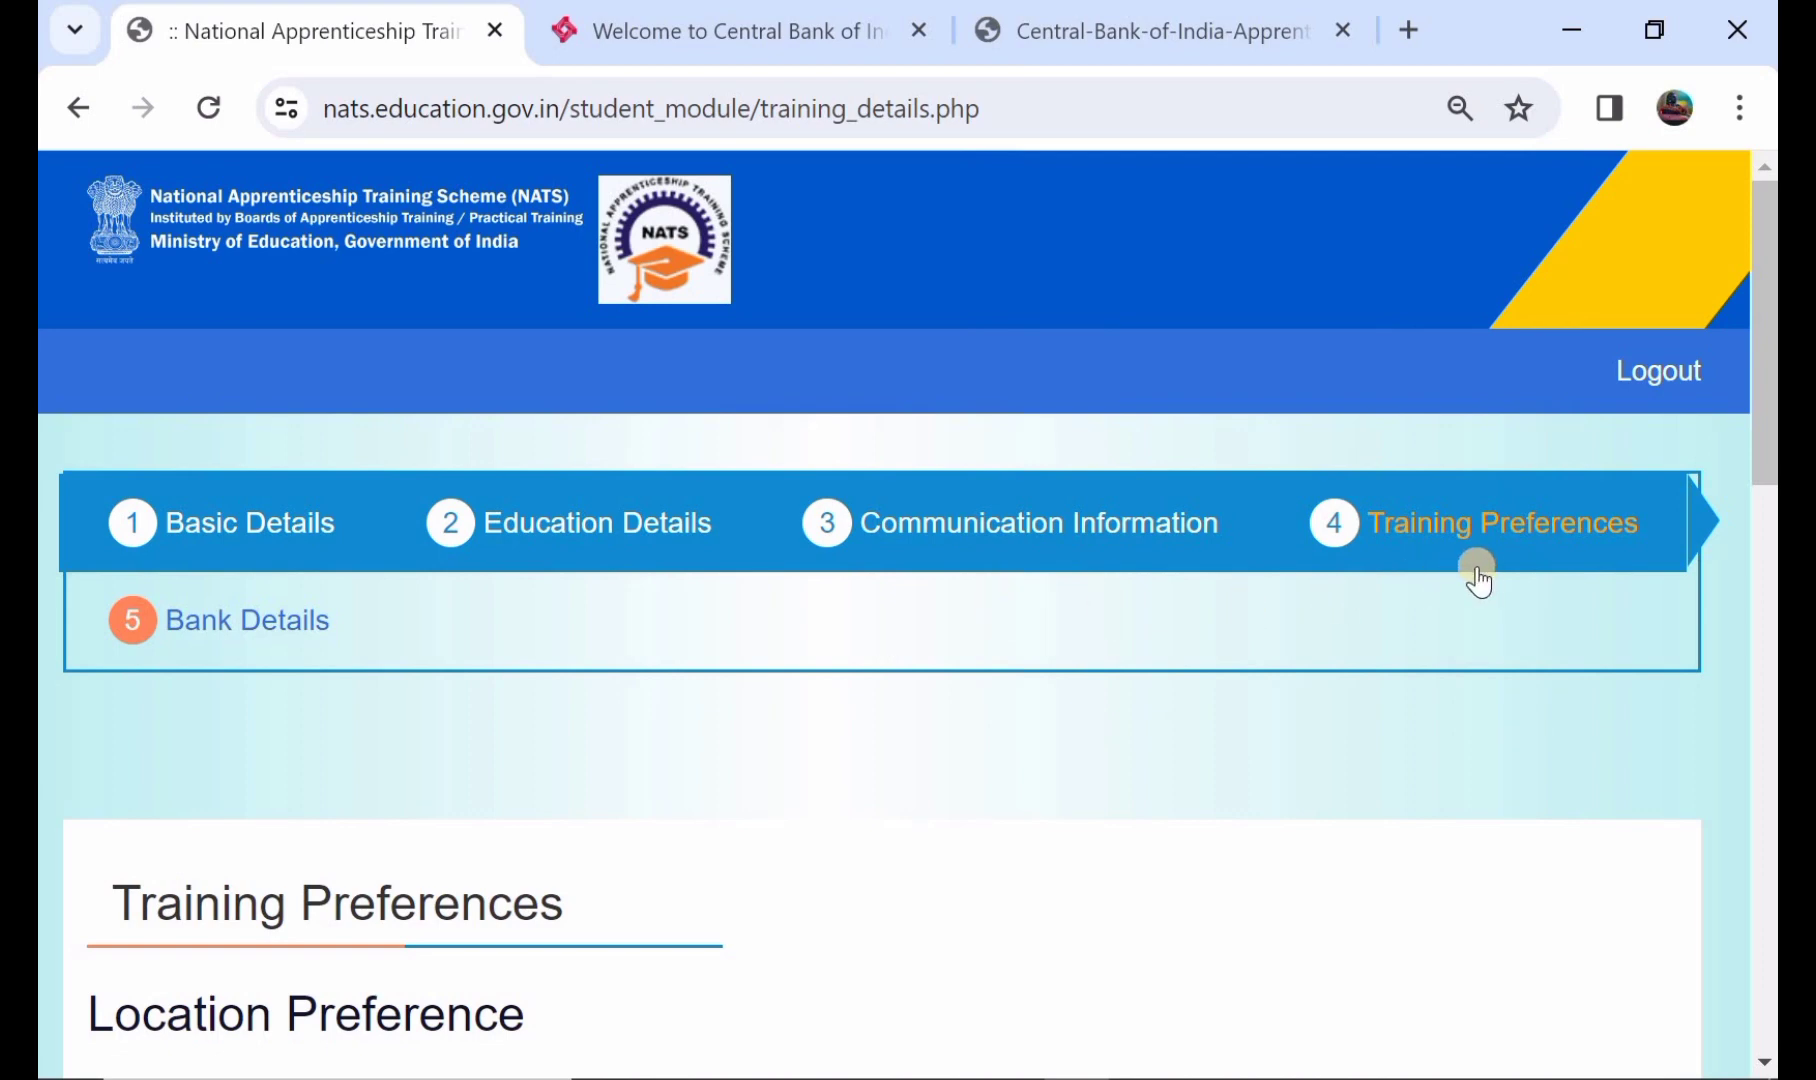
scroll(776, 766, down, 3)
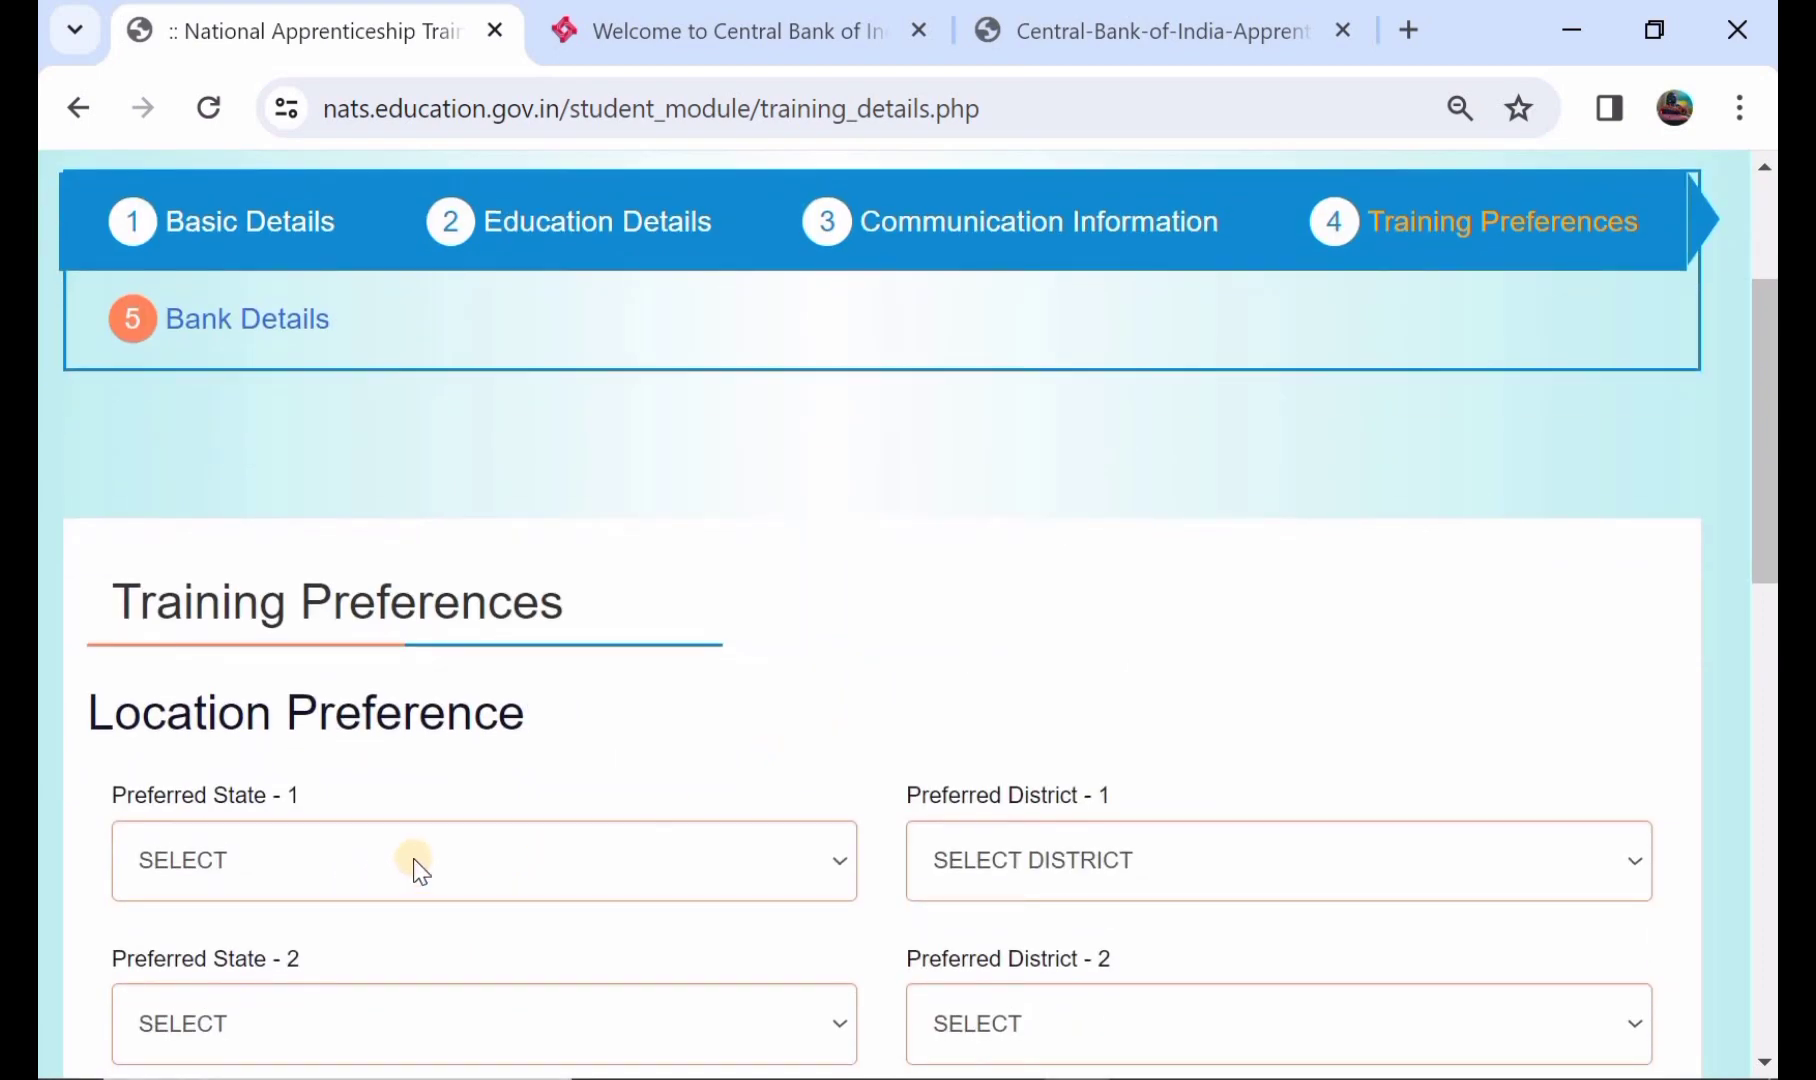
click(413, 860)
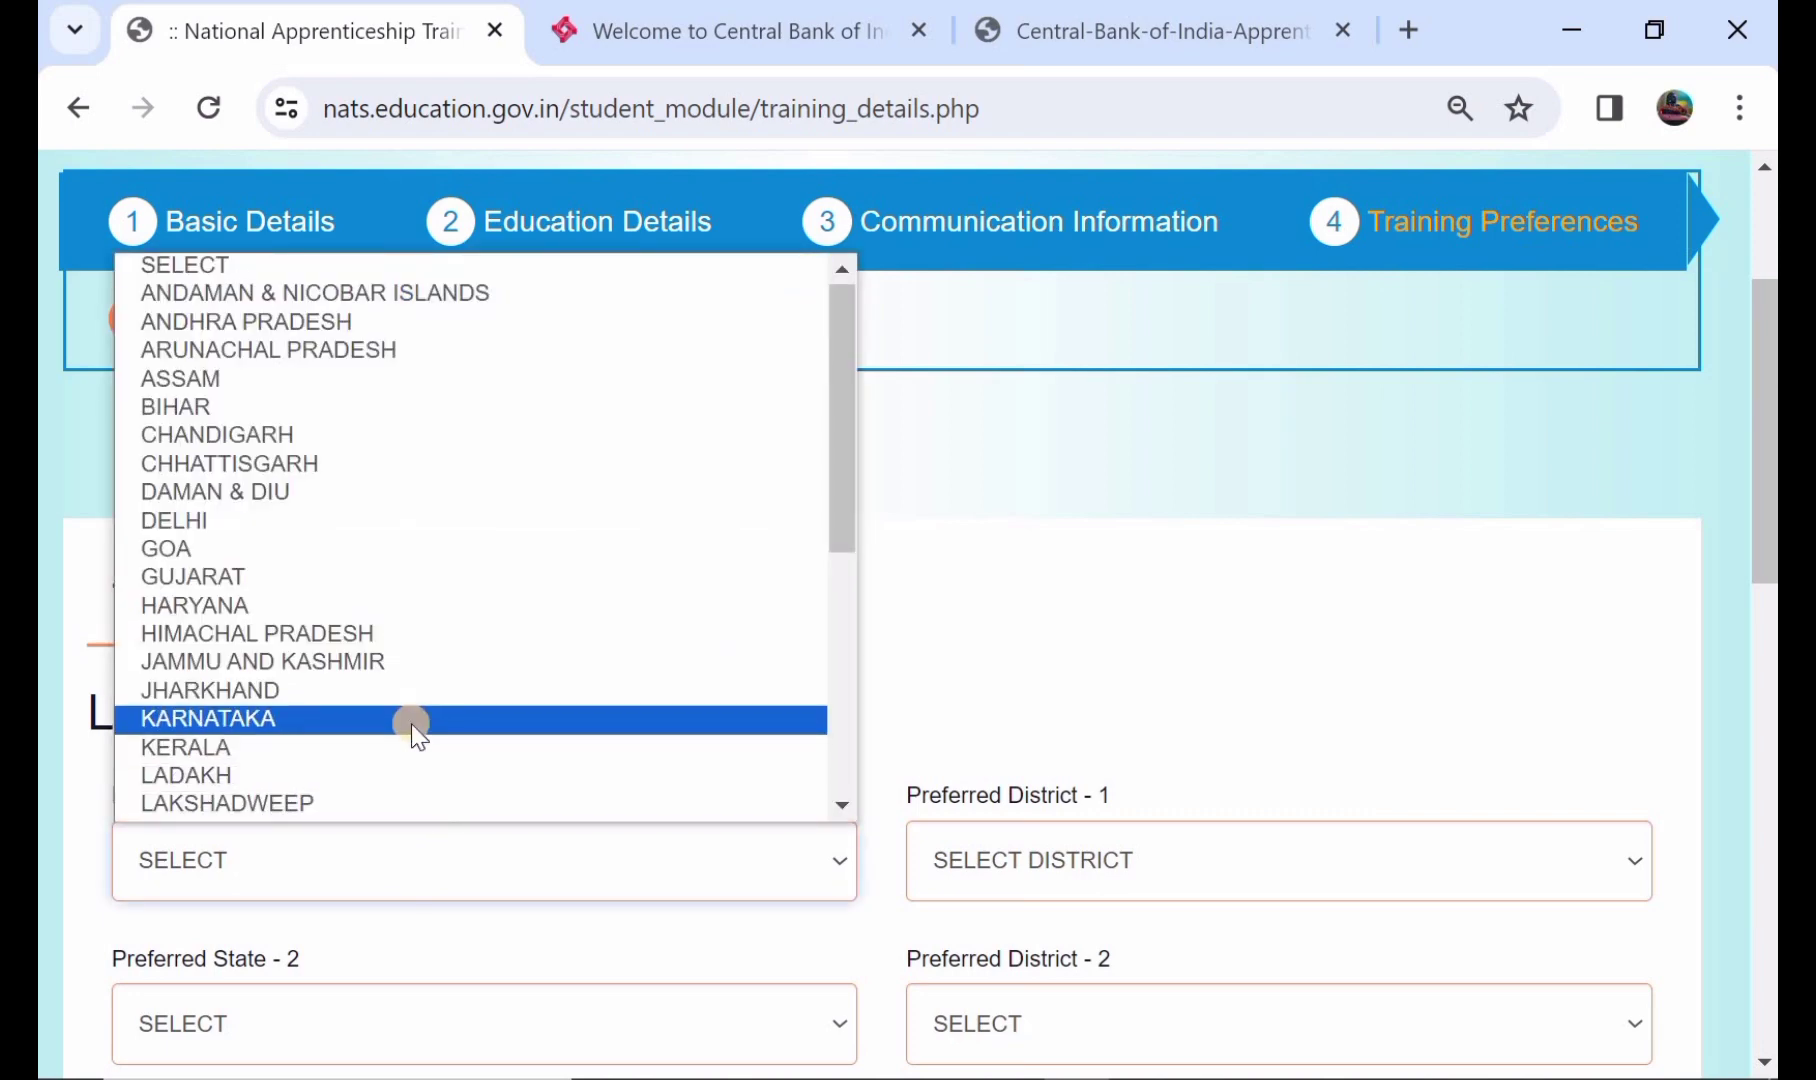
scroll(413, 728, down, 6)
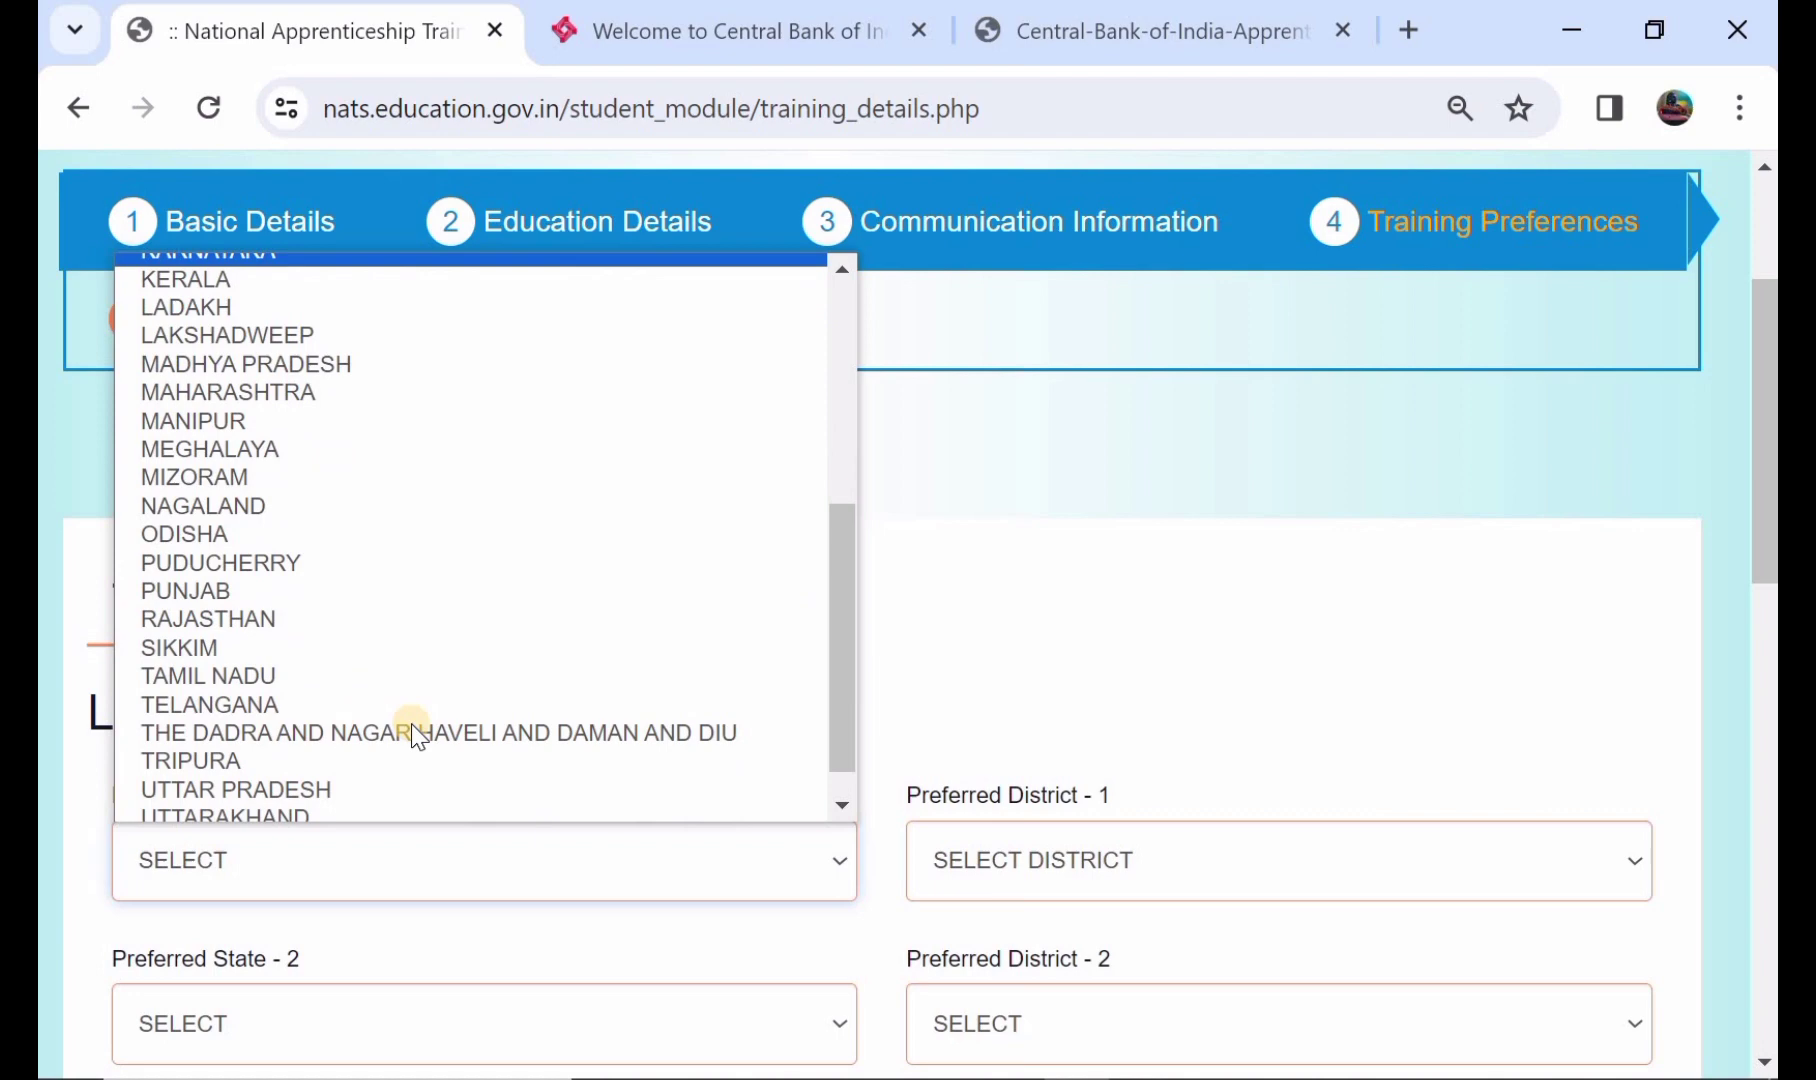
click(309, 703)
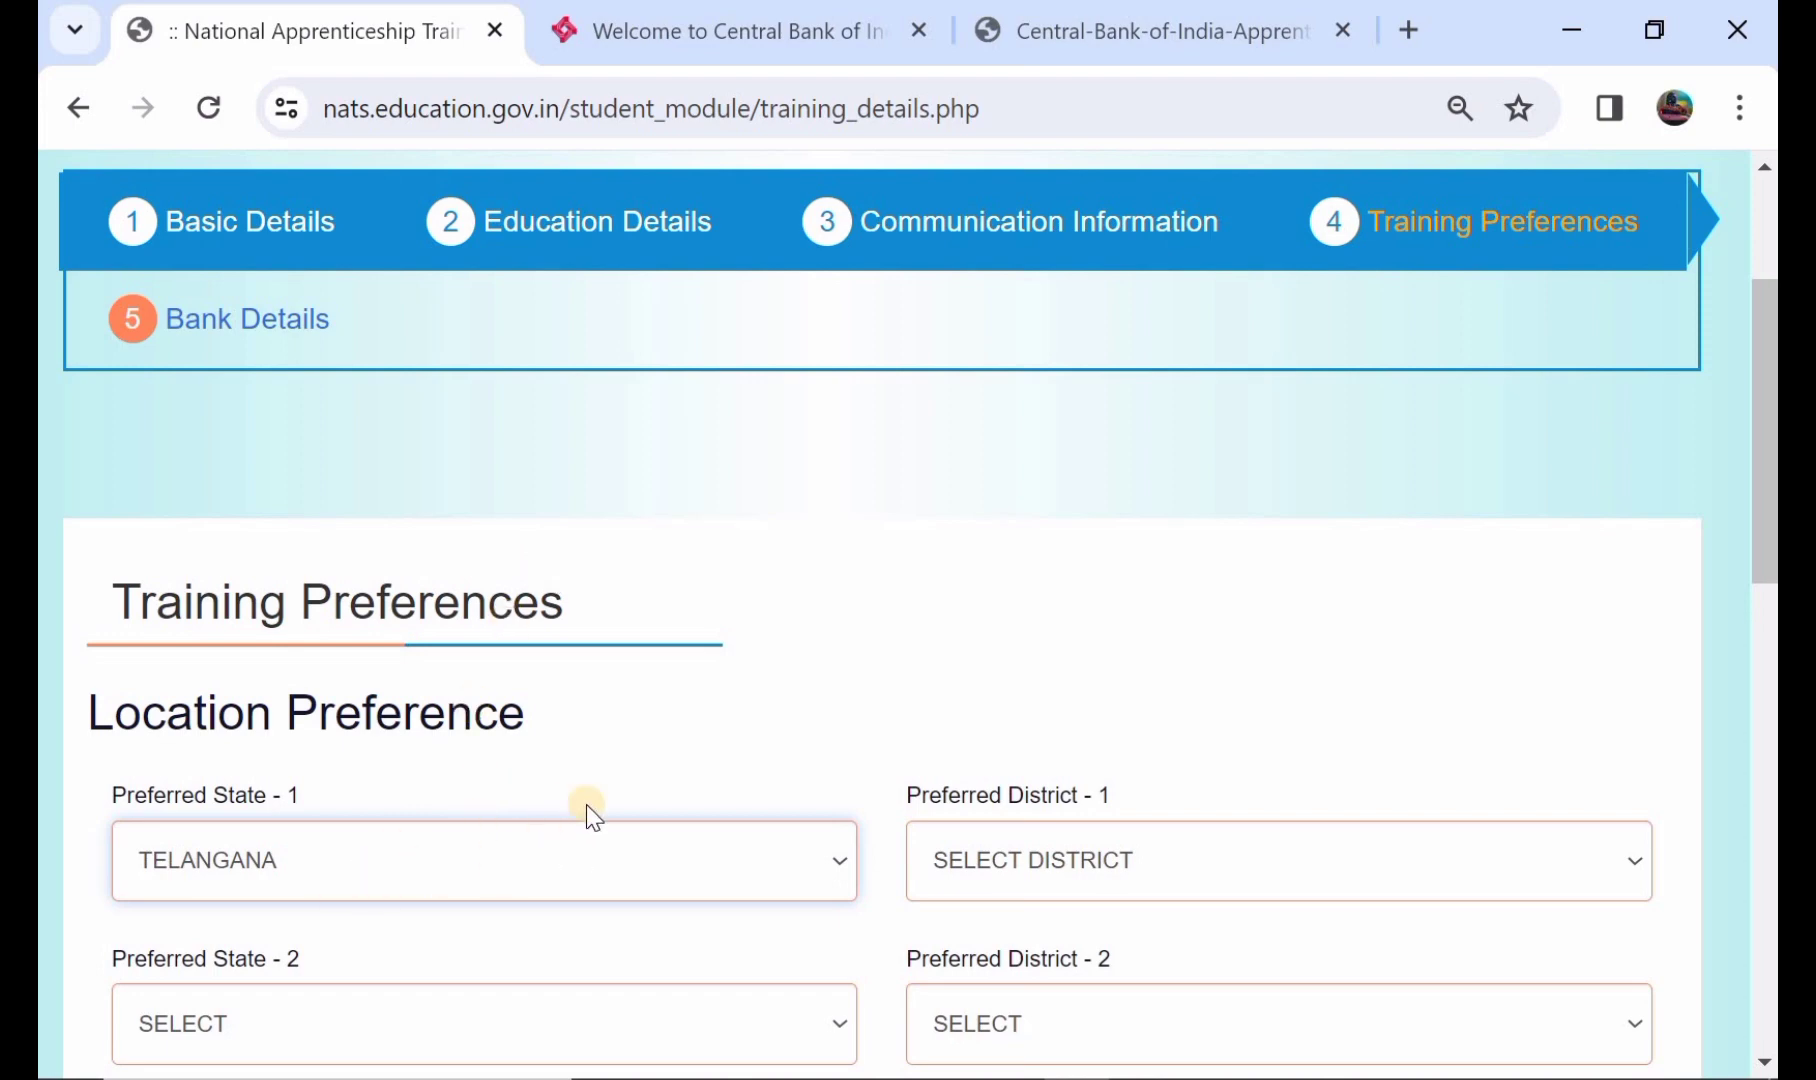
click(1042, 866)
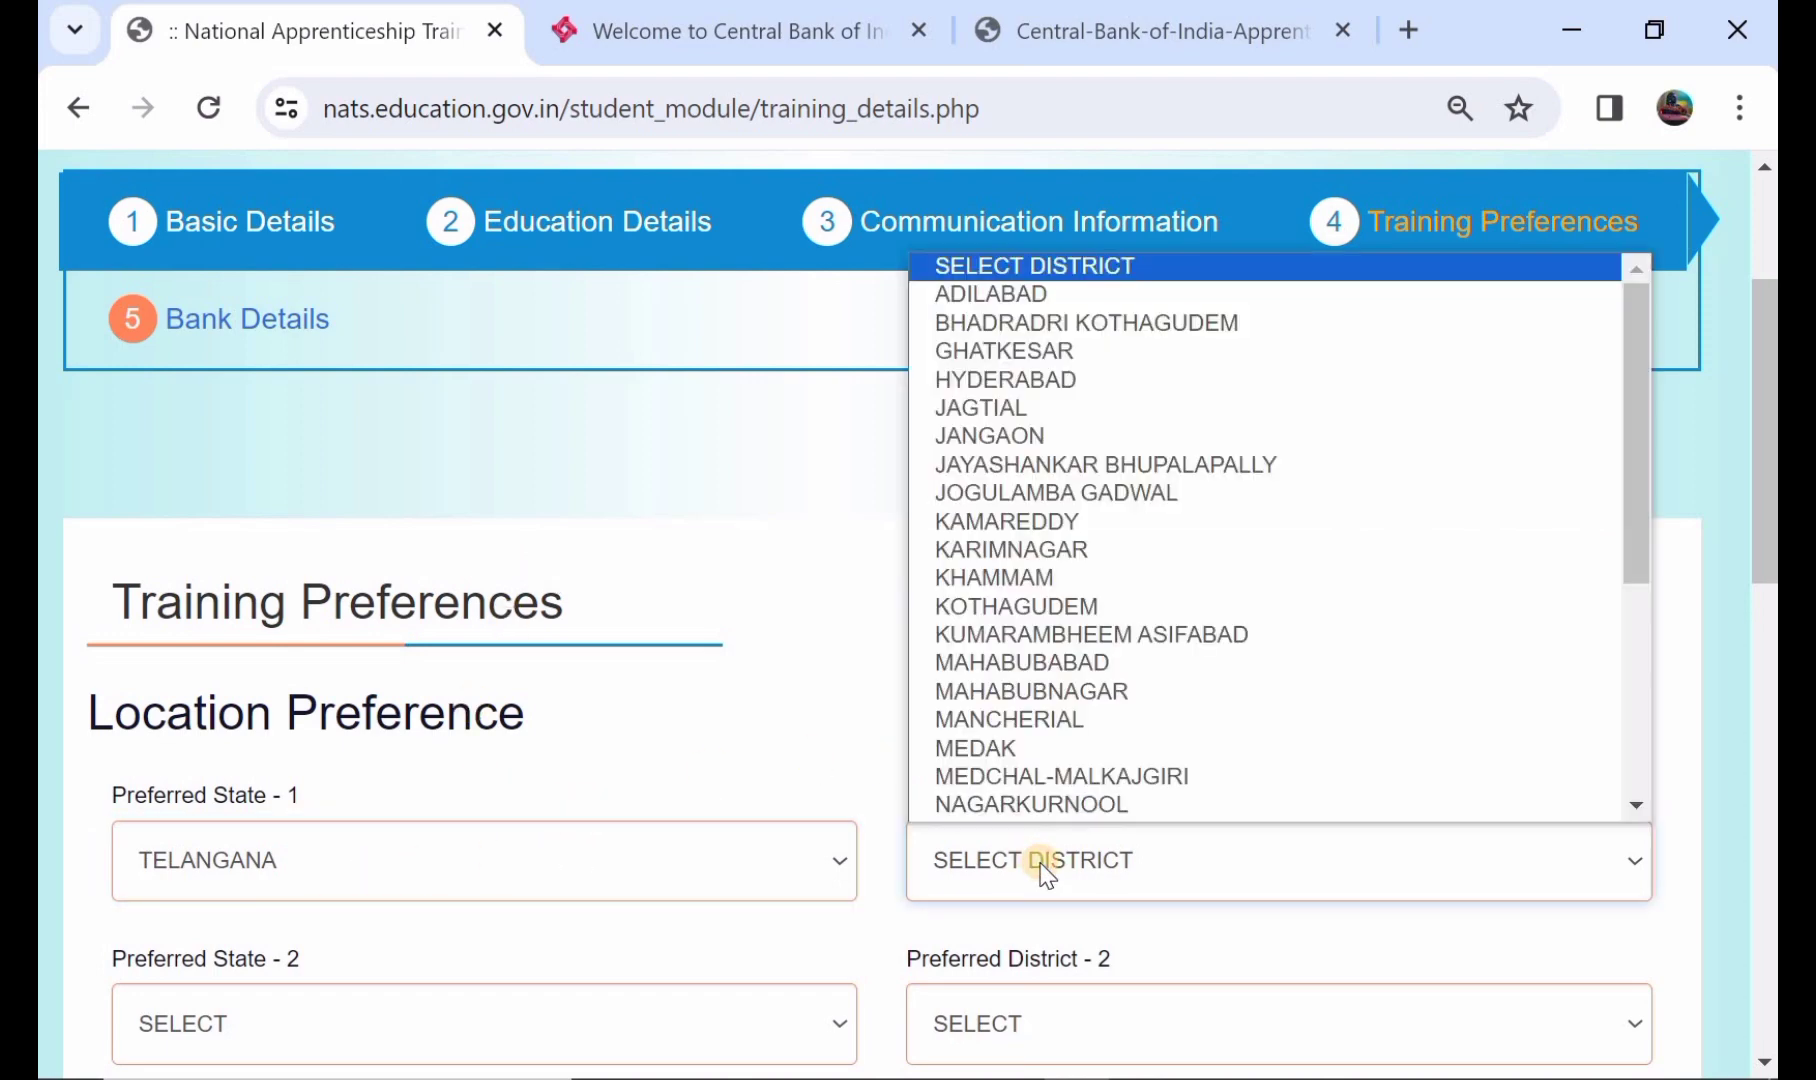
click(1069, 664)
scroll(955, 698, down, 2)
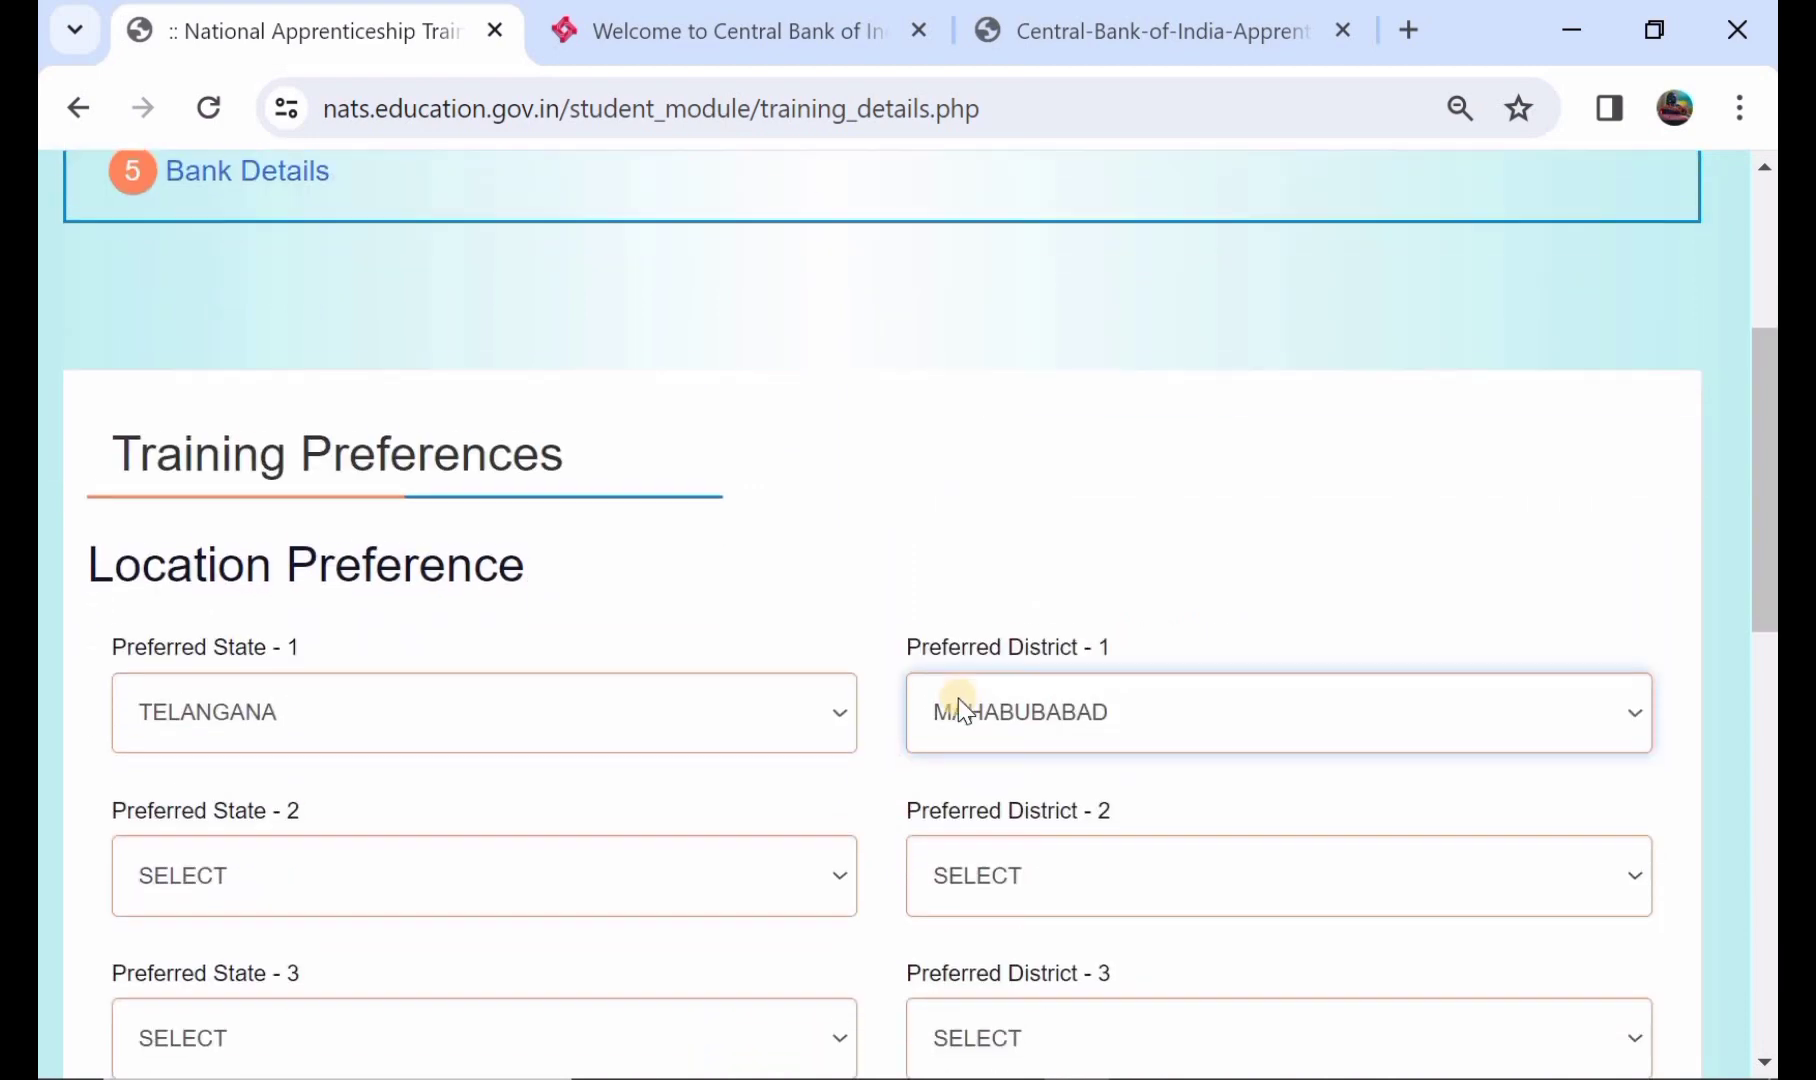
- Set location preference 2 to TELANGANA–KHAMMAM
click(568, 868)
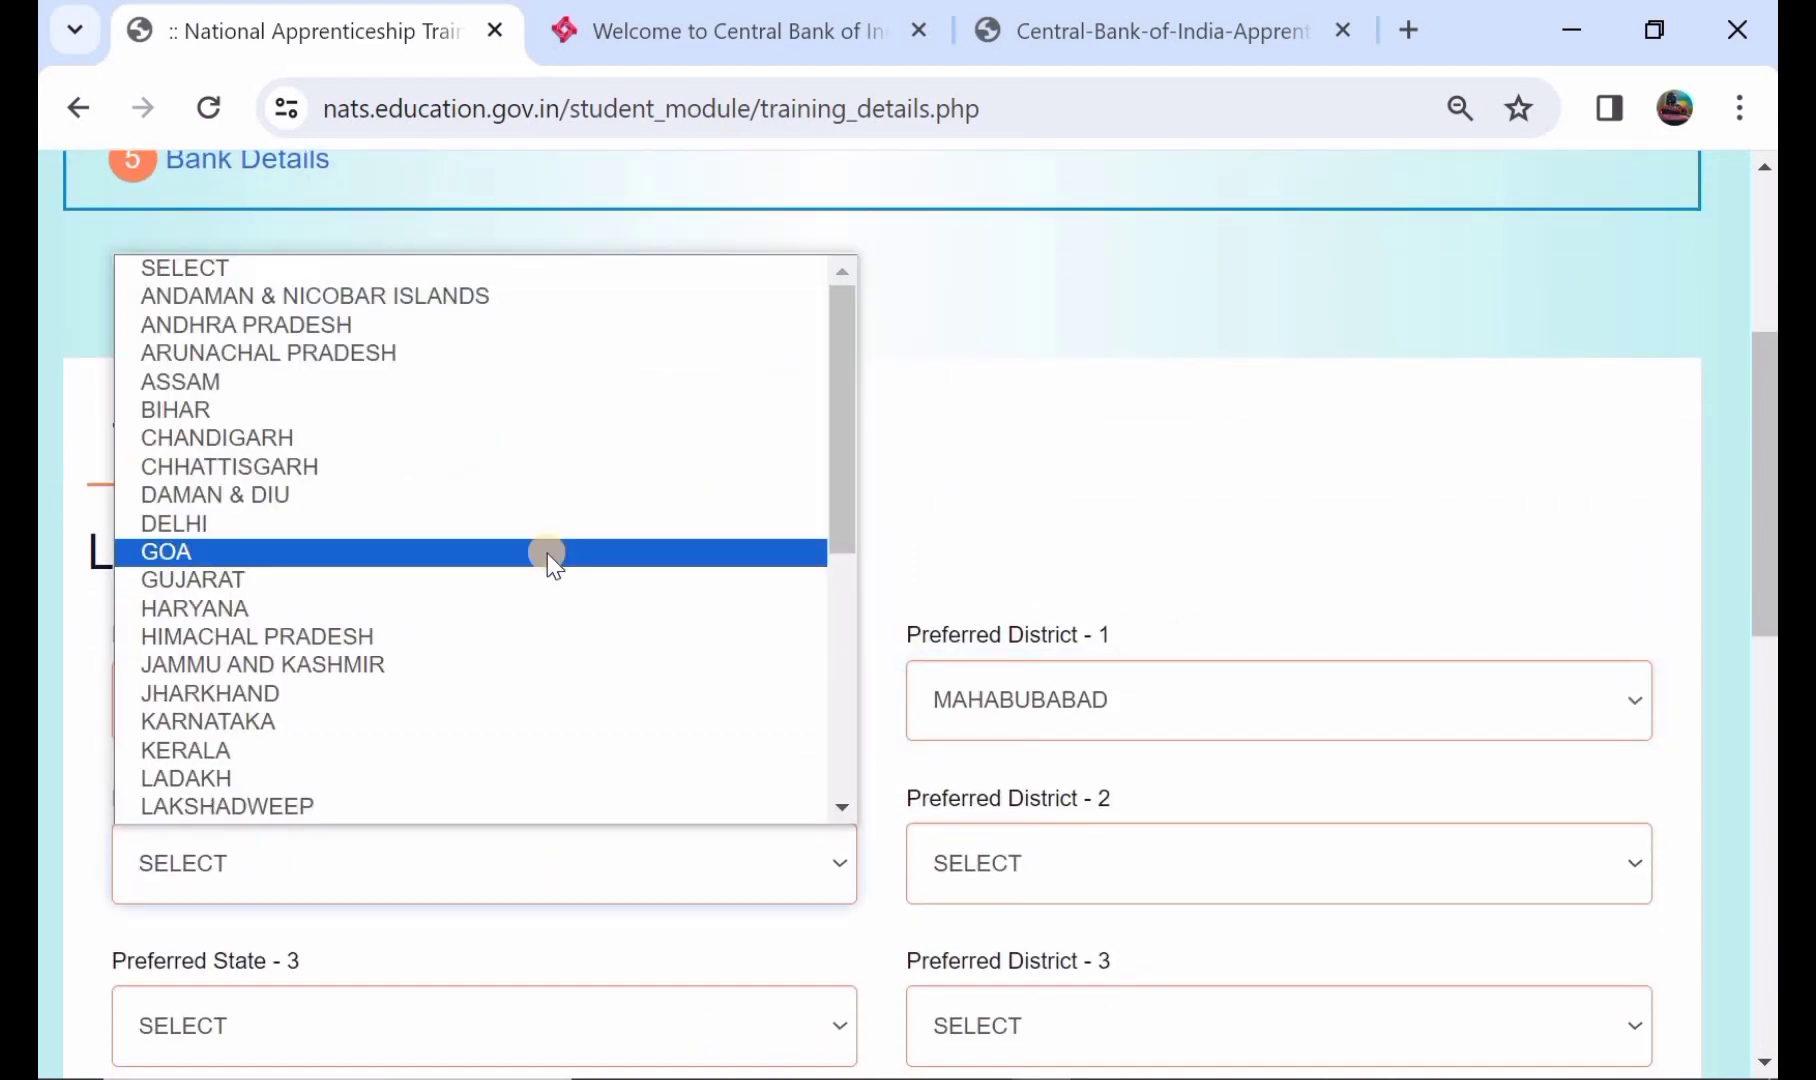
scroll(503, 750, down, 2)
scroll(503, 750, down, 3)
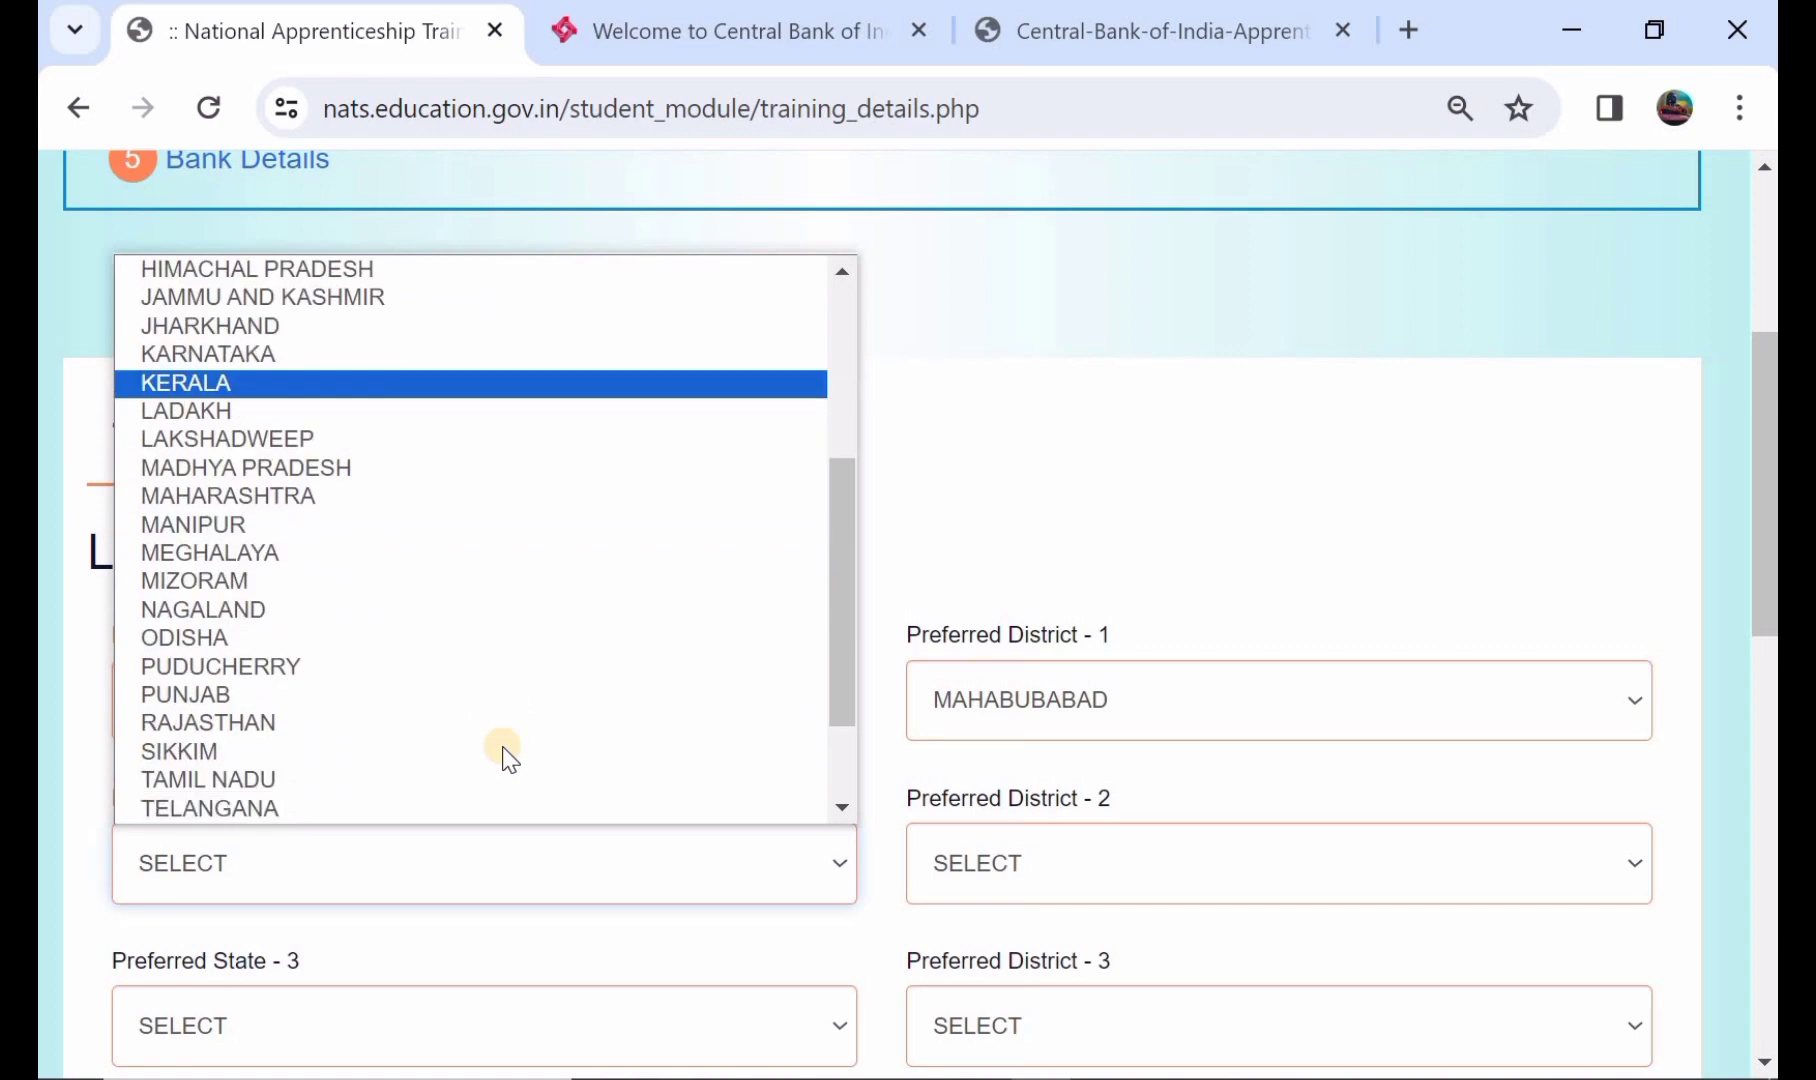
click(399, 733)
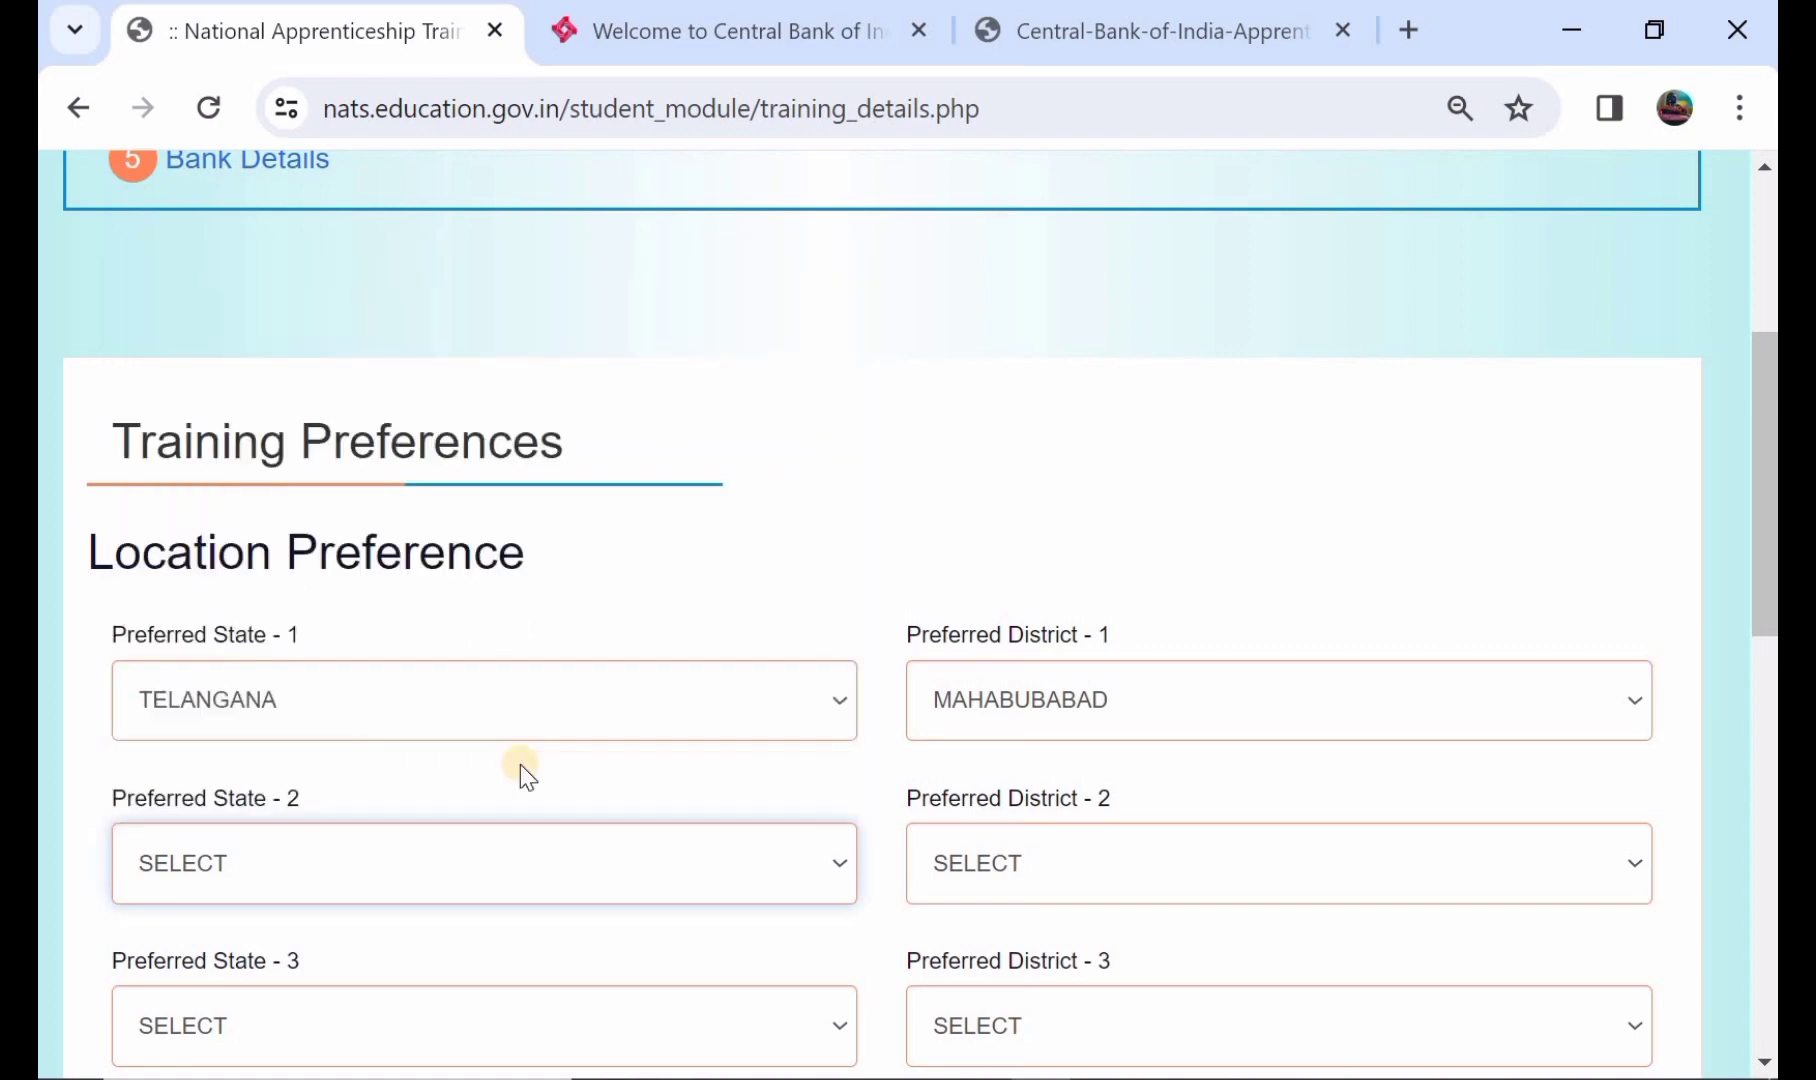
click(1073, 888)
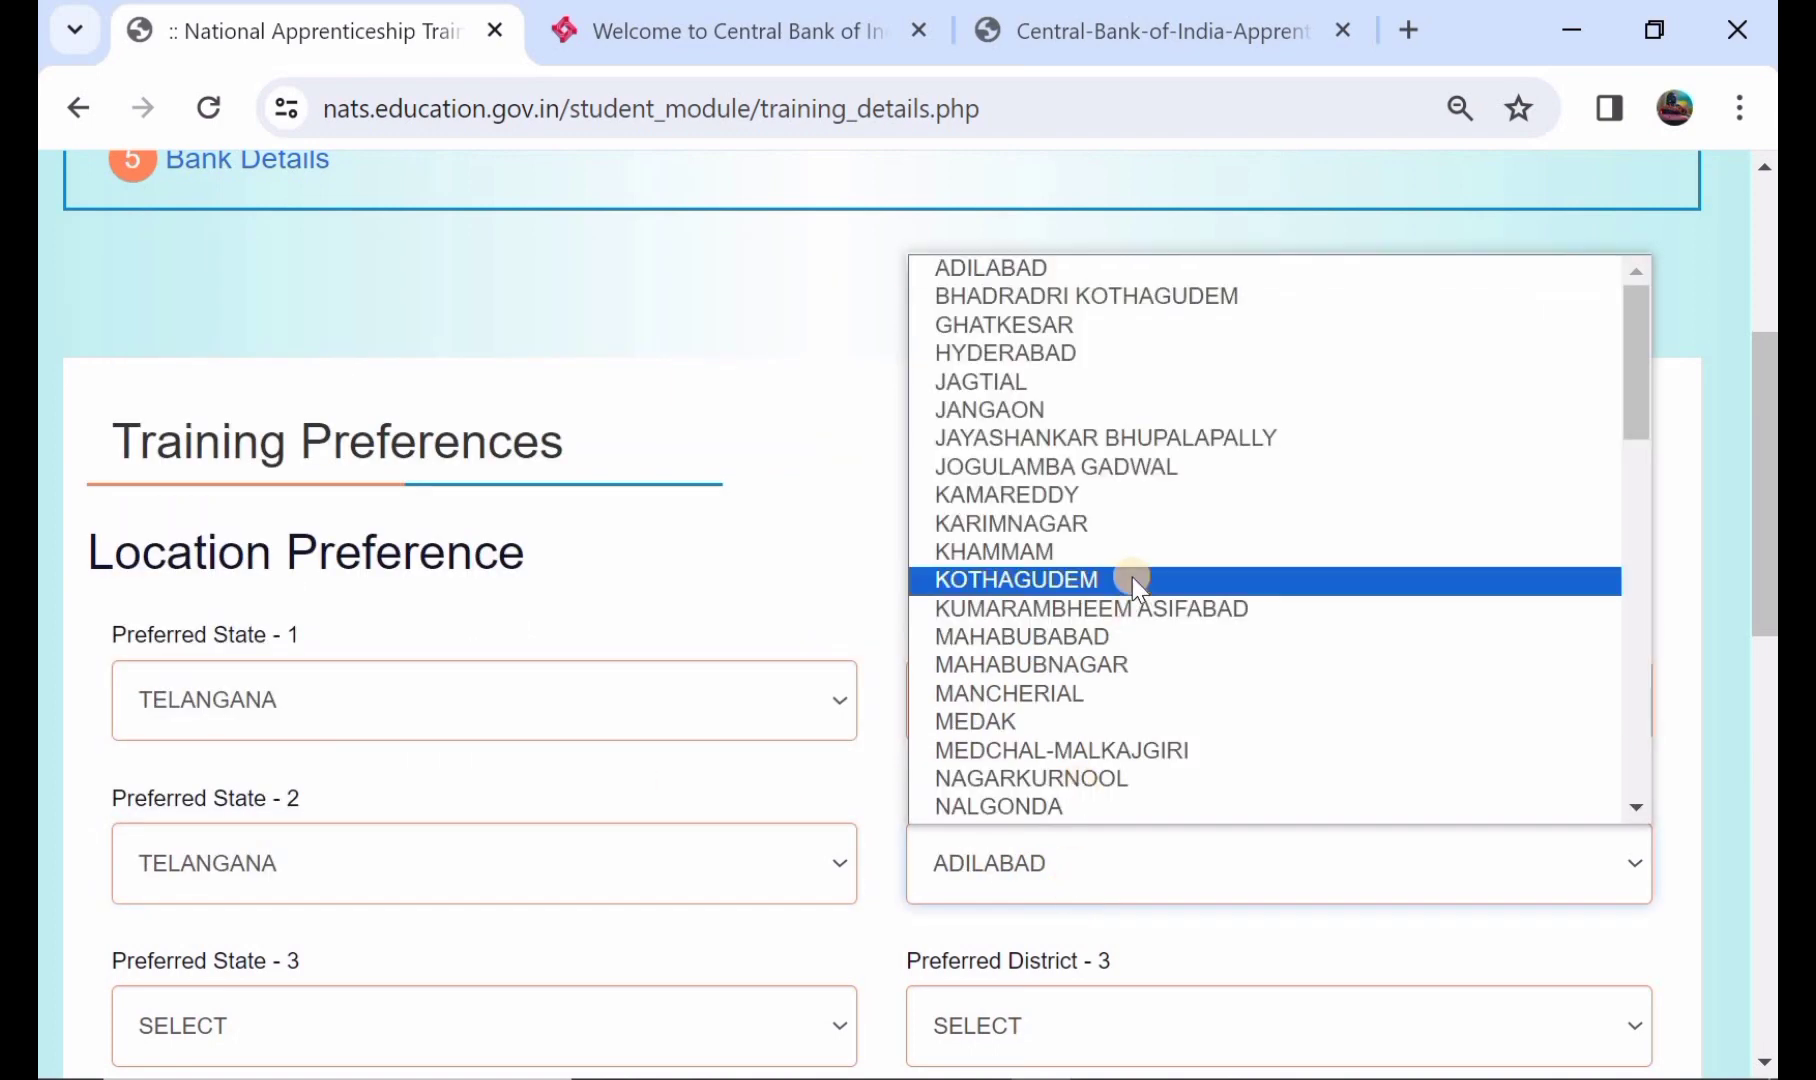
click(1118, 552)
scroll(511, 925, down, 1)
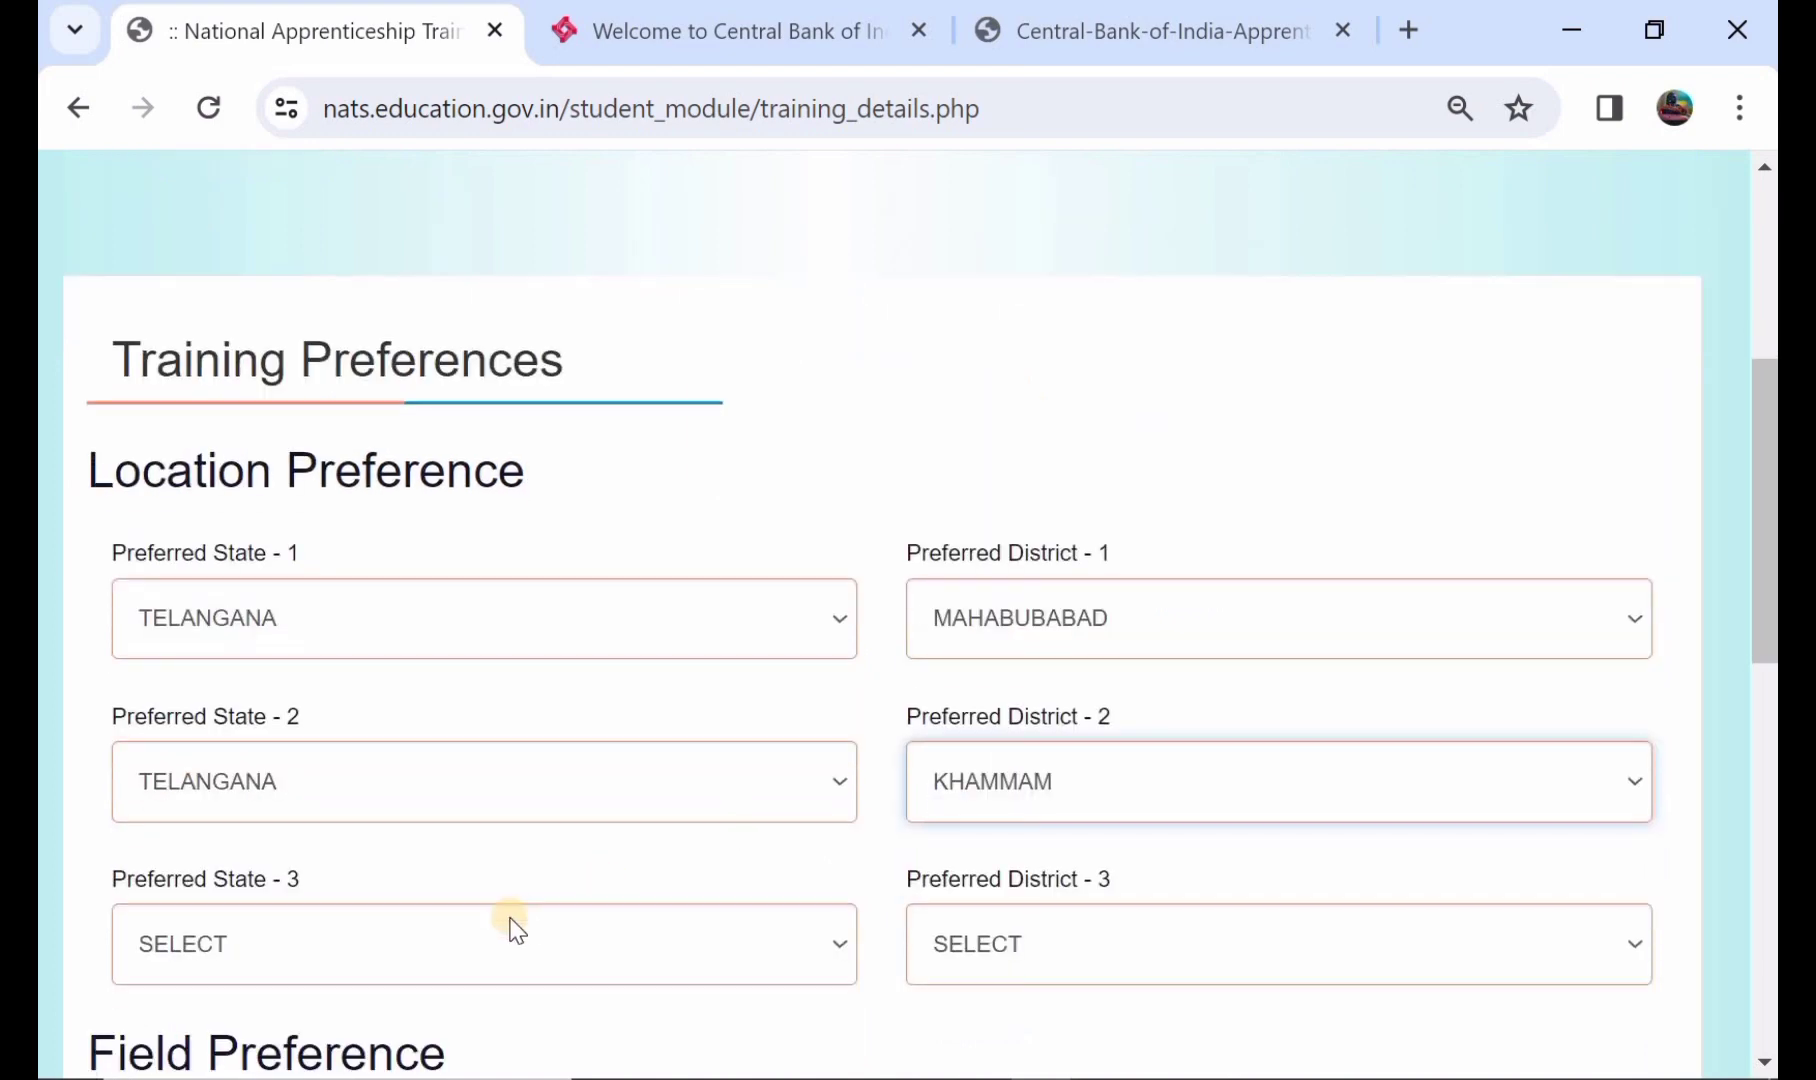
- Set location preference 3 to HIMACHAL PRADESH–SIRMAUR
click(513, 930)
click(576, 714)
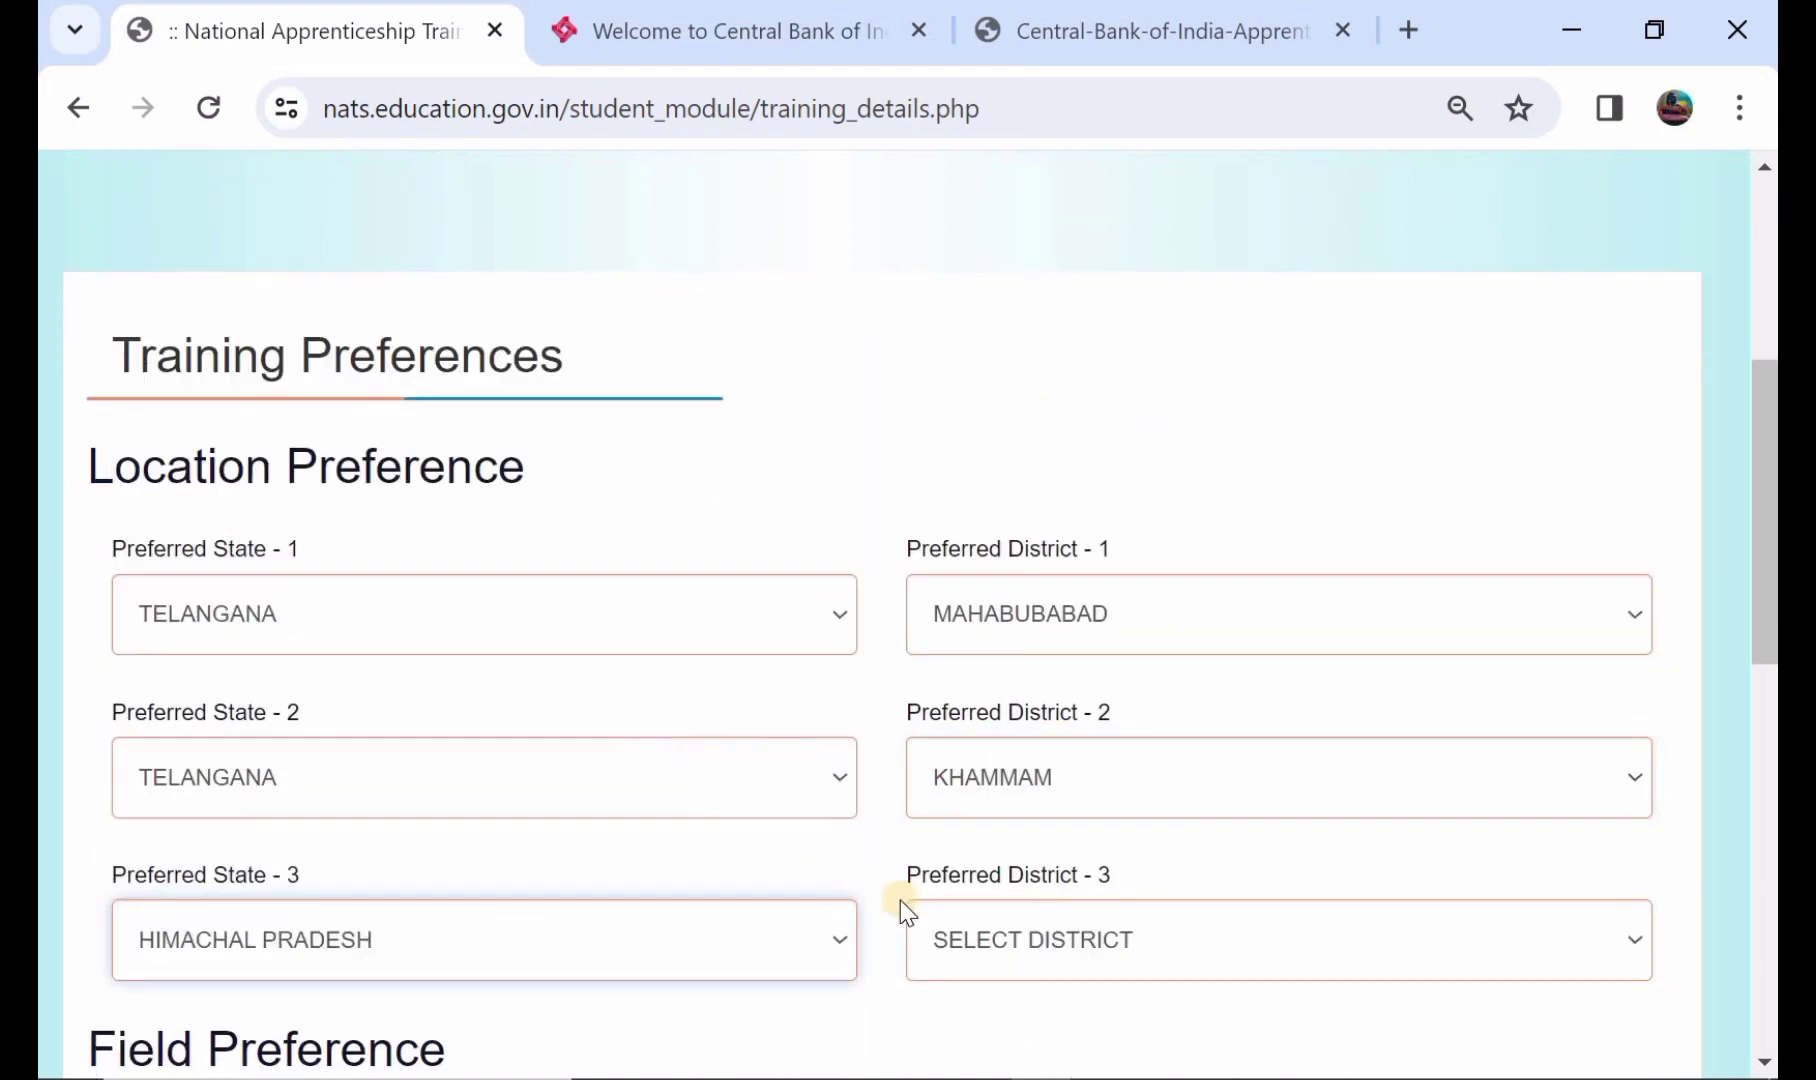
click(995, 925)
click(1074, 814)
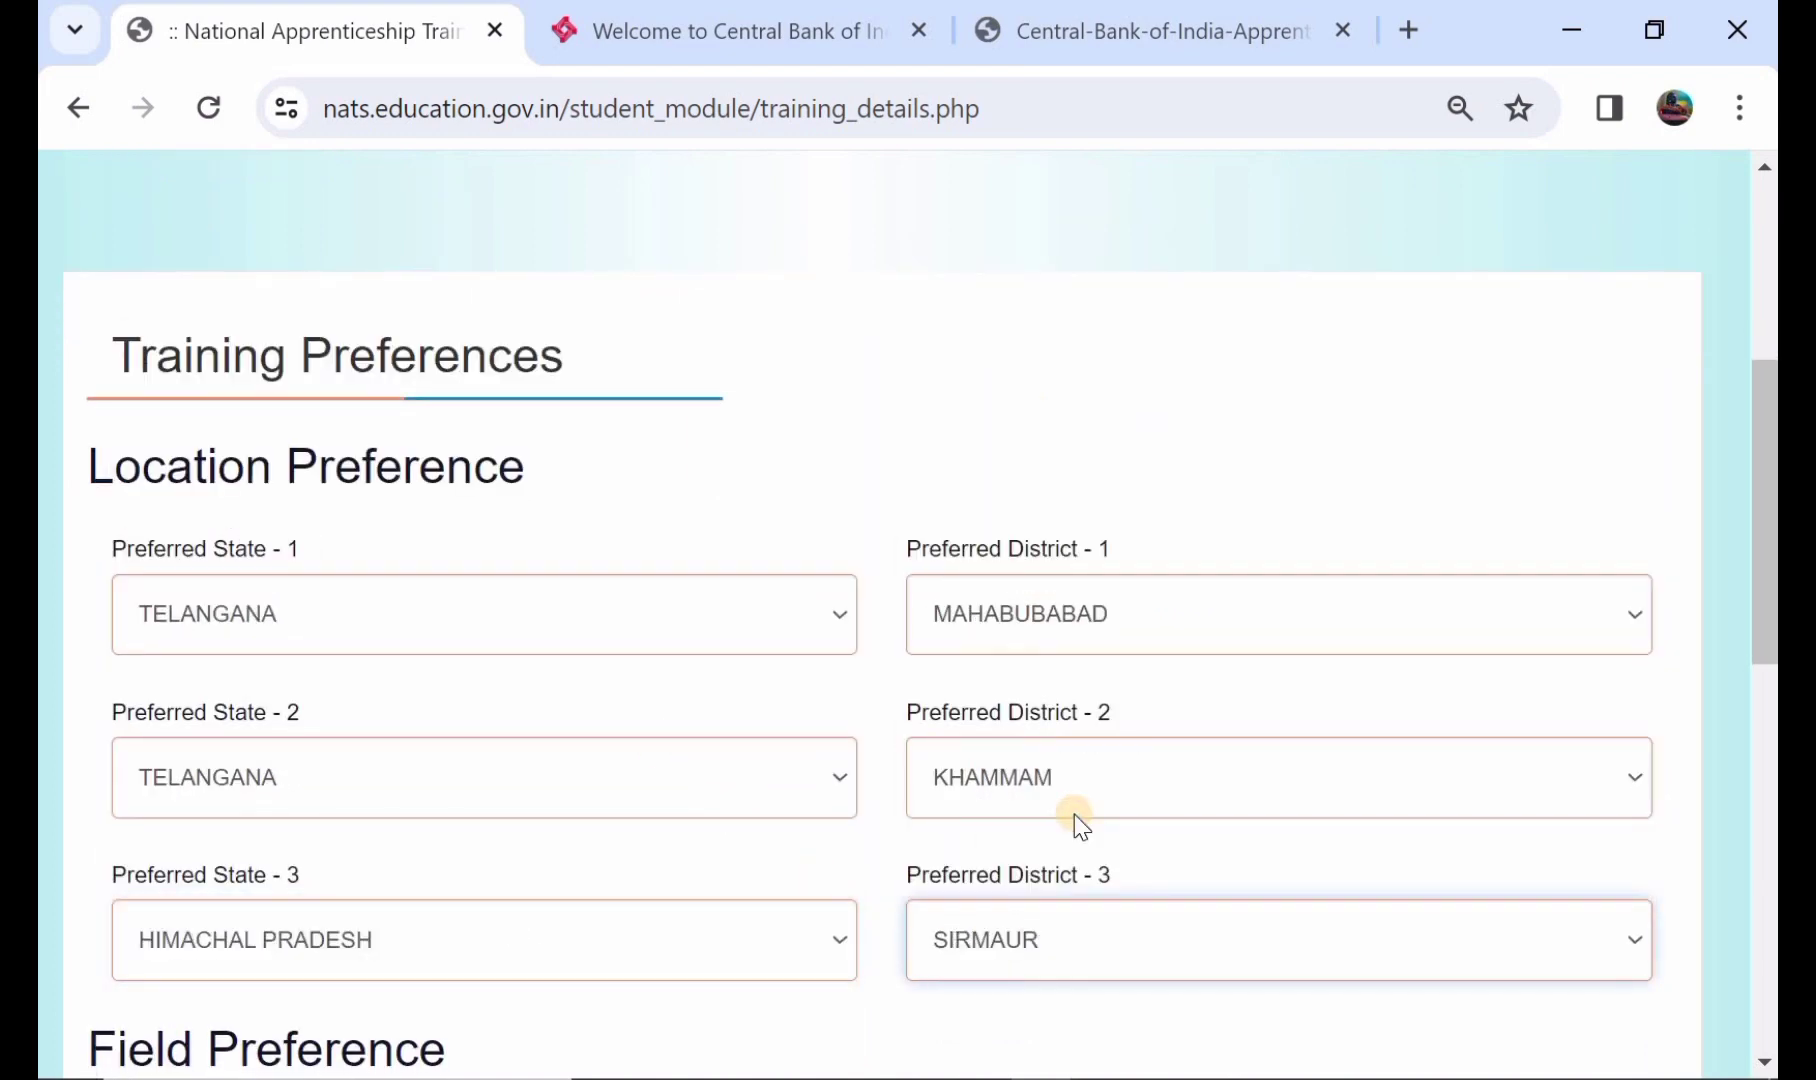
scroll(1074, 814, down, 2)
scroll(531, 865, down, 1)
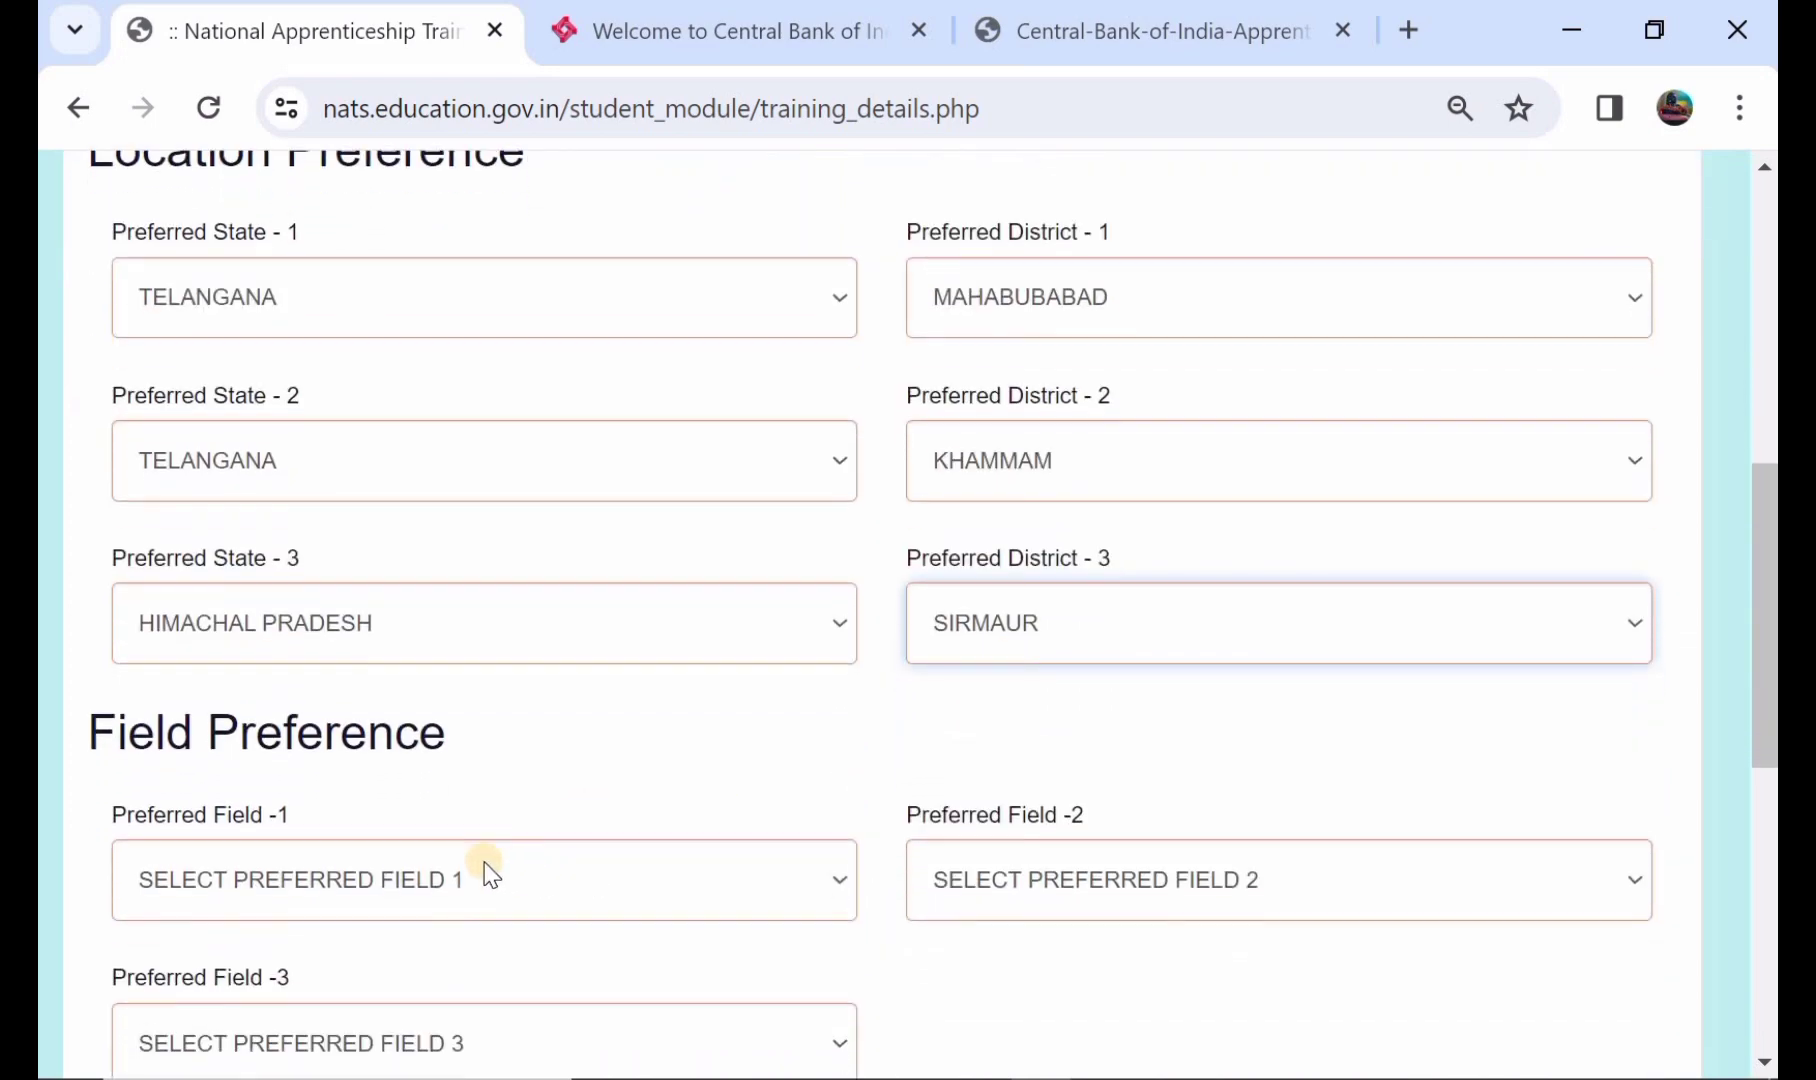
- Pick preferred fields AGRICULTURE AND ALLIED INDUSTRY, EDUCATION and FOOD AND BEVERAGE
click(433, 875)
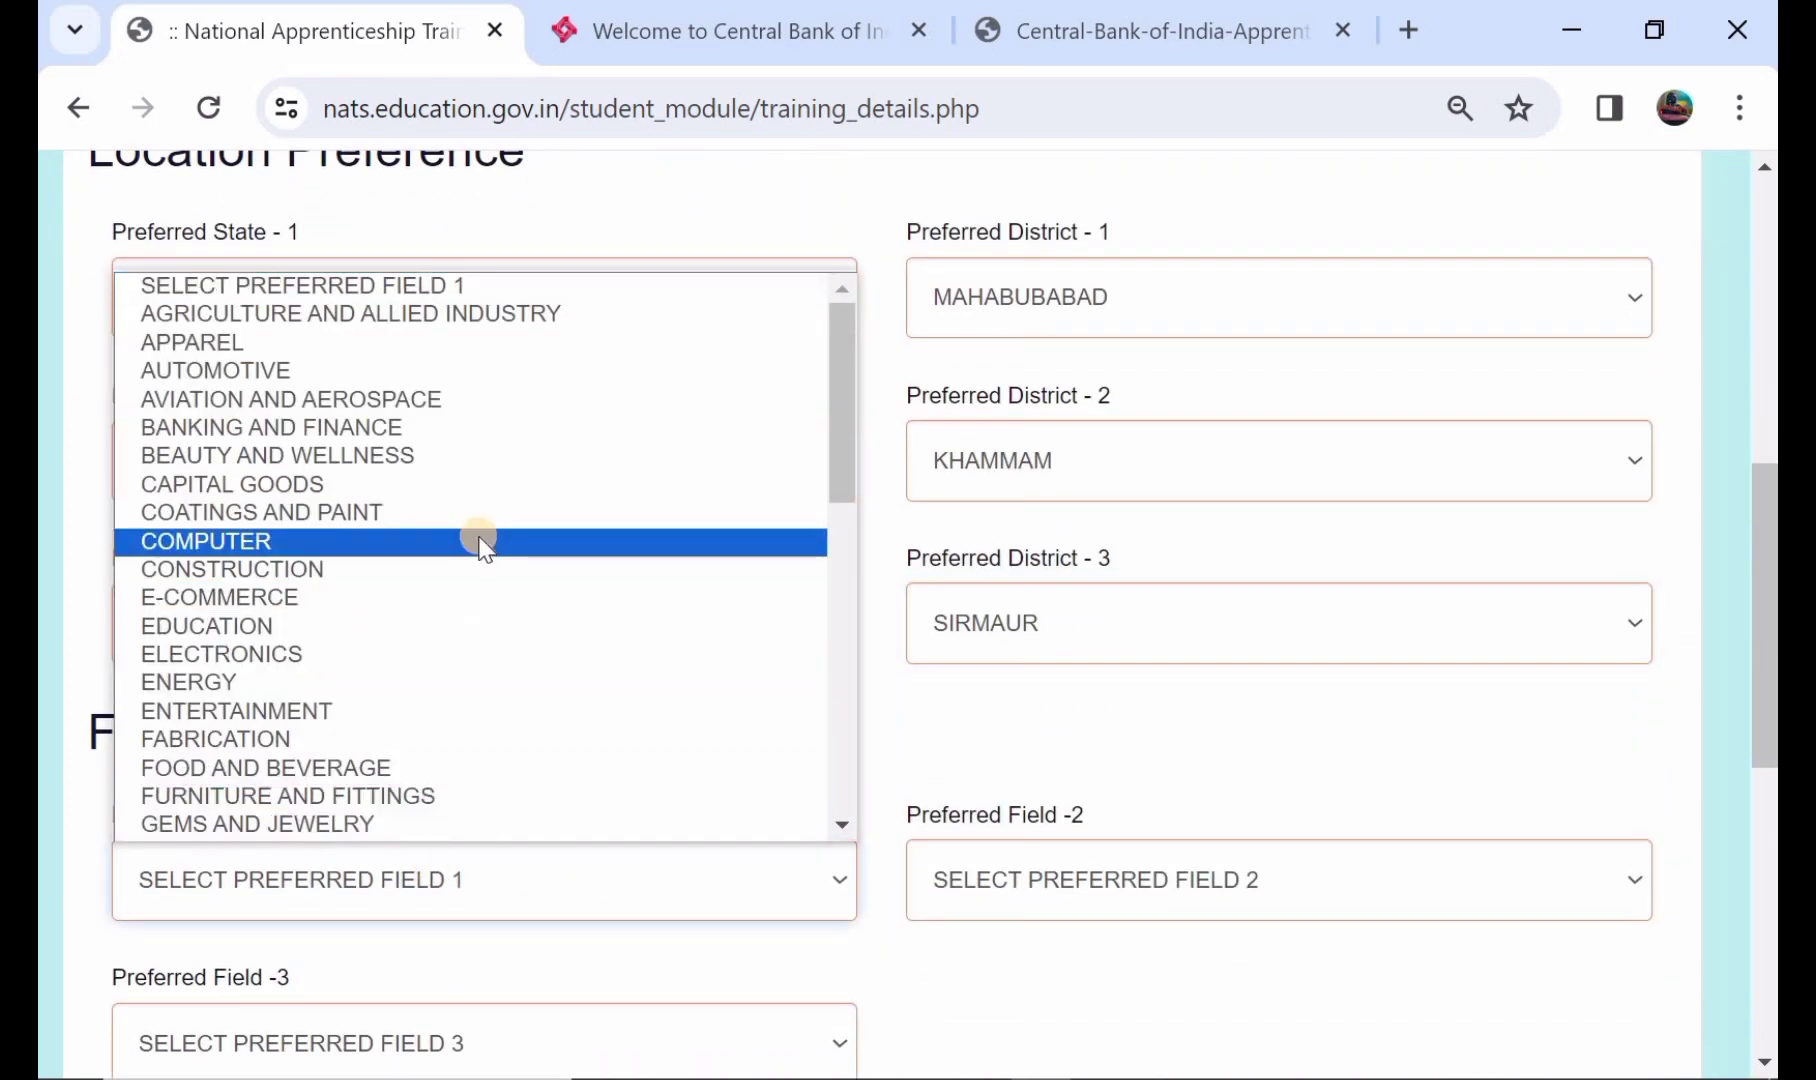
click(680, 304)
click(1163, 876)
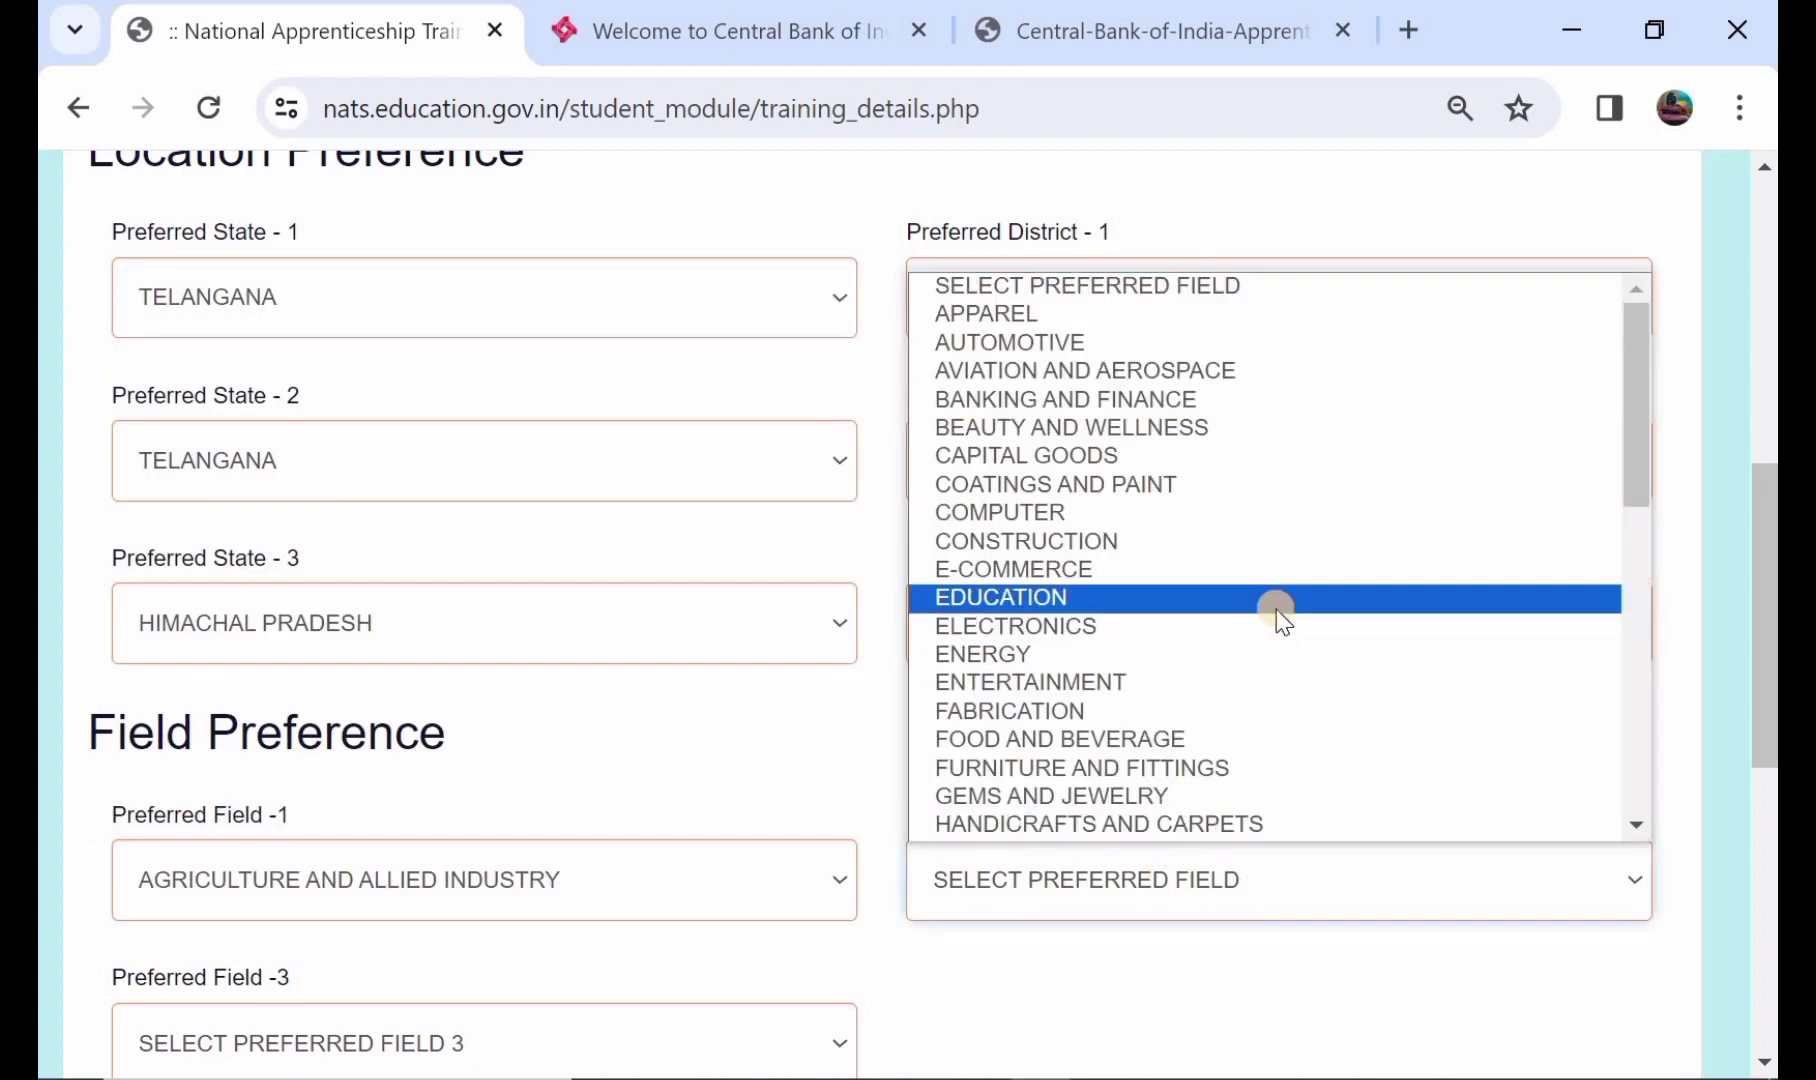
click(1277, 608)
scroll(1110, 685, down, 2)
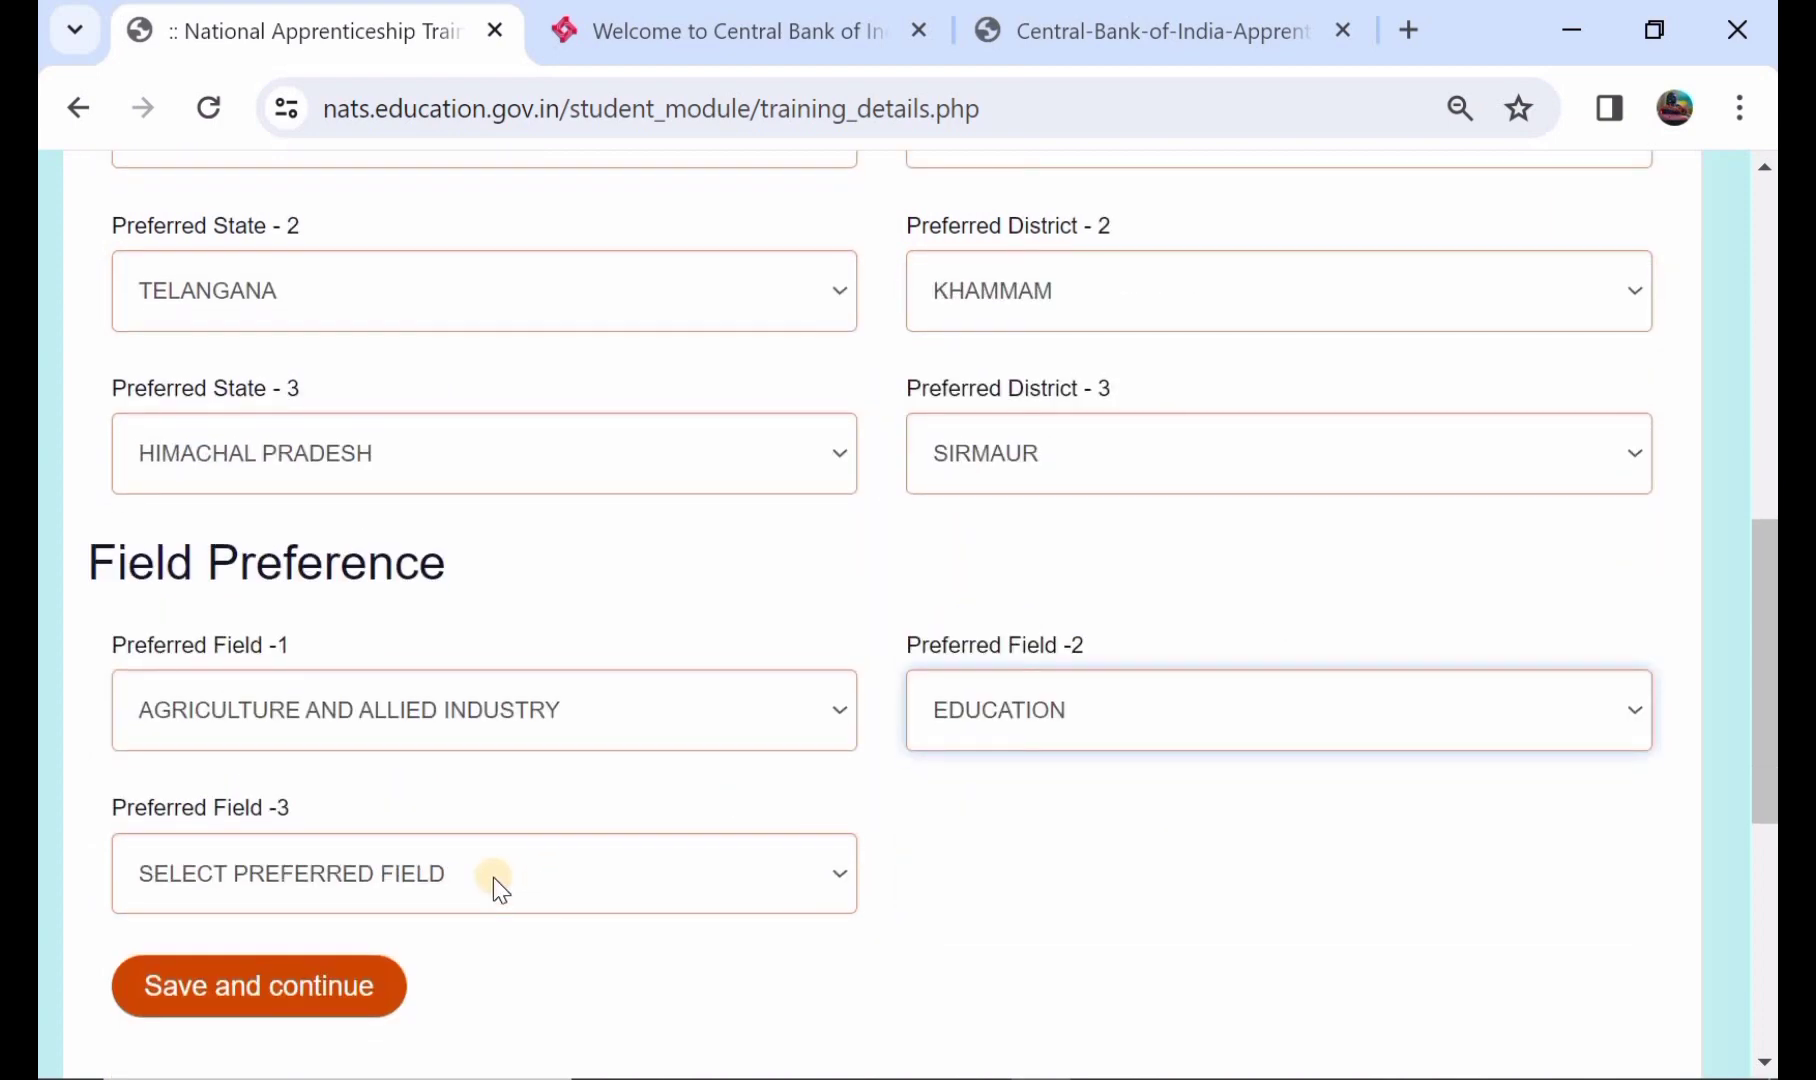
click(492, 877)
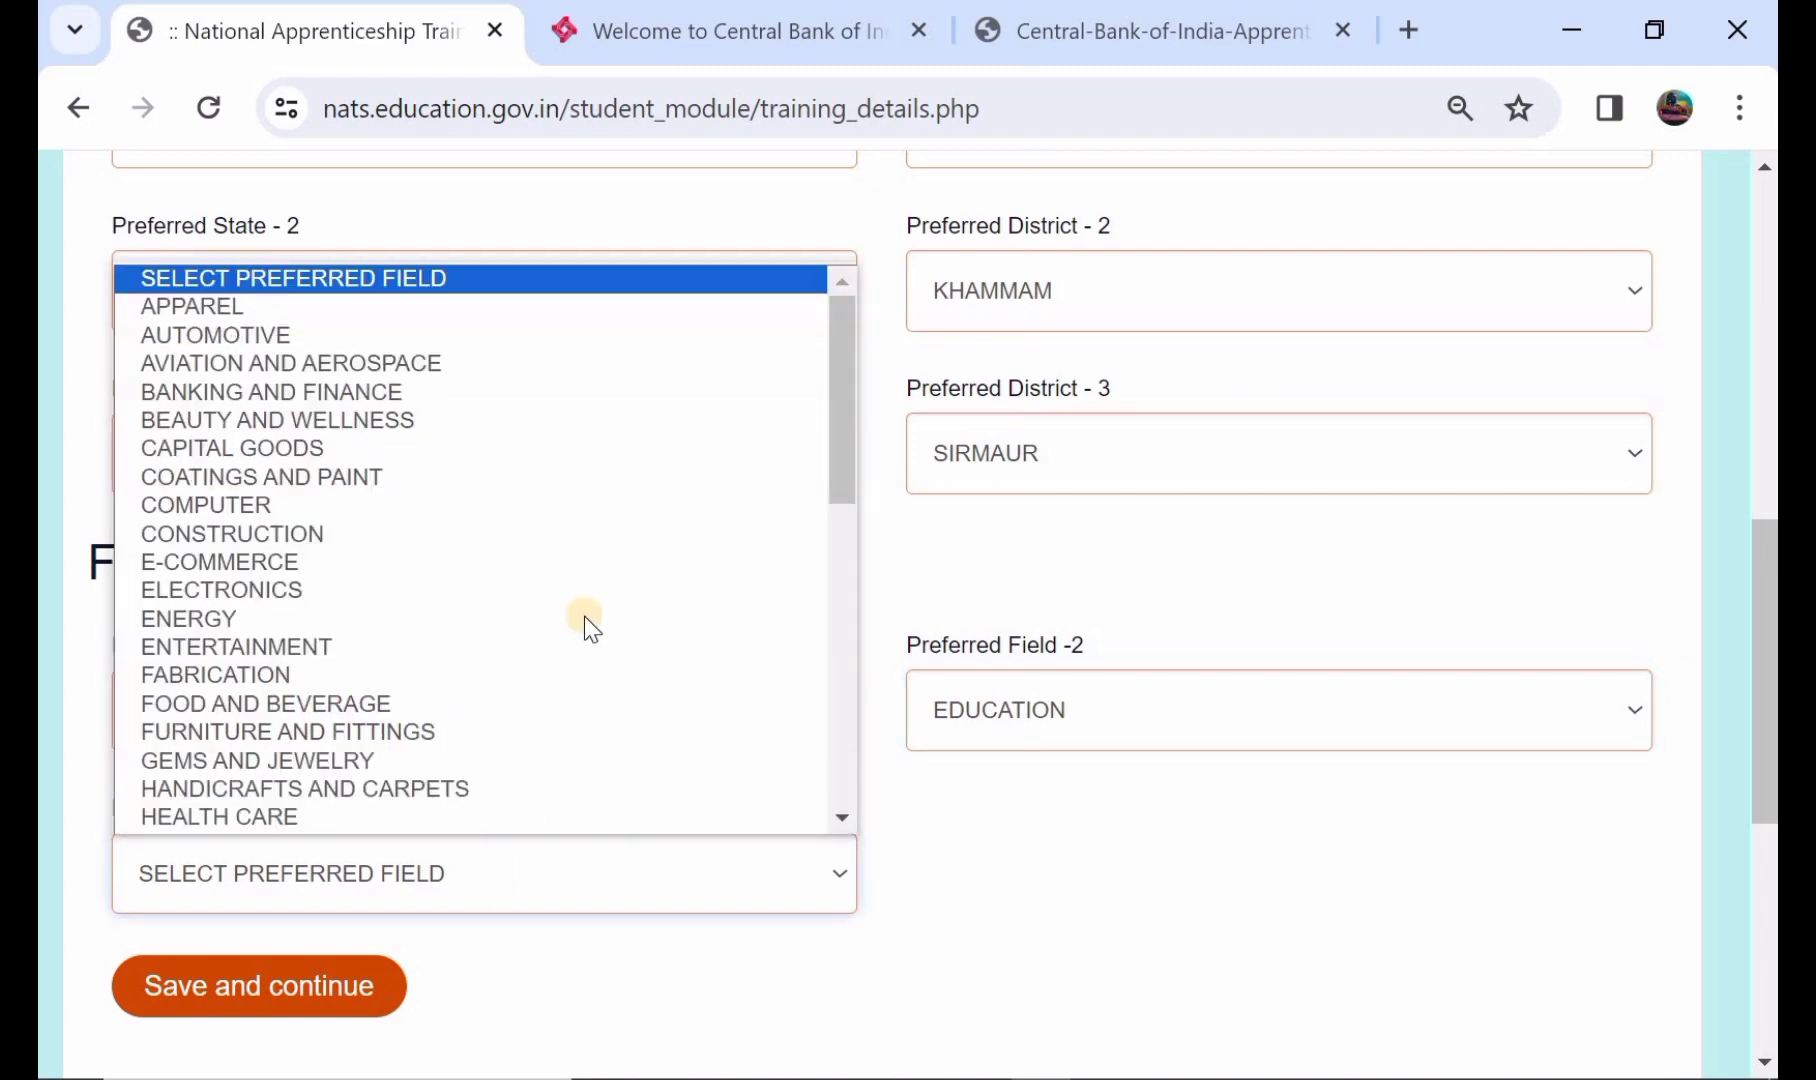
click(543, 708)
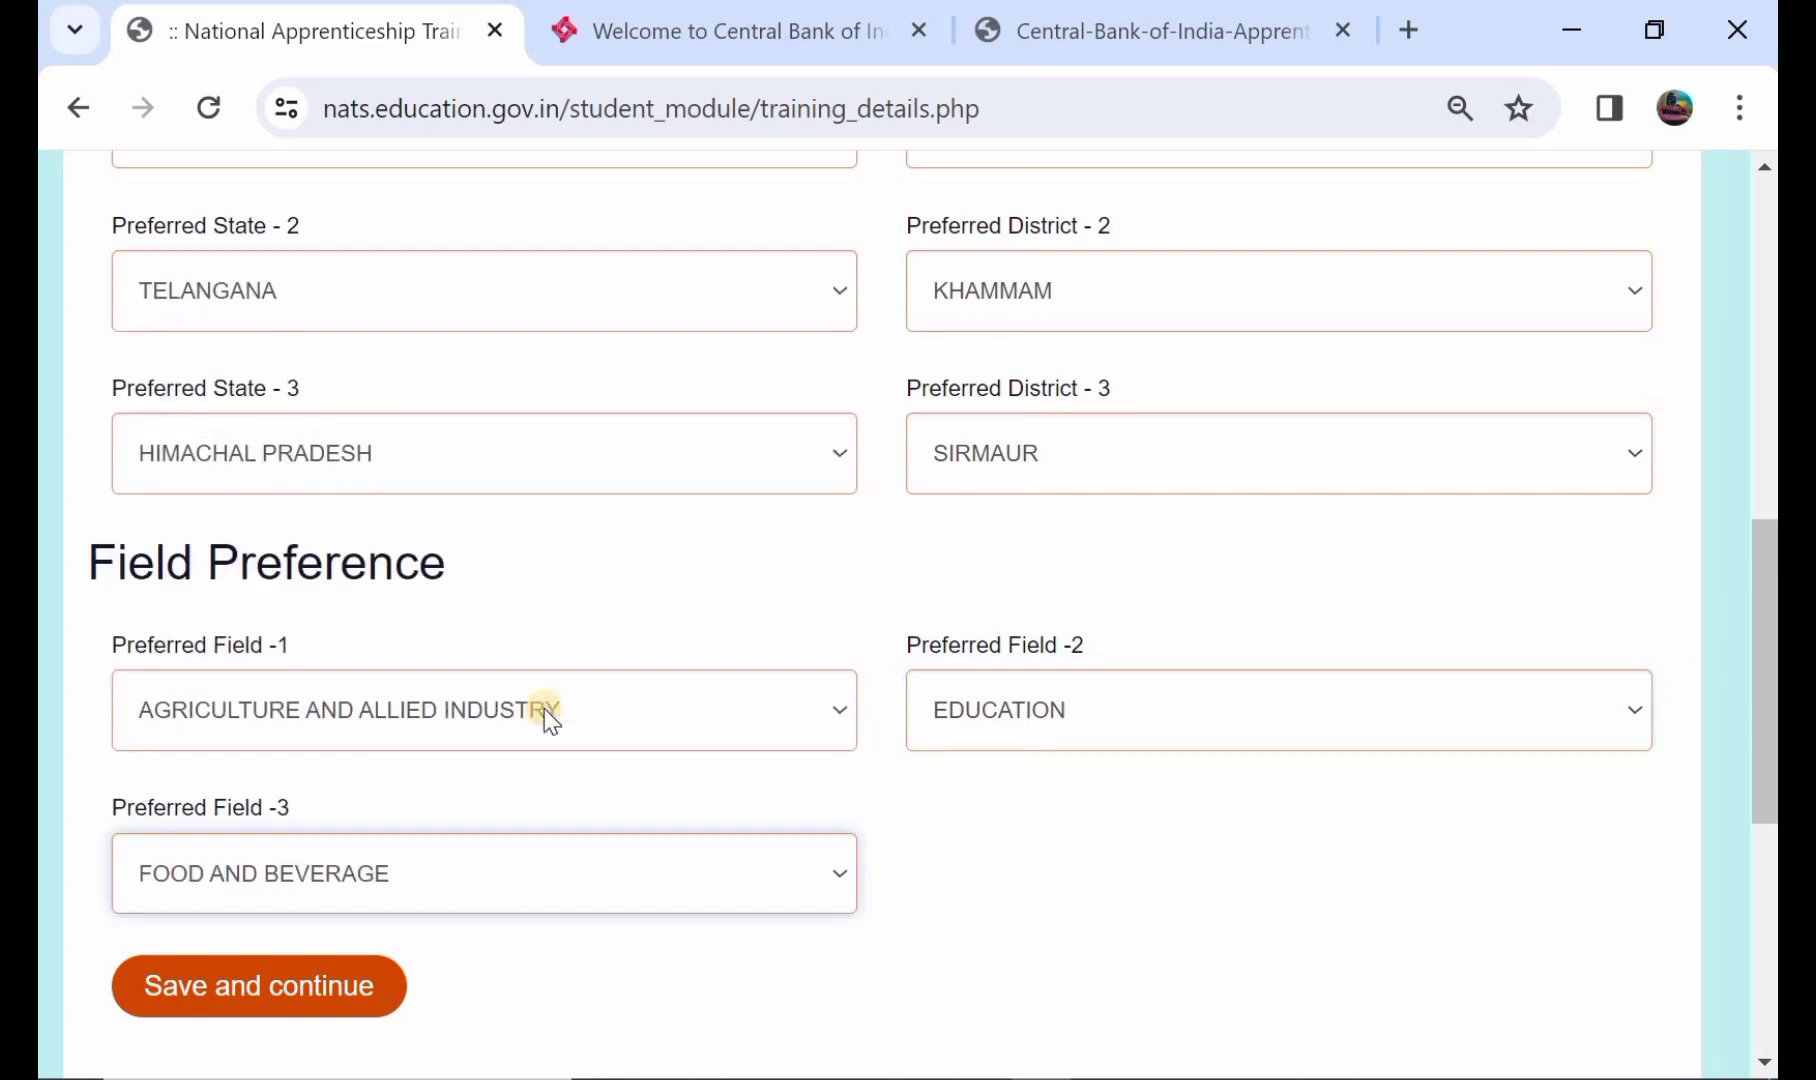
- Save the training preferences to reach the Bank Details step
scroll(543, 708, down, 1)
scroll(548, 714, up, 2)
scroll(548, 714, down, 2)
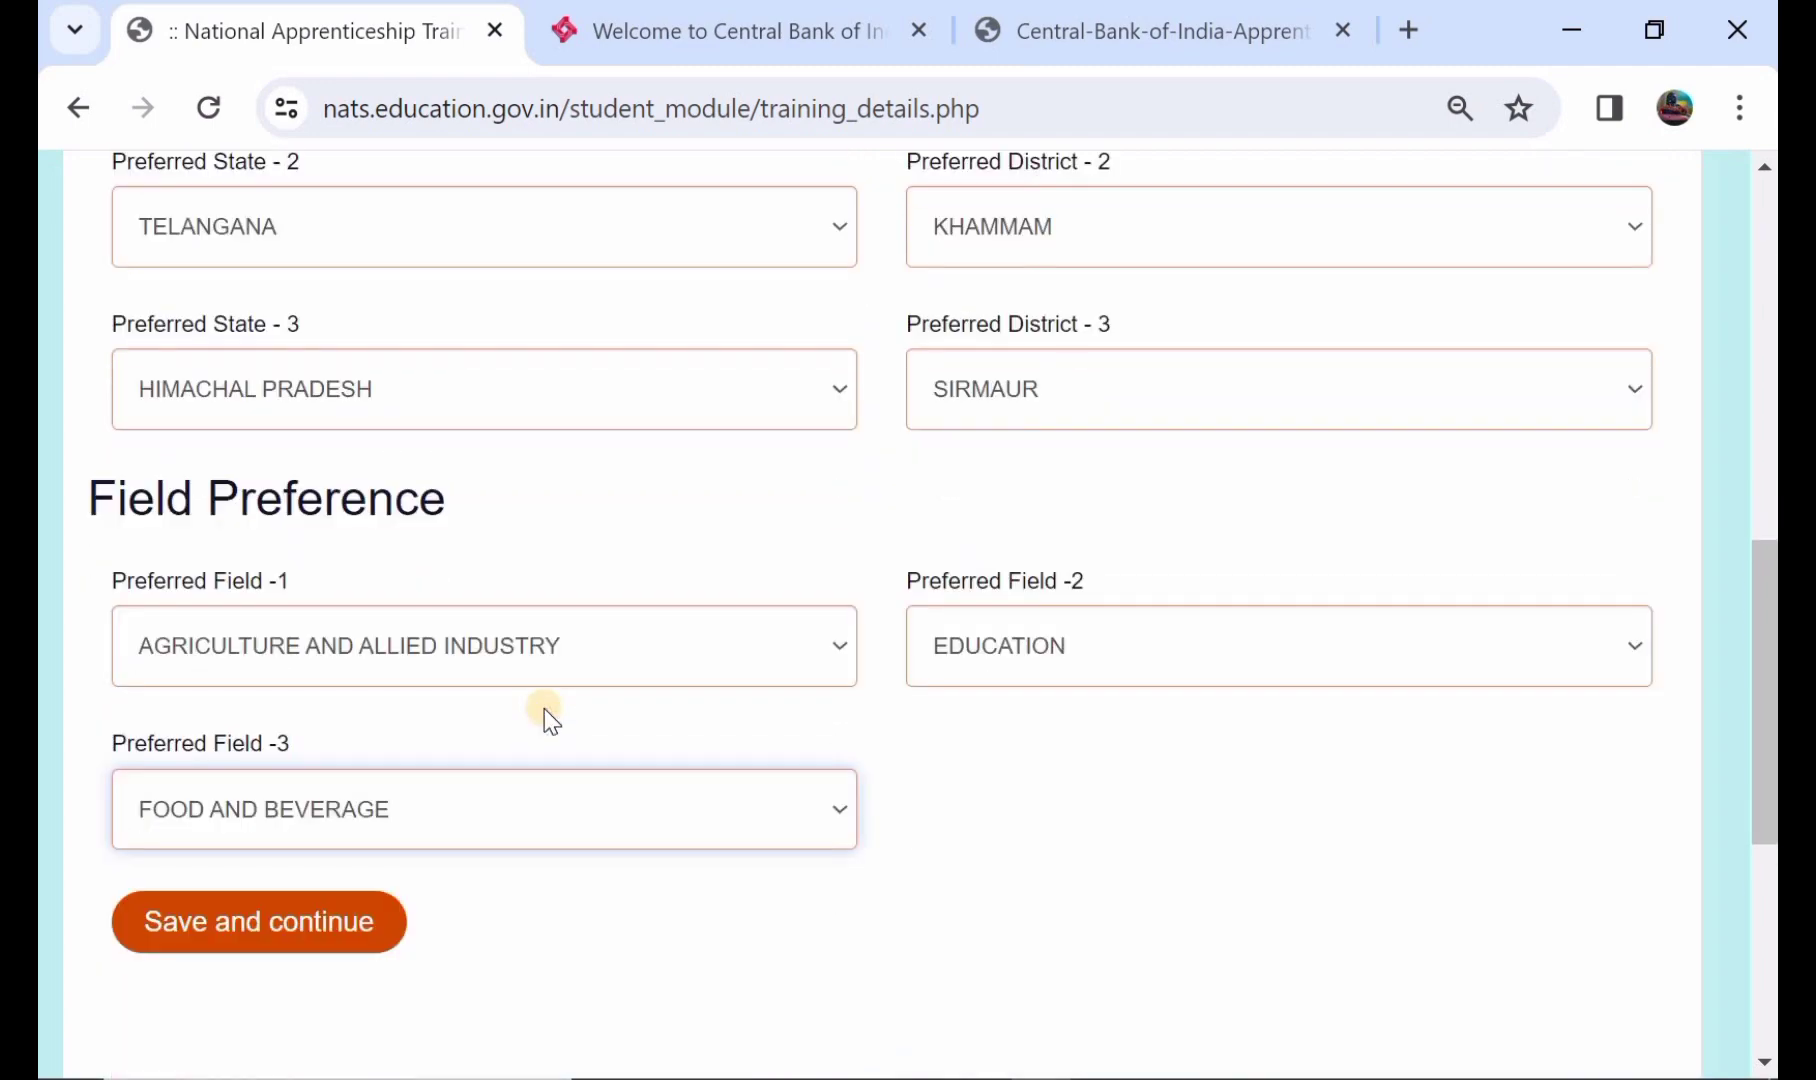
click(244, 890)
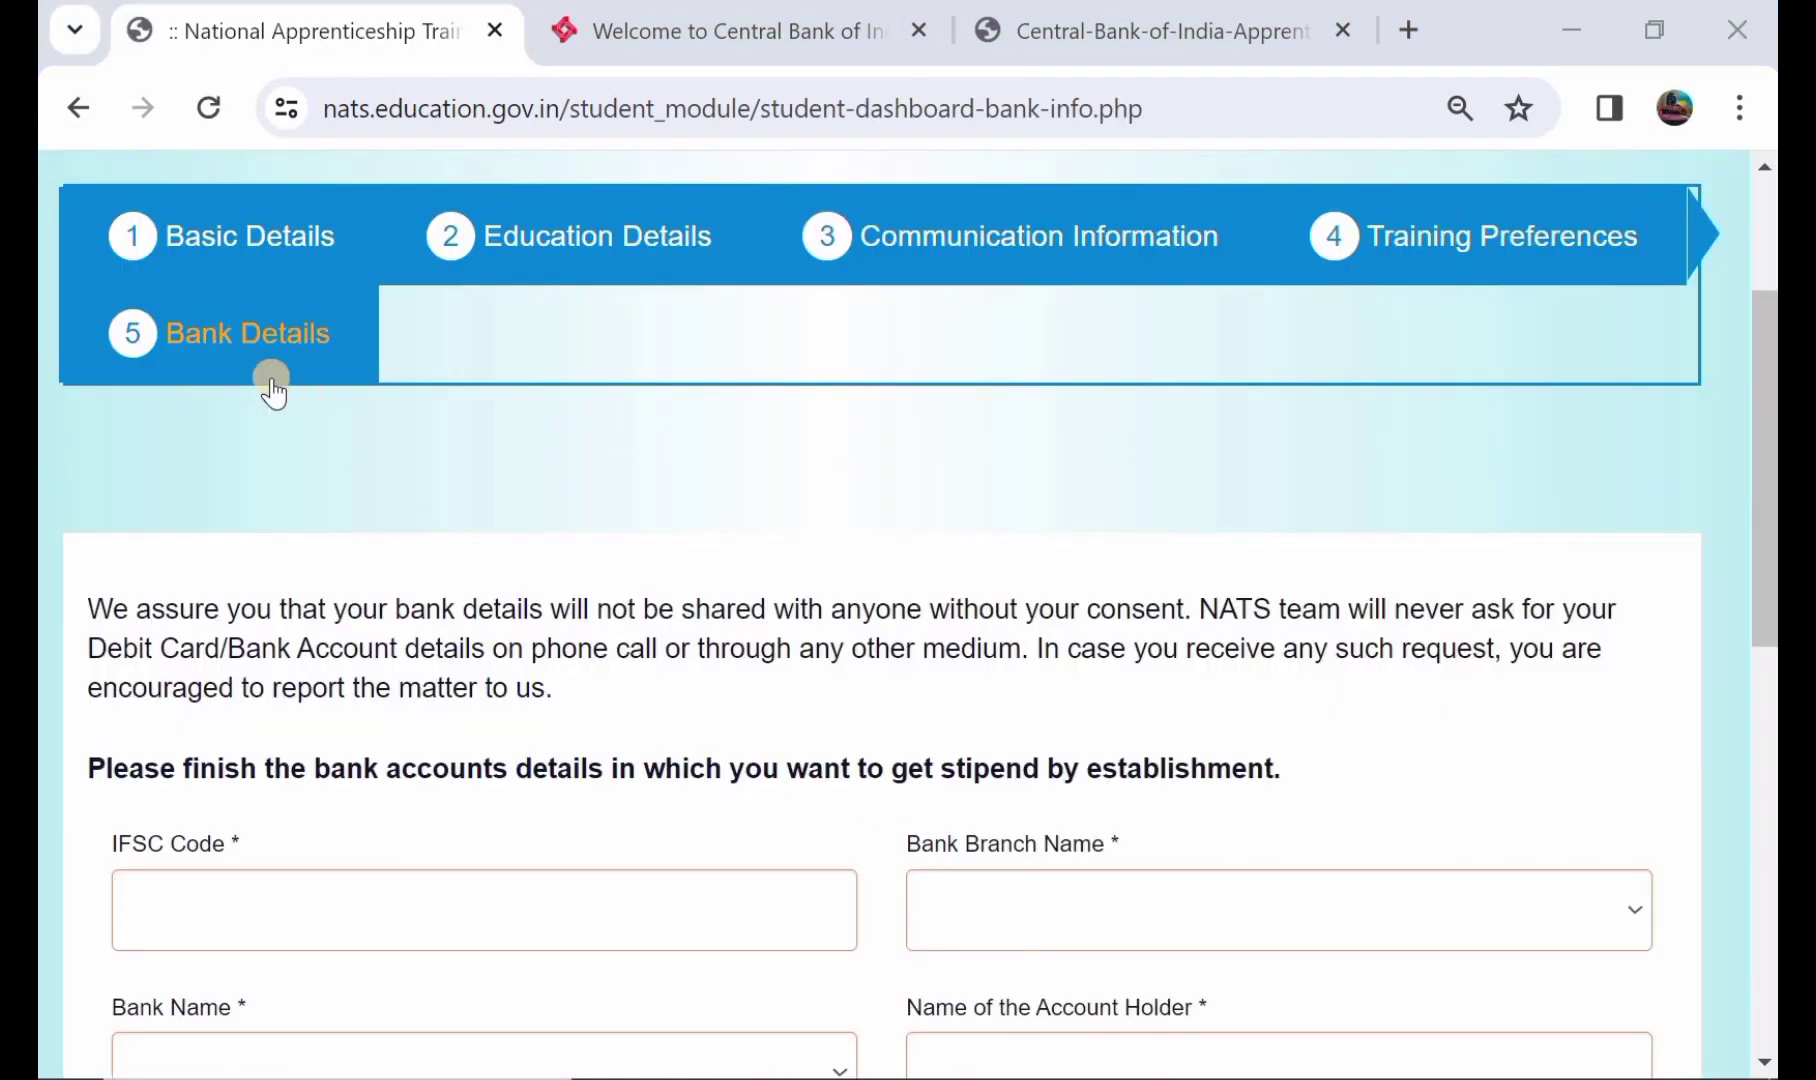
- Enter IFSC code IOBA0000426 (Indian Overseas Bank, Mahbubabad branch) and scroll down to Save and Preview
scroll(507, 797, down, 1)
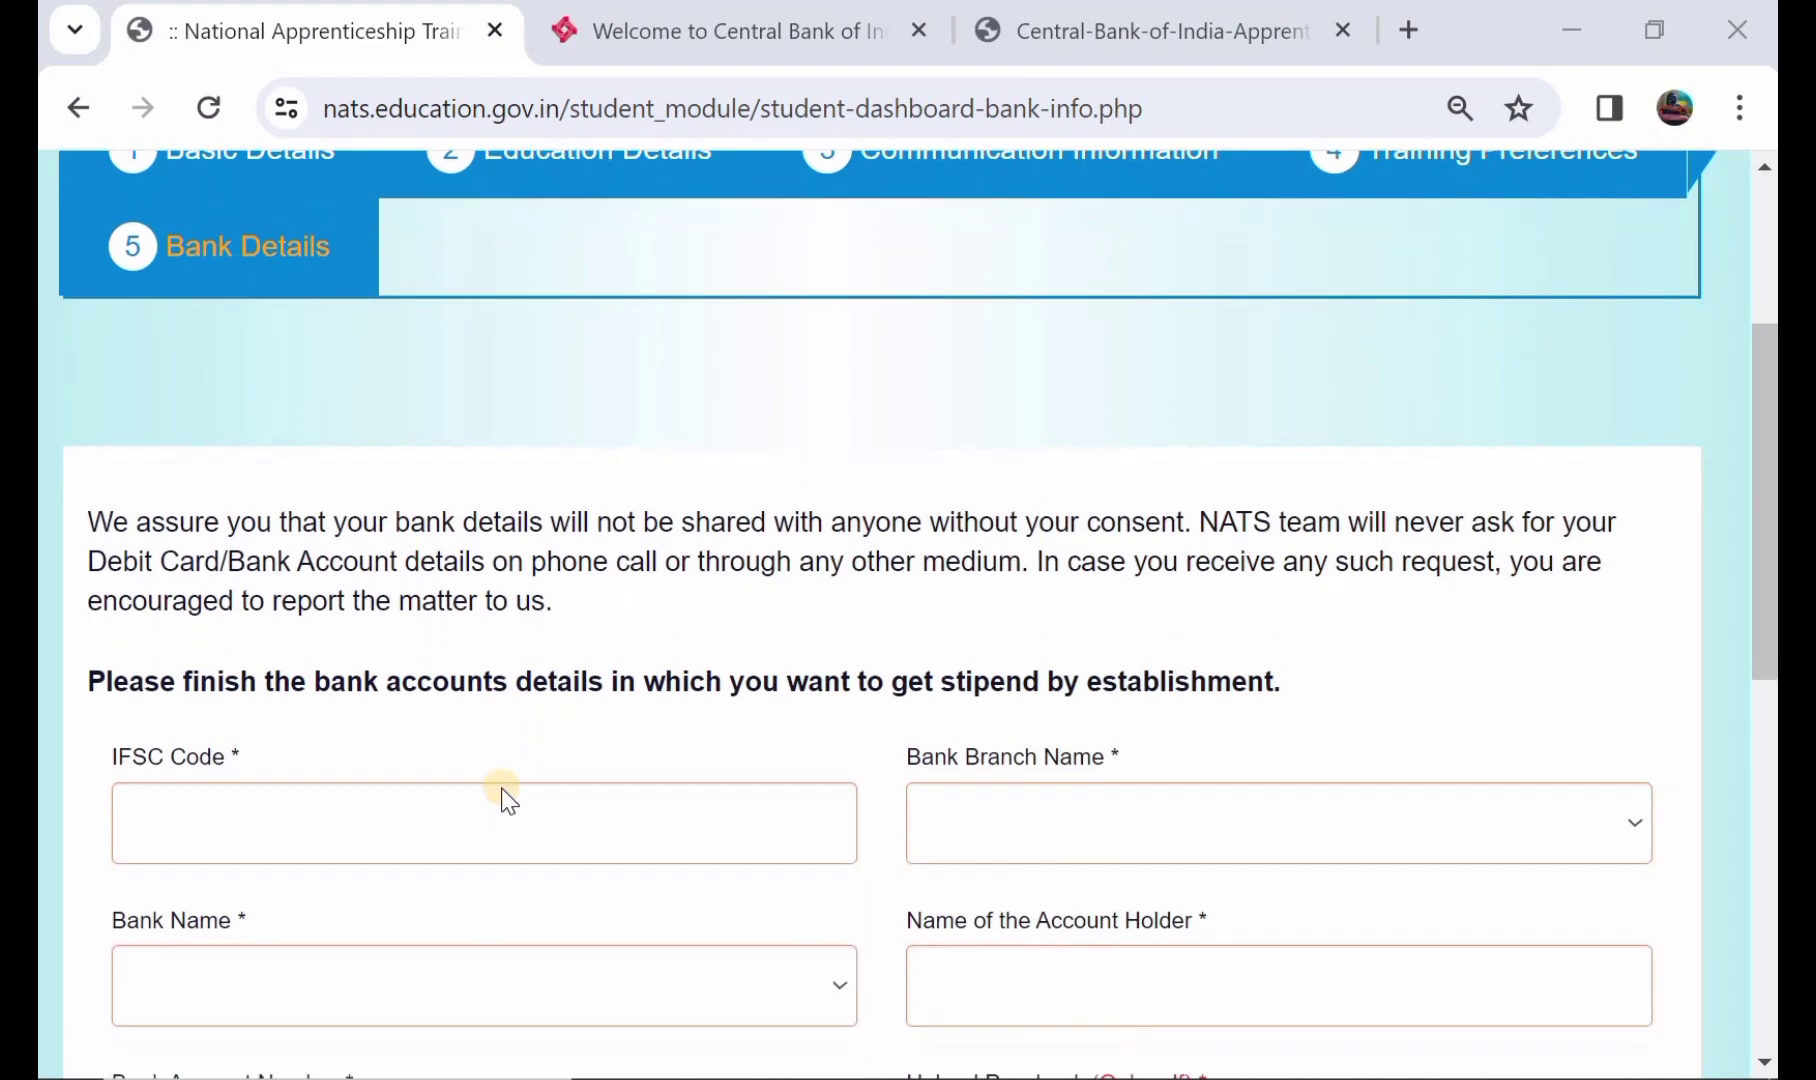
click(360, 842)
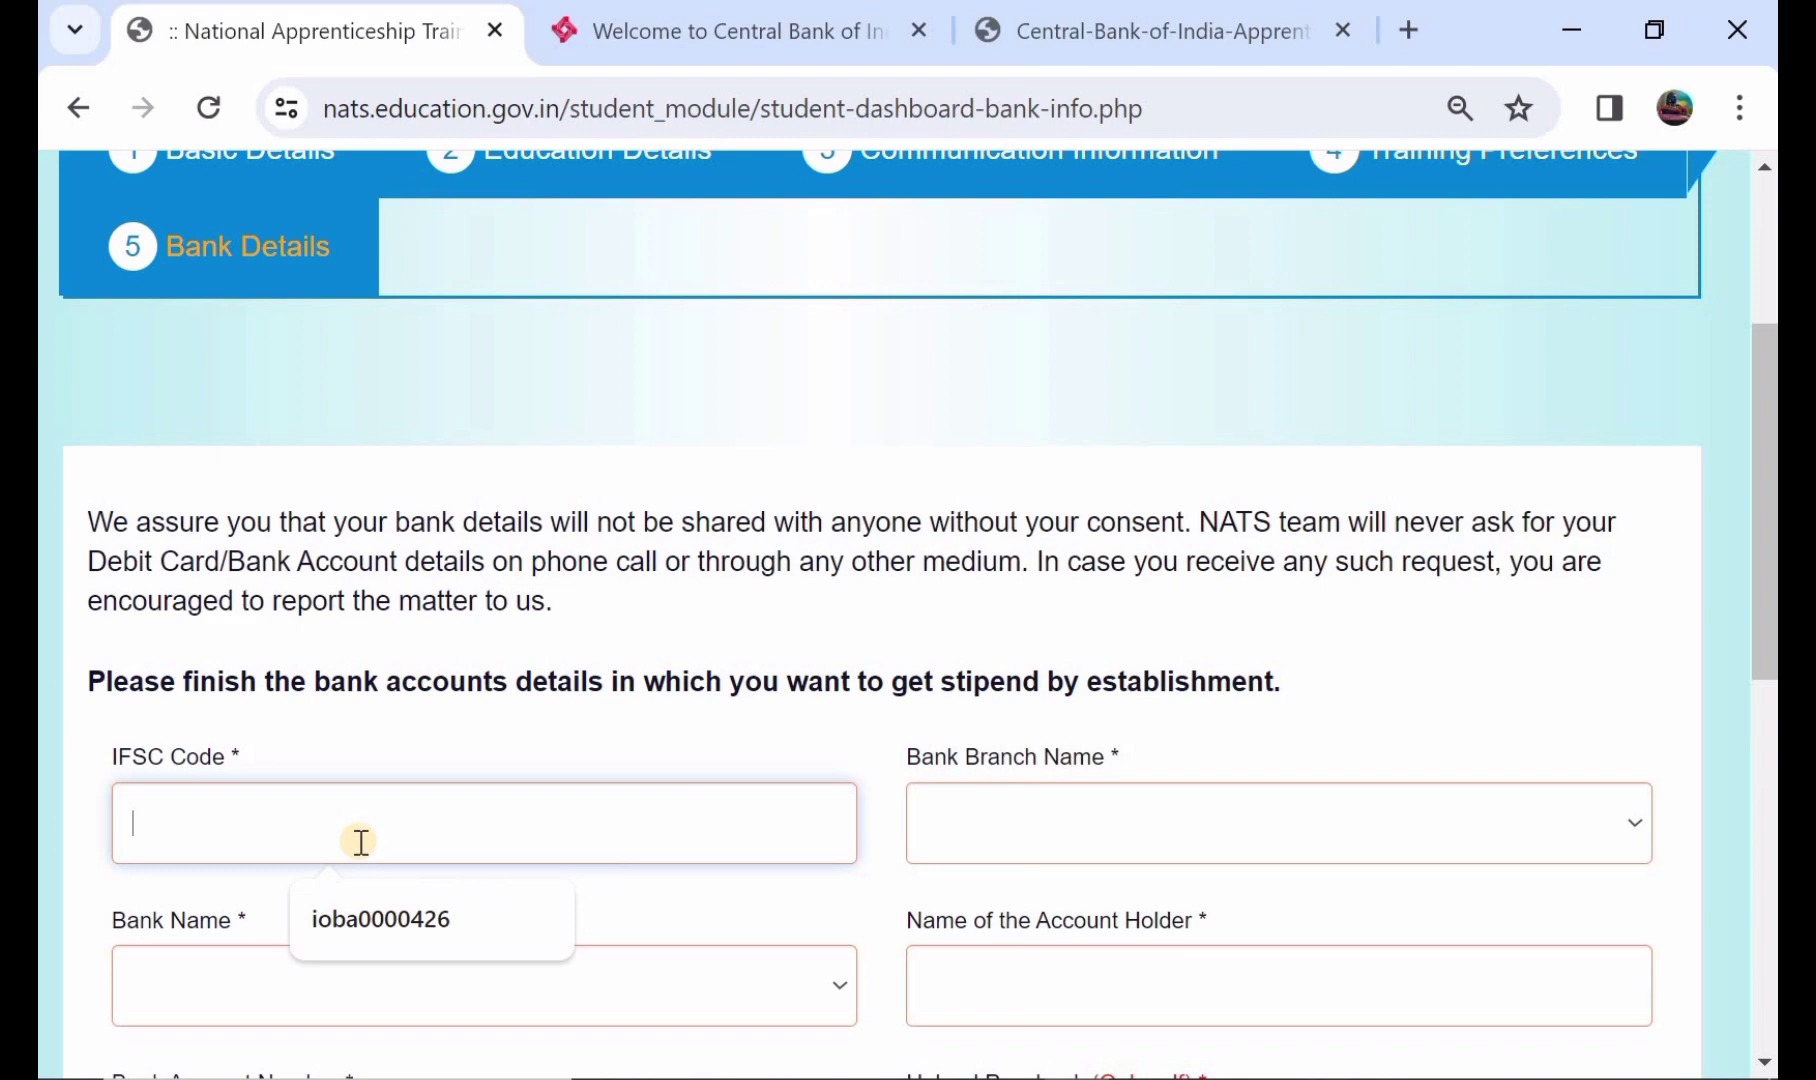
click(403, 922)
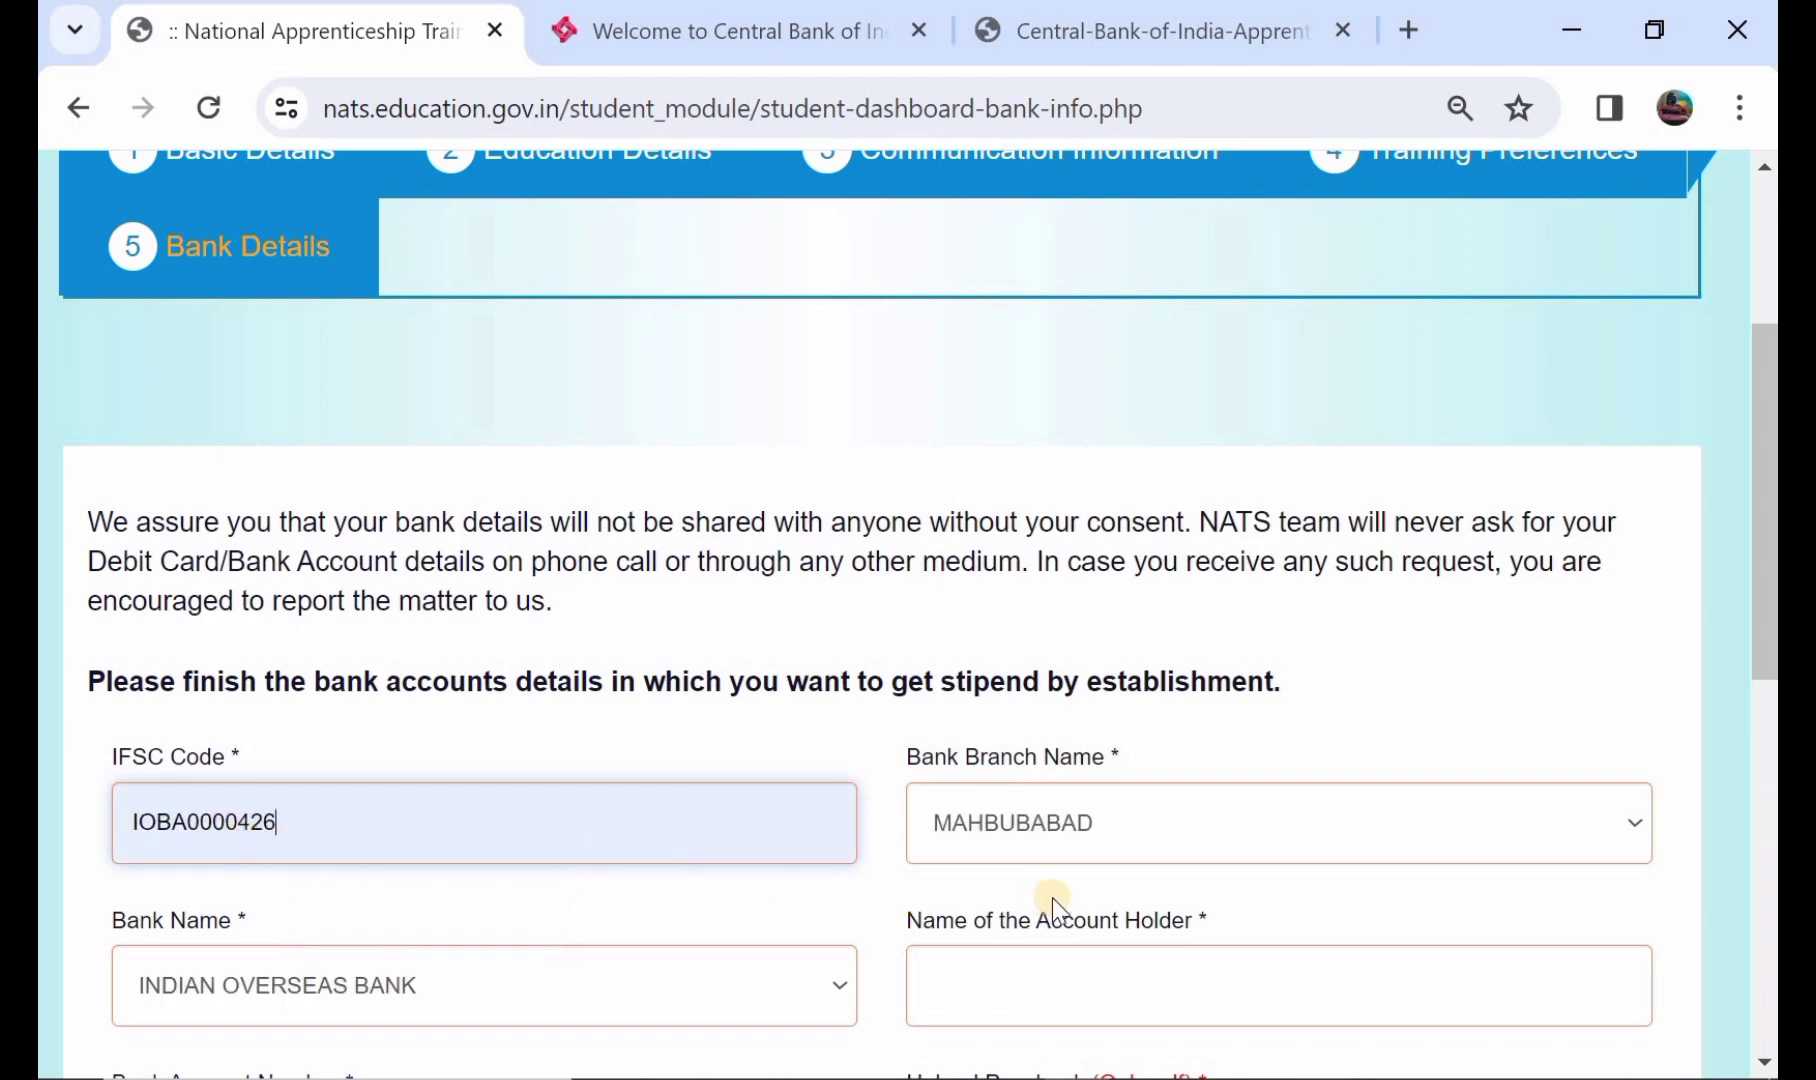
scroll(1094, 855, down, 1)
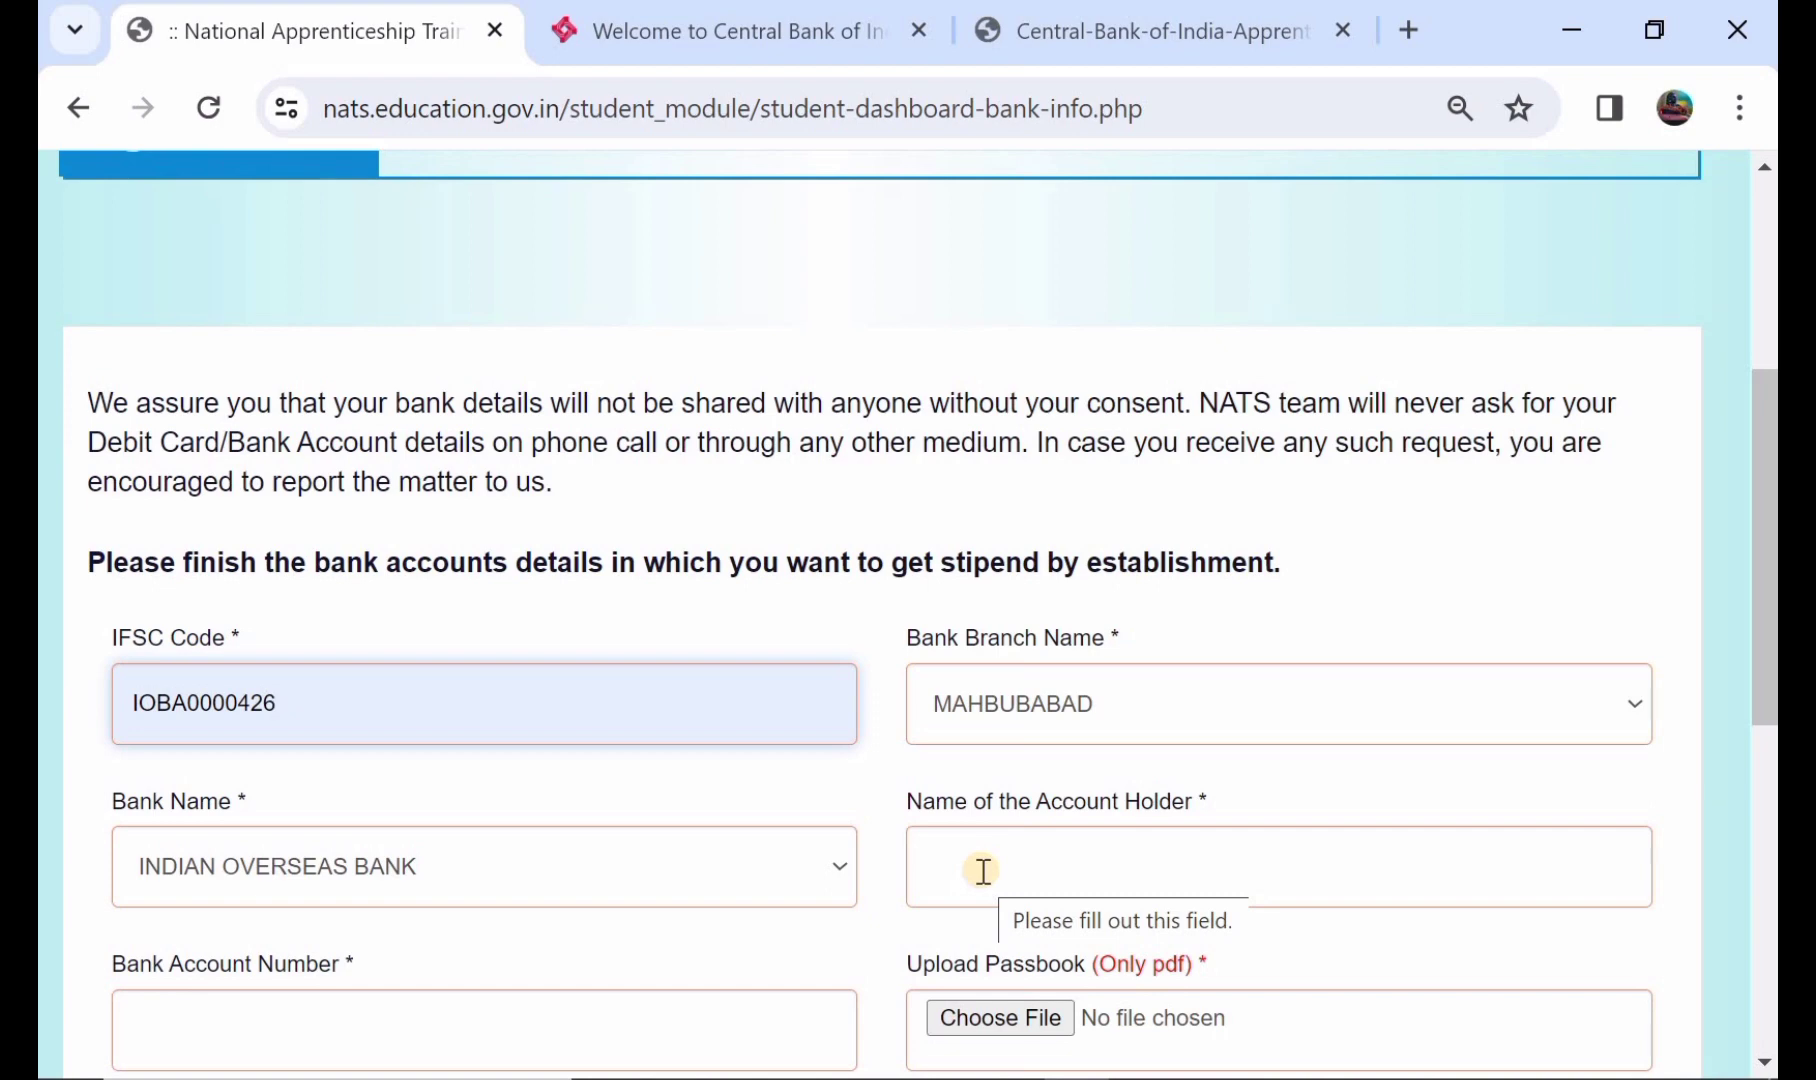
scroll(983, 870, down, 1)
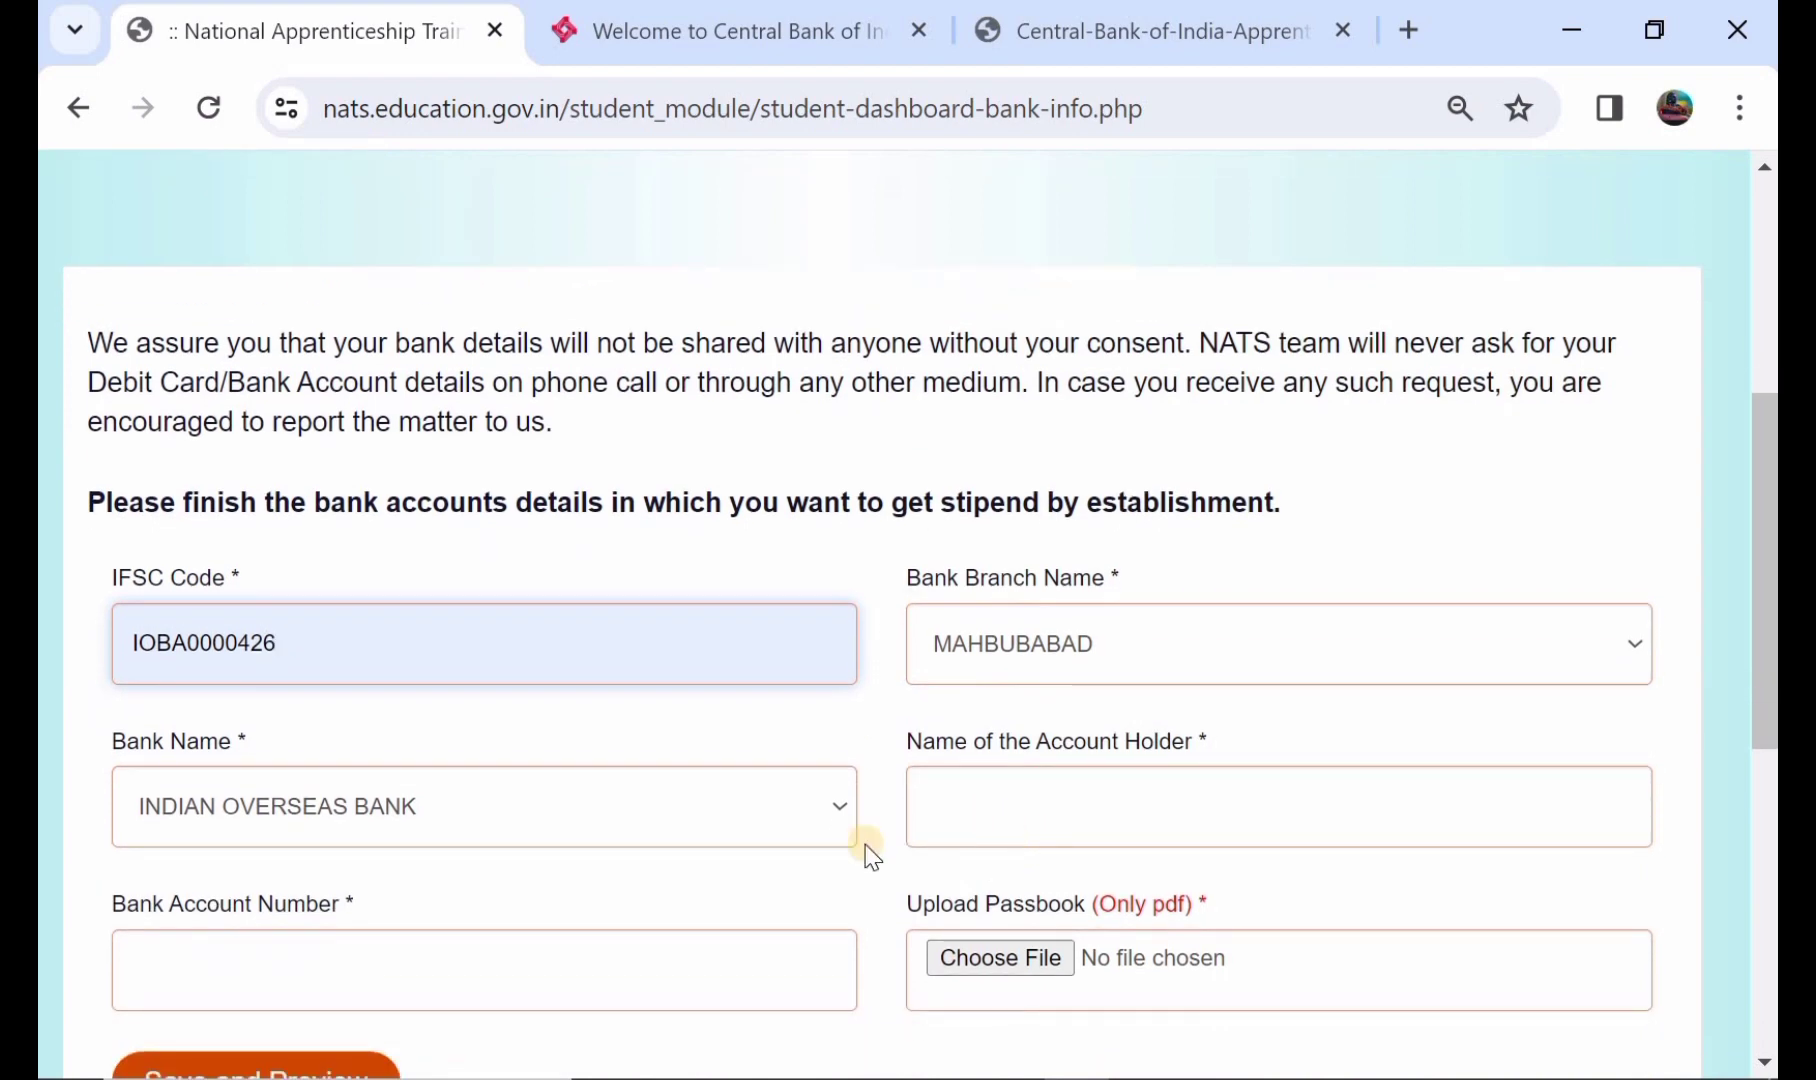
scroll(555, 917, down, 2)
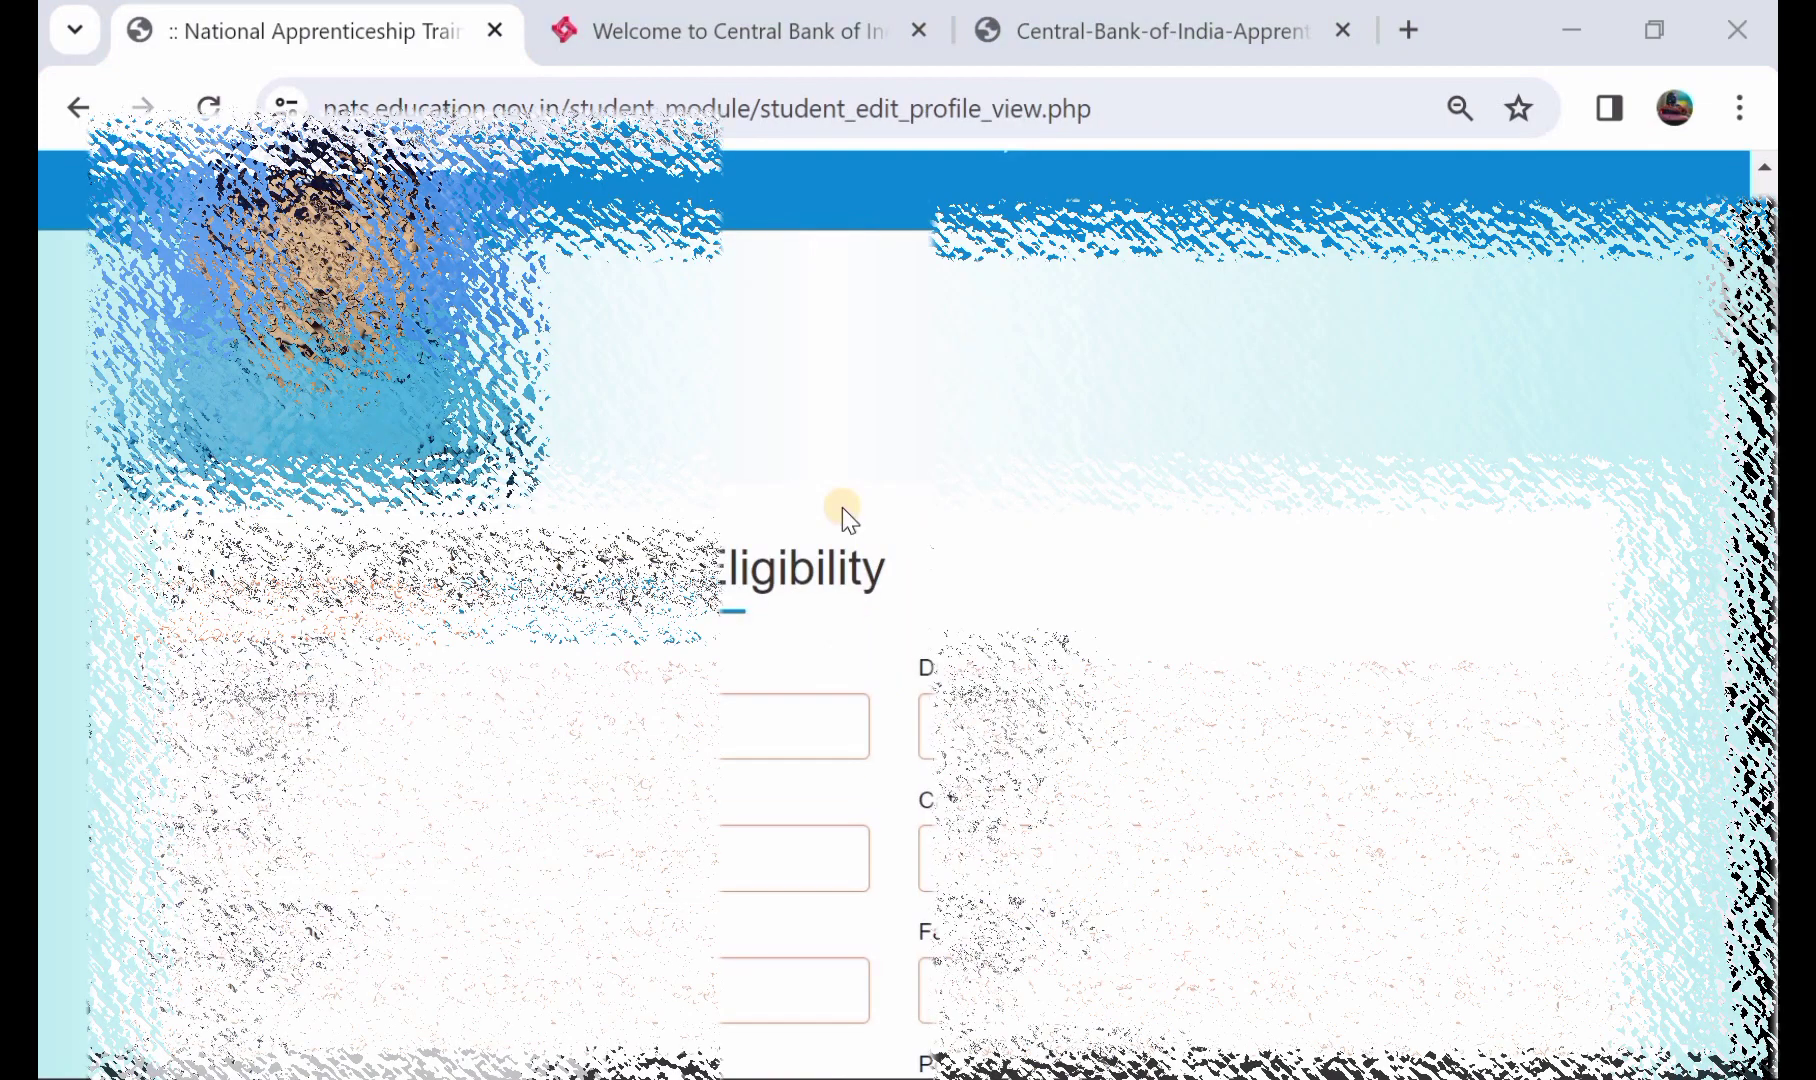
- Scroll through the eligibility, education and address sections down to the declaration and Final Submit
scroll(841, 506, down, 2)
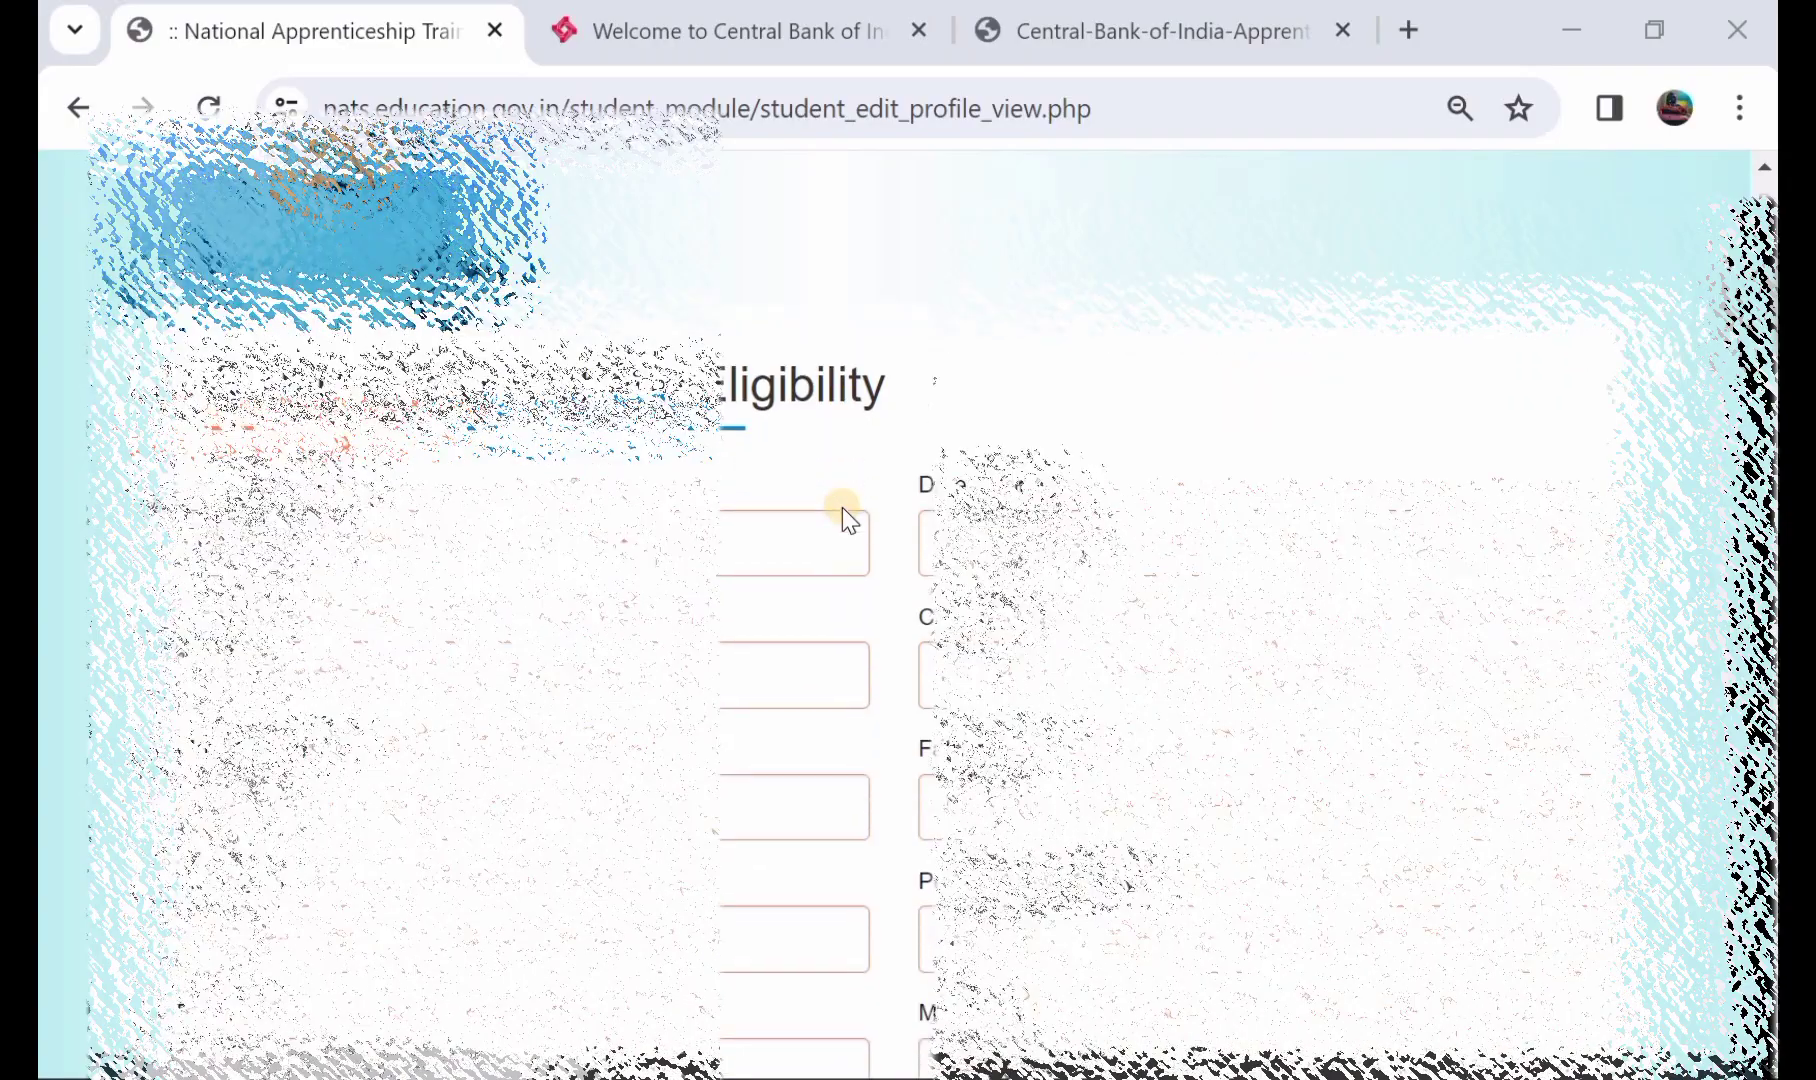
scroll(841, 506, down, 4)
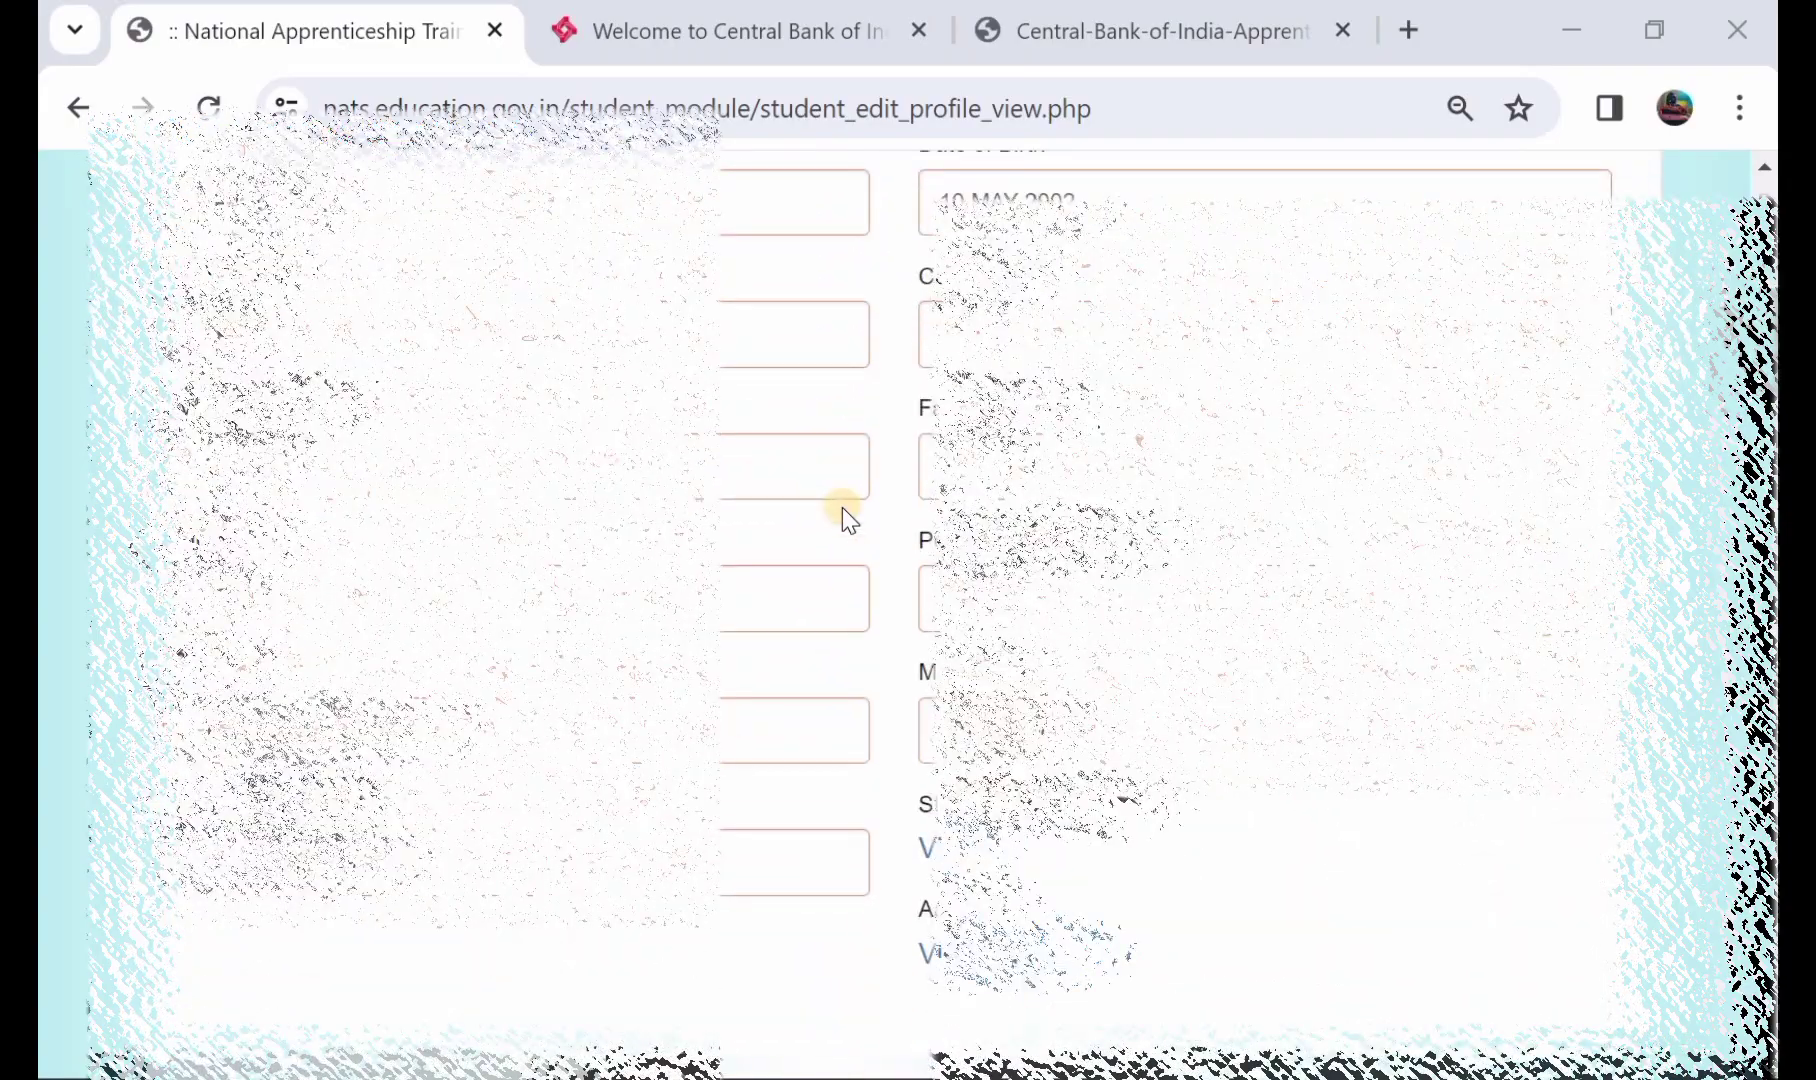
scroll(841, 506, down, 6)
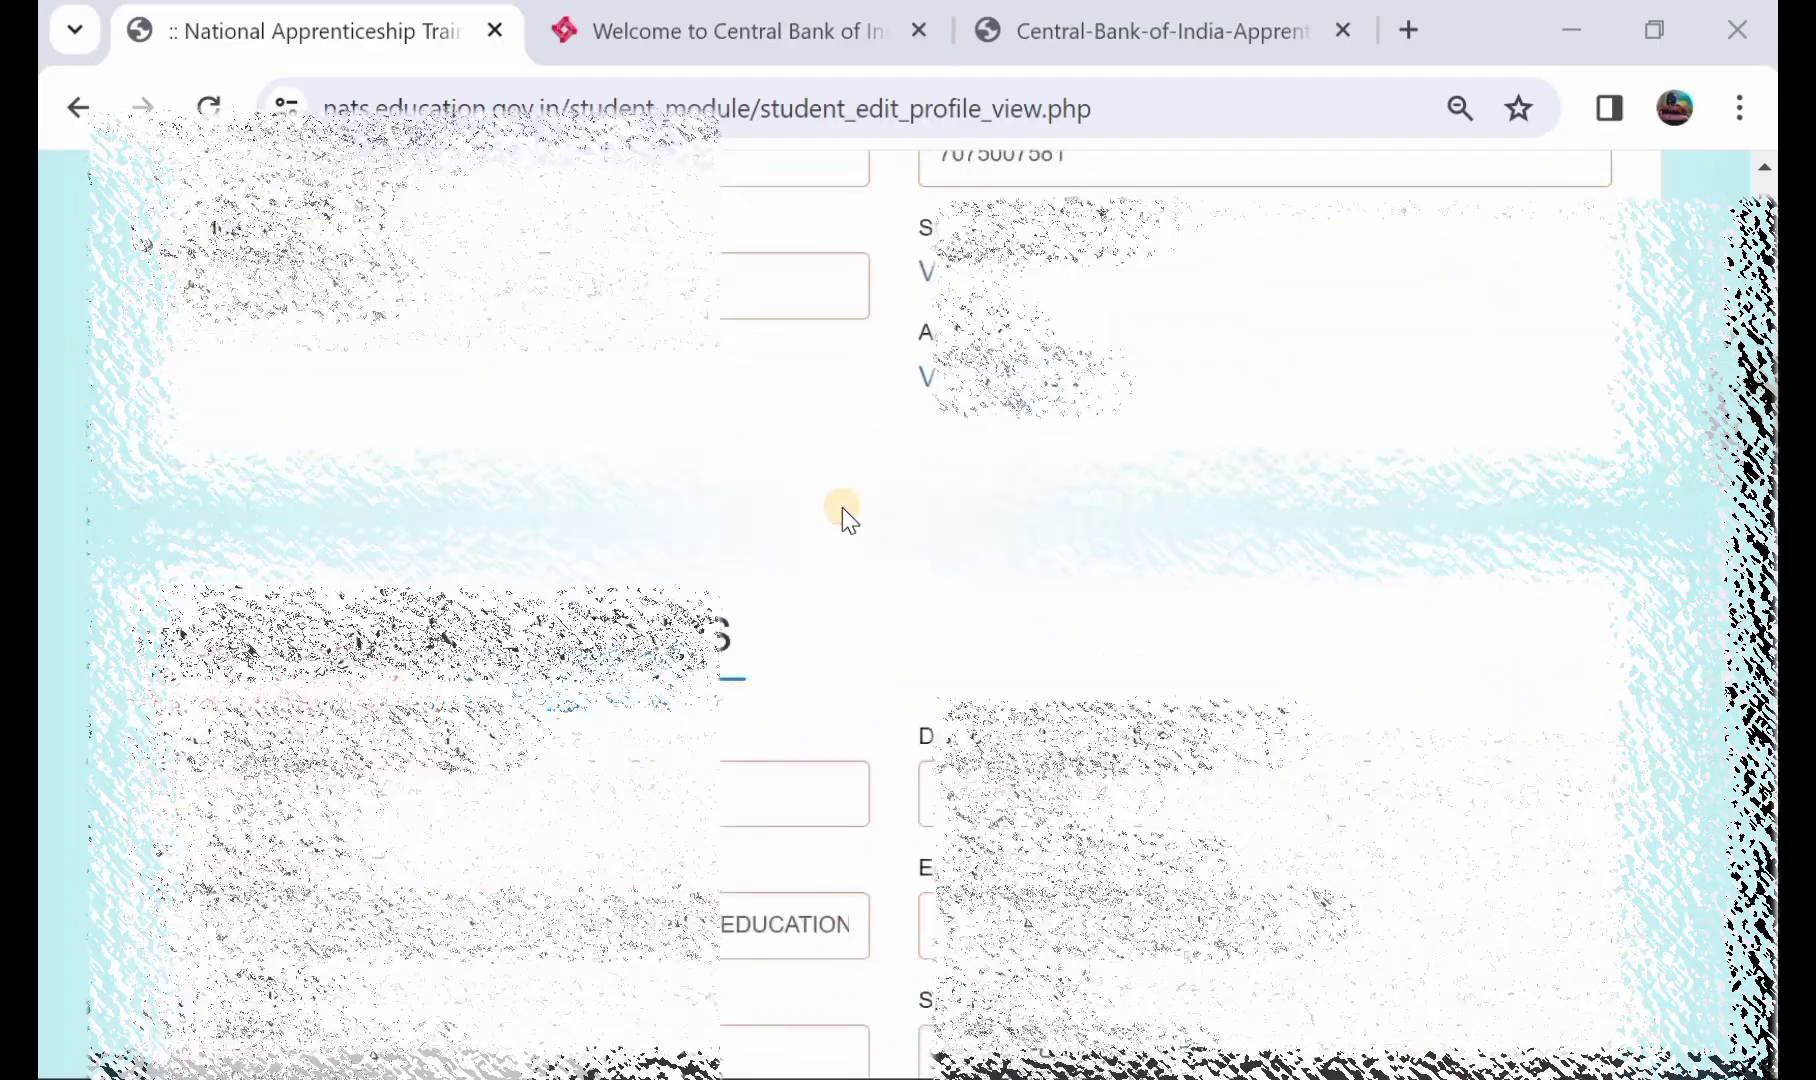
scroll(841, 506, down, 6)
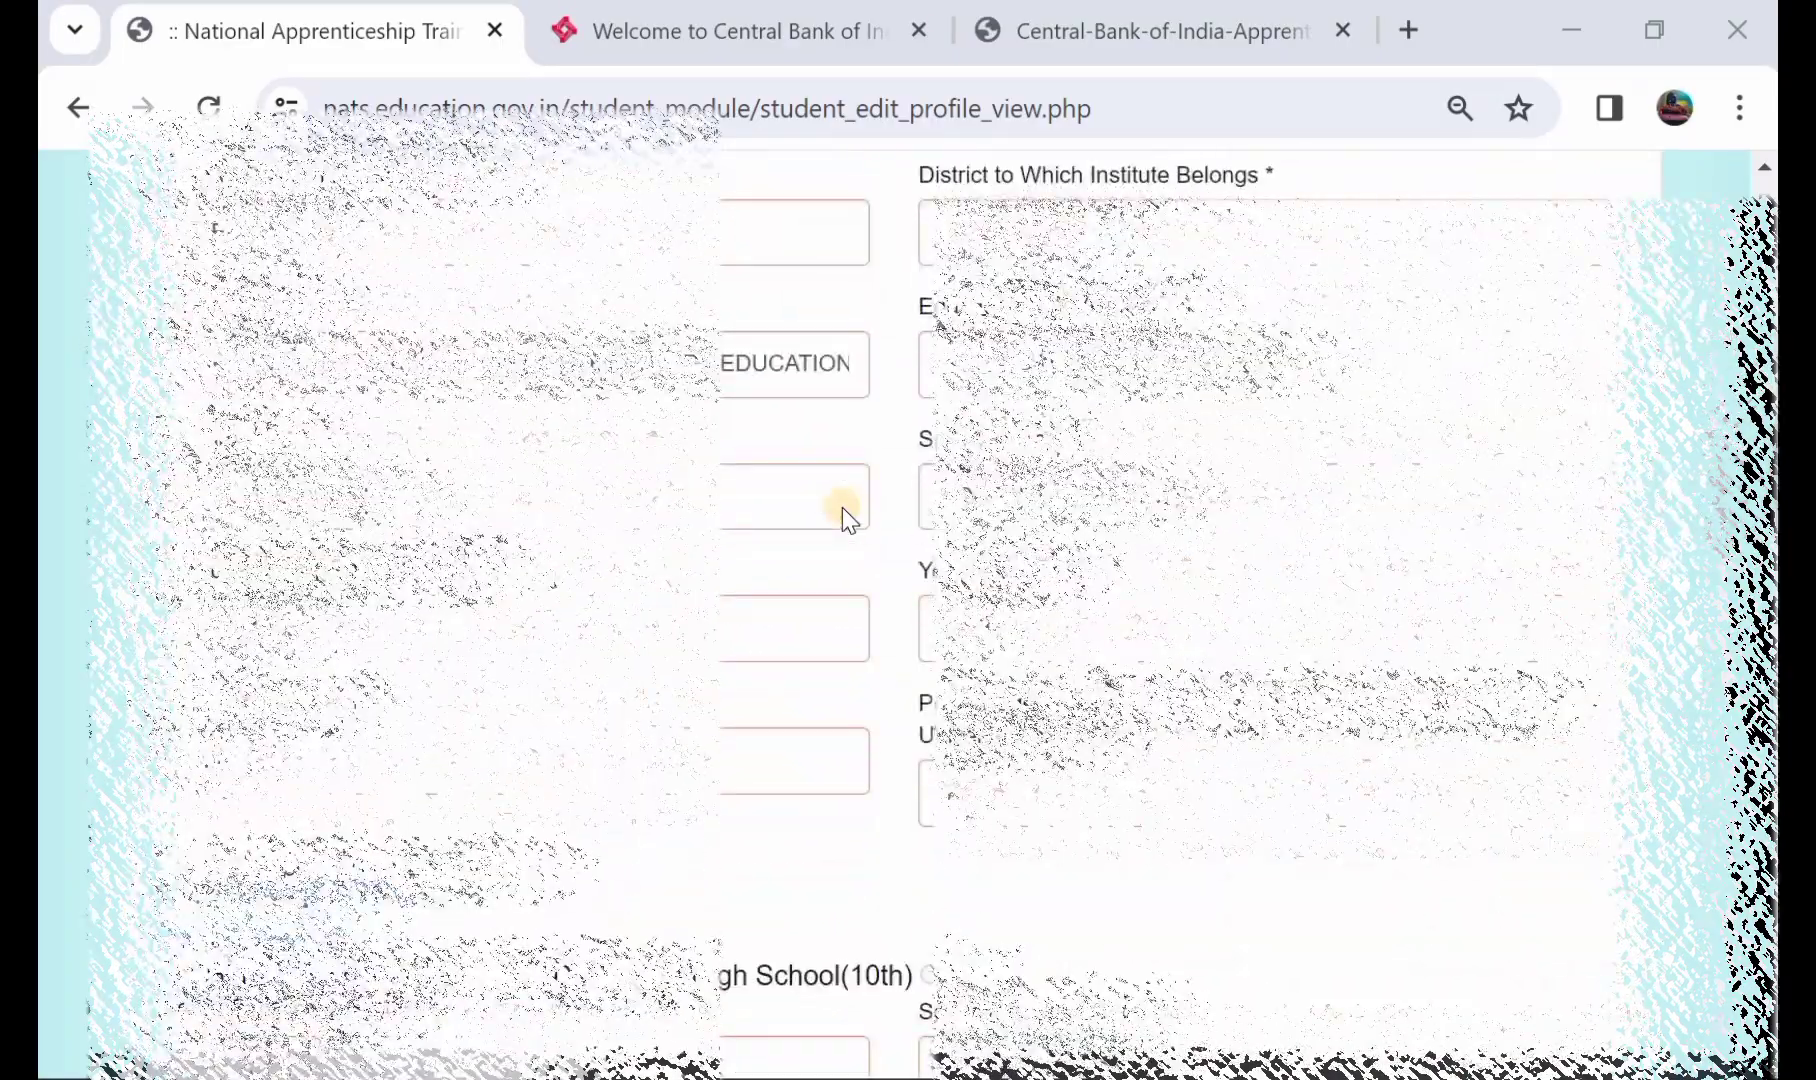
scroll(841, 506, down, 6)
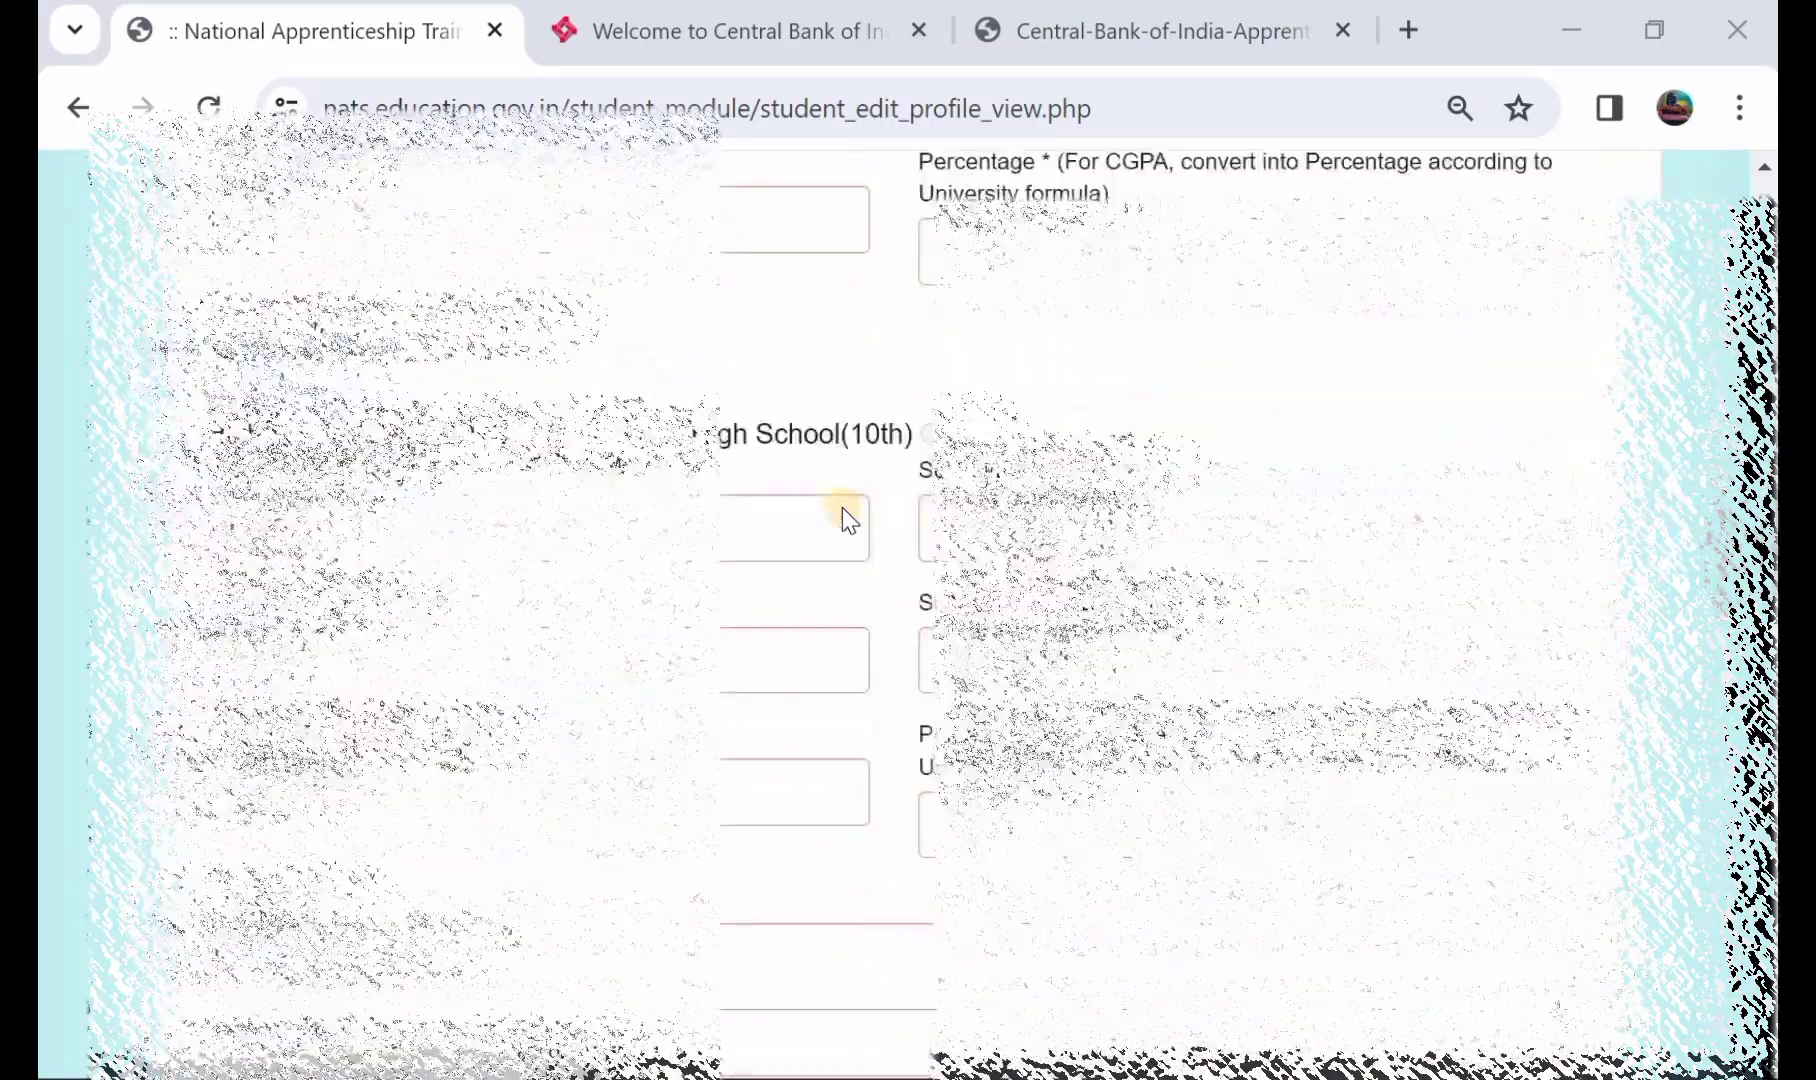
scroll(841, 506, down, 2)
scroll(841, 506, down, 4)
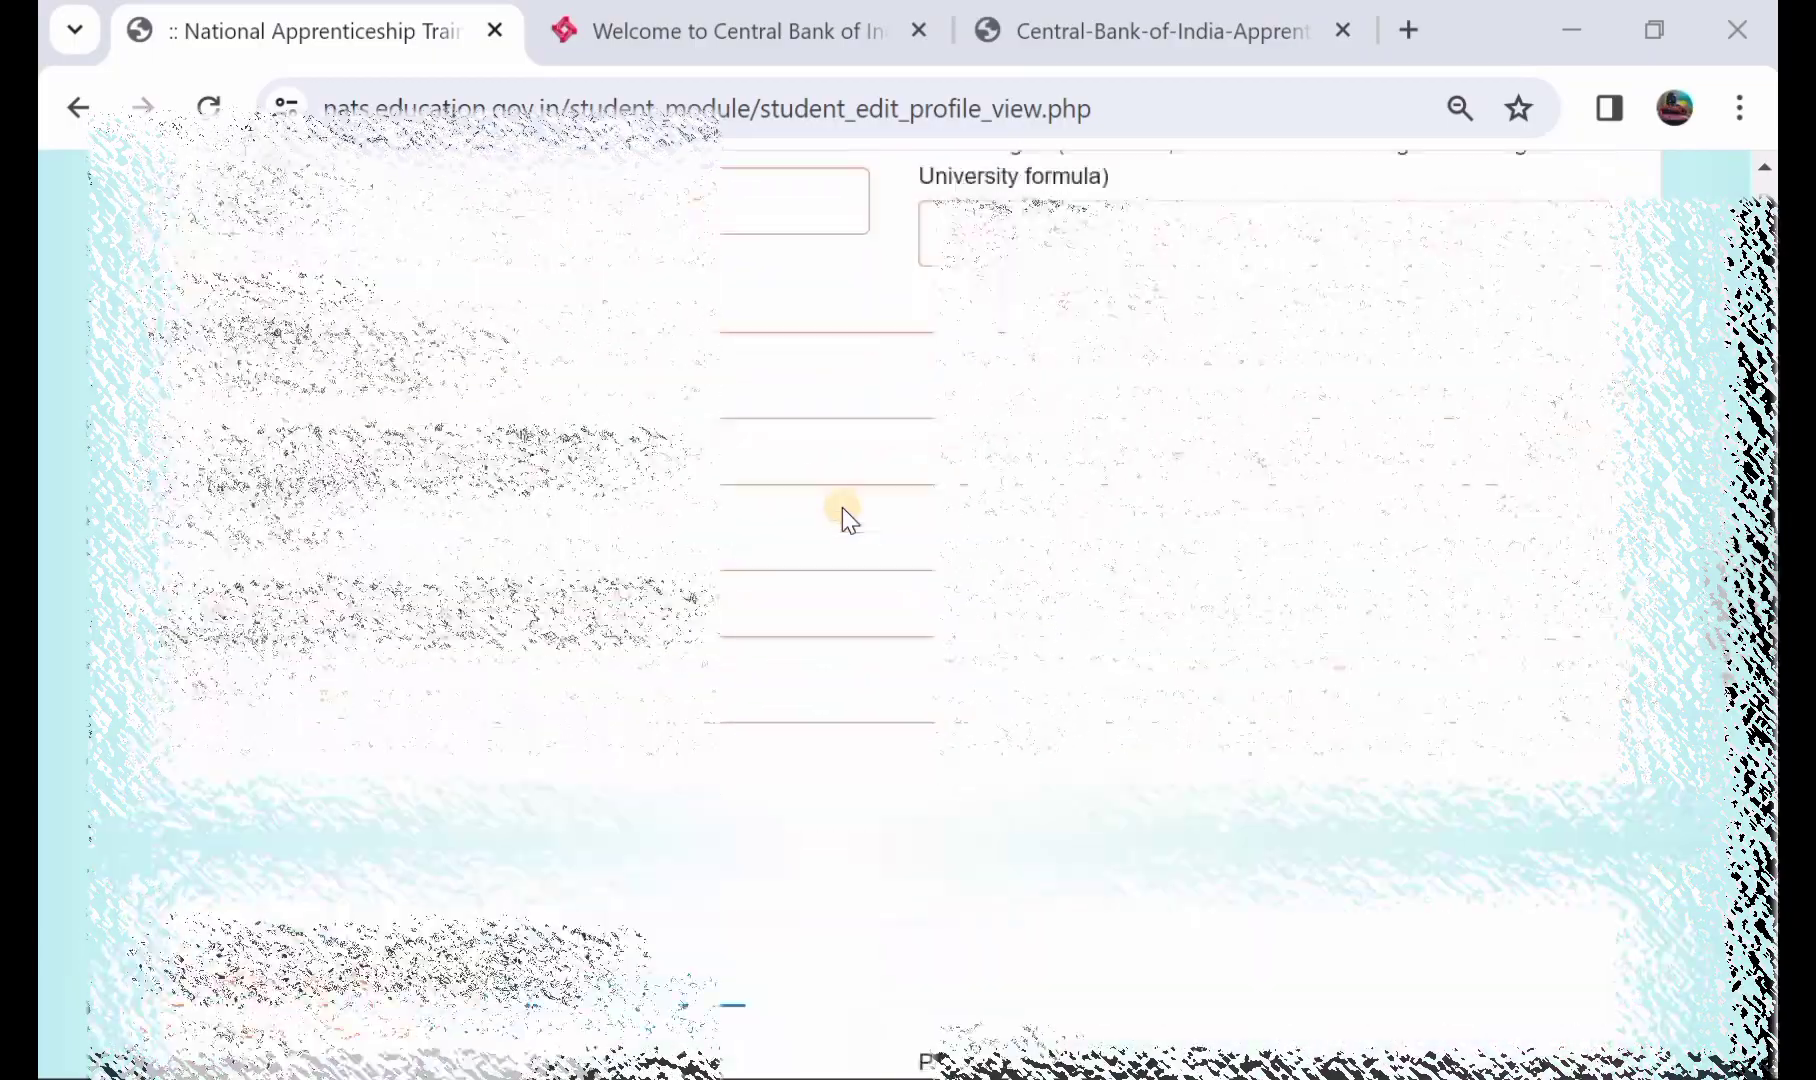
scroll(841, 506, down, 3)
scroll(841, 506, up, 3)
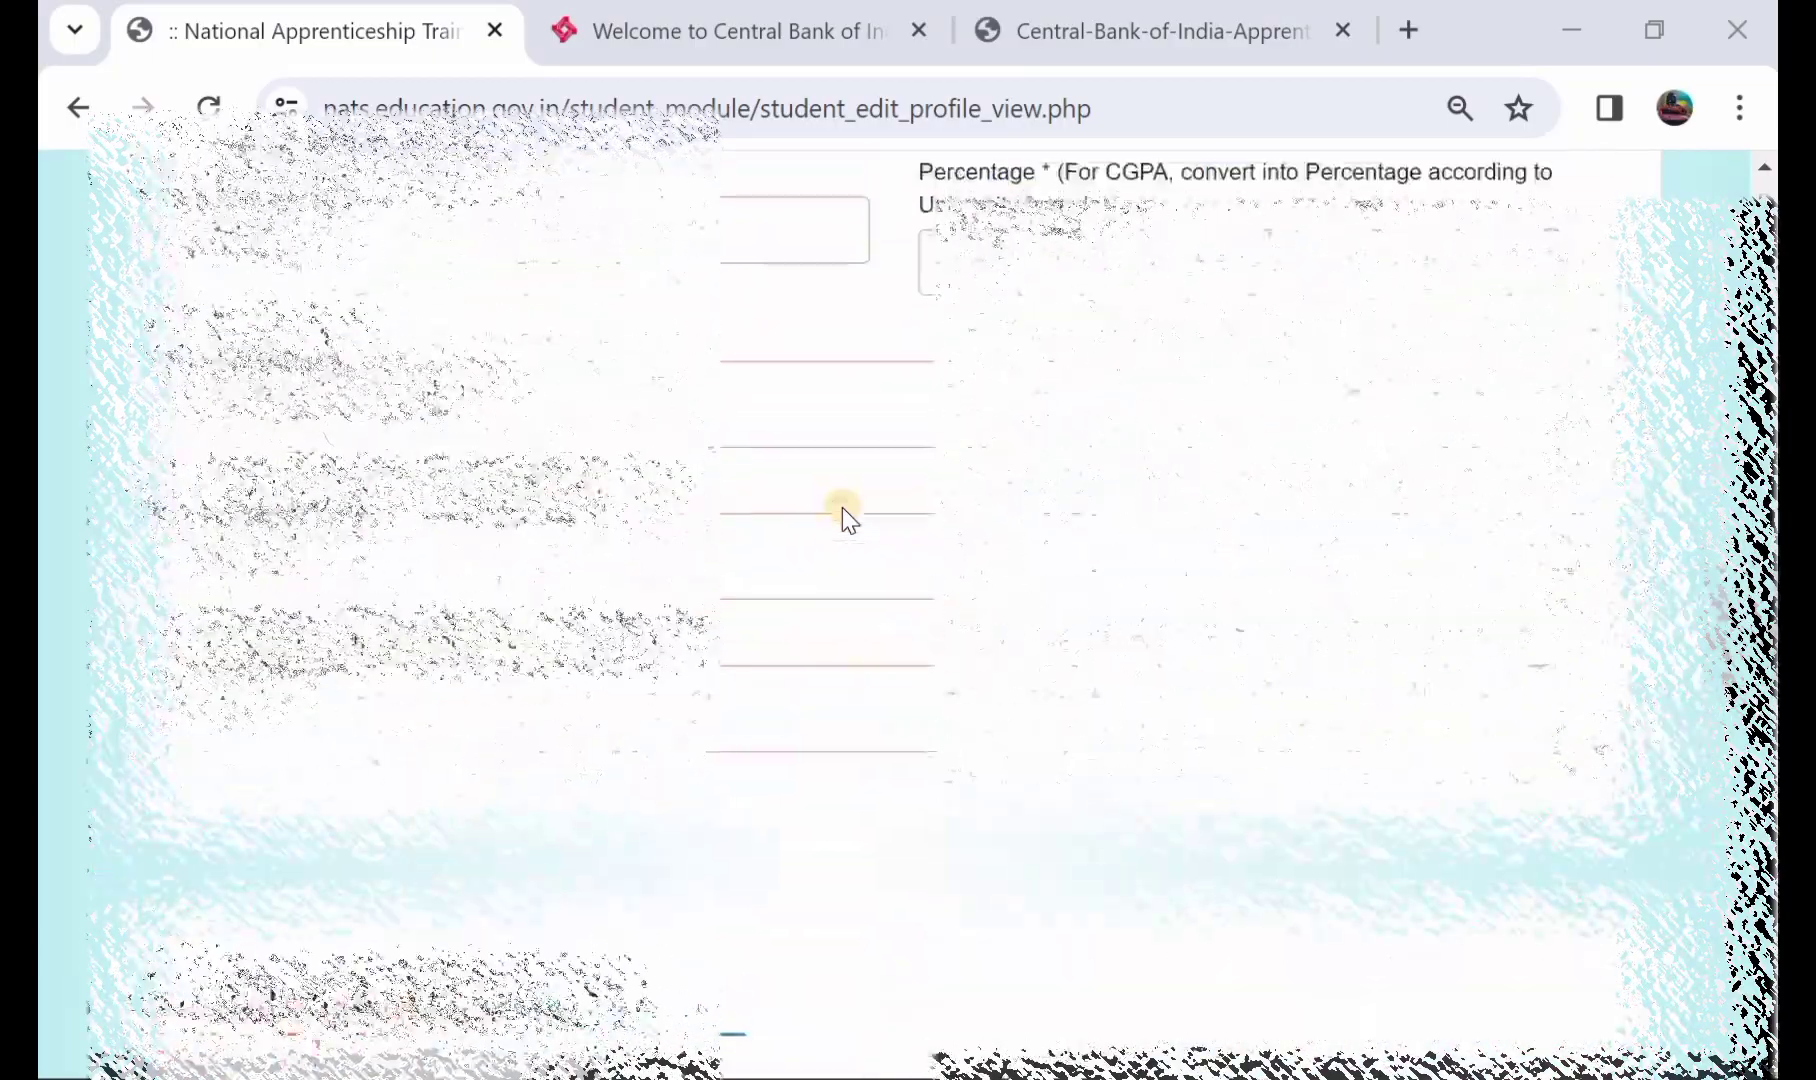
scroll(841, 506, down, 14)
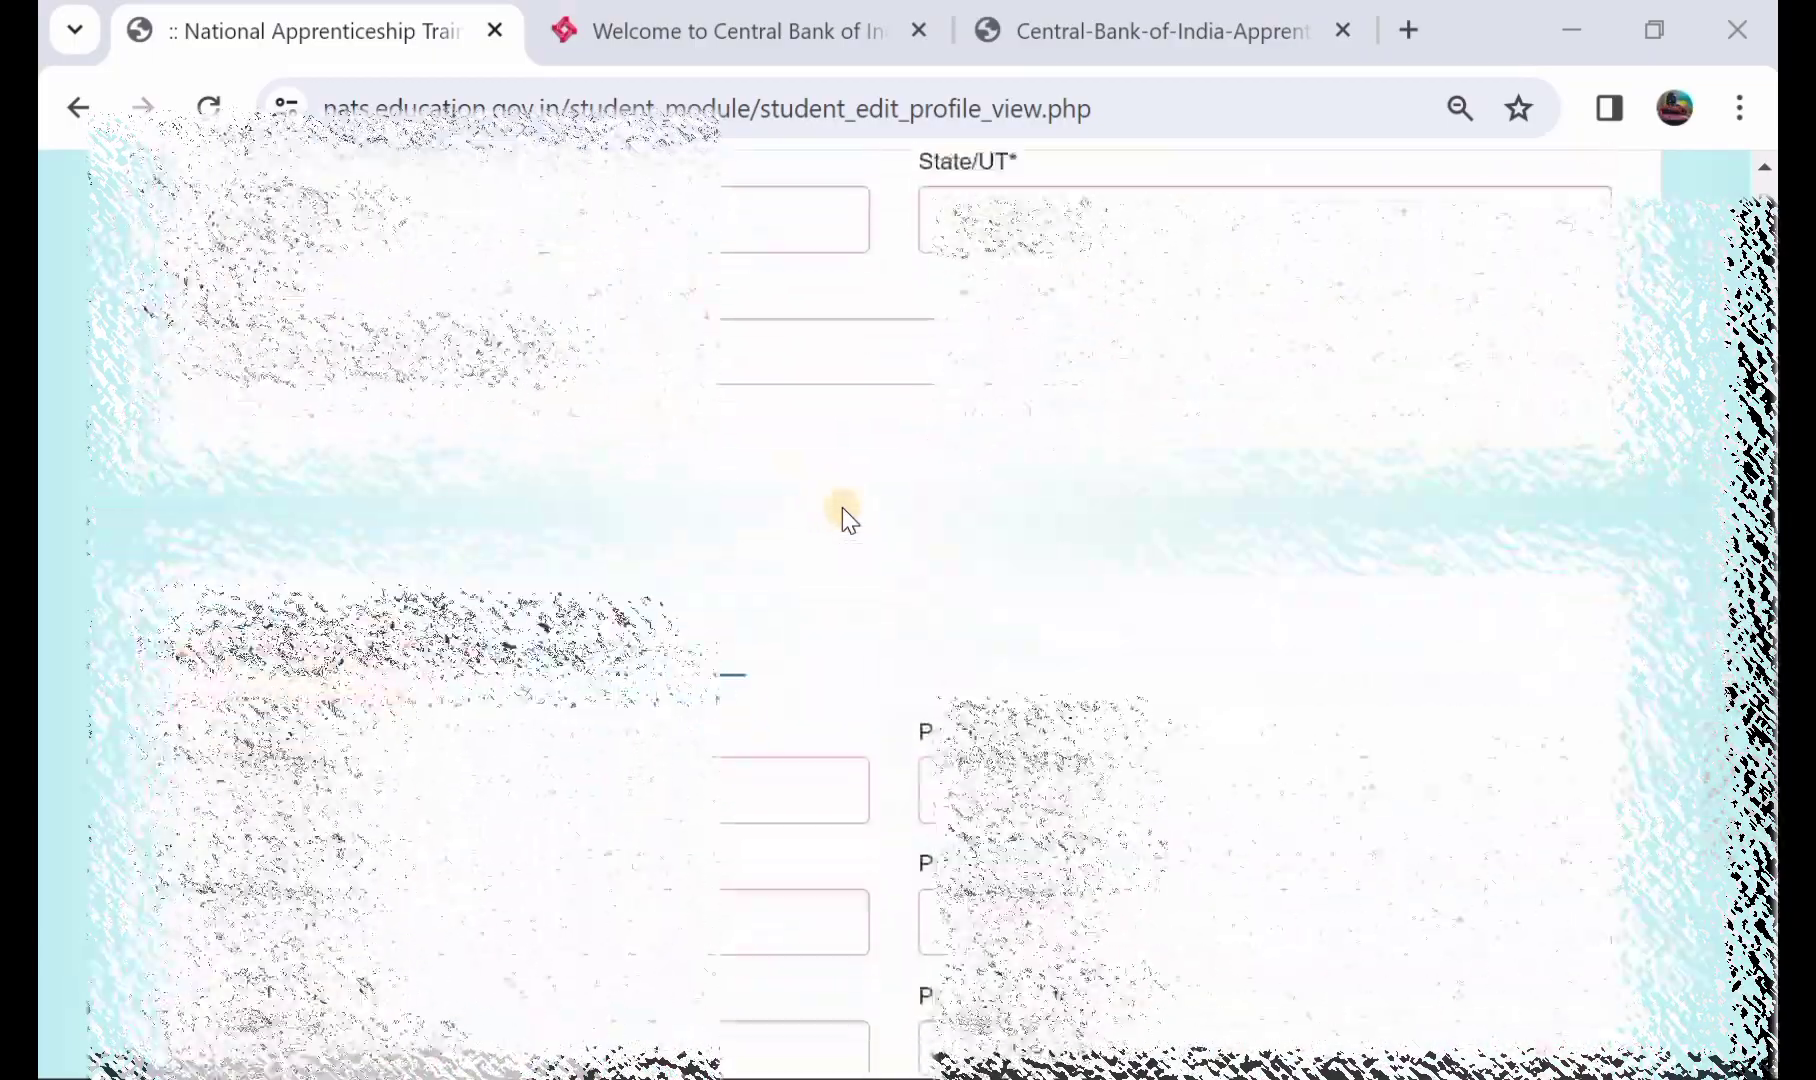
scroll(841, 506, down, 12)
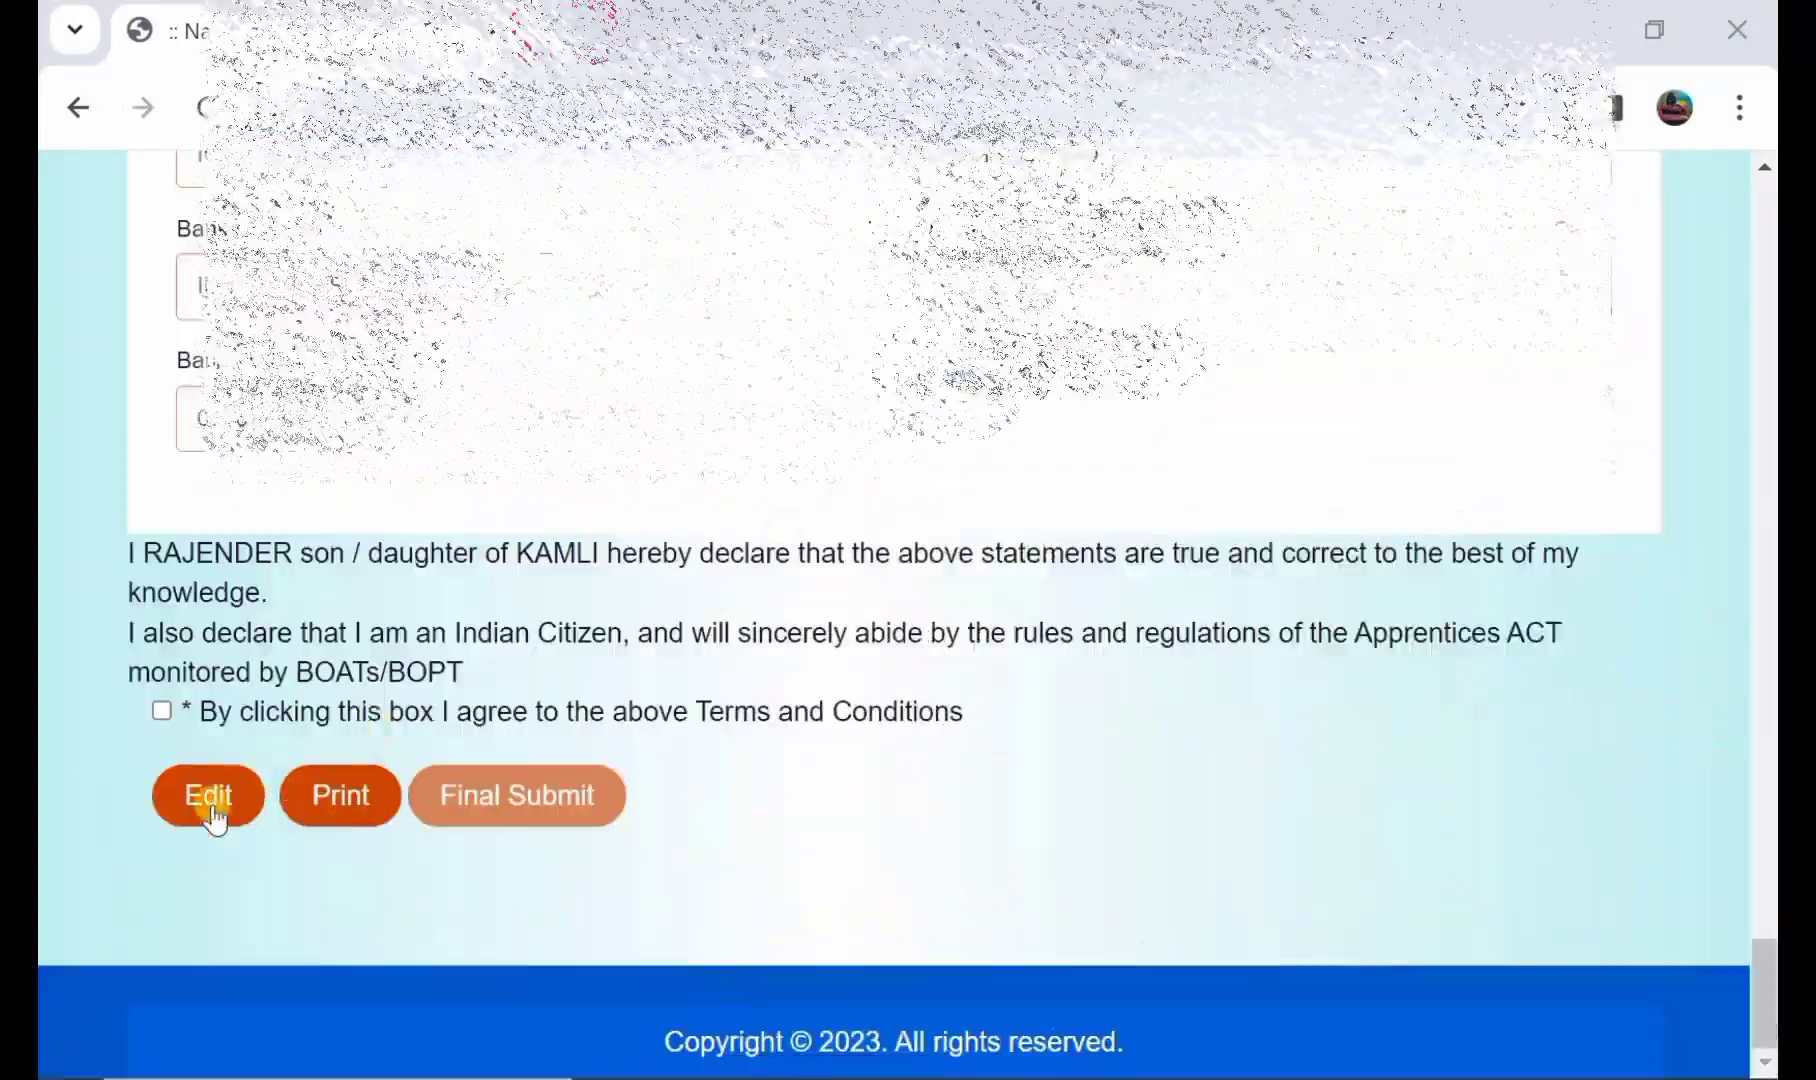
- Tick 'I agree to the above Terms and Conditions' and confirm Final Submit of the profile
click(210, 800)
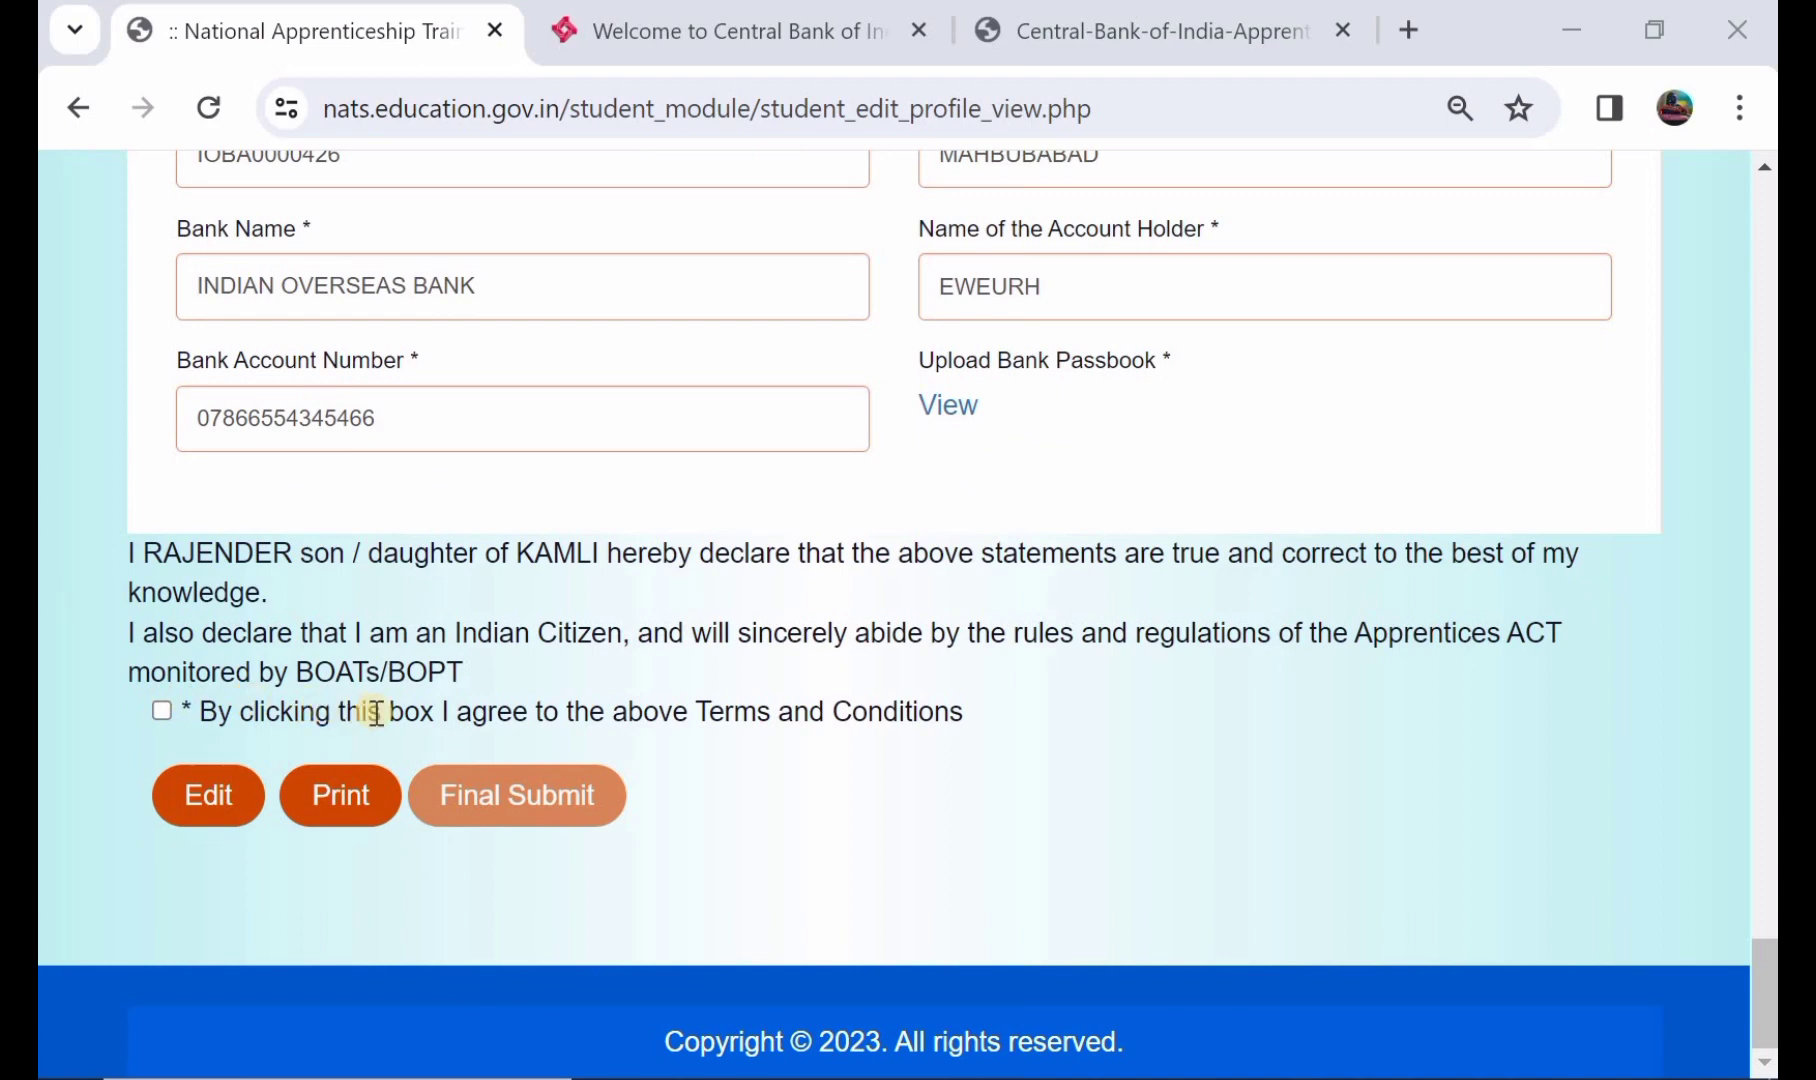
click(160, 714)
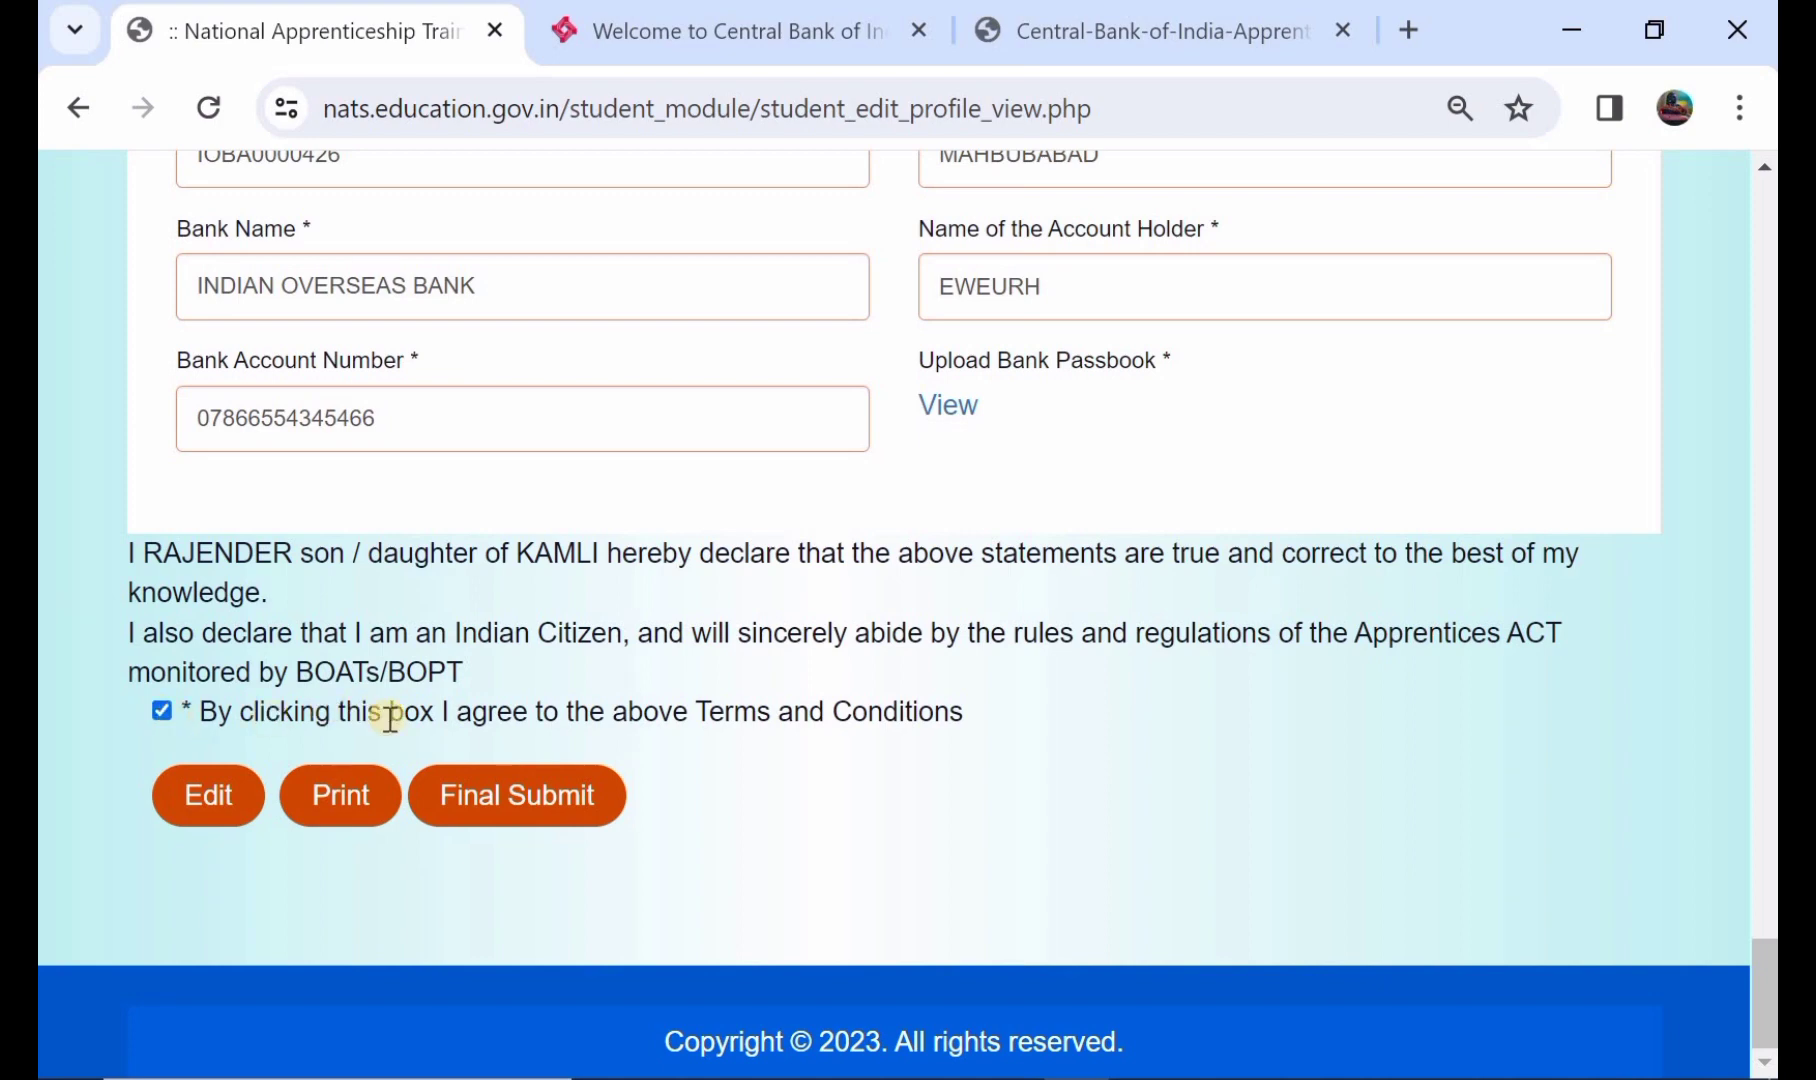
click(513, 815)
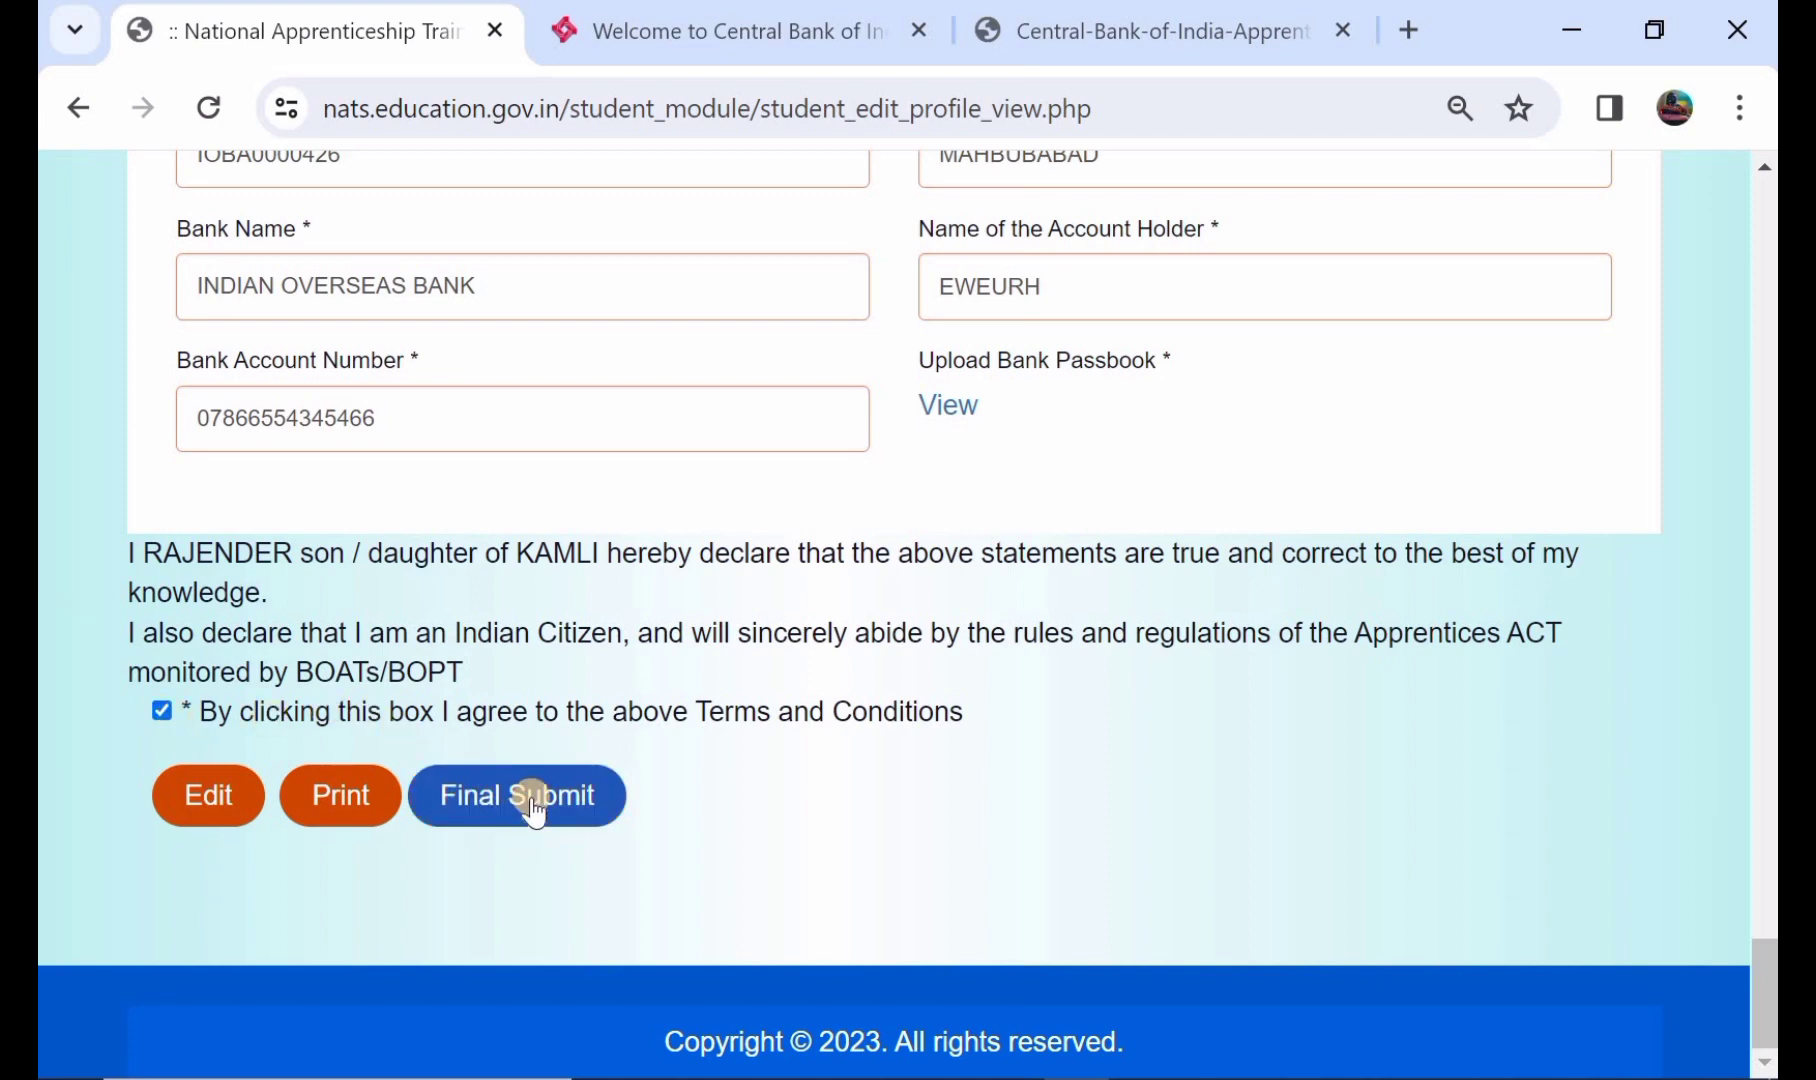
click(530, 797)
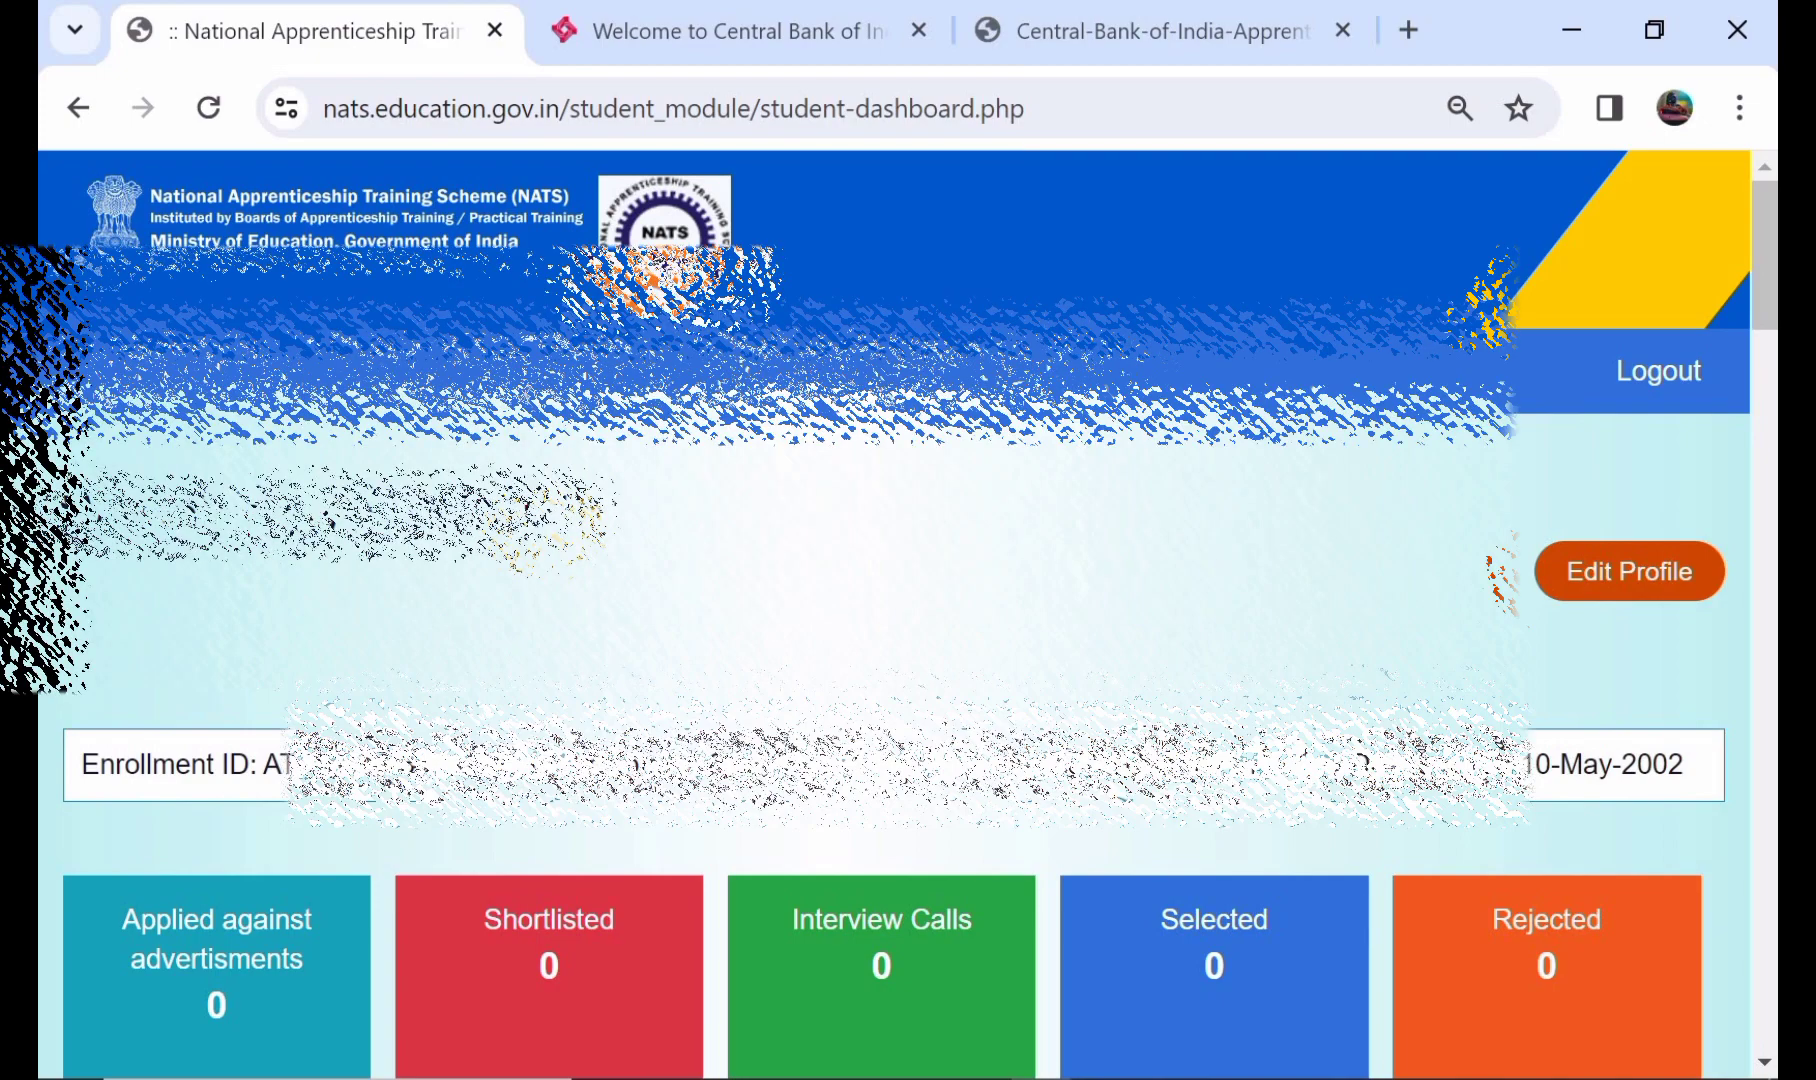
- Scroll the dashboard to the advertised vacancies table and find the Central Bank of India row
scroll(548, 530, down, 3)
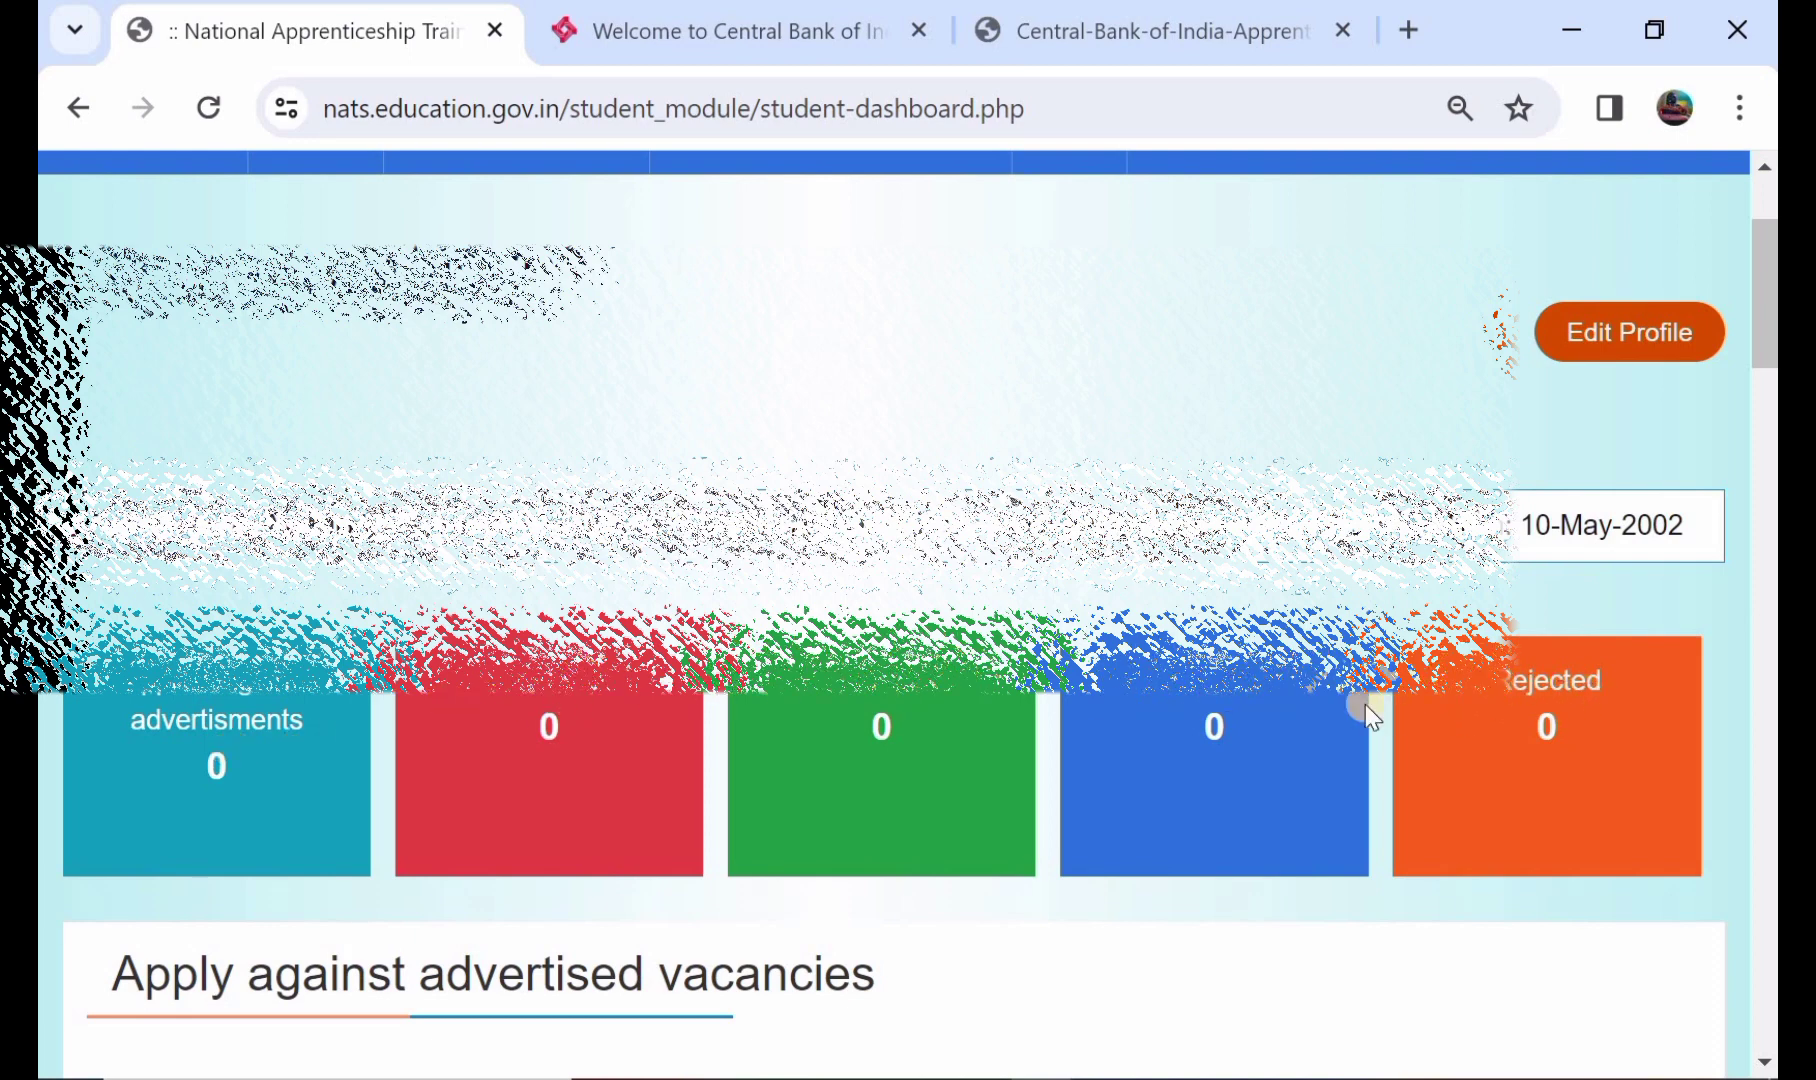
scroll(1367, 714, up, 1)
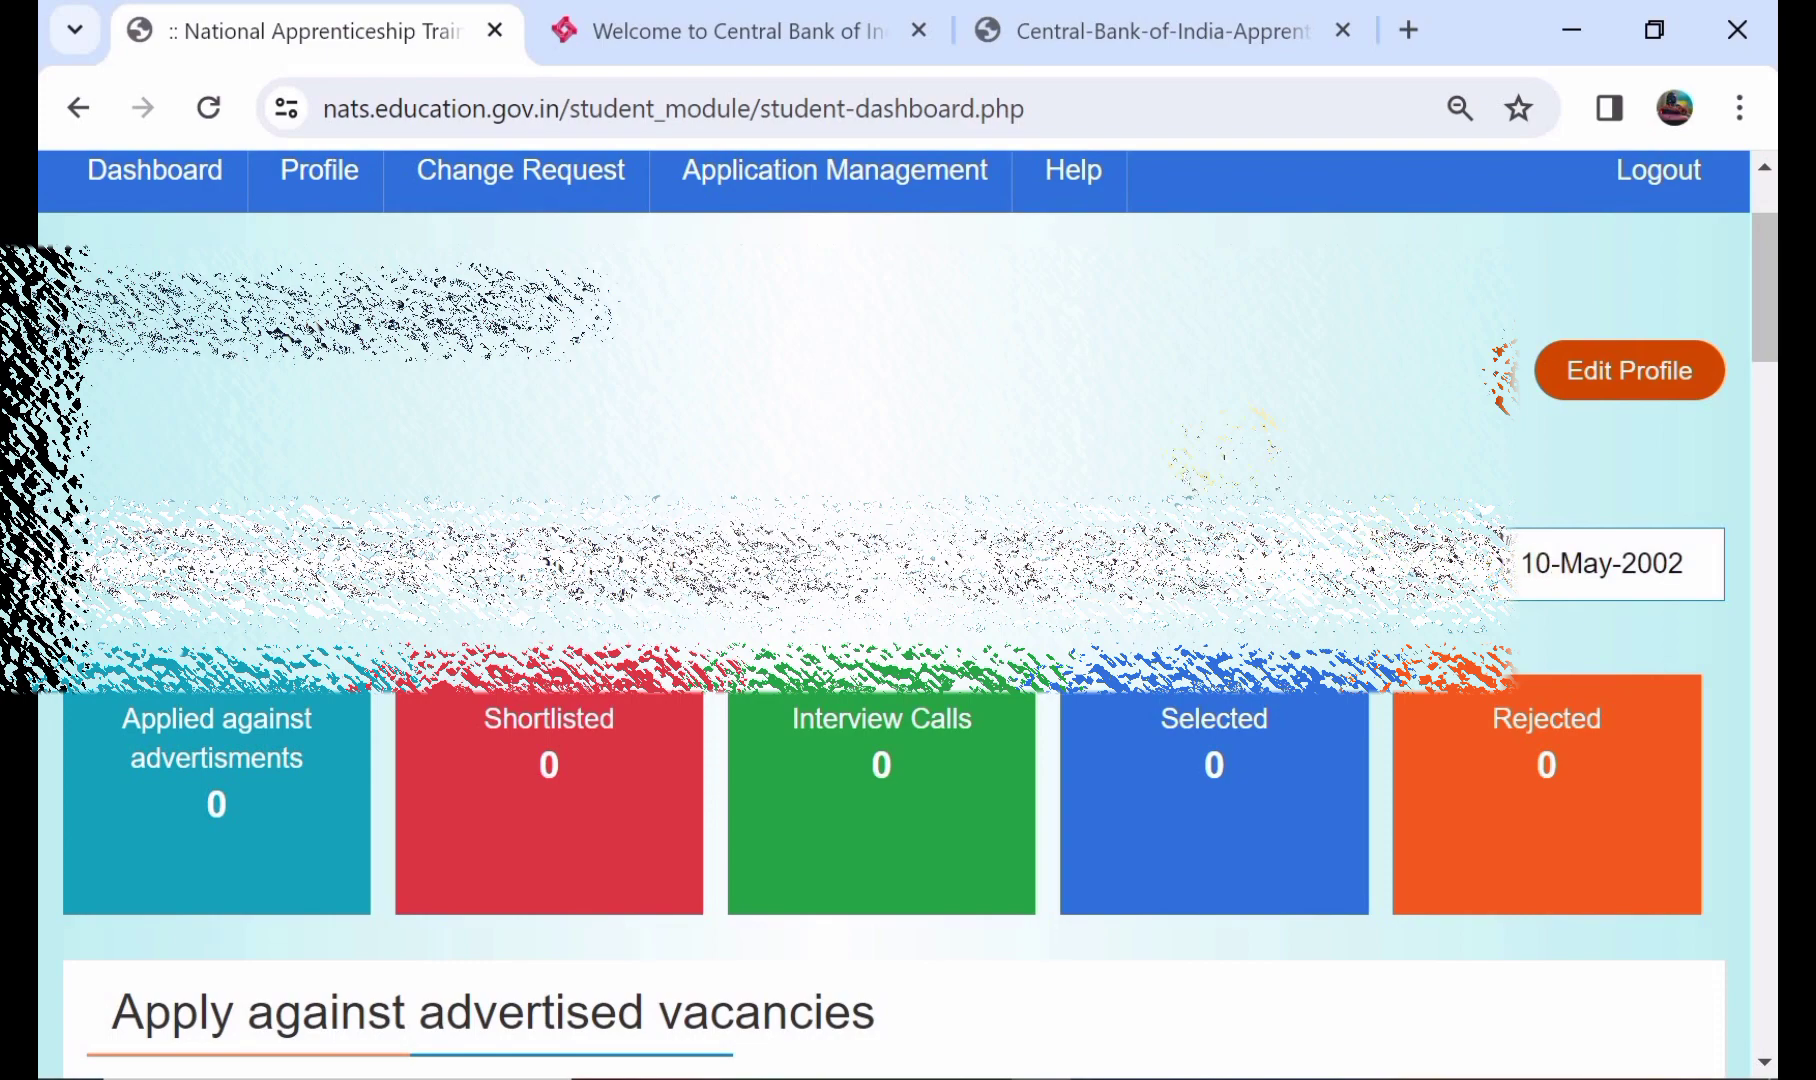
scroll(1215, 440, up, 1)
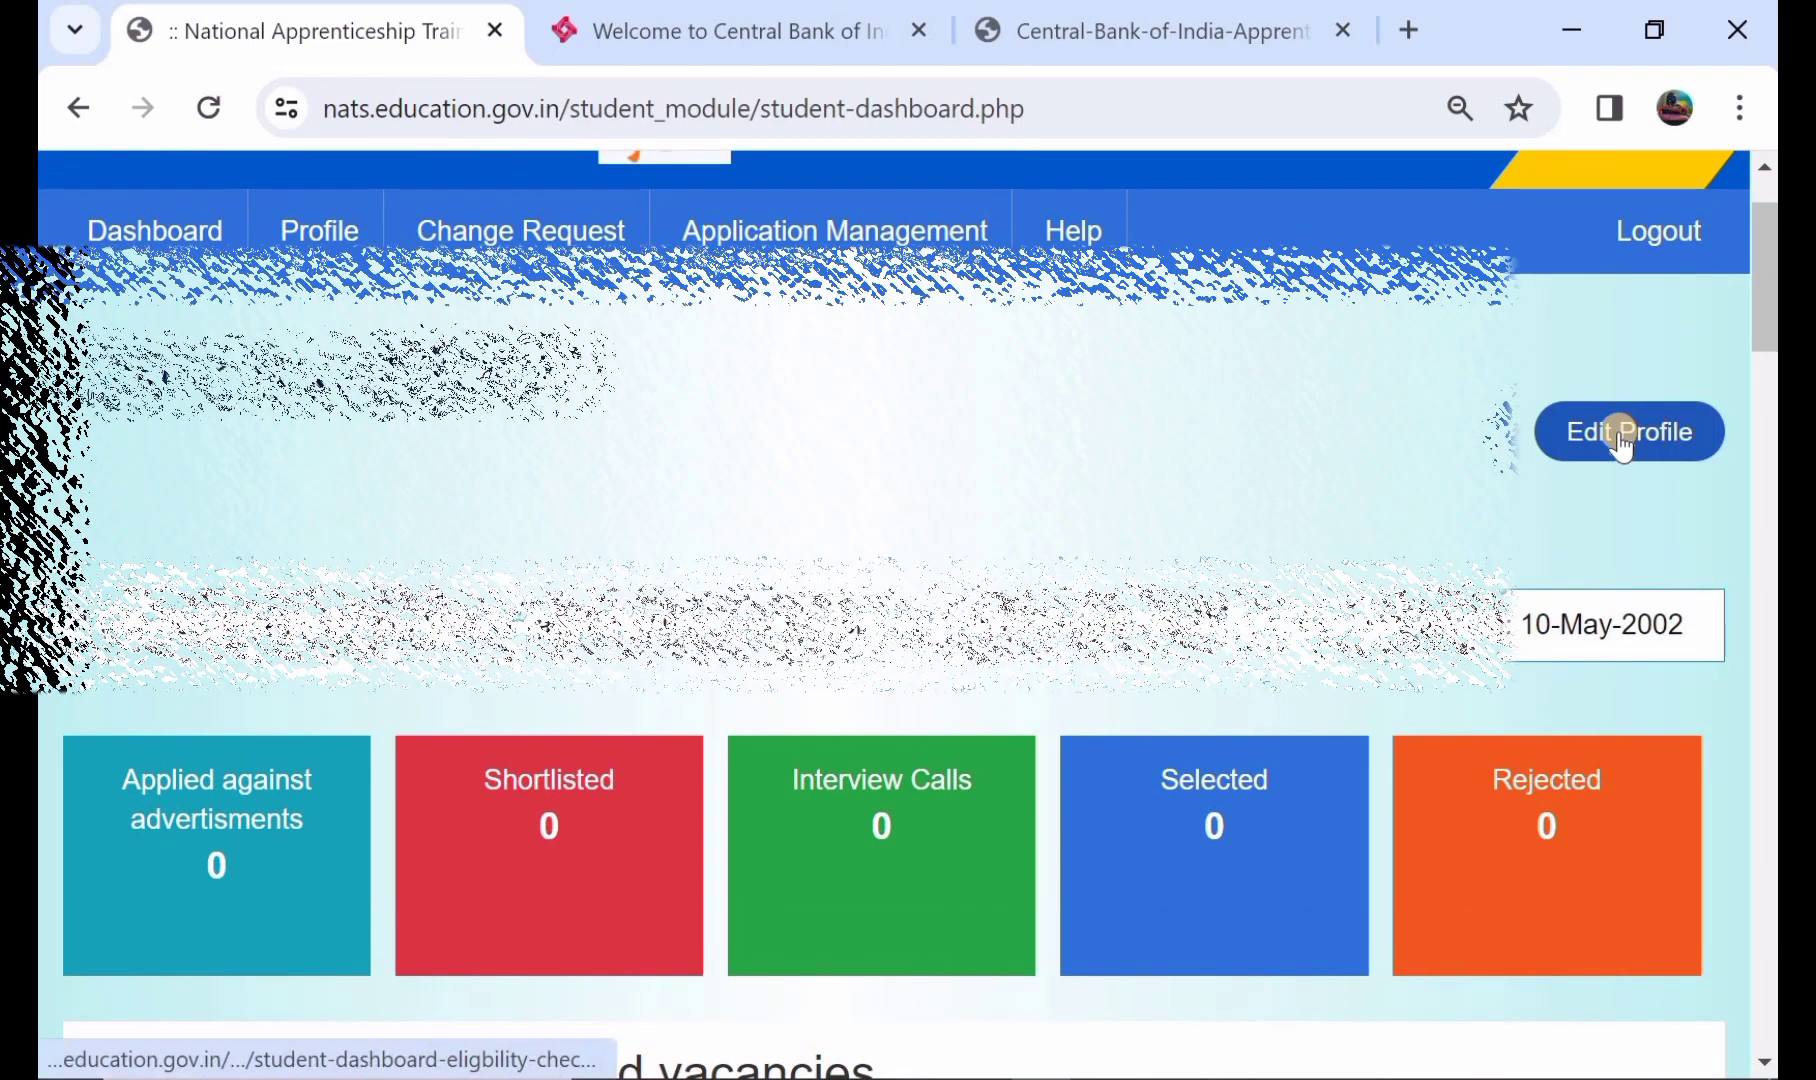
scroll(960, 482, down, 5)
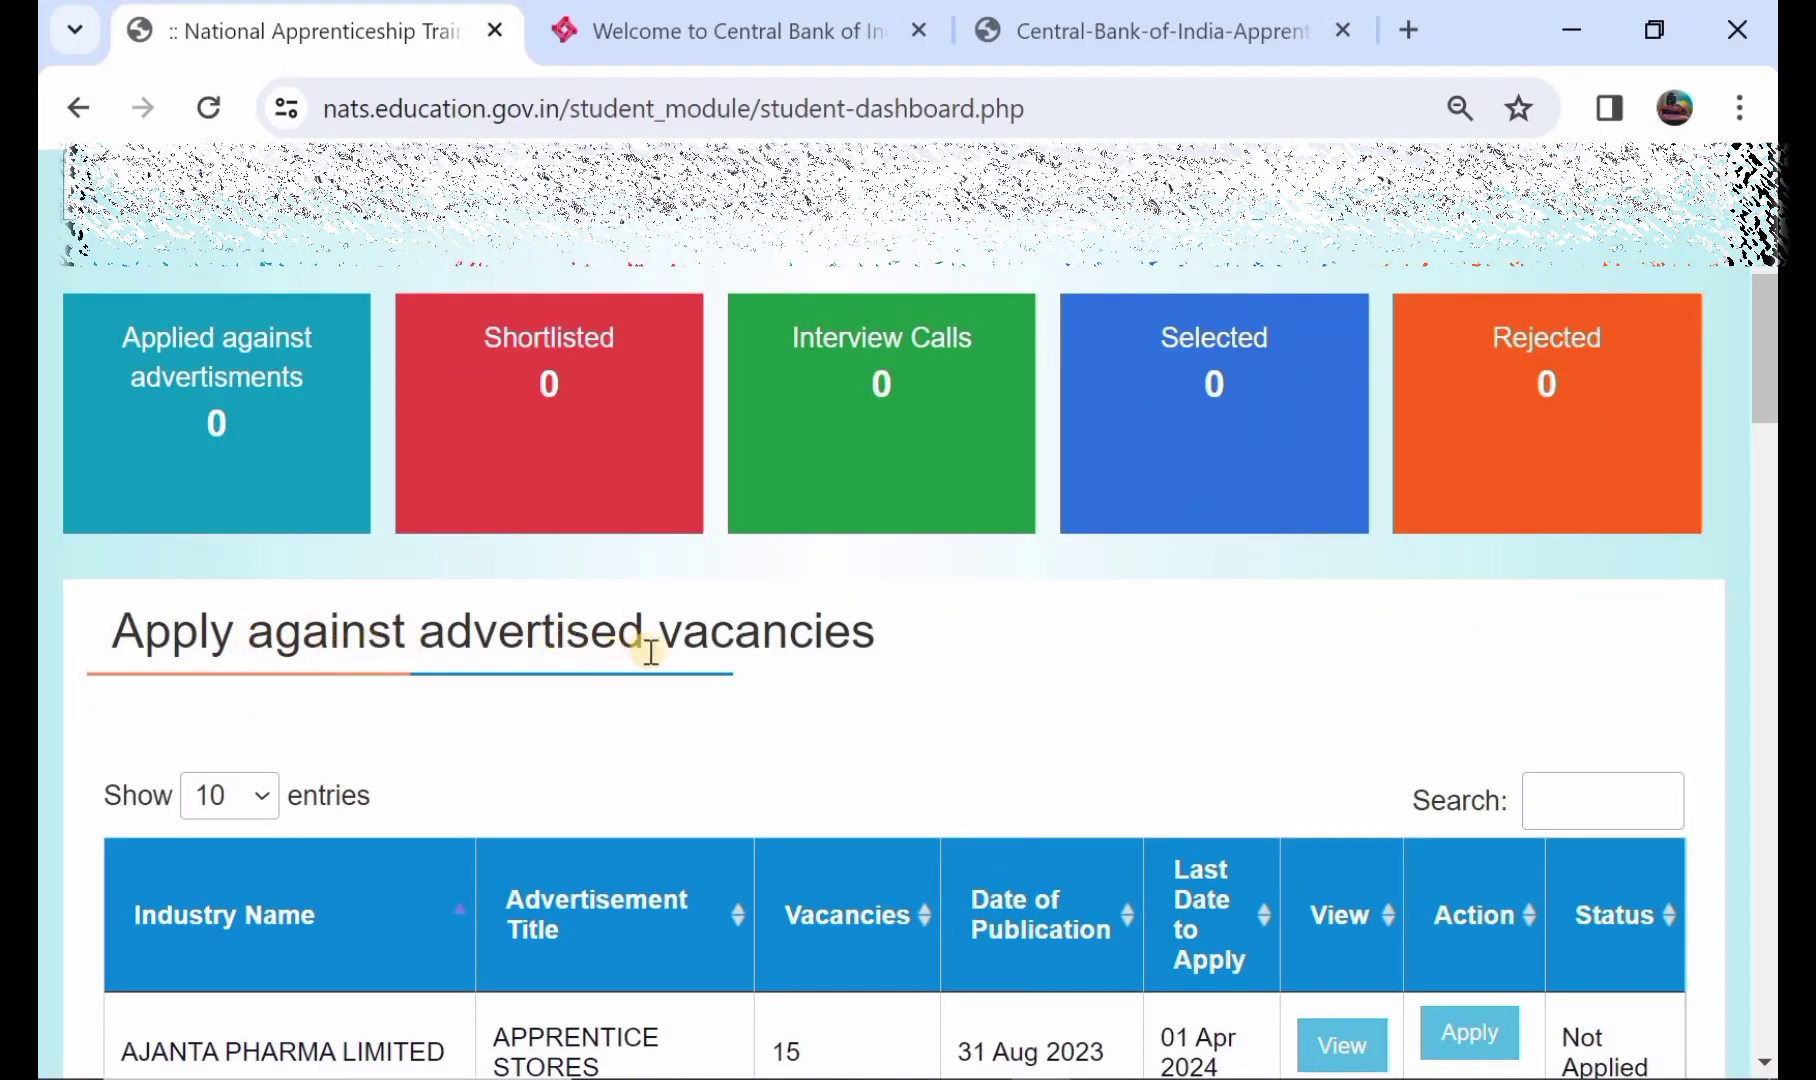
scroll(492, 736, down, 2)
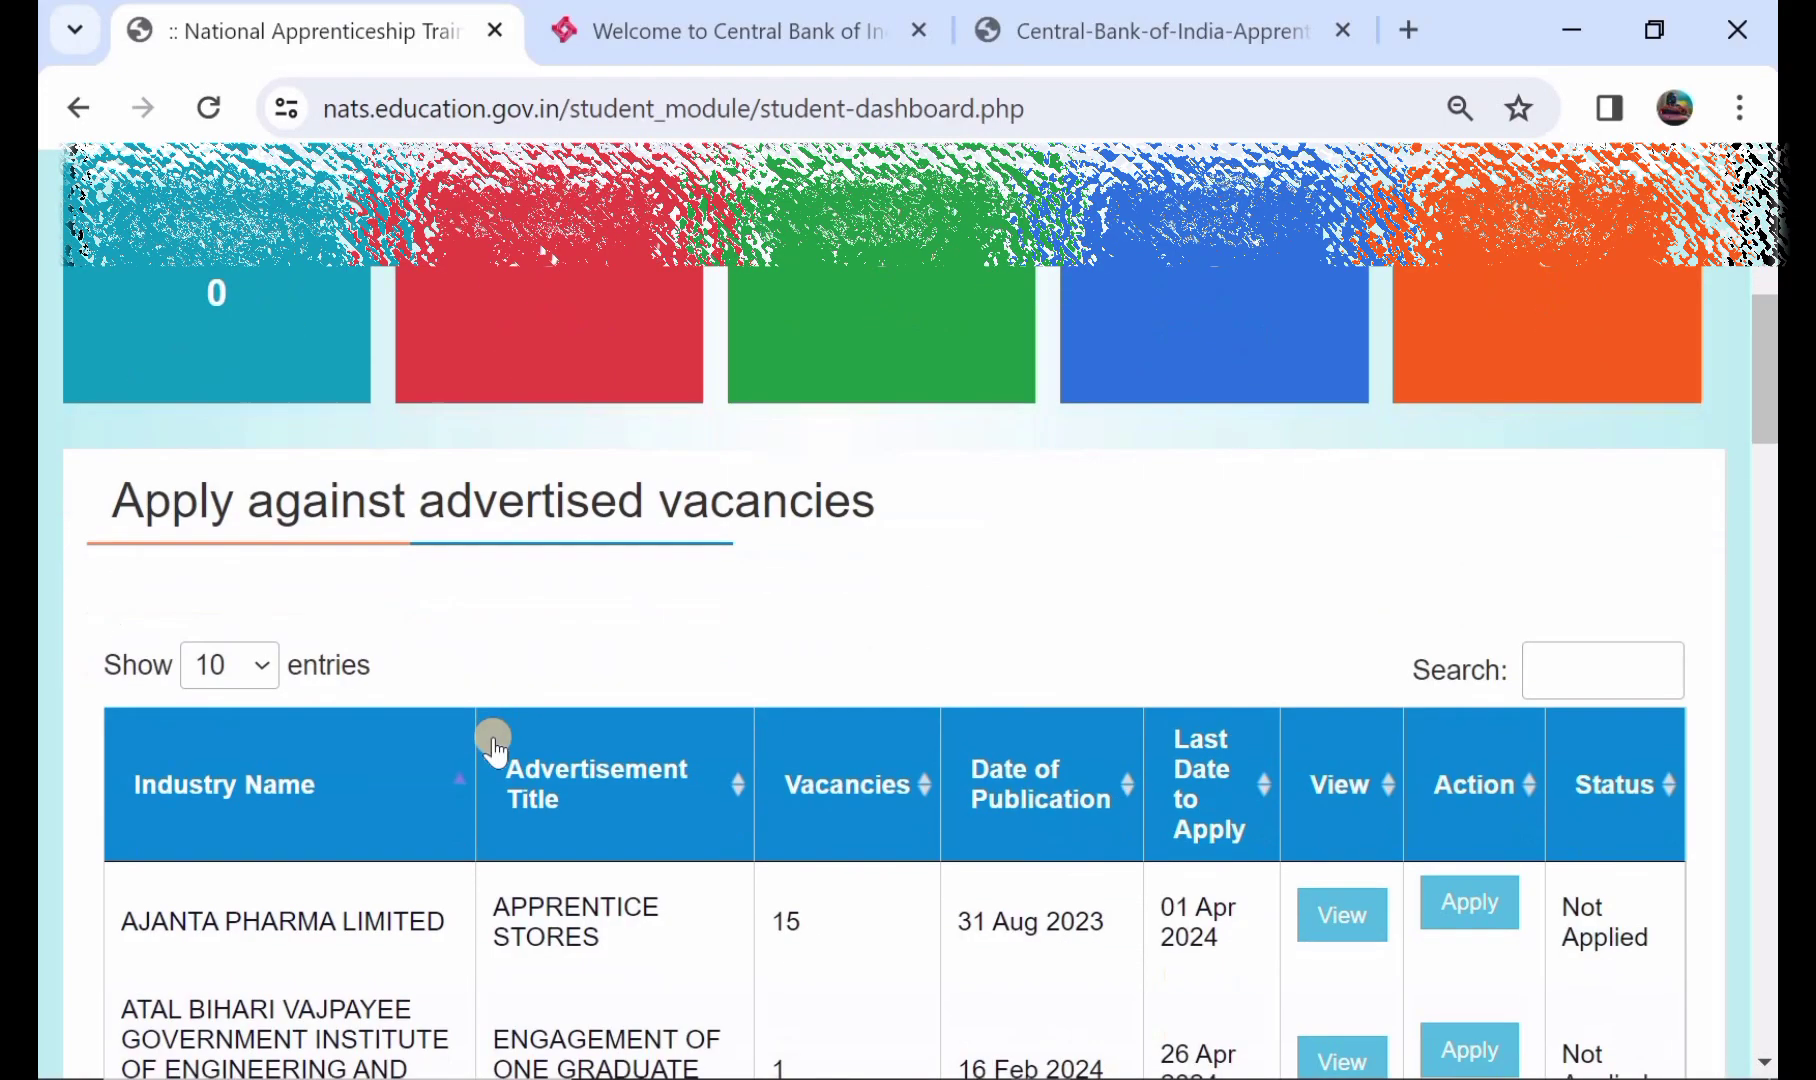
scroll(575, 840, down, 3)
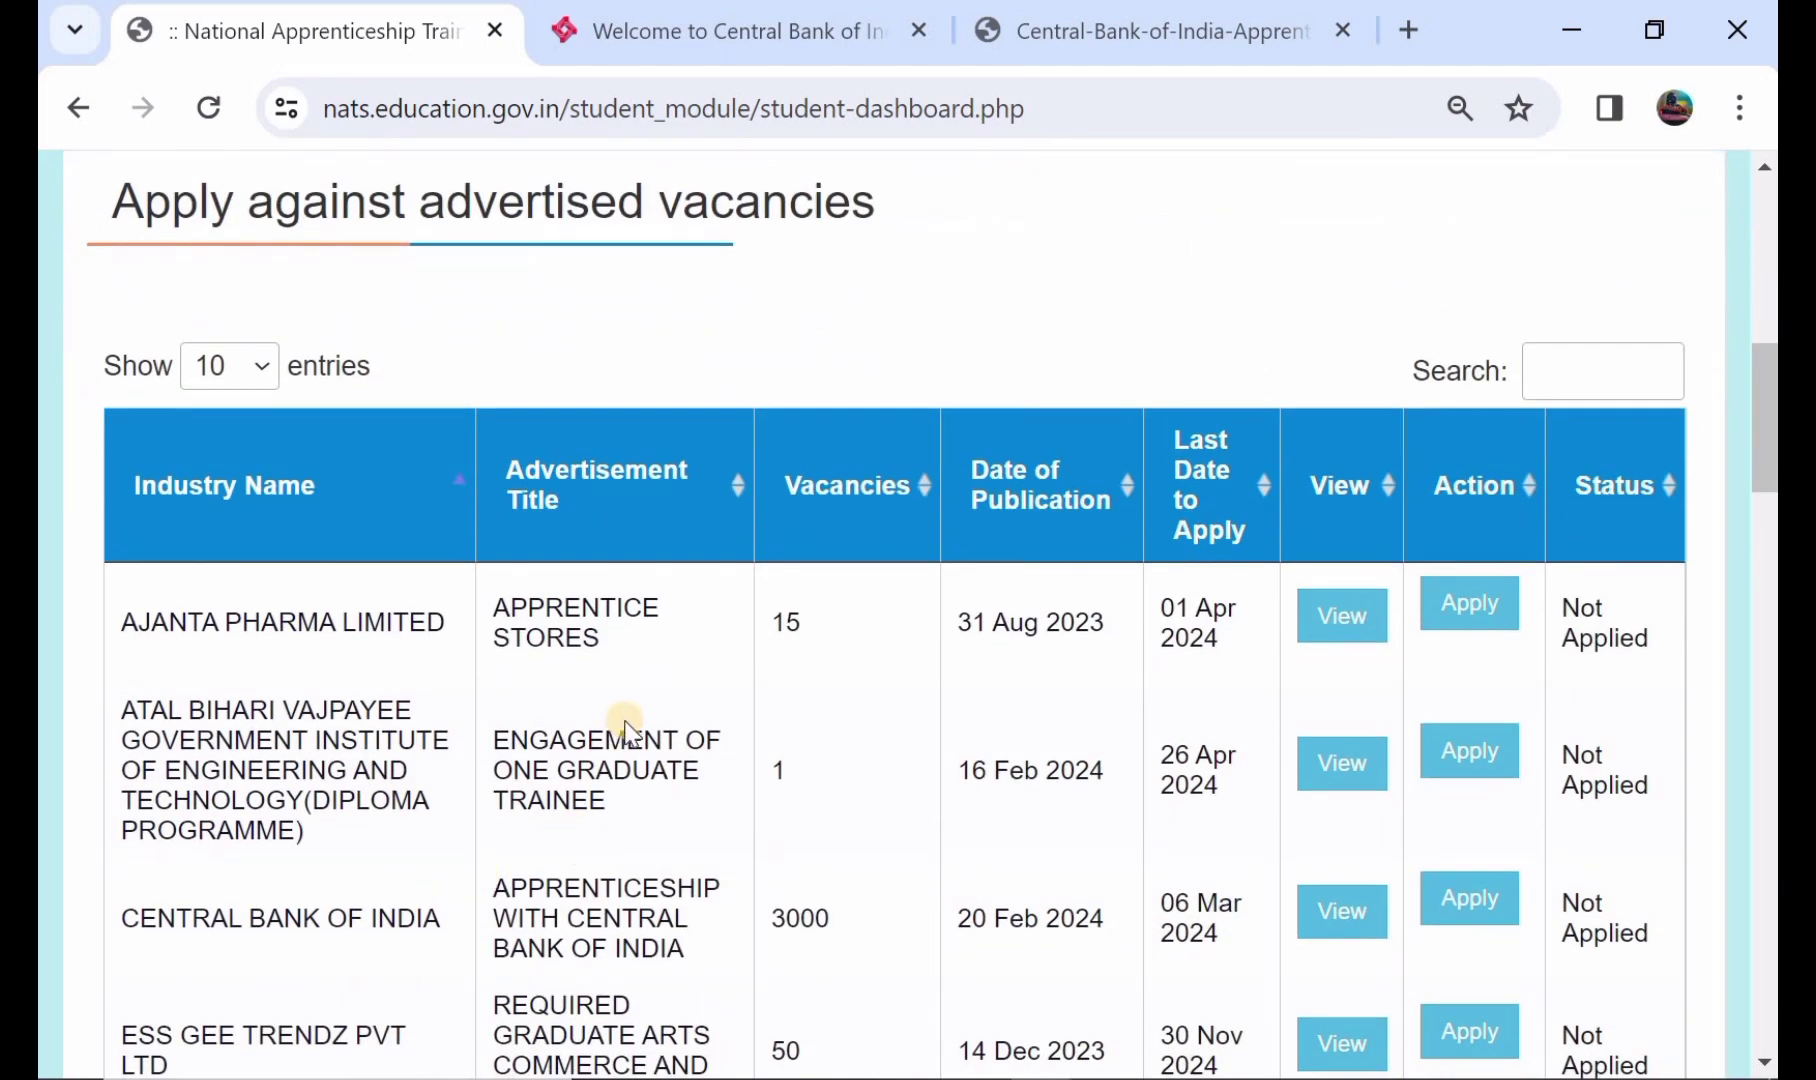
scroll(625, 730, down, 1)
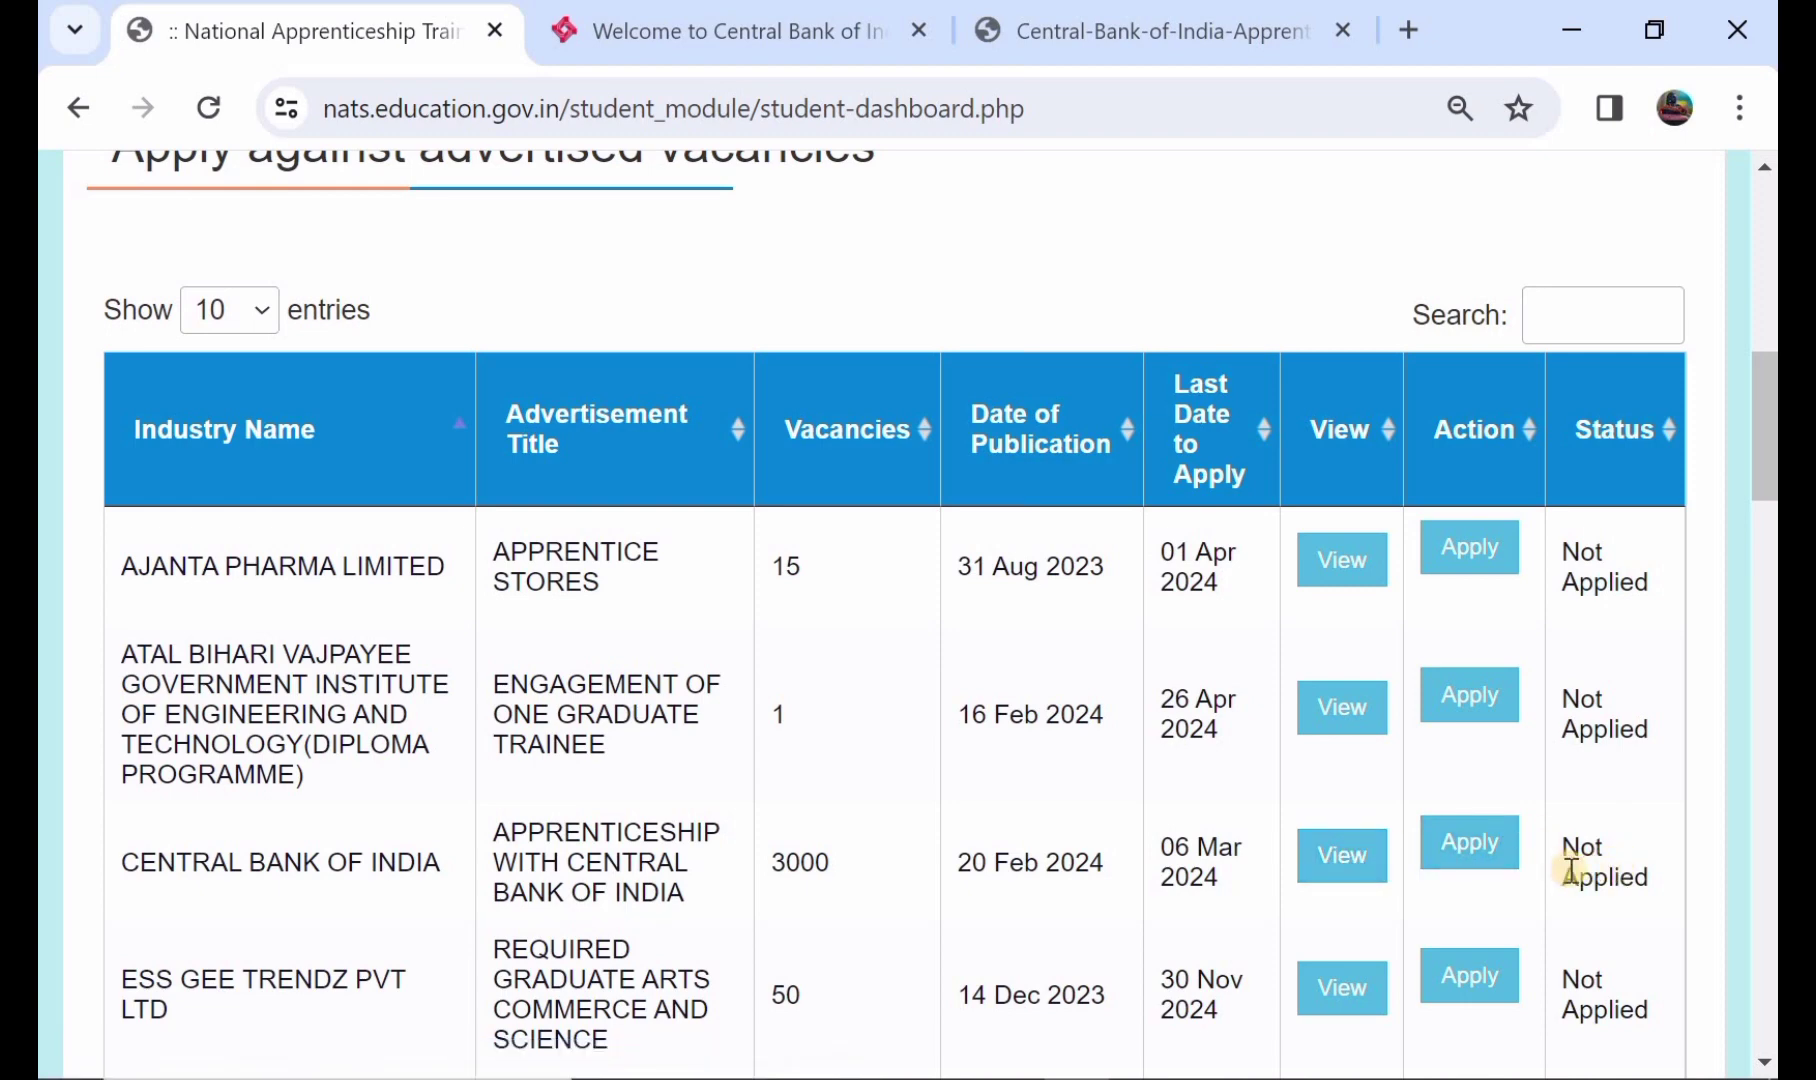
- Apply for the Central Bank of India apprenticeship from the advertised vacancies table
click(1474, 852)
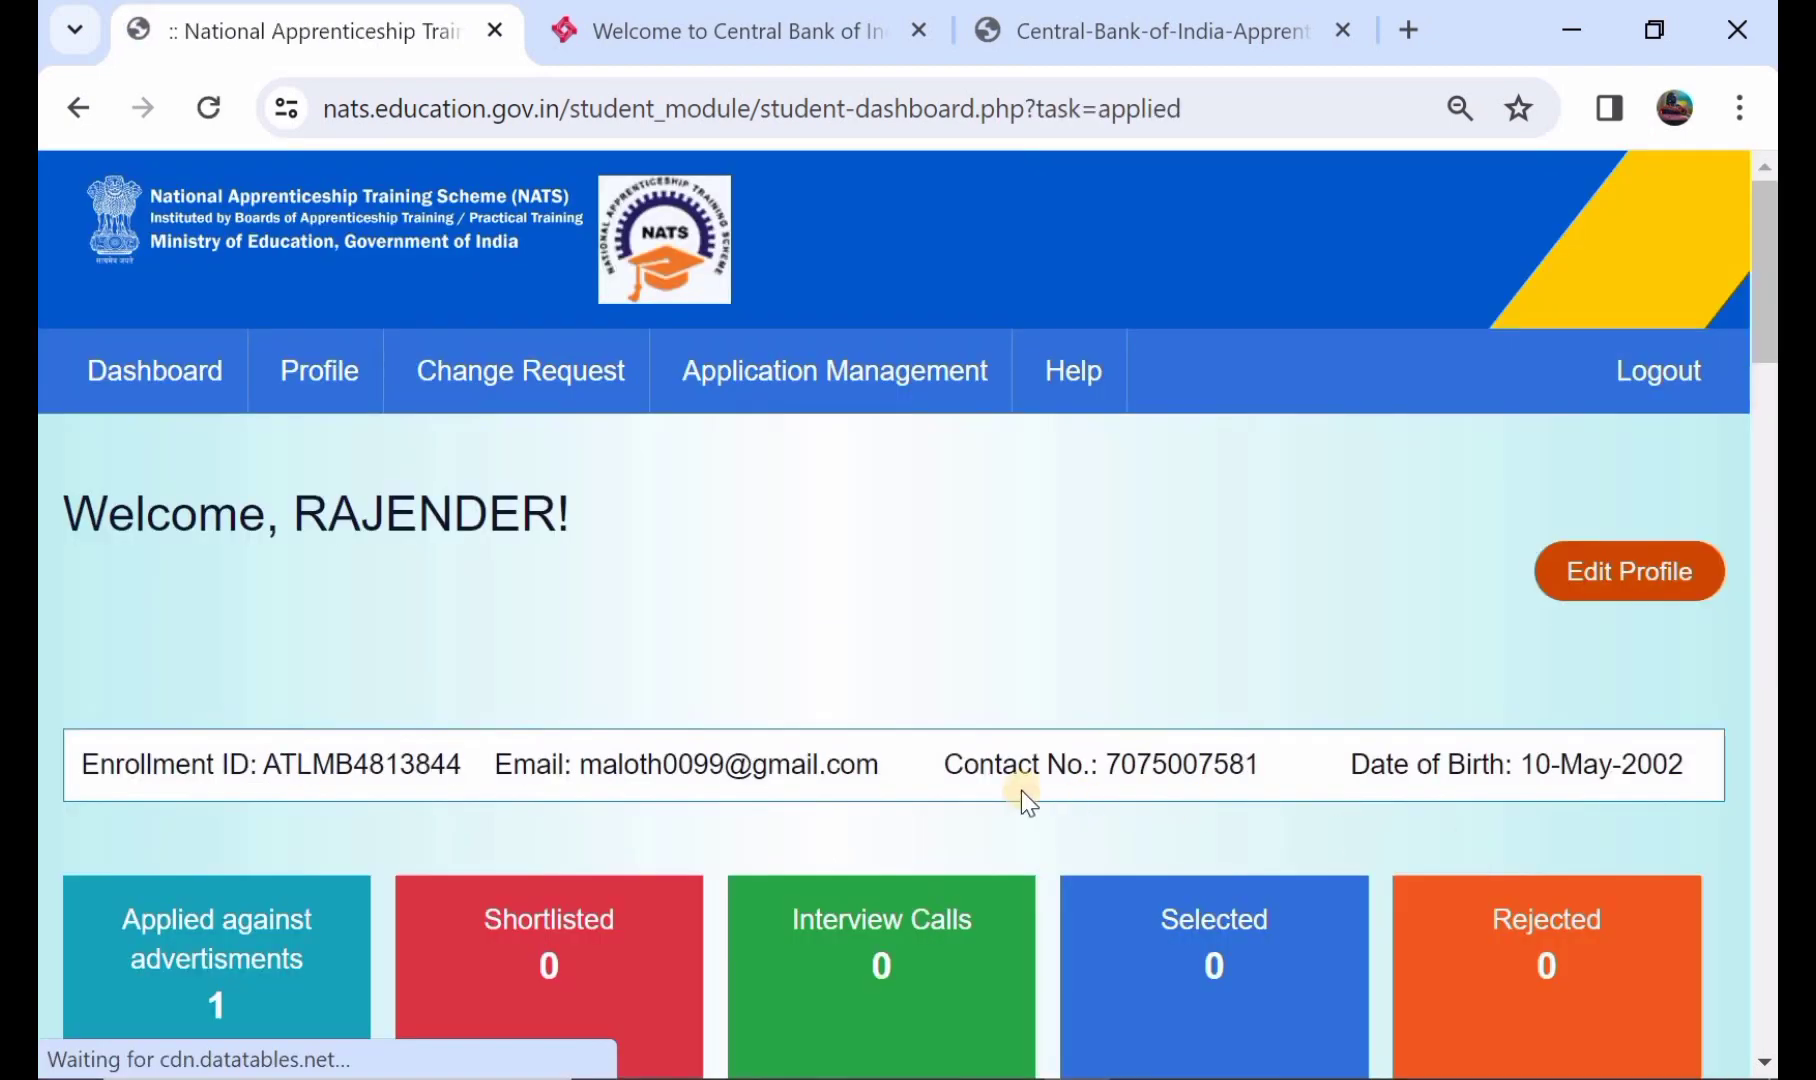
scroll(1022, 790, down, 3)
scroll(1022, 790, down, 6)
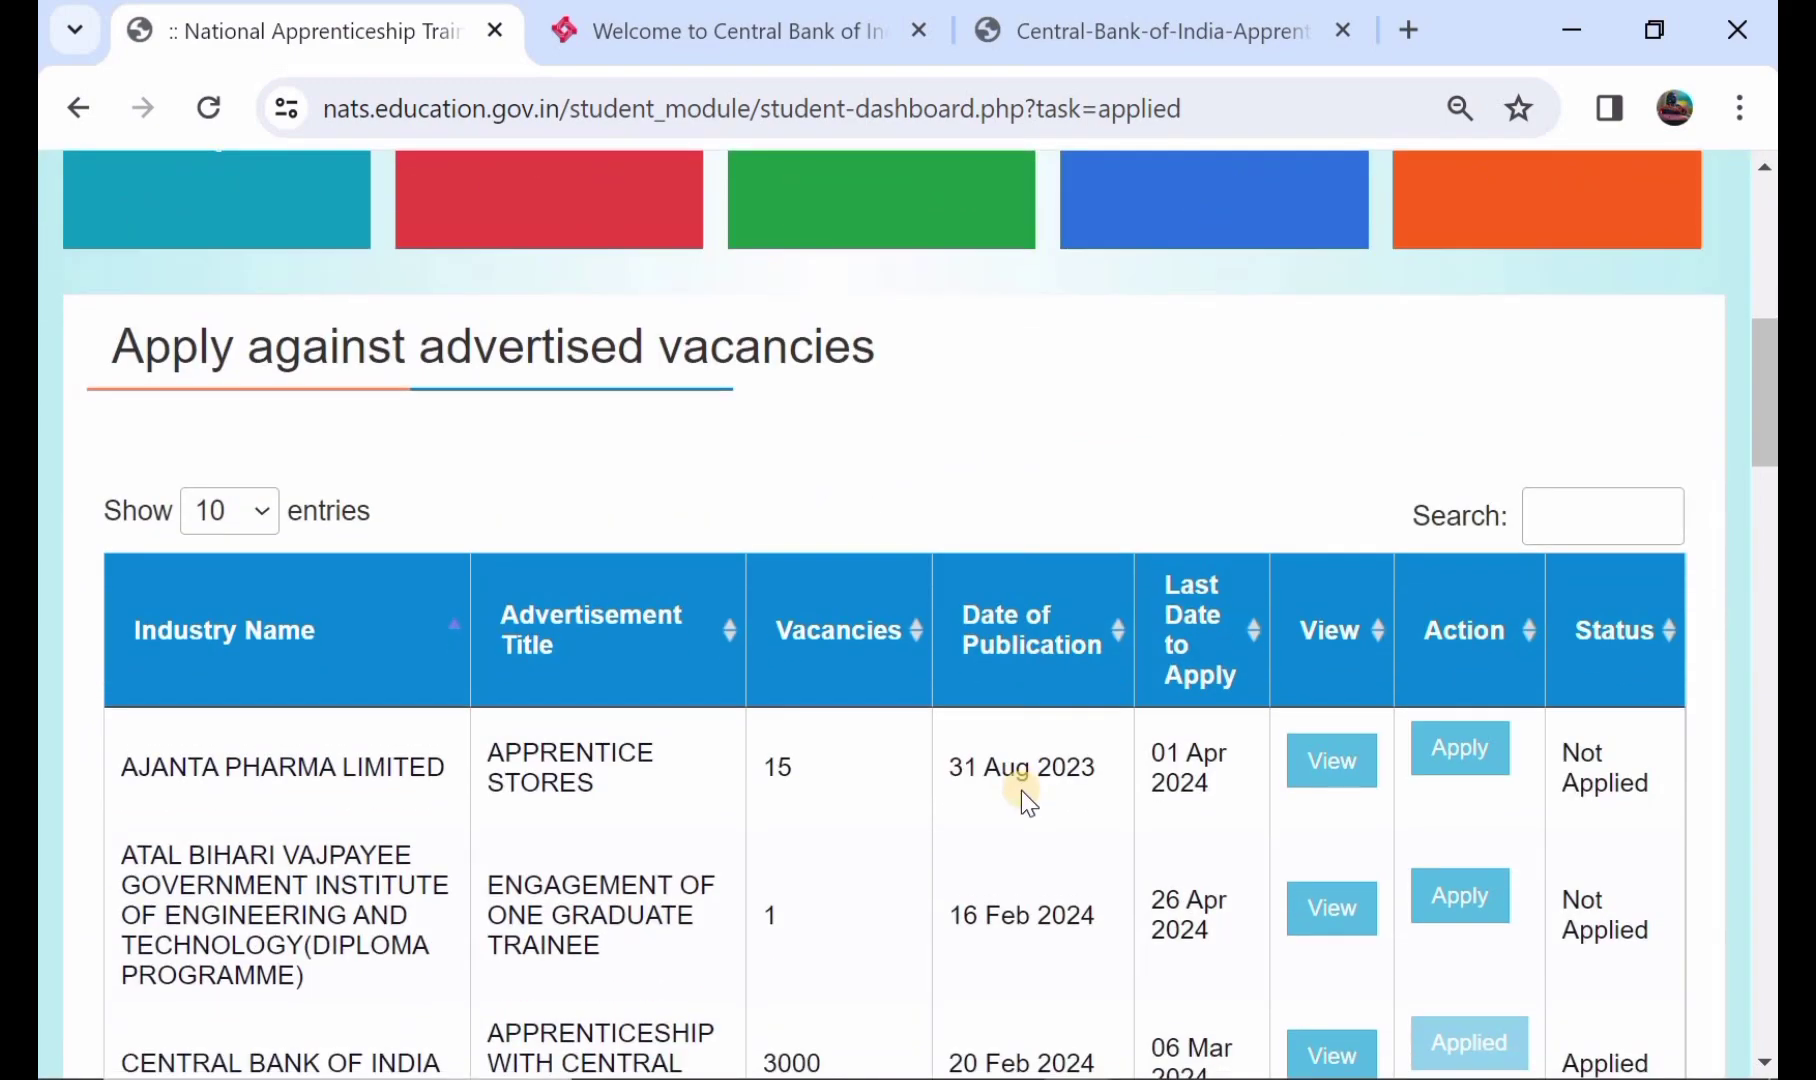
scroll(1022, 790, down, 1)
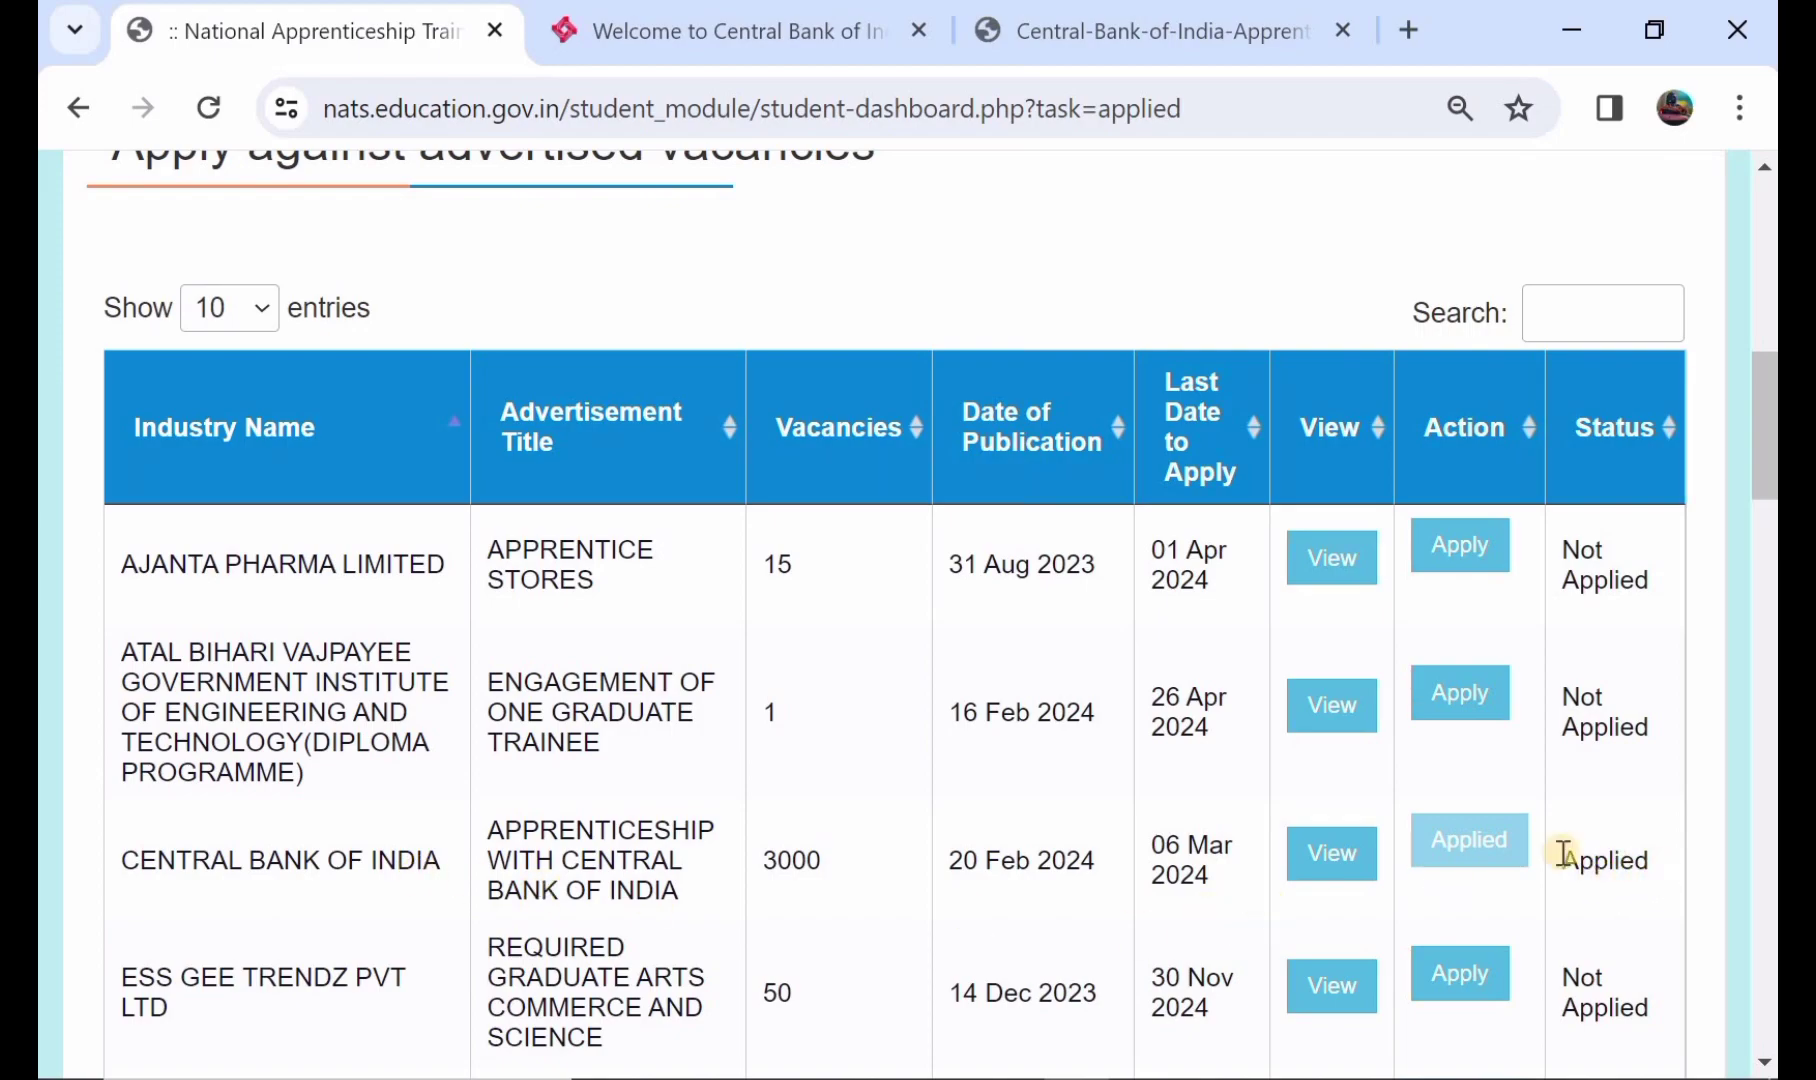
- Review the Applied Apprenticeship table under Application Management
scroll(1248, 803, up, 3)
scroll(1248, 803, up, 6)
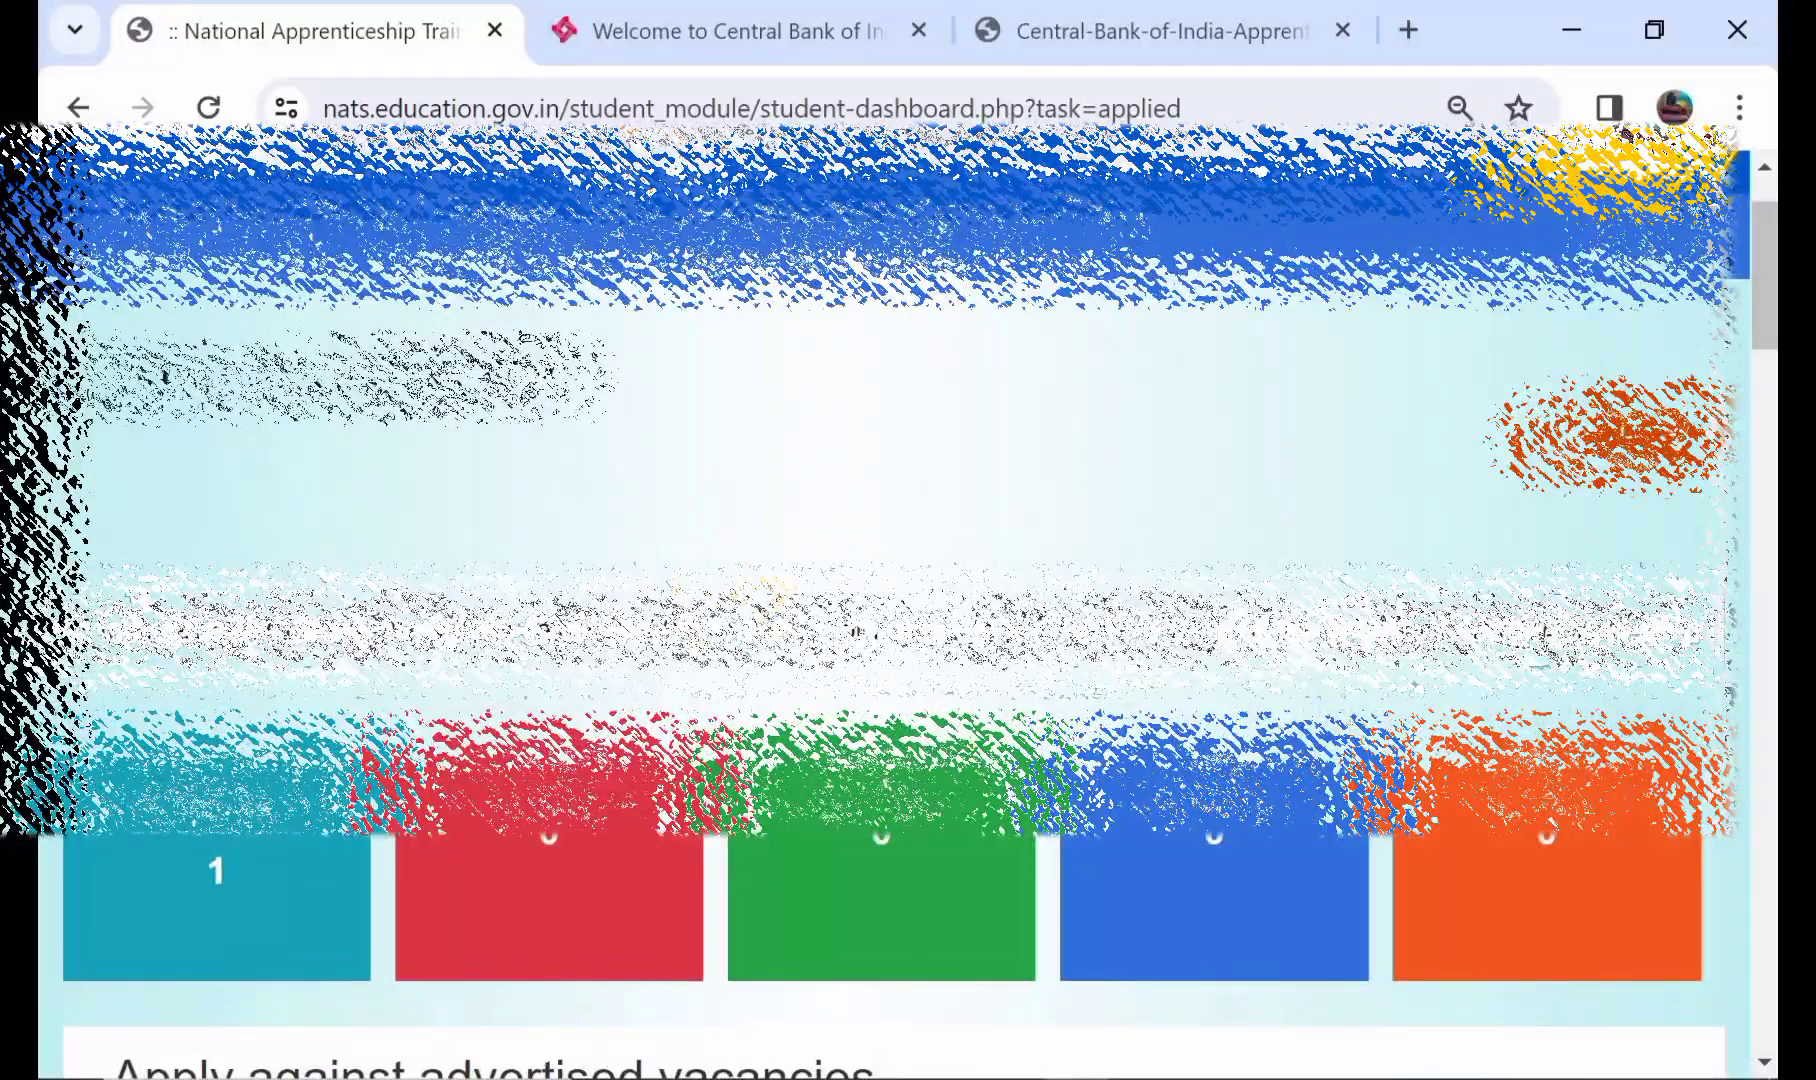
click(778, 240)
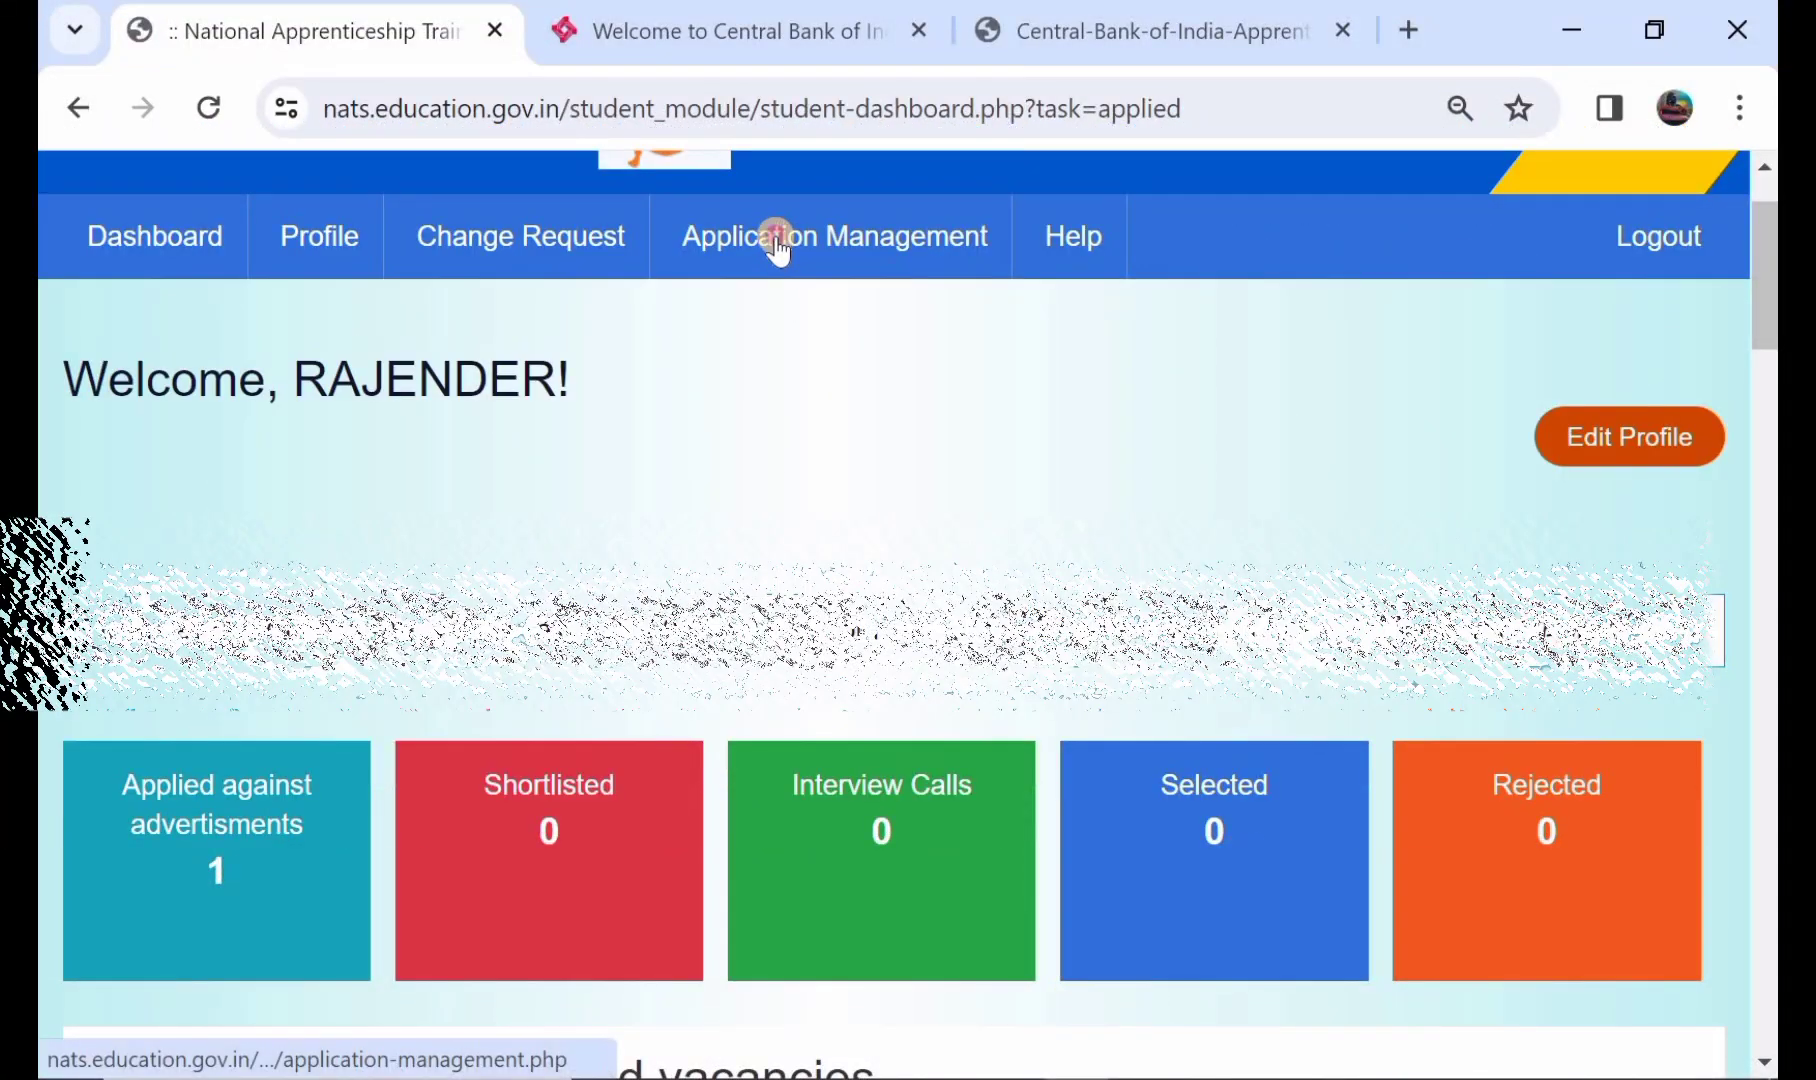
scroll(775, 245, down, 3)
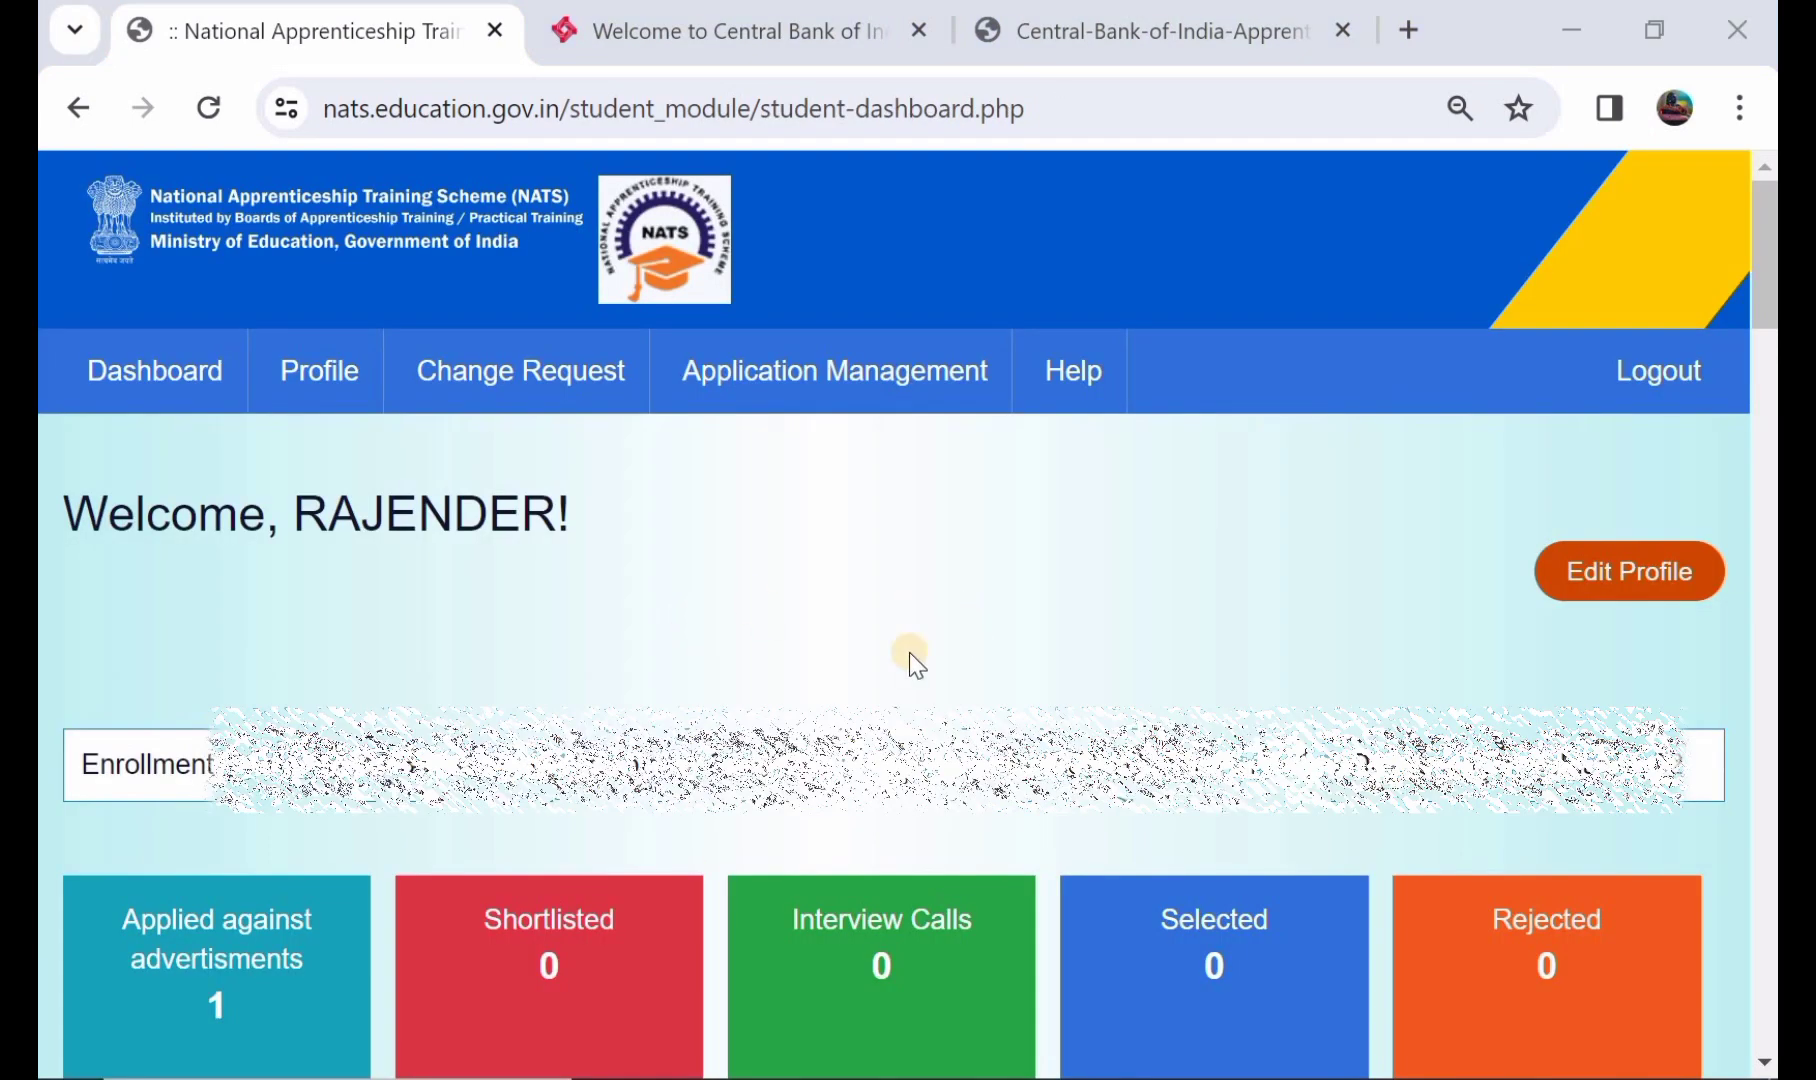
- Reopen the profile's Bank Details step and save it to preview the profile
click(1595, 585)
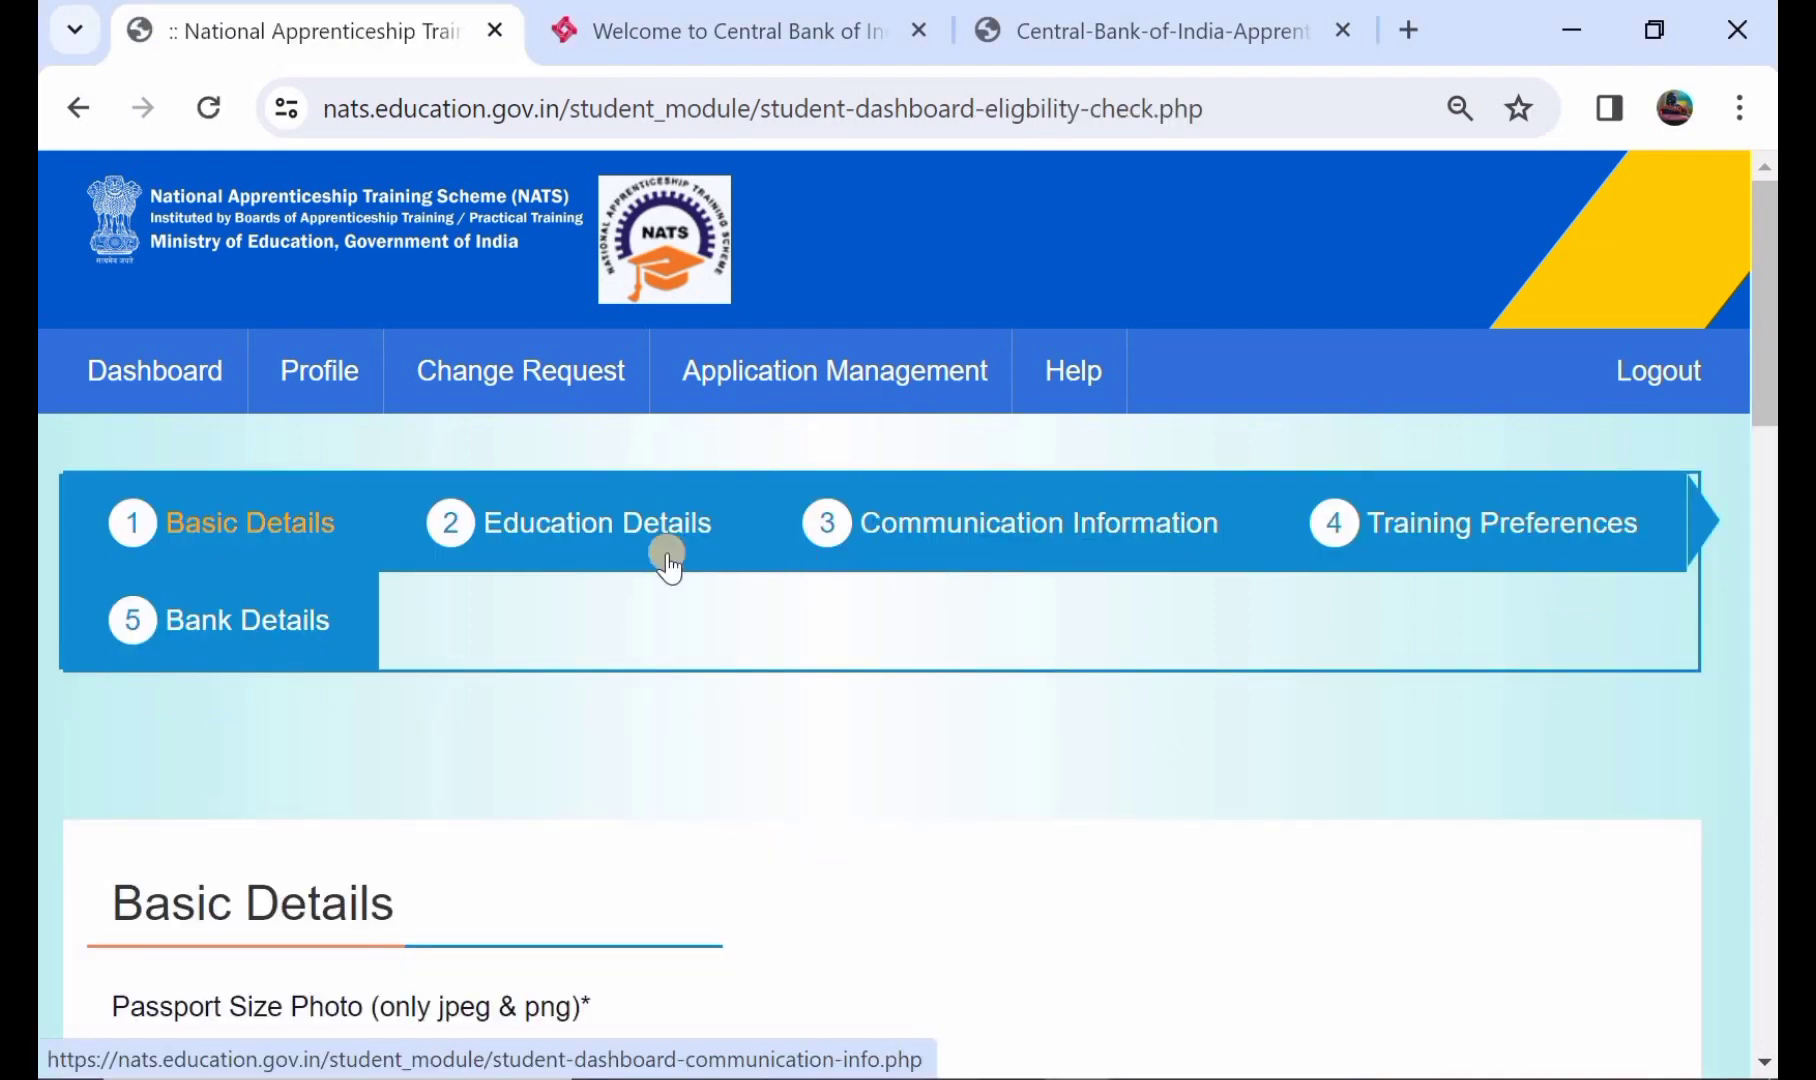
click(250, 614)
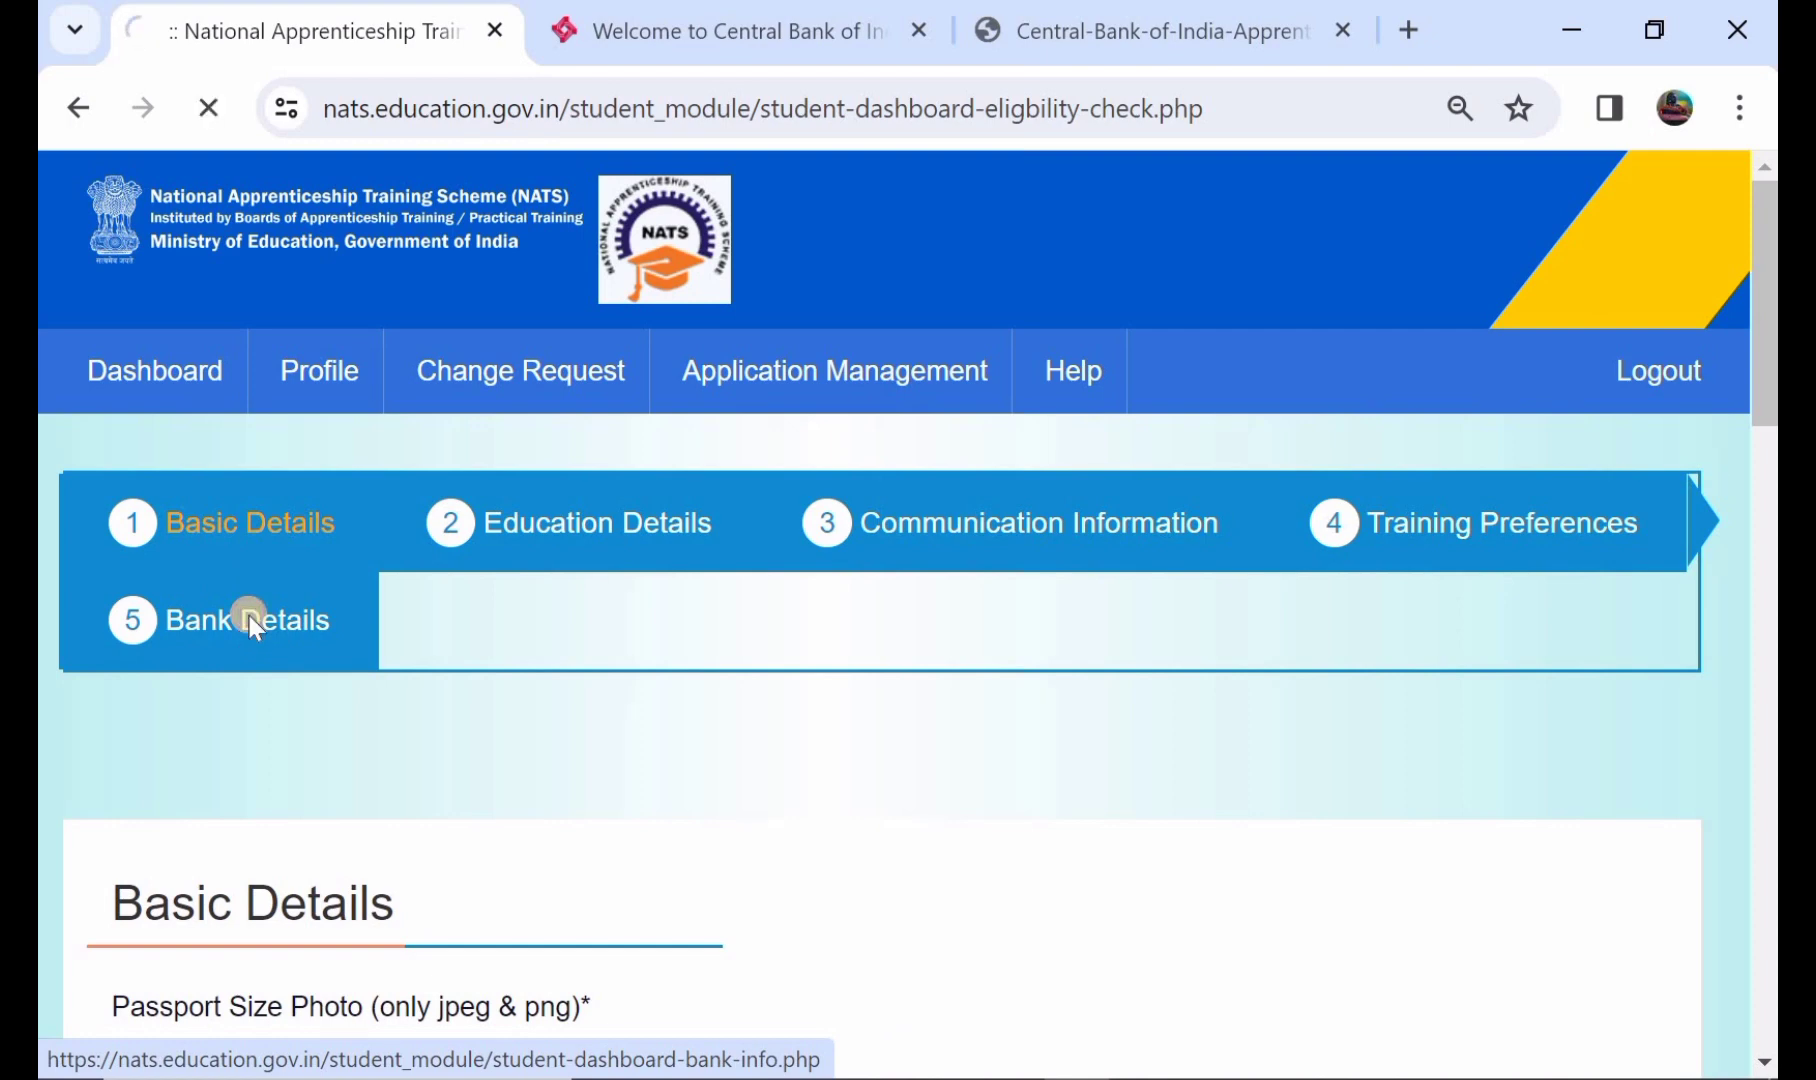
scroll(251, 630, down, 5)
scroll(250, 630, down, 5)
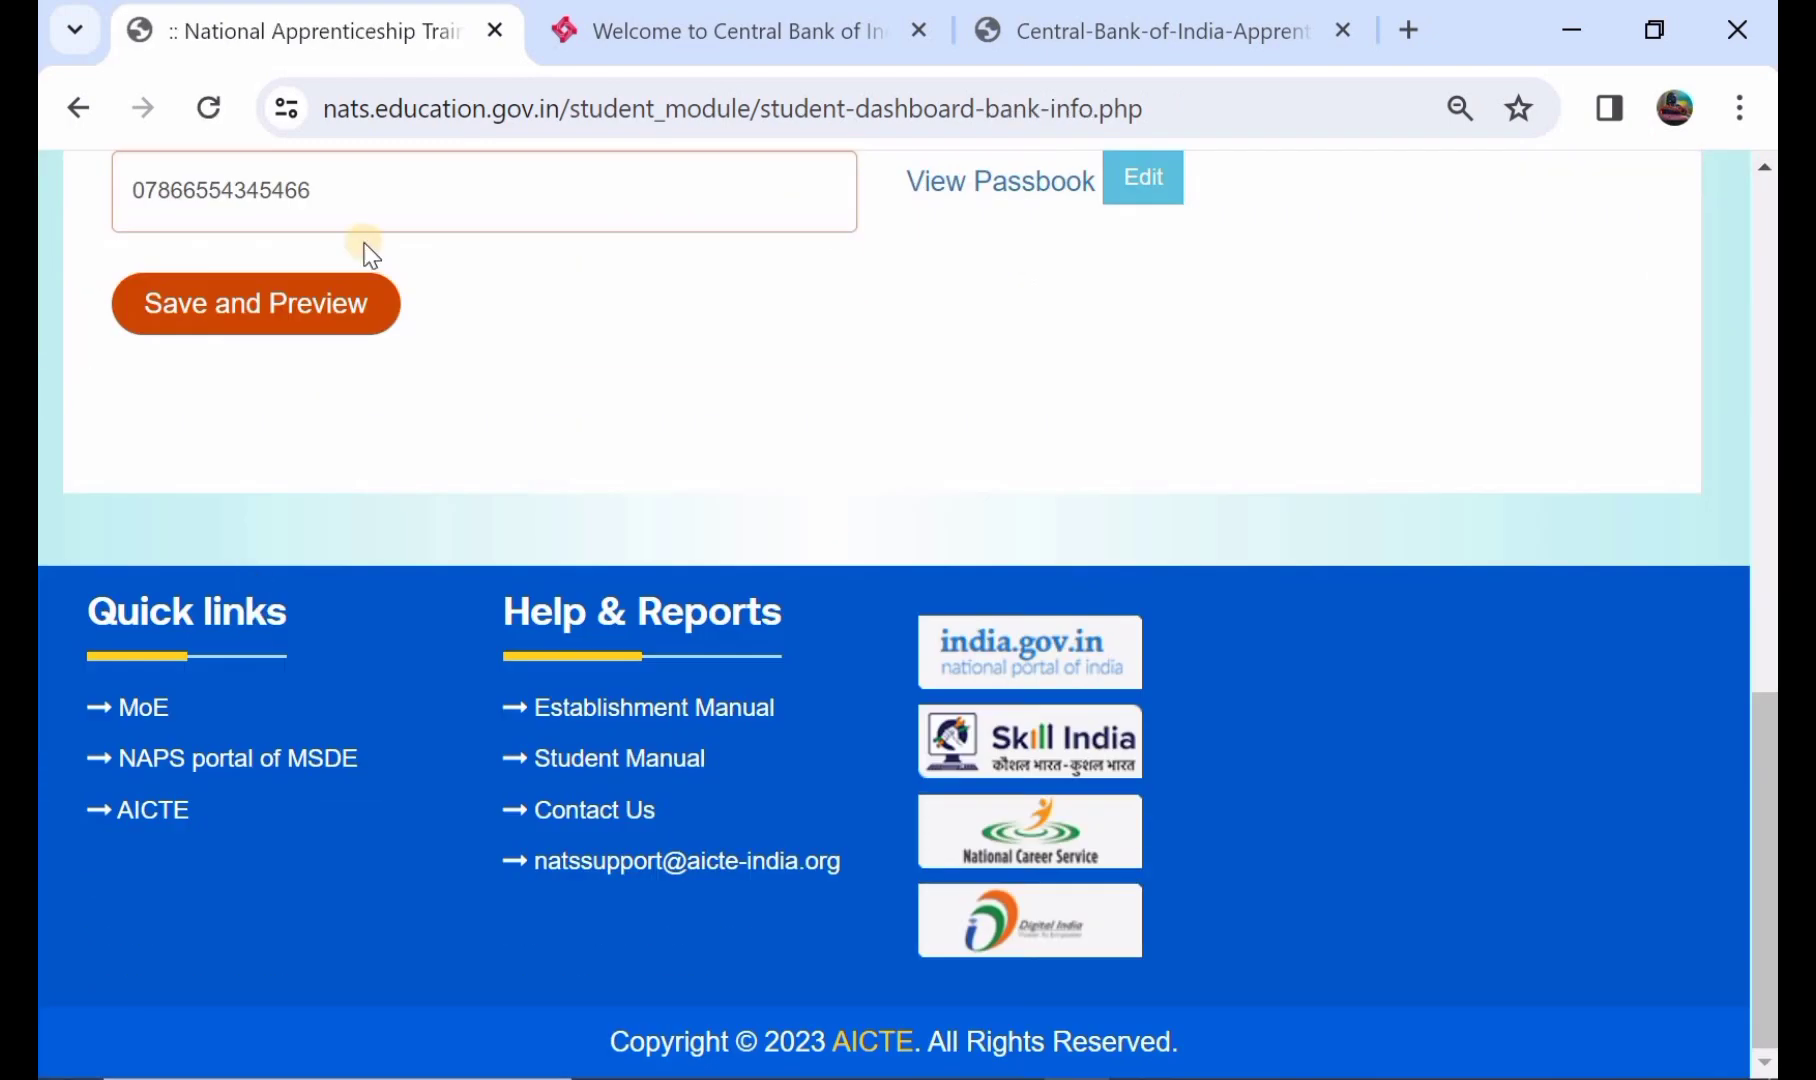
click(305, 318)
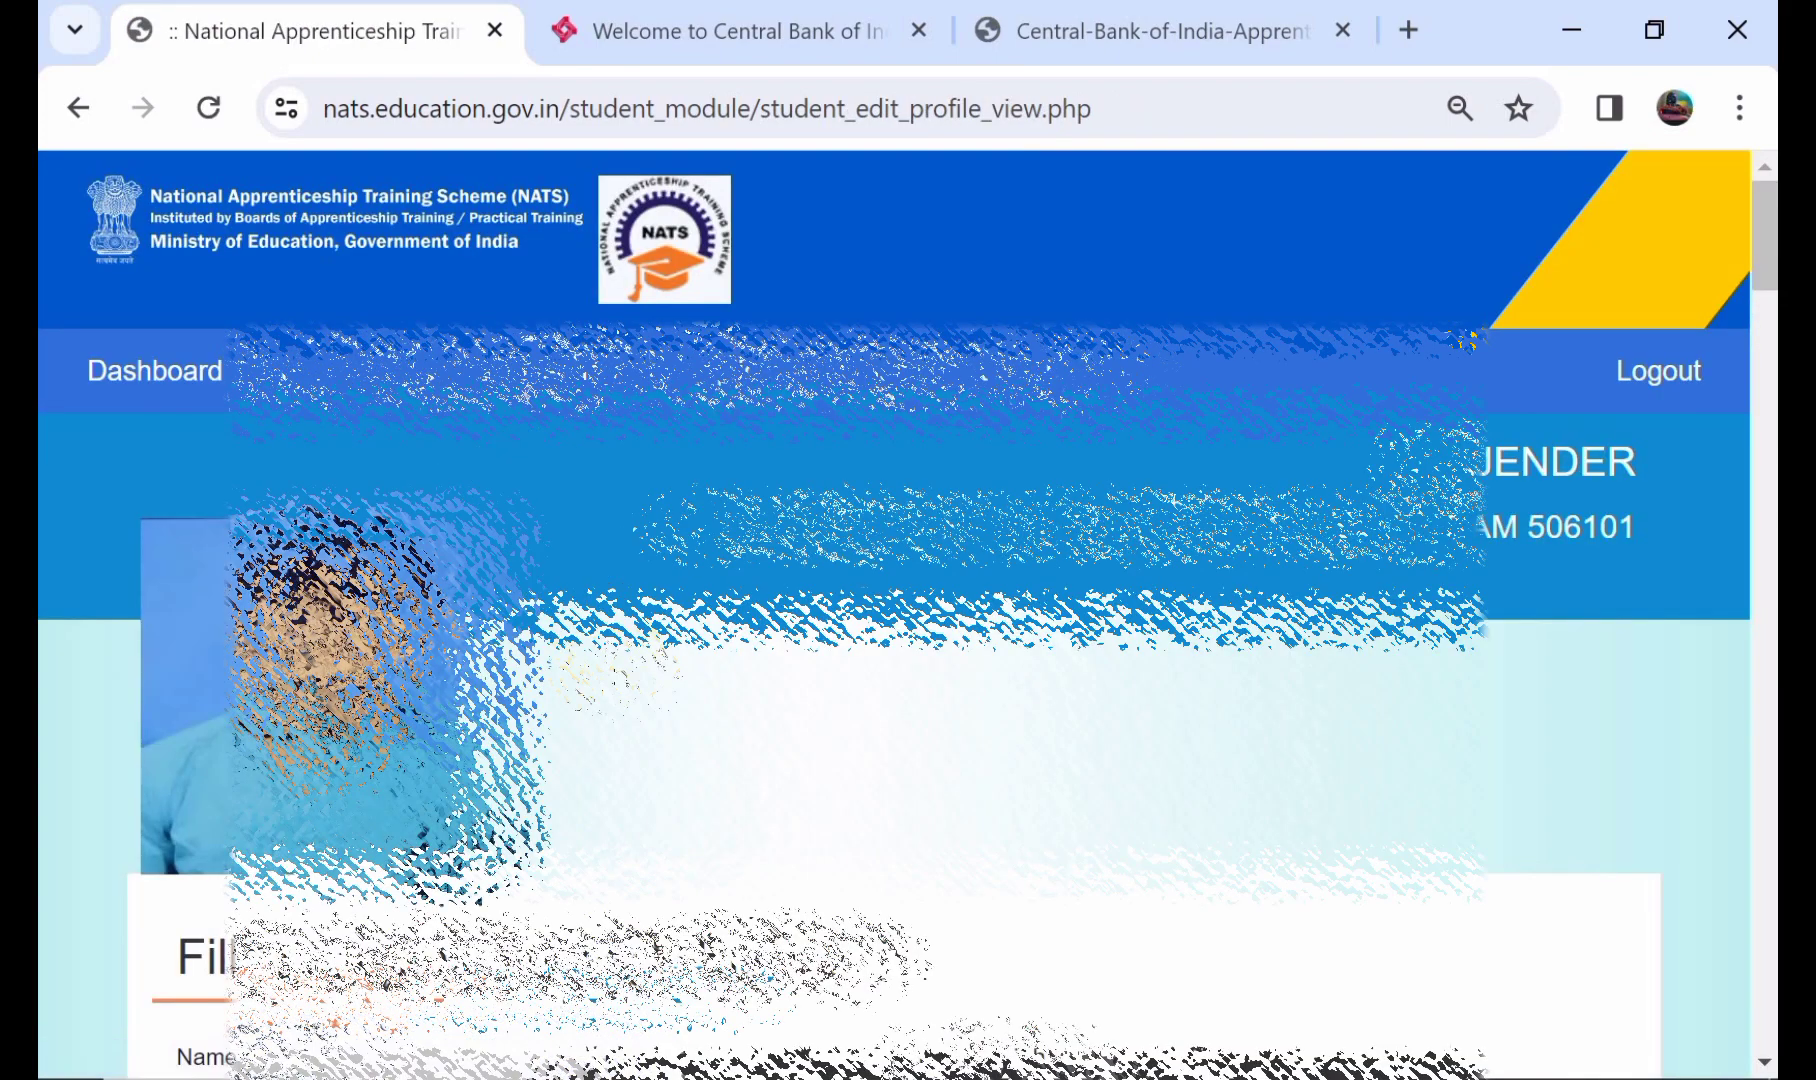
- Print the full profile preview
scroll(900, 600, down, 5)
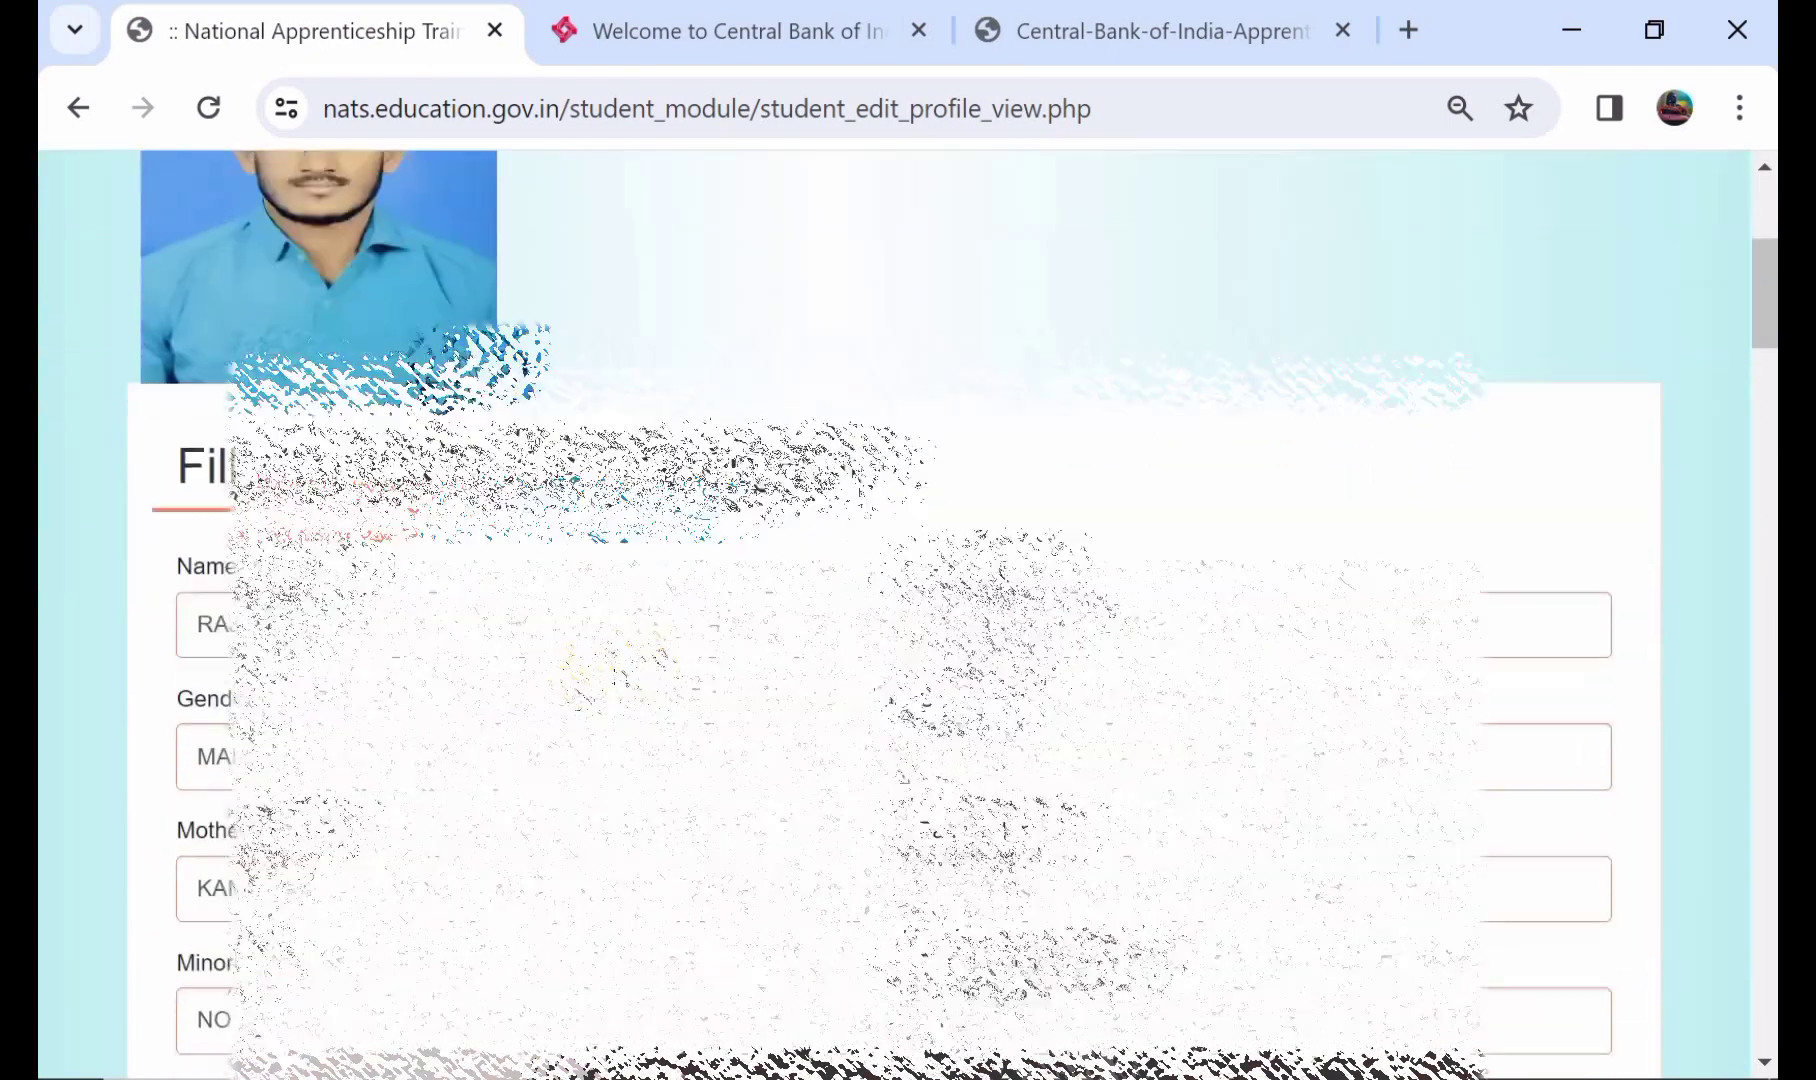
scroll(900, 600, down, 15)
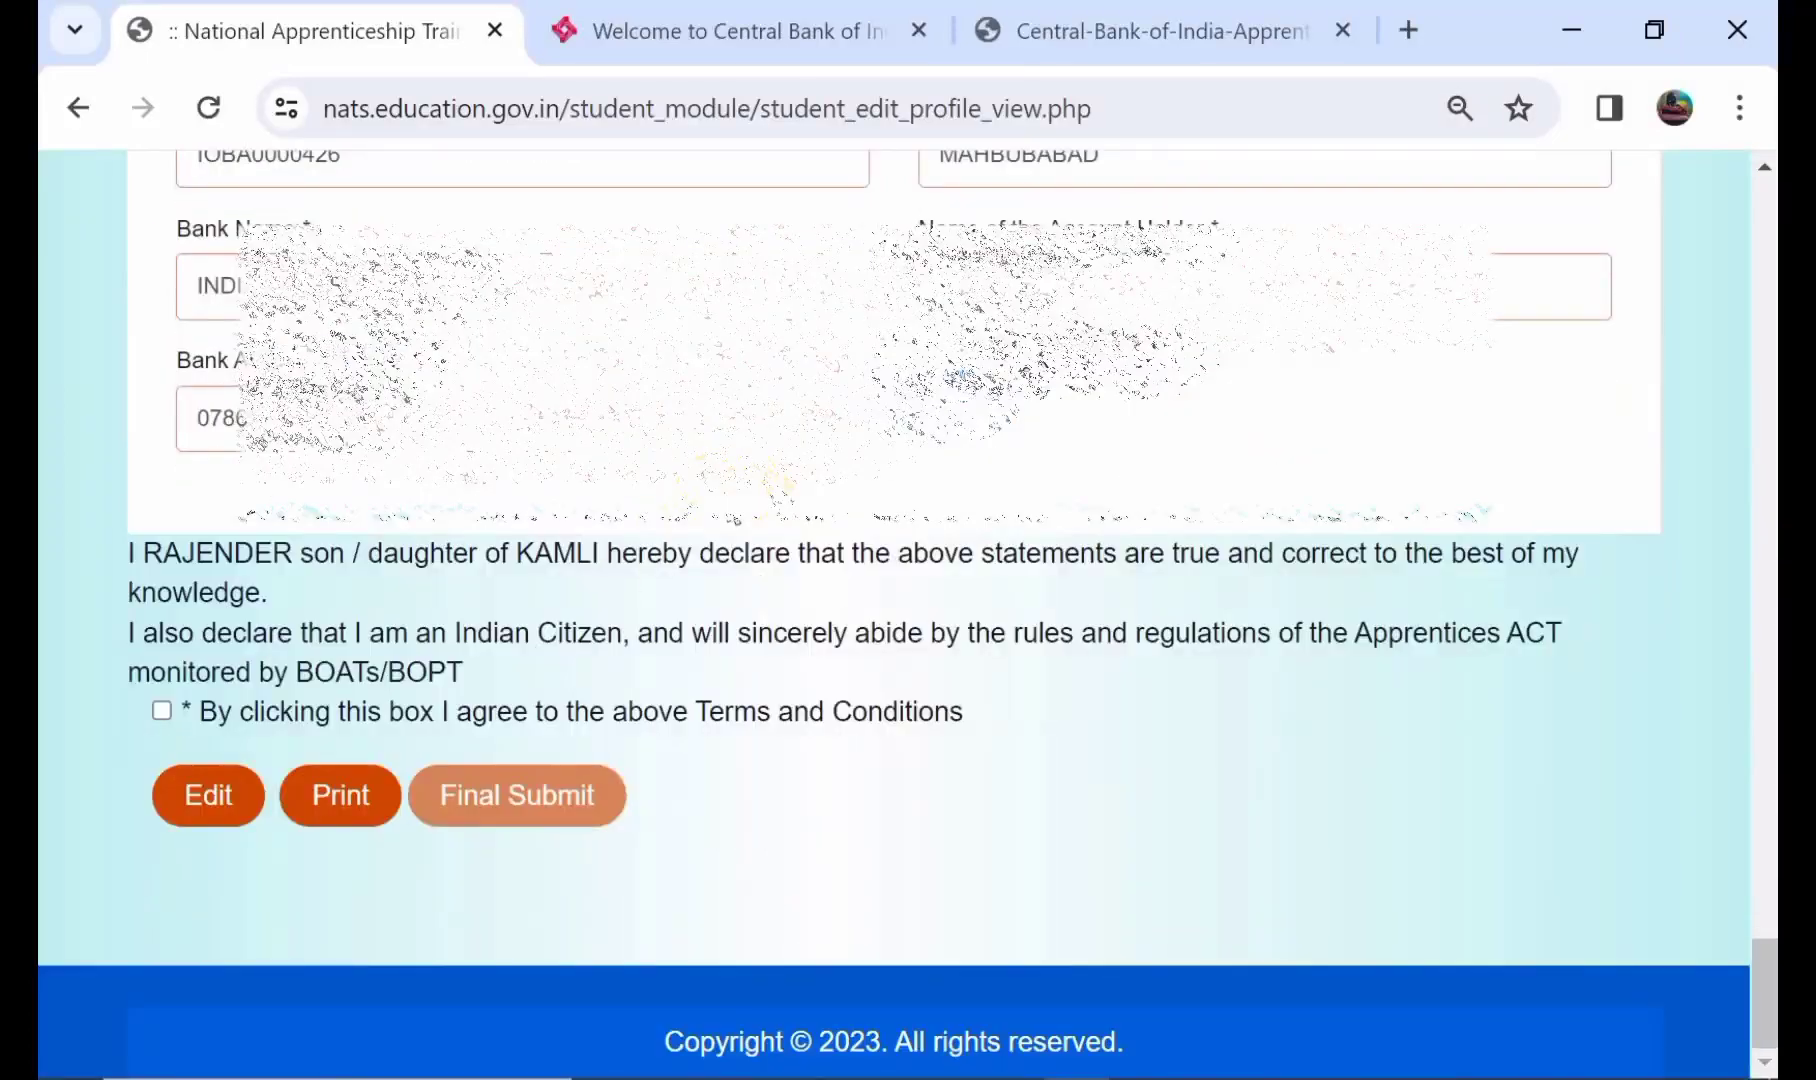
click(352, 797)
scroll(652, 522, up, 1)
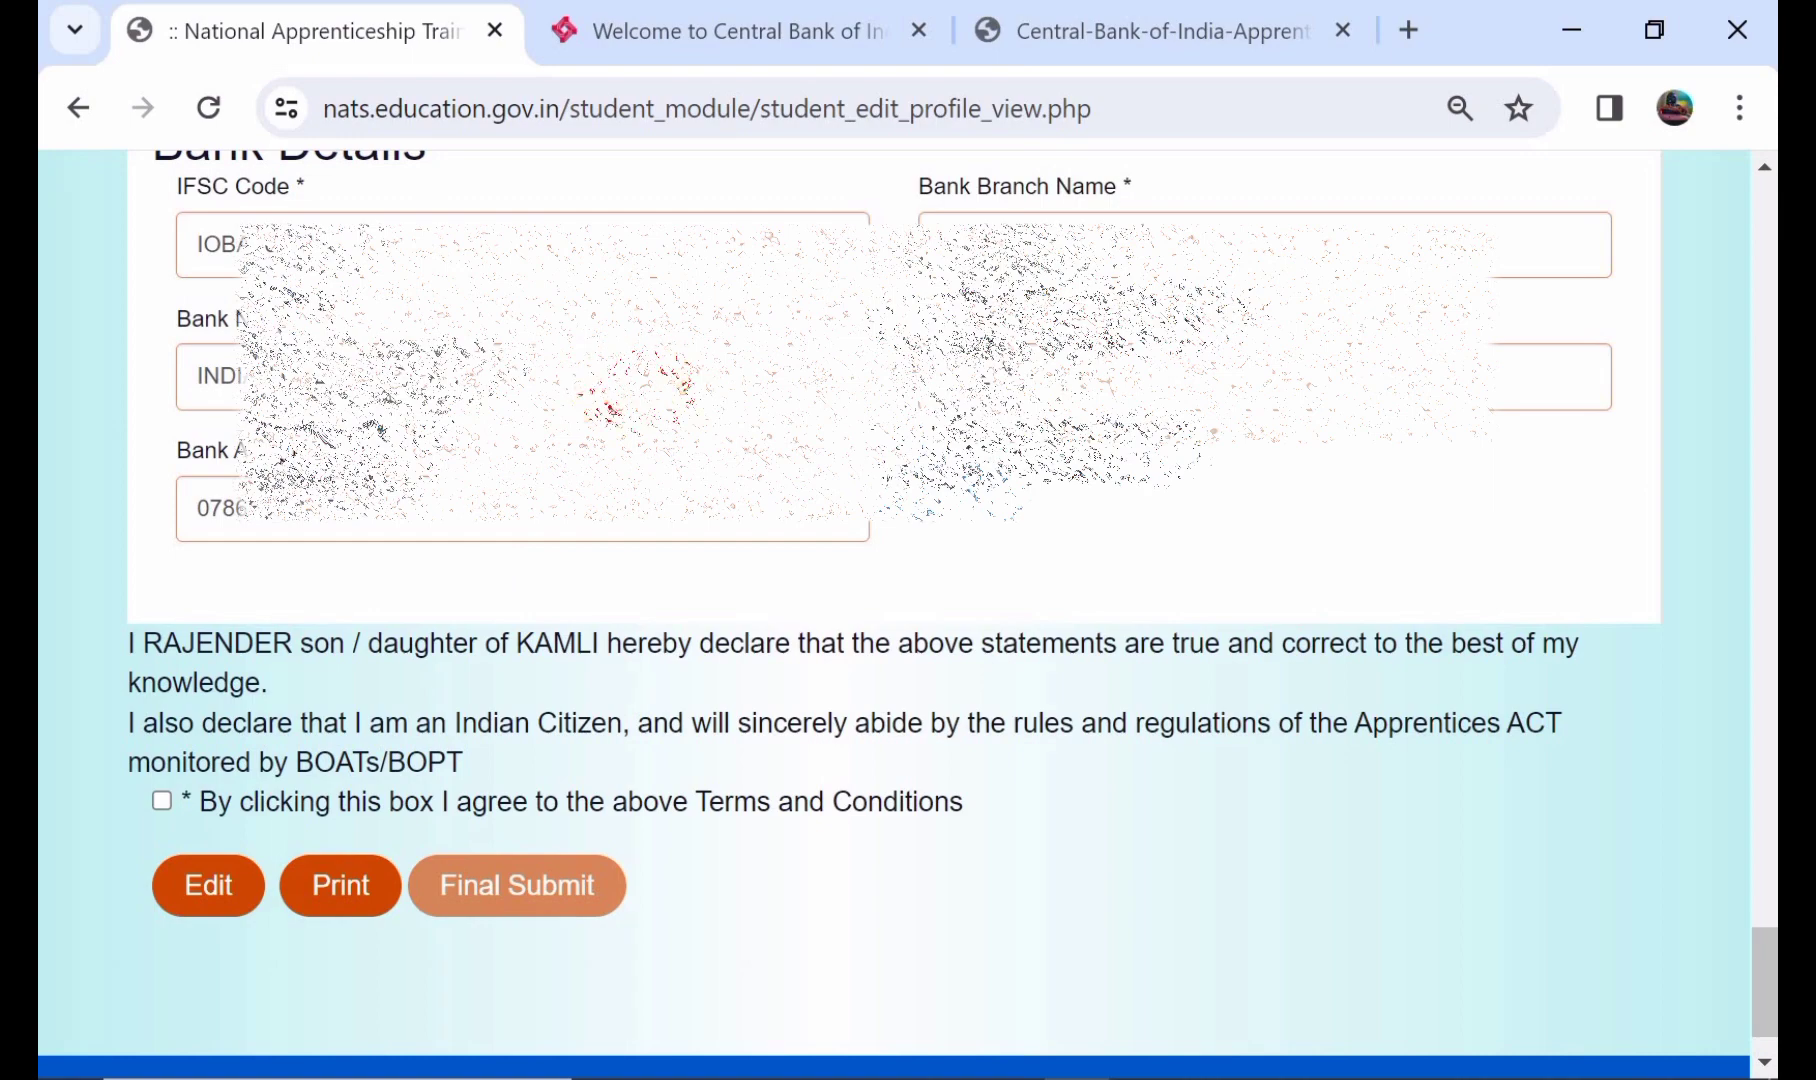
scroll(430, 680, up, 1)
scroll(380, 760, down, 2)
click(353, 802)
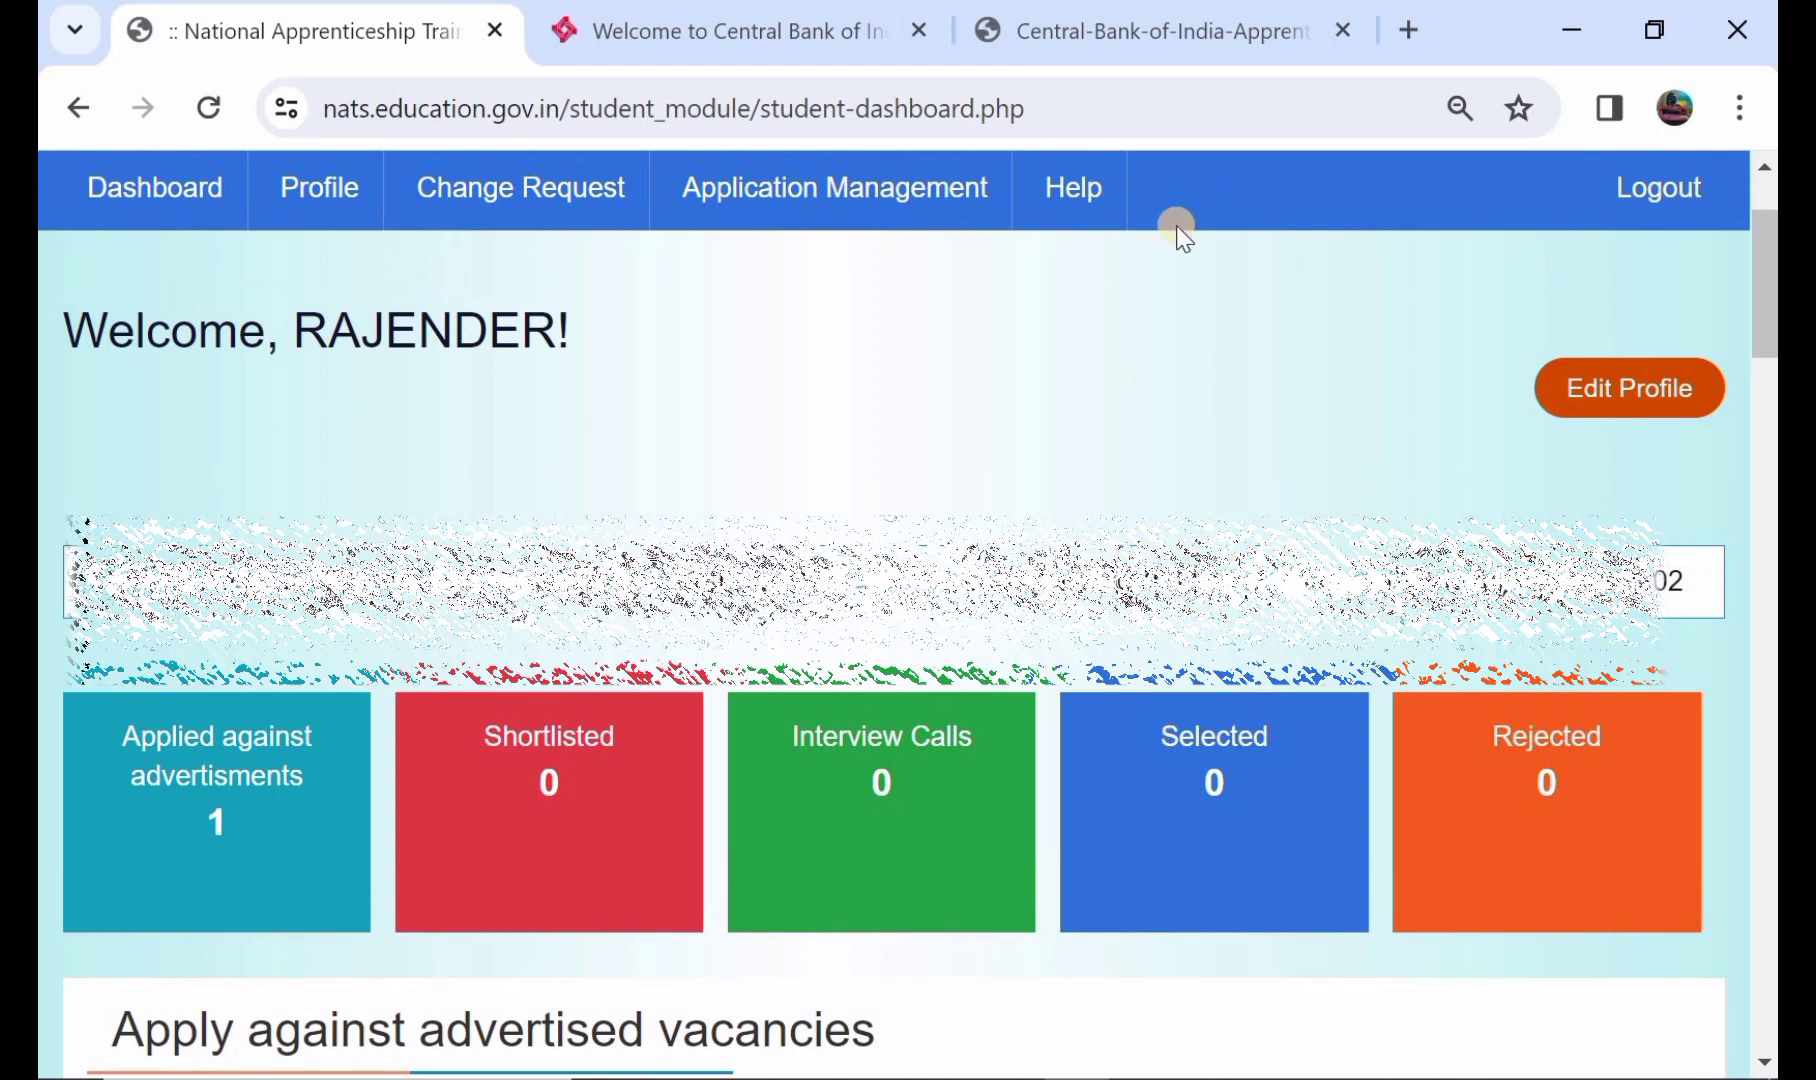
- Read the notification PDF from the page 10 fee table down to section 10, How to Apply
click(1238, 55)
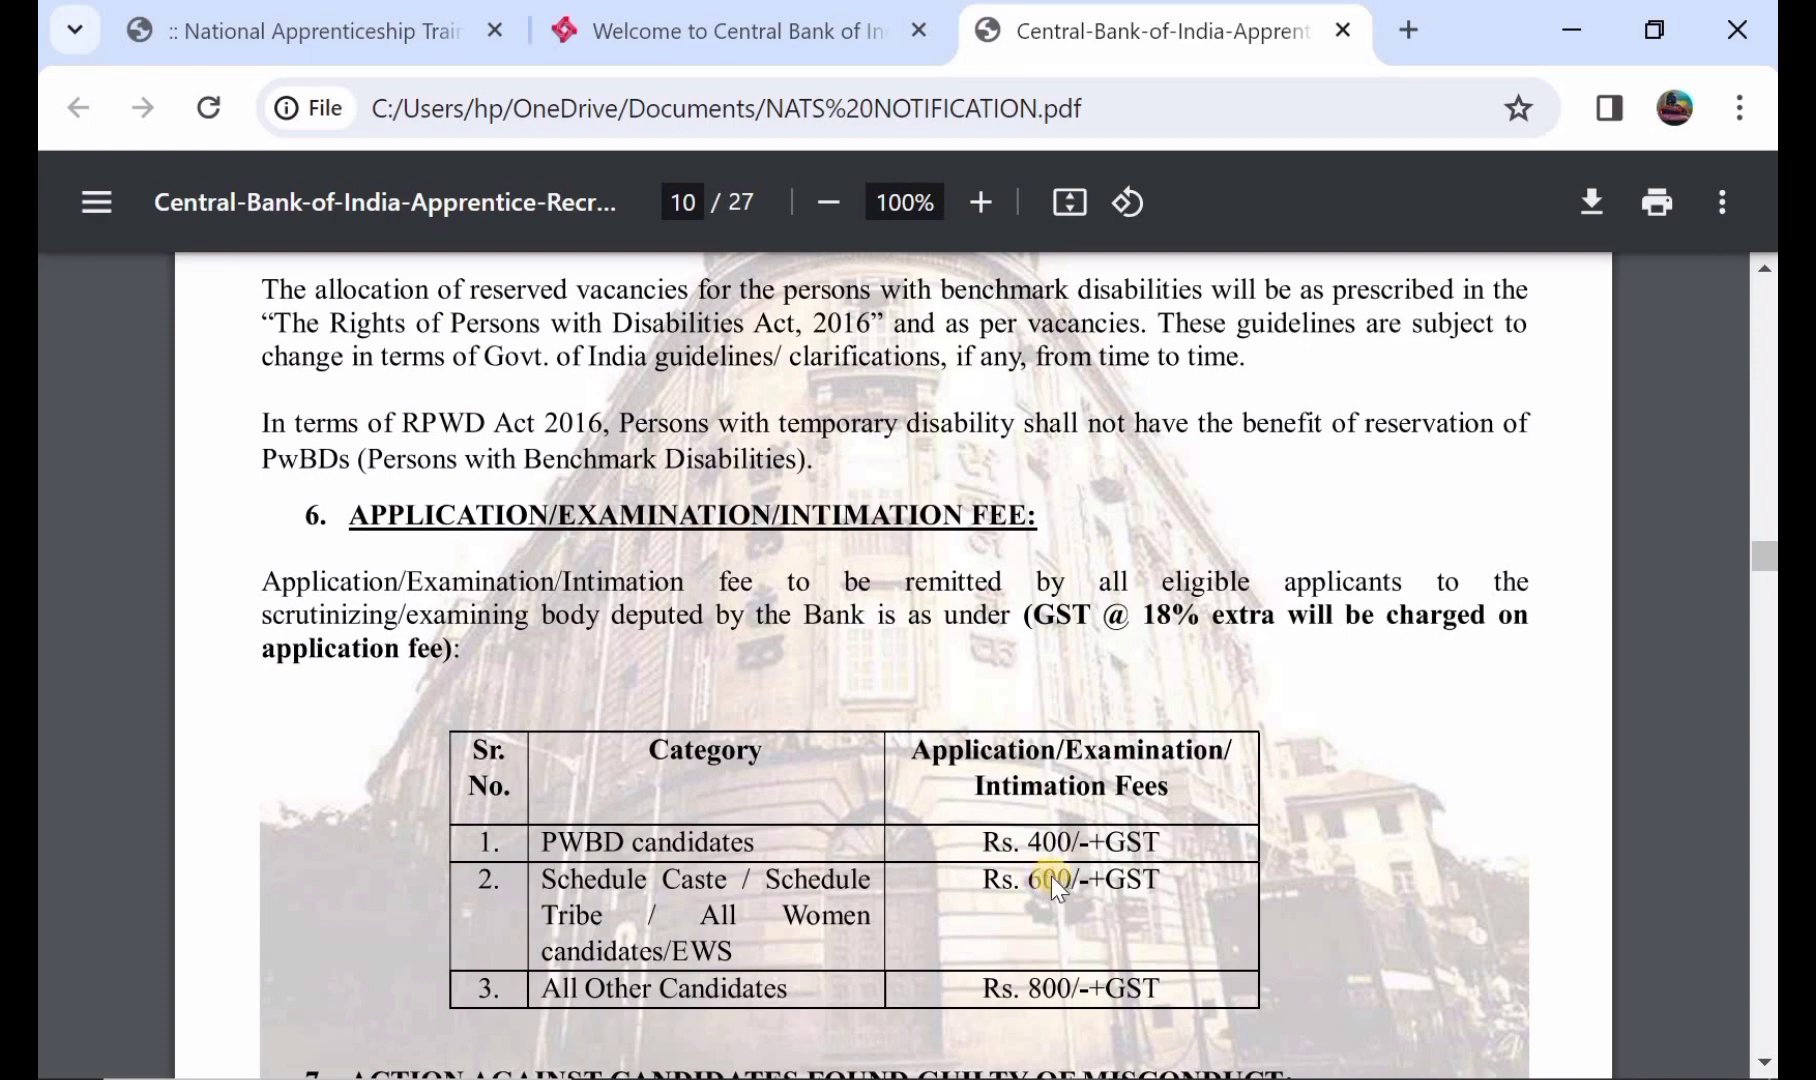
scroll(911, 941, down, 1)
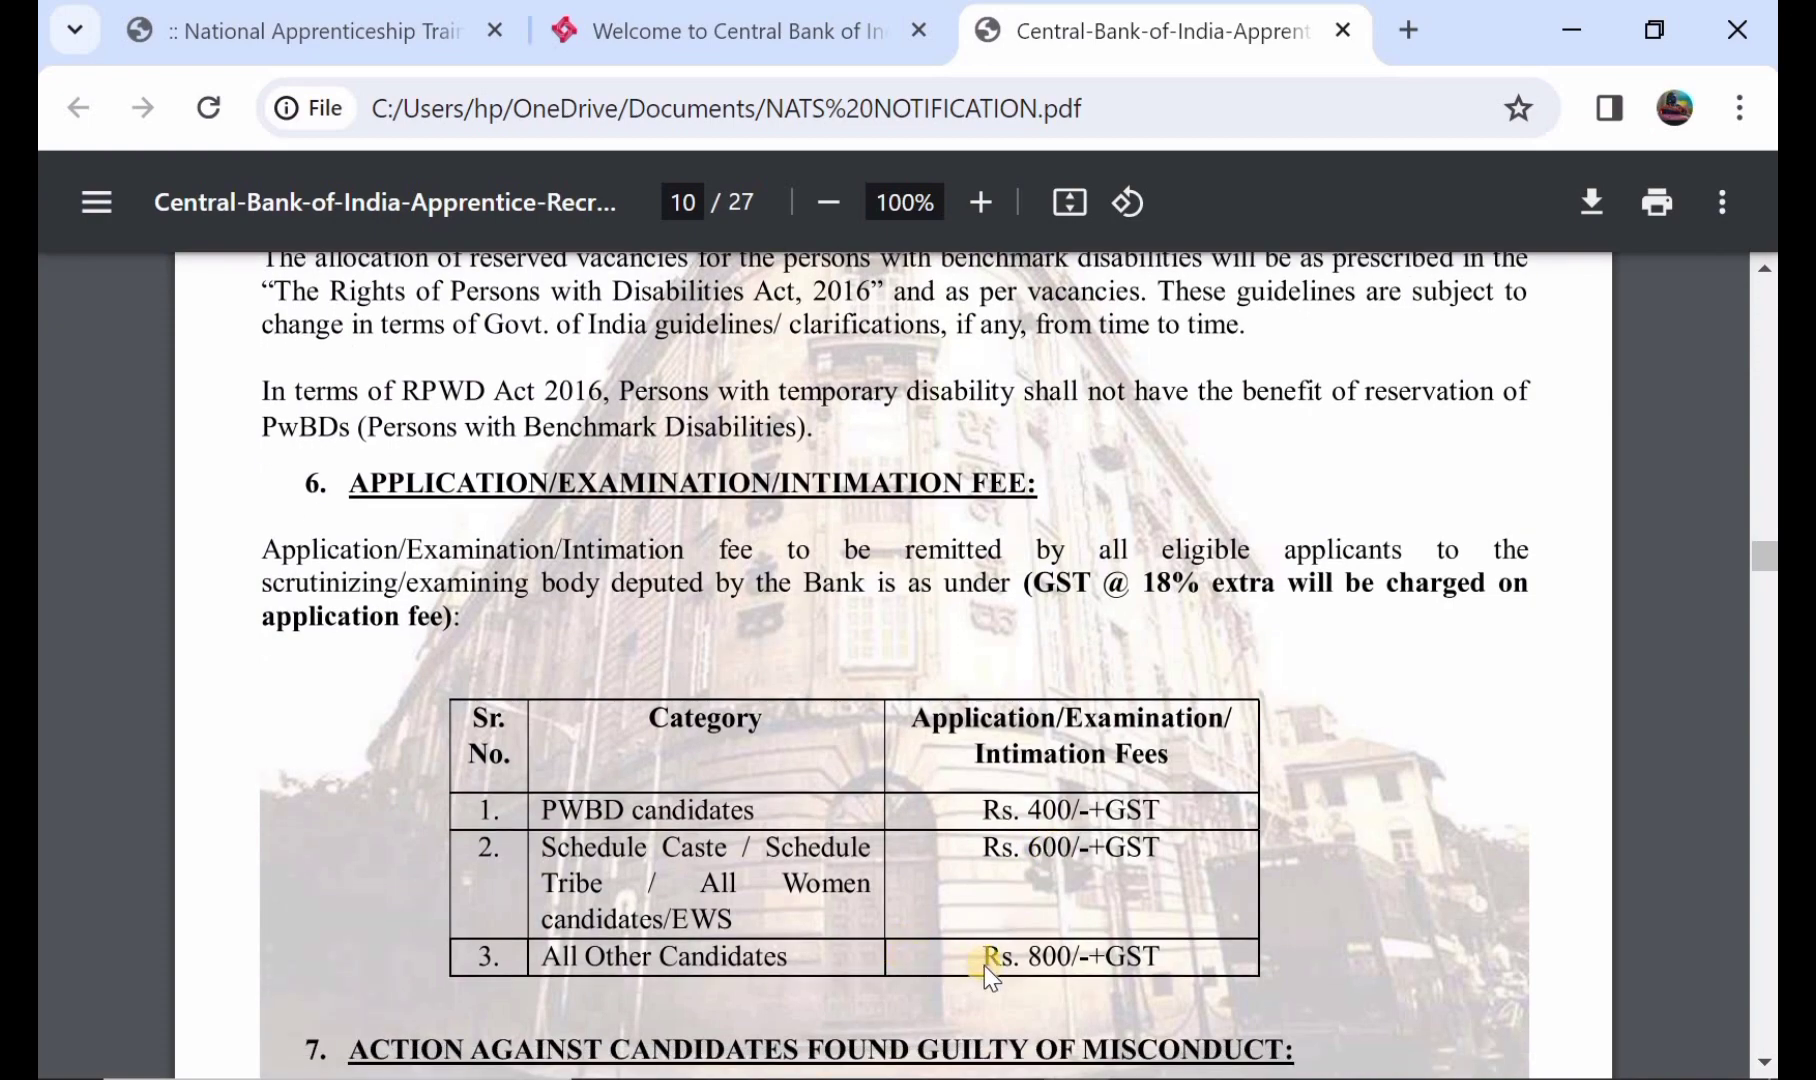
scroll(1040, 965, down, 5)
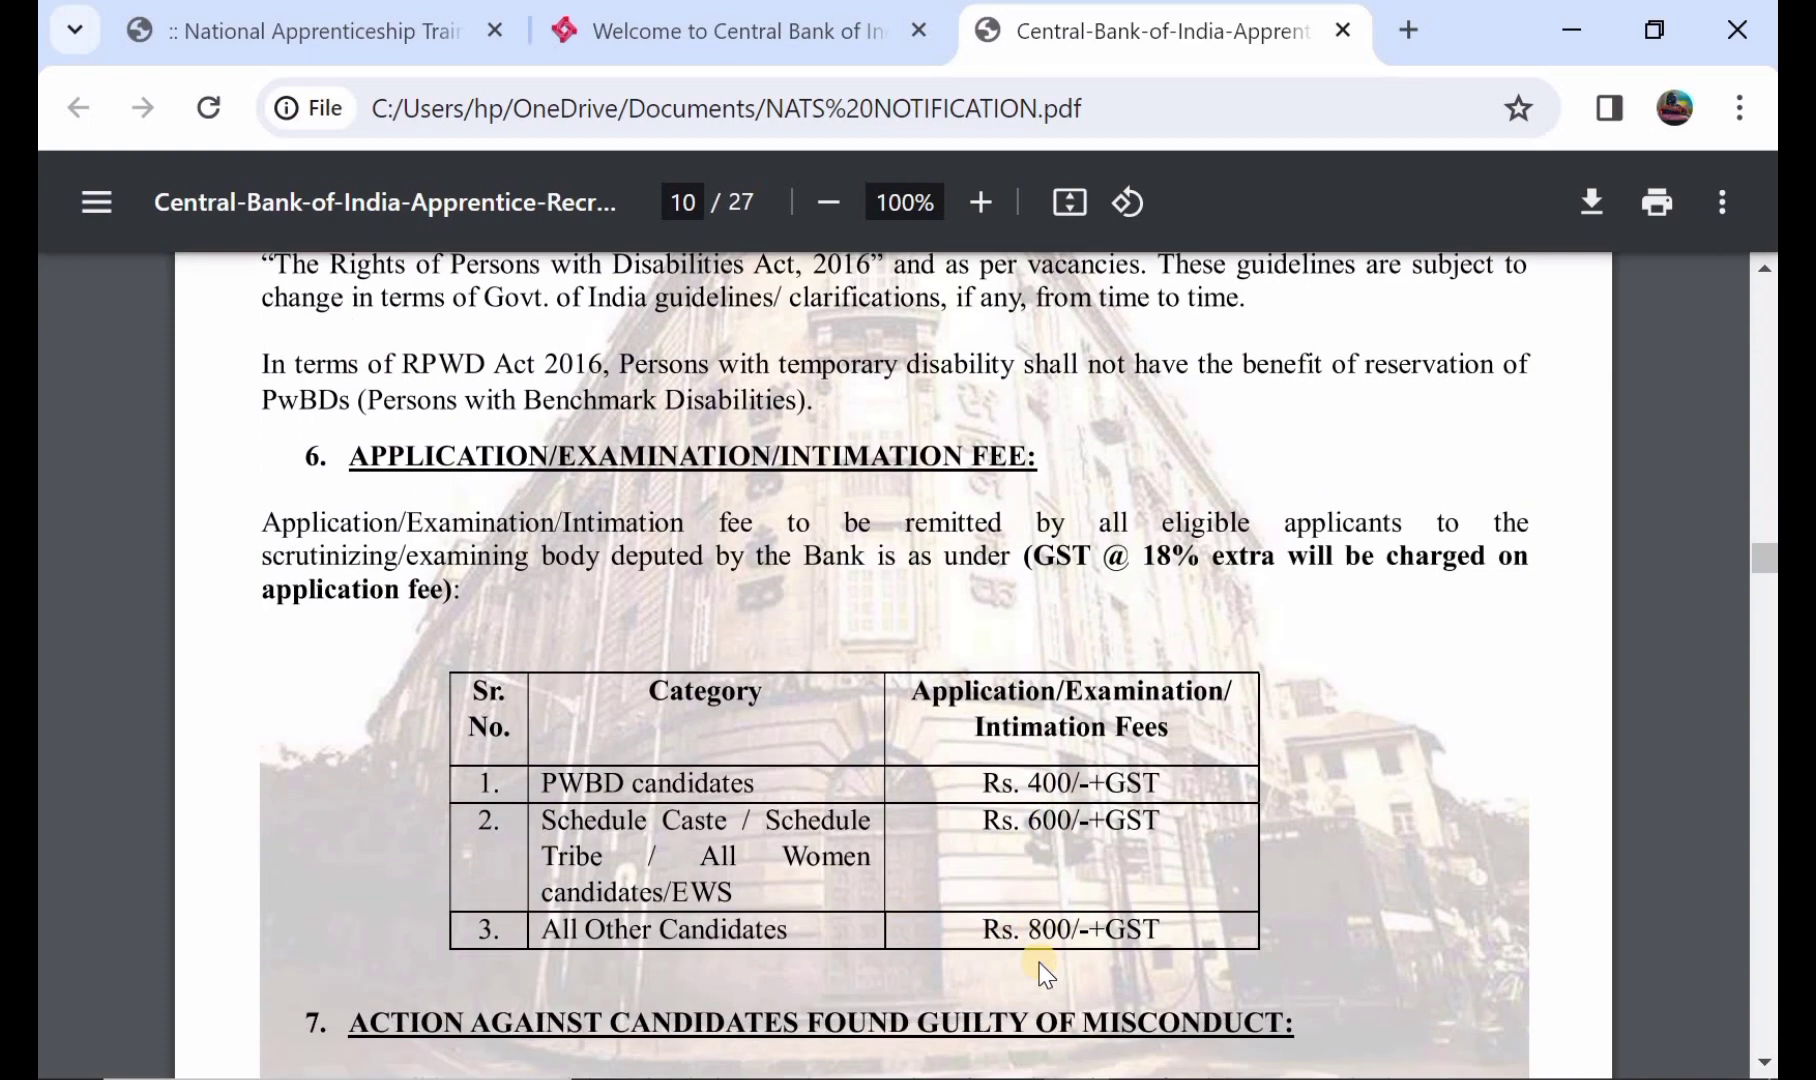
scroll(1040, 965, down, 9)
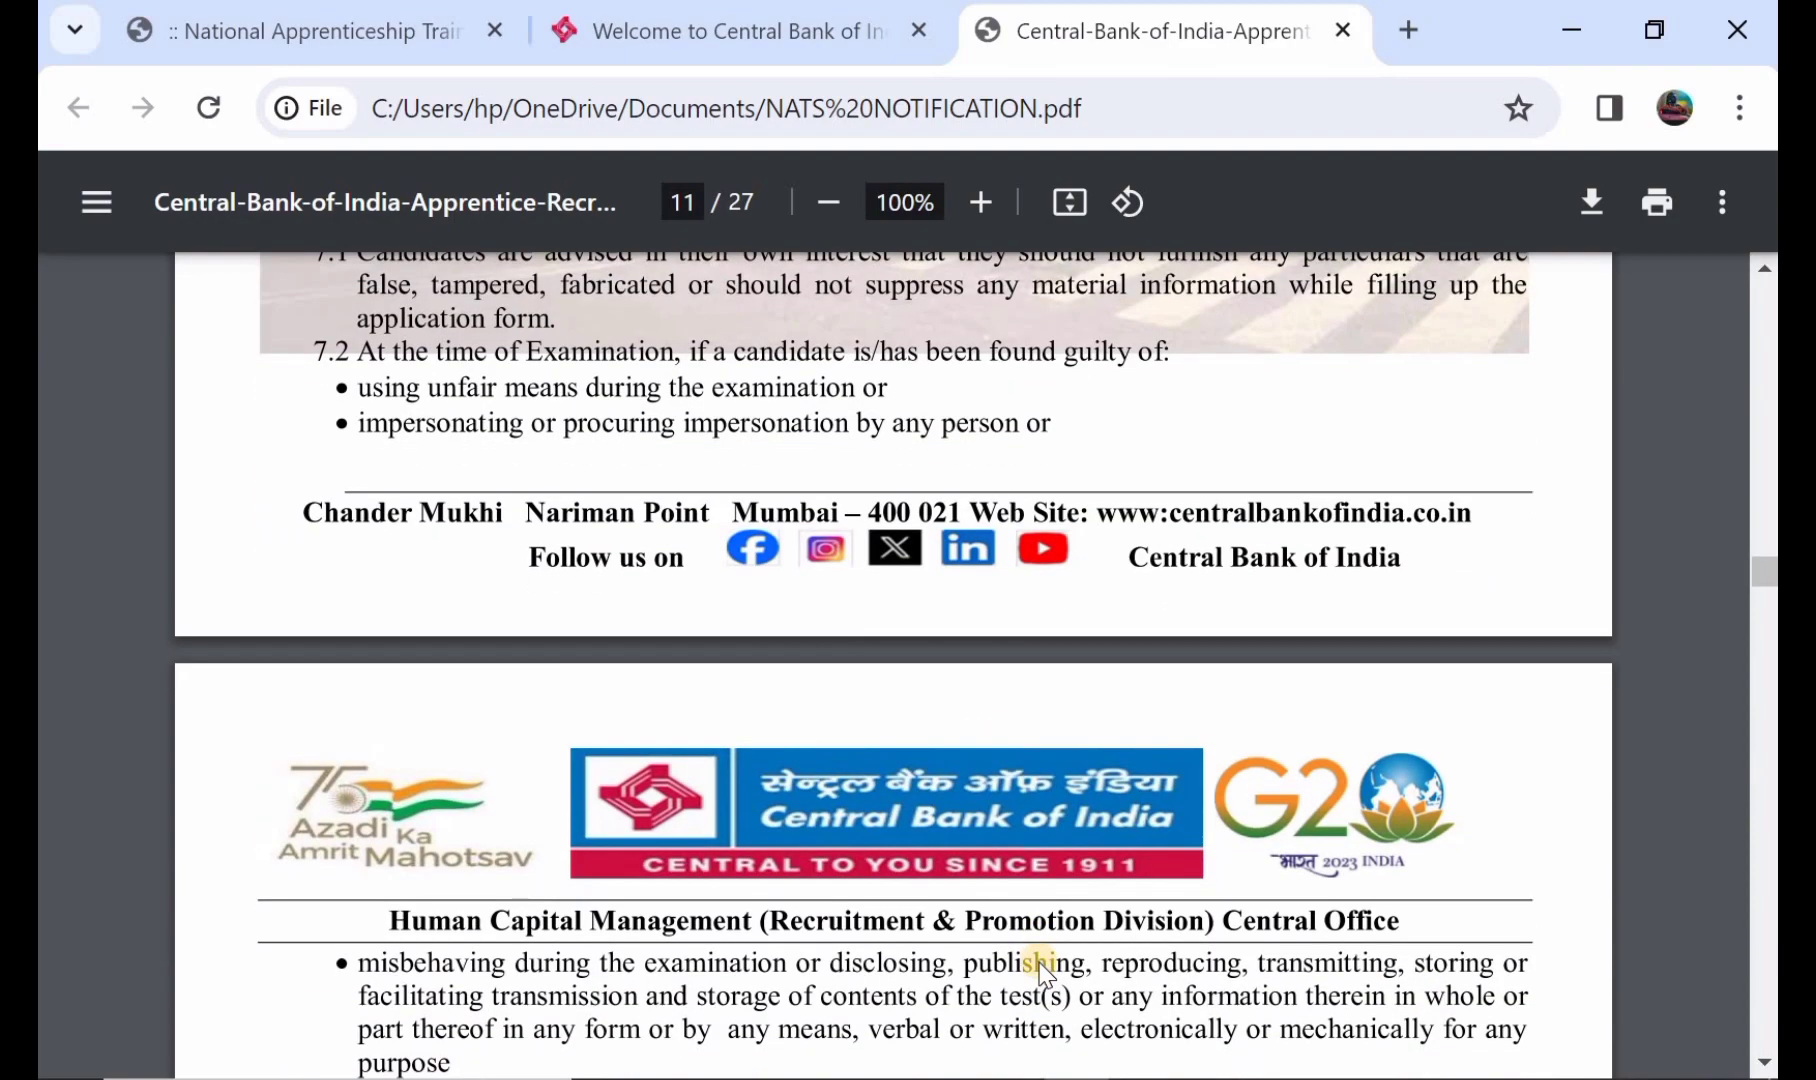
scroll(1040, 965, down, 10)
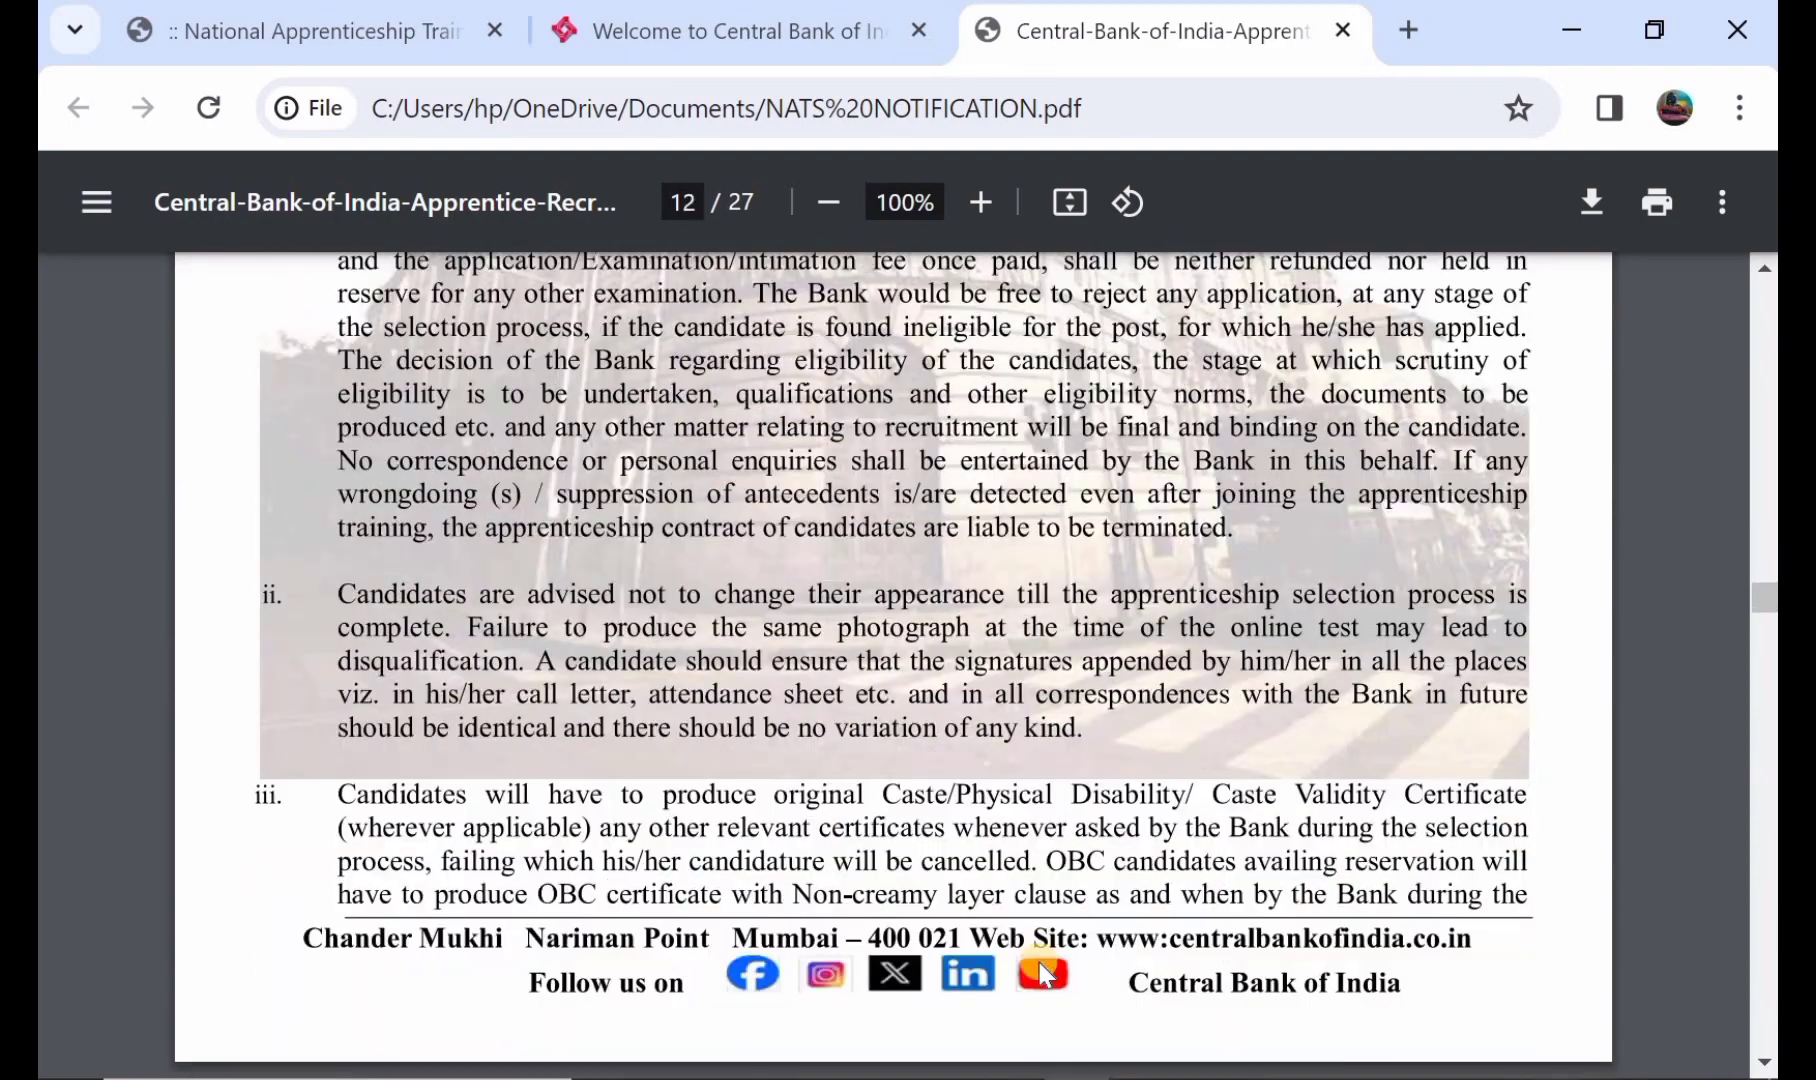
scroll(1040, 972, down, 8)
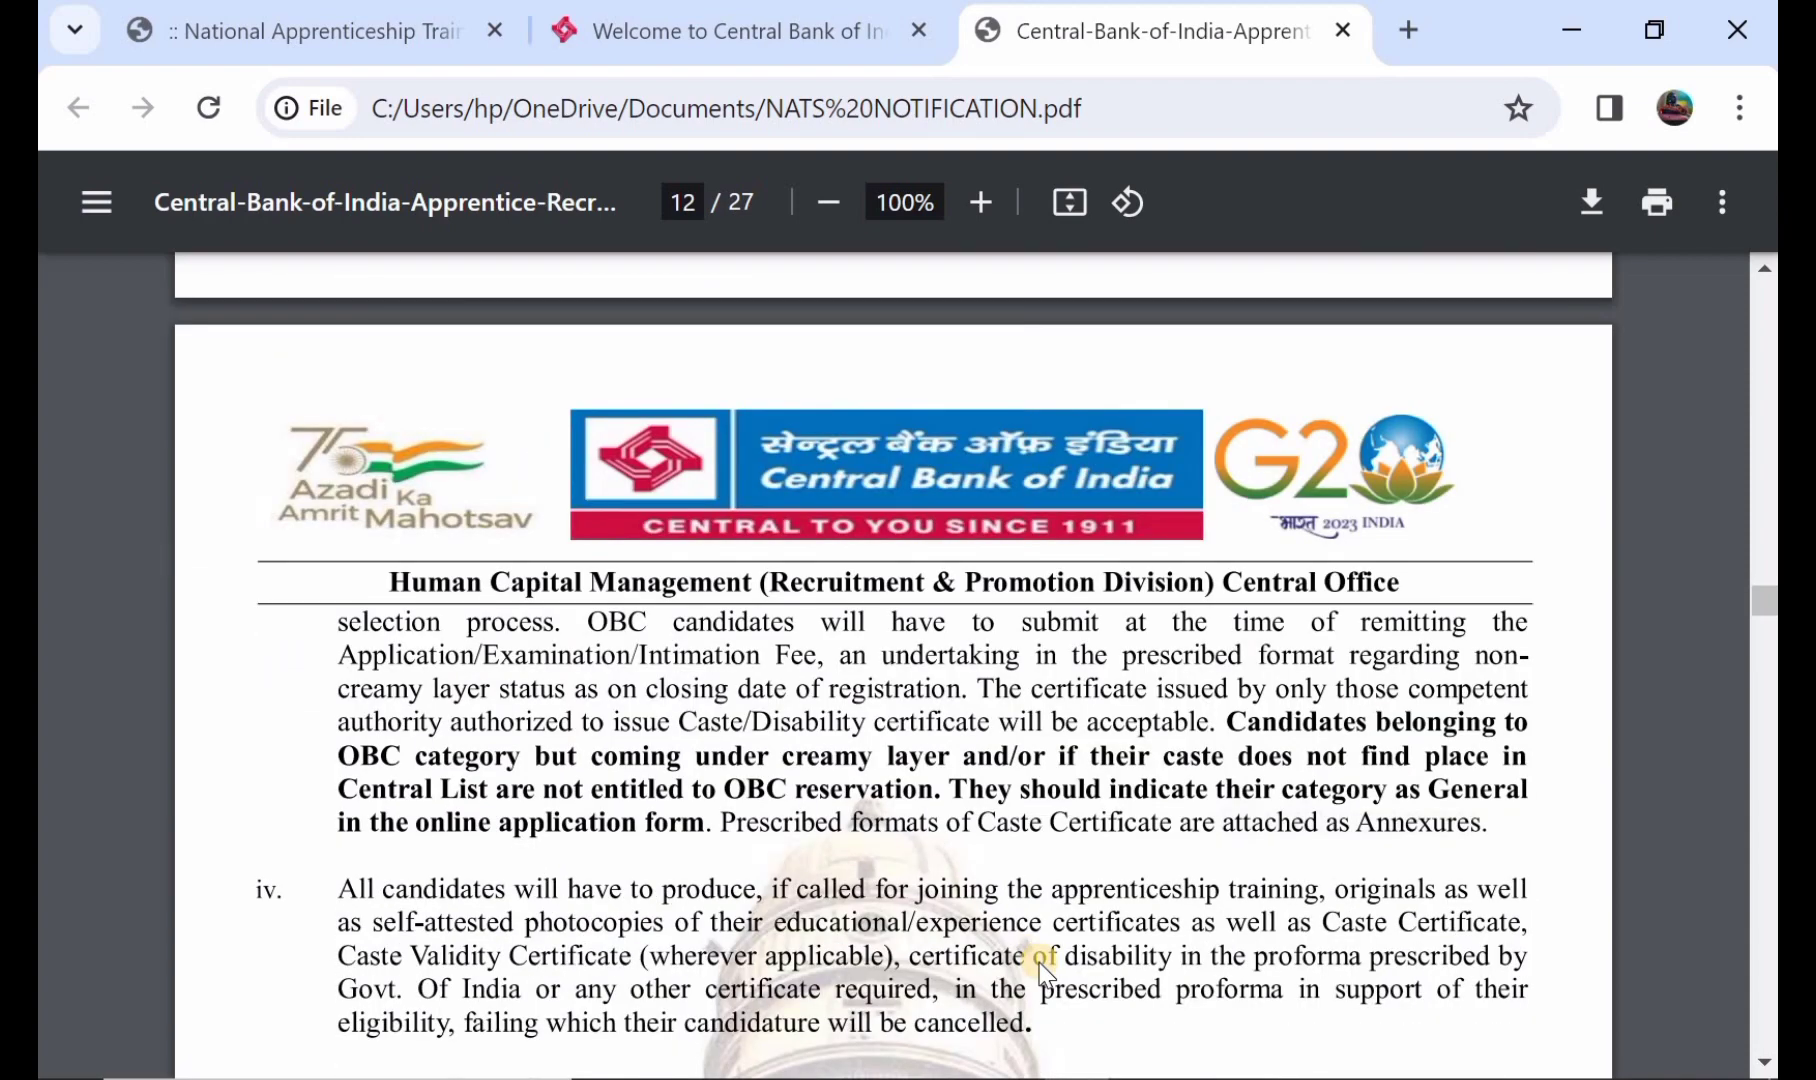
scroll(1043, 970, down, 8)
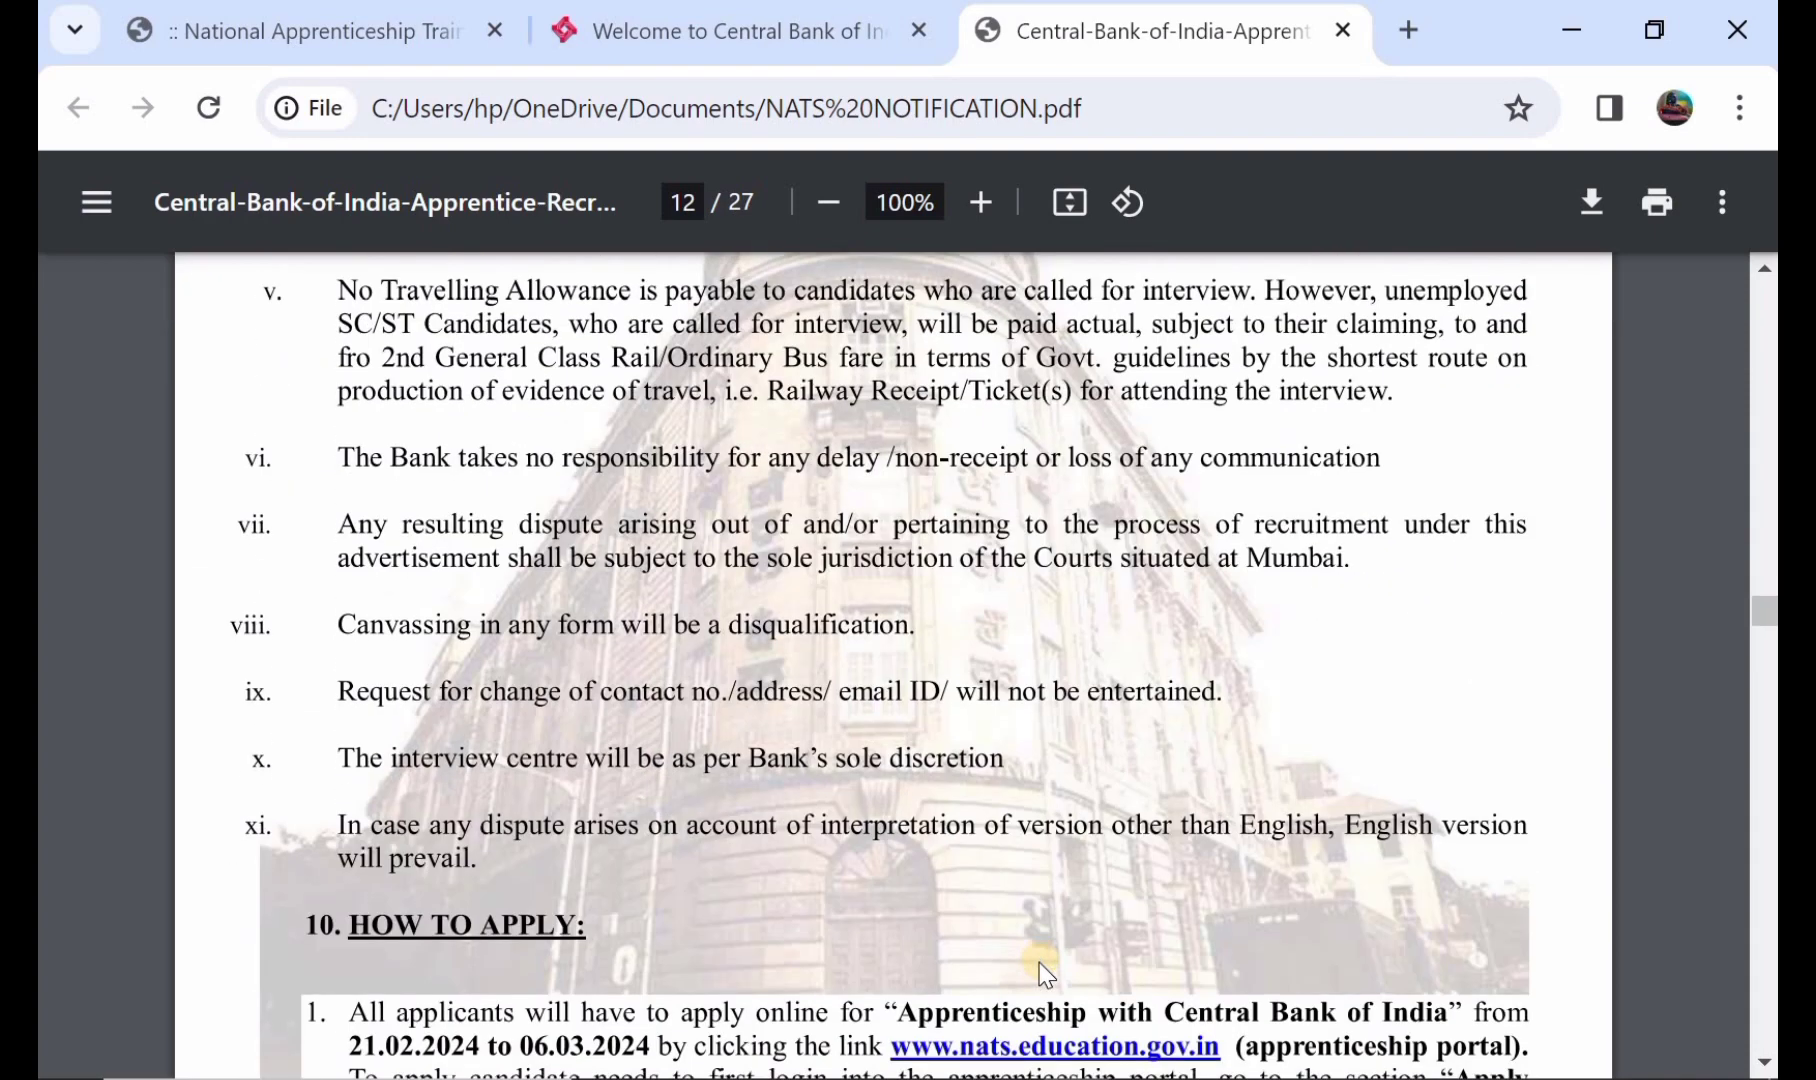
scroll(1045, 975, down, 3)
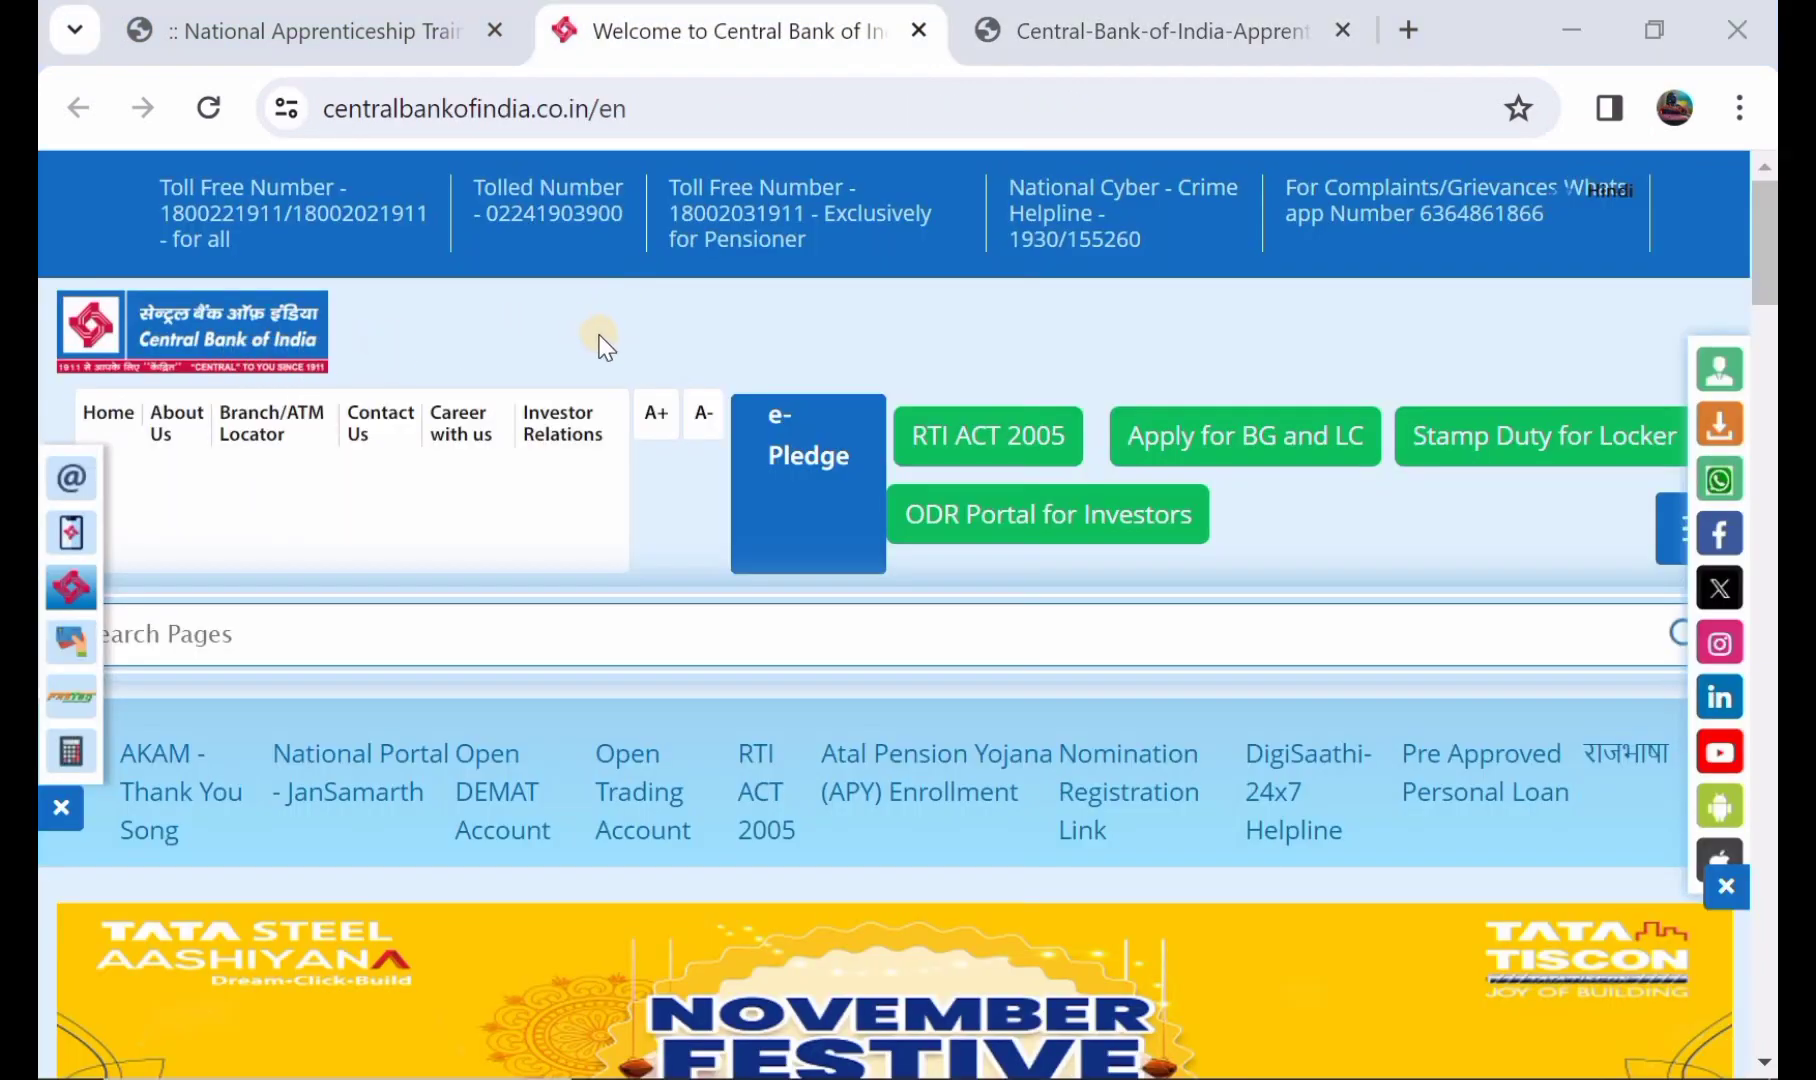
scroll(602, 345, down, 7)
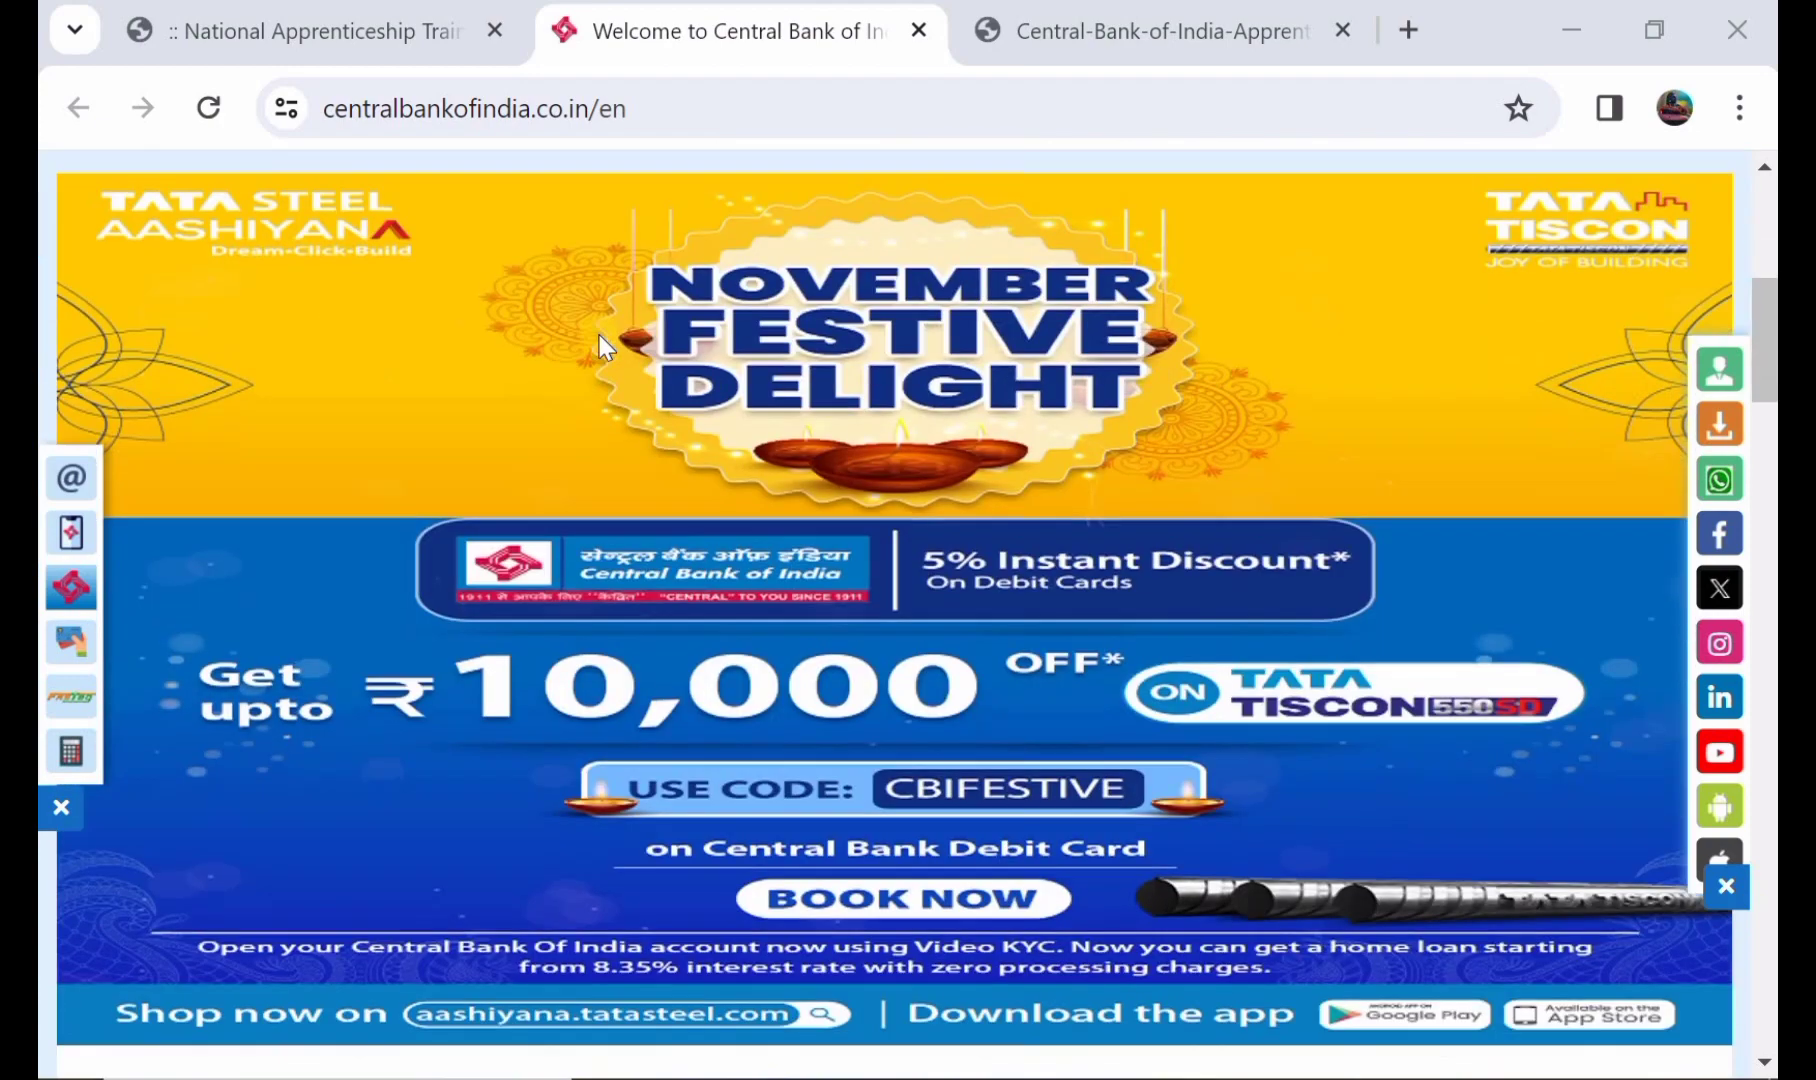
scroll(599, 335, up, 4)
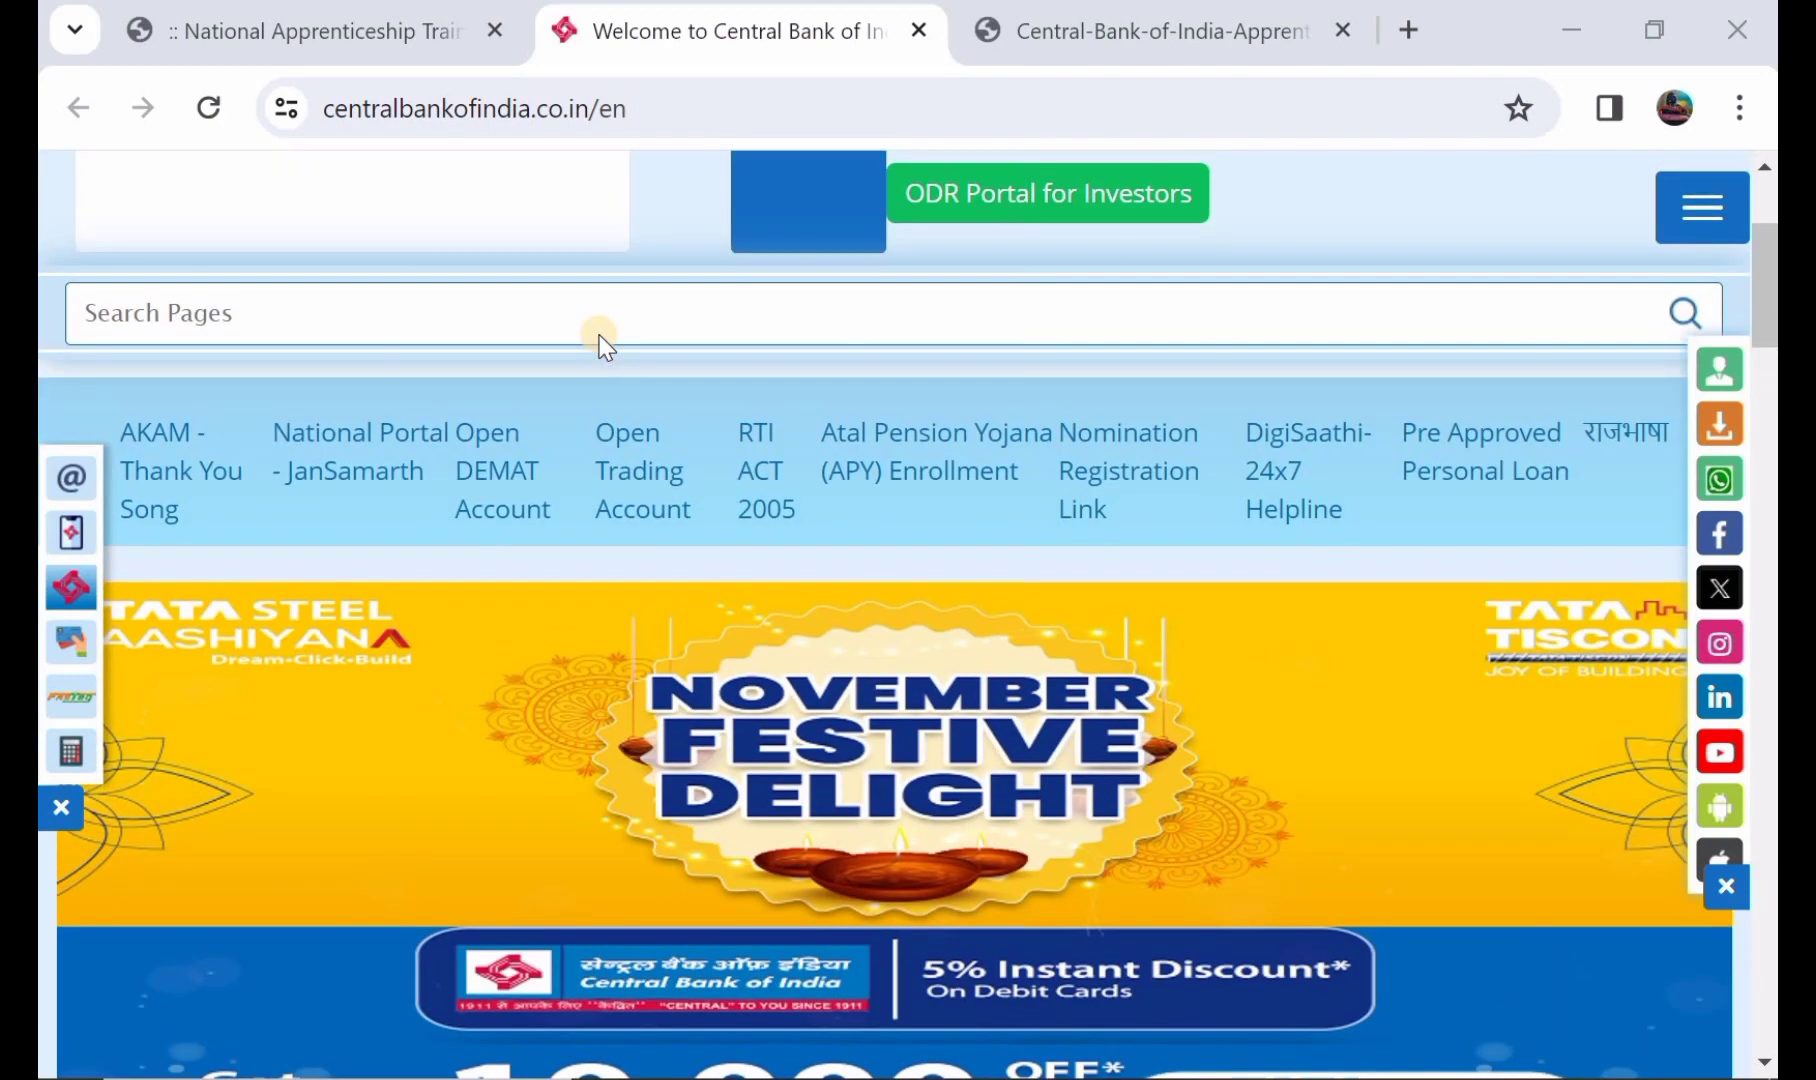
scroll(603, 345, up, 2)
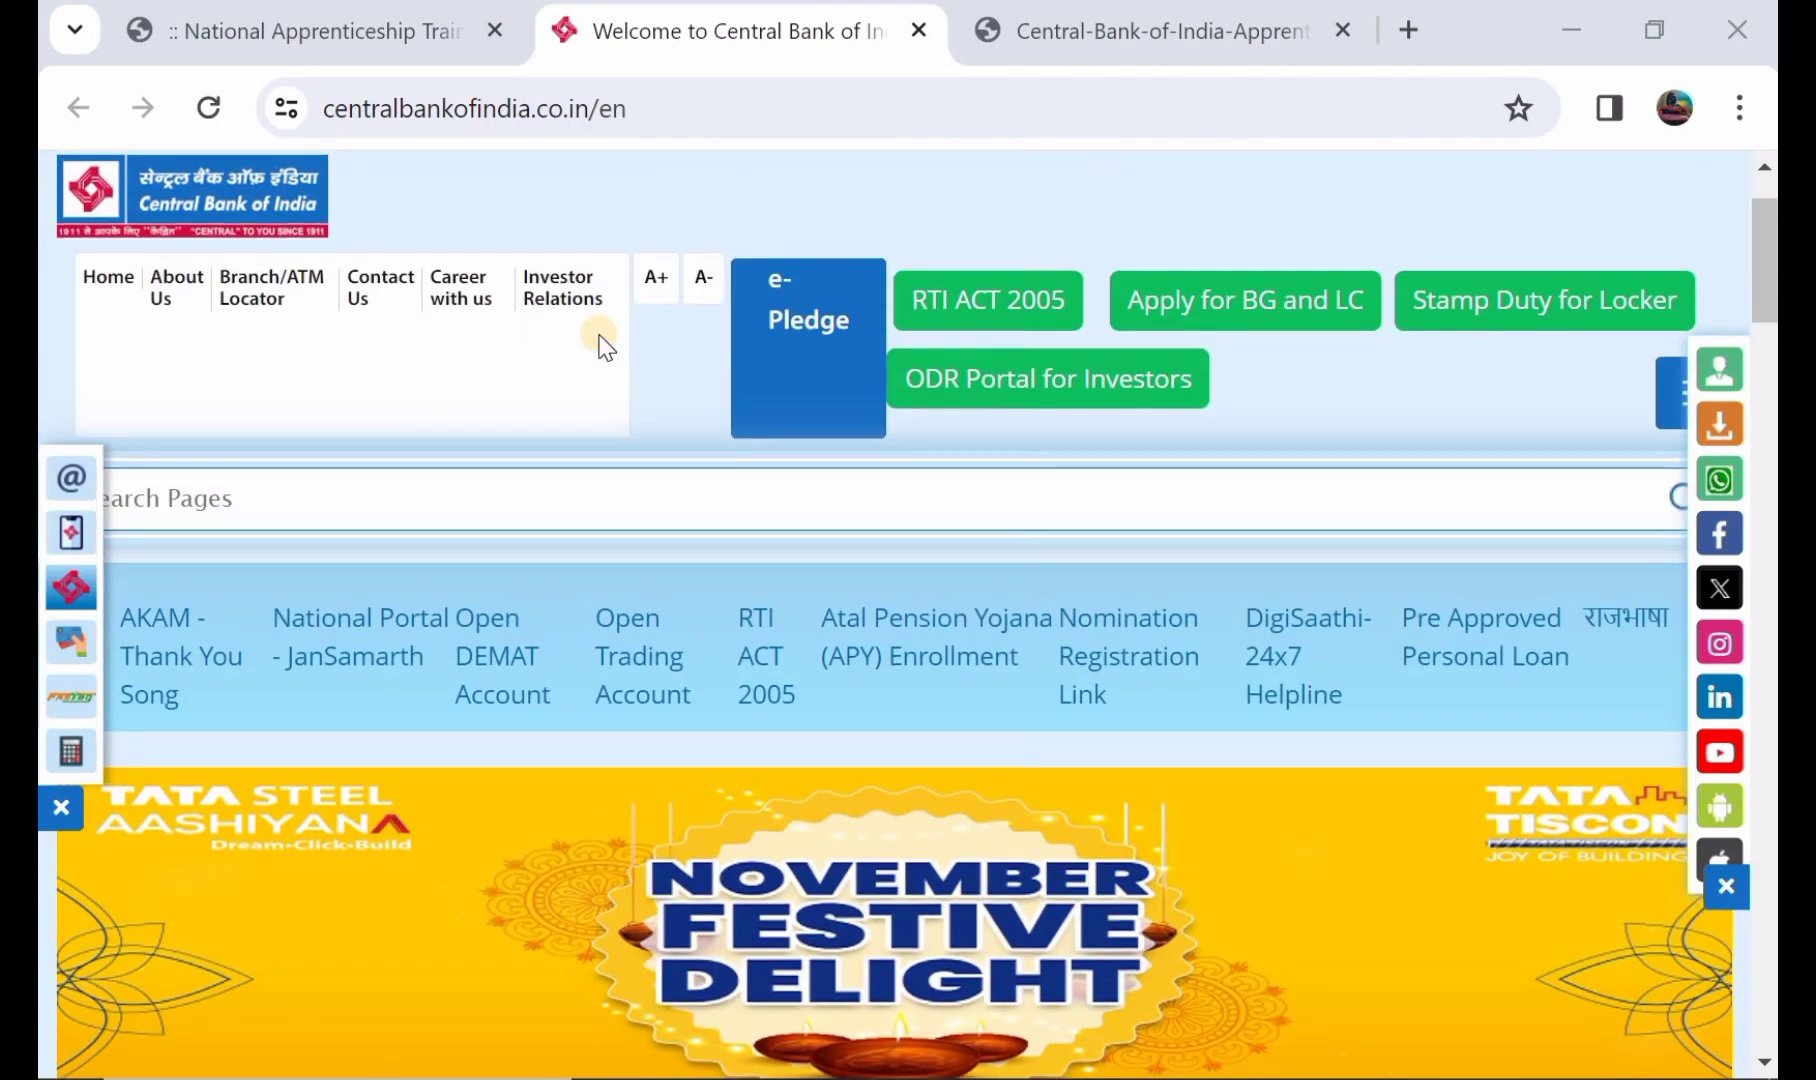
scroll(603, 345, up, 1)
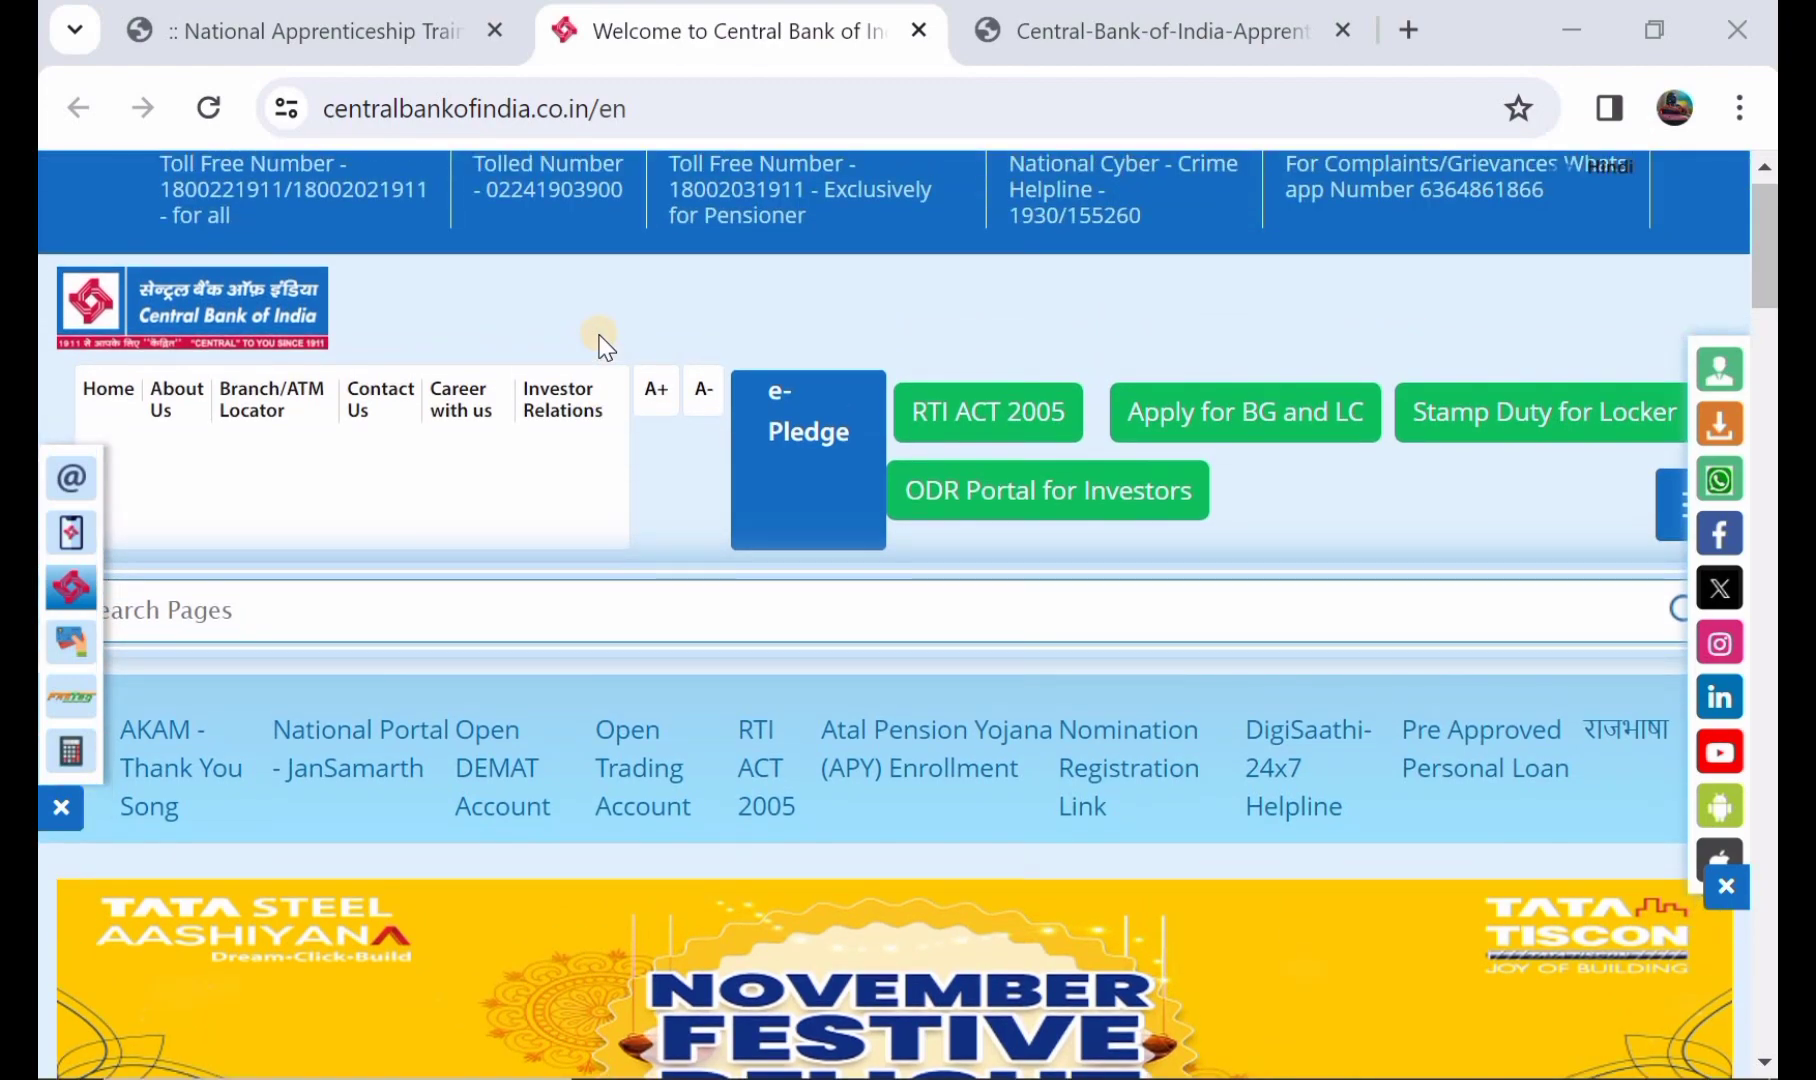
scroll(603, 345, down, 6)
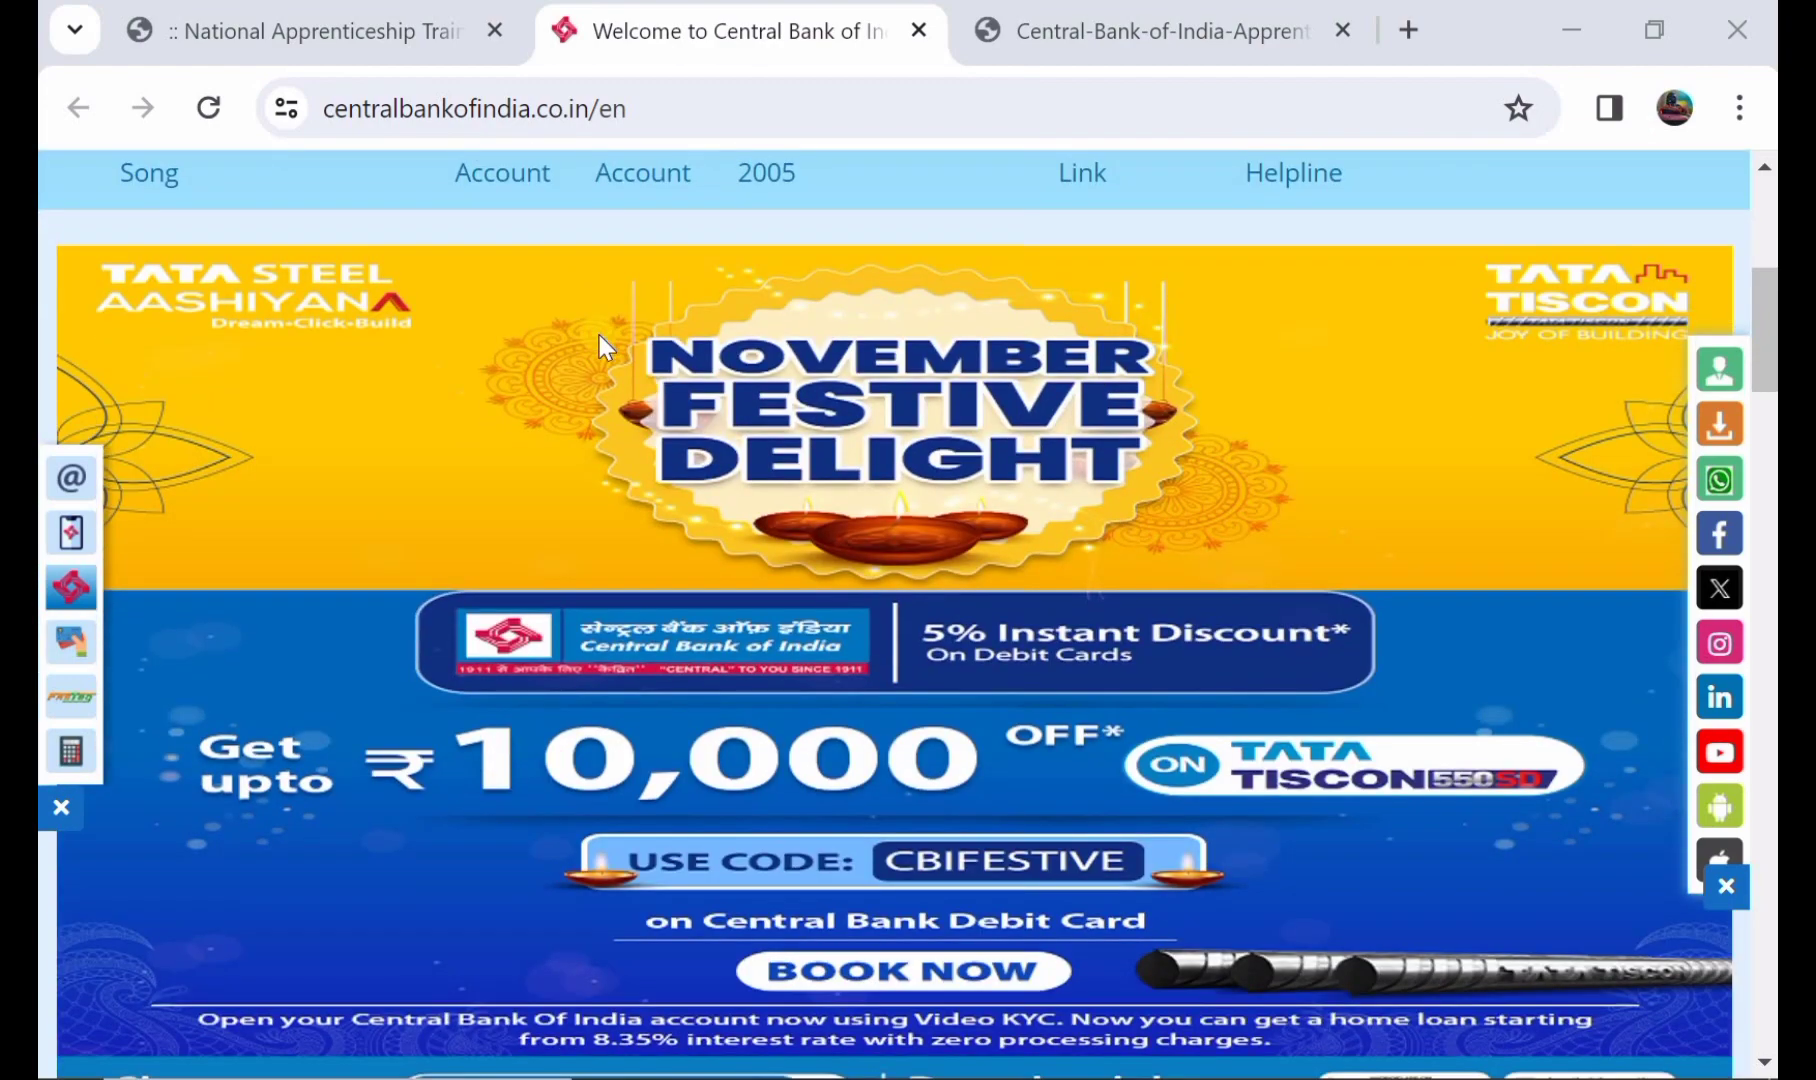
scroll(601, 340, up, 6)
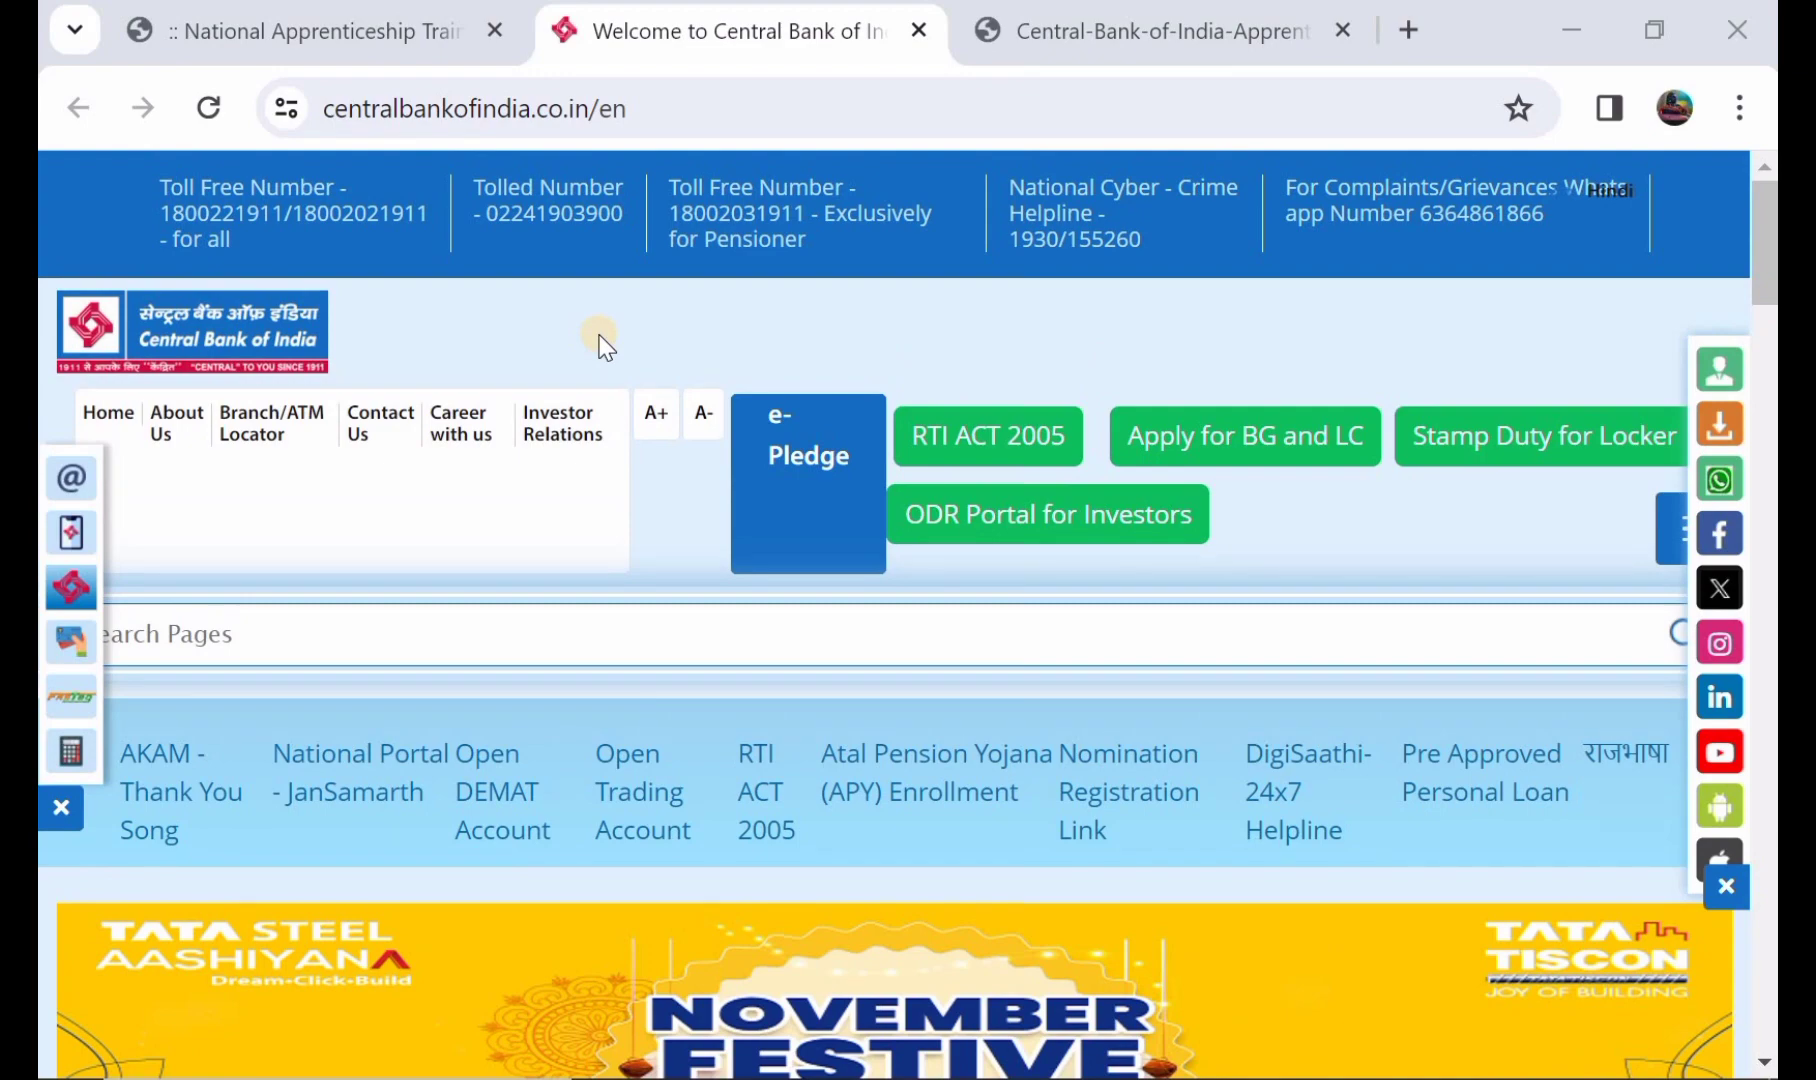
scroll(601, 345, down, 5)
scroll(601, 345, up, 3)
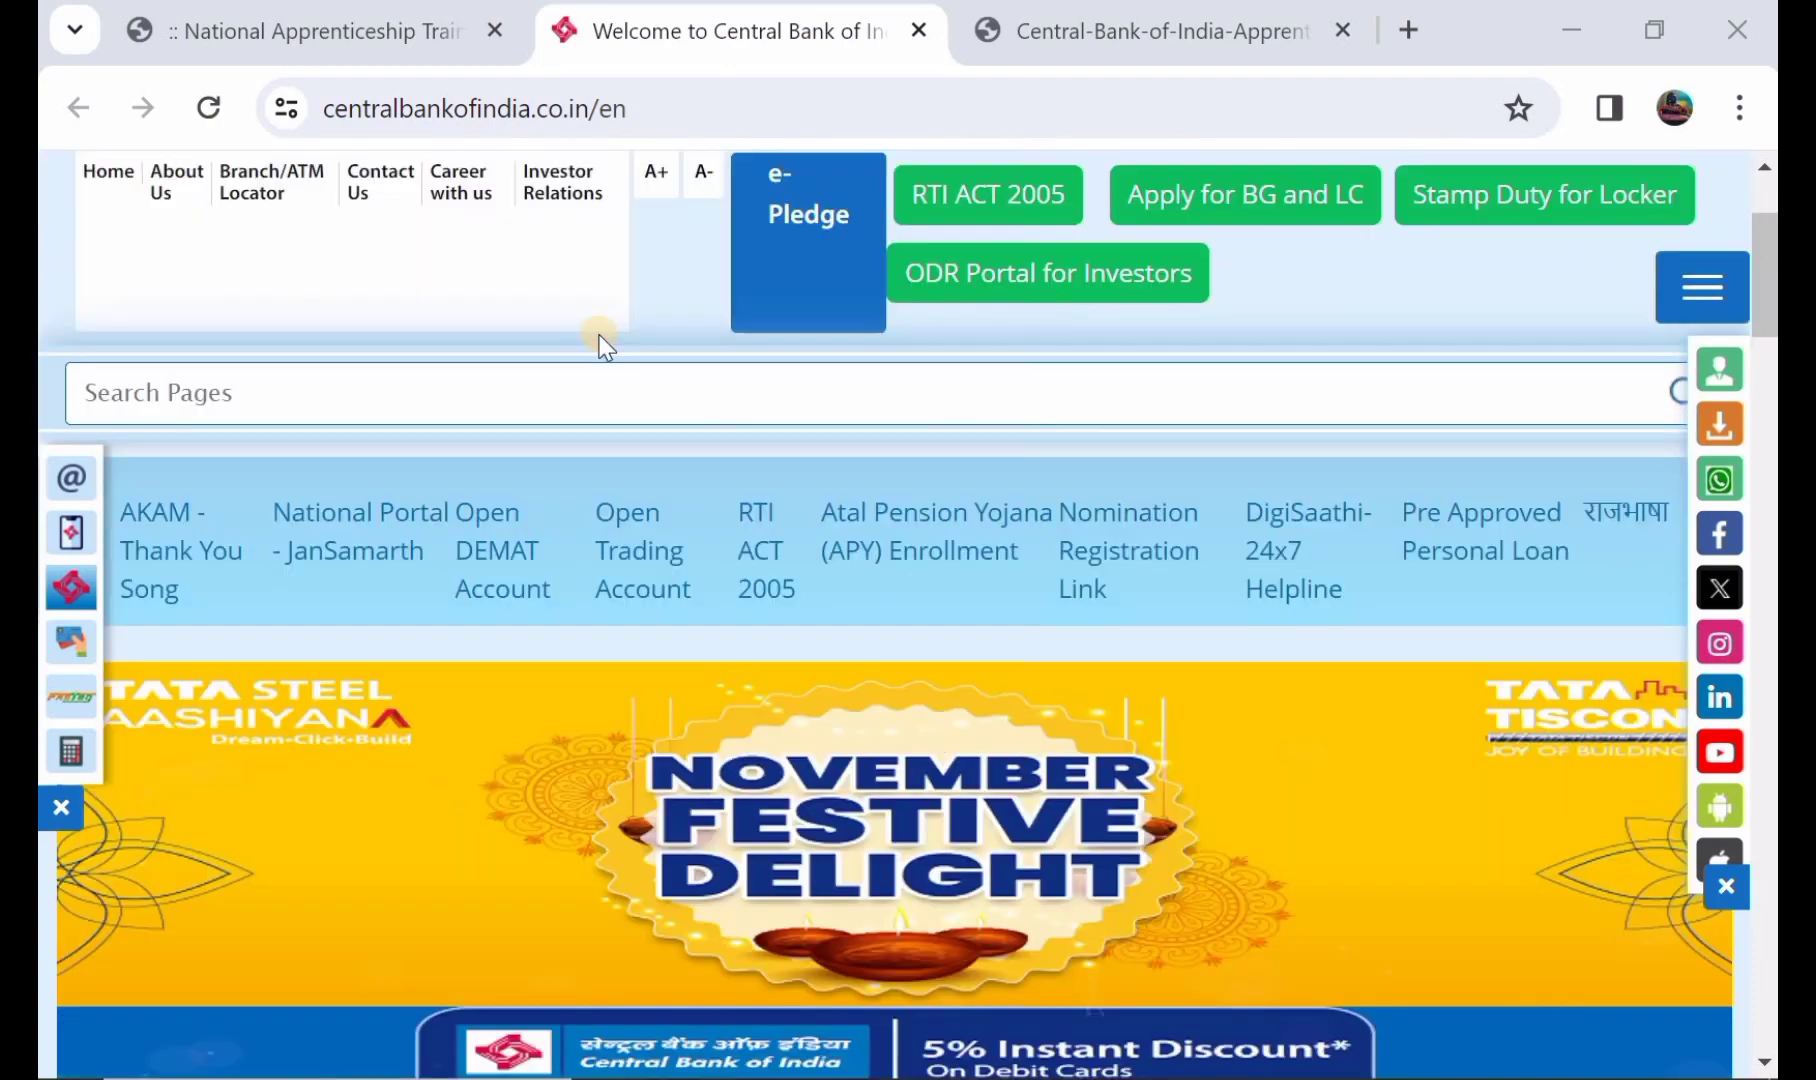
scroll(599, 345, up, 2)
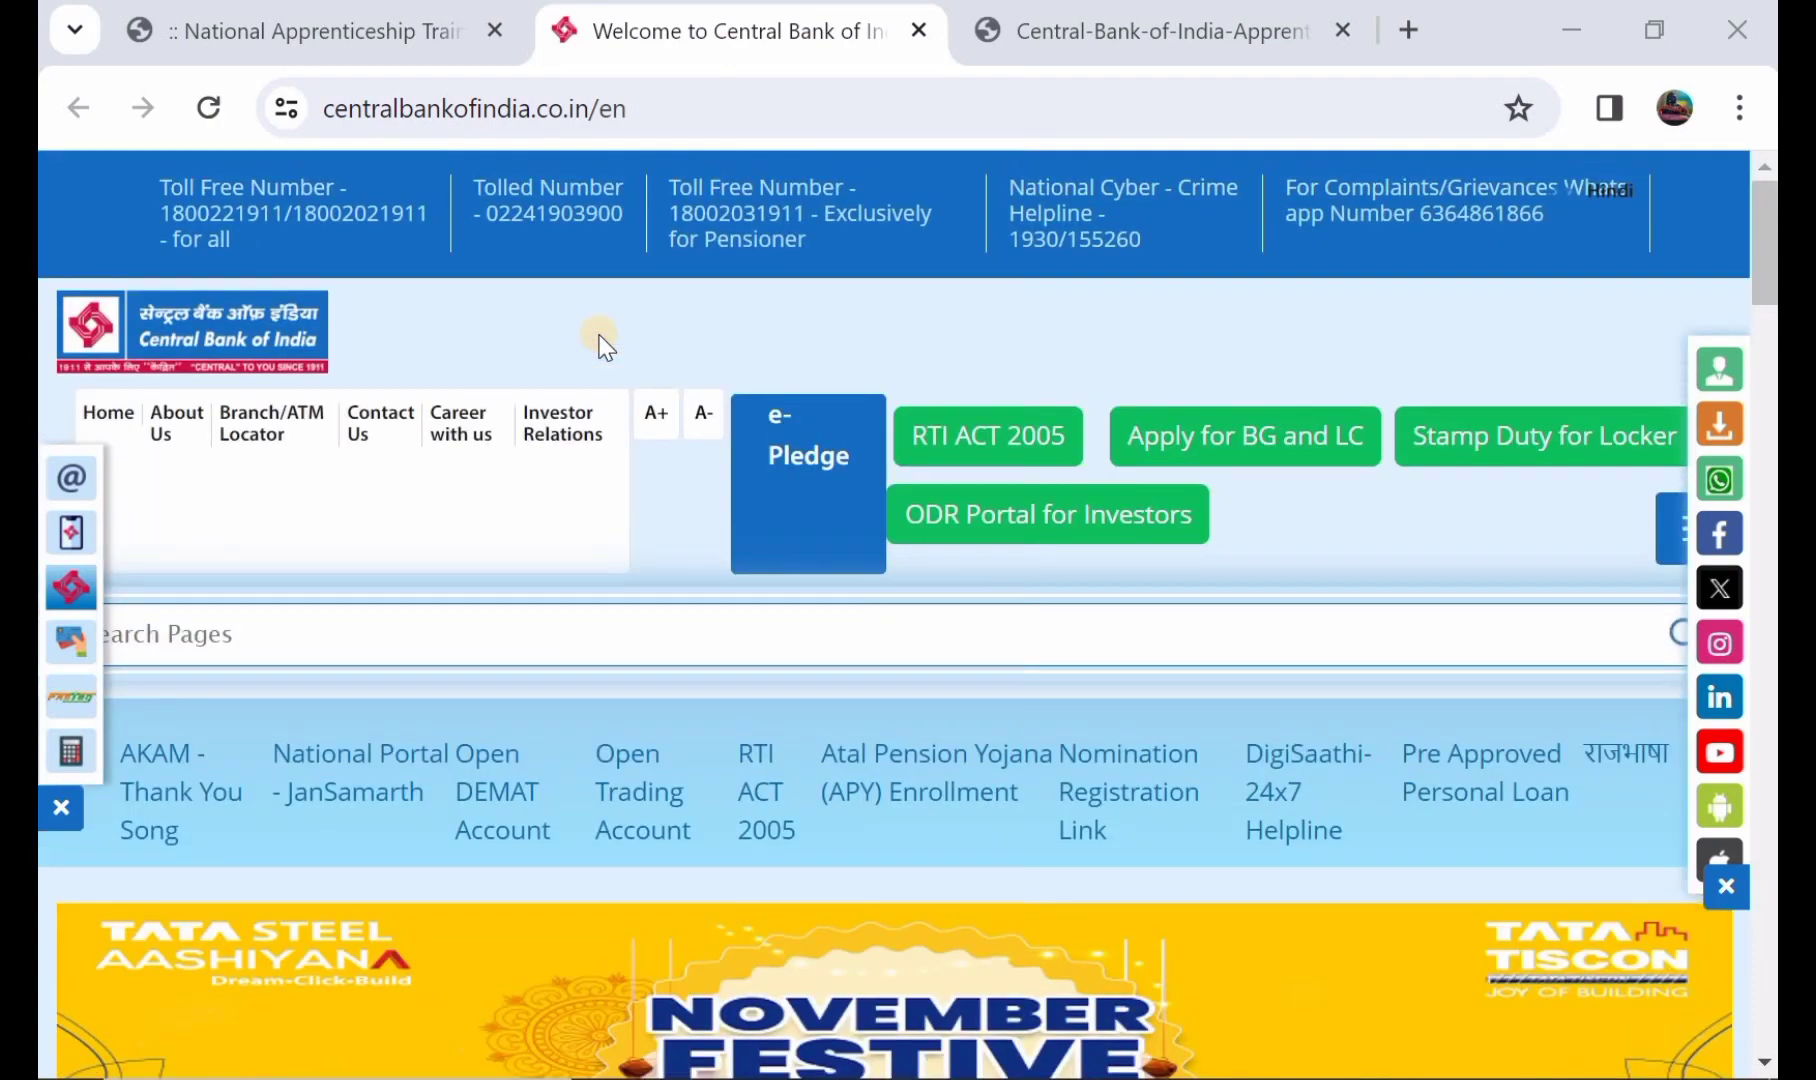
scroll(600, 345, down, 2)
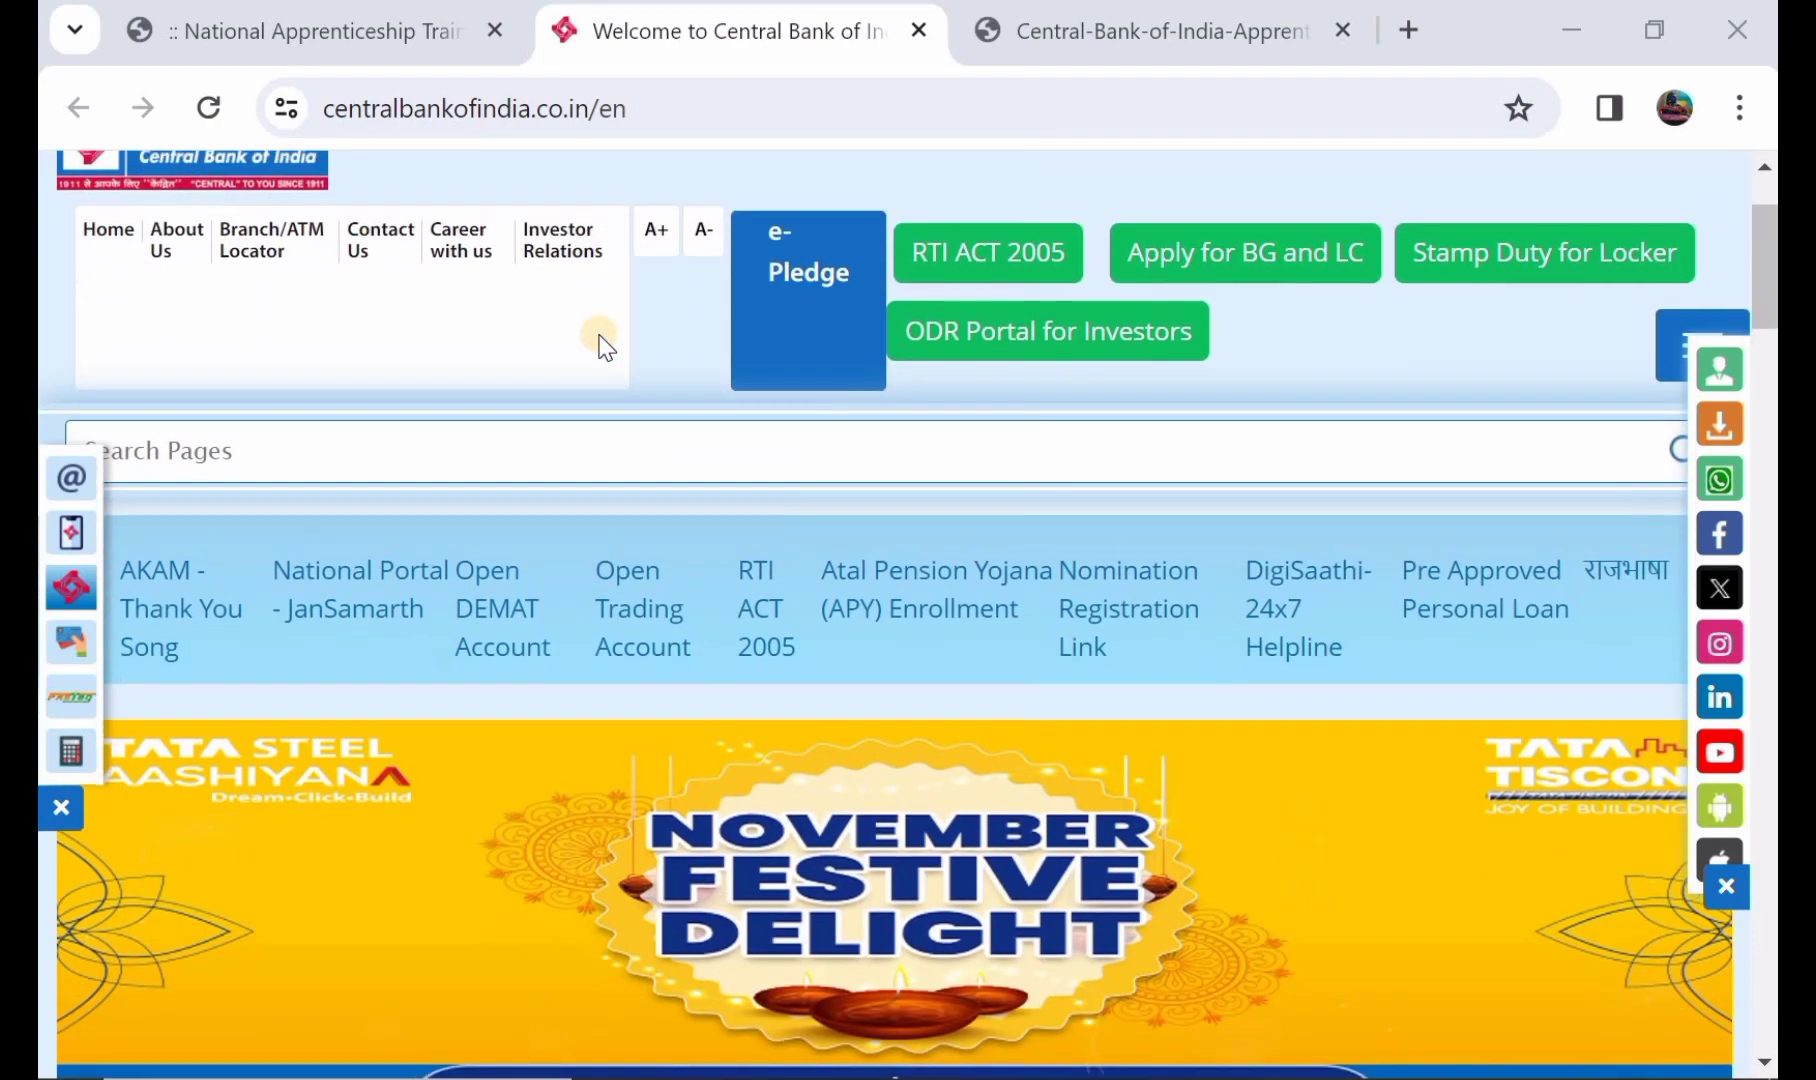